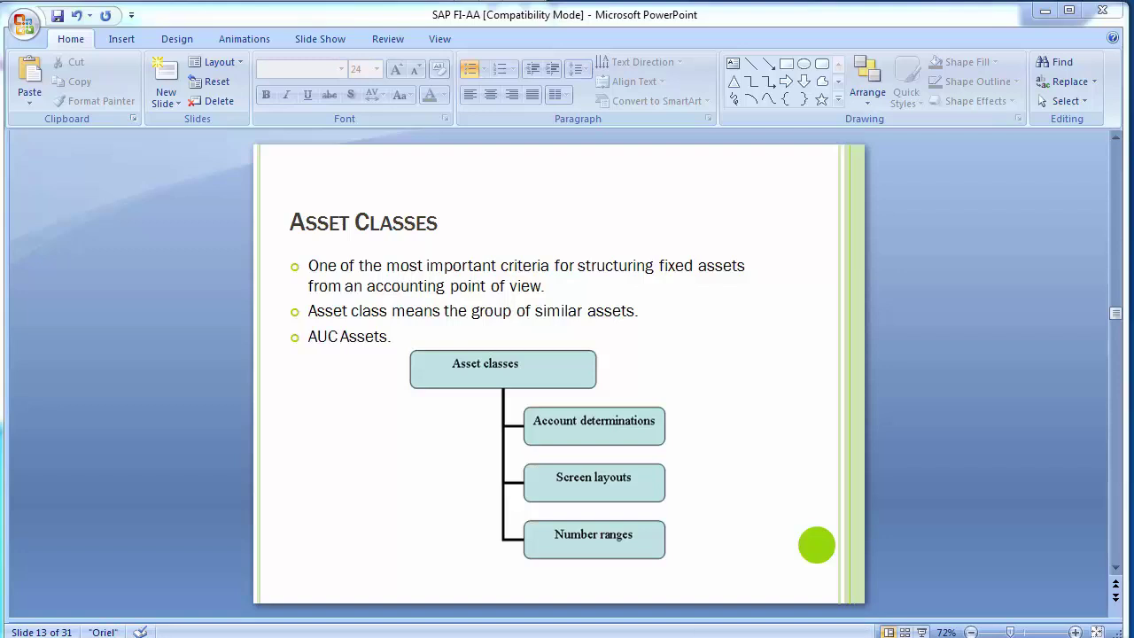
Switch to the SAP implementation guide, open Define Asset Classes under the Asset Accounting organizational structures, and start a new entry.
key("alt+Tab")
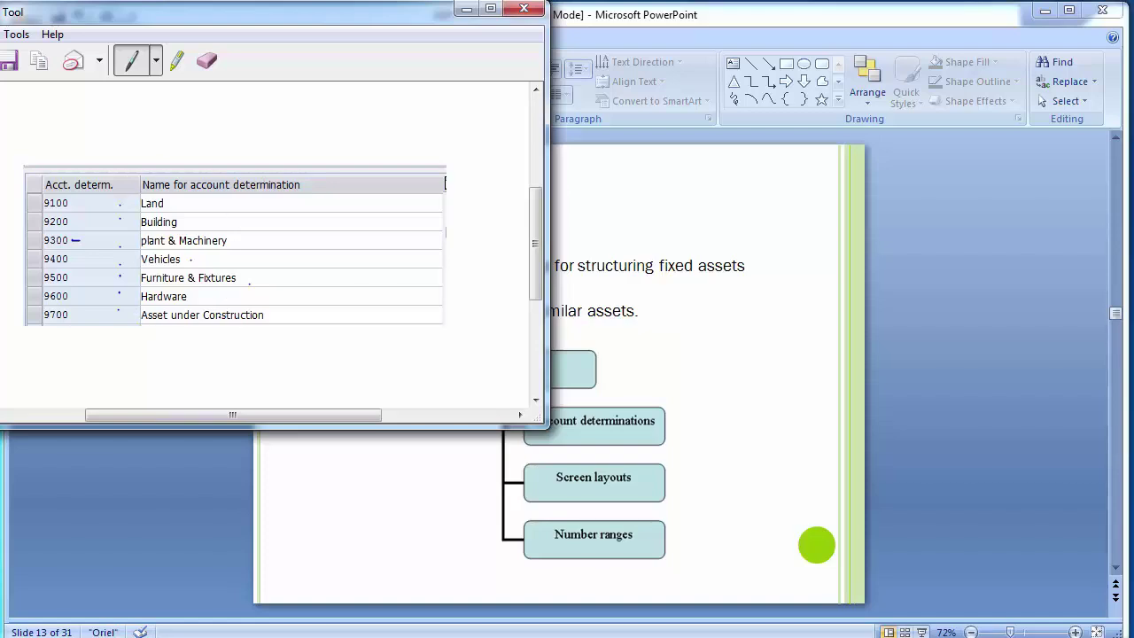
left_click(897, 310)
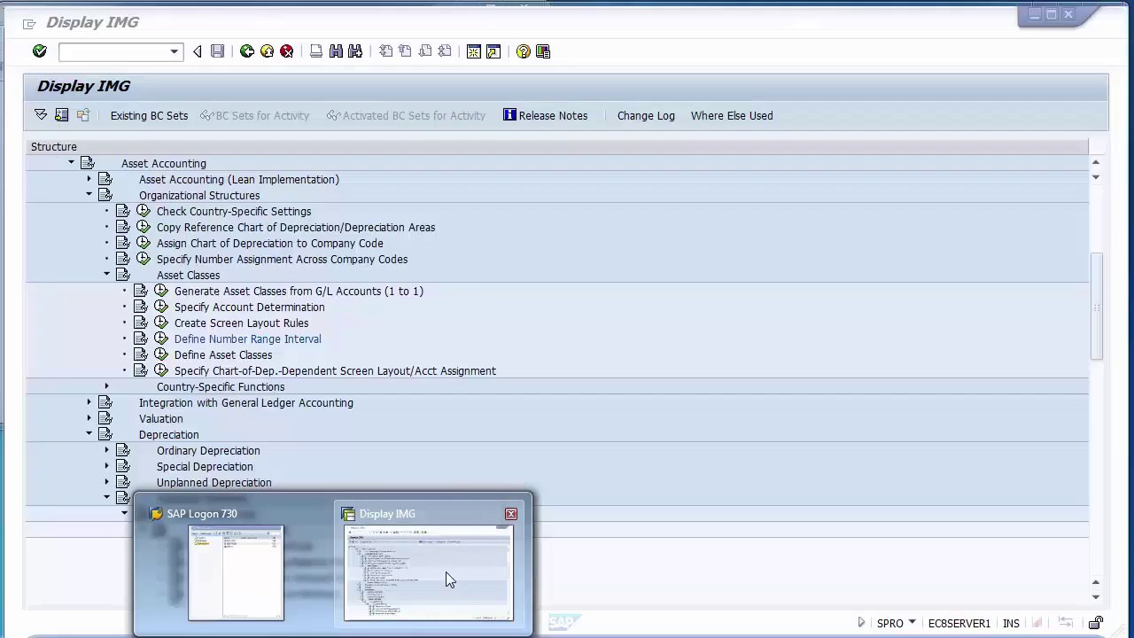
left_click(445, 572)
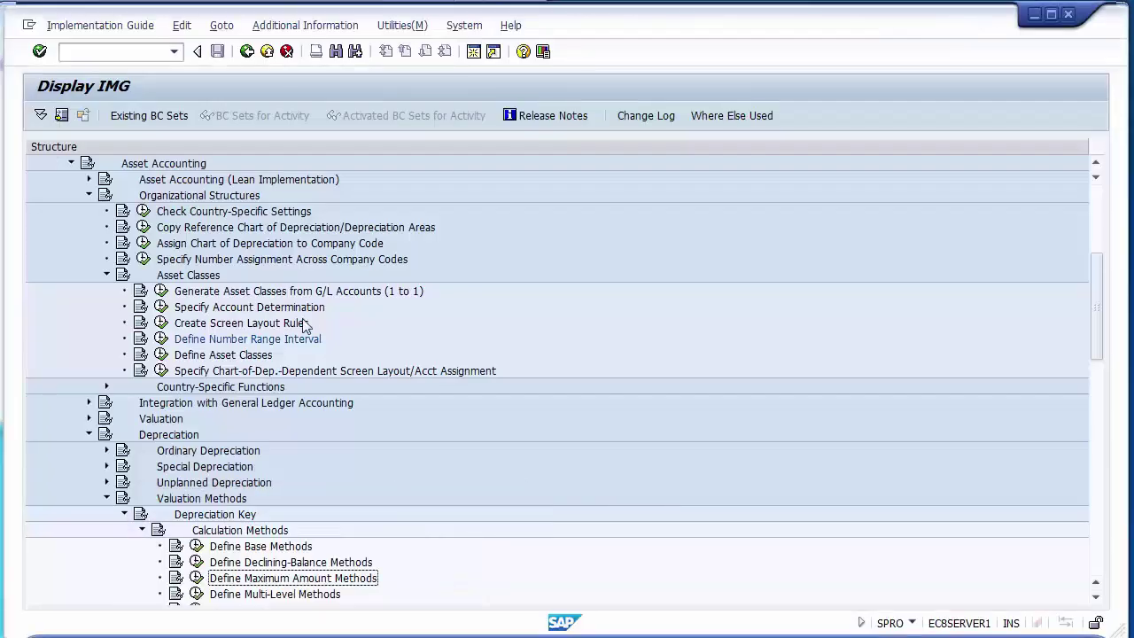
left_click(205, 356)
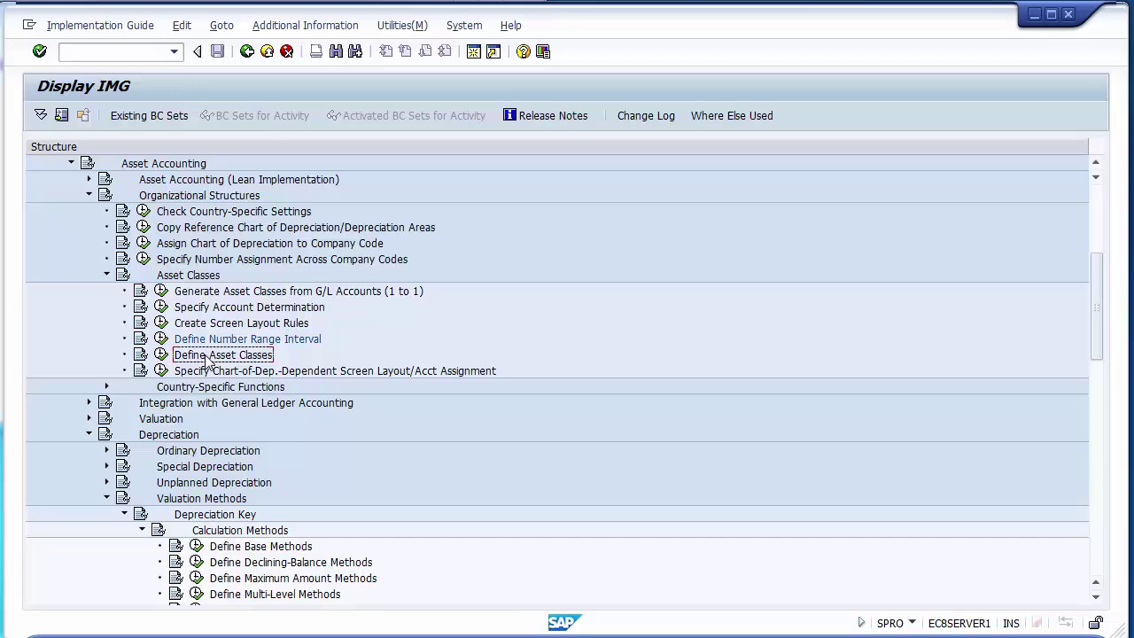
left_click(162, 355)
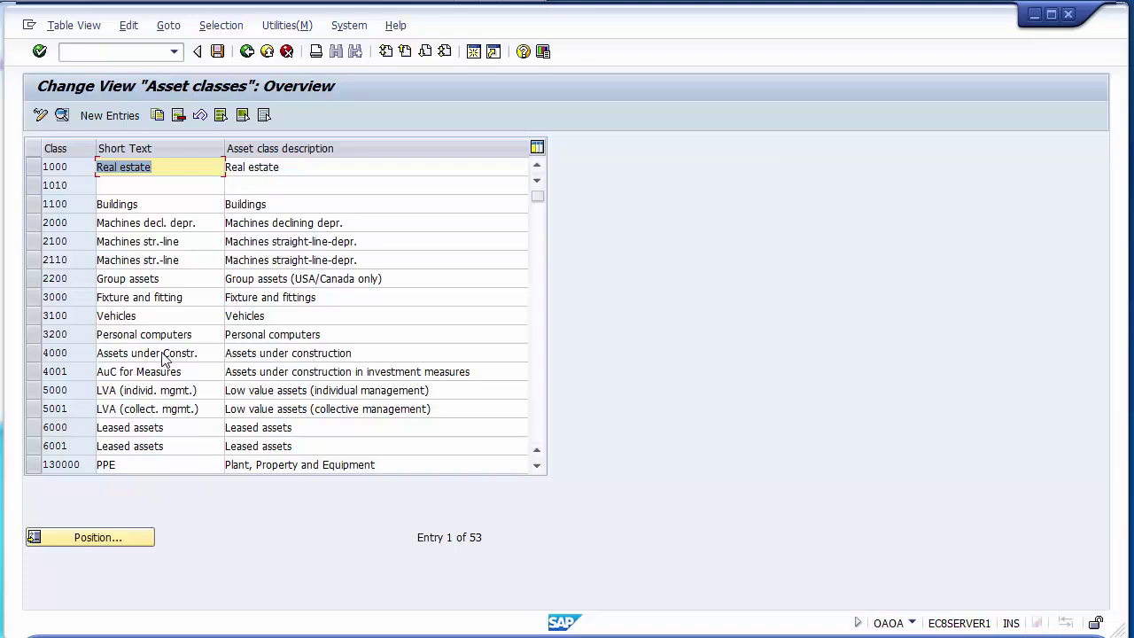
left_click(110, 116)
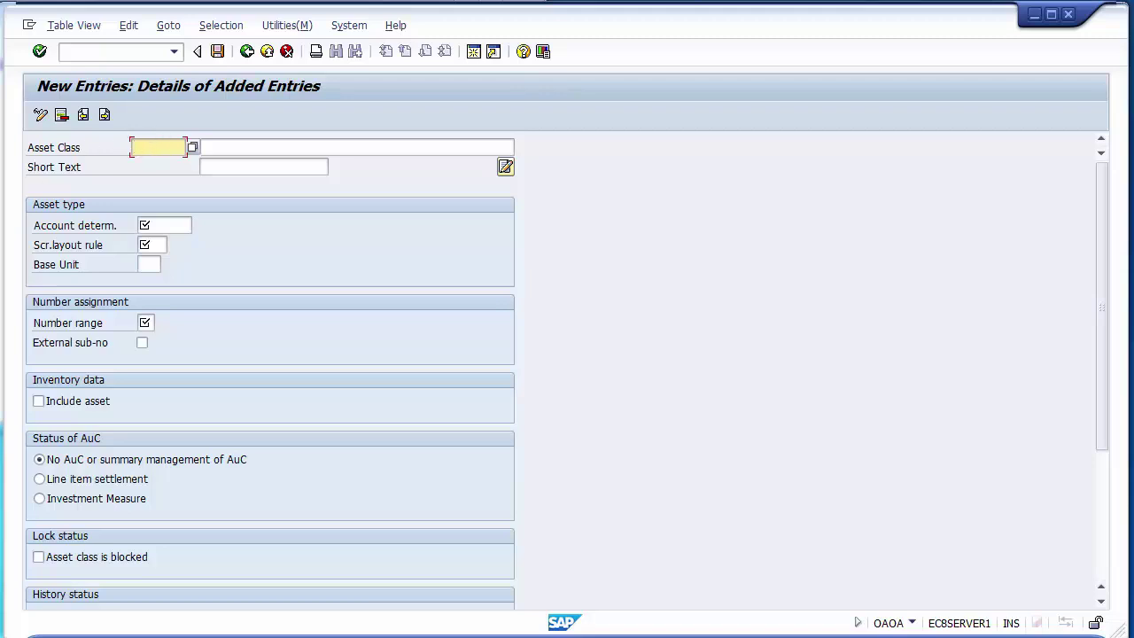
Switch to the account determination snip, circle code 9100 and the name Land with the pen, and return to SAP.
key("alt+Tab")
mouse_move(76, 199)
left_mouse_down()
mouse_move(50, 193)
mouse_move(42, 203)
mouse_move(74, 203)
left_mouse_up()
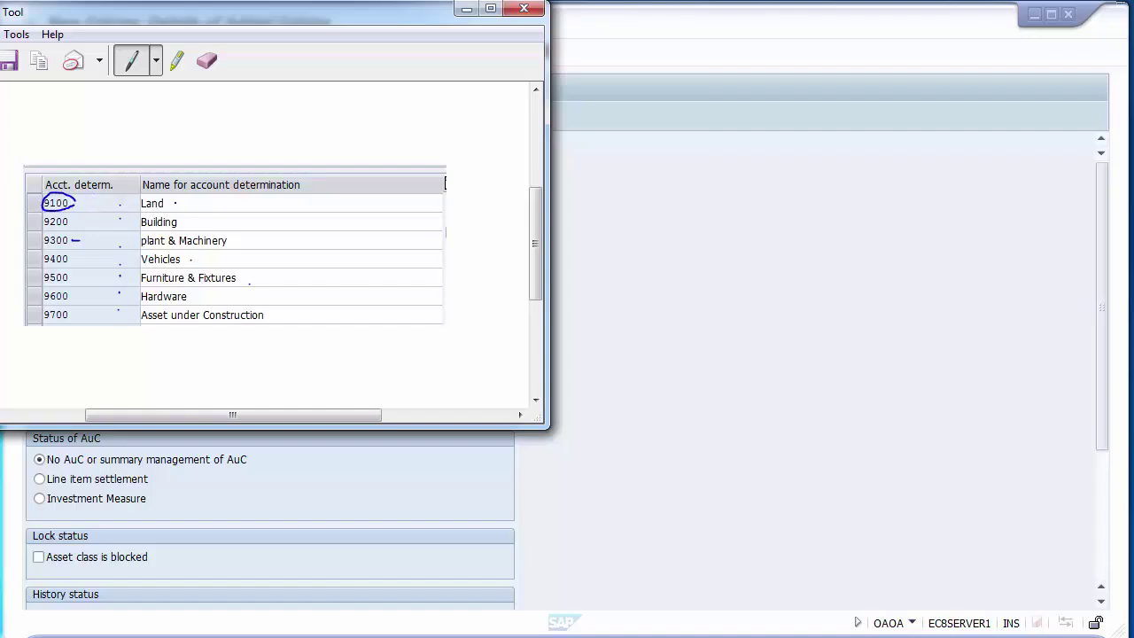
mouse_move(175, 200)
left_mouse_down()
mouse_move(149, 194)
mouse_move(165, 214)
mouse_move(176, 204)
left_mouse_up()
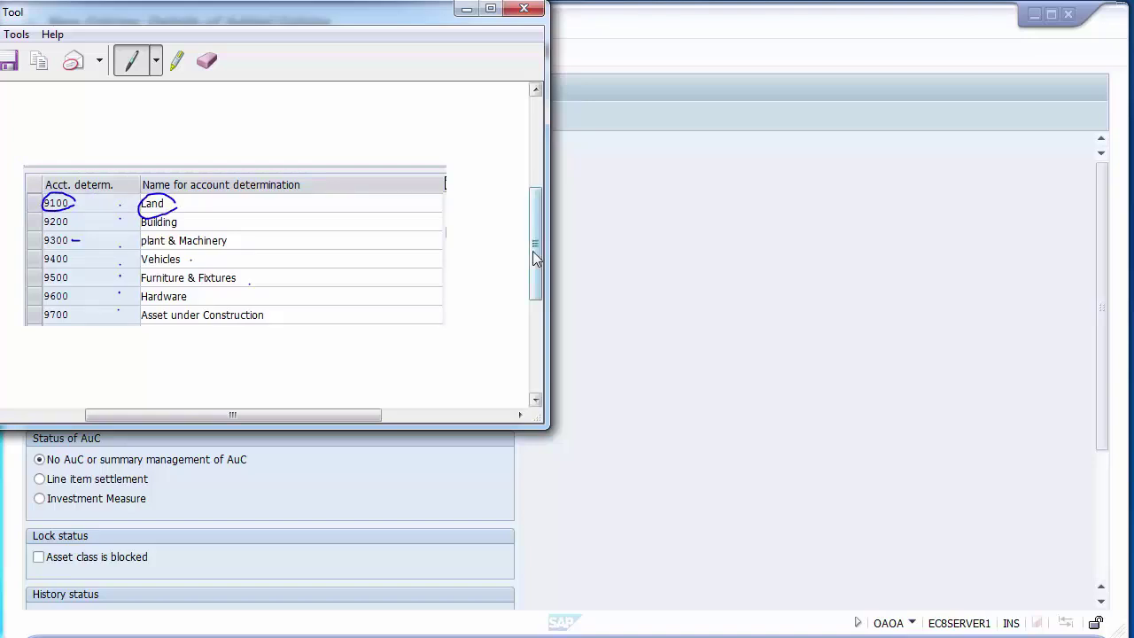
left_click(565, 256)
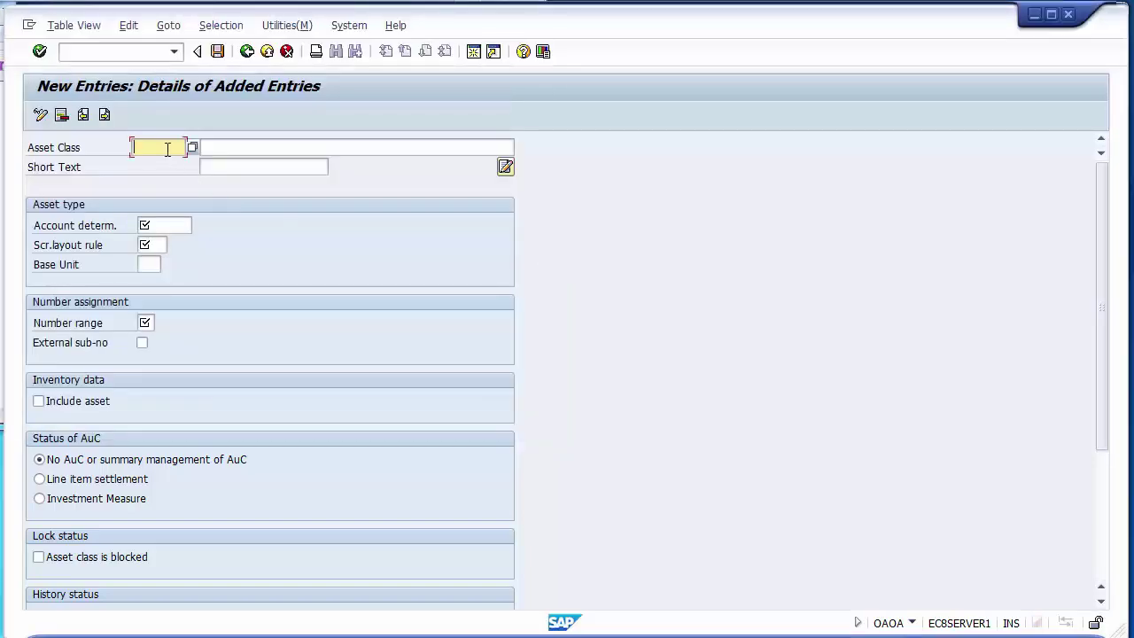
Enter asset class 9100 with the description Land and the short text Land.
type("9100")
key("Tab")
type("lAND")
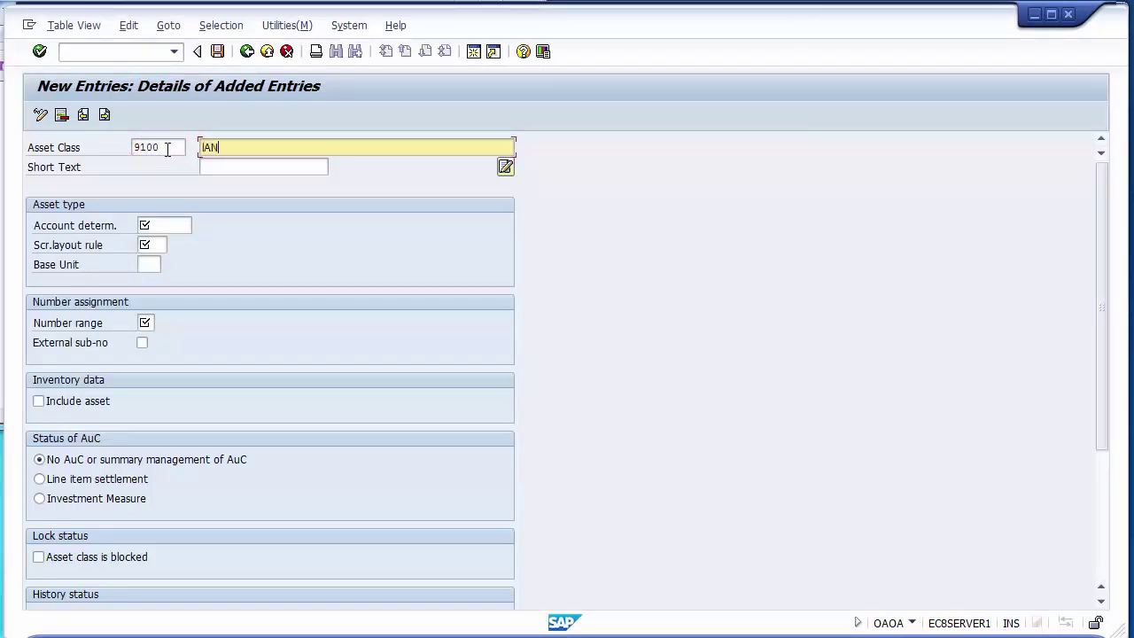
key("BackSpace")
key("BackSpace")
key("BackSpace")
key("BackSpace")
type("Land")
left_click(227, 170)
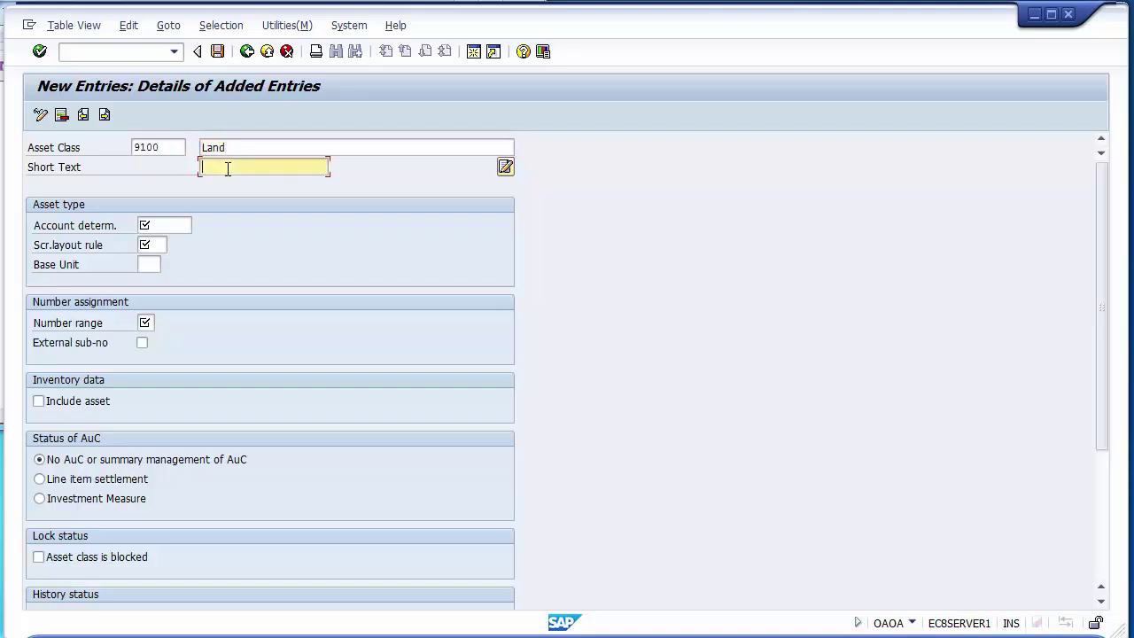
type("Land")
Review which components an asset class needs on the Asset Classes slide in PowerPoint, and return to the new SAP entry.
left_click(173, 223)
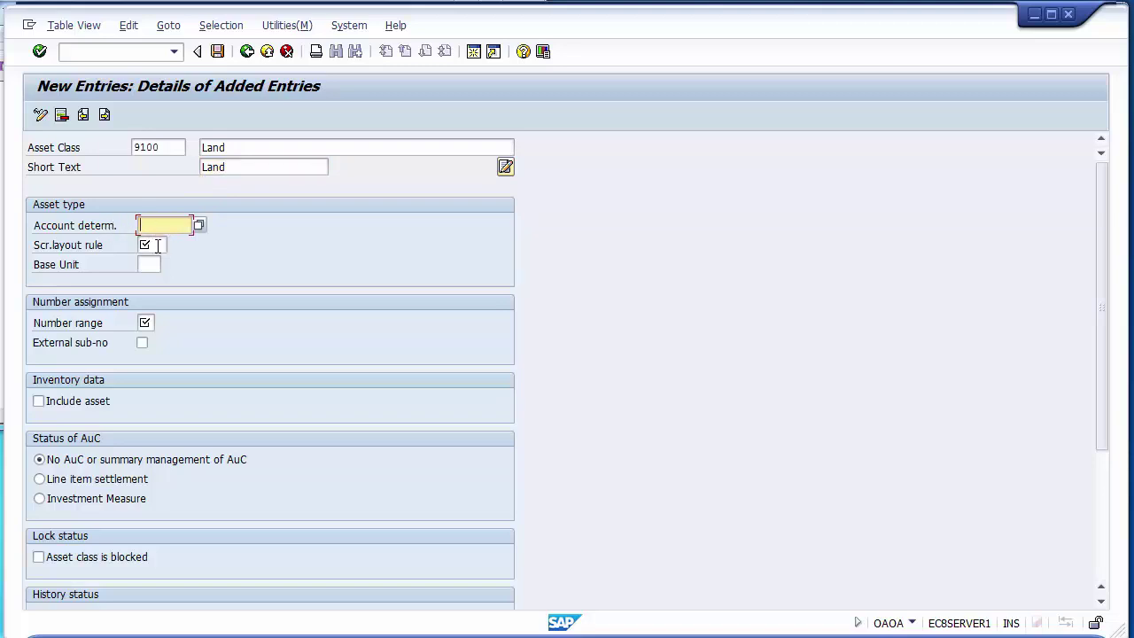
left_click(156, 246)
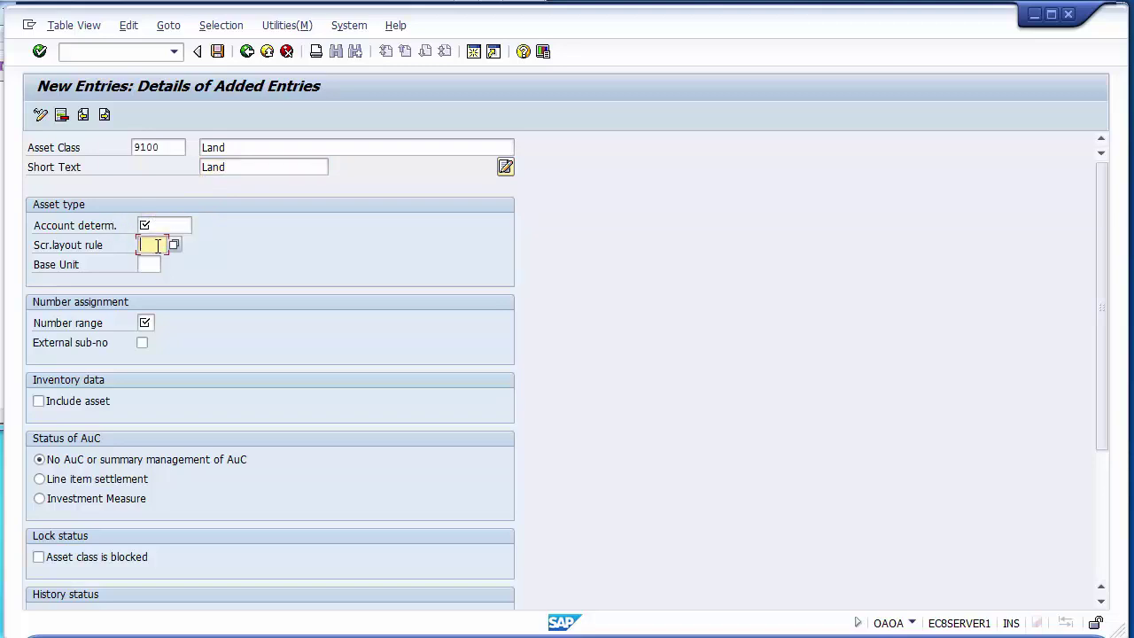
left_click(149, 322)
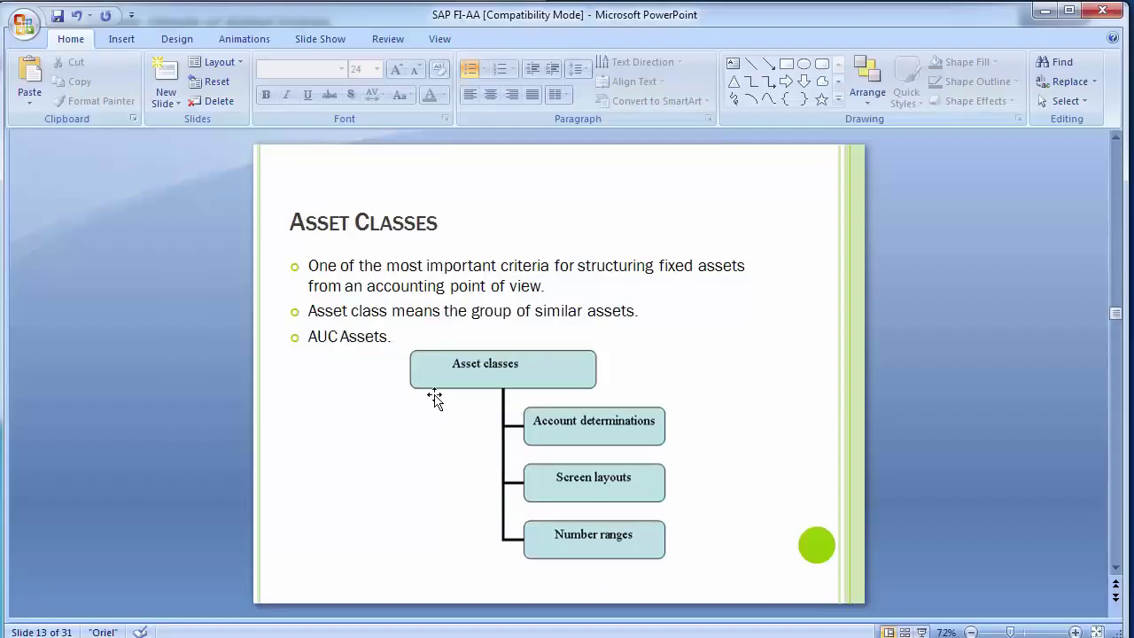
left_click(474, 366)
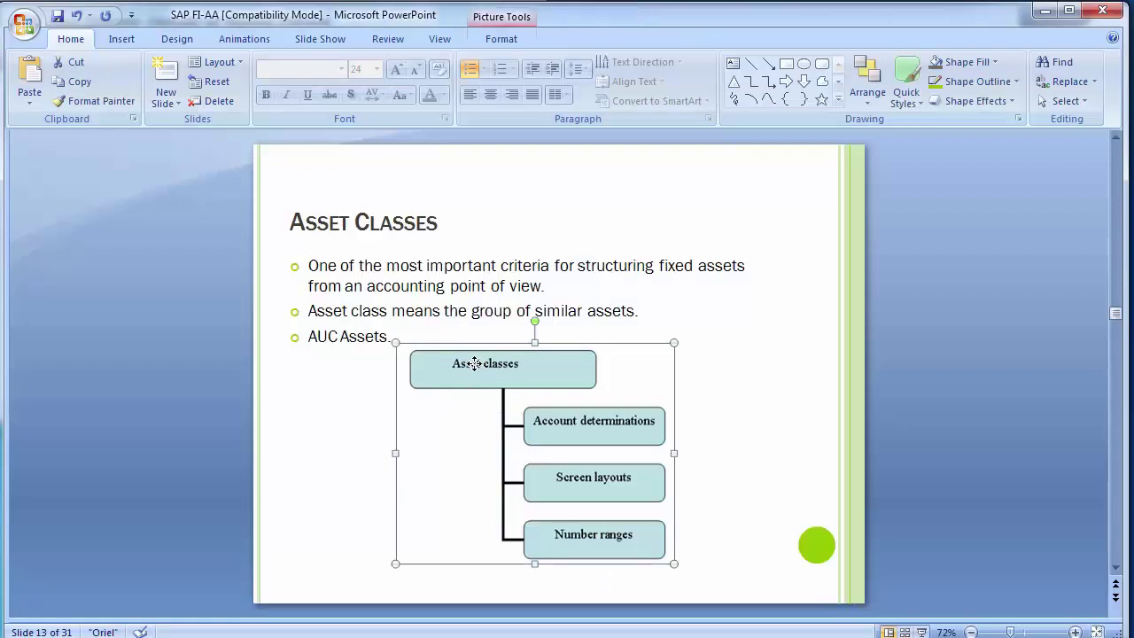
left_click(719, 425)
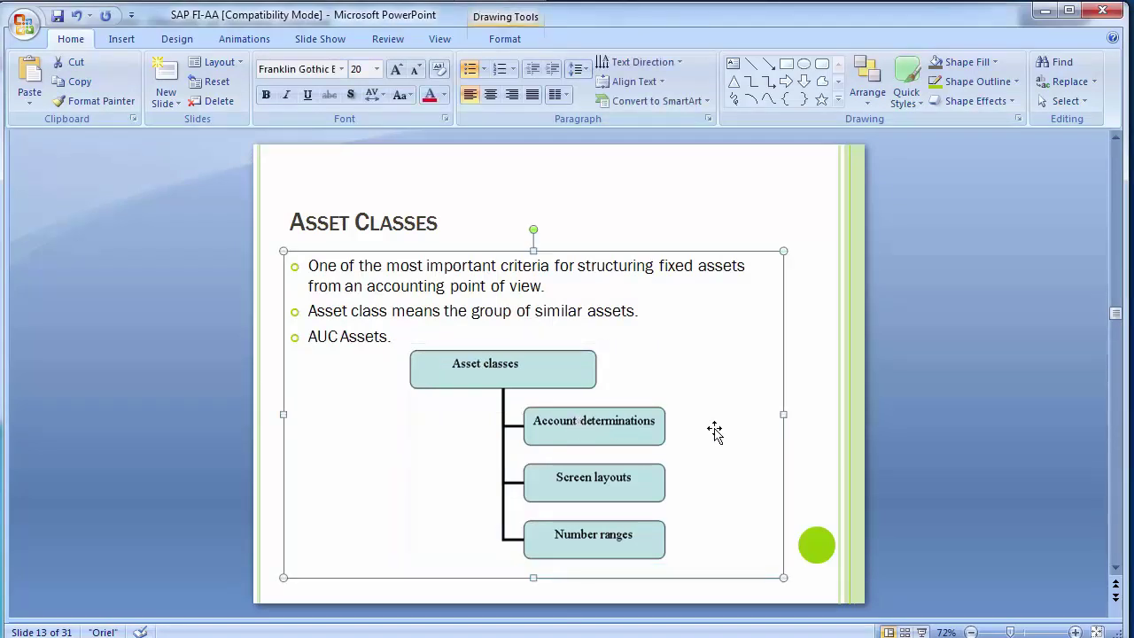
left_click(930, 443)
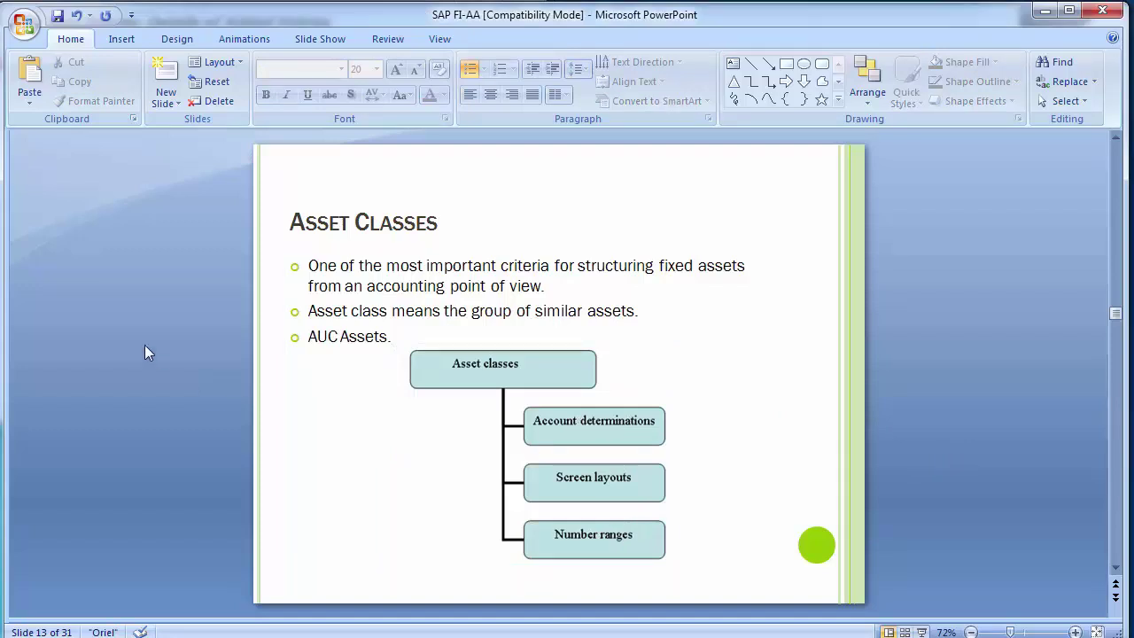
key("alt+Tab")
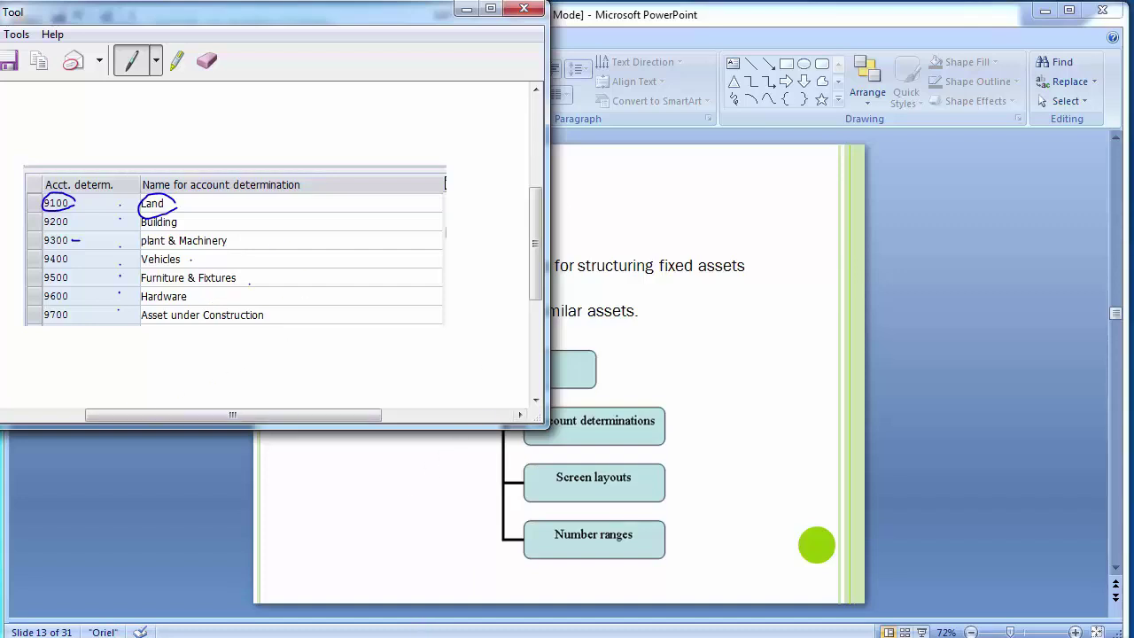
left_click(394, 516)
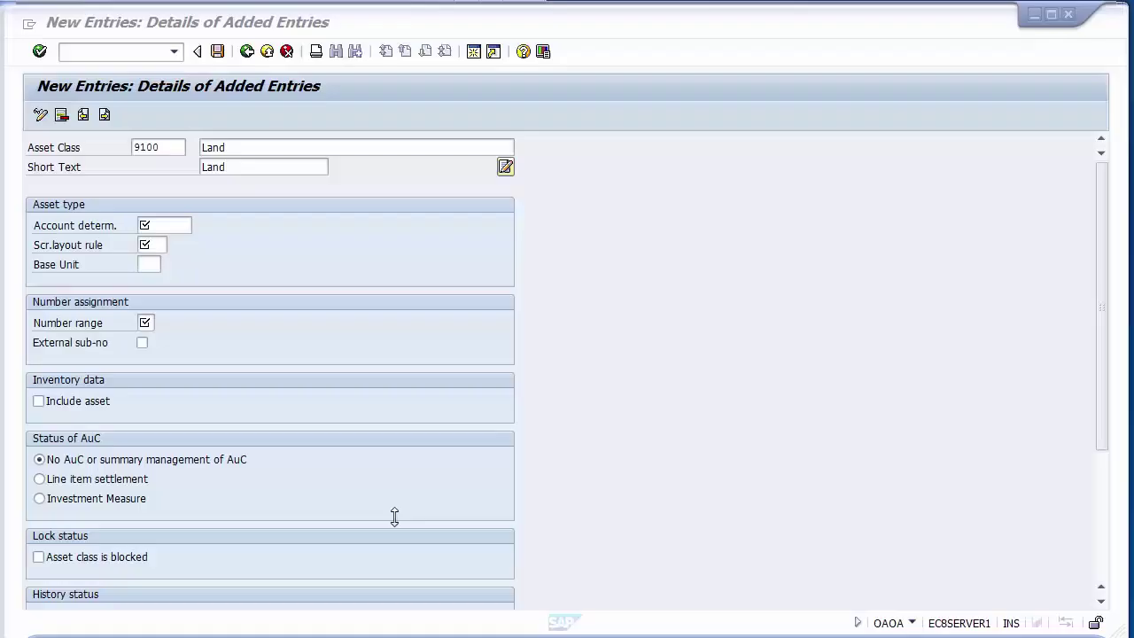
Set the asset class's account determination to 9100 (Land), chosen from the available values.
left_click(183, 227)
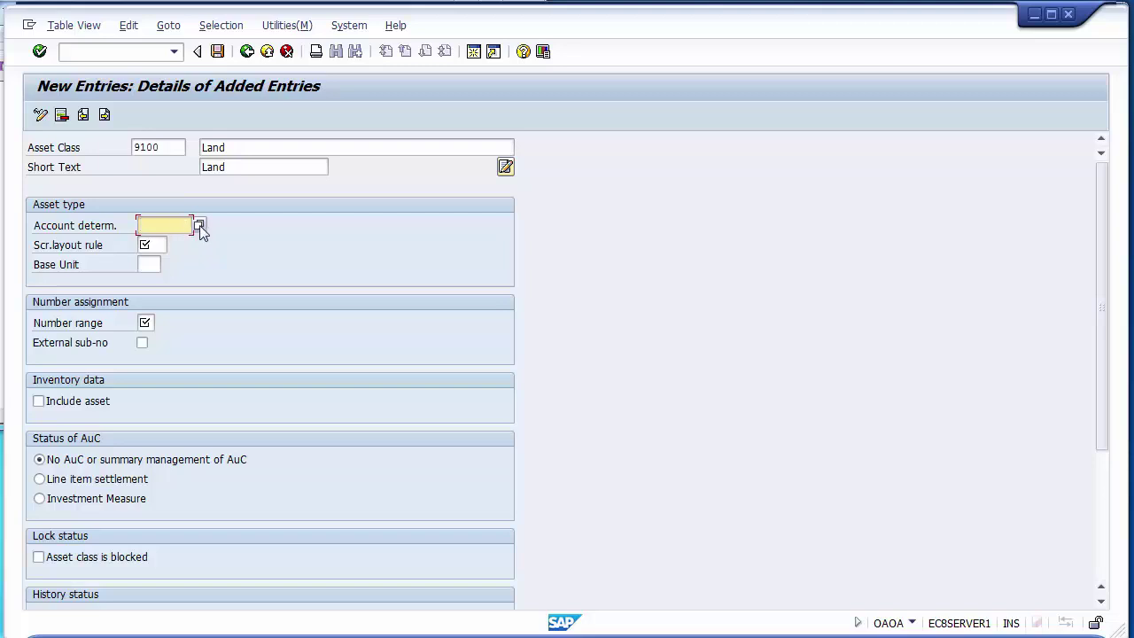
left_click(199, 225)
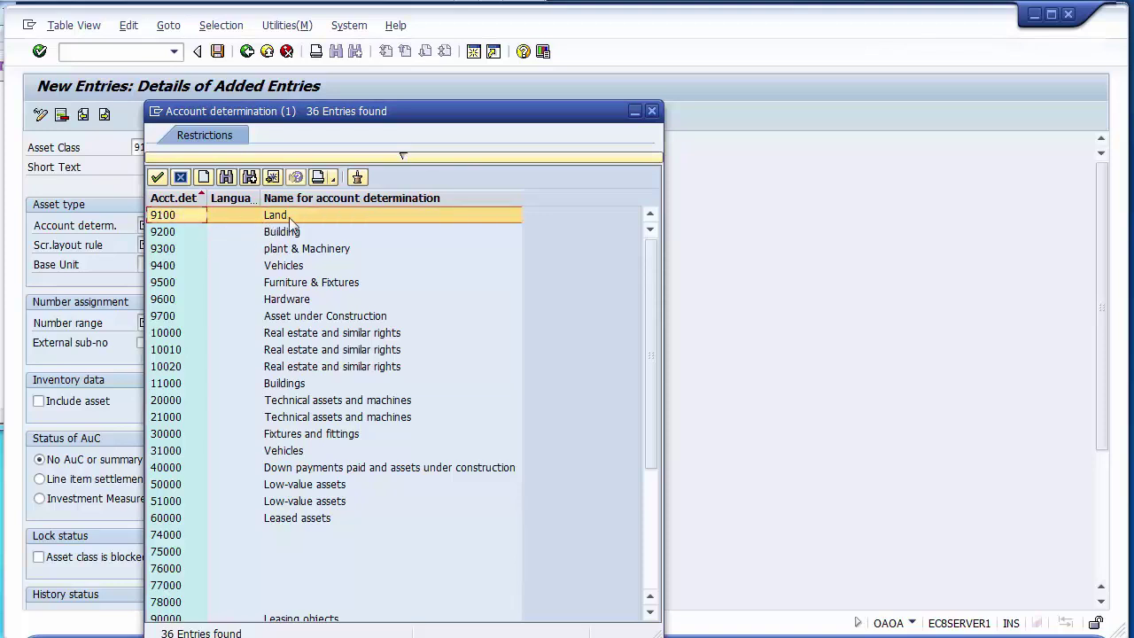
left_click(164, 214)
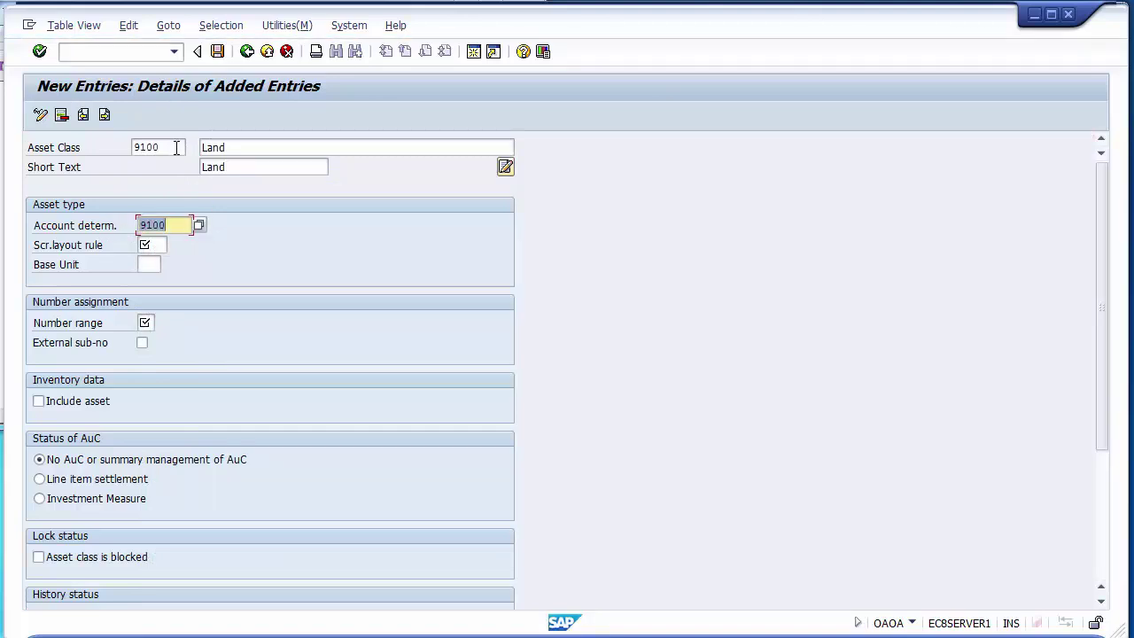
left_click(224, 147)
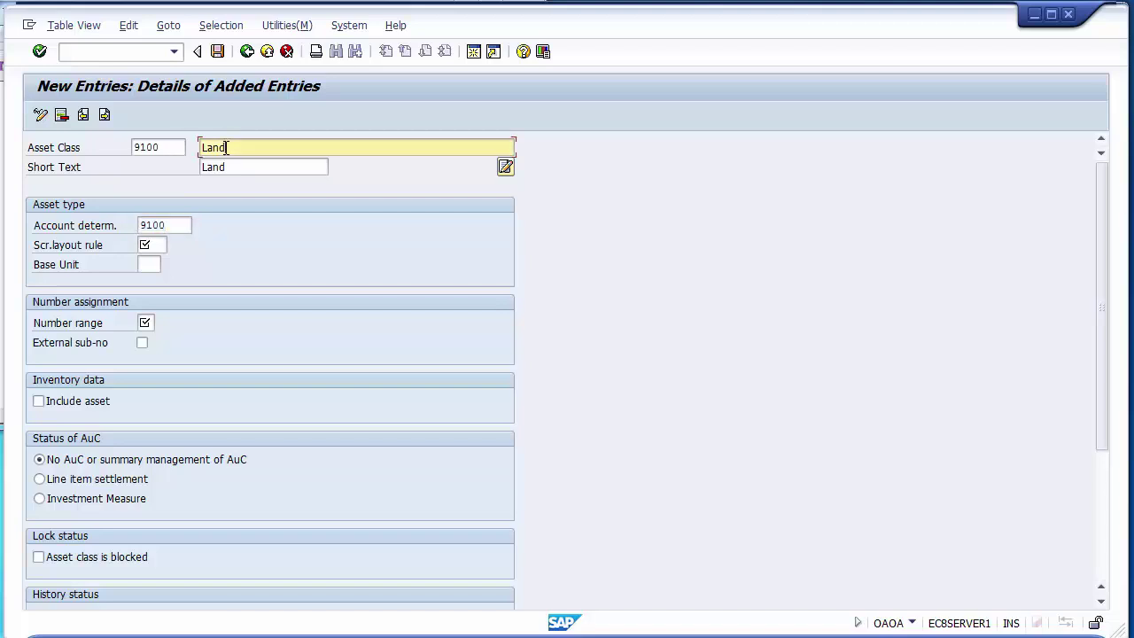
Set the screen layout rule to 9100 (Land), chosen from the available layouts.
left_click(155, 243)
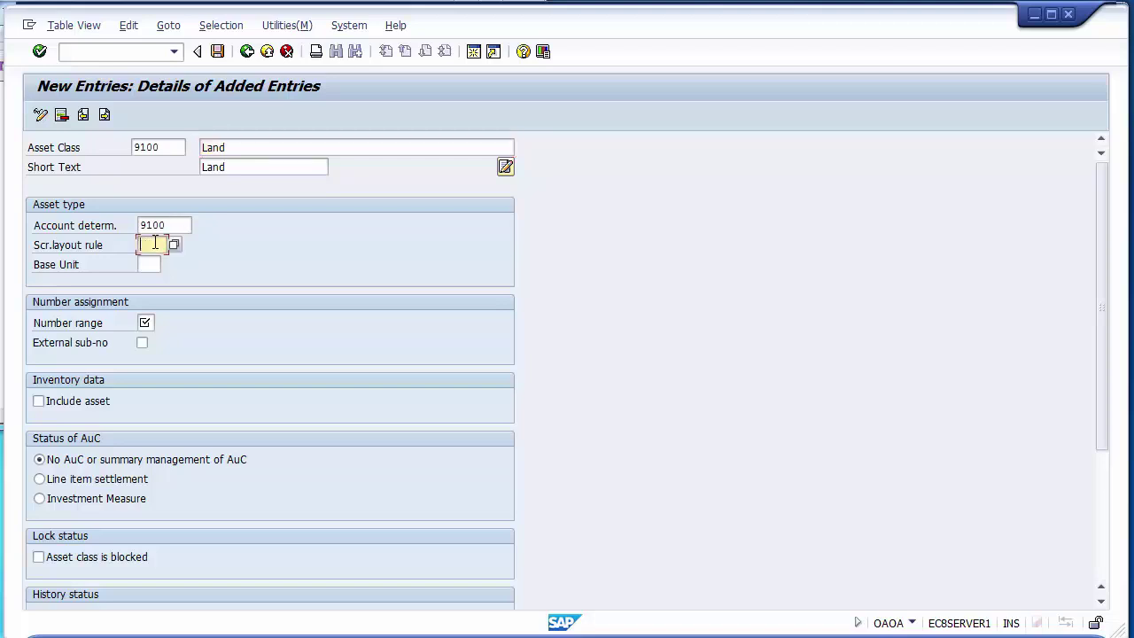
key("F4")
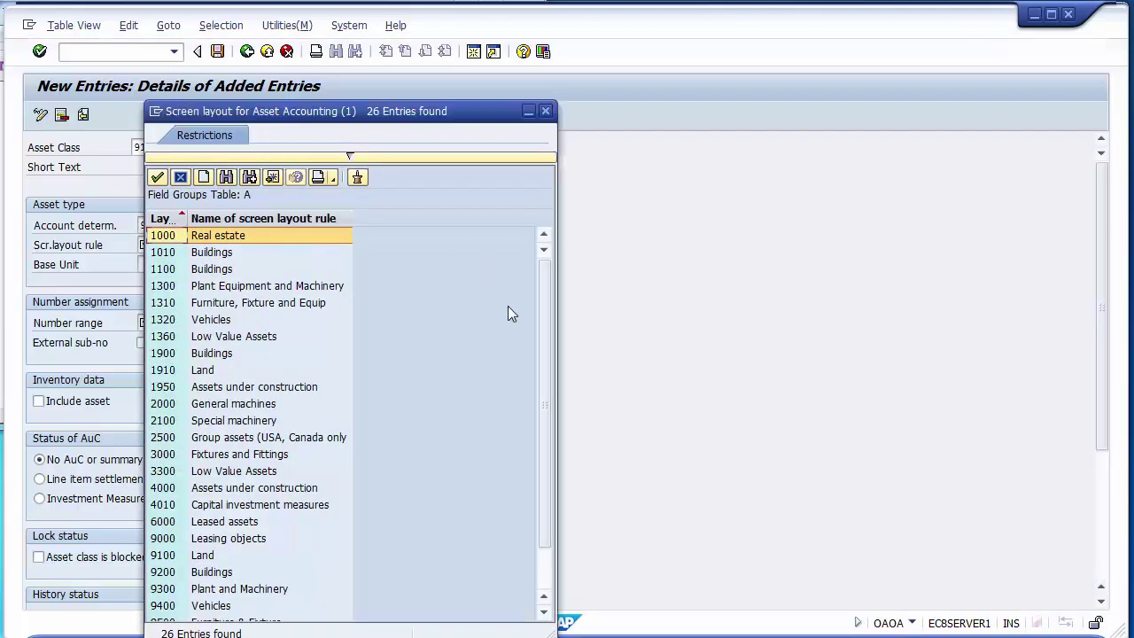
left_click(204, 558)
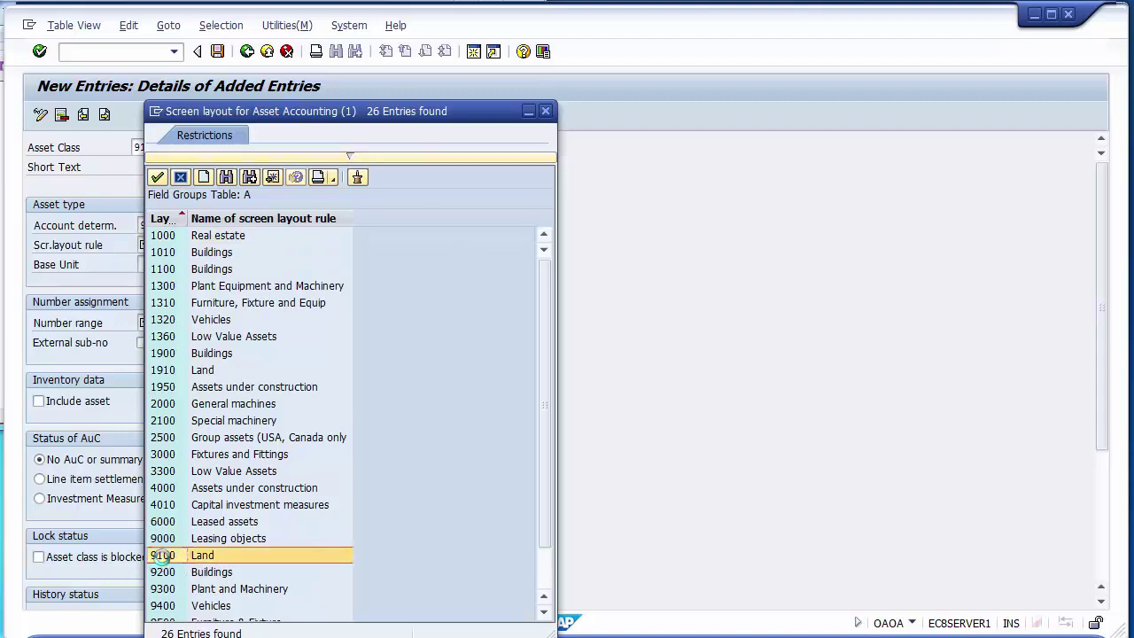
double_click(163, 563)
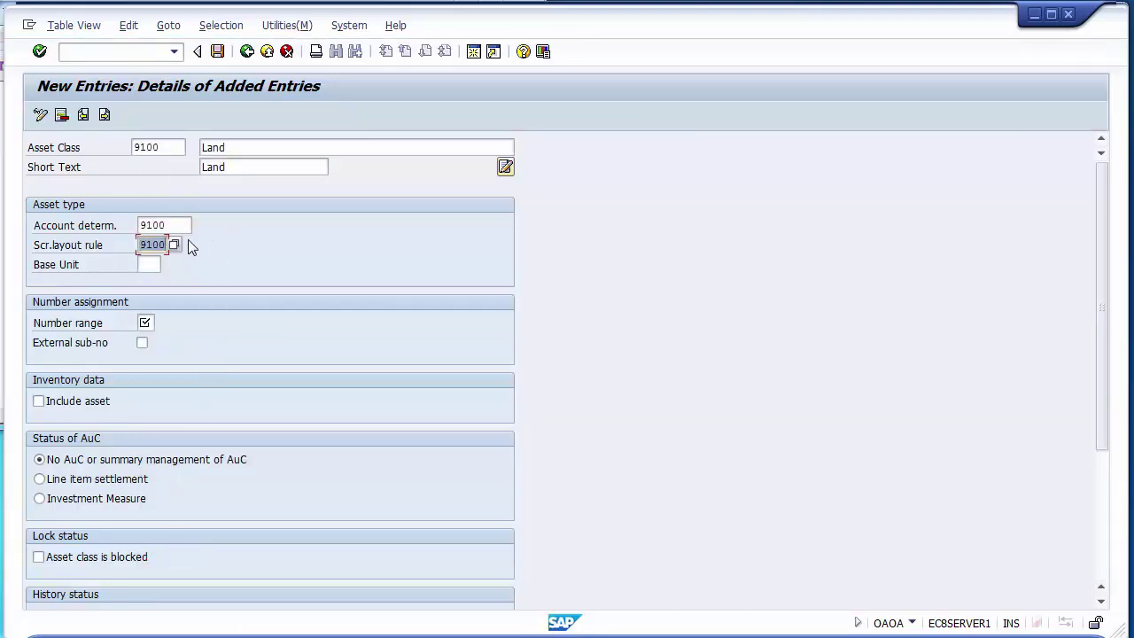
Compare the asset class code with its account determination and screen layout rule codes.
left_click(175, 148)
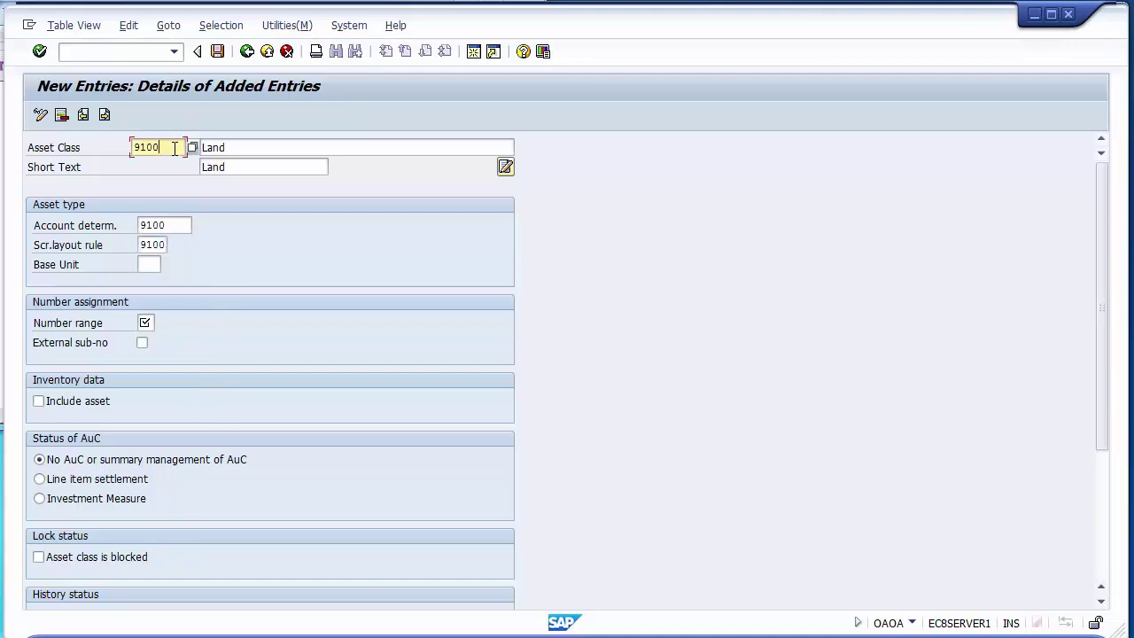
left_click(175, 224)
left_click(162, 244)
left_click(168, 225)
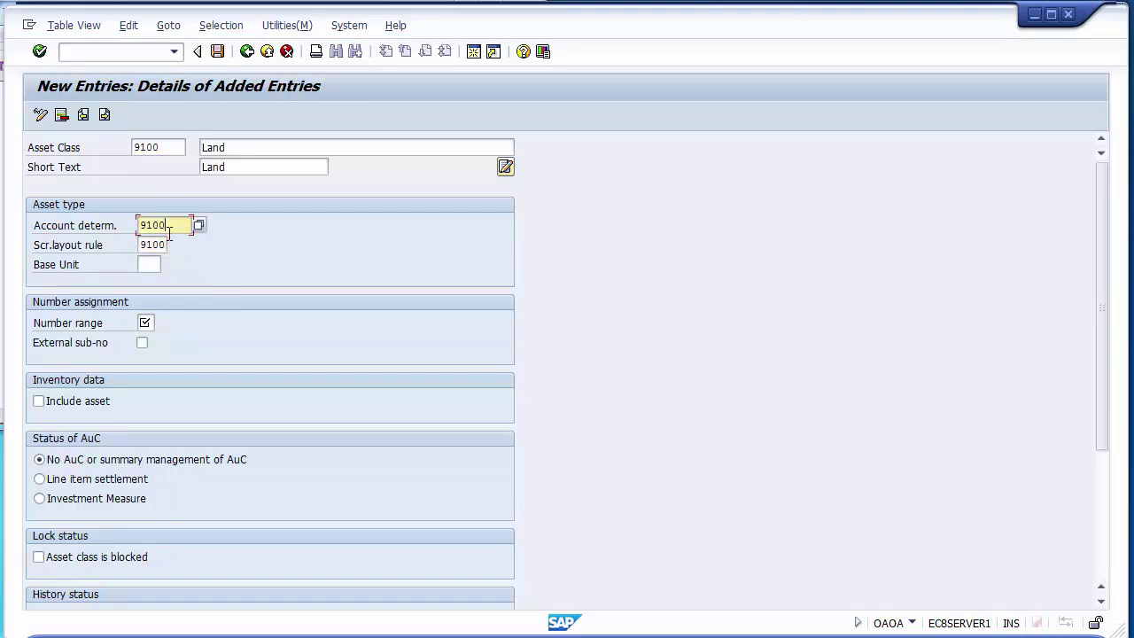
left_click(167, 147)
left_click(168, 225)
left_click(161, 245)
left_click(167, 225)
left_click(166, 147)
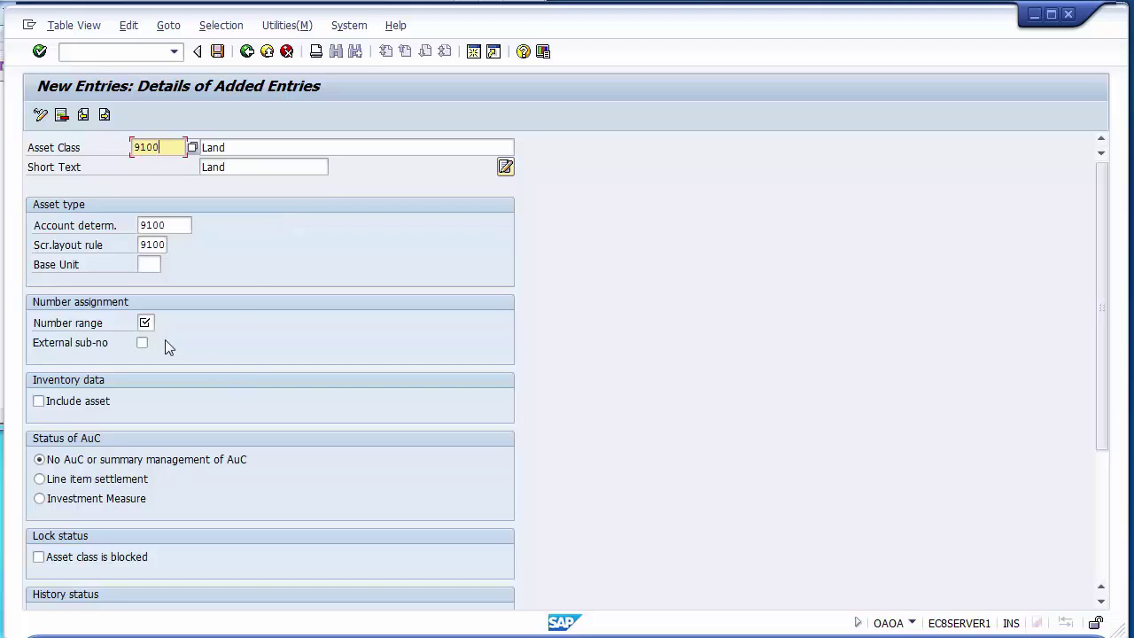
Assign number range 01 to the Land asset class.
left_click(146, 323)
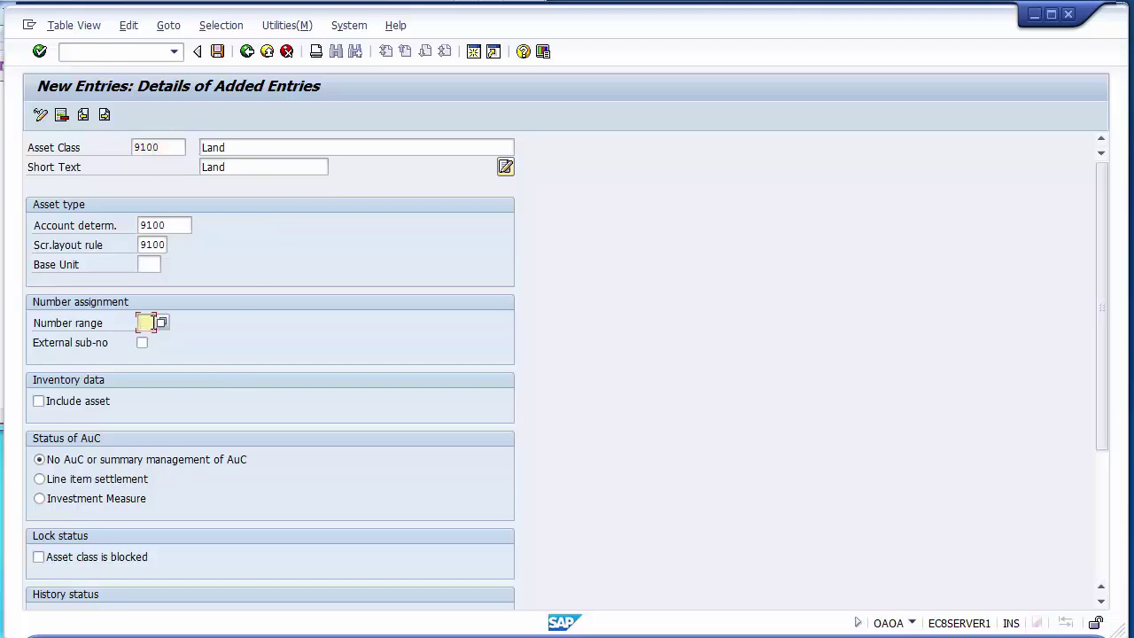
type("01")
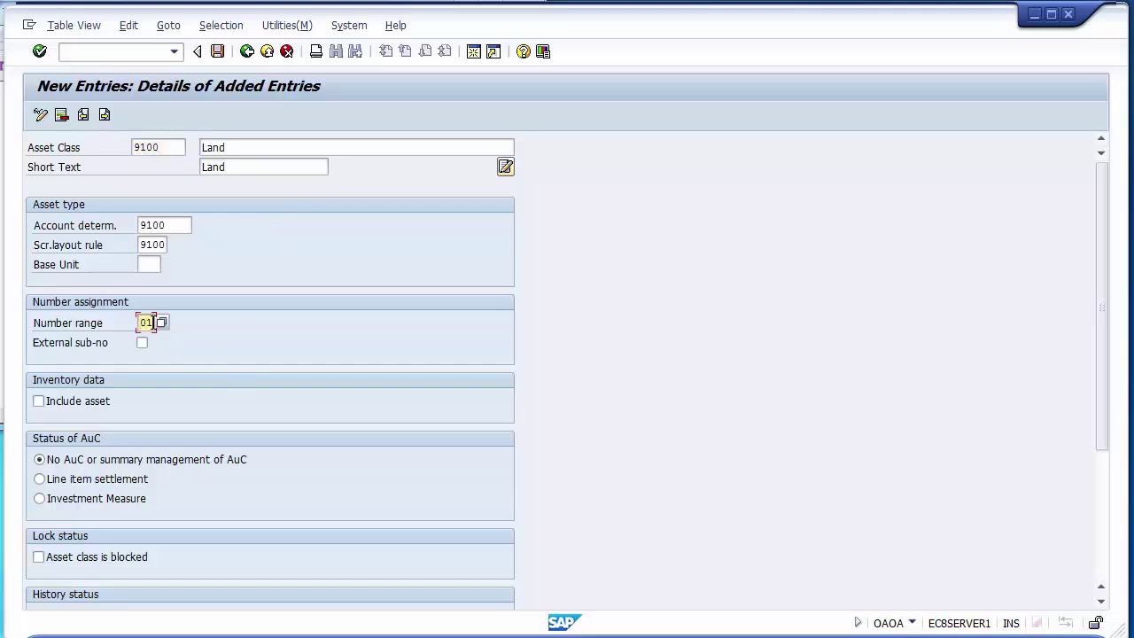
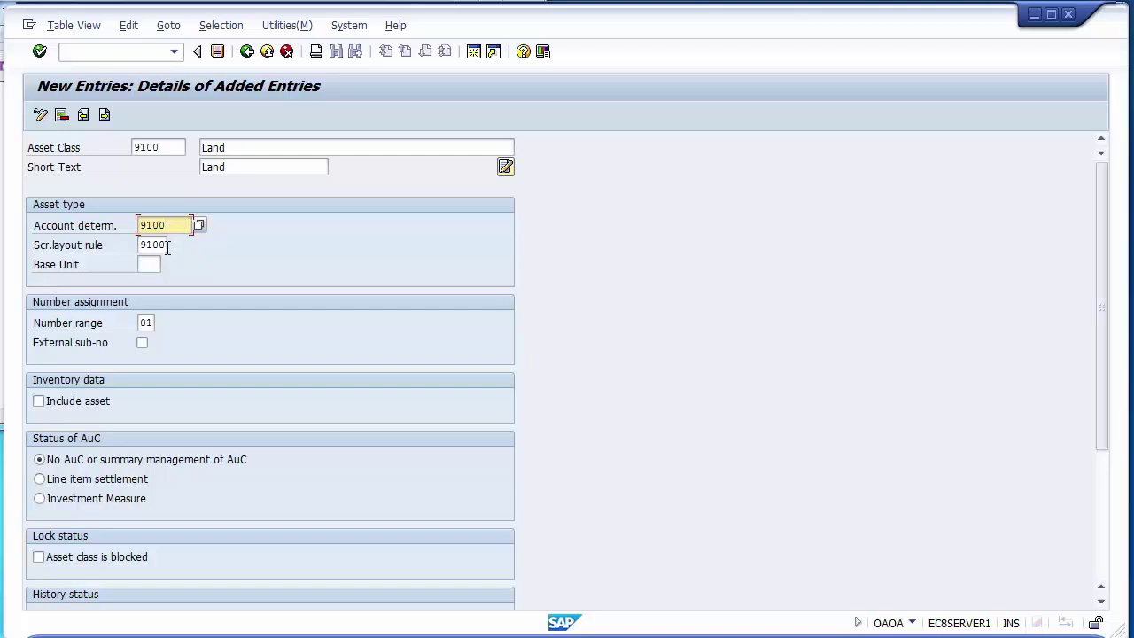
left_click(167, 246)
left_click(152, 320)
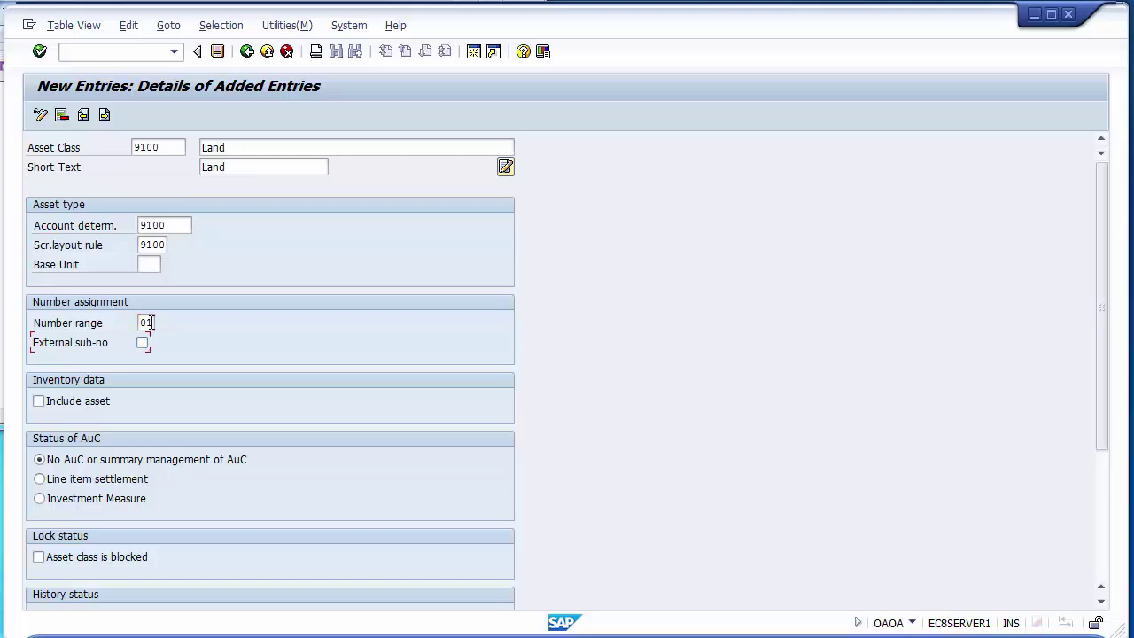
left_click(149, 323)
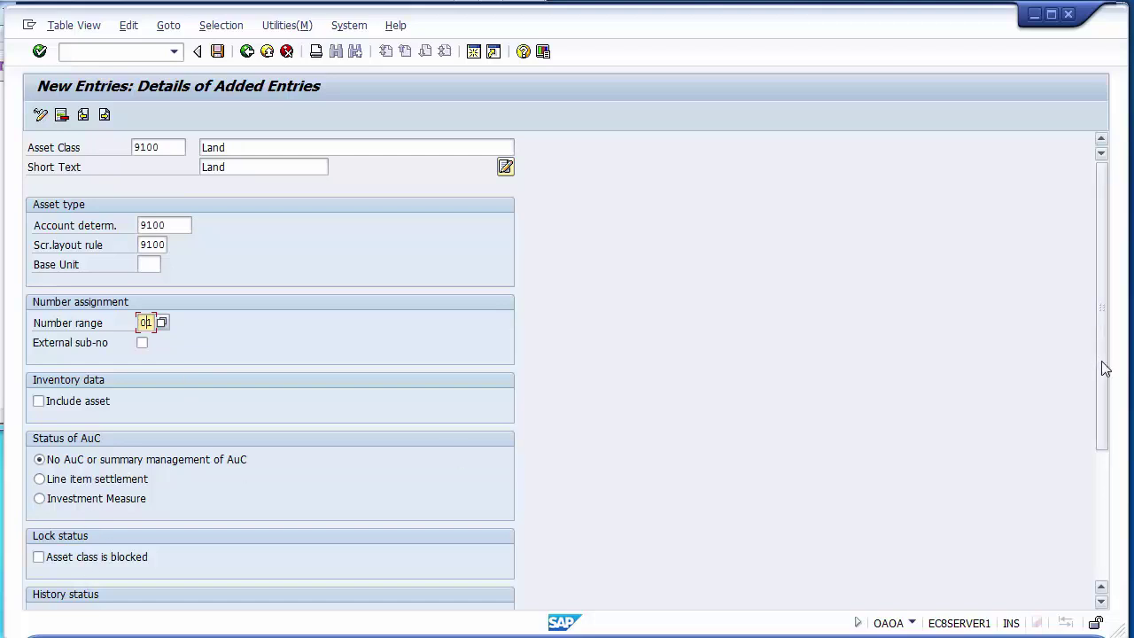
Turn on Manage historically and Include asset for the Land asset class.
left_click_drag(1105, 368, 1103, 506)
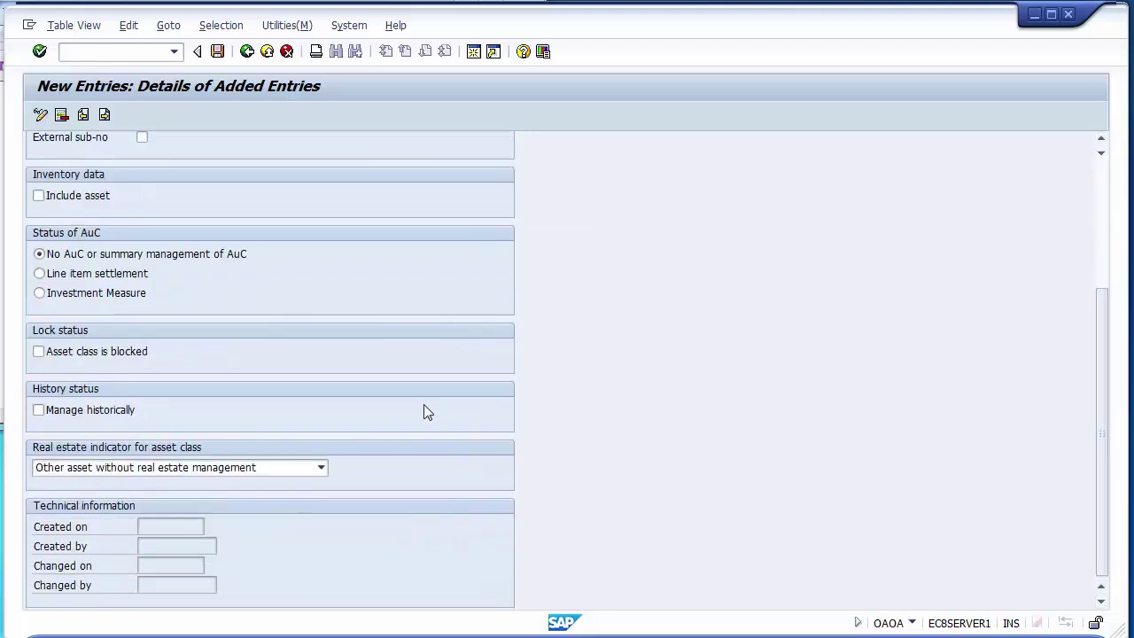
left_click(102, 410)
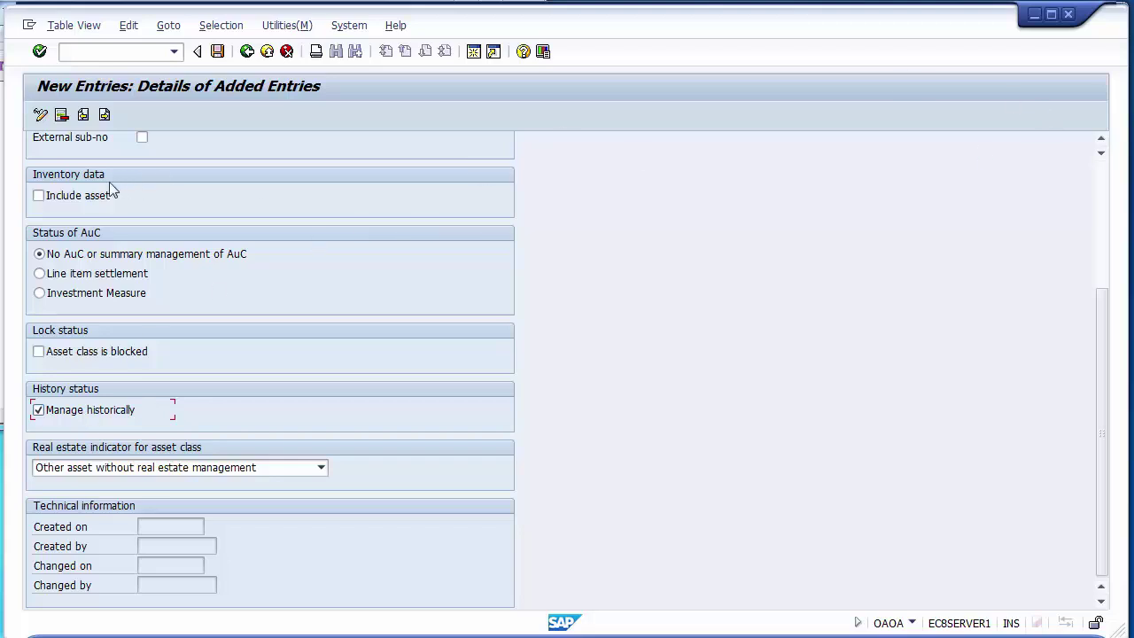
left_click(38, 196)
Review the Land class's account determination, screen layout rule, number range, inventory, AuC and history settings.
left_click_drag(1106, 347, 1106, 195)
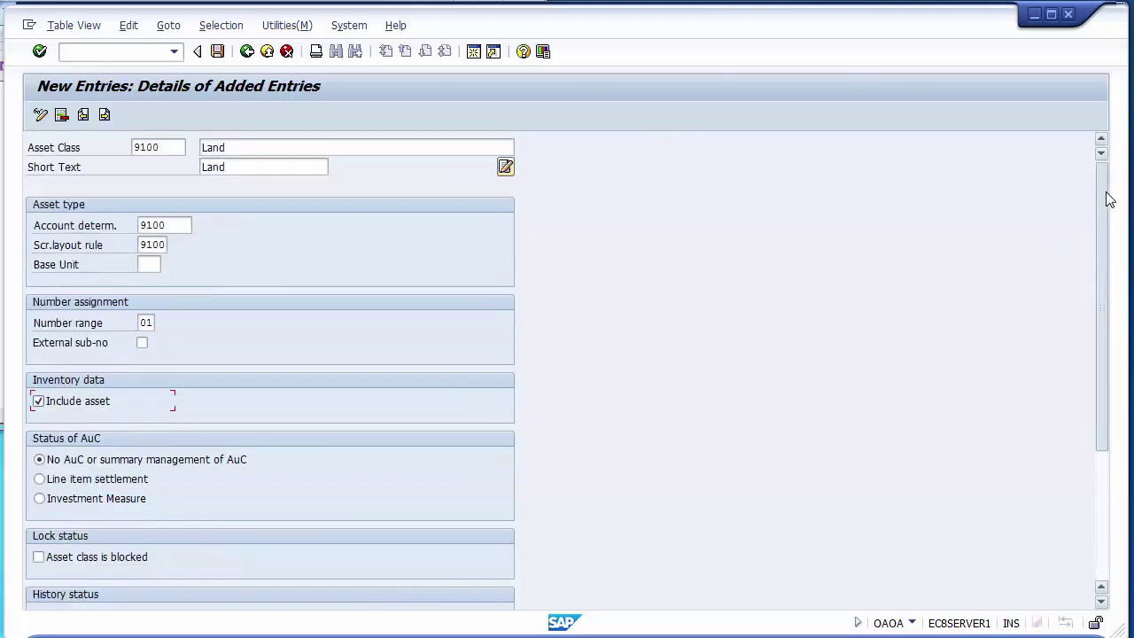
left_click(187, 224)
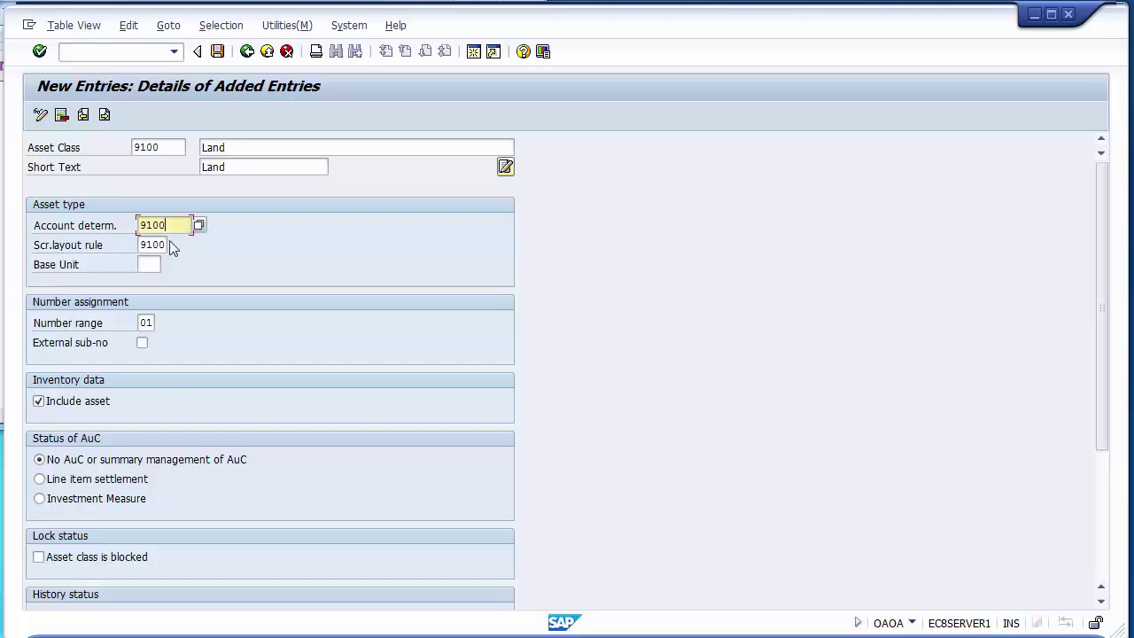
double_click(166, 245)
double_click(152, 322)
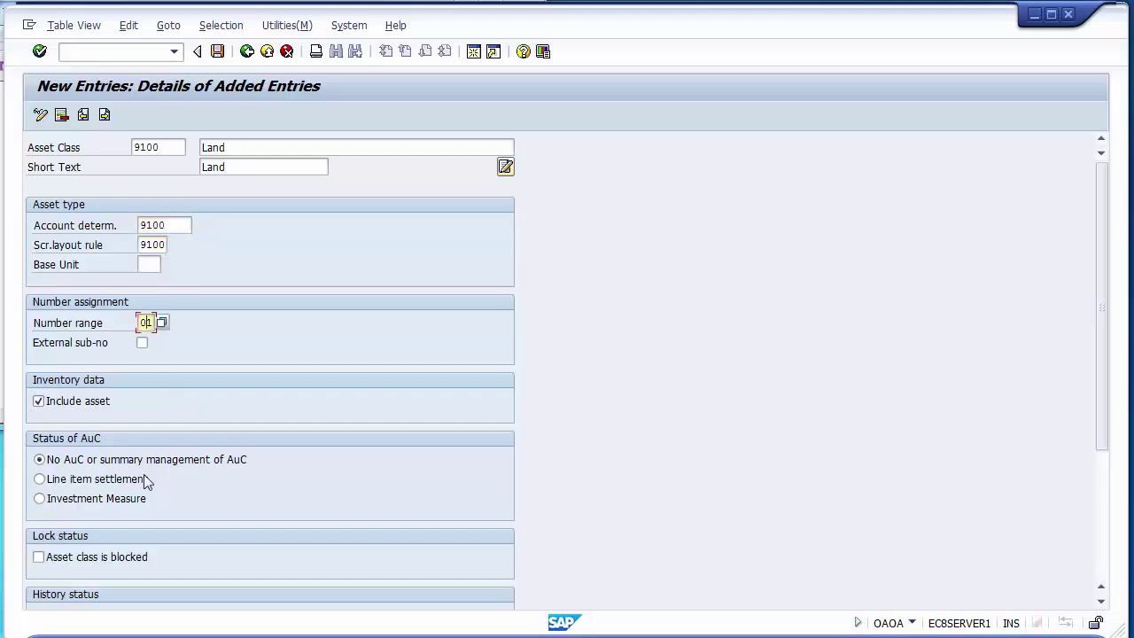
left_click(88, 407)
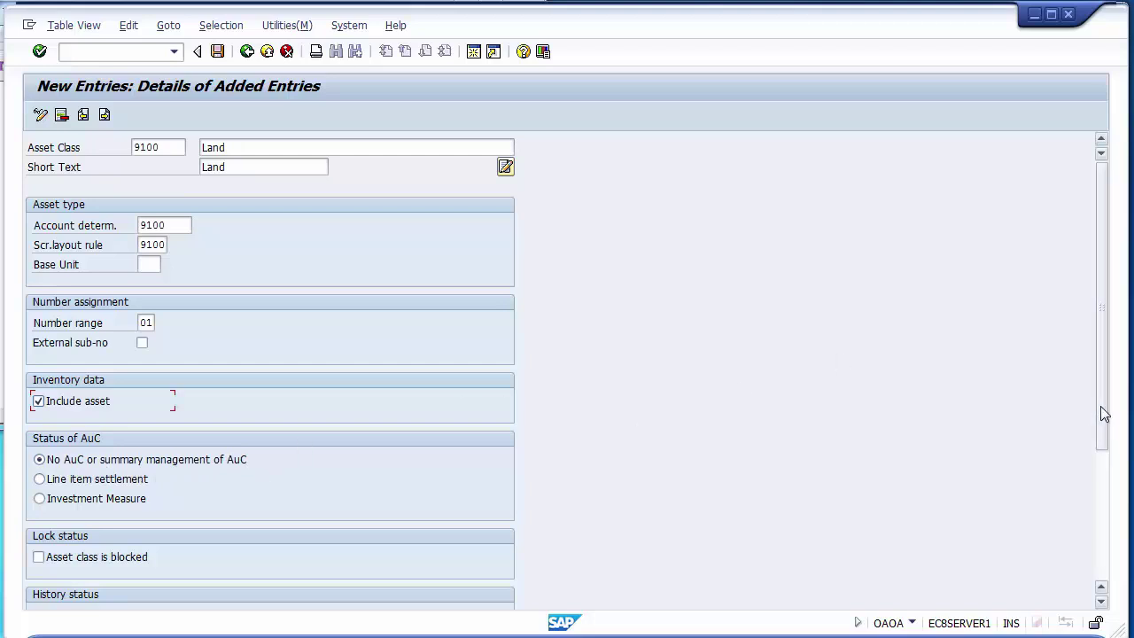
left_click_drag(1102, 410, 1102, 492)
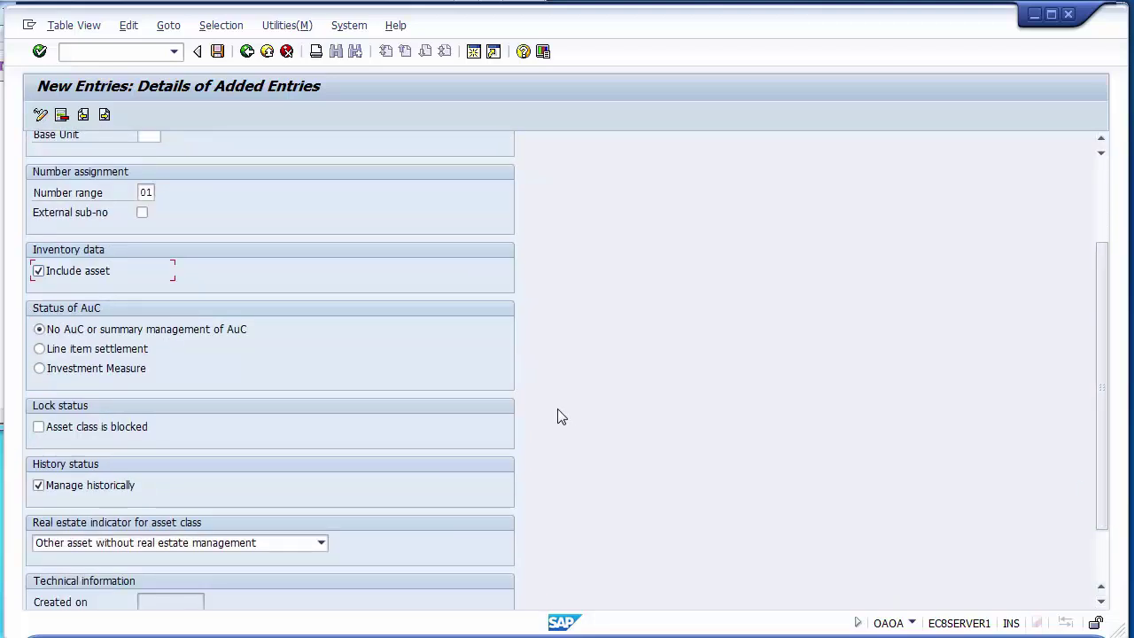
left_click(188, 331)
Save the Land asset class under the FICO Configurations customizing request and return to the asset class overview.
left_click(217, 52)
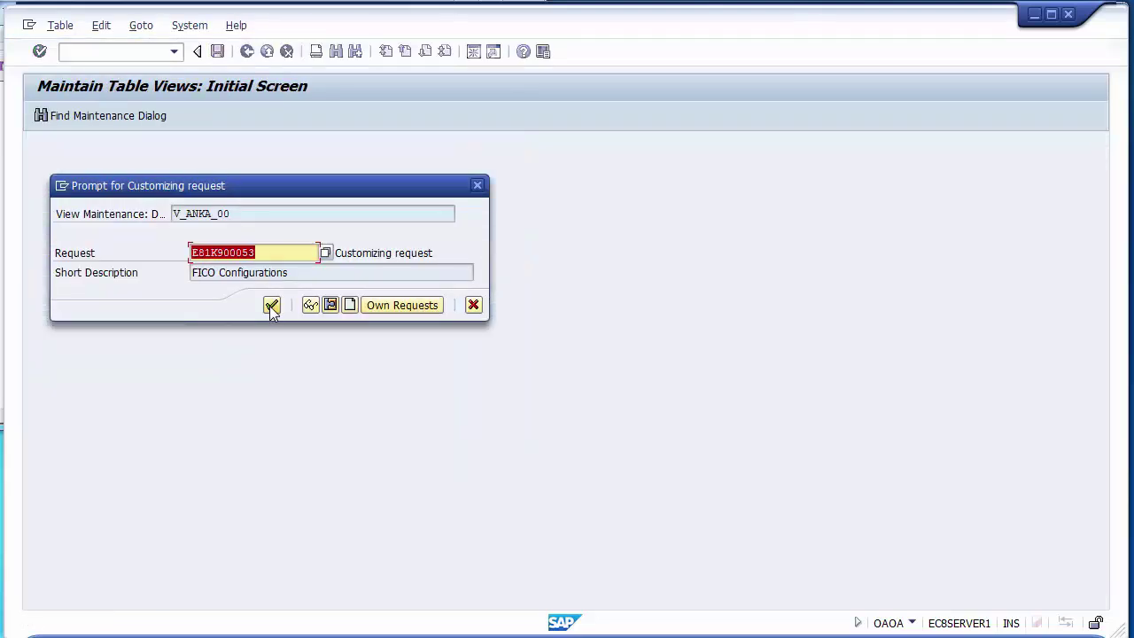
left_click(272, 305)
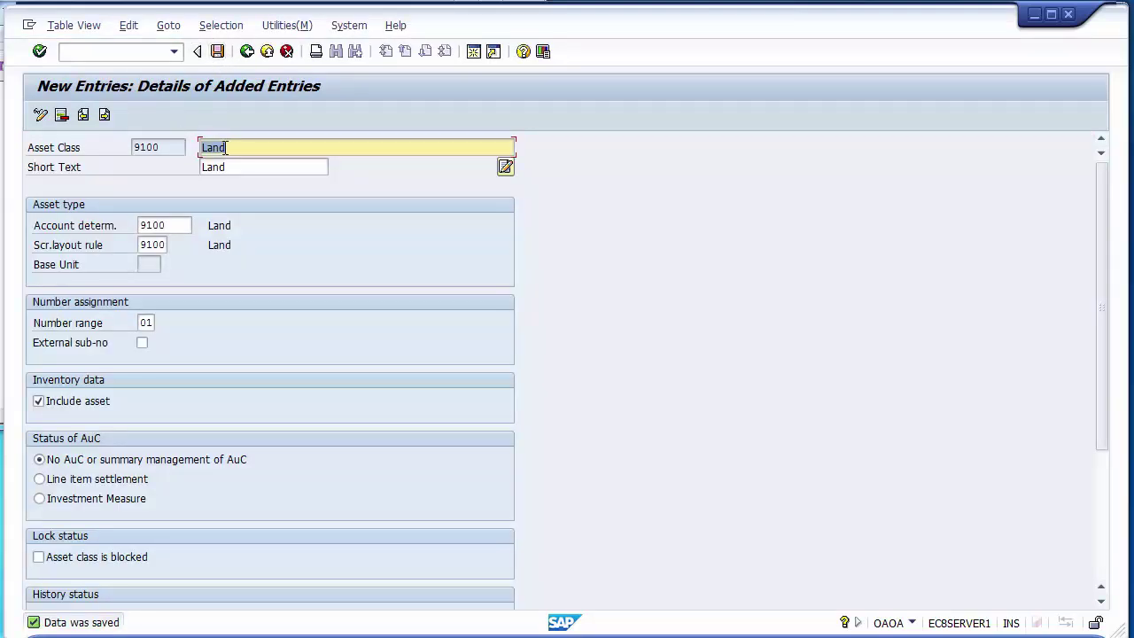
left_click(246, 52)
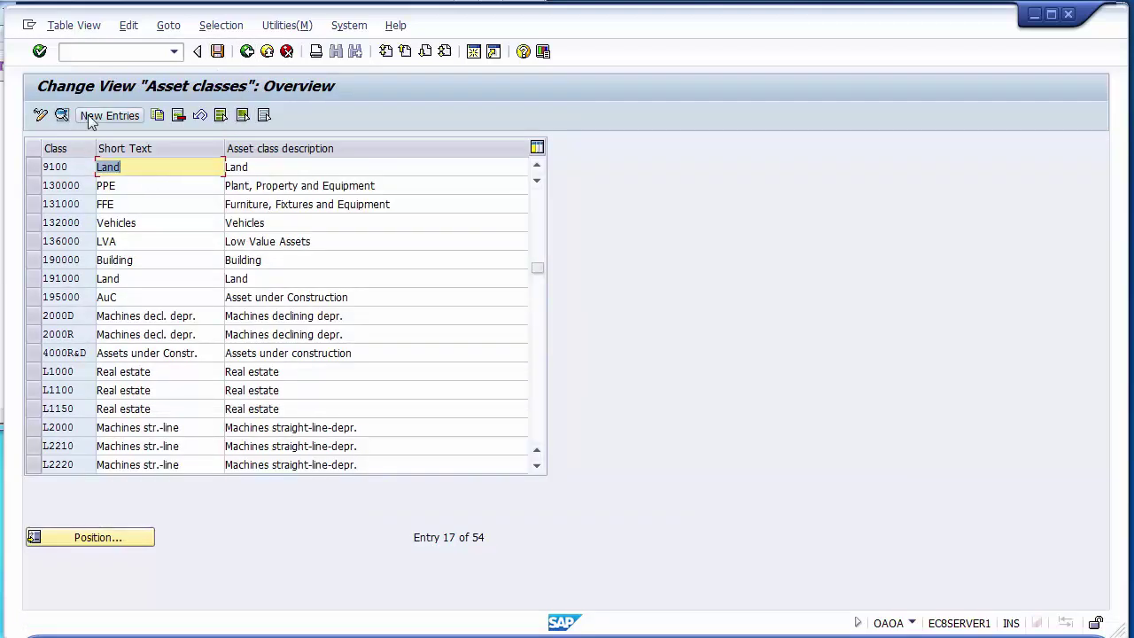
Add a new asset class 9200 with Building as both its description and short text.
left_click(108, 116)
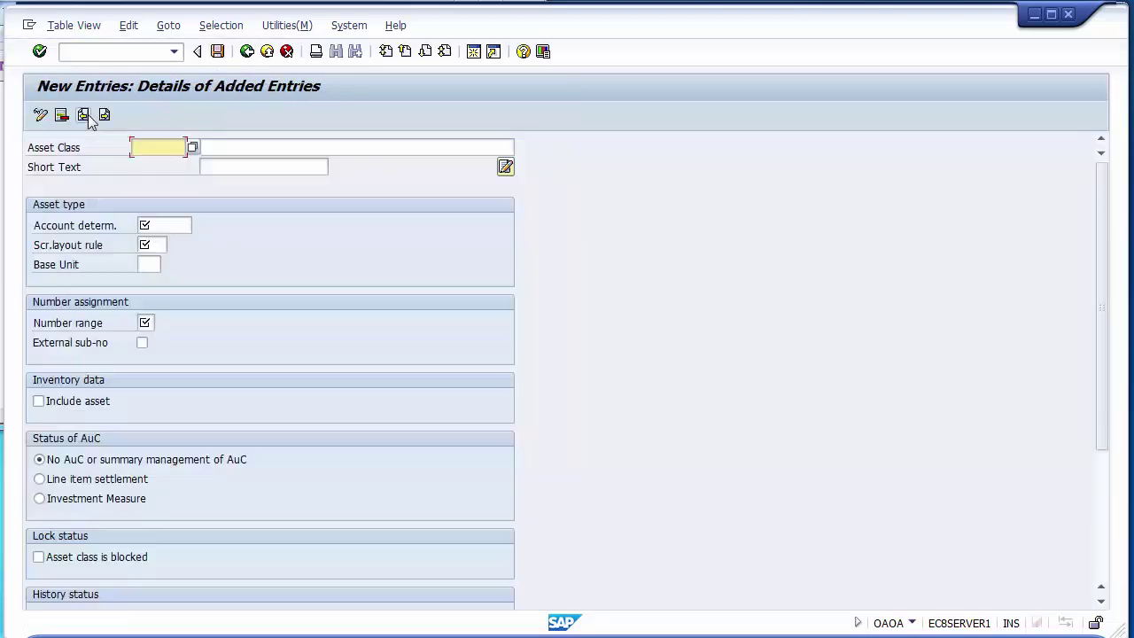
type("9200")
key("Tab")
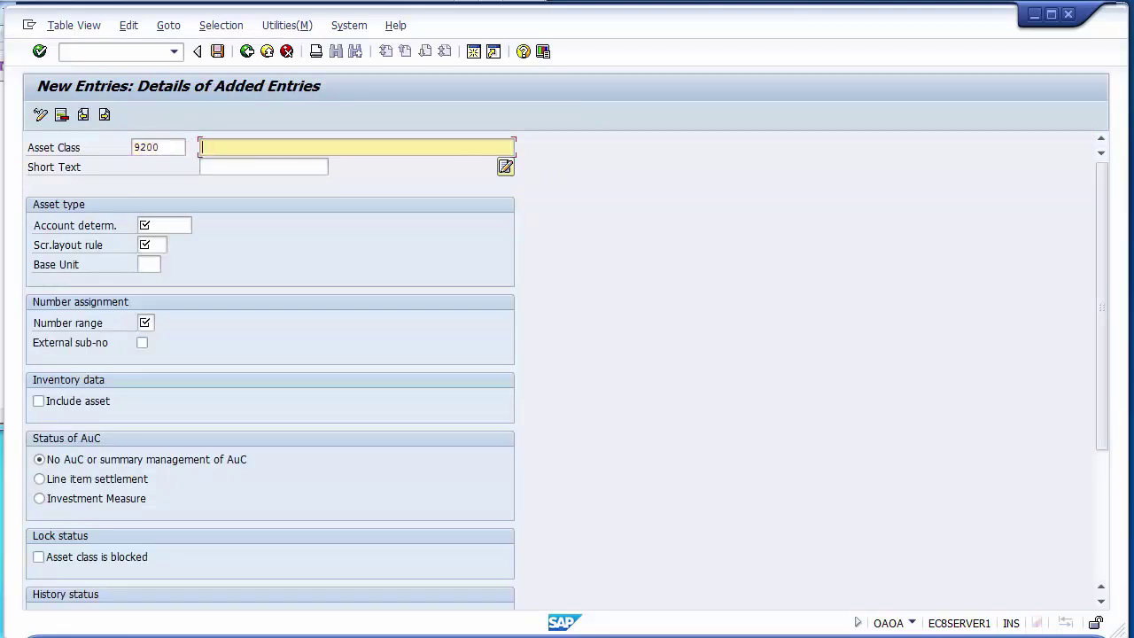
key("alt+Tab")
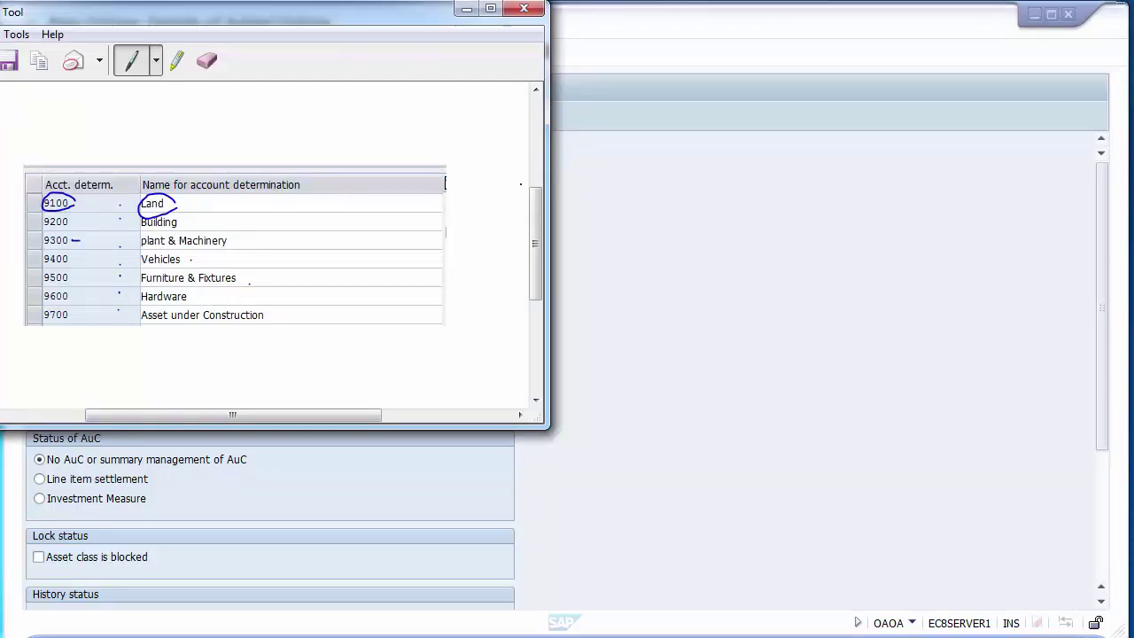
left_click(632, 253)
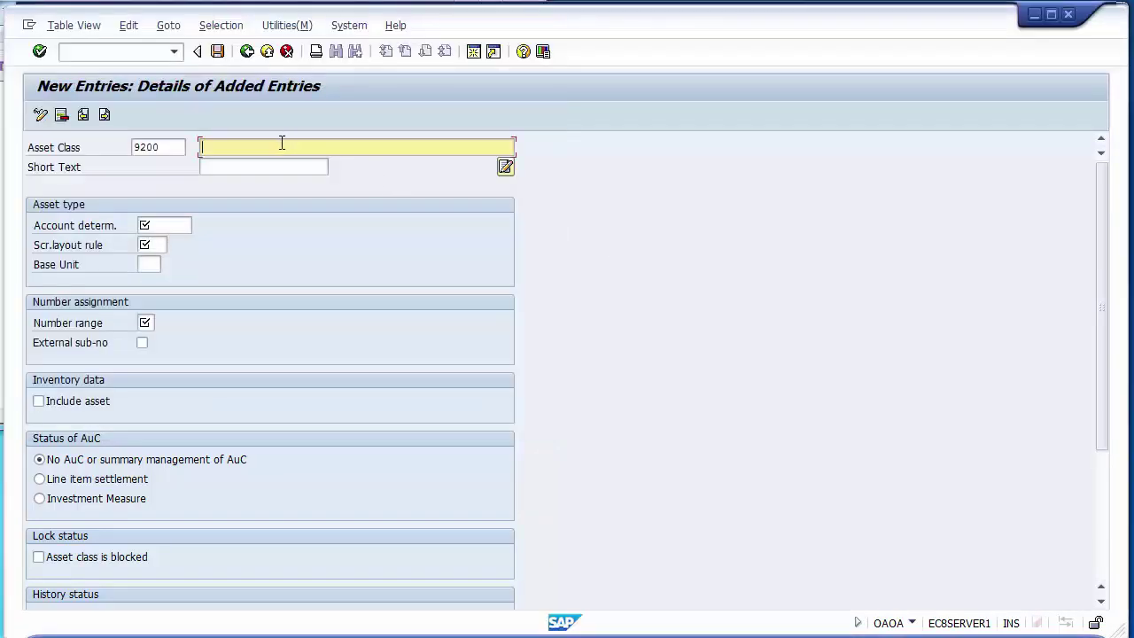
type("Builing")
key("BackSpace")
key("BackSpace")
key("BackSpace")
key("BackSpace")
type("ilding")
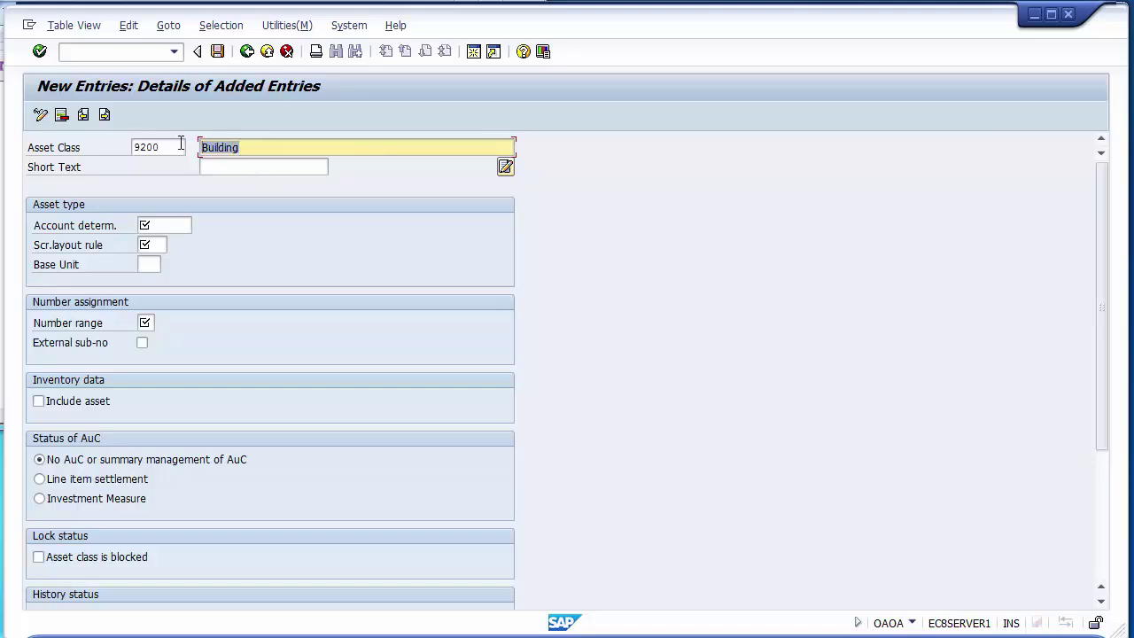
left_click(213, 166)
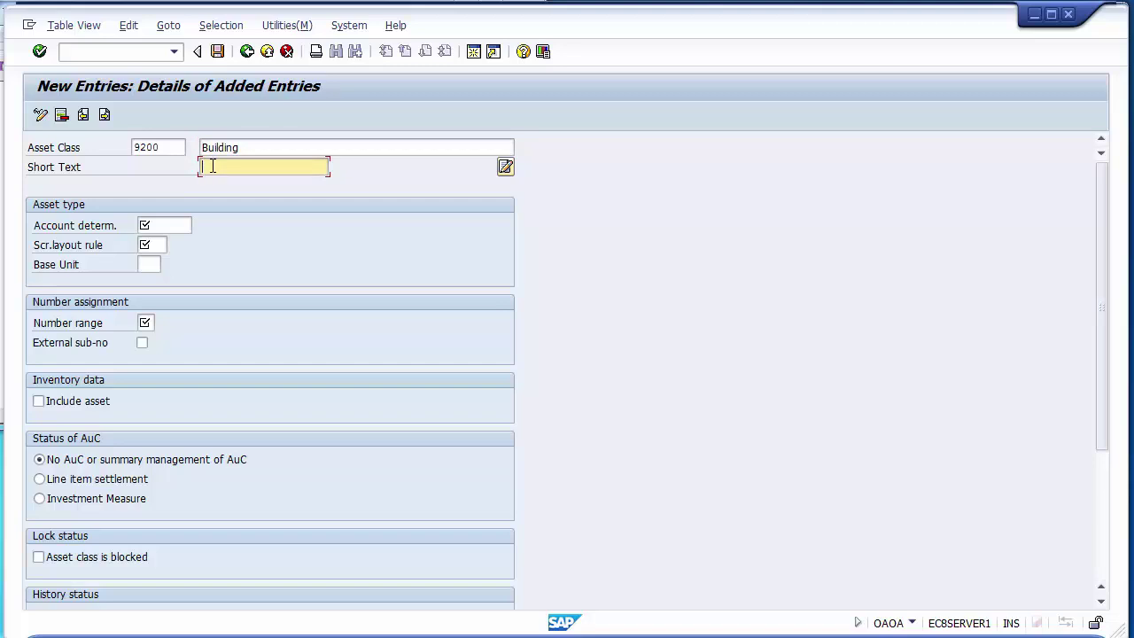
type("Building")
Set the Building class's account determination and screen layout rule to 9200 and its number range to 02.
left_click(176, 225)
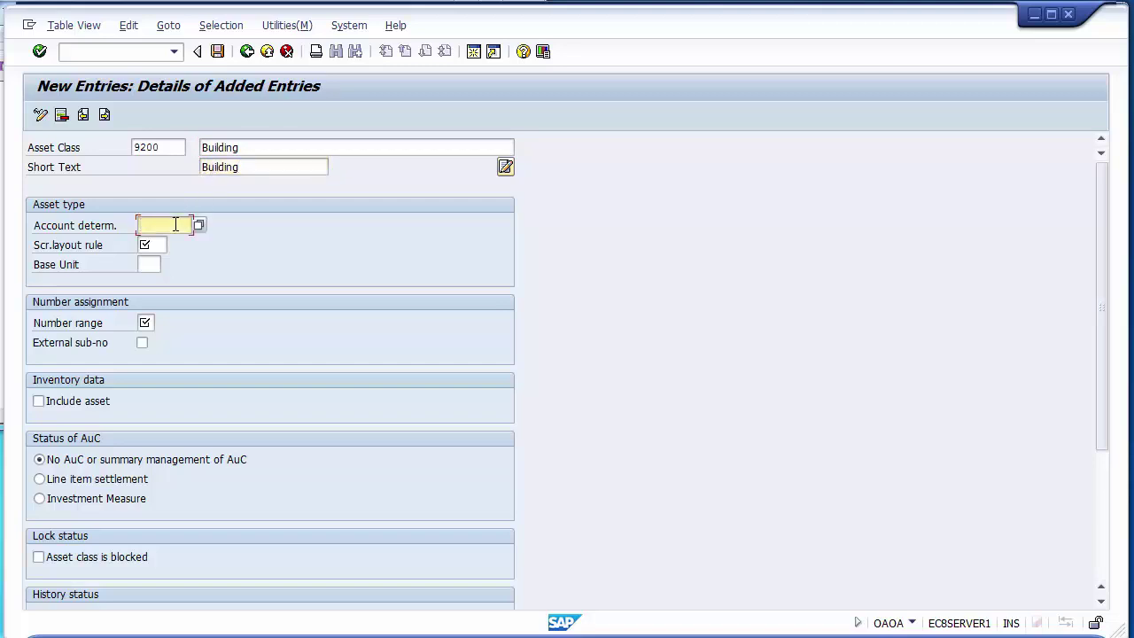
type("9200")
key("Tab")
type("9200")
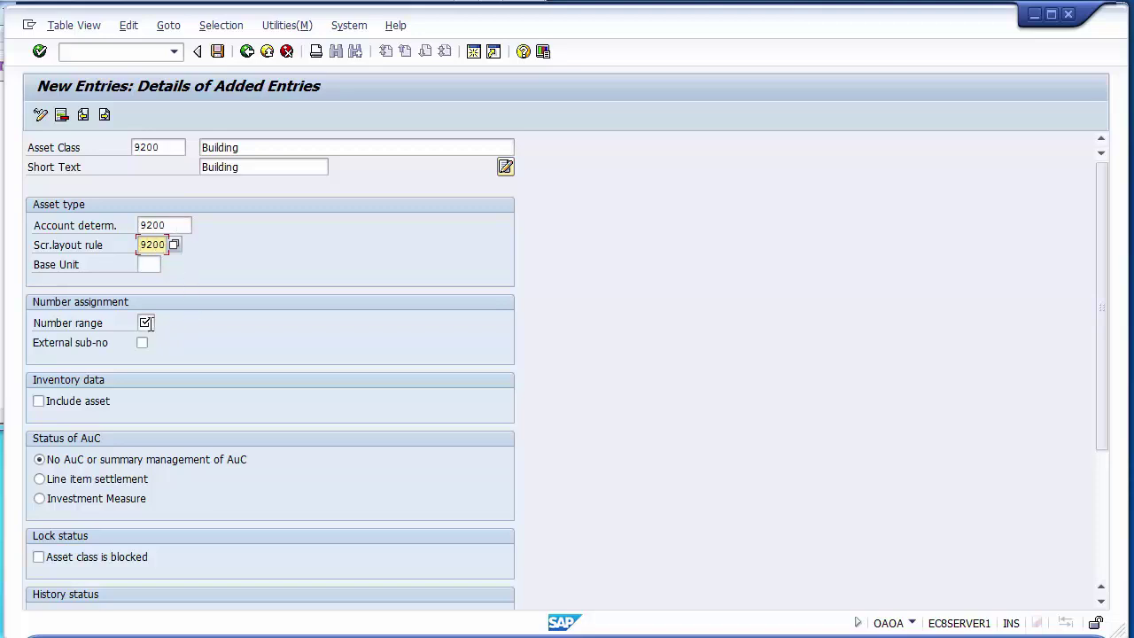
left_click(147, 323)
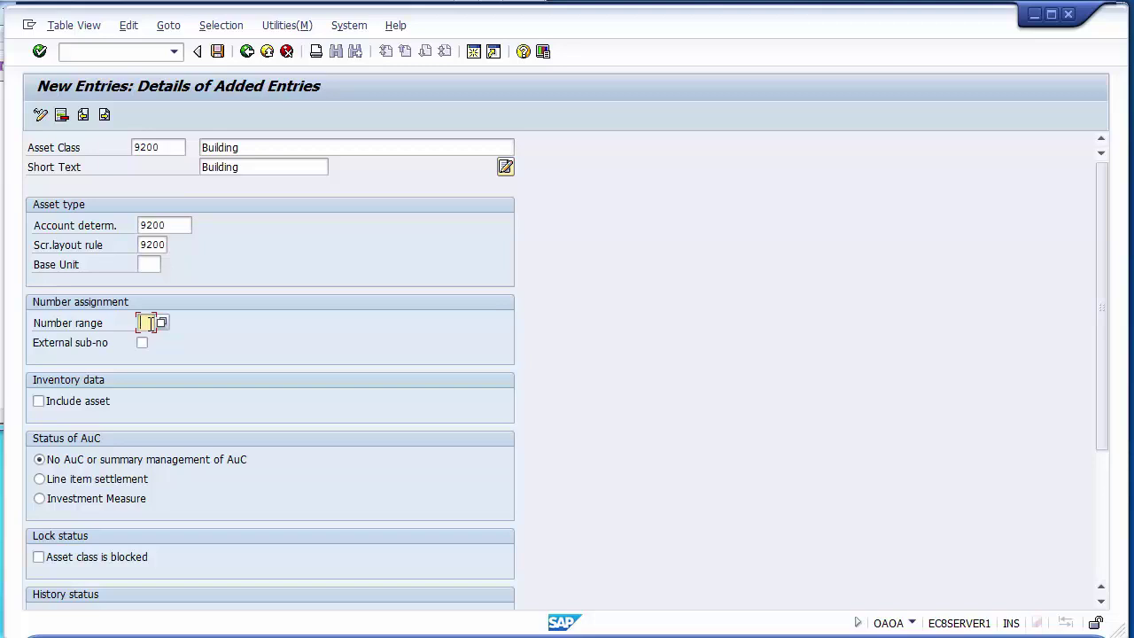
type("02")
Turn on Include asset and Manage historically for the Building class, save it and return to the overview.
left_click(73, 403)
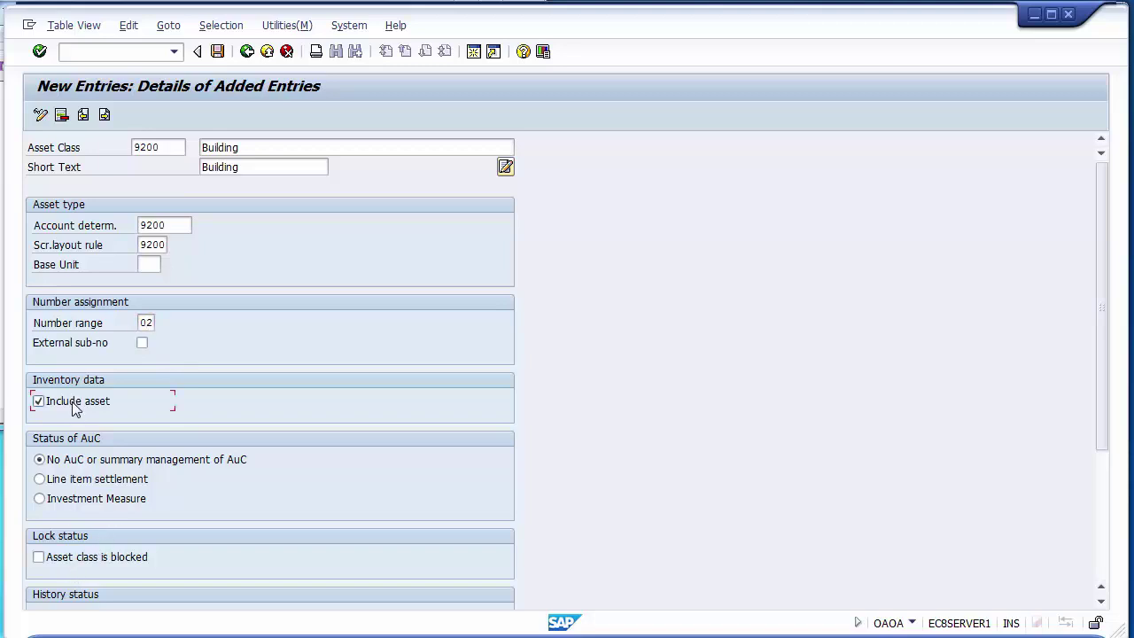
scroll(76, 407, "down", 5)
left_click(73, 409)
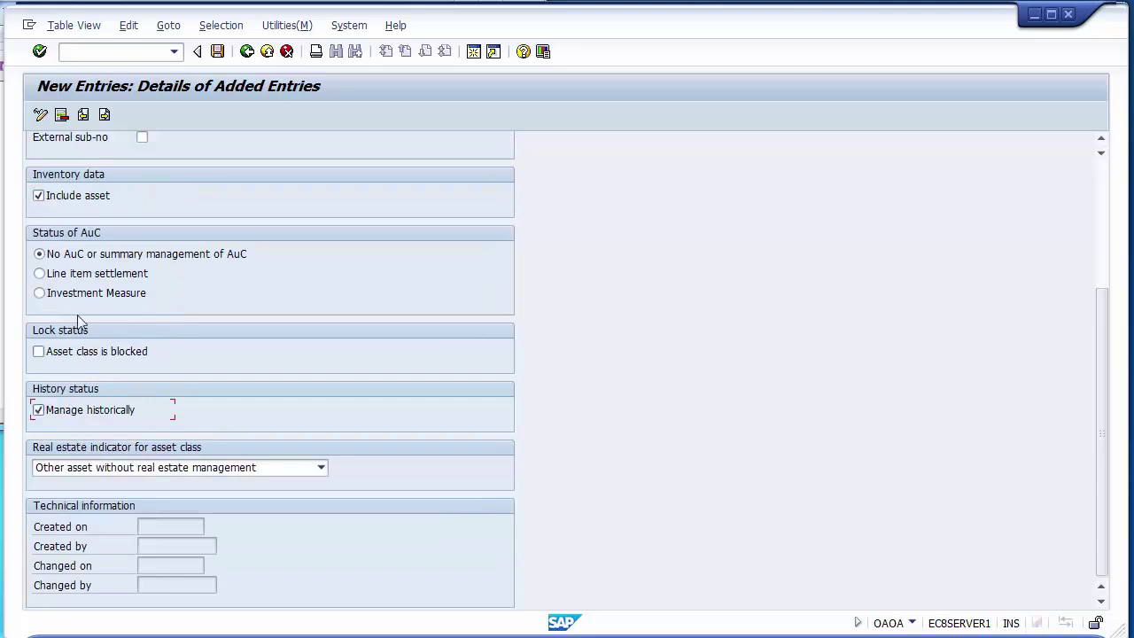
left_click(217, 52)
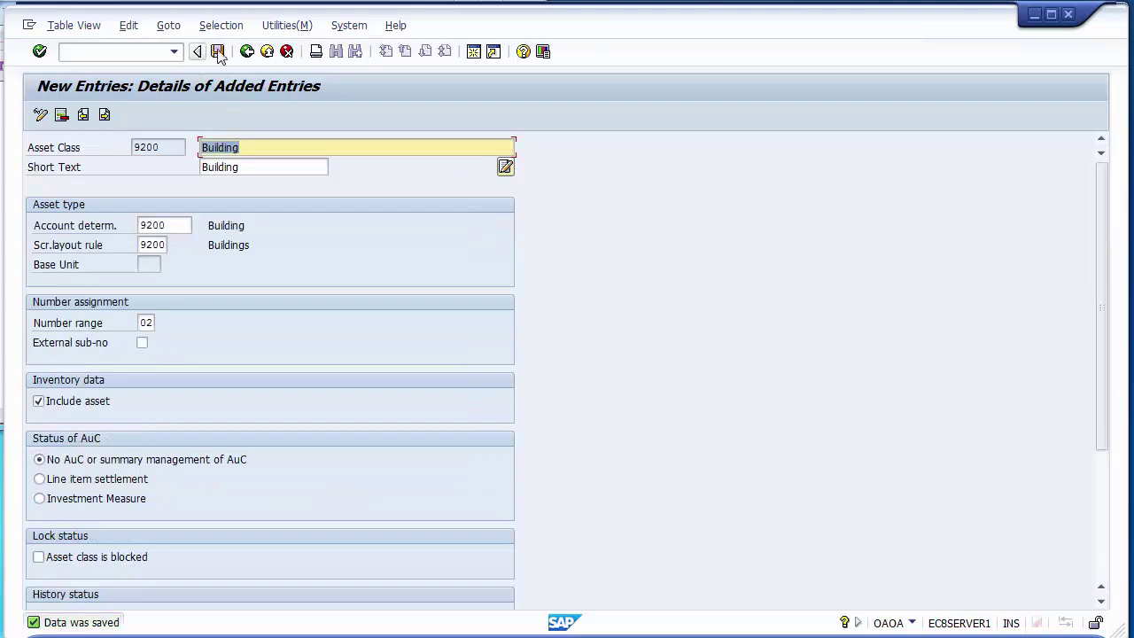
left_click(243, 55)
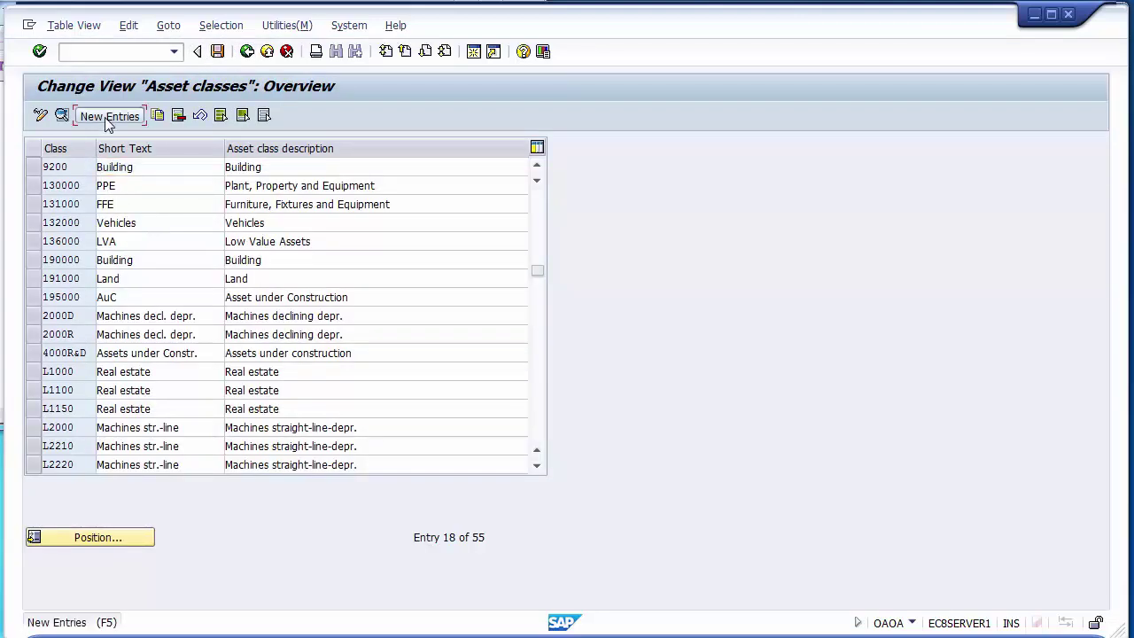
Add a new asset class 9300 with the description Plant & Machinery, matching the reference list of account determinations.
left_click(106, 121)
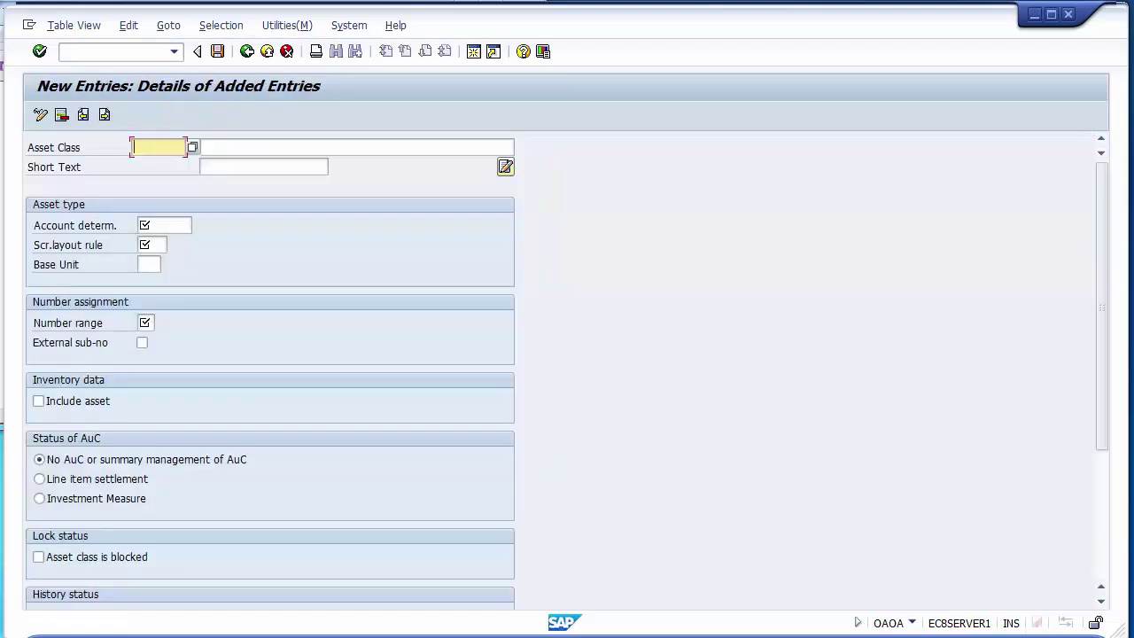
type("9300")
key("Tab")
key("alt+Tab")
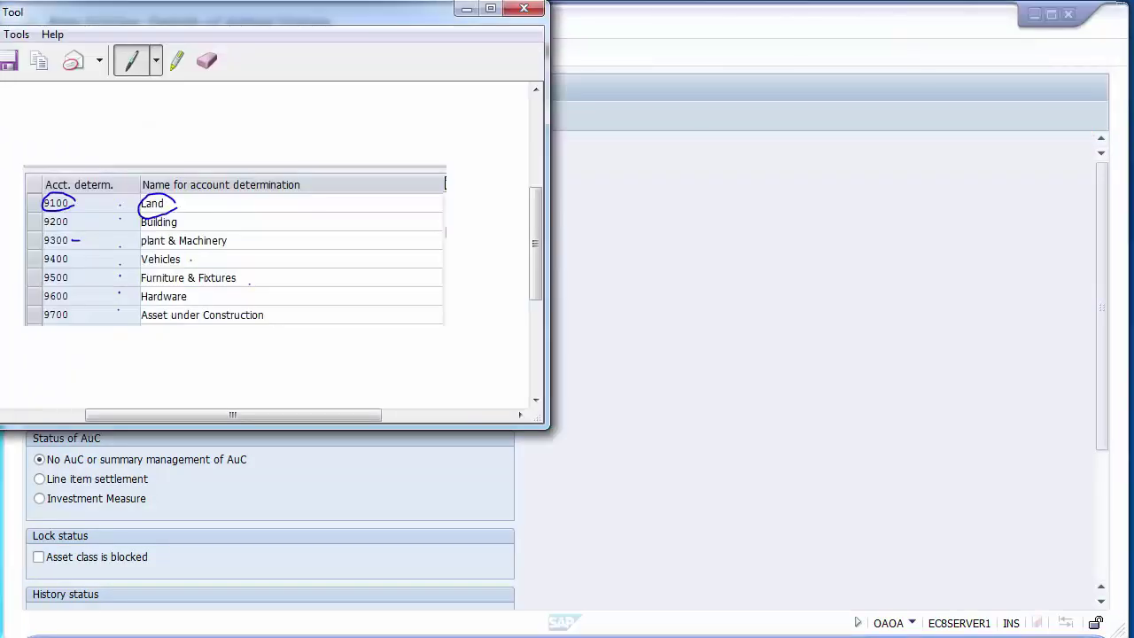
left_click(706, 245)
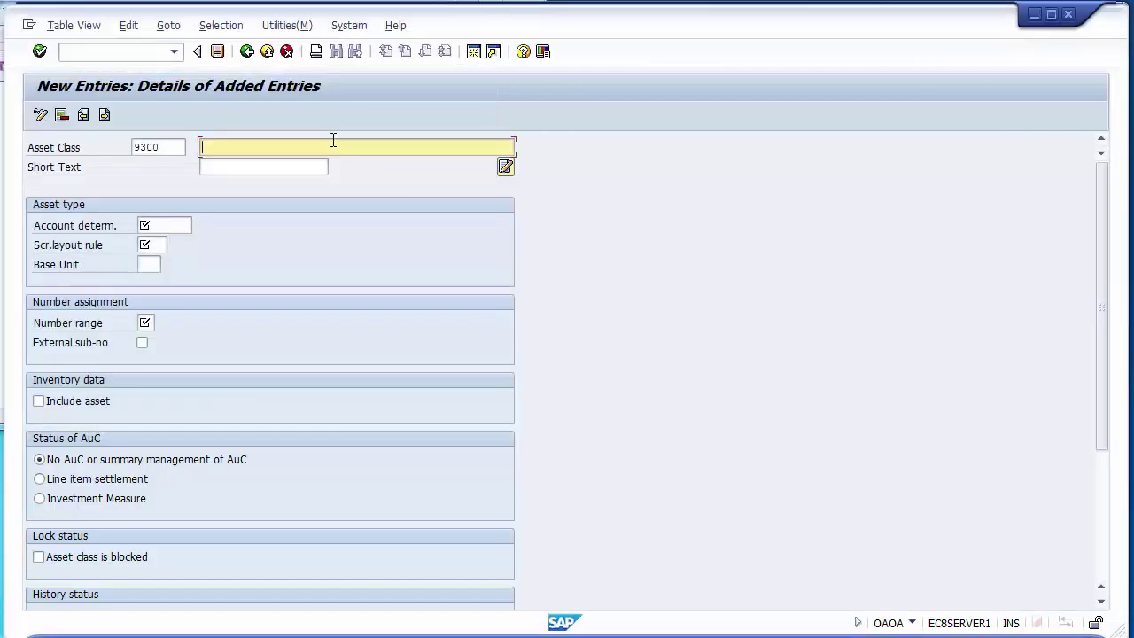
type("Plant & Ma")
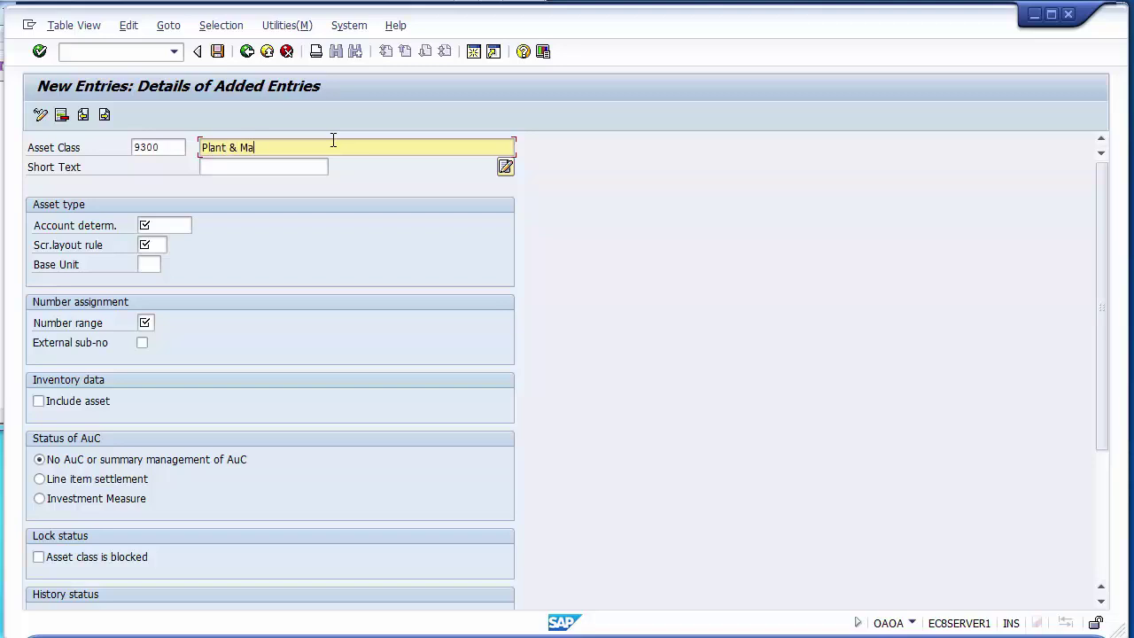
type("chinery")
Set the Plant & Machinery class's account determination and screen layout rule to 9300 and its number range to 03.
left_click(163, 225)
type("9300")
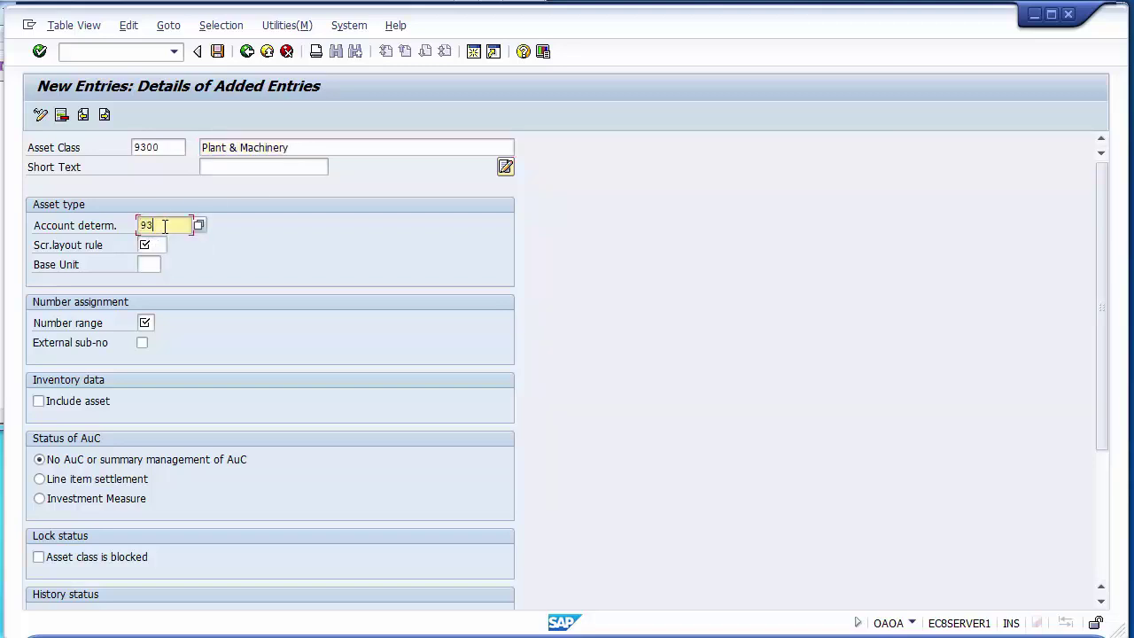
key("Tab")
type("9300")
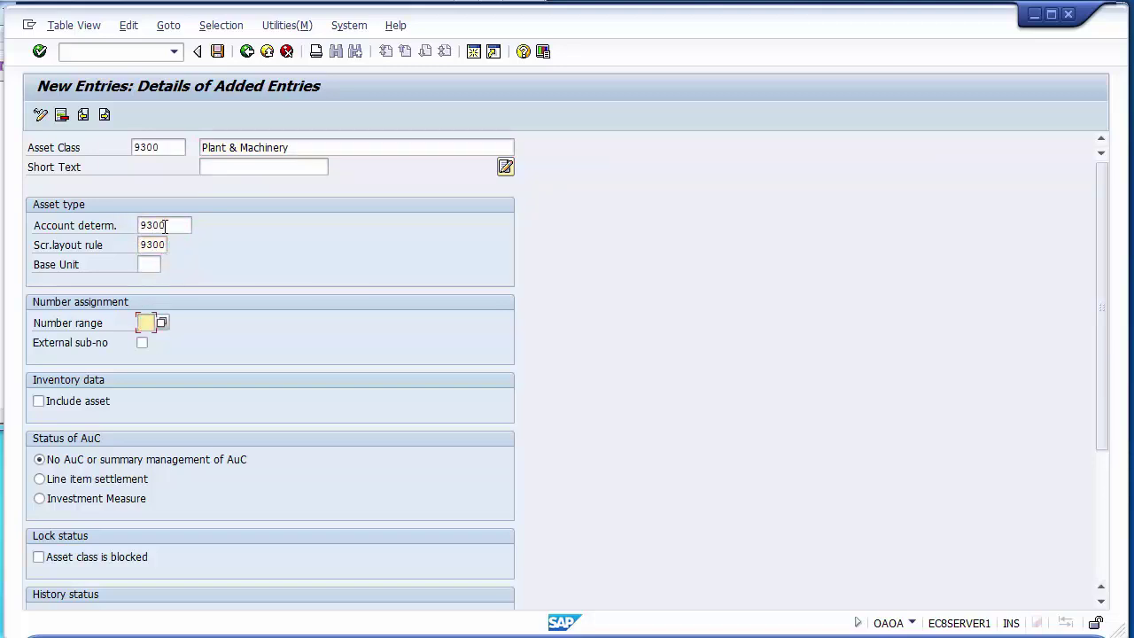
type("03")
Turn on Include asset and Manage historically for the Plant & Machinery class, save it and return to the overview.
left_click(38, 400)
scroll(71, 403, "down", 5)
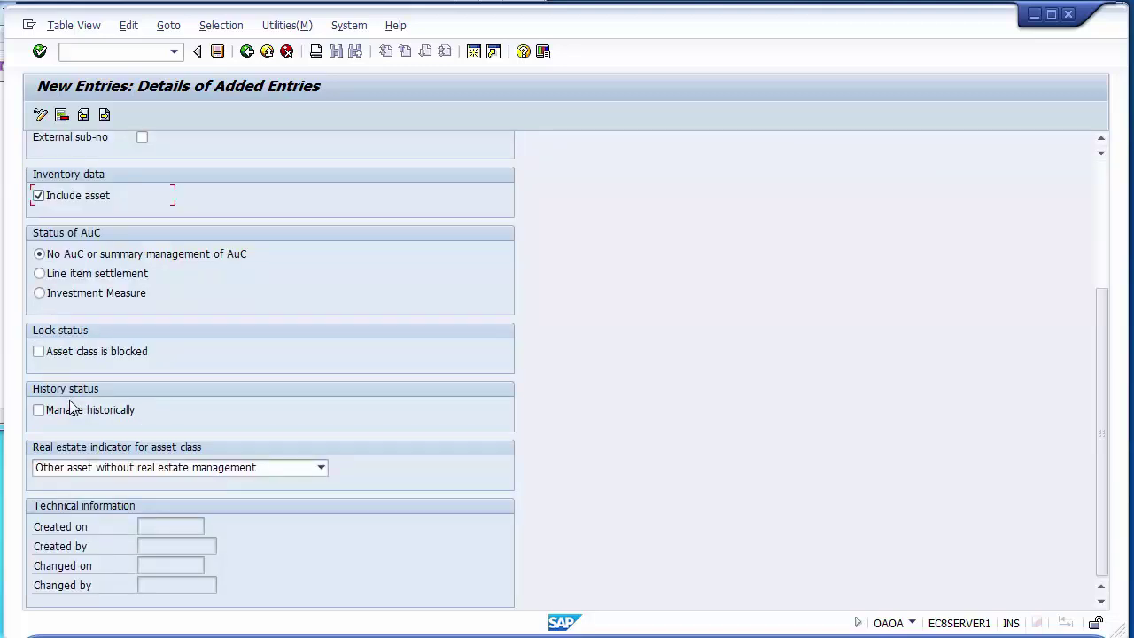
left_click(38, 409)
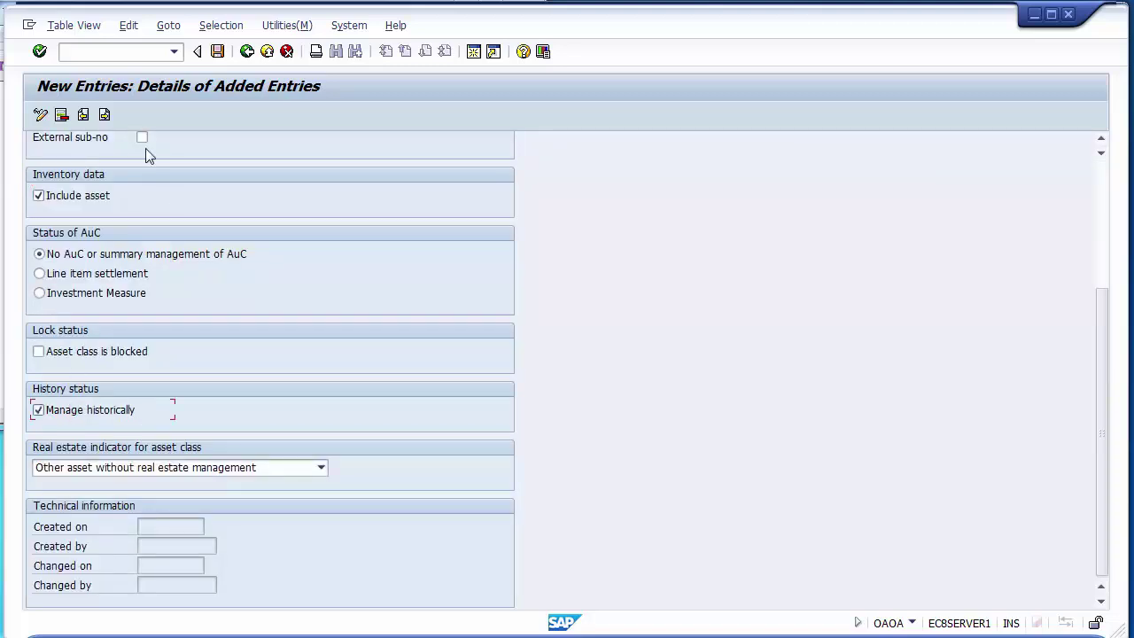
left_click(217, 51)
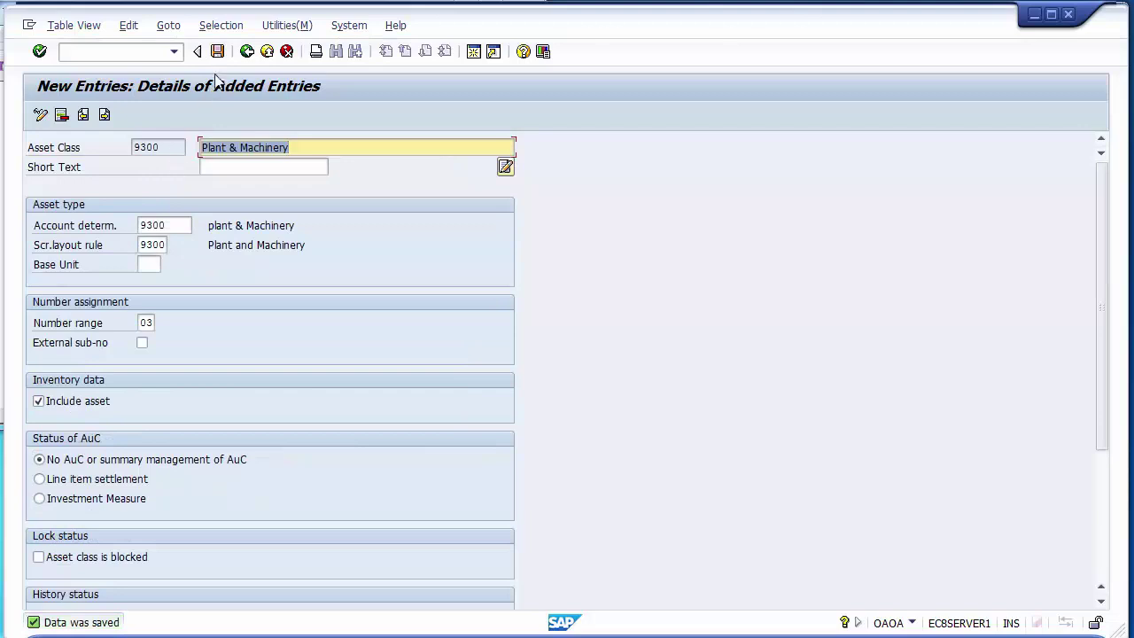
left_click(247, 52)
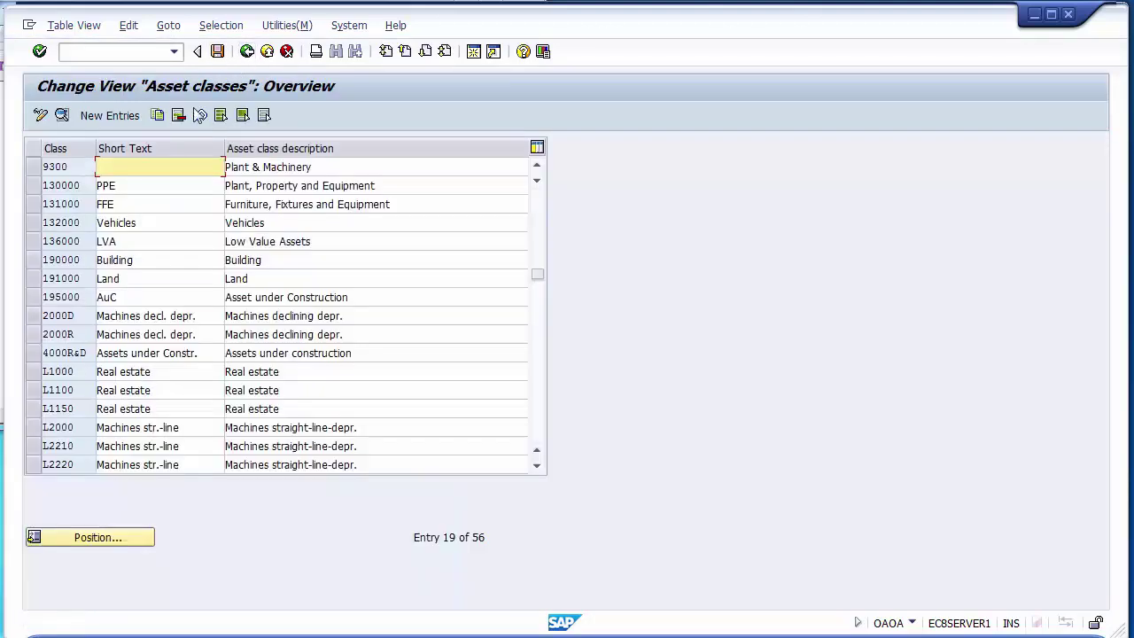
Add a new asset class 9400 with the description and short text Vehicles, matching the spelling in the reference list of account determinations.
left_click(124, 117)
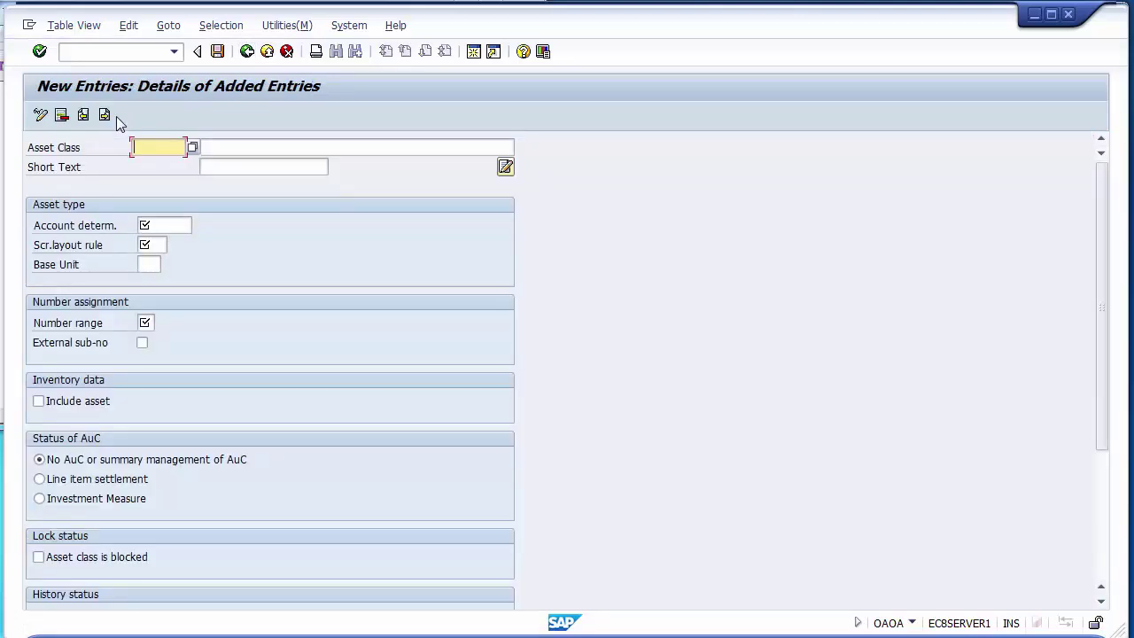
type("9400")
key("Tab")
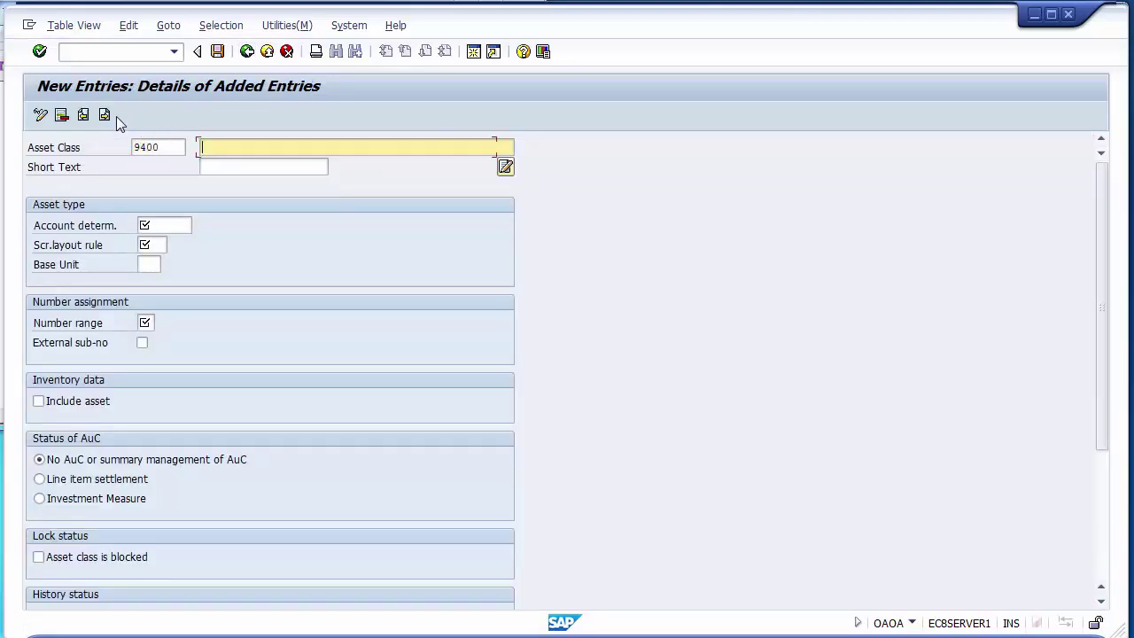
key("alt+Tab")
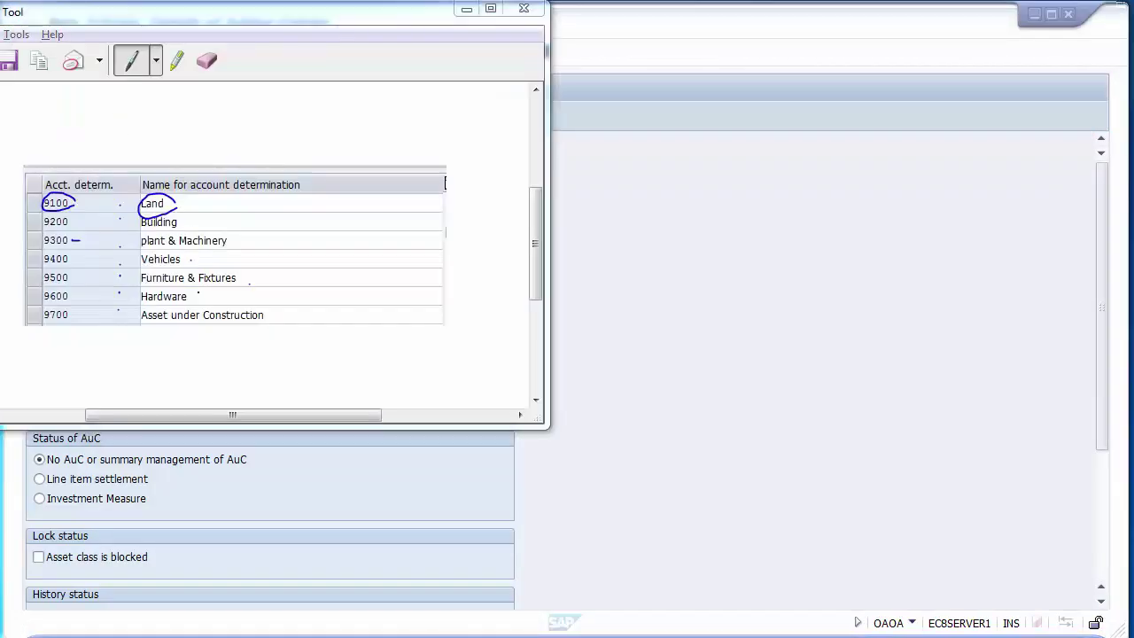
key("alt+Tab")
type("Ve")
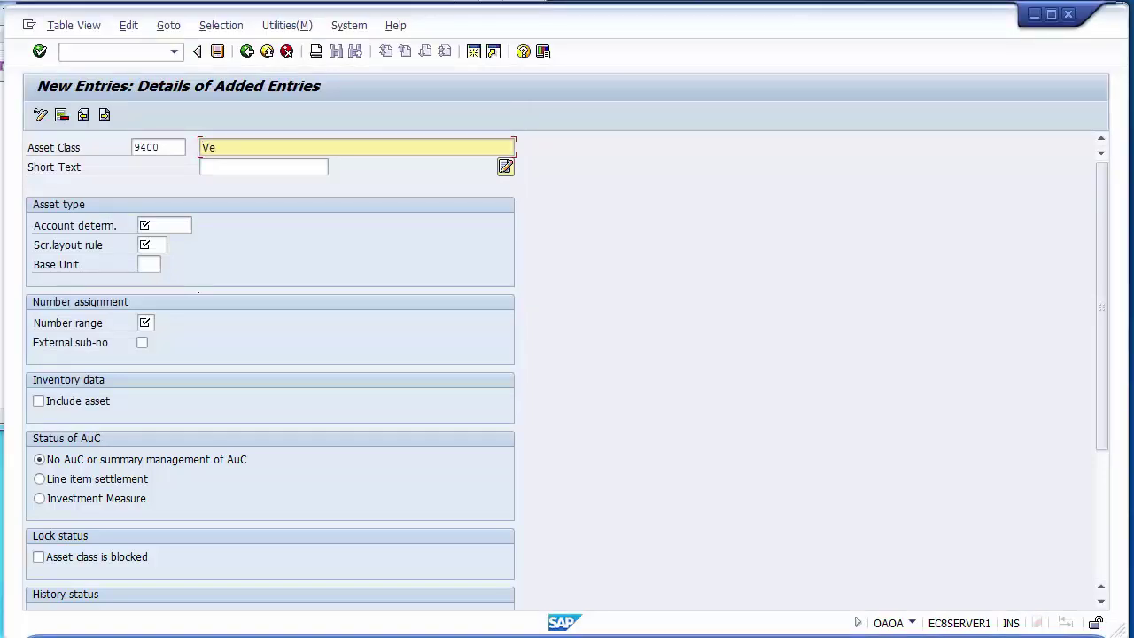
type("hicales")
key("alt+Tab")
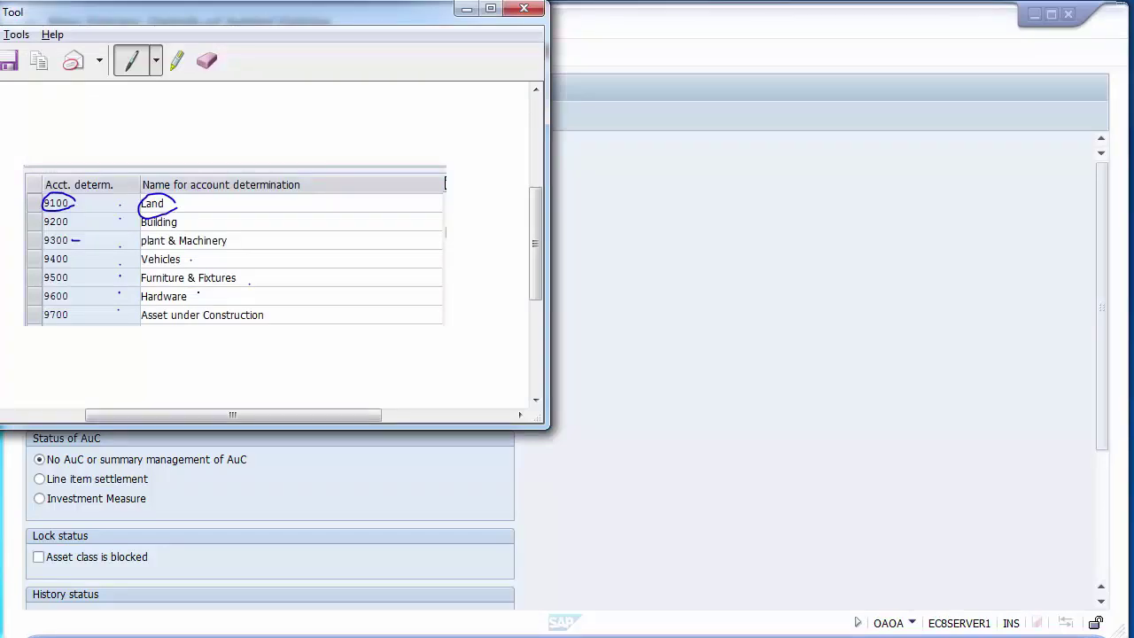
key("alt+Tab")
left_click(234, 147)
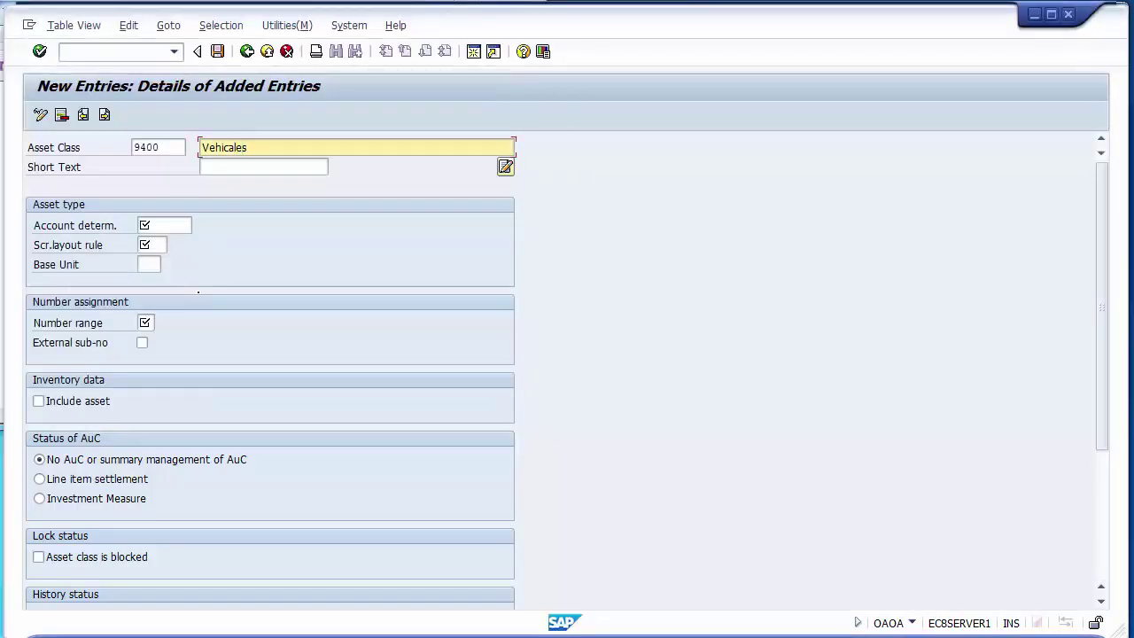
key("BackSpace")
left_click(253, 169)
type("Vehicles")
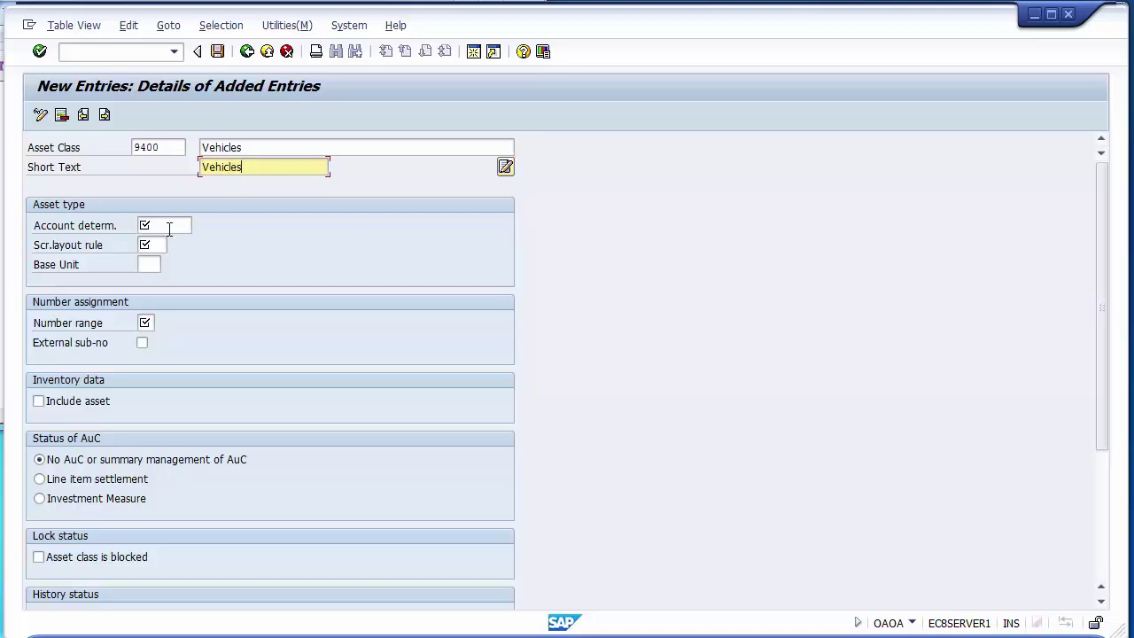
Set the Vehicles class's account determination and screen layout rule to 9400 and its number range to 04.
left_click(167, 227)
type("9400")
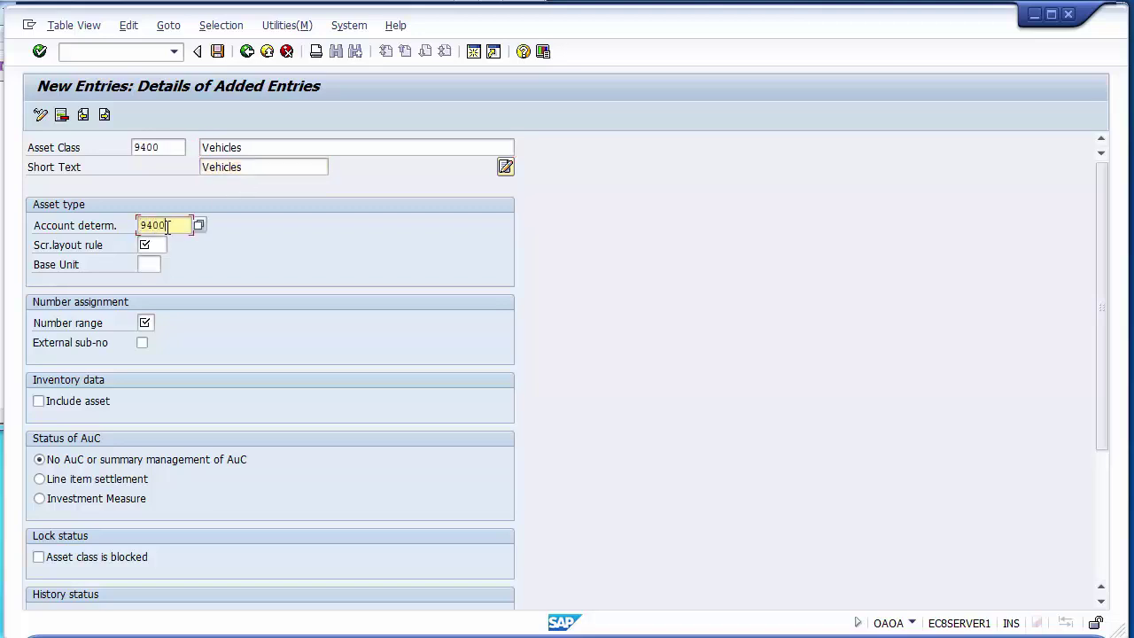
key("Tab")
type("9400")
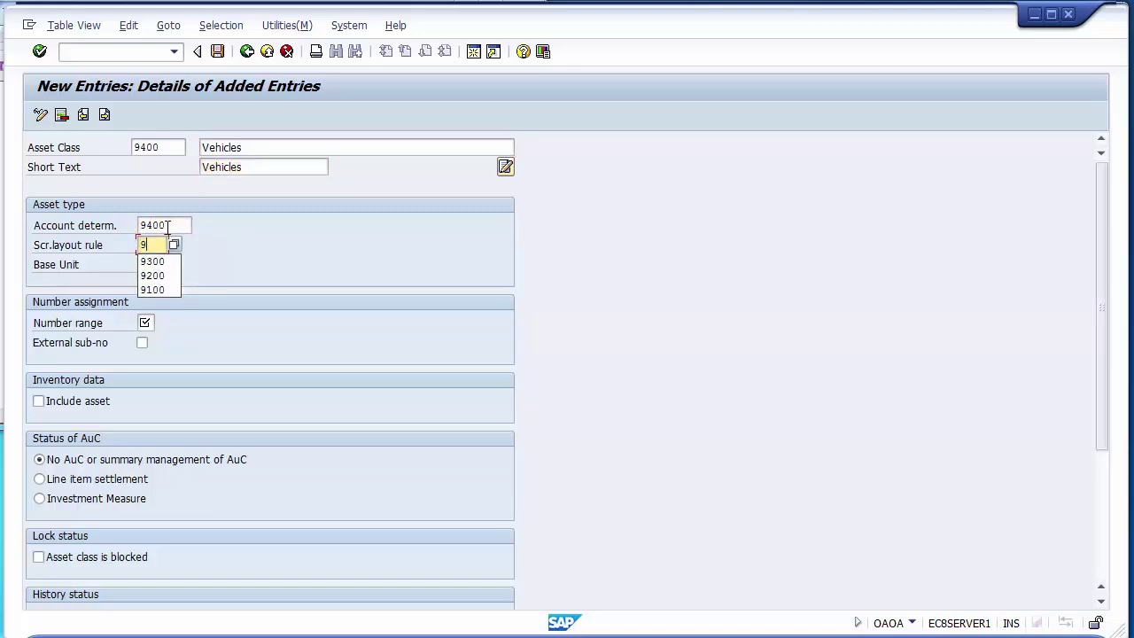
left_click(151, 323)
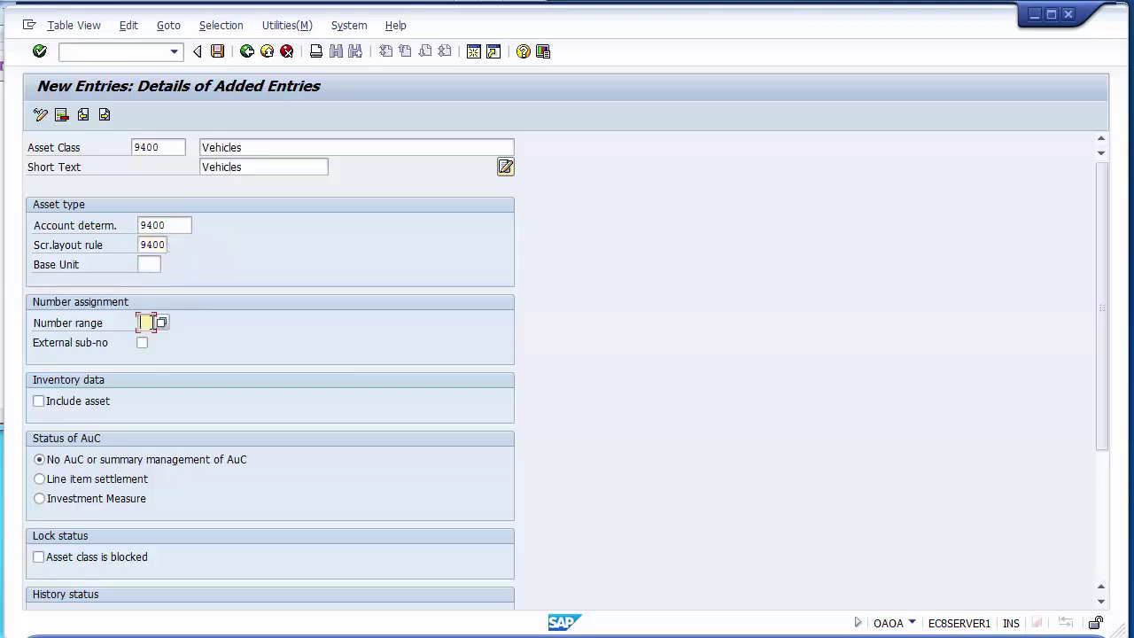
type("04")
Turn on Include asset and Manage historically for the Vehicles class, save it and return to the overview.
left_click(62, 401)
scroll(84, 408, "down", 3)
left_click(84, 409)
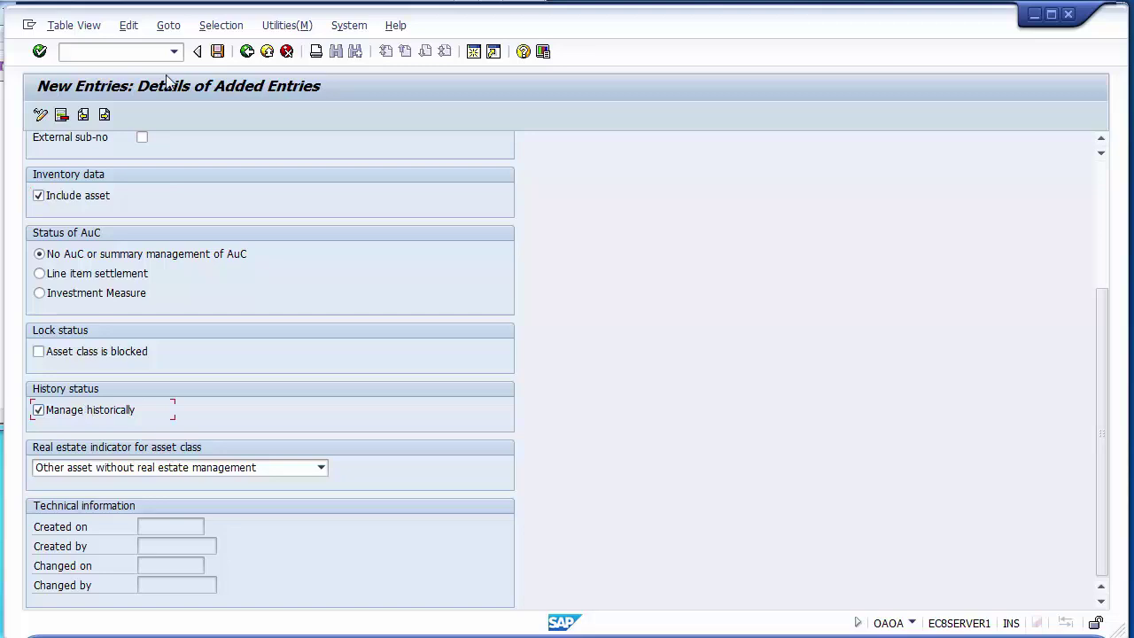
left_click(218, 52)
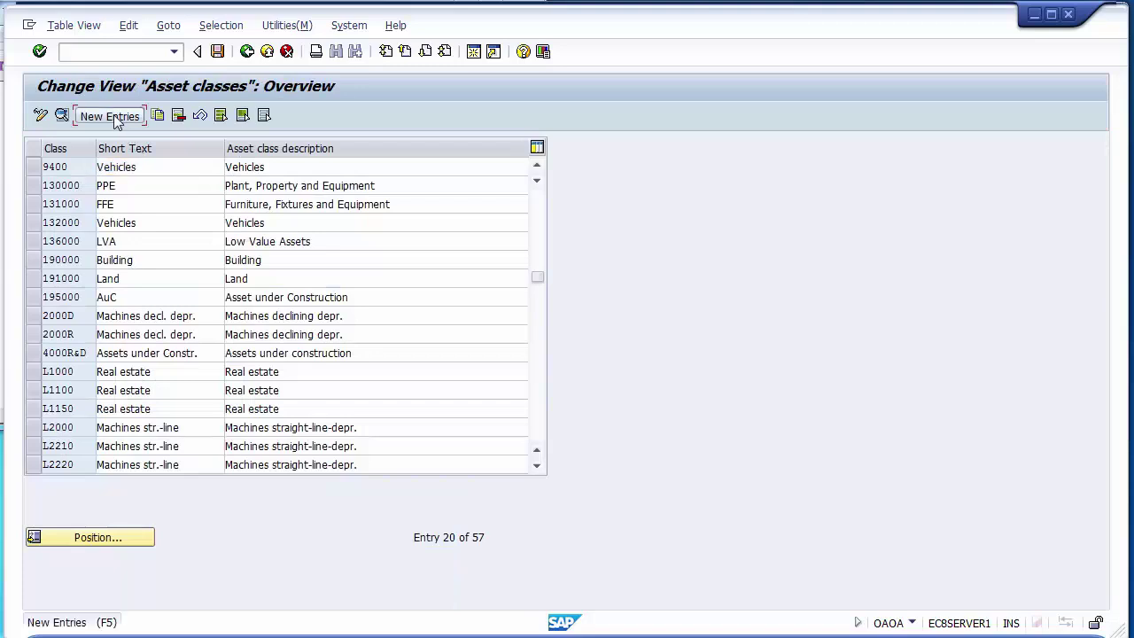
Add a new asset class 9500 with the description Furniture & Fixture, based on the reference list of account determinations.
left_click(114, 114)
type("9500")
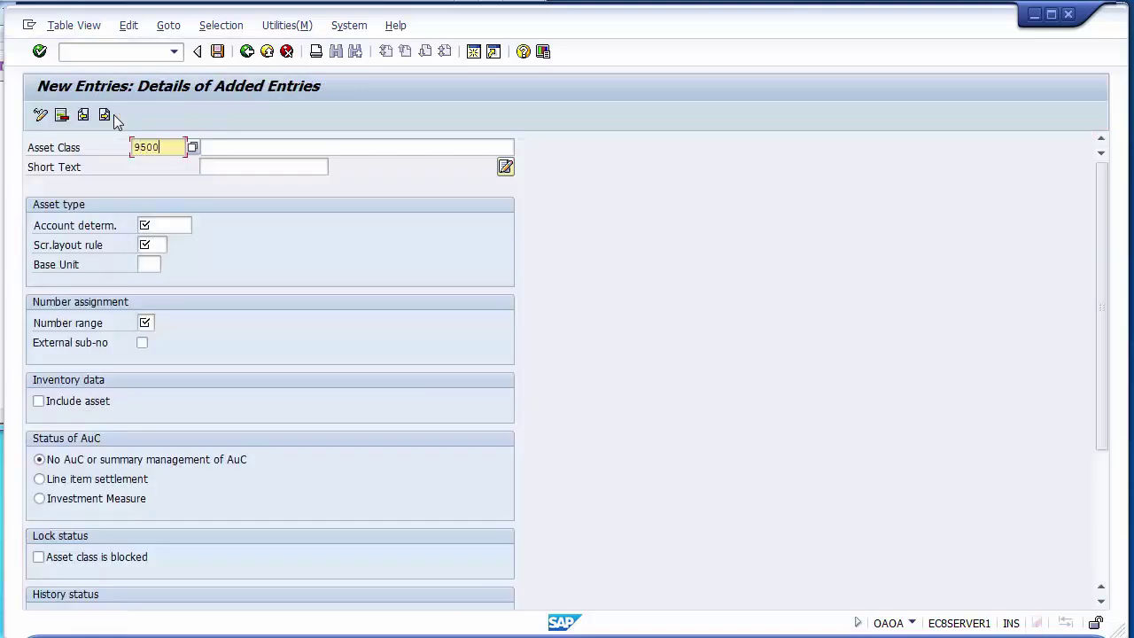
key("alt+Tab")
key("alt+Tab")
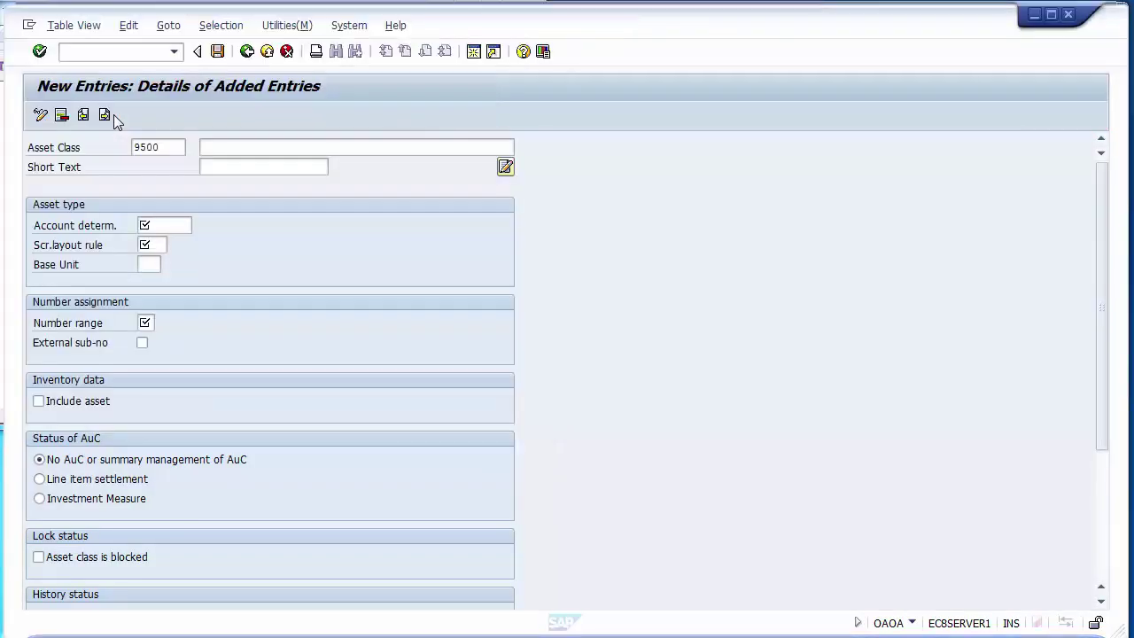
type("Furn")
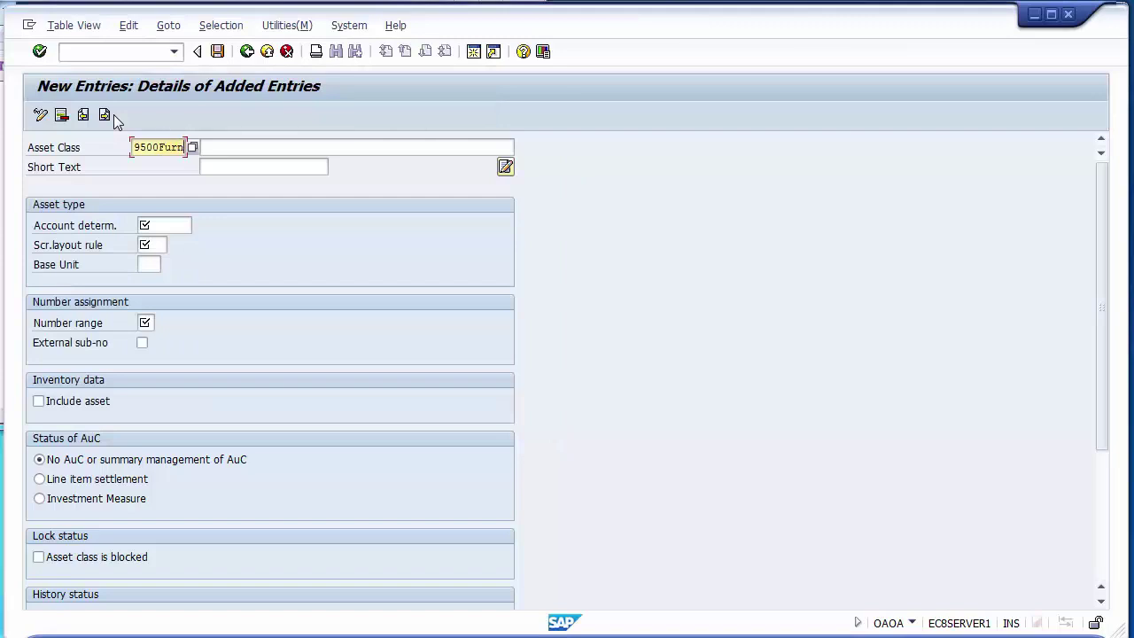
key("BackSpace")
key("BackSpace")
key("BackSpace")
key("BackSpace")
key("Tab")
type("Fu")
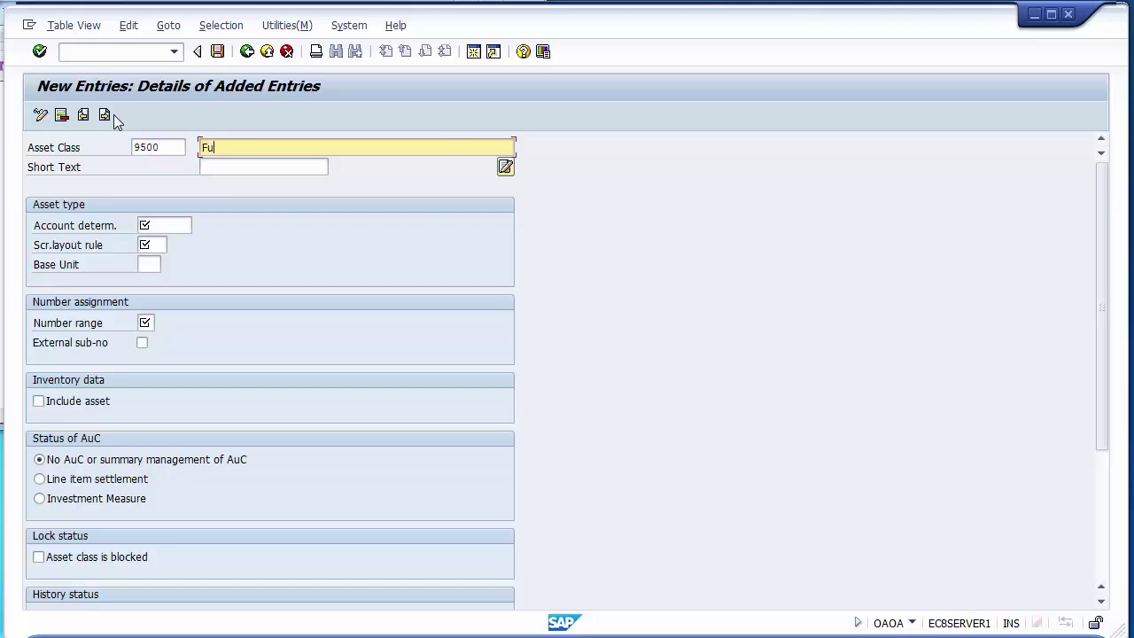
type("rniture & Fixture")
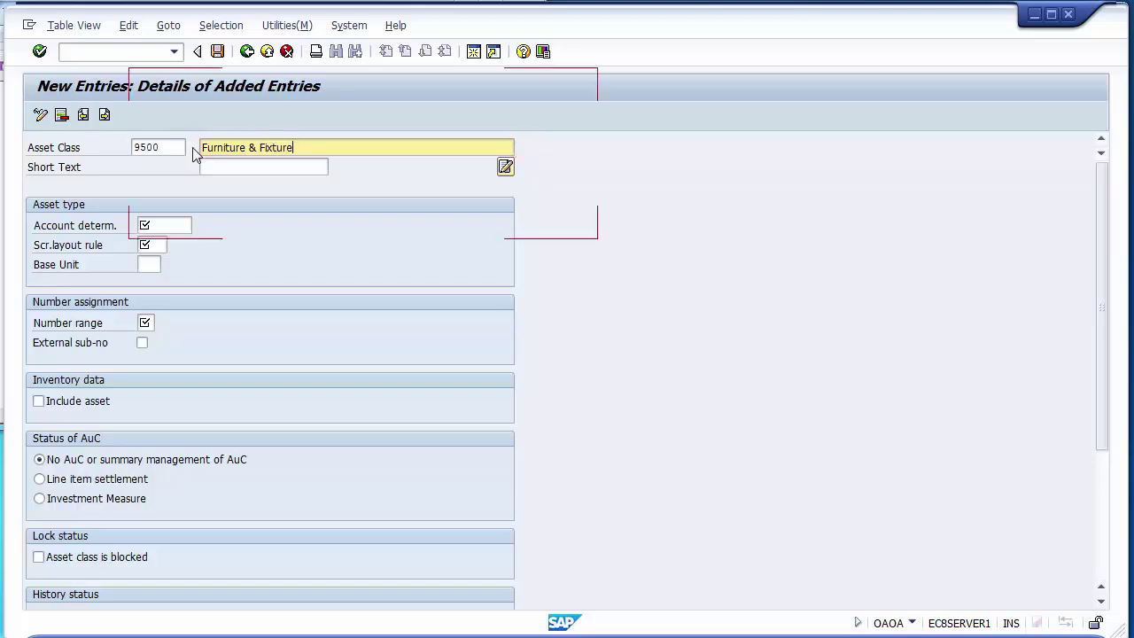
Copy the word Furniture from the 9500 class's description into its short text.
left_click_drag(249, 147, 174, 151)
key("ctrl+c")
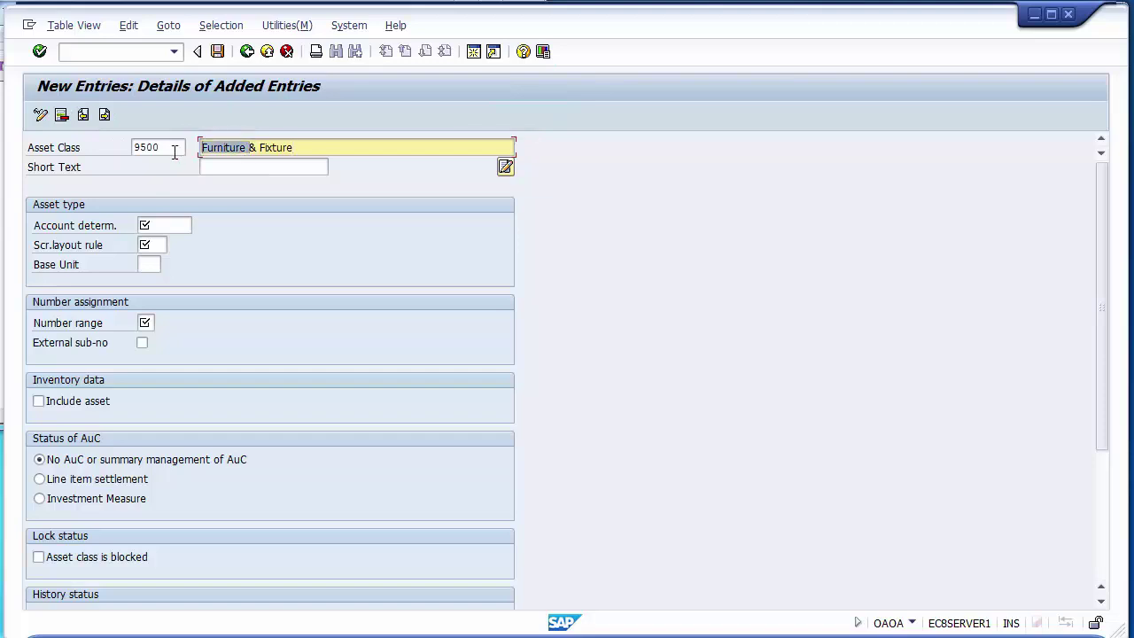
left_click(233, 174)
key("ctrl+v")
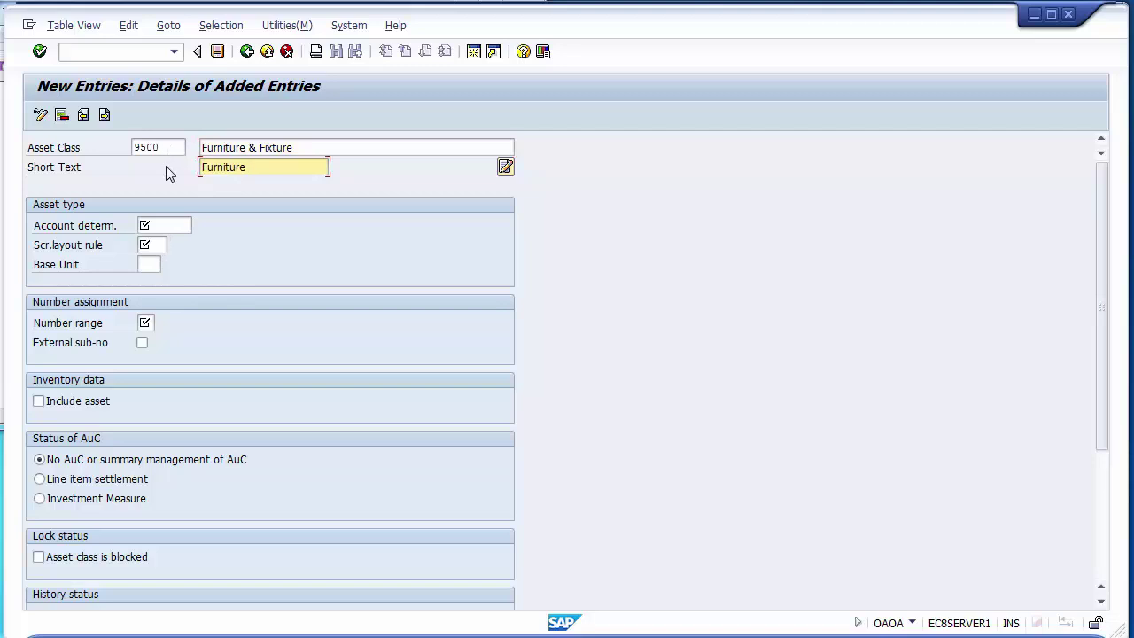
Set the Furniture & Fixture class's account determination and screen layout rule to 9500 and its number range to 05, checking the reference list.
left_click(166, 222)
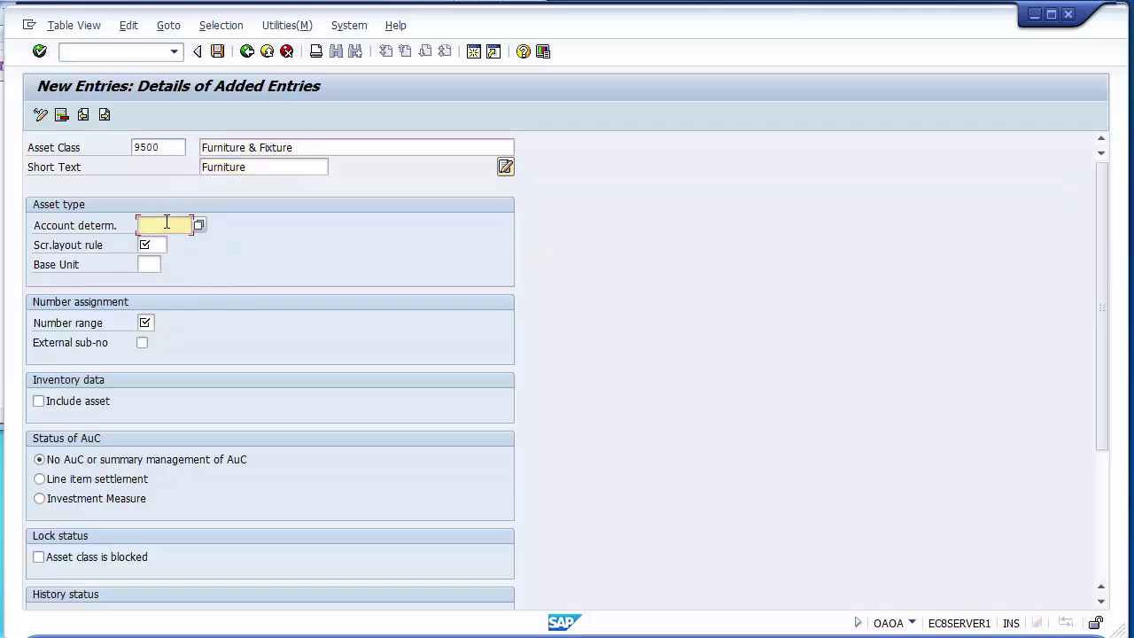
type("9500")
left_click(151, 245)
type("9500")
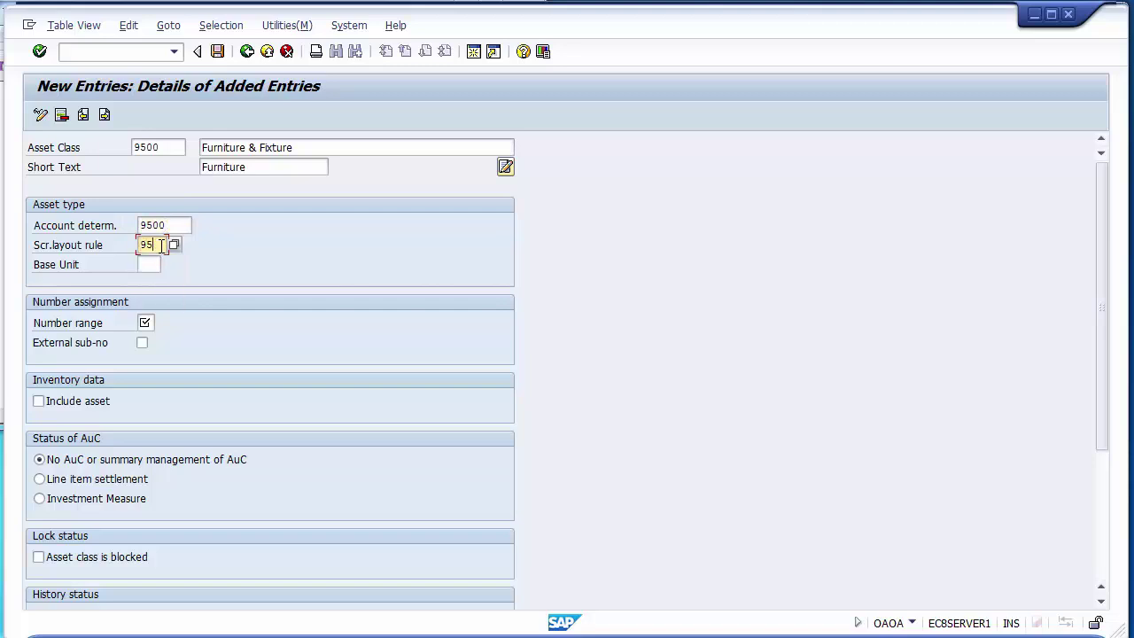
left_click(147, 322)
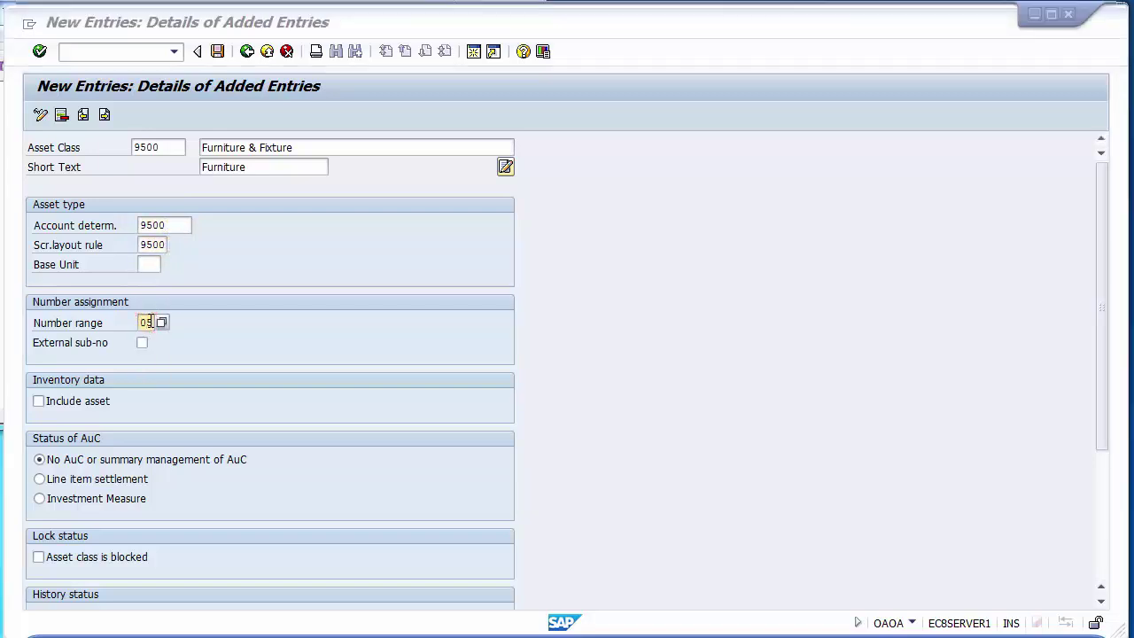
key("alt+Tab")
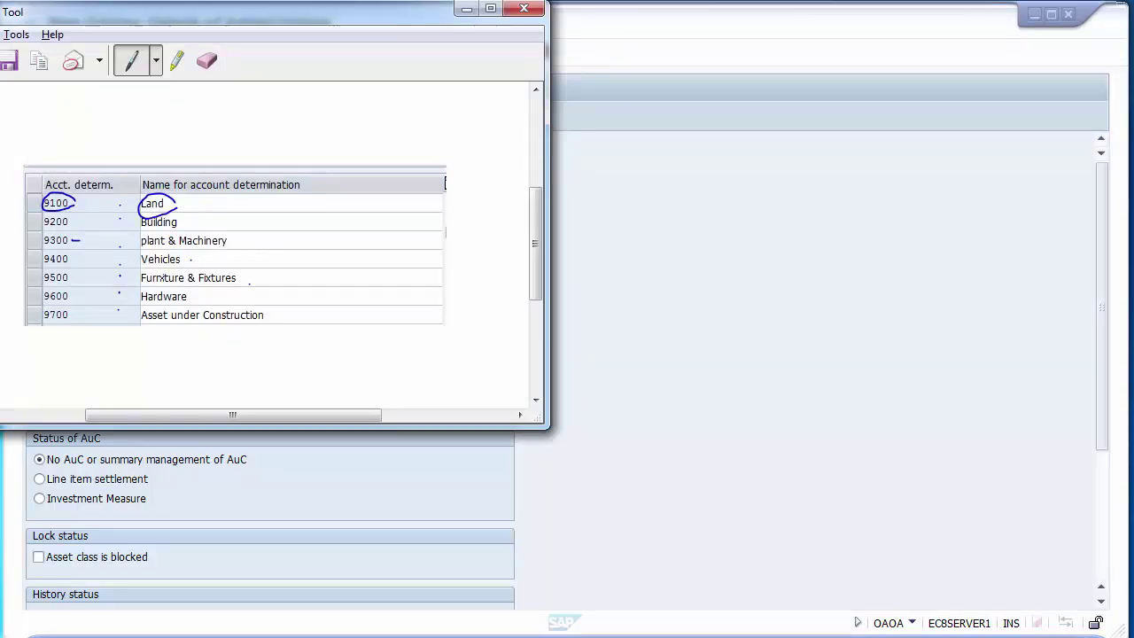
key("alt+Tab")
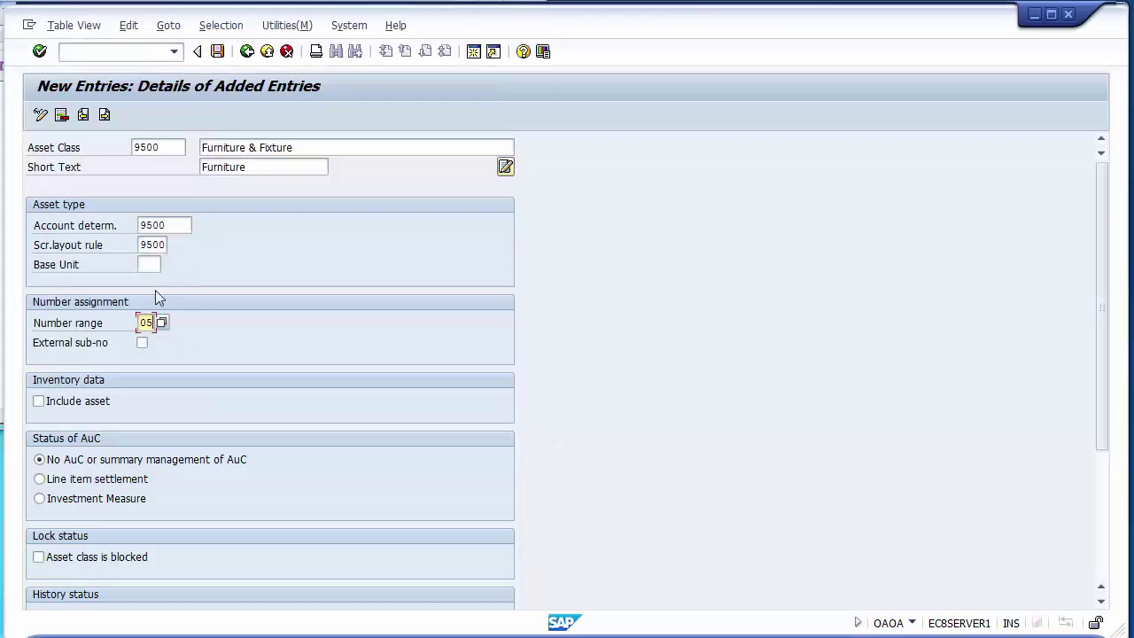
Turn on Include asset and Manage historically for the Furniture & Fixture class, save it and return to the overview.
left_click(77, 405)
scroll(77, 412, "down", 3)
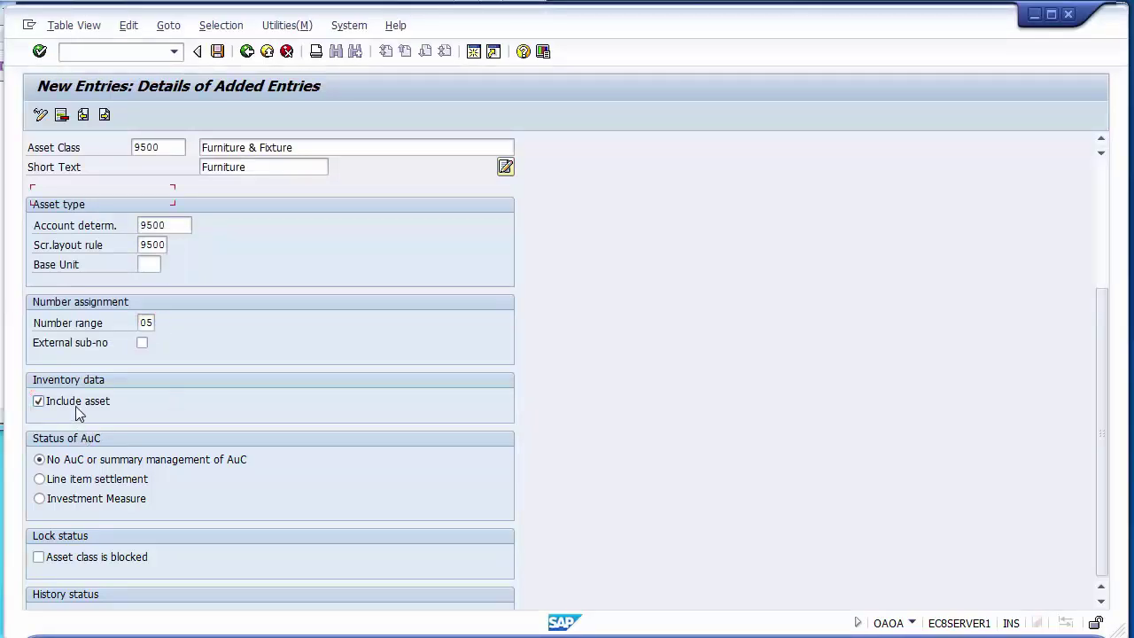
left_click(77, 411)
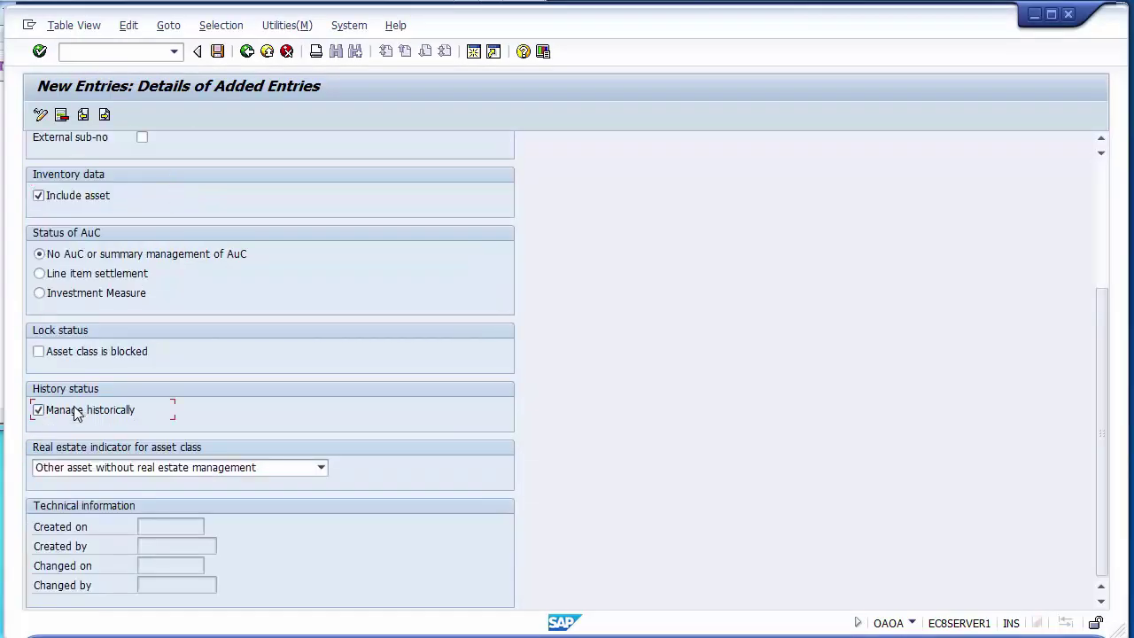
left_click(217, 51)
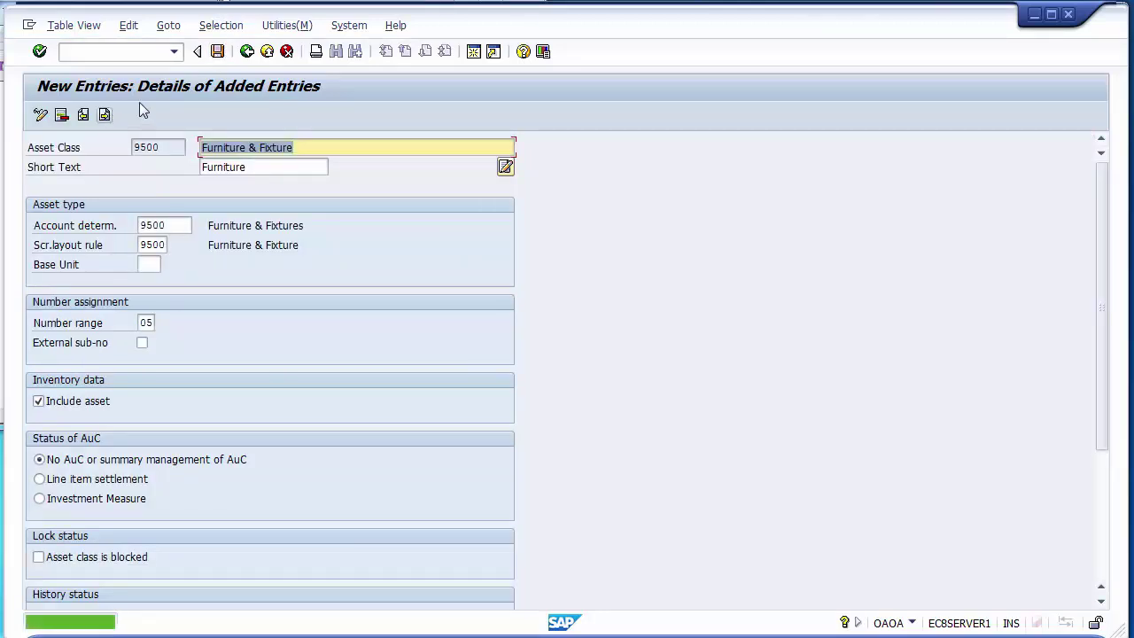
left_click(247, 51)
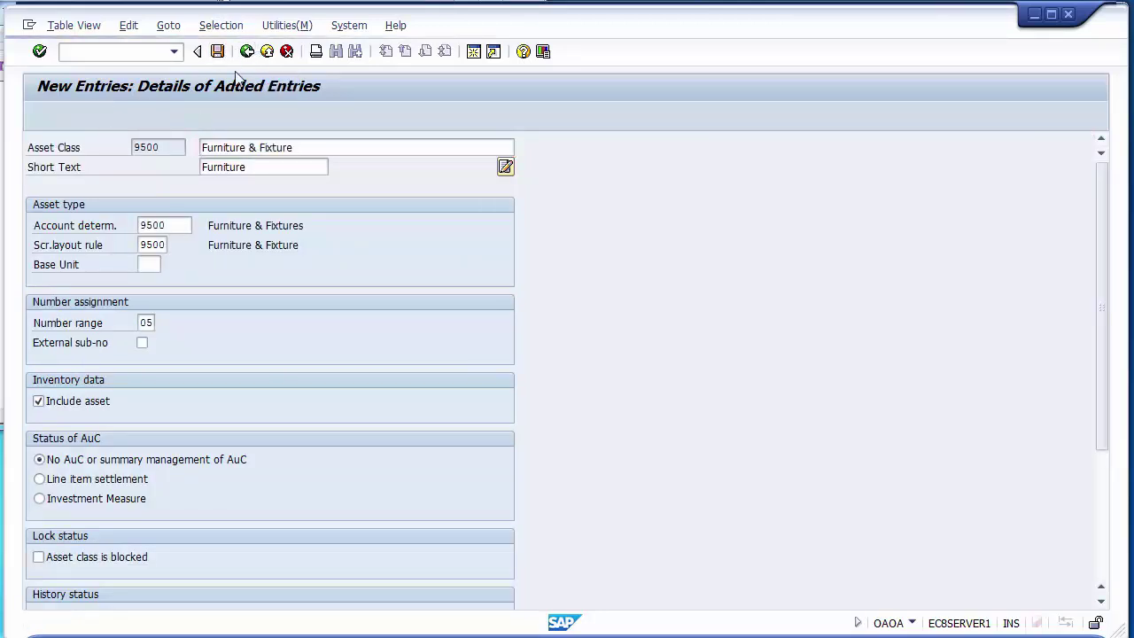
Add a new asset class 9700 from the reference list with the description Assets Under Construction and the short text AUC.
left_click(110, 116)
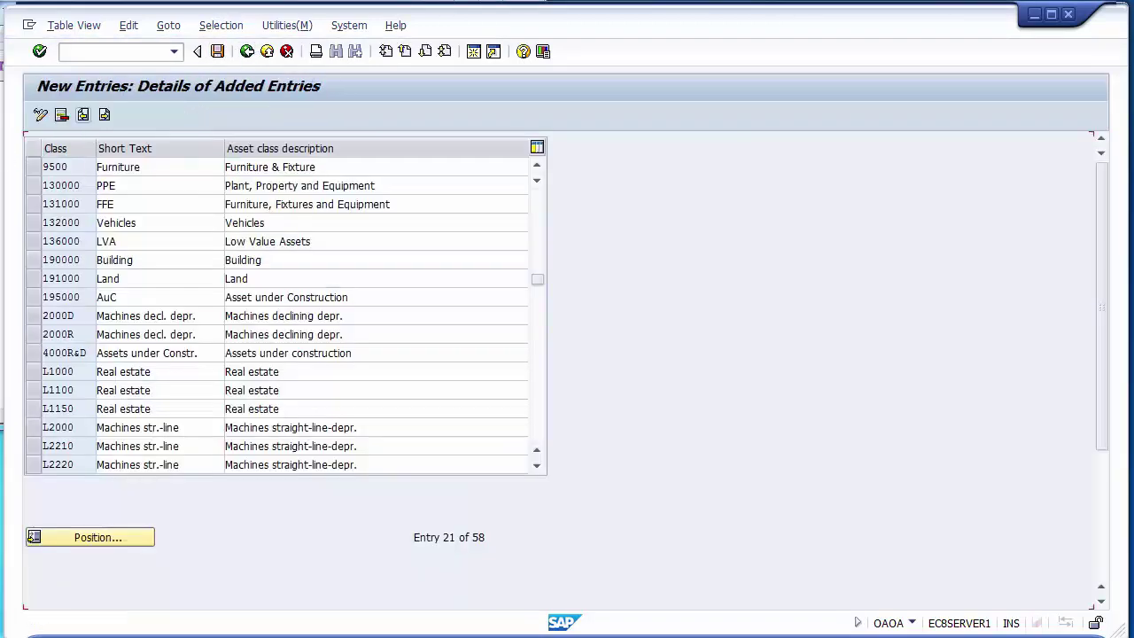
key("alt+Tab")
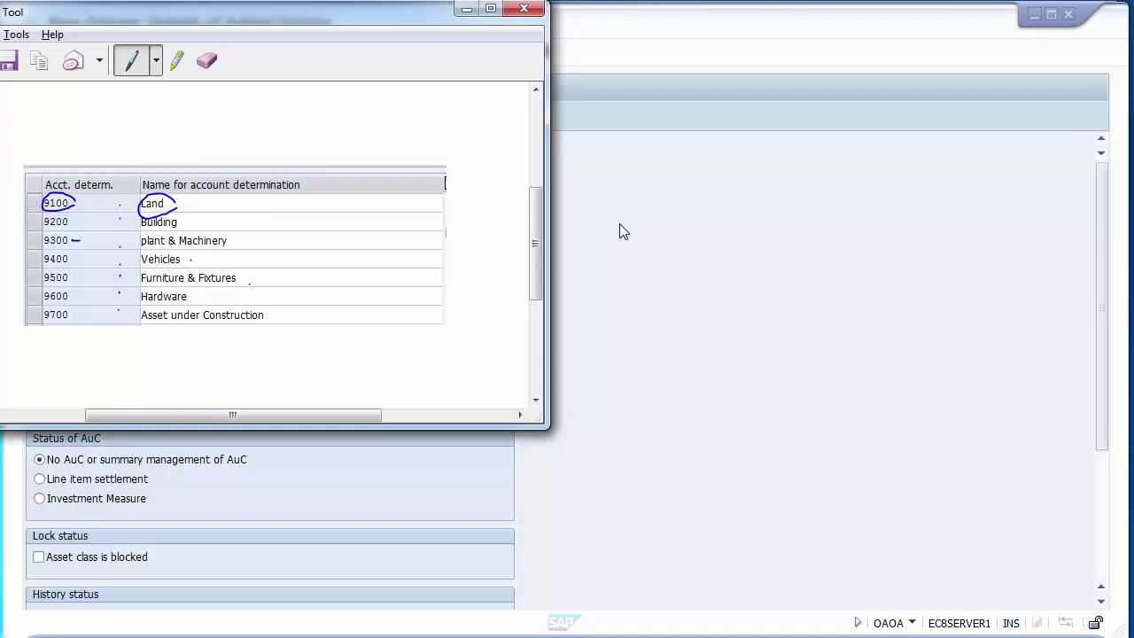
left_click(266, 301)
left_click(658, 247)
left_click(175, 145)
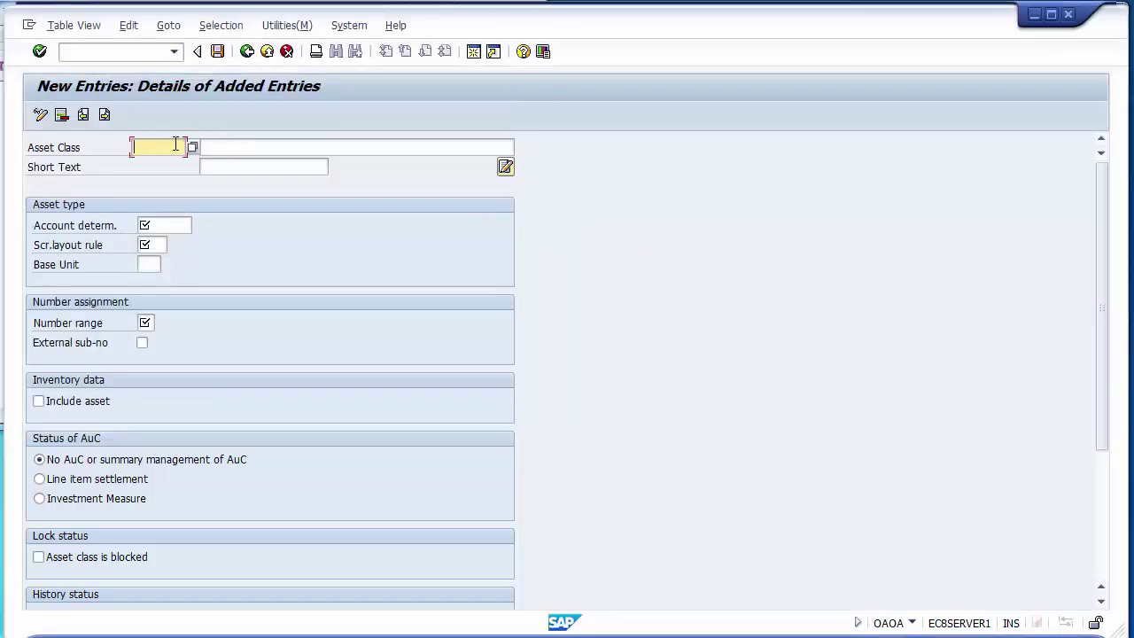
type("9700")
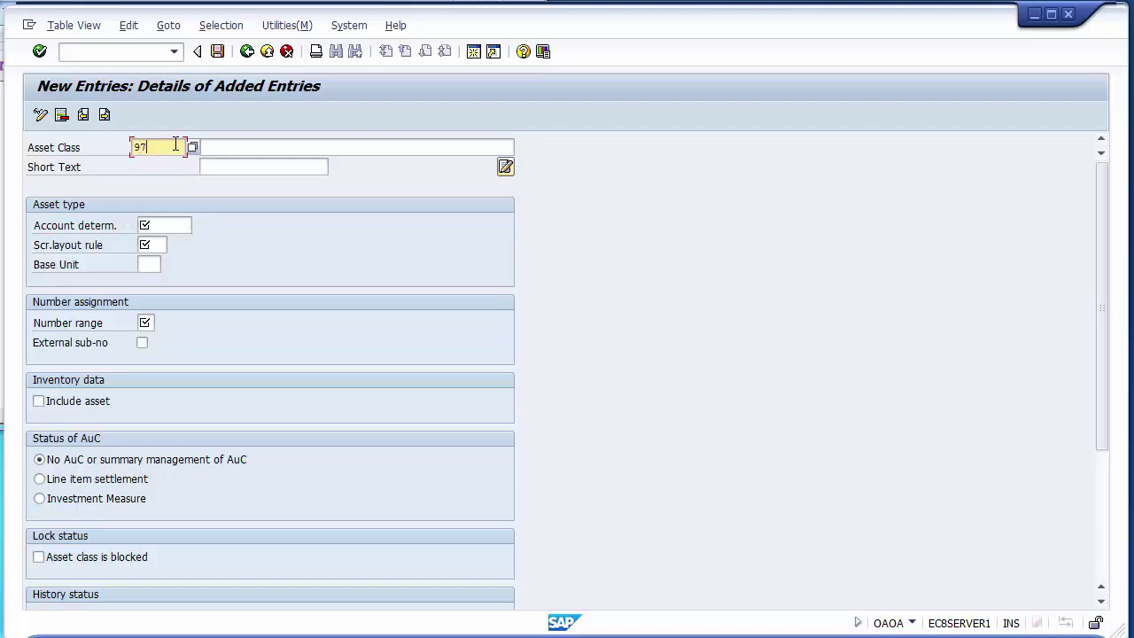
key("Tab")
type("A")
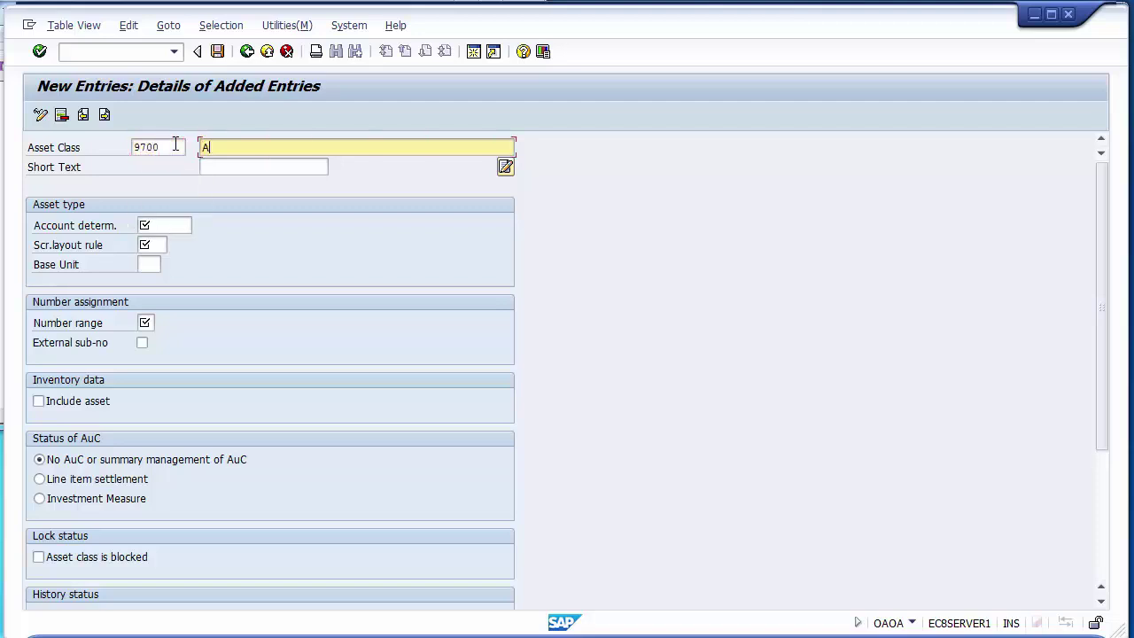
type("ssets Under Construction")
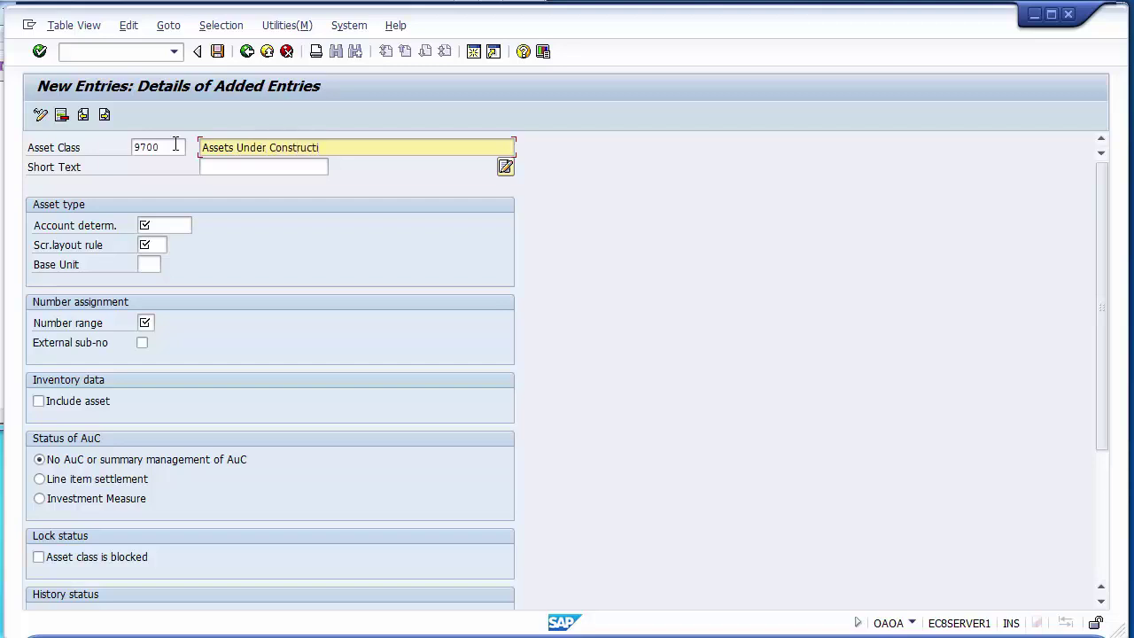
left_click(305, 166)
type("AUC")
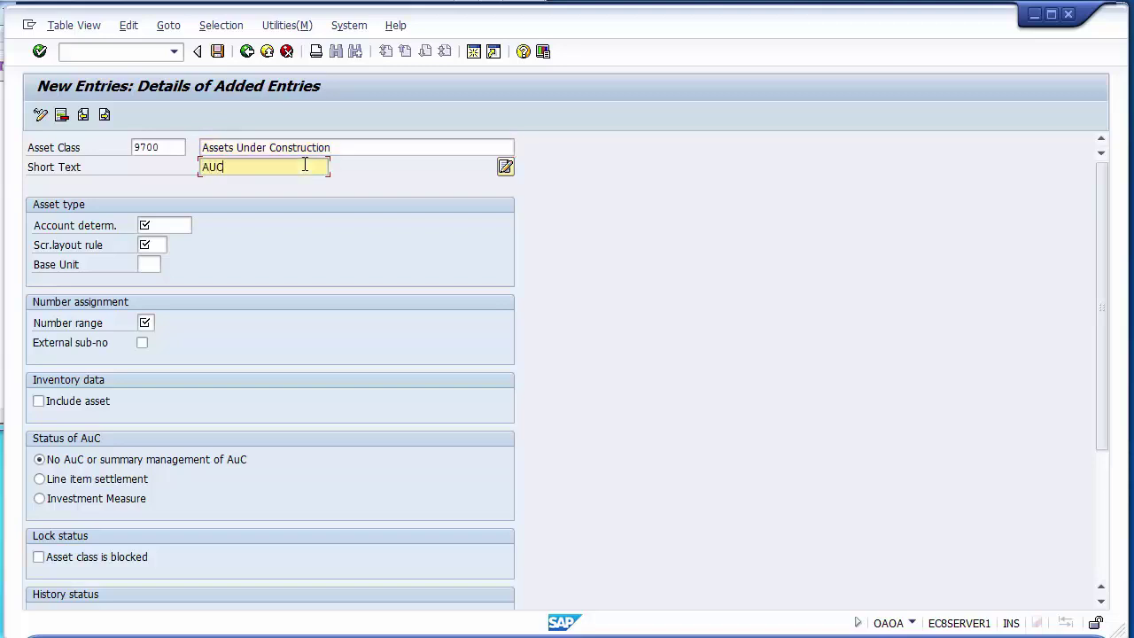
Set the Assets Under Construction class's account determination and screen layout rule to 9700 and its number range to 07.
left_click(172, 223)
type("9700")
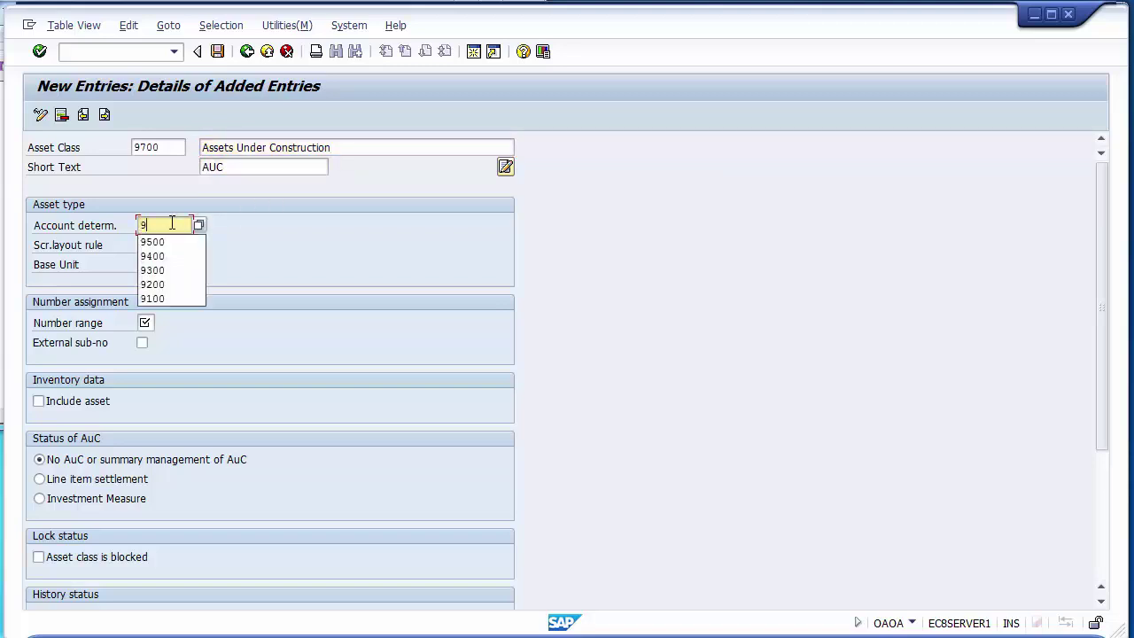
key("Tab")
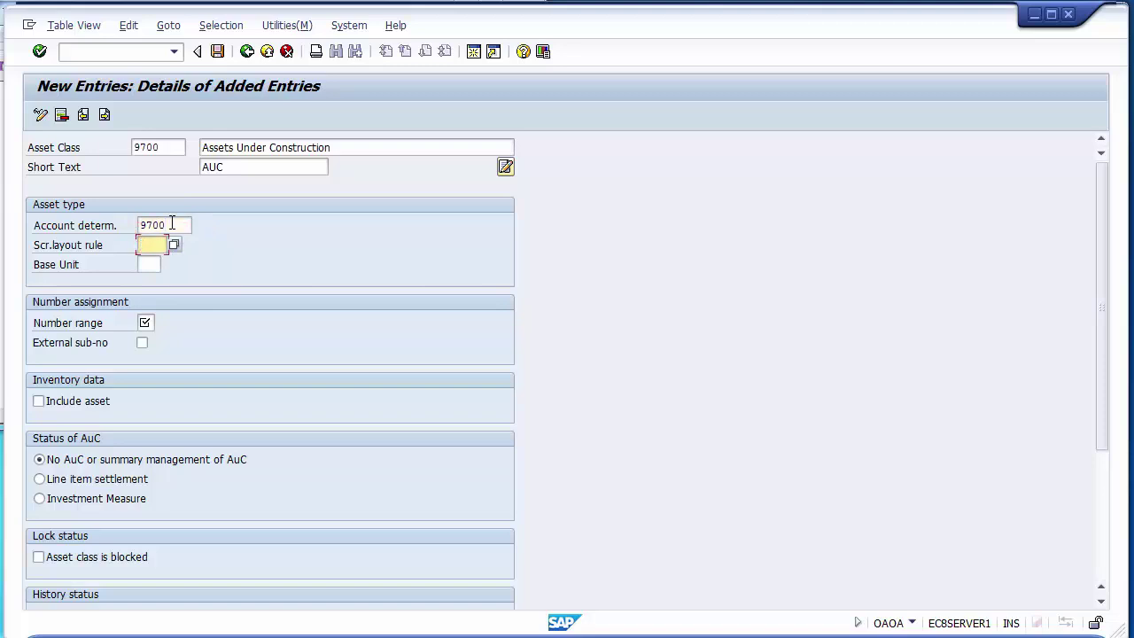
type("9700")
key("Tab")
type("07")
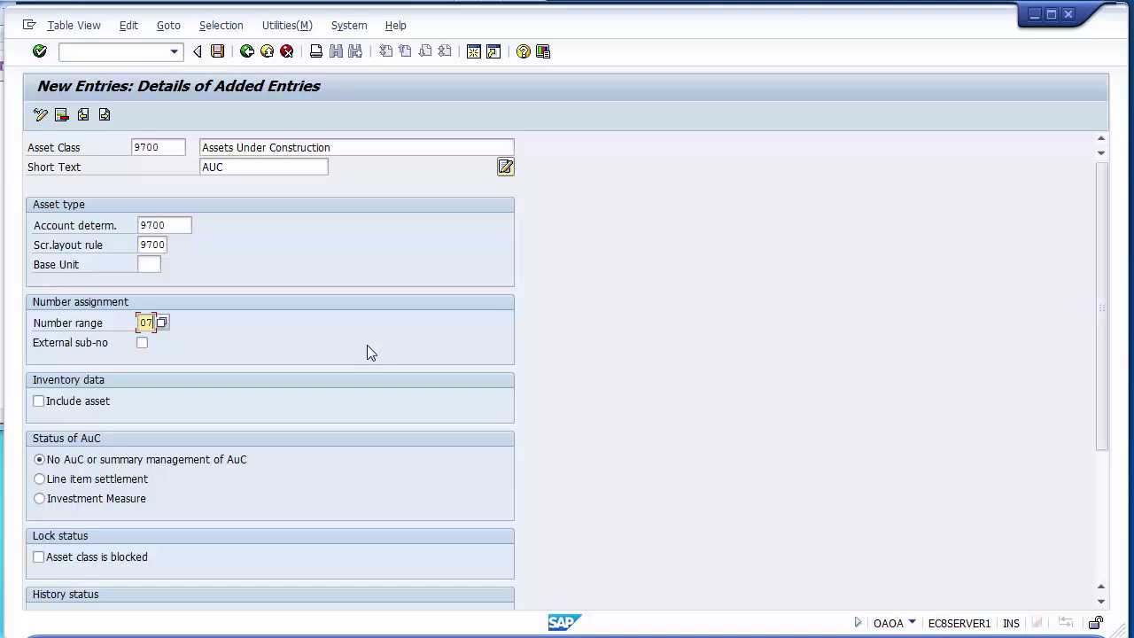
Set the 9700 class's AuC status to Line item settlement, save it and return to the implementation guide.
left_click(71, 483)
left_click(218, 53)
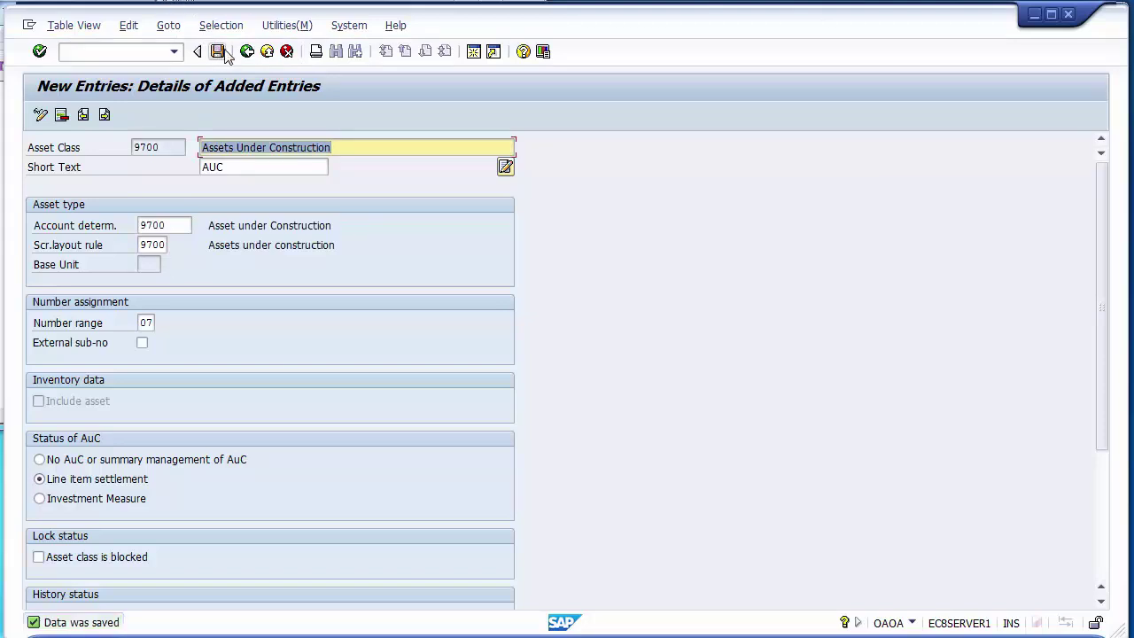
left_click(247, 53)
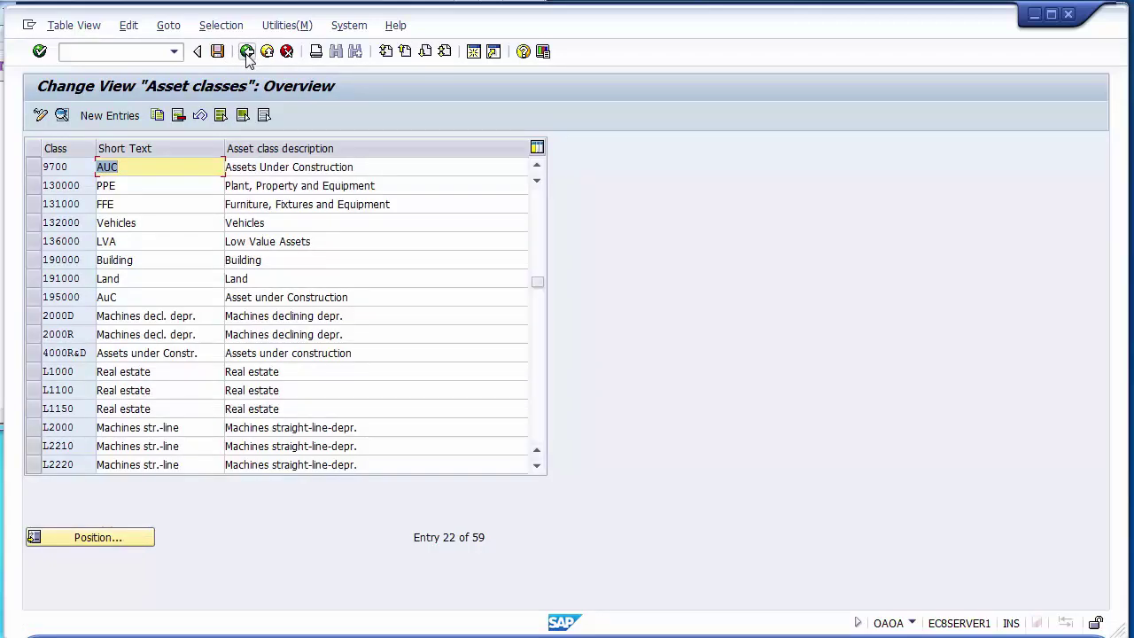
left_click(247, 53)
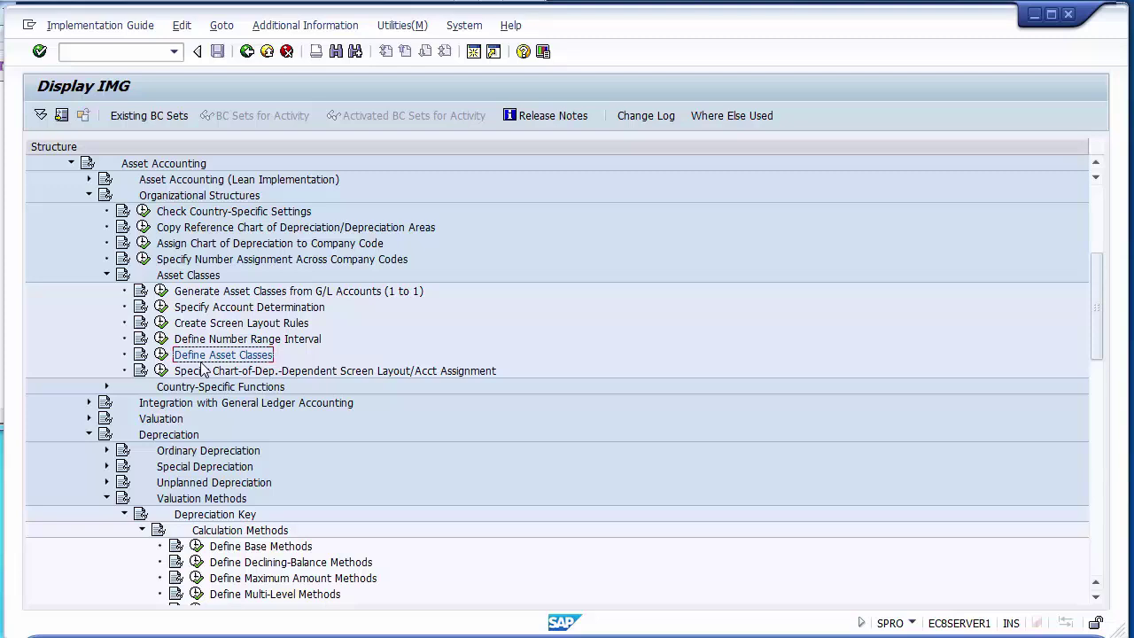
left_click(265, 307)
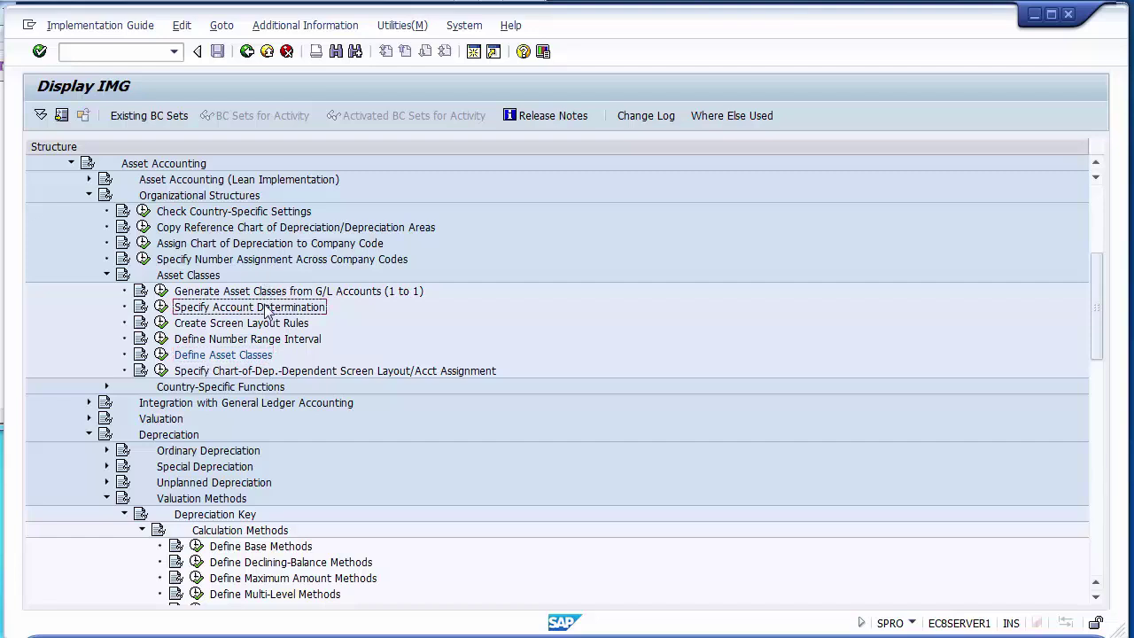
left_click(265, 324)
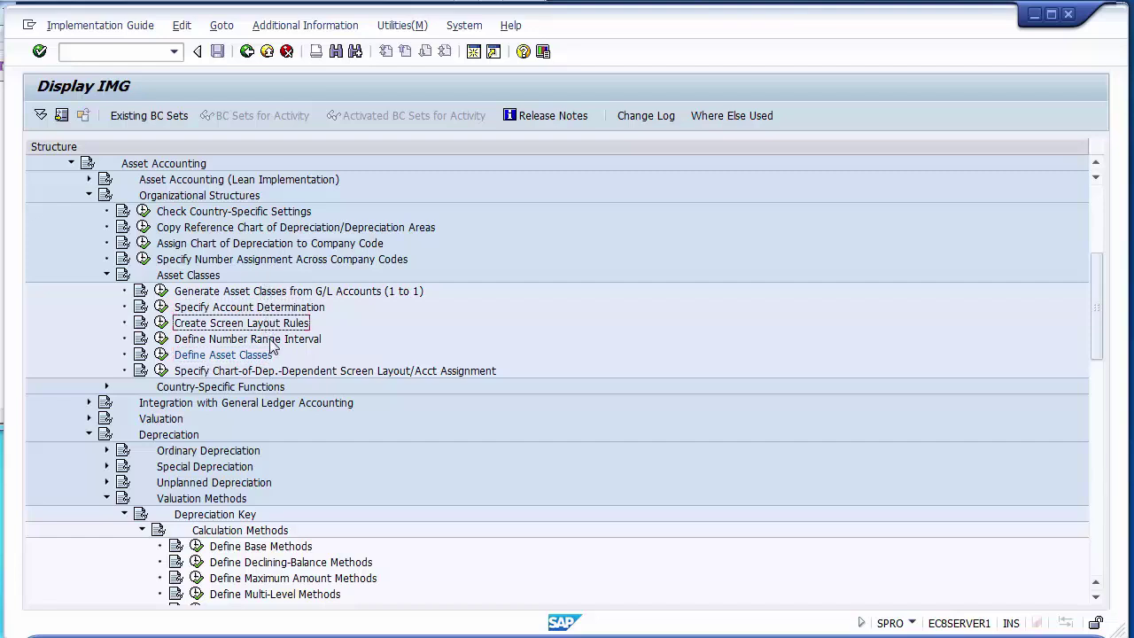
left_click(271, 340)
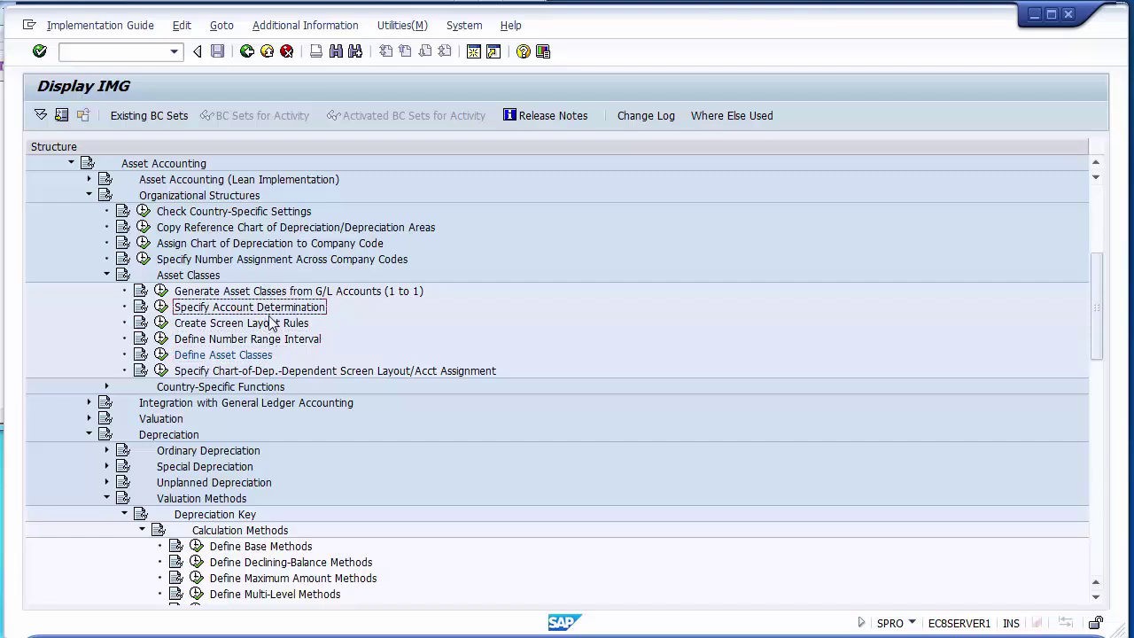
left_click(271, 325)
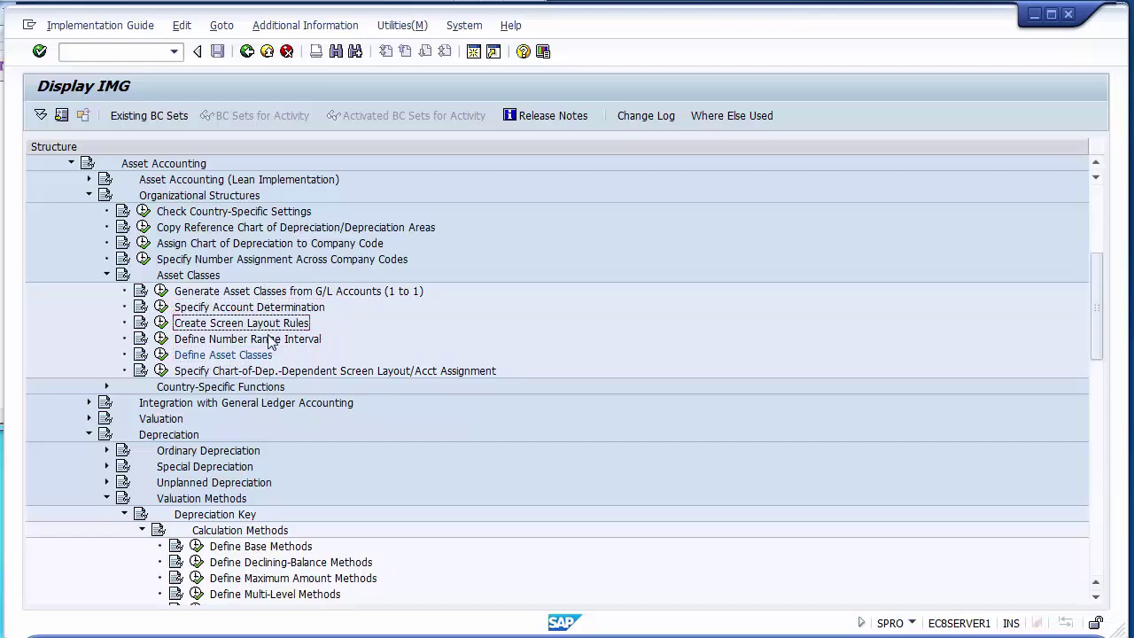
left_click(271, 339)
left_click(262, 356)
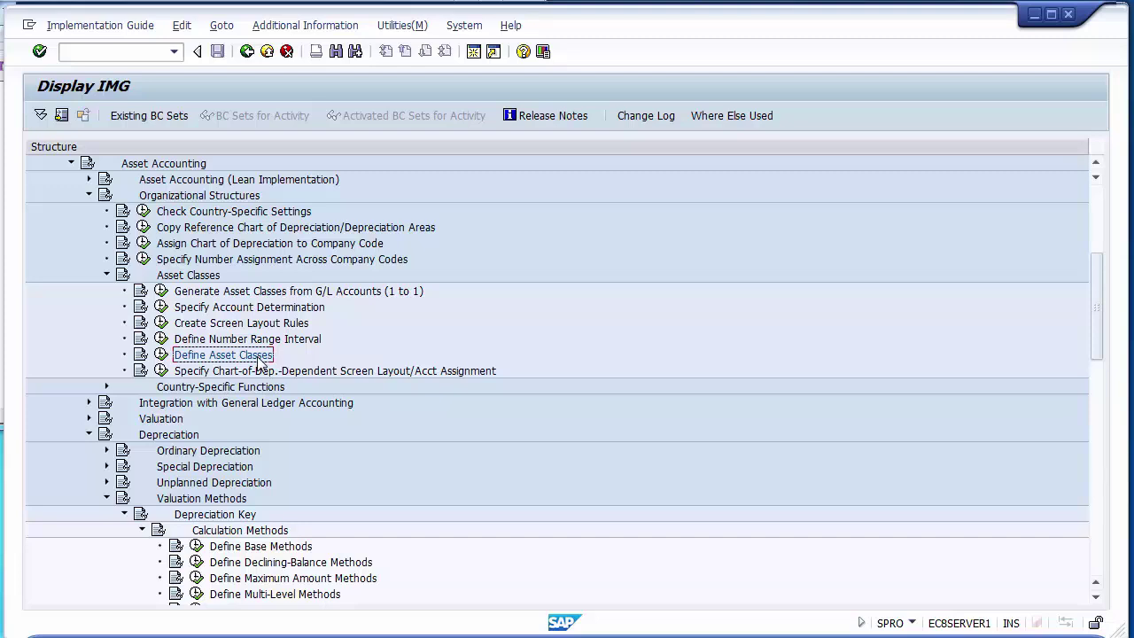
Switch to the SAP FI-AA PowerPoint presentation and review the GL account creation and assignment slides, permanently dismissing the Windows color scheme message.
key("alt+Tab")
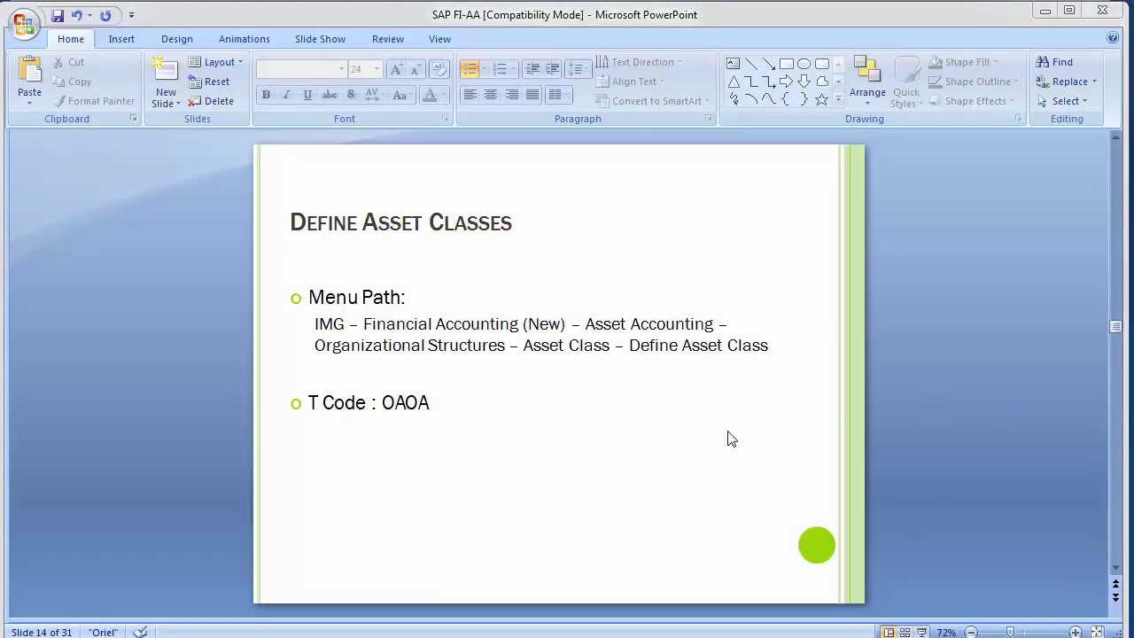
scroll(729, 431, "down", 1)
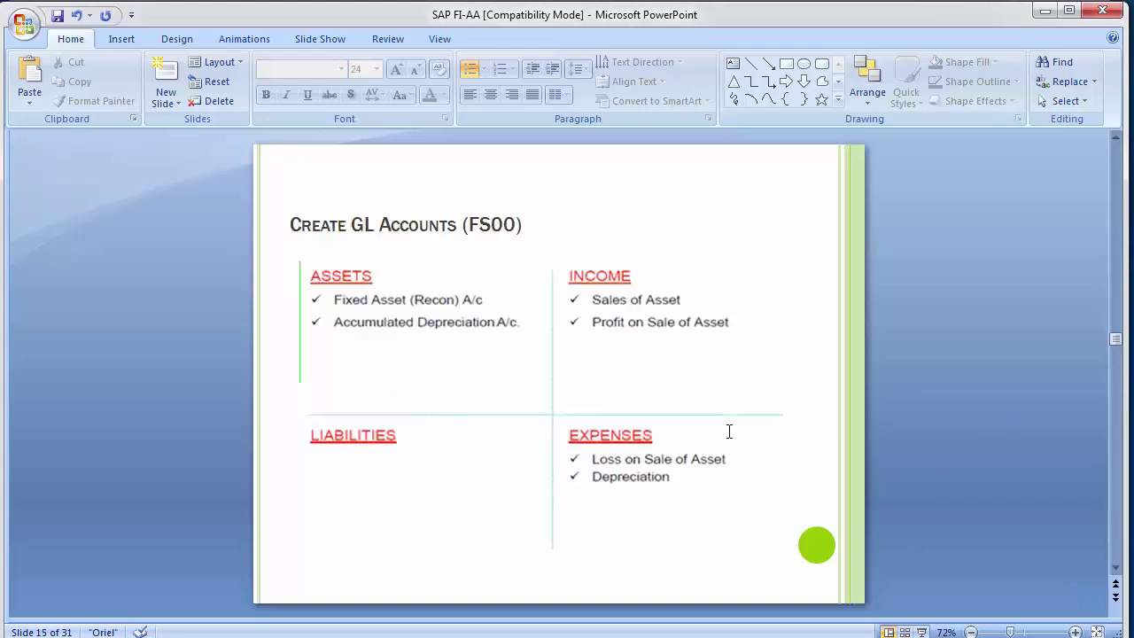
scroll(729, 431, "down", 1)
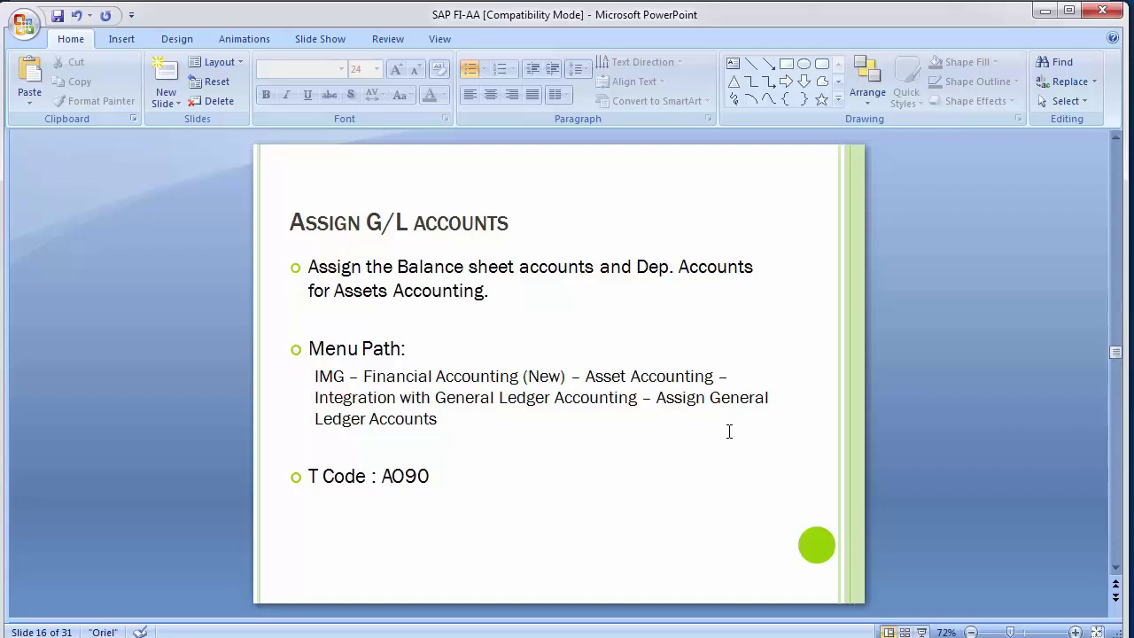
scroll(729, 431, "up", 2)
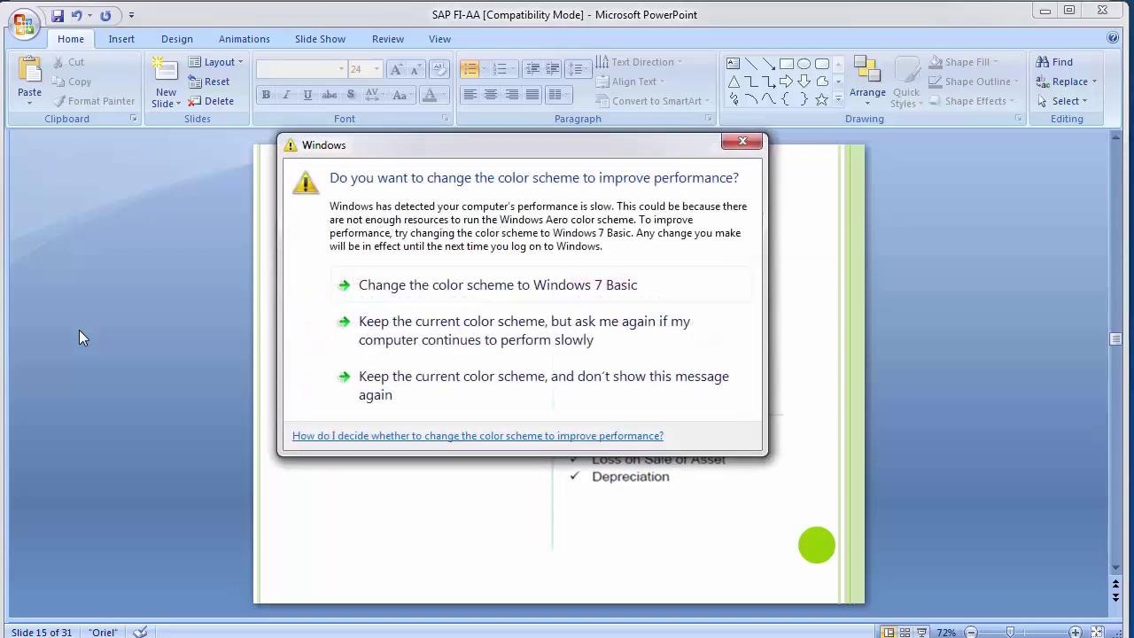
left_click(431, 379)
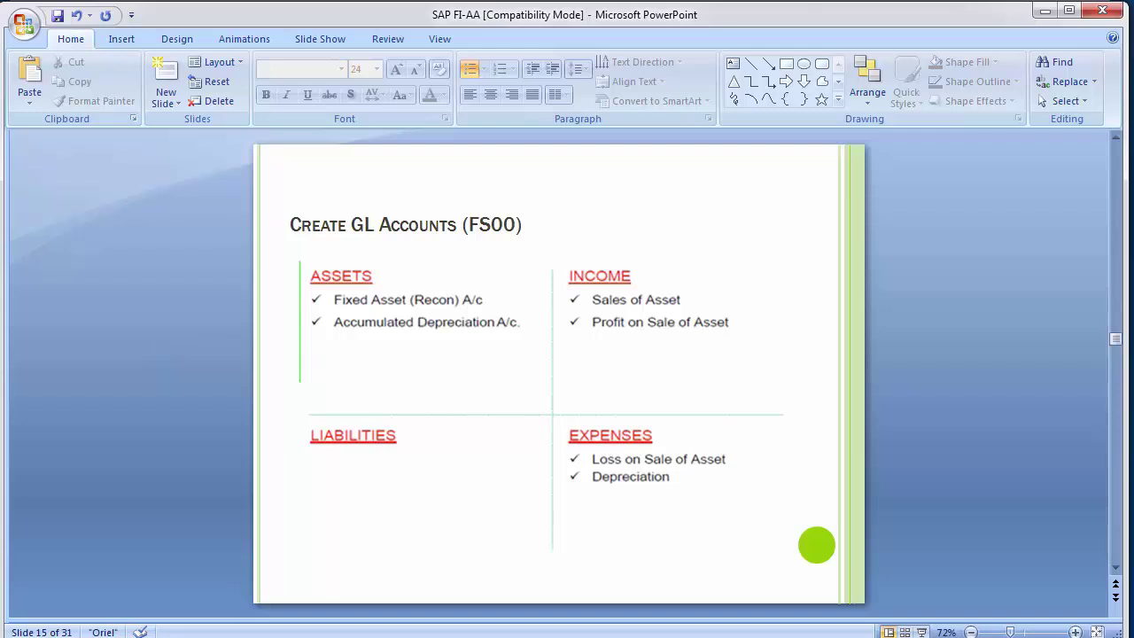
Switch to the SAP Easy Access session, open transaction FS00 and start creating G/L account 100021 in company code 1200.
left_click(480, 547)
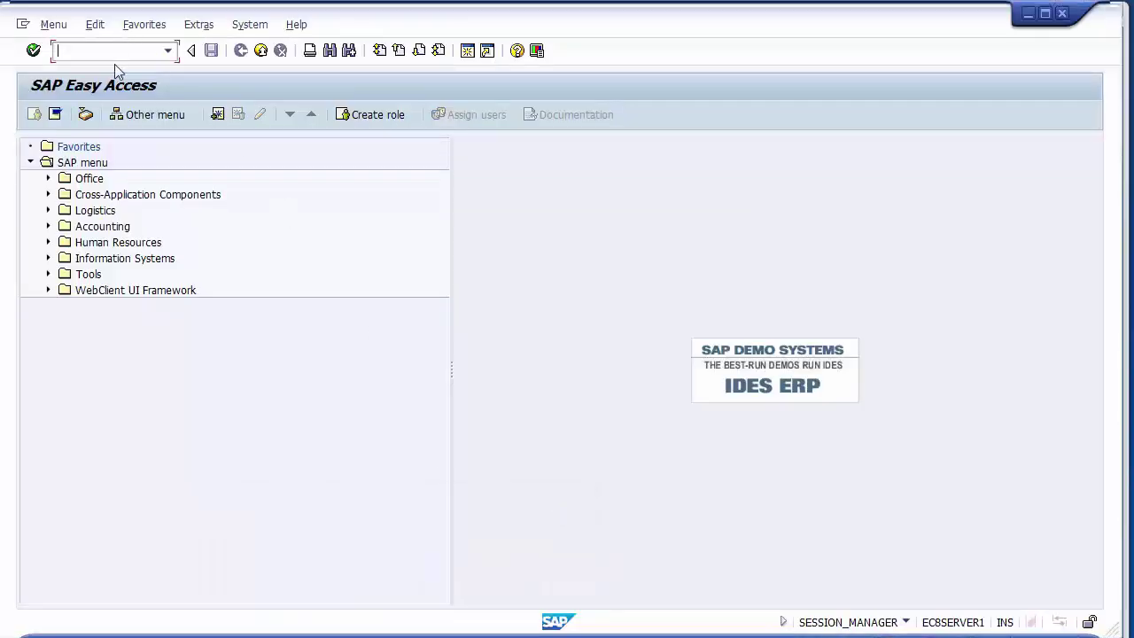
type("fs00")
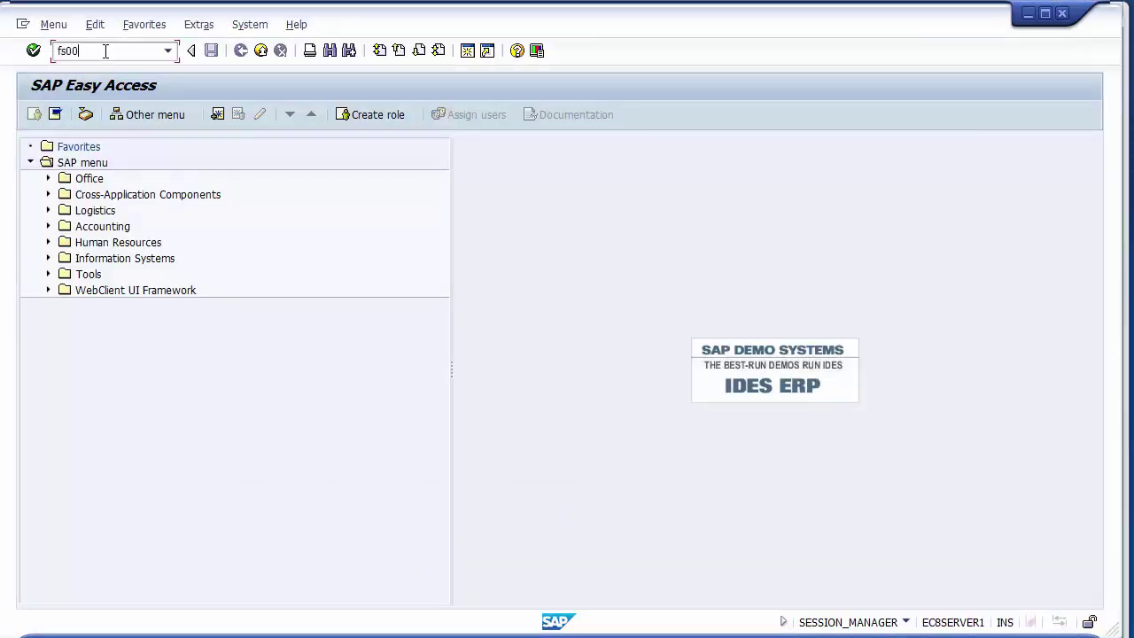
key("Return")
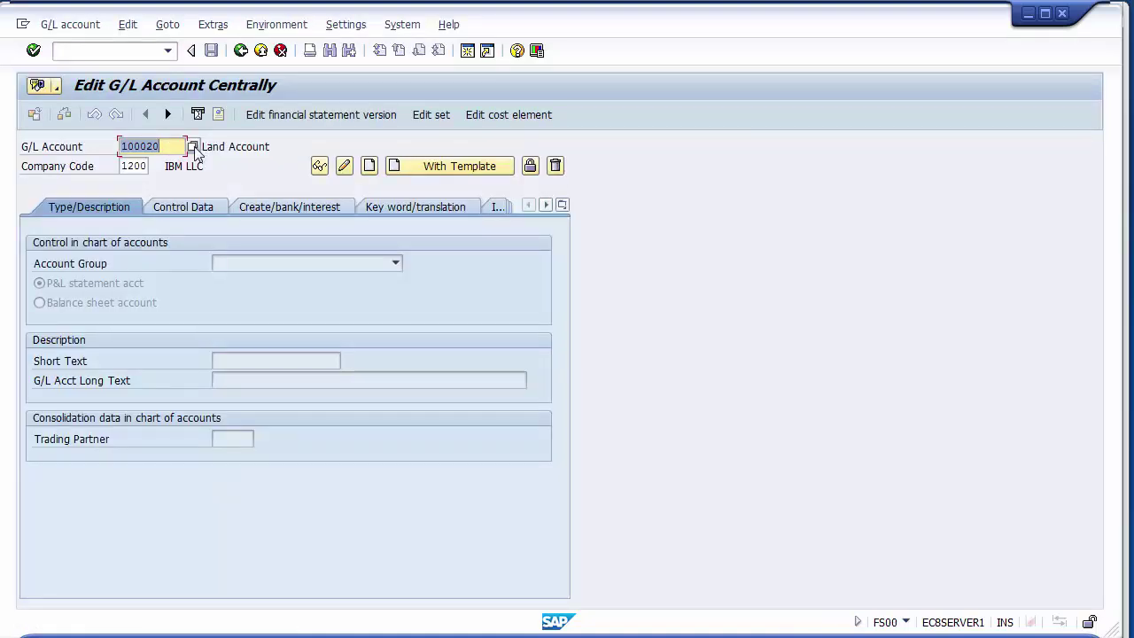
left_click(180, 146)
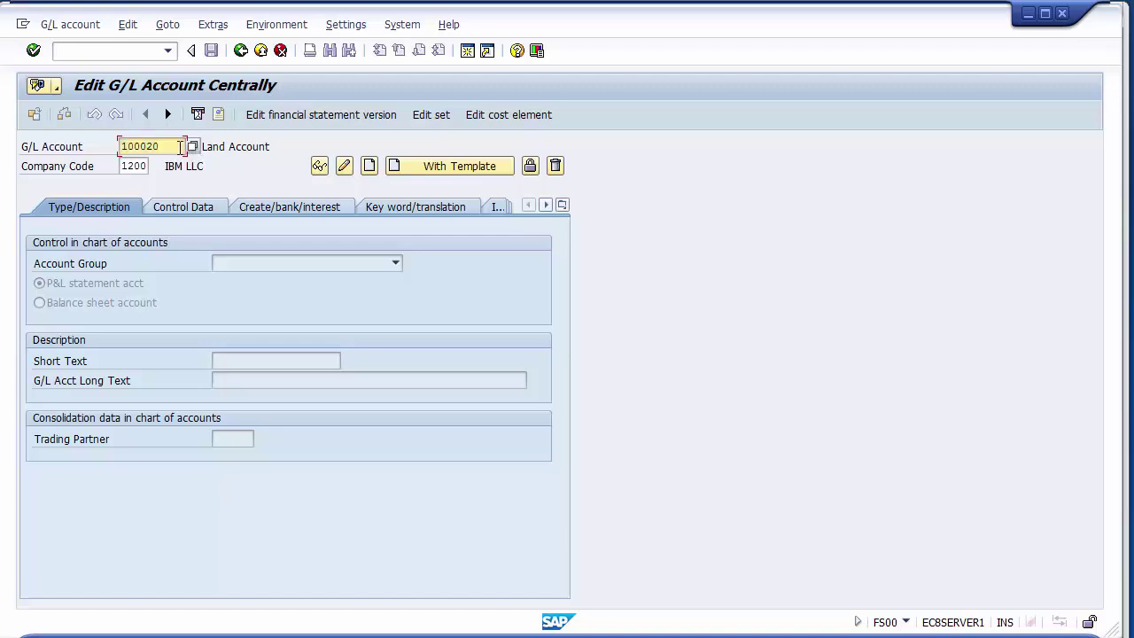
key("BackSpace")
type("1")
left_click(370, 170)
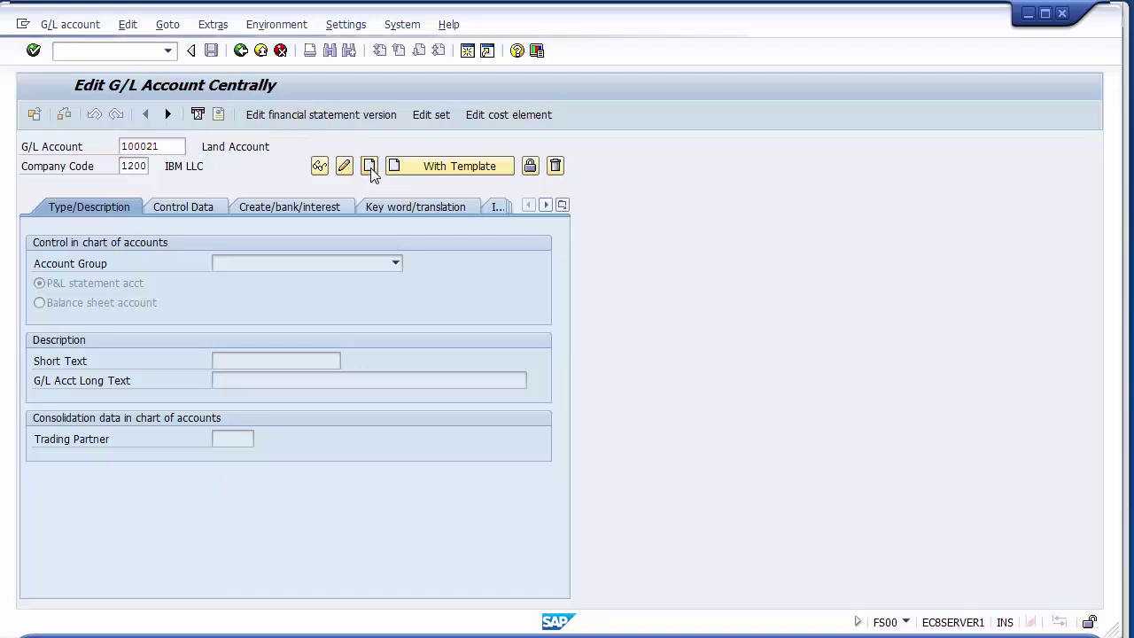
Assign G/L account 100021 to the Assets account group and classify it as a balance sheet account.
left_click(226, 265)
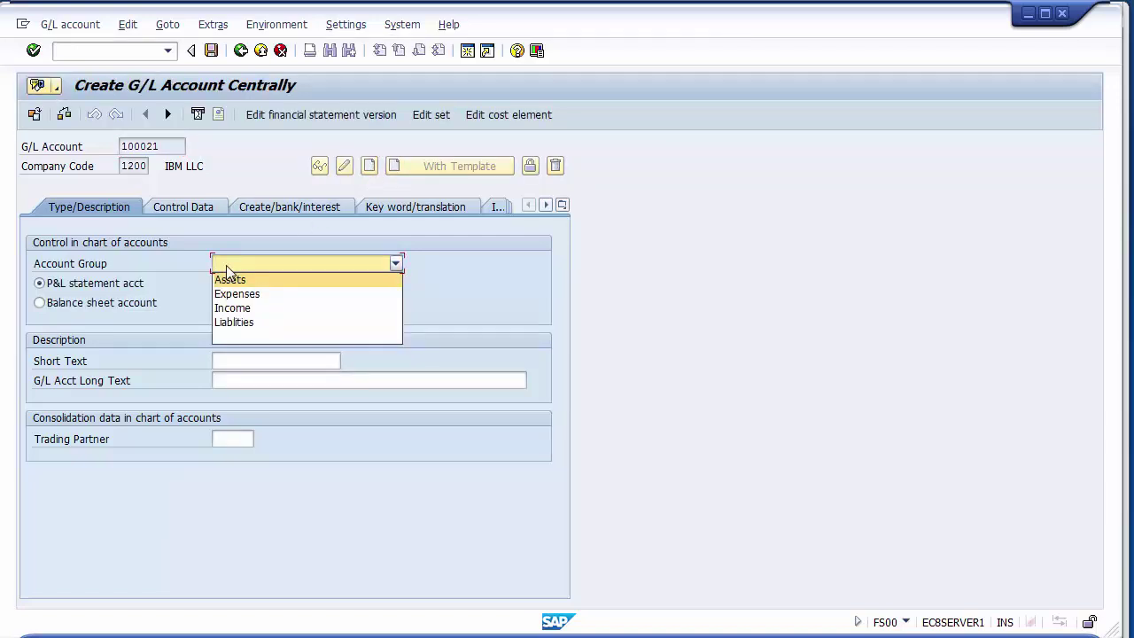
left_click(229, 277)
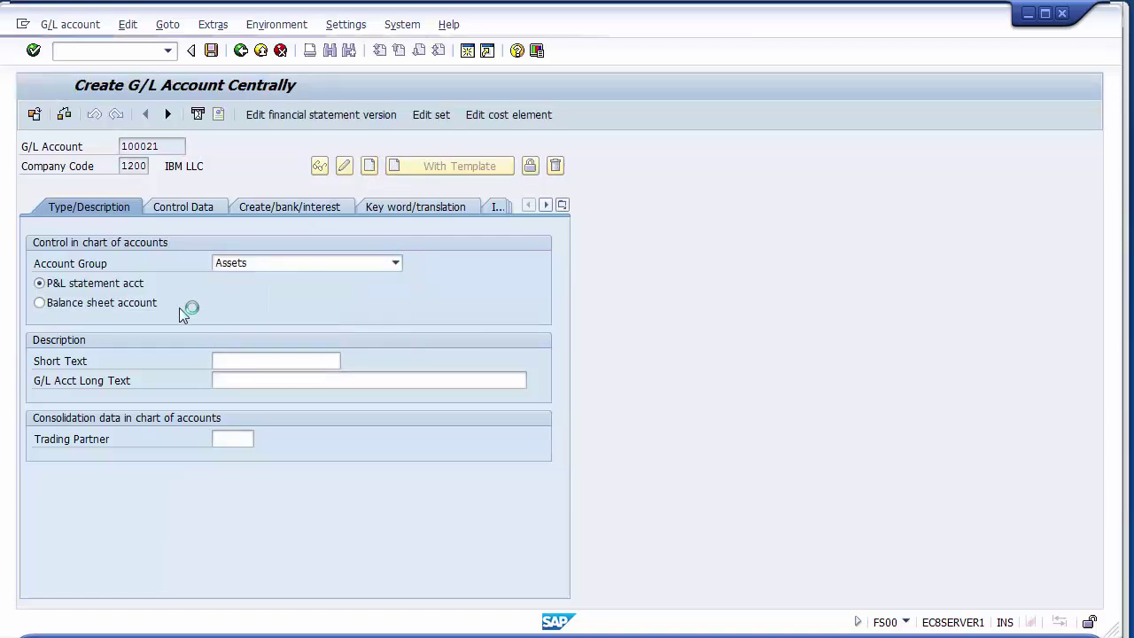
left_click(115, 308)
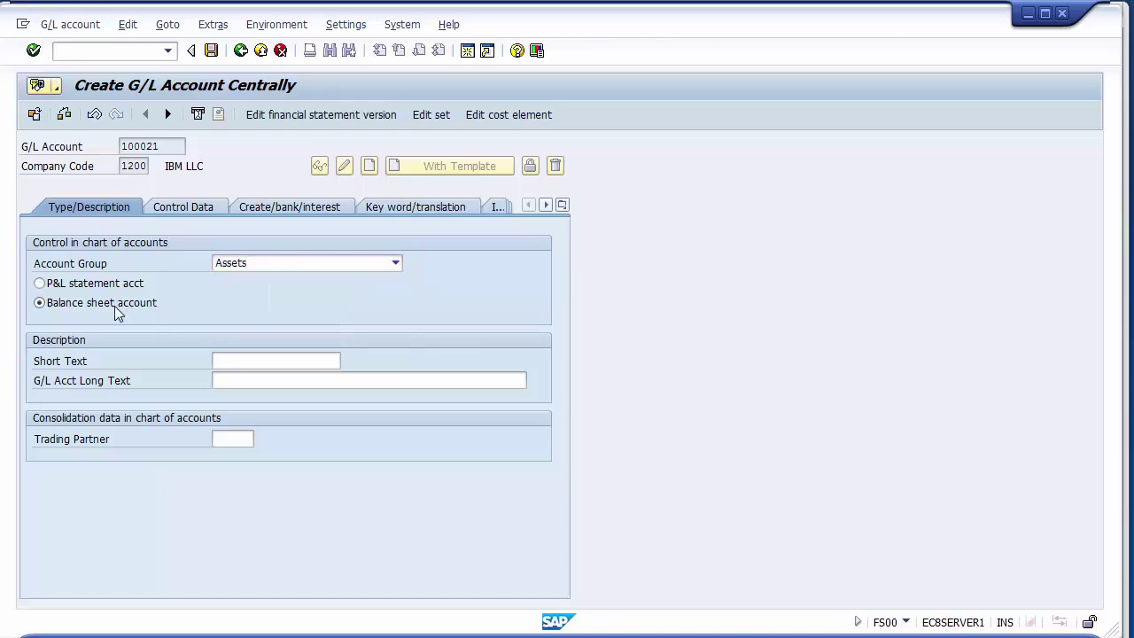
Enter Building as the new G/L account's short text and Building Account as its long text.
left_click(234, 361)
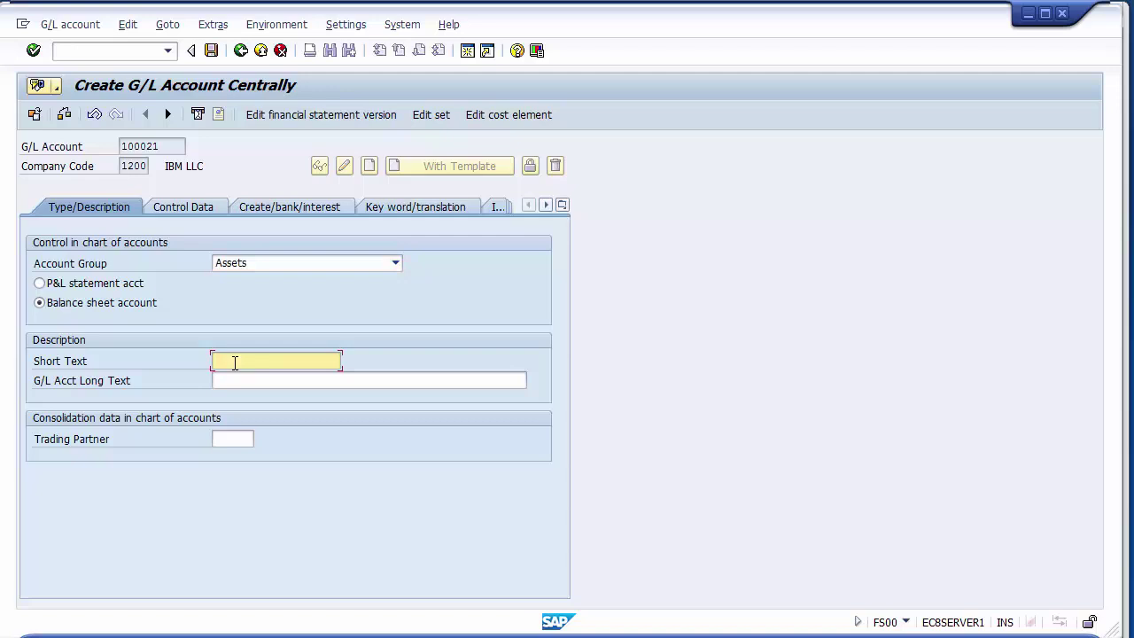
type("Building")
left_click(240, 381)
type("C")
key("BackSpace")
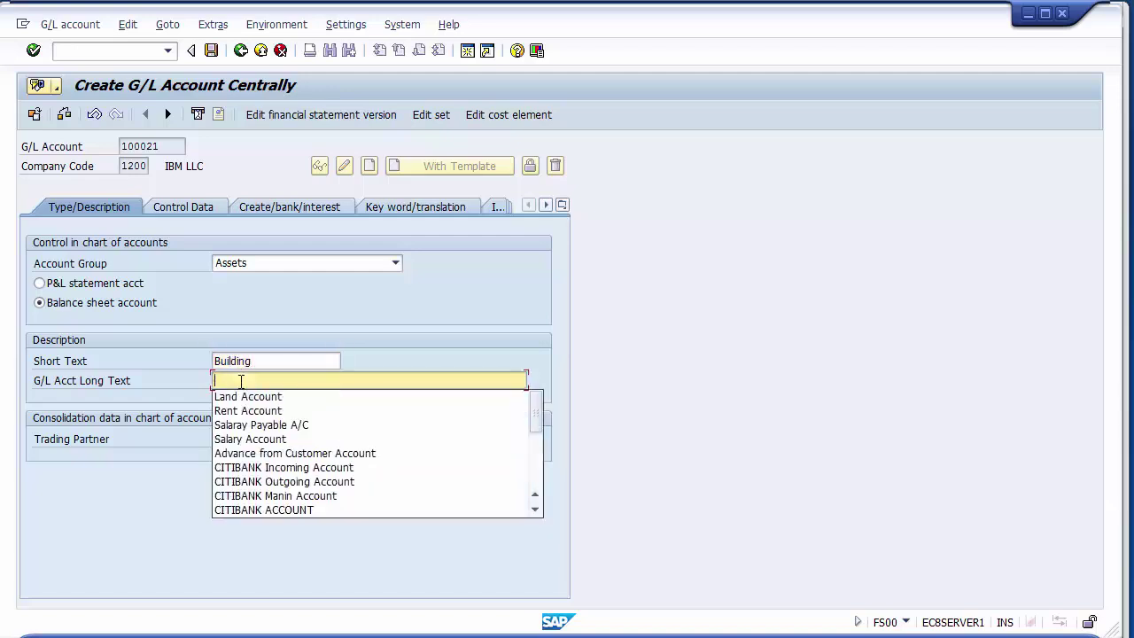
type("Buil")
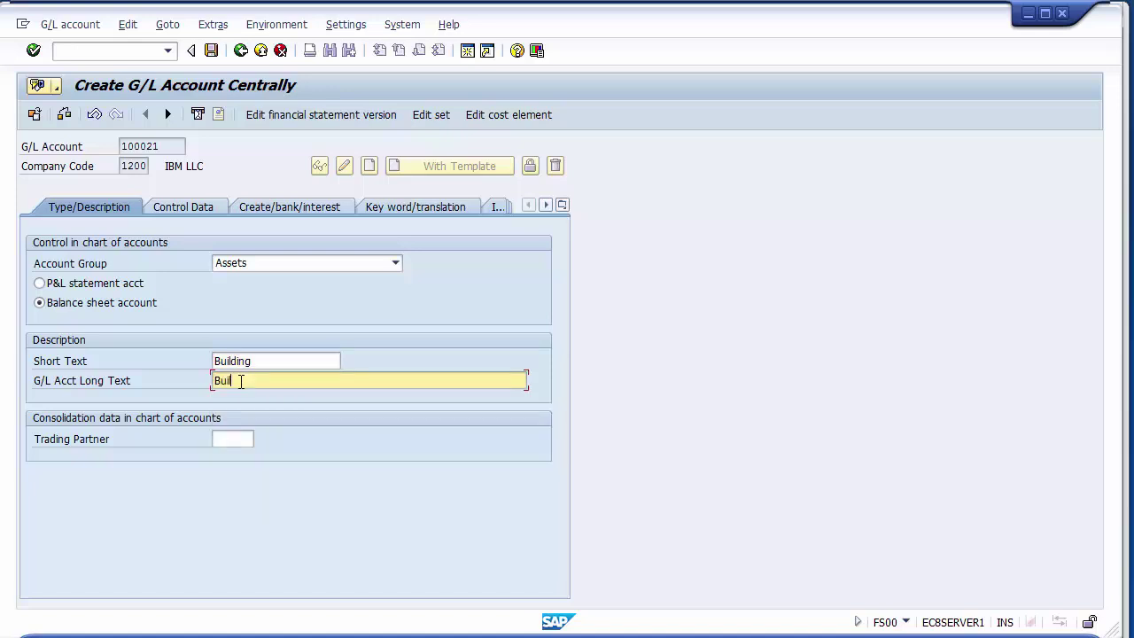
type("ding Account")
In the Building account's control data, set the reconciliation account type to Assets and turn on Line item display.
left_click(185, 209)
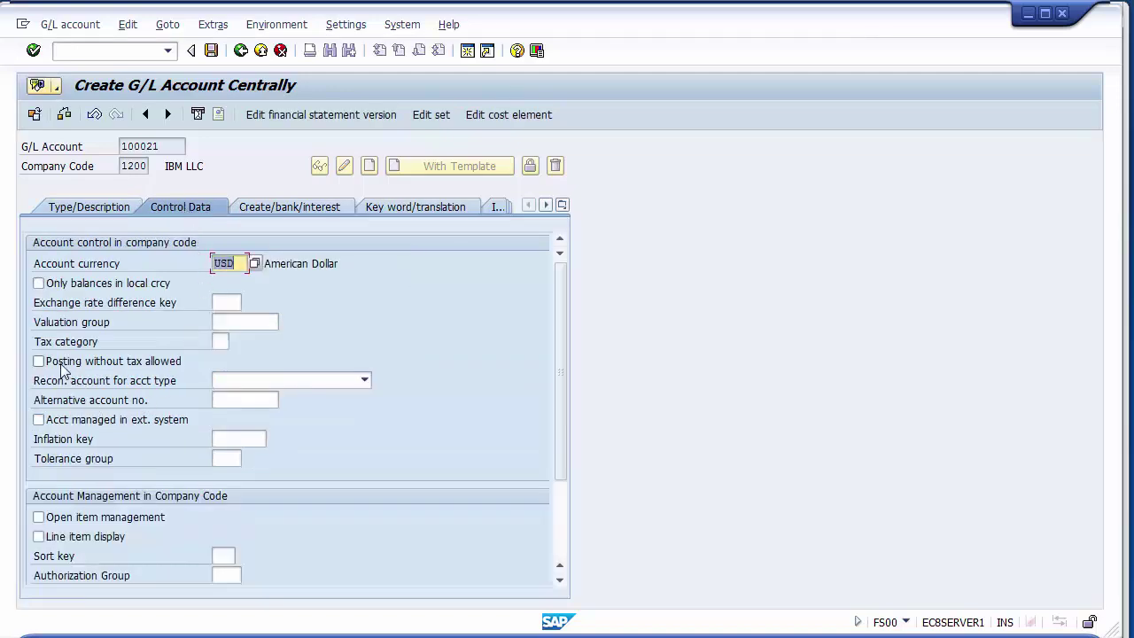
left_click(217, 380)
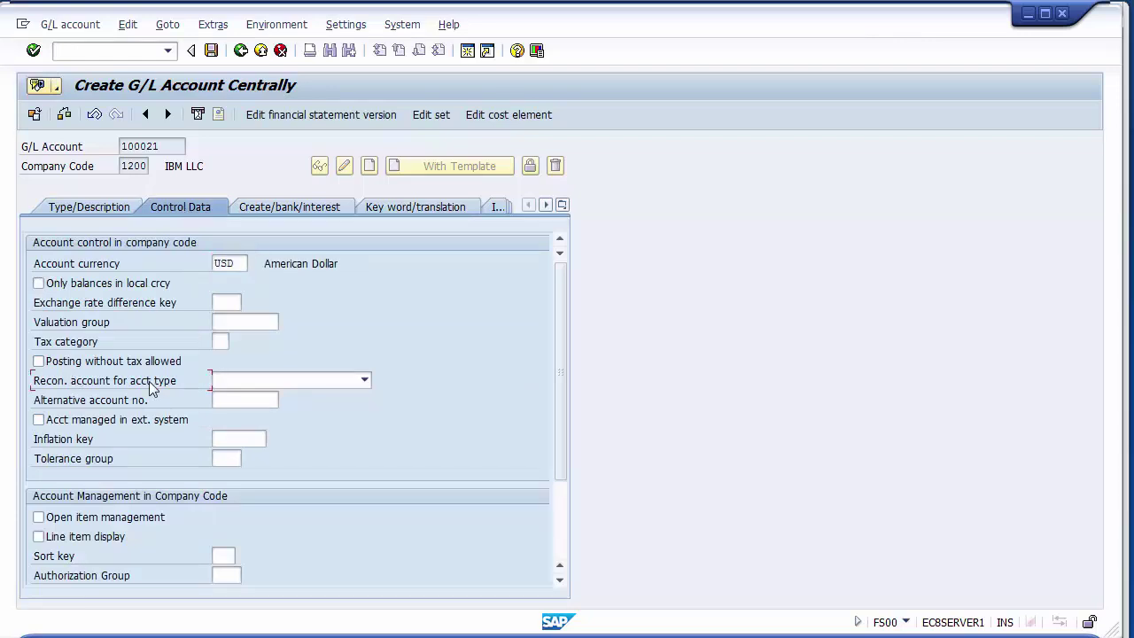
left_click(247, 379)
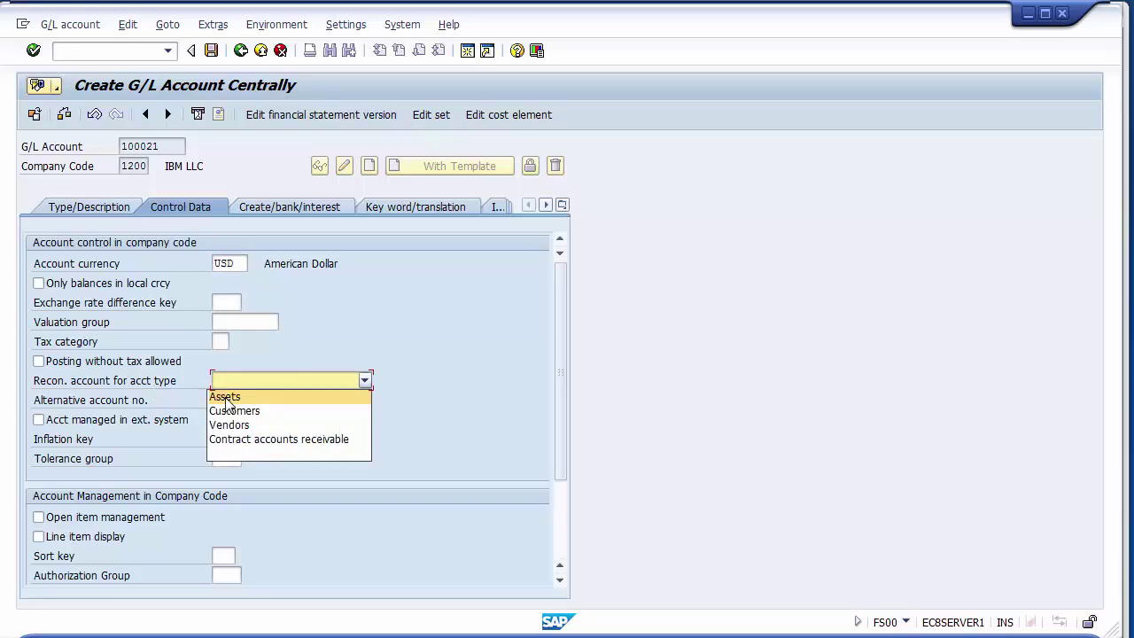
left_click(226, 403)
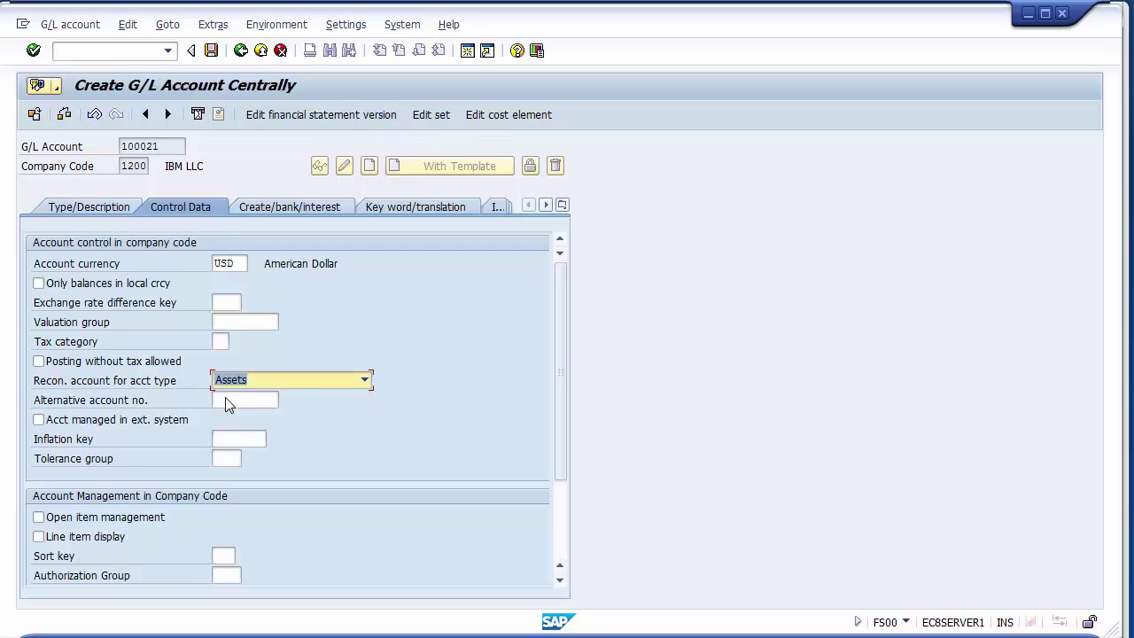
left_click(78, 536)
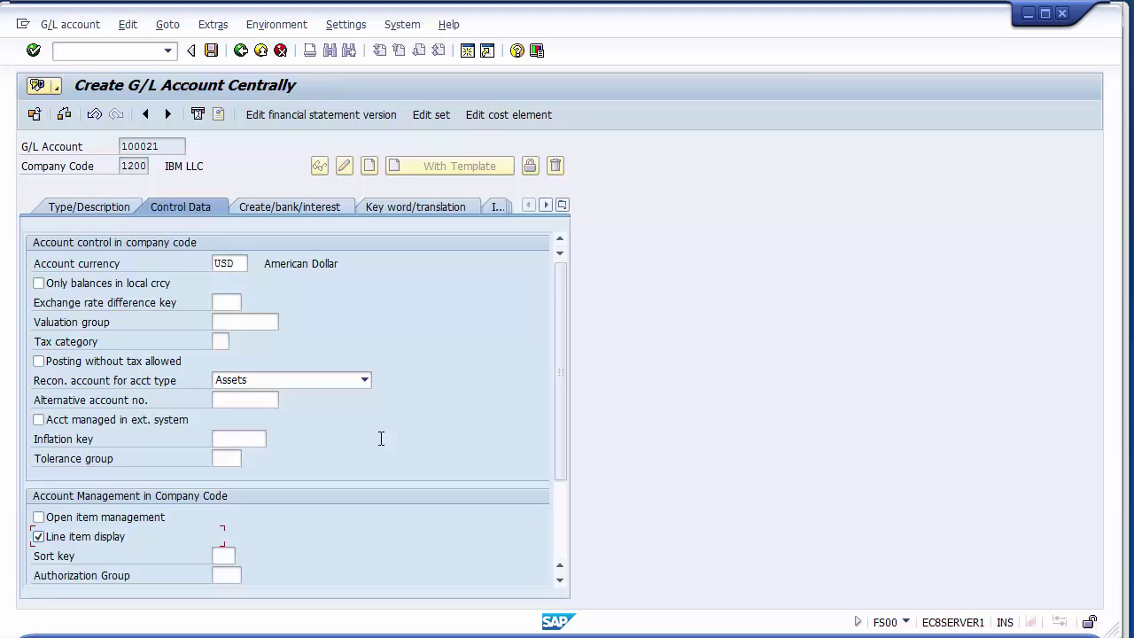
Assign field status group G067 Reconciliation accounts to G/L account 100021 and save the account despite the warning.
left_click(284, 208)
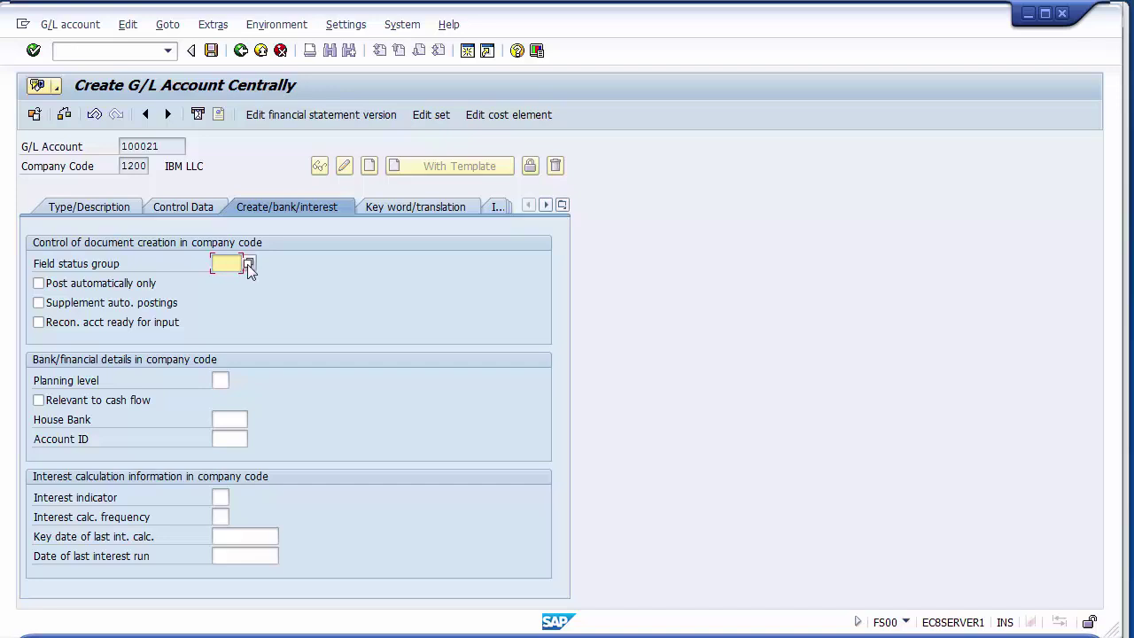
left_click(248, 266)
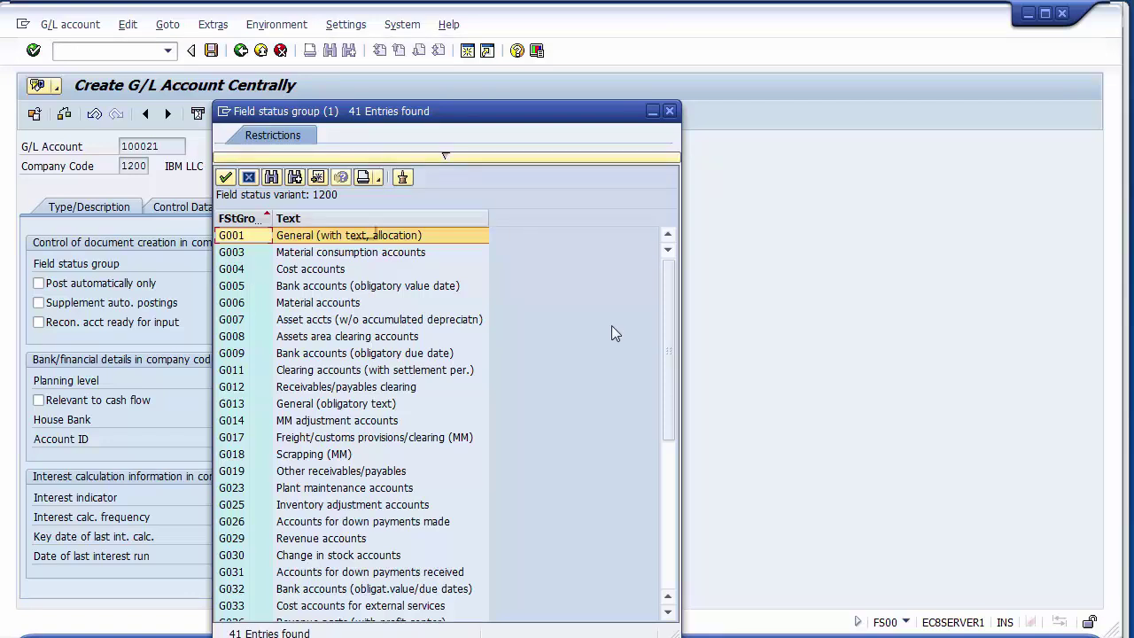
left_click_drag(669, 433, 659, 572)
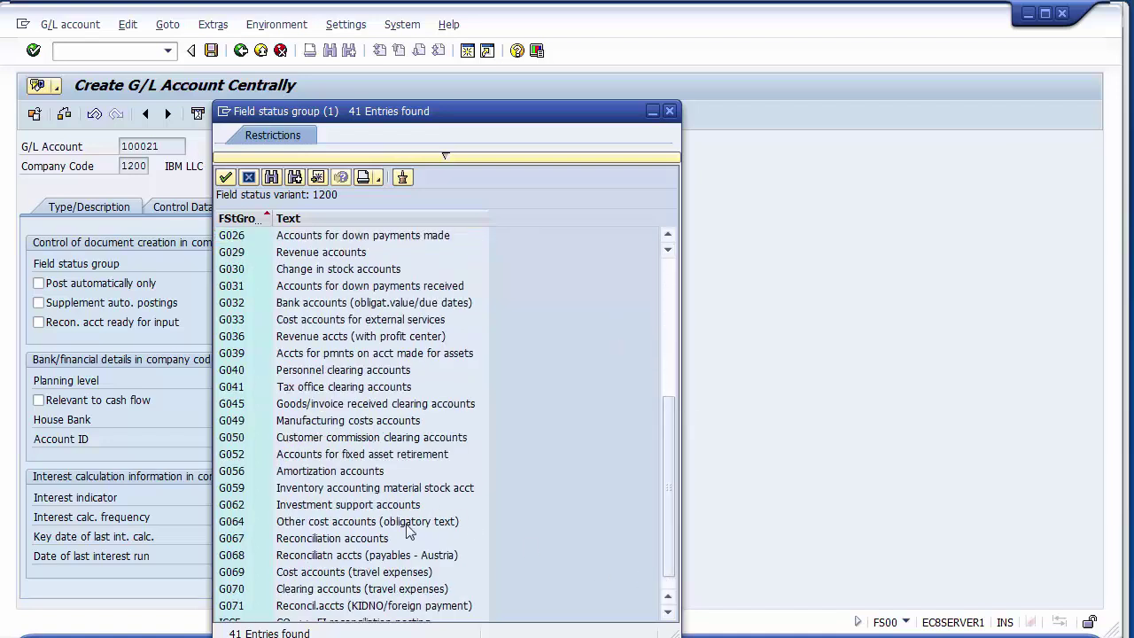
left_click(337, 538)
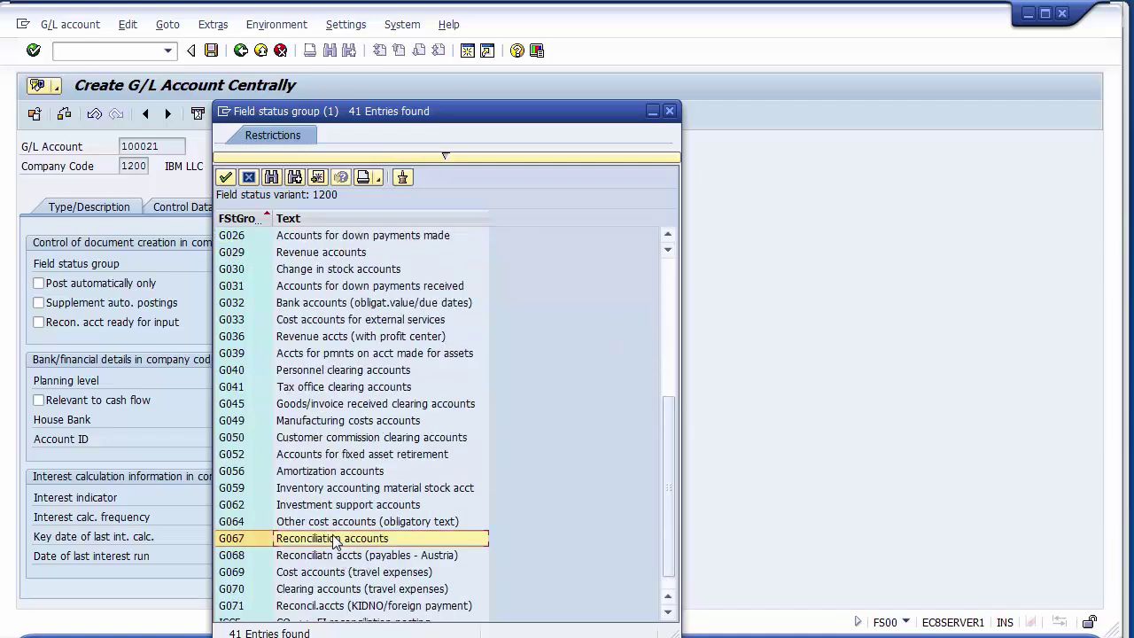
double_click(232, 540)
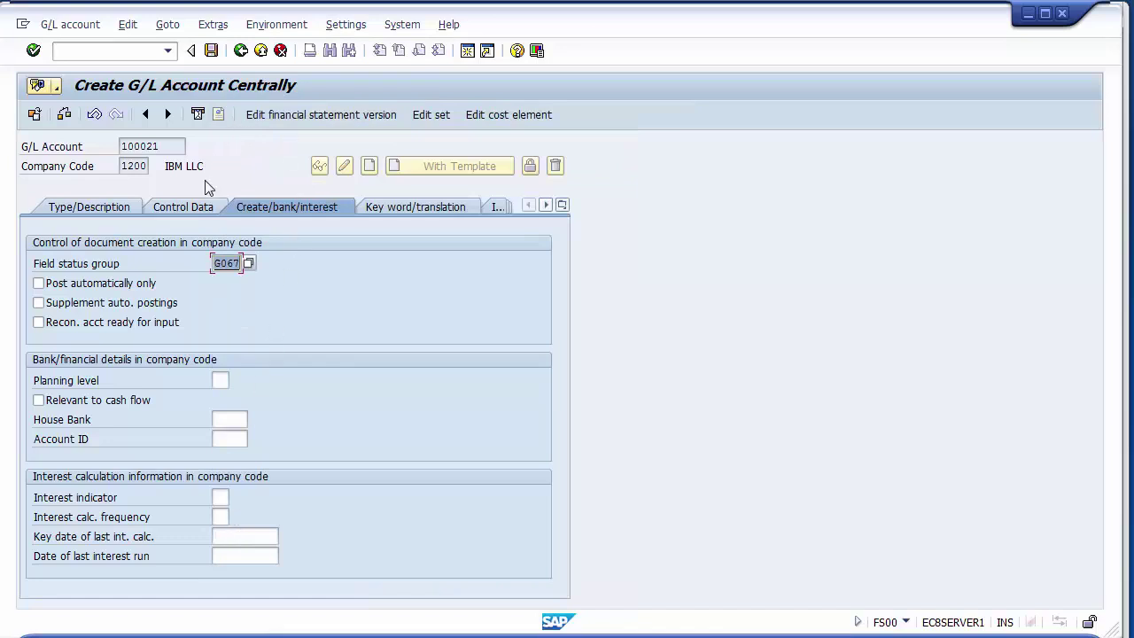
left_click(209, 59)
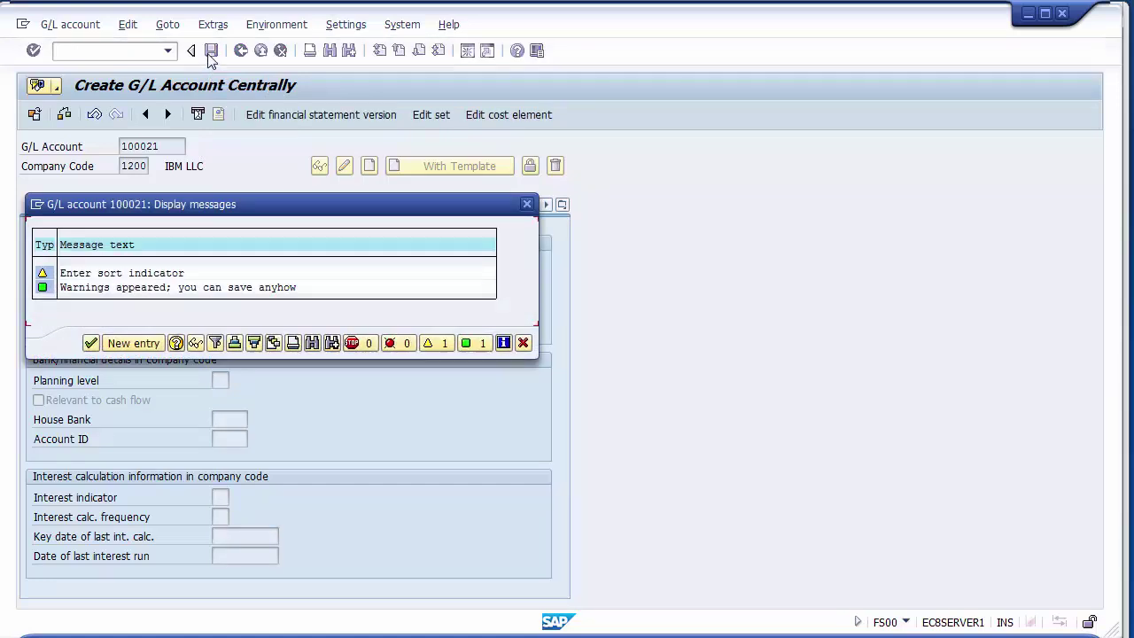
left_click(90, 343)
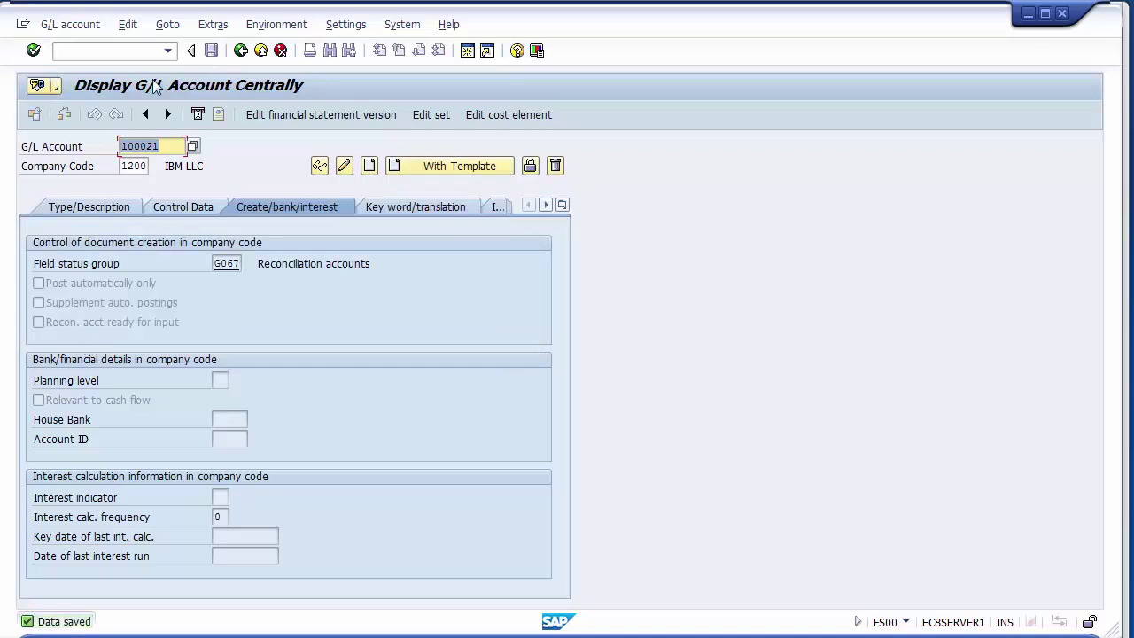
Review the saved Building account's description, control data and field status group settings.
left_click(168, 143)
left_click(77, 211)
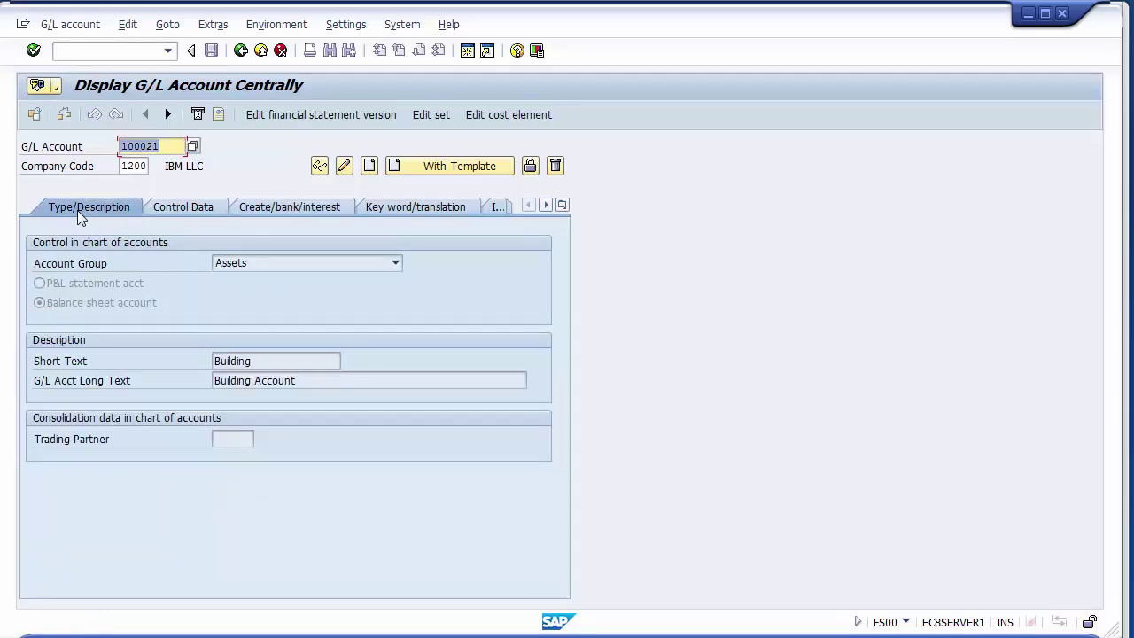
left_click(165, 147)
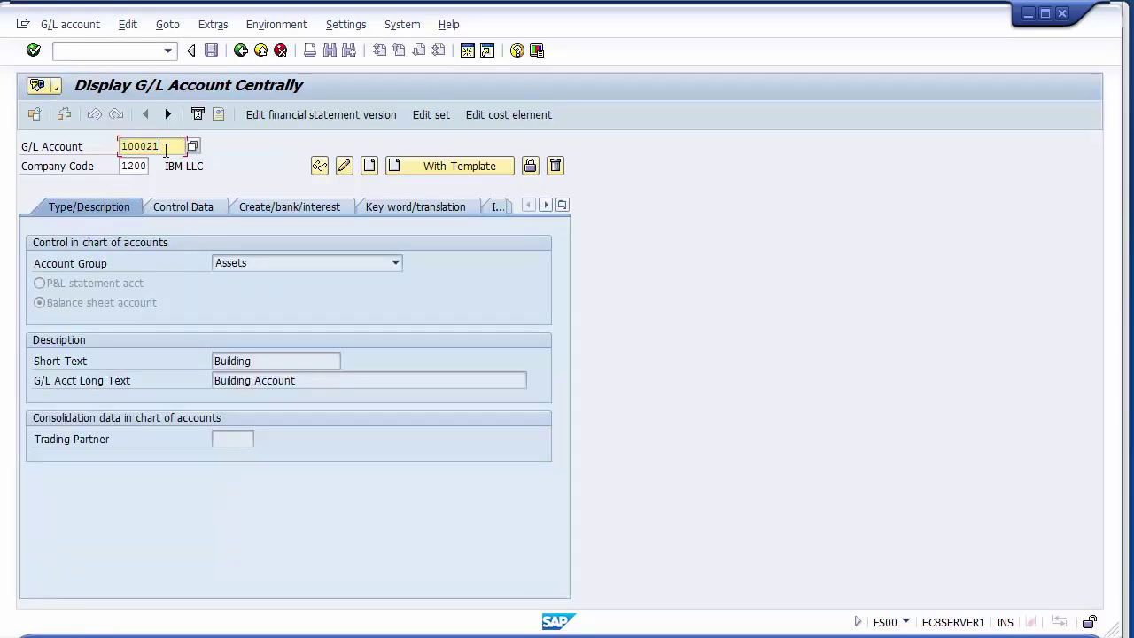
left_click_drag(161, 147, 118, 147)
left_click(254, 361)
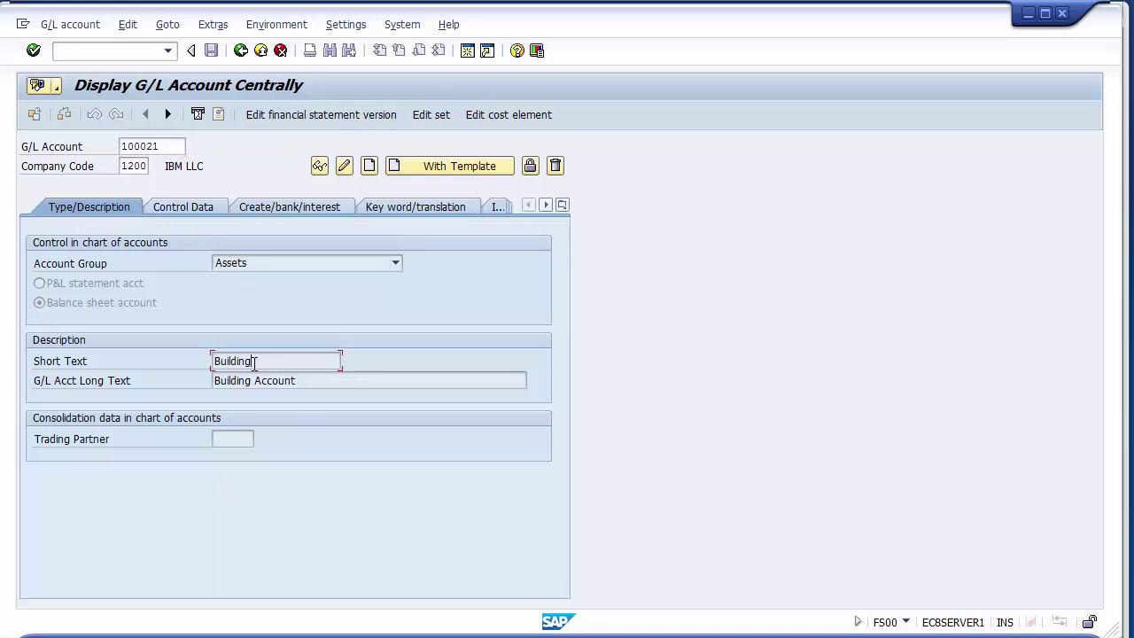
left_click(182, 209)
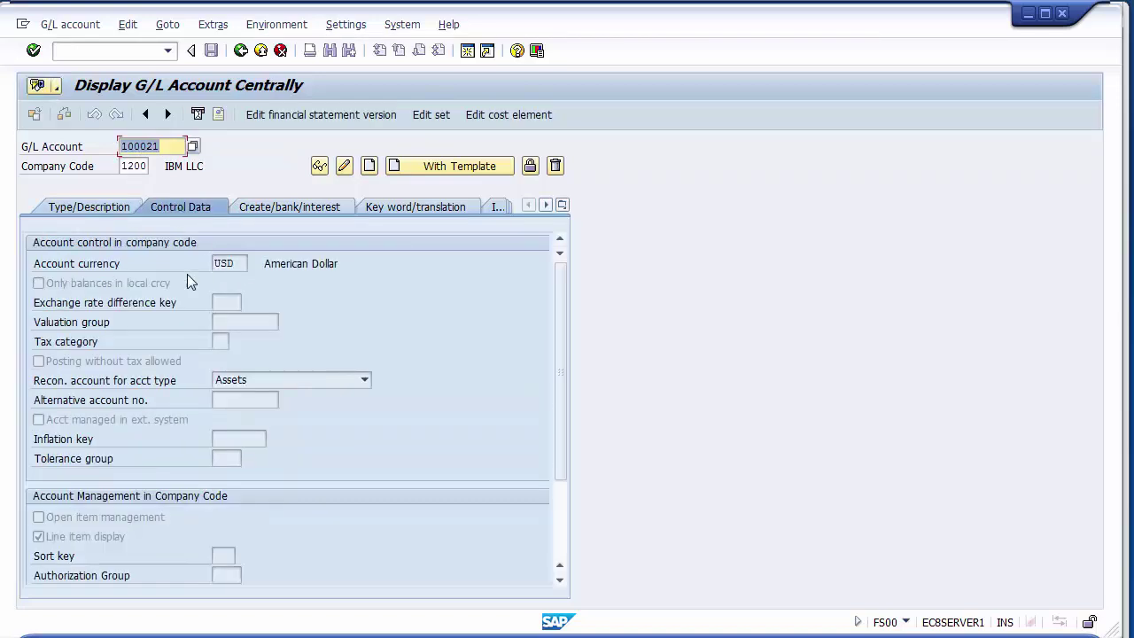
left_click(253, 381)
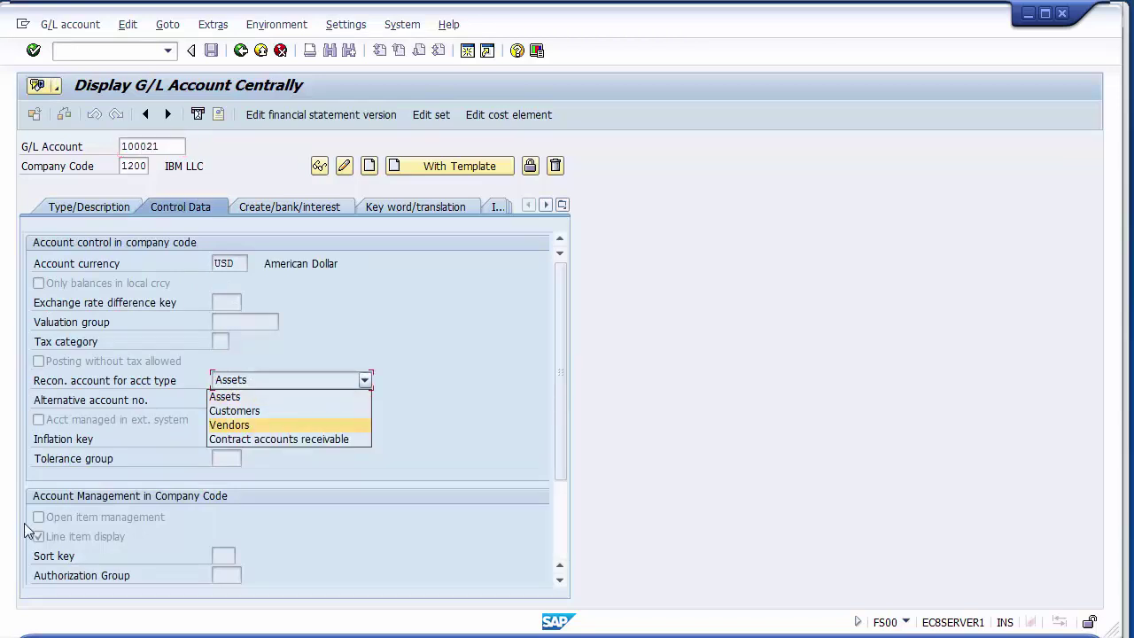
left_click(49, 545)
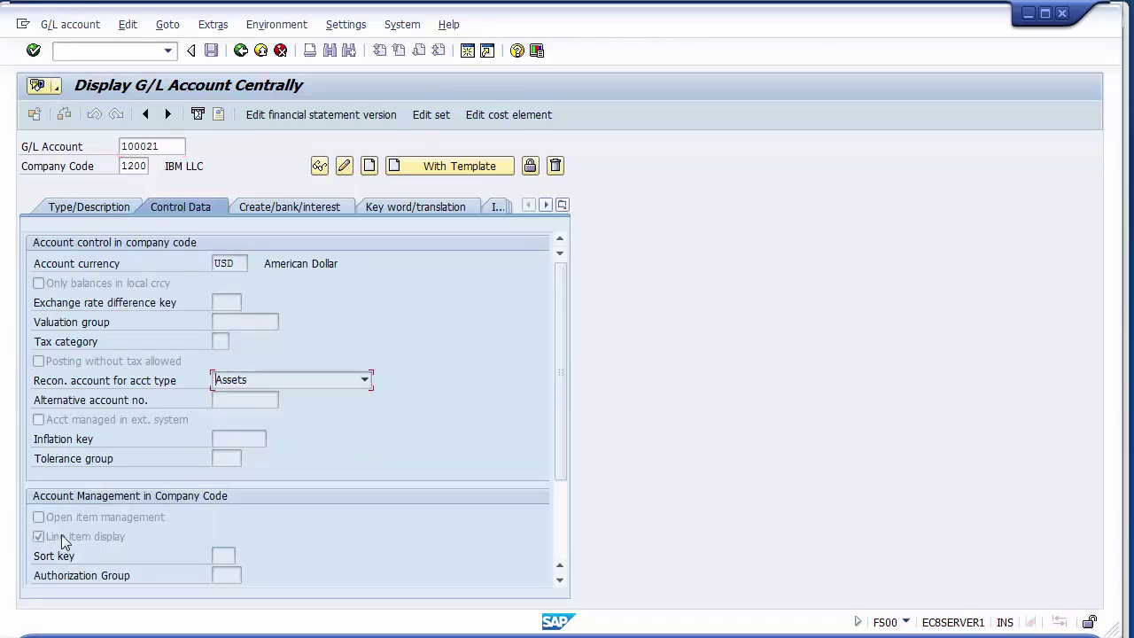
left_click(295, 209)
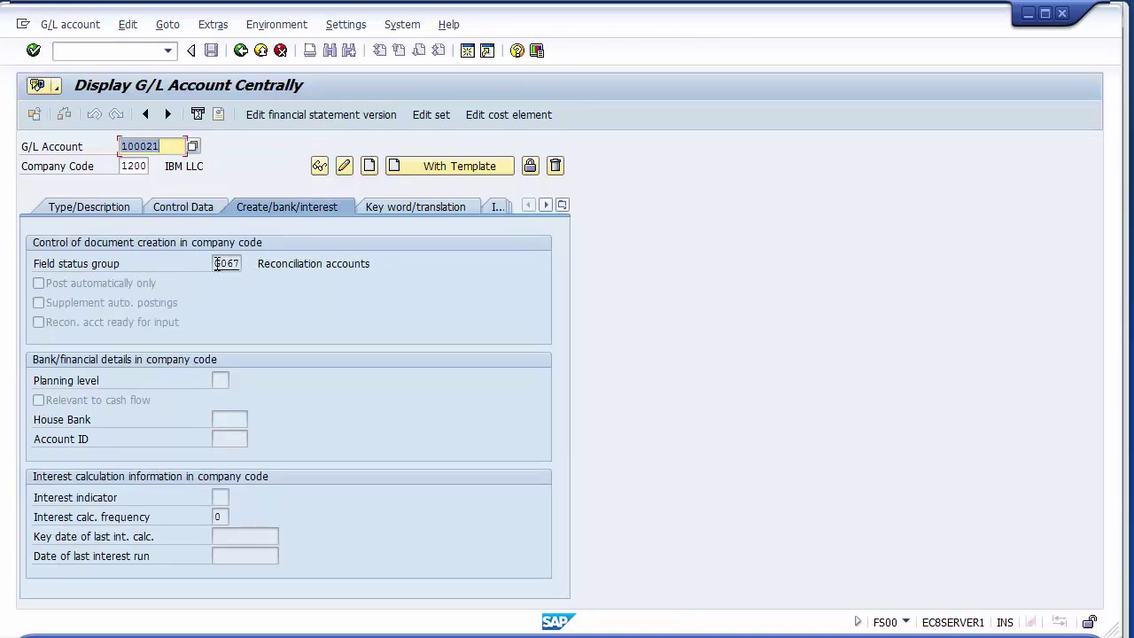
left_click(217, 264)
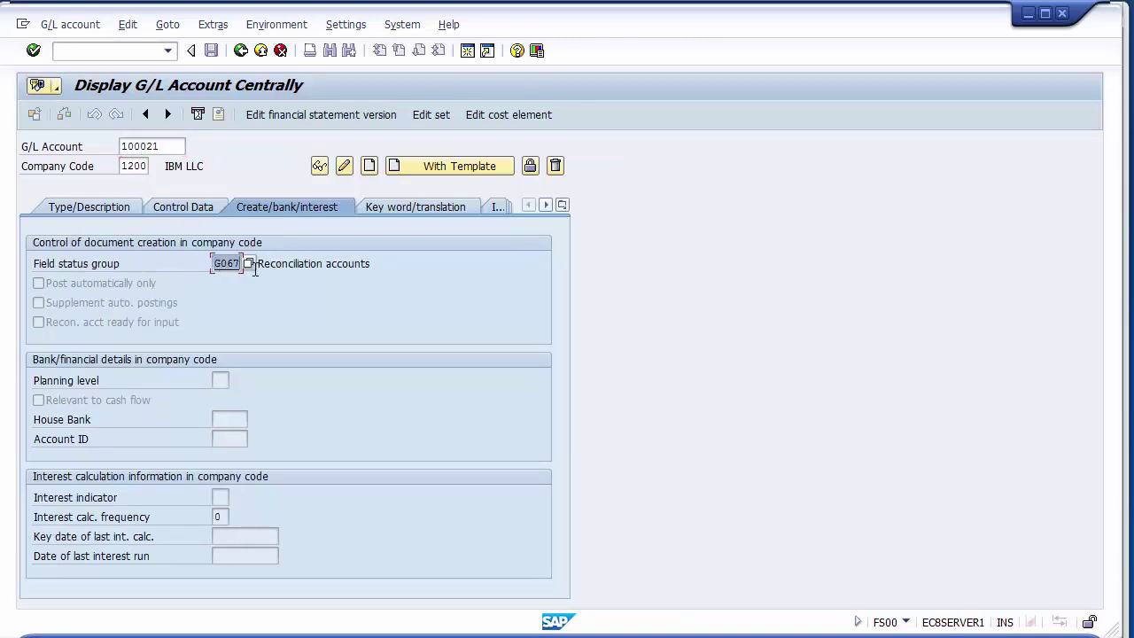
left_click(93, 213)
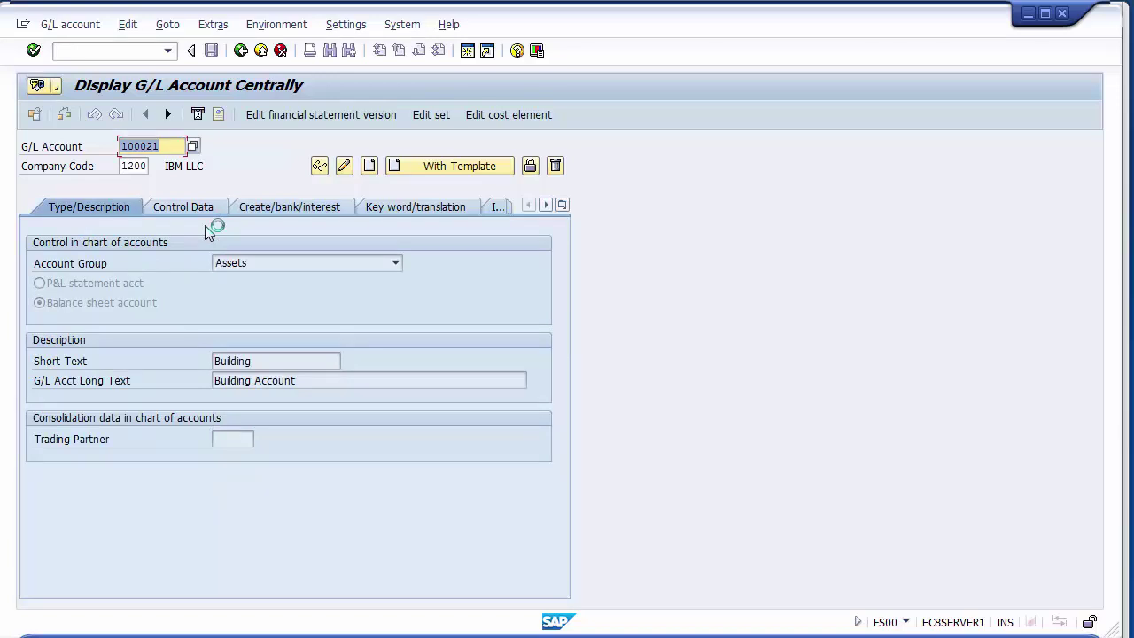
left_click(320, 168)
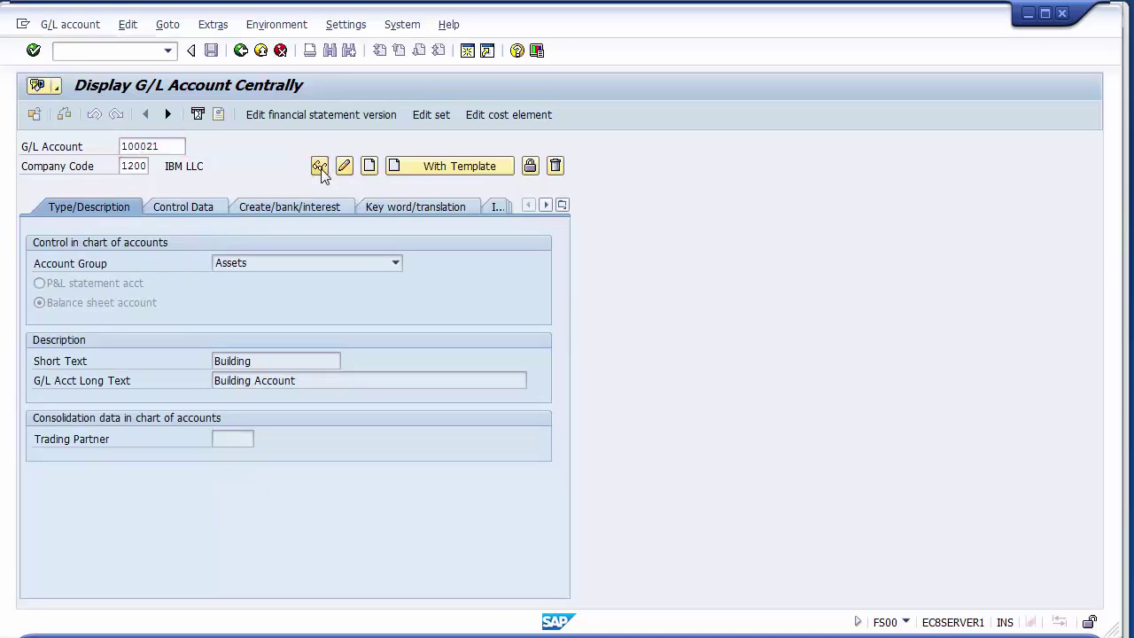
left_click(257, 152)
Start creating G/L account 100022 in company code 1200 as a balance sheet account in the Assets account group.
left_click(178, 147)
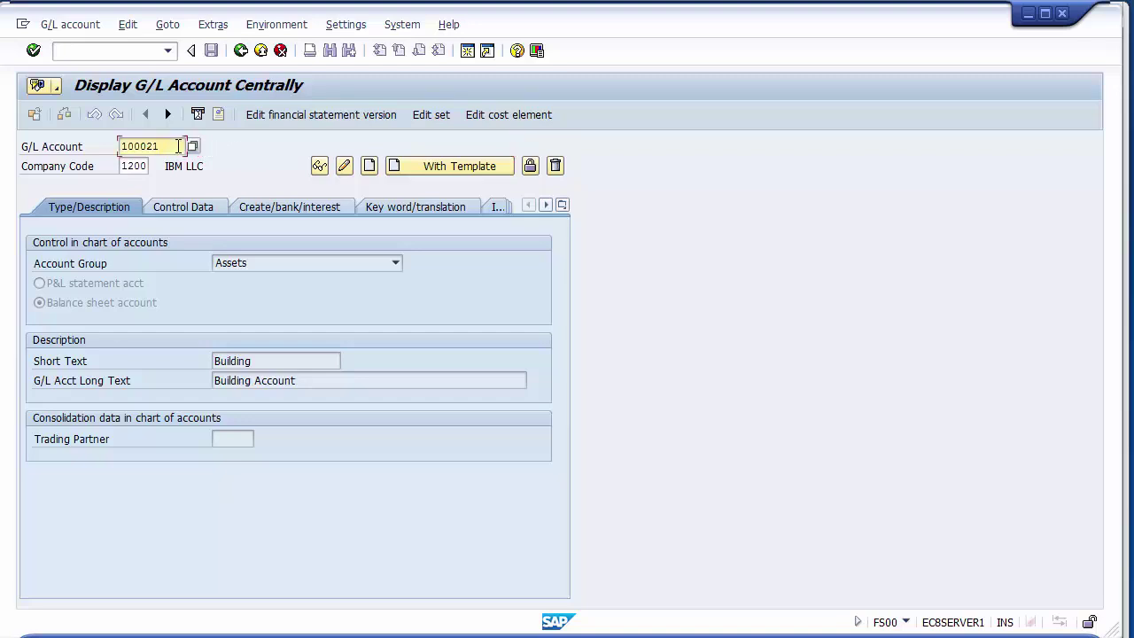
key("BackSpace")
type("2")
left_click(369, 170)
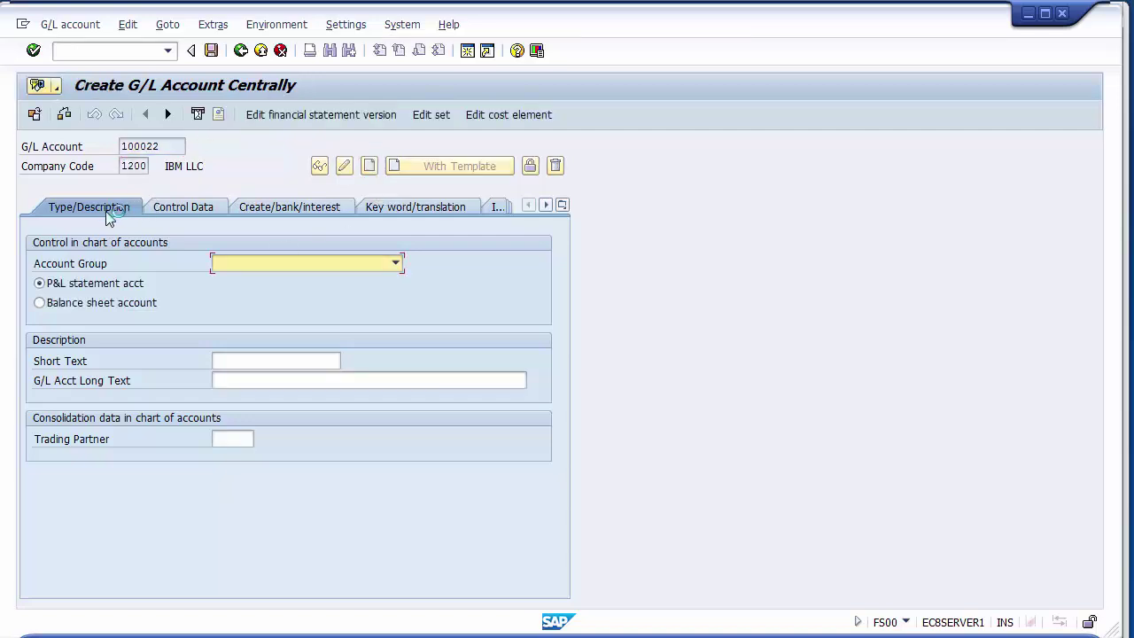
left_click(250, 262)
left_click(232, 280)
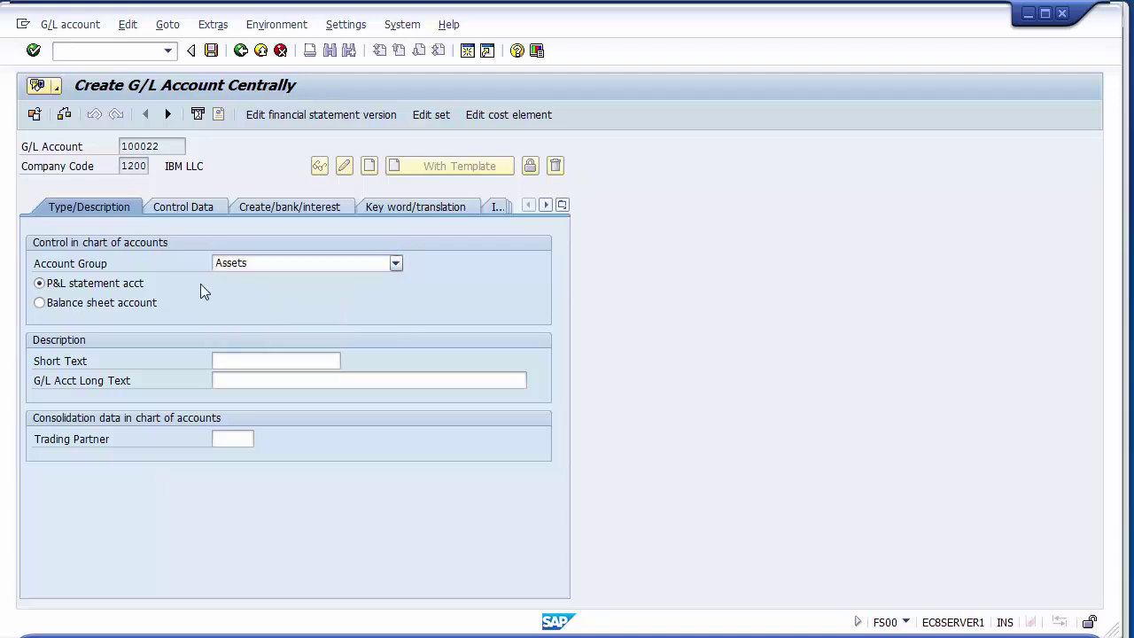
left_click(95, 303)
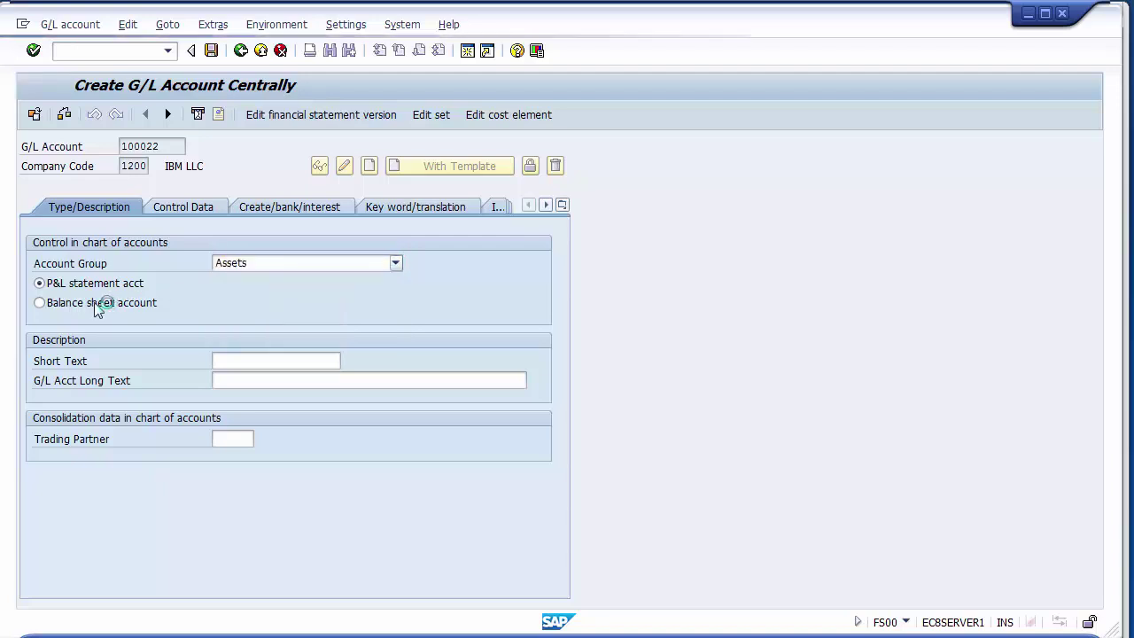
Enter Plant& Machinery as the new account's short text and Plant& Machinery Account as its long text.
left_click(240, 361)
type("Plan")
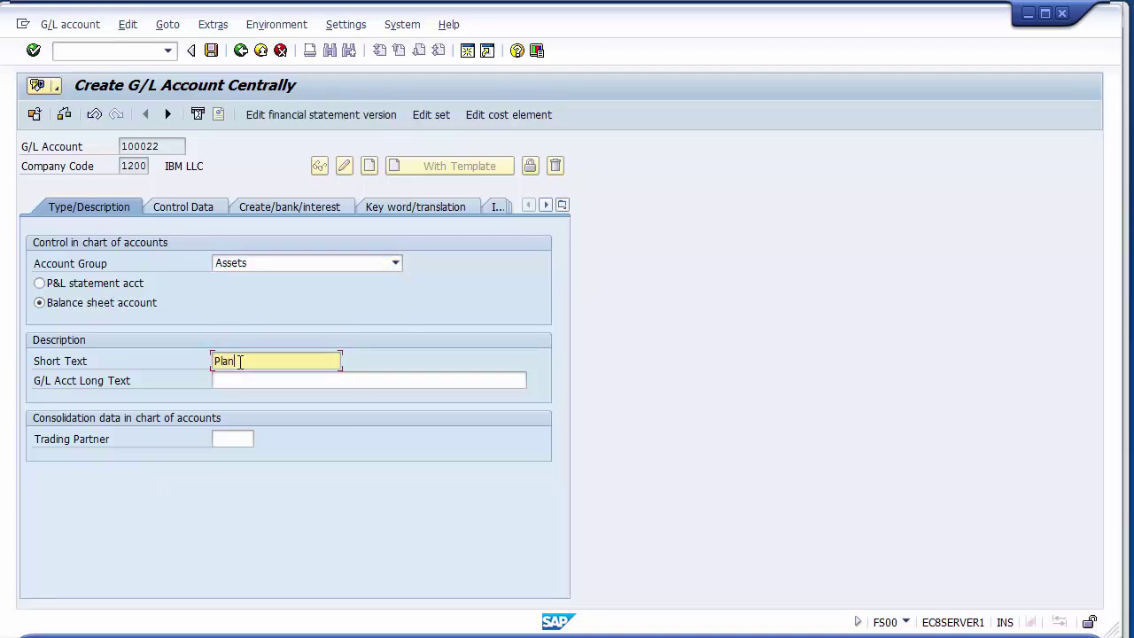
type("t& Machinery")
key("shift+Home")
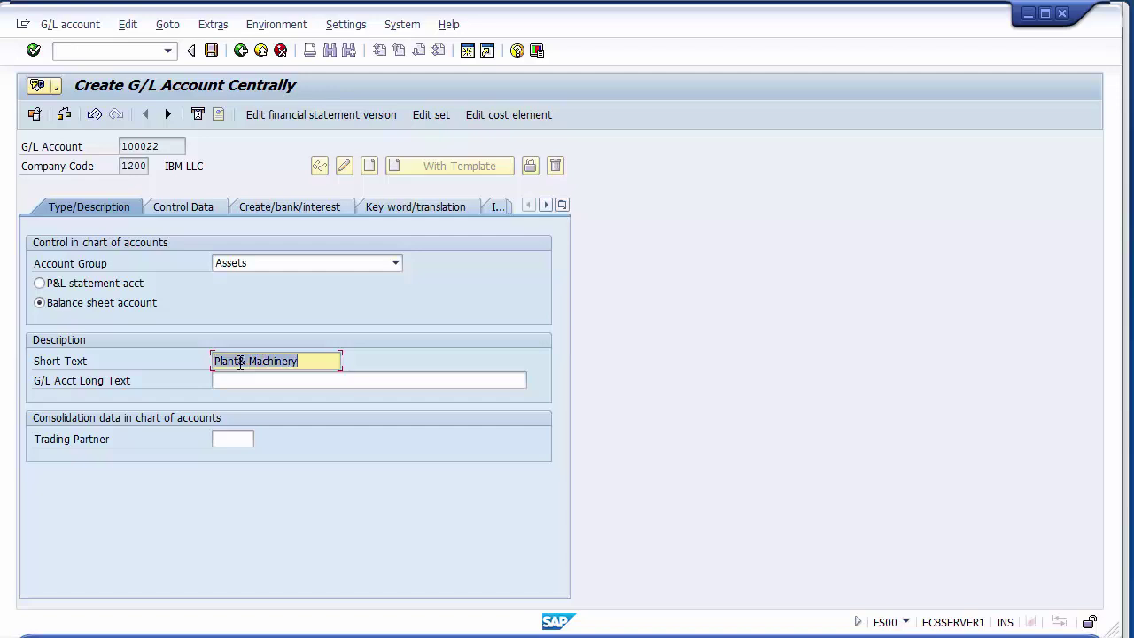
key("ctrl+c")
left_click(243, 382)
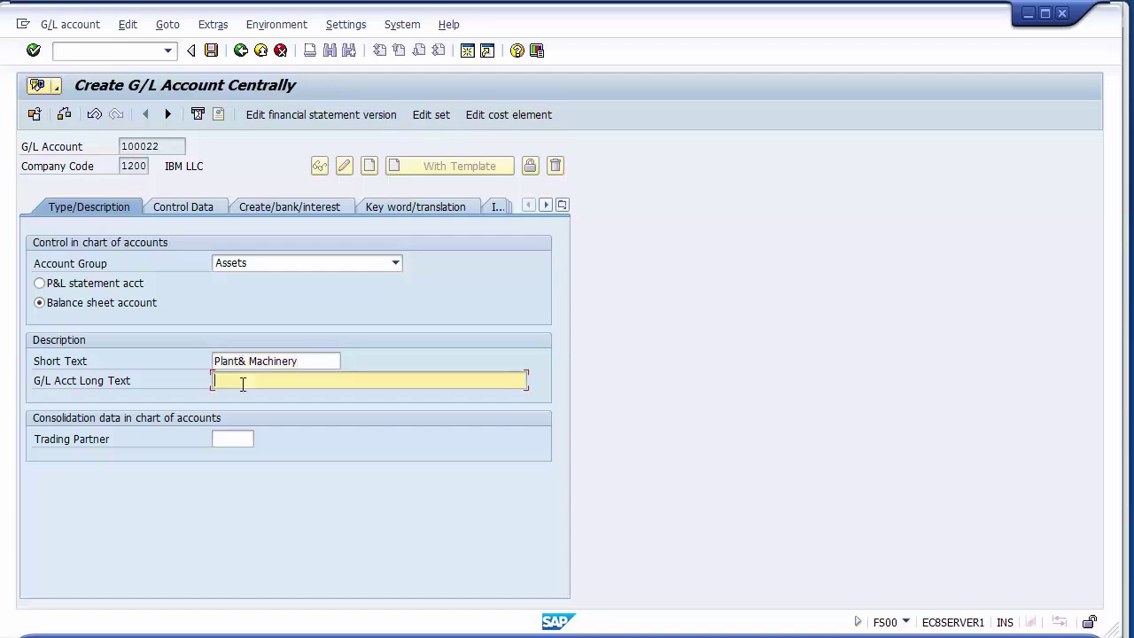
key("ctrl+v")
type("Account")
In the Plant& Machinery account's control data, set the reconciliation account type to Assets and turn on Line item display.
left_click(186, 207)
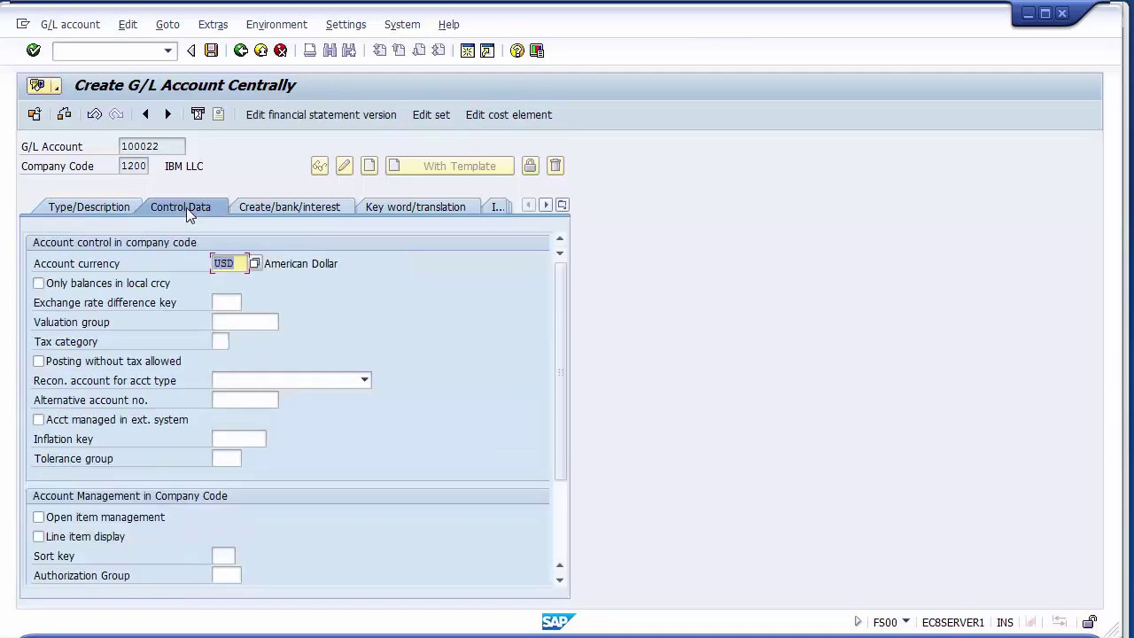
left_click(238, 376)
left_click(223, 396)
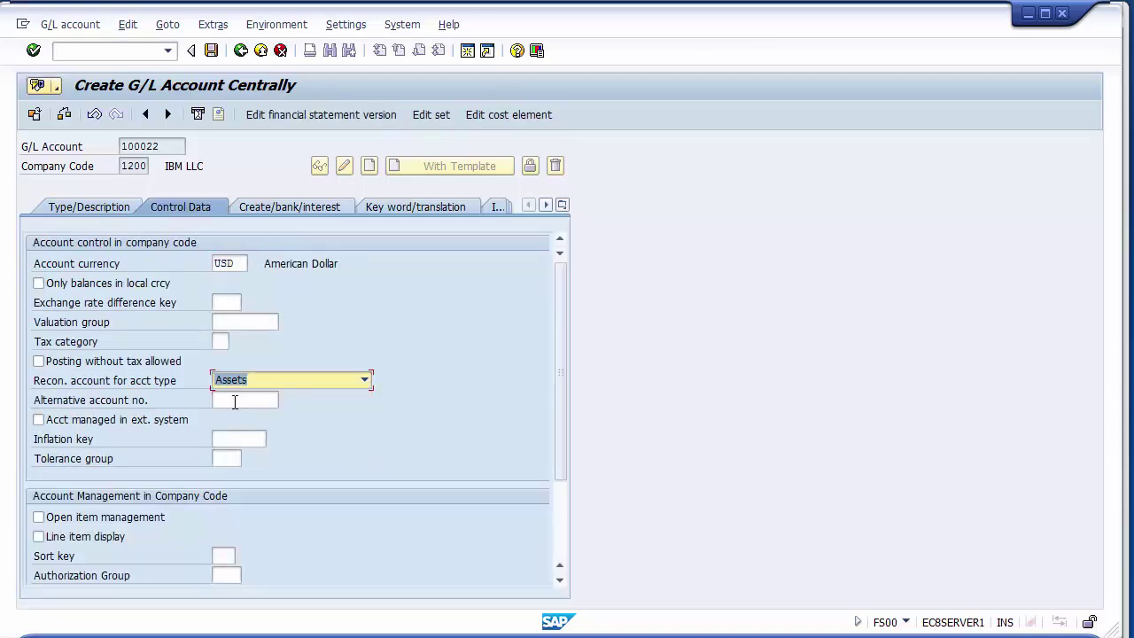
left_click(38, 536)
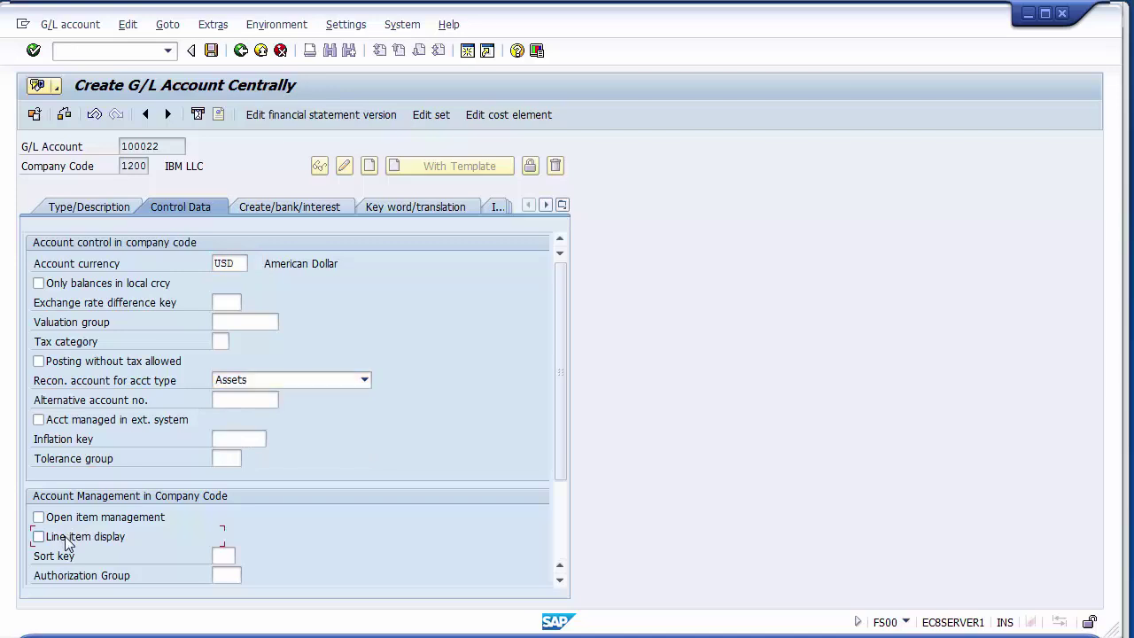
Set the field status group of G/L account 100022 to G067 and save the account despite the warning.
left_click(272, 208)
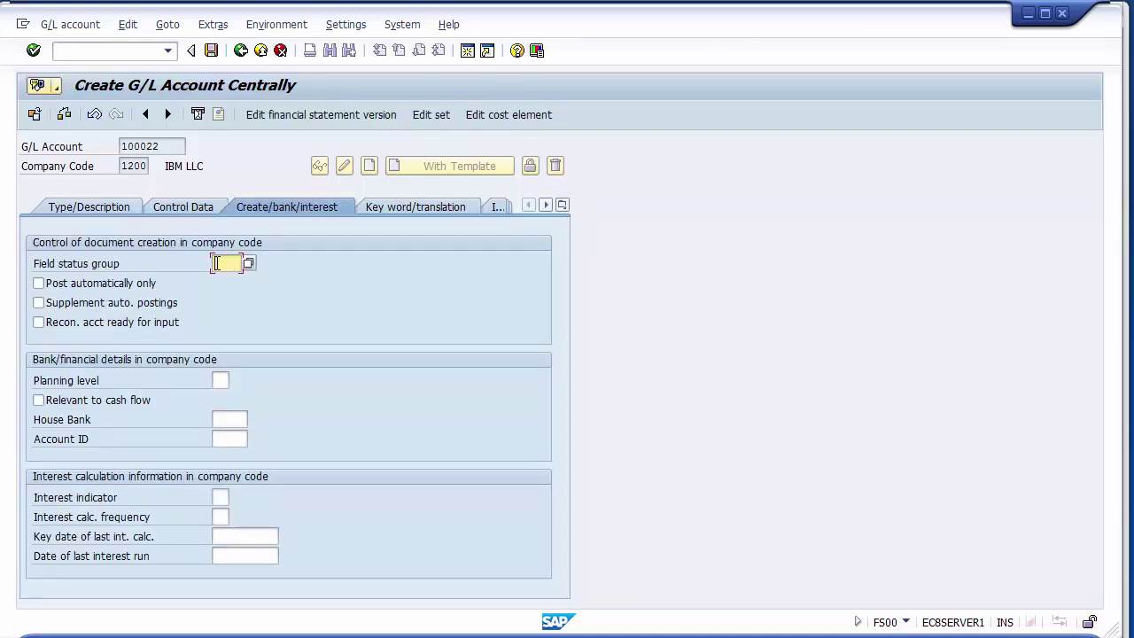
type("G067")
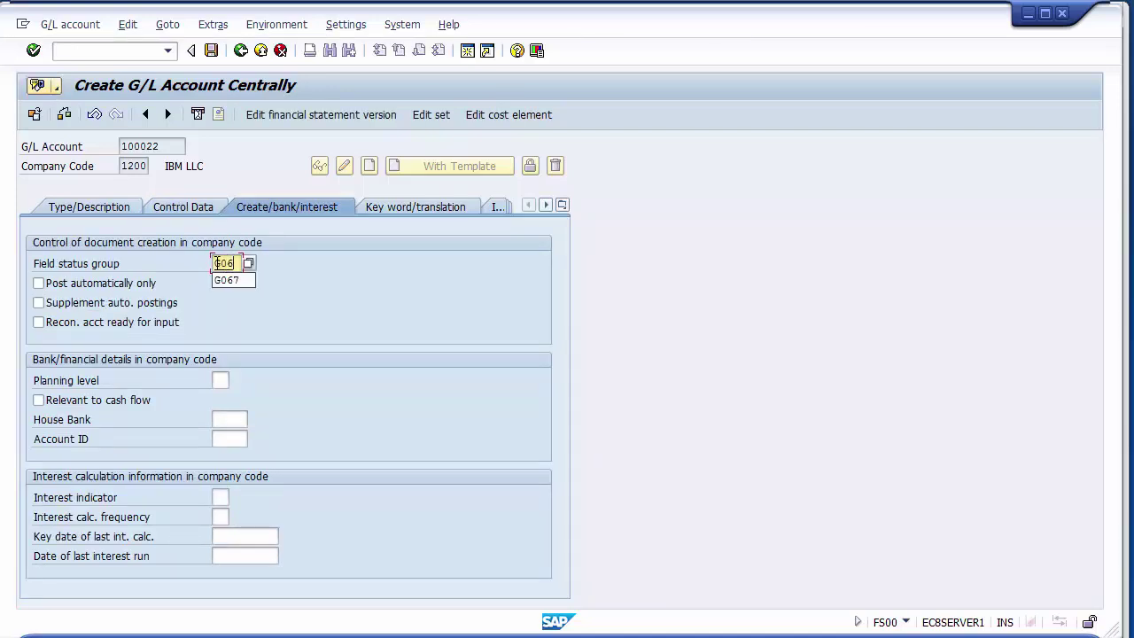
left_click(211, 51)
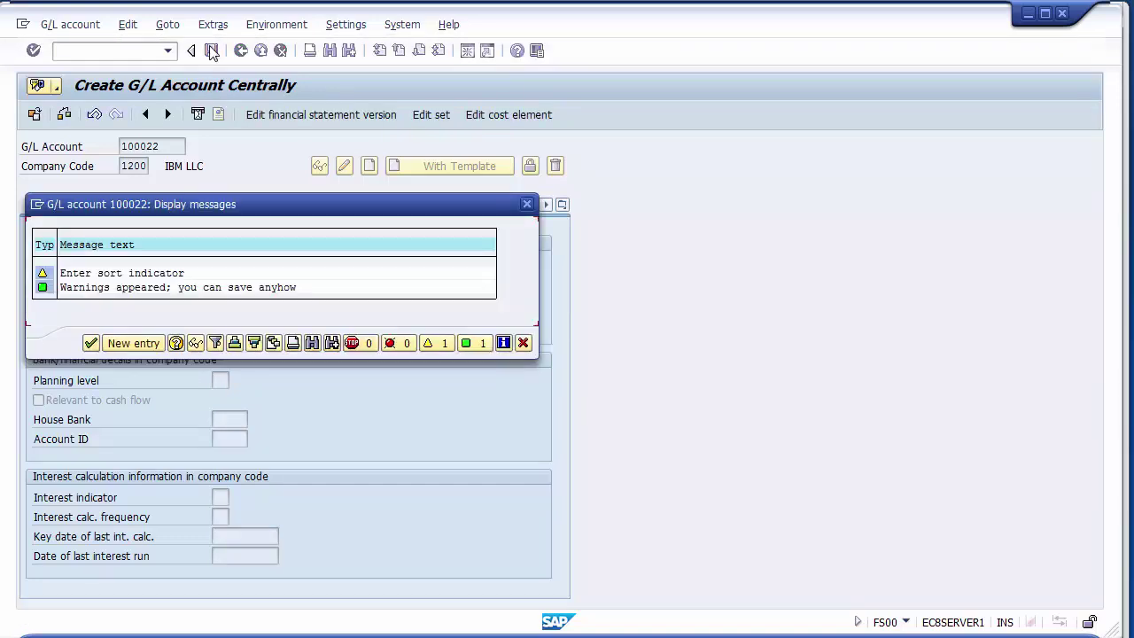
left_click(90, 343)
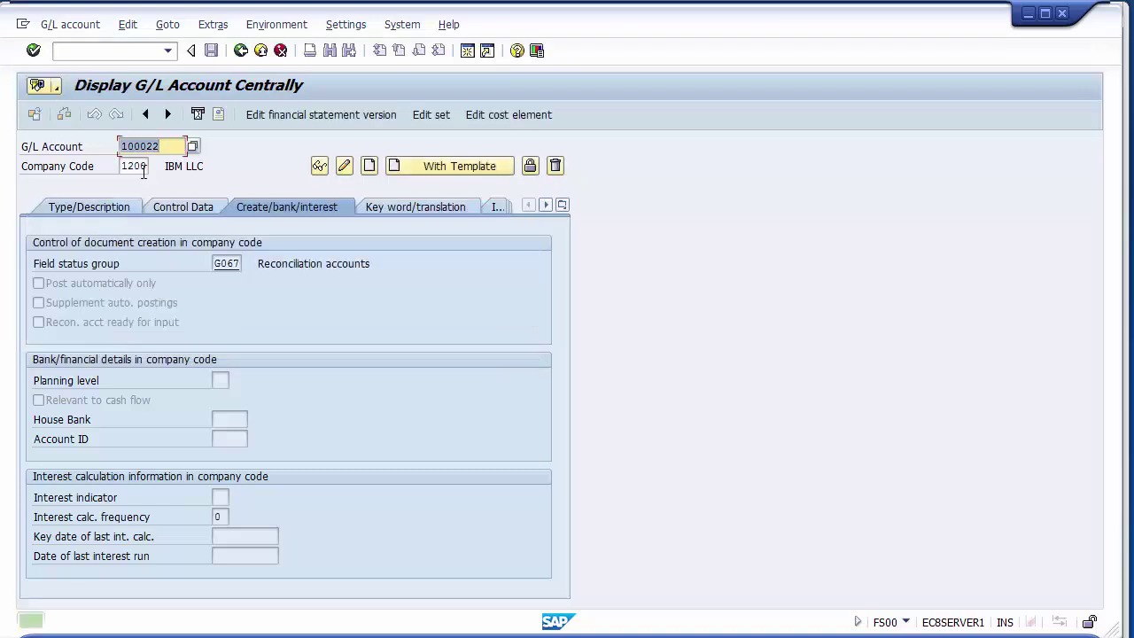
Start creating G/L account 100023 in company code 1200, using account 100022 of company code 1200 as the template.
left_click(163, 146)
key("BackSpace")
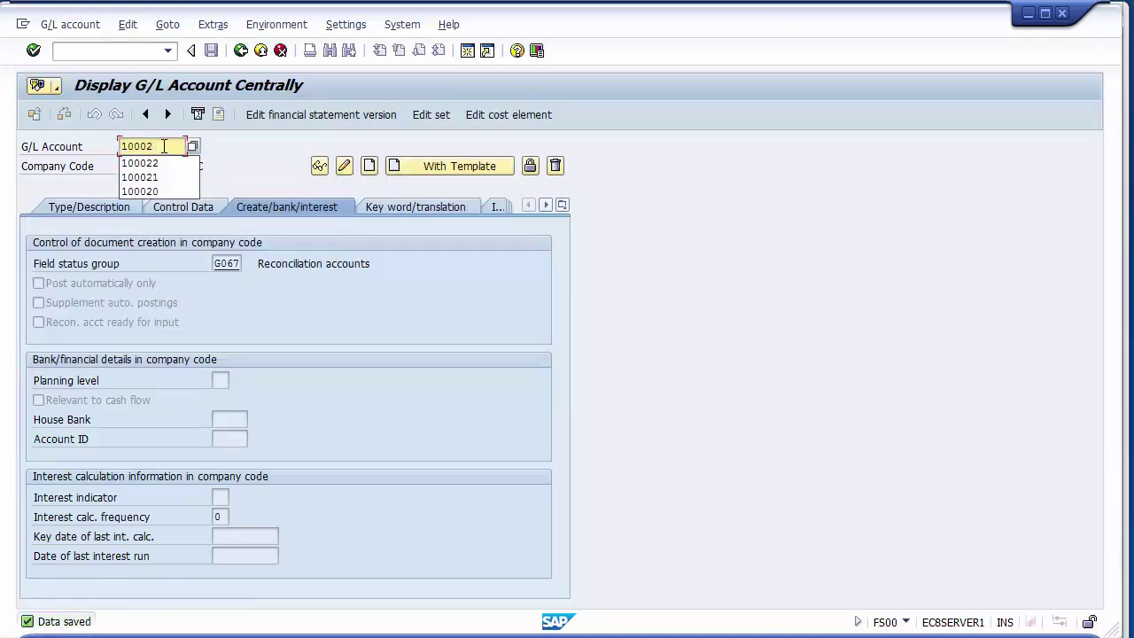
type("3")
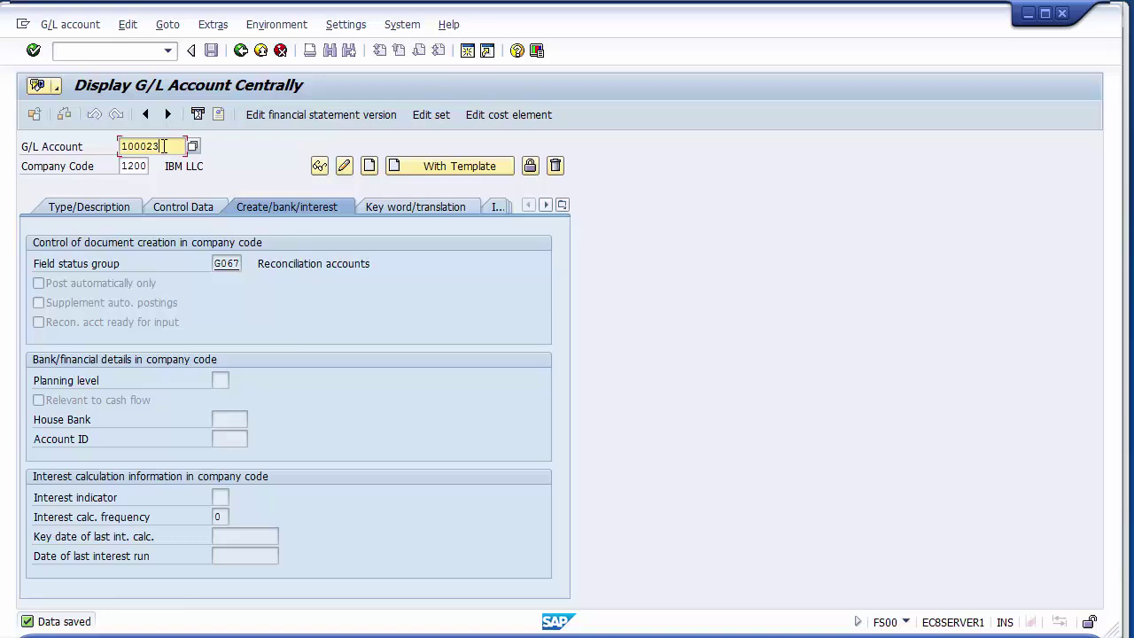
left_click(435, 167)
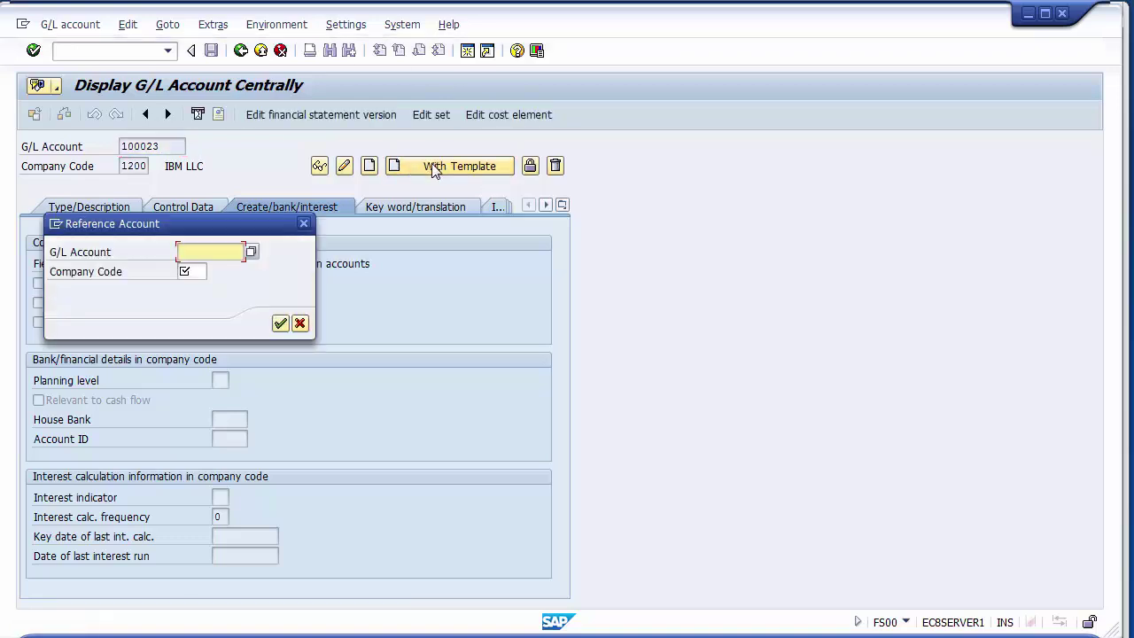
type("10")
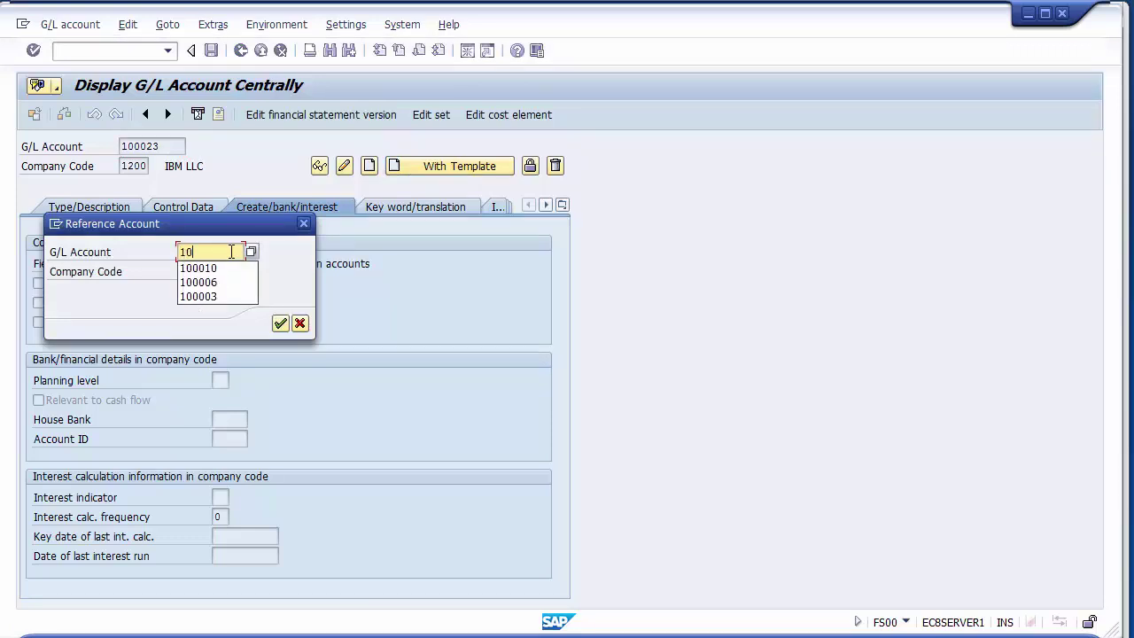
type("0022")
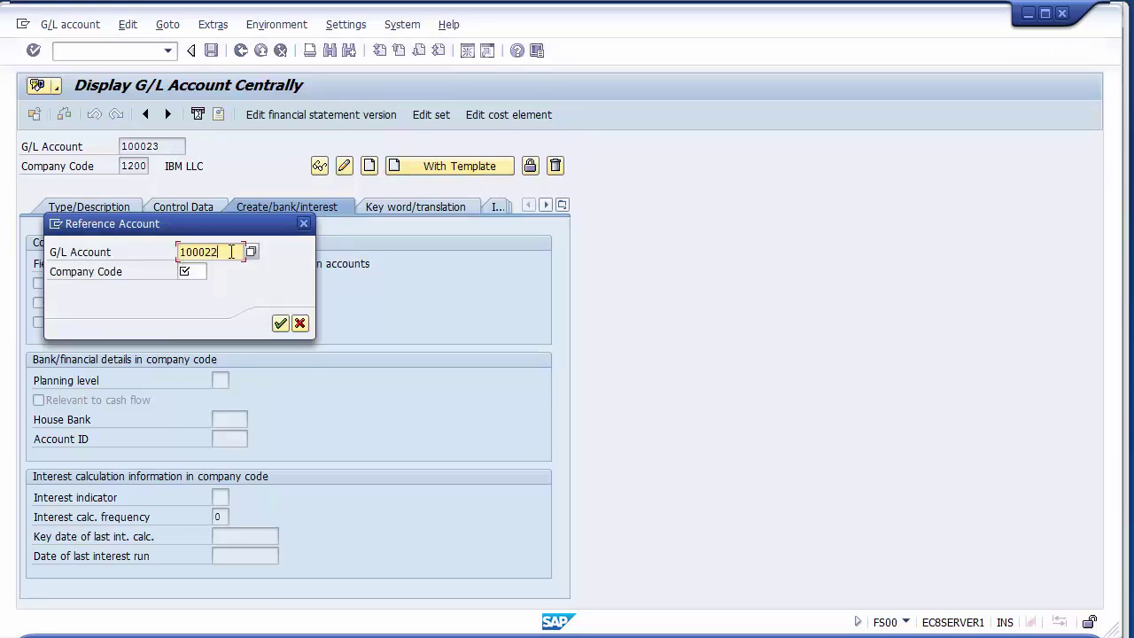
left_click(203, 270)
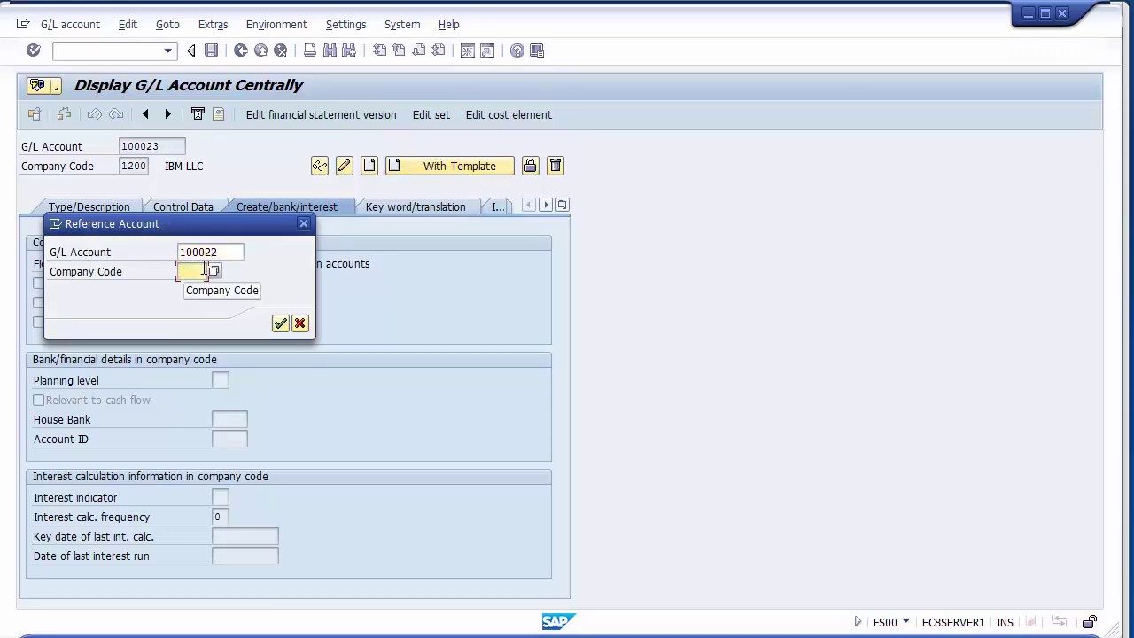
type("1200")
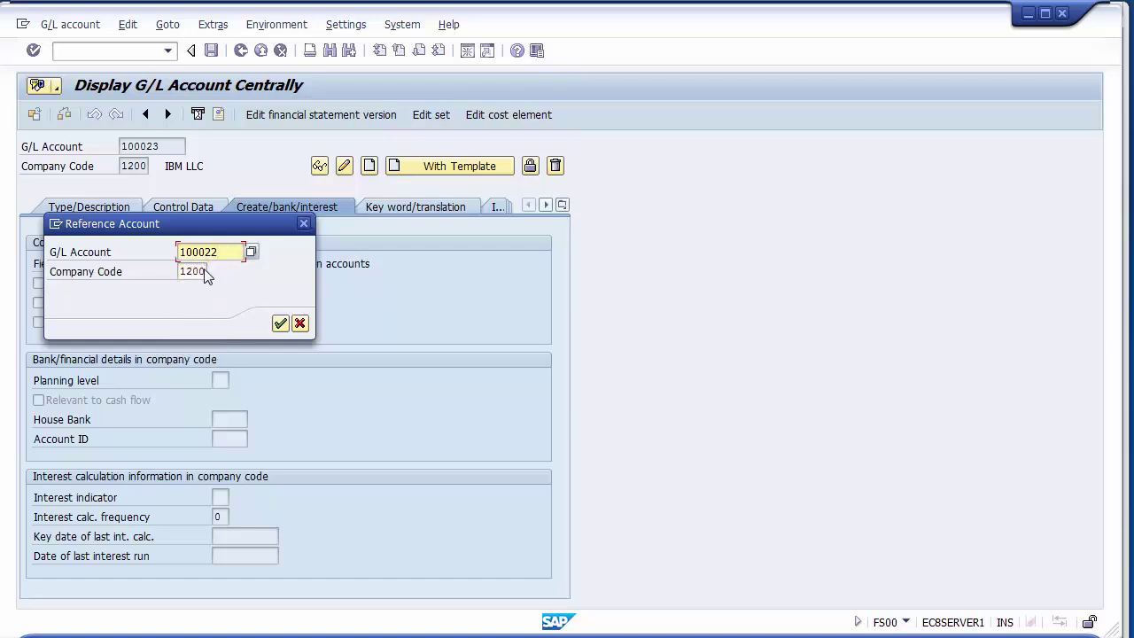
left_click(279, 324)
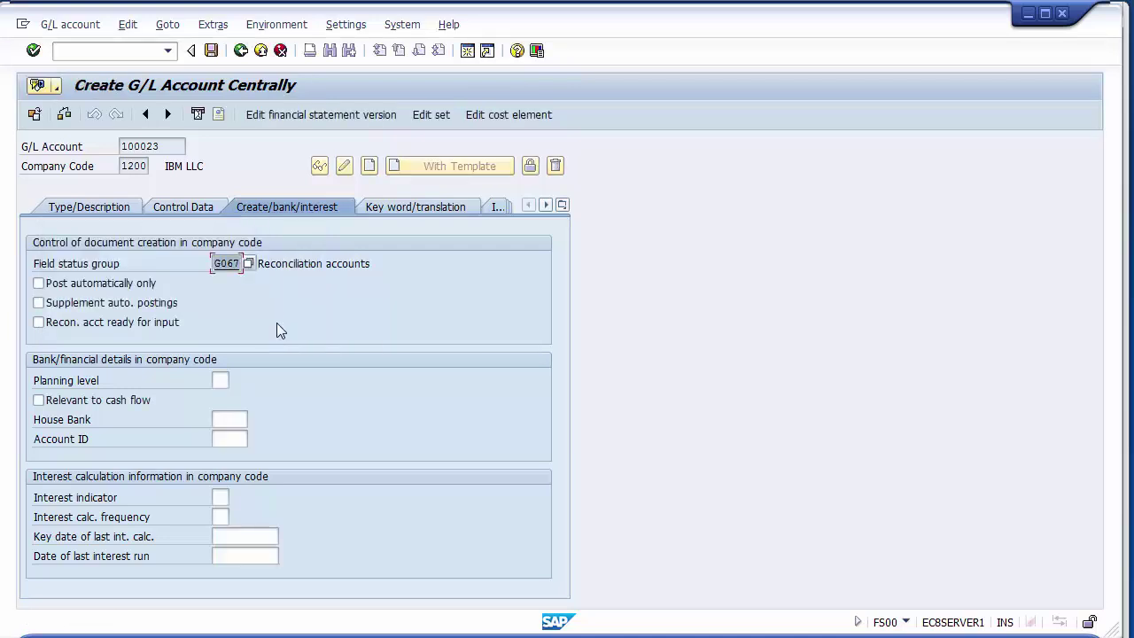
Replace the copied short text in the description of G/L account 100023 with Furniture.
left_click(105, 213)
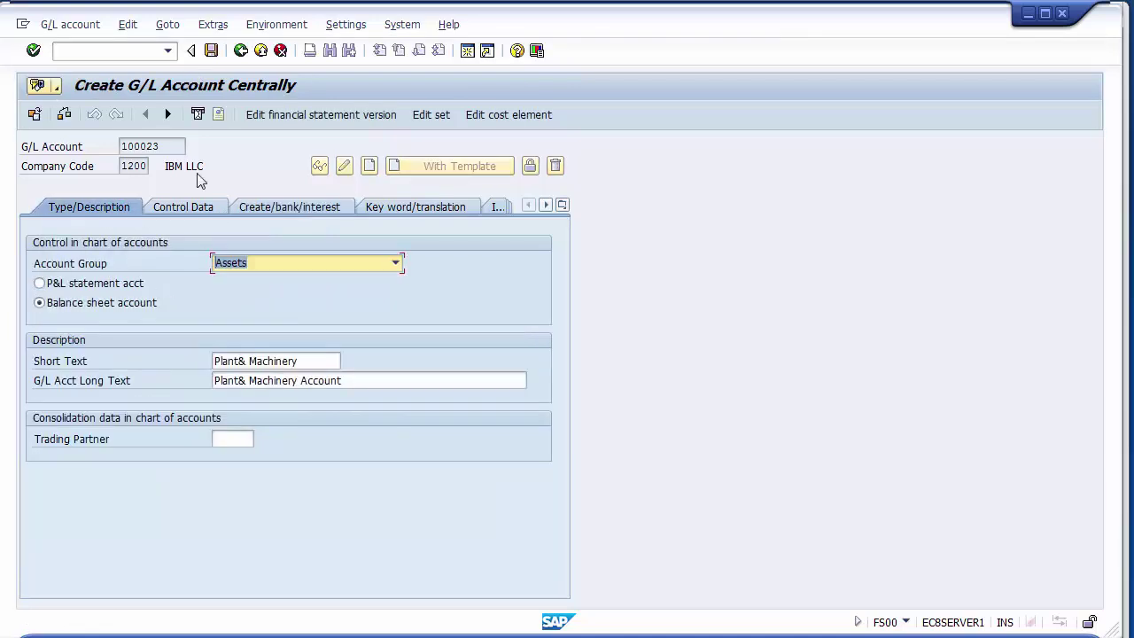
left_click(316, 363)
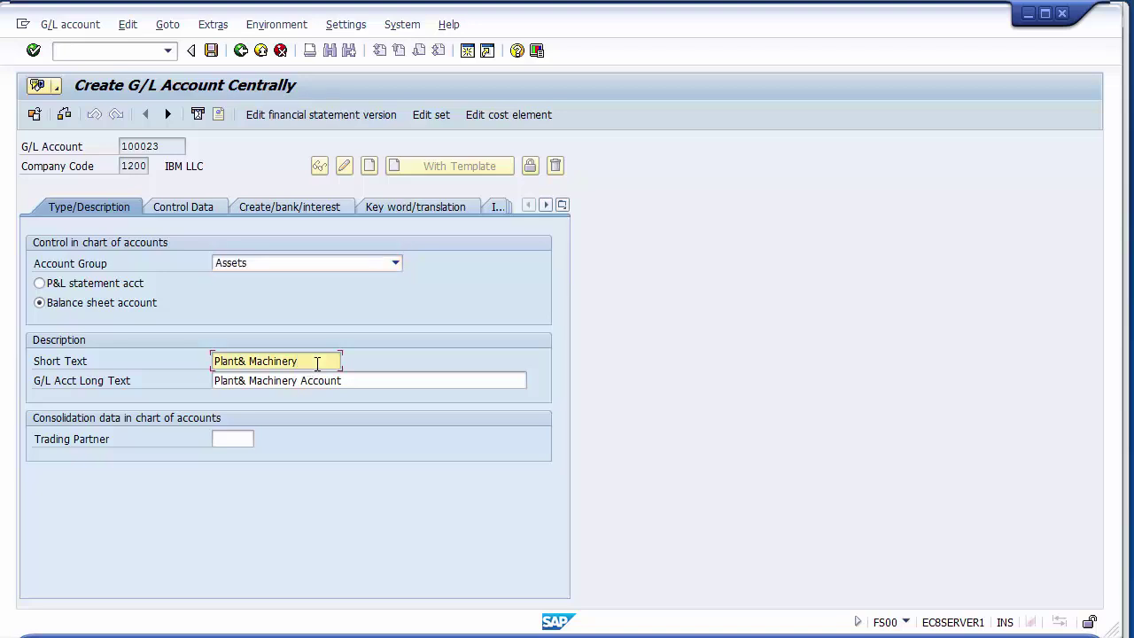
key("BackSpace")
key("BackSpace")
key("BackSpace")
key("BackSpace")
key("BackSpace")
key("BackSpace")
key("BackSpace")
key("BackSpace")
key("BackSpace")
key("BackSpace")
key("BackSpace")
key("BackSpace")
key("BackSpace")
key("BackSpace")
key("BackSpace")
key("BackSpace")
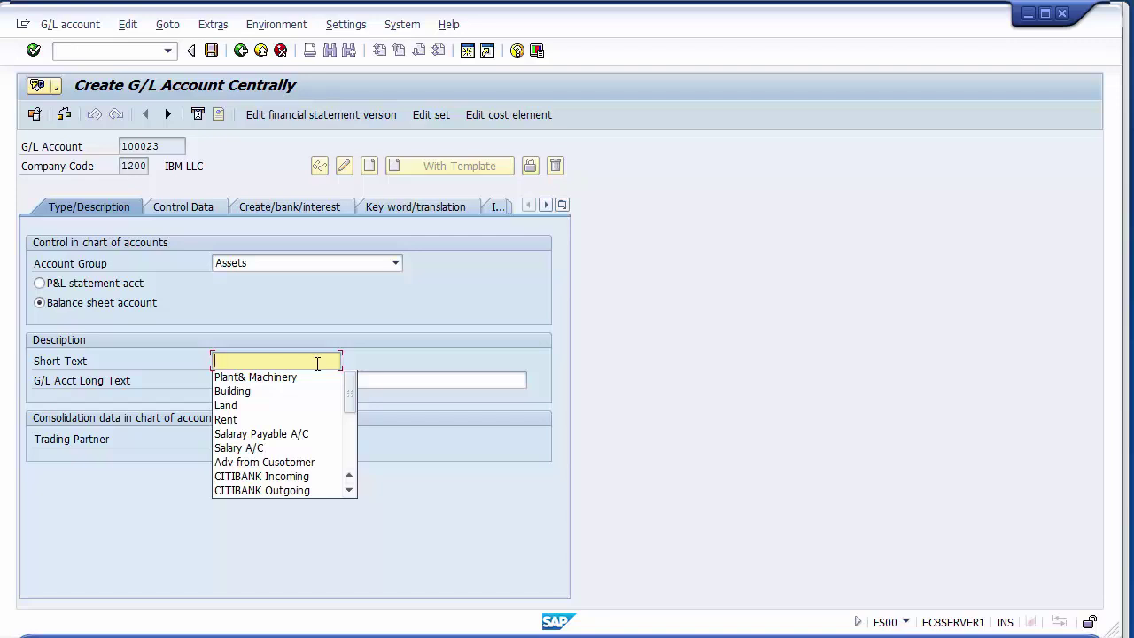
type("Furni")
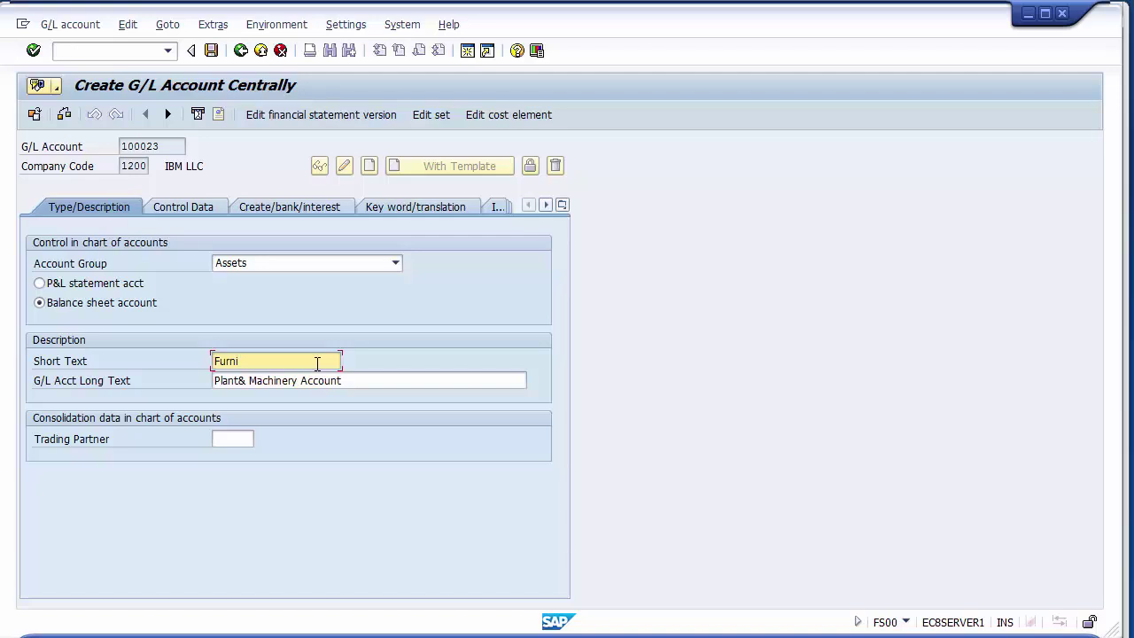
type("ture")
Replace the copied long text of G/L account 100023 with Furniture & Fixtures Account.
left_click(350, 381)
key("BackSpace")
key("BackSpace")
key("BackSpace")
key("BackSpace")
key("BackSpace")
key("BackSpace")
key("BackSpace")
key("BackSpace")
key("BackSpace")
key("BackSpace")
key("BackSpace")
key("BackSpace")
key("BackSpace")
key("BackSpace")
key("BackSpace")
key("BackSpace")
key("BackSpace")
key("BackSpace")
key("BackSpace")
key("BackSpace")
key("BackSpace")
key("BackSpace")
key("BackSpace")
key("BackSpace")
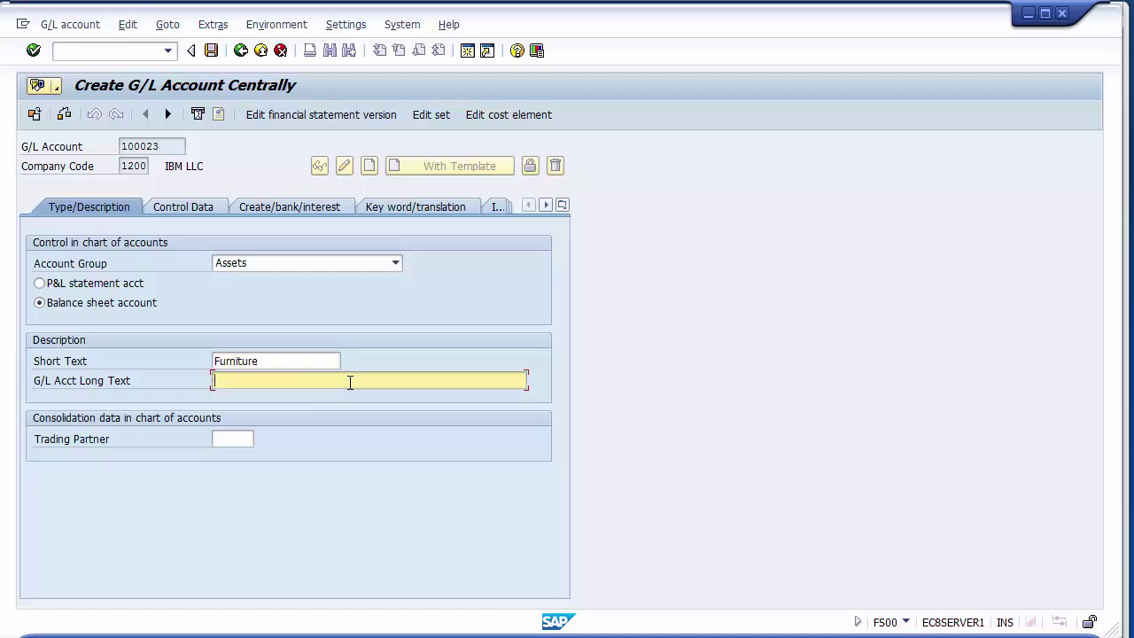
type("Furniture & Fisturesx")
key("Delete")
key("End")
type("Account")
Review the control data and field status group copied into G/L account 100023, and save the account despite the warning.
left_click(175, 208)
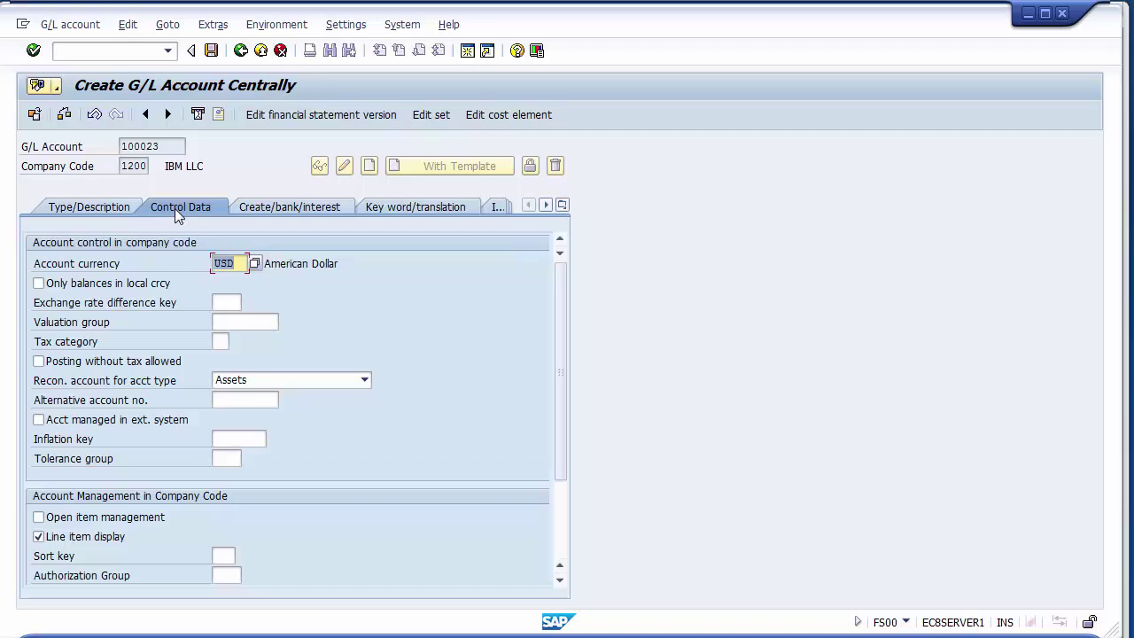
left_click(302, 206)
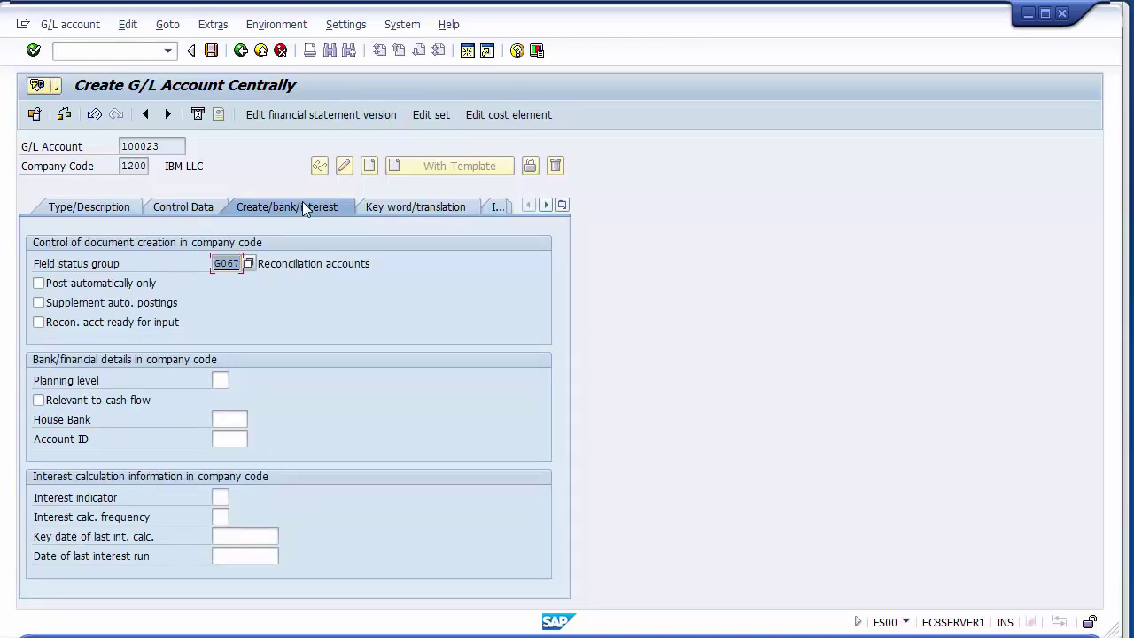
left_click(214, 53)
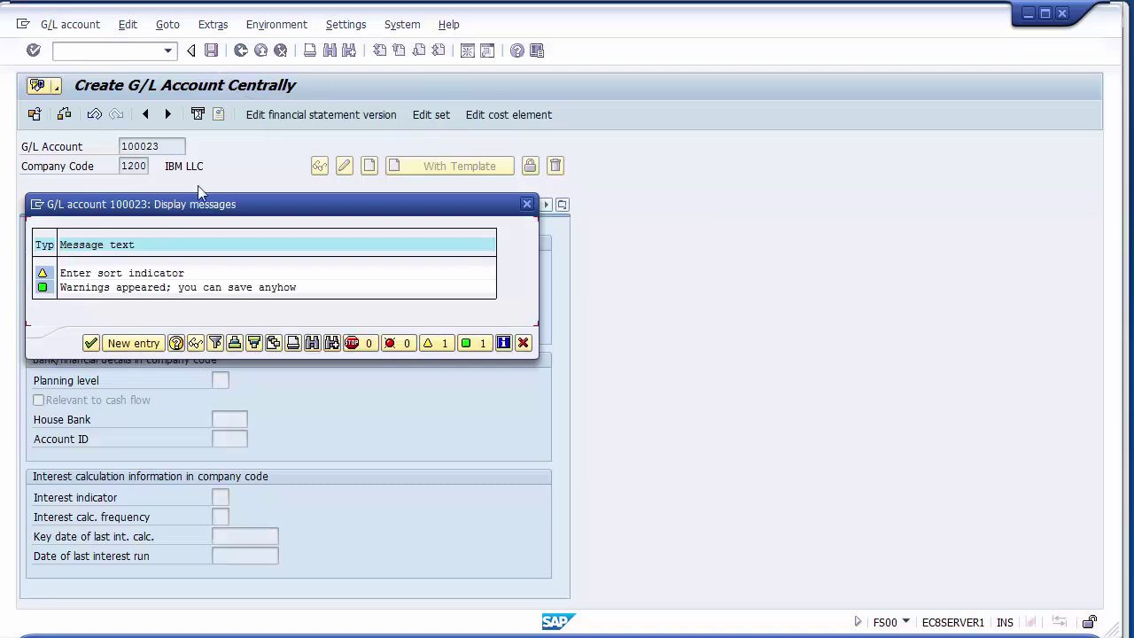
left_click(90, 342)
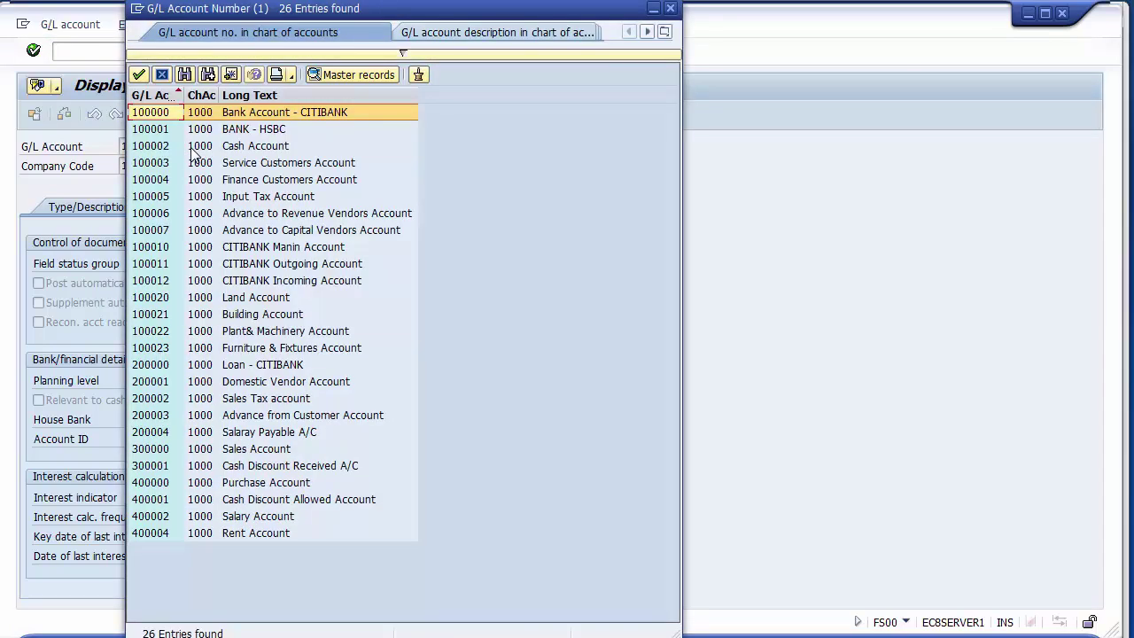
Examine the asset accounts from 100020 Land Account to 100023 Furniture & Fixtures Account in the G/L account number list.
left_click(159, 301)
key("Down")
key("Down")
key("Down")
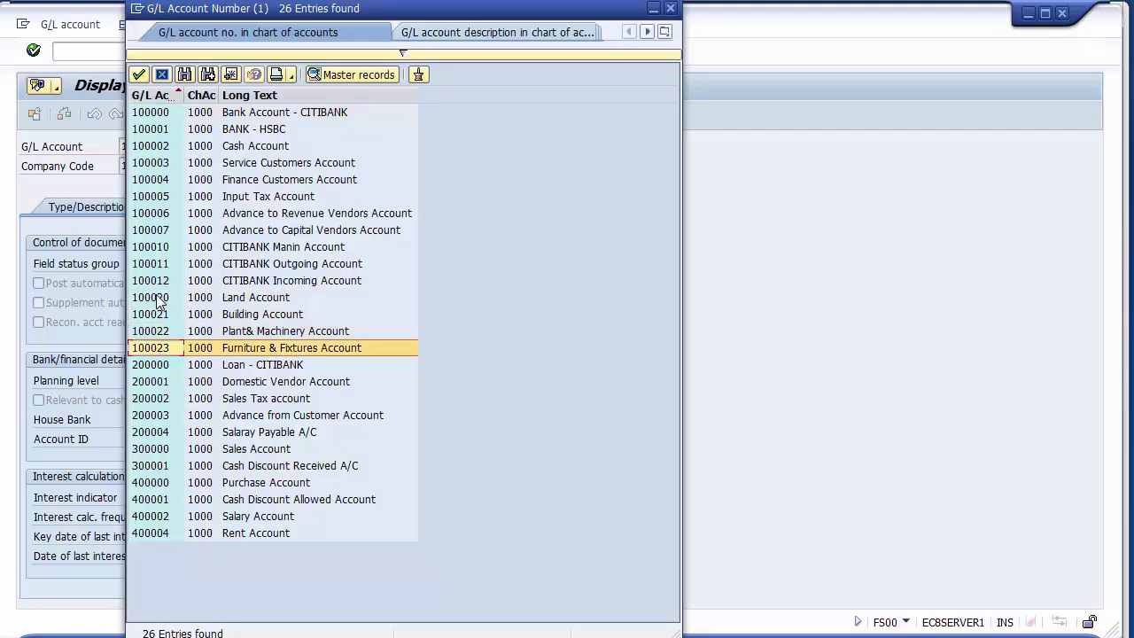
key("Up")
key("Up")
key("Up")
key("Up")
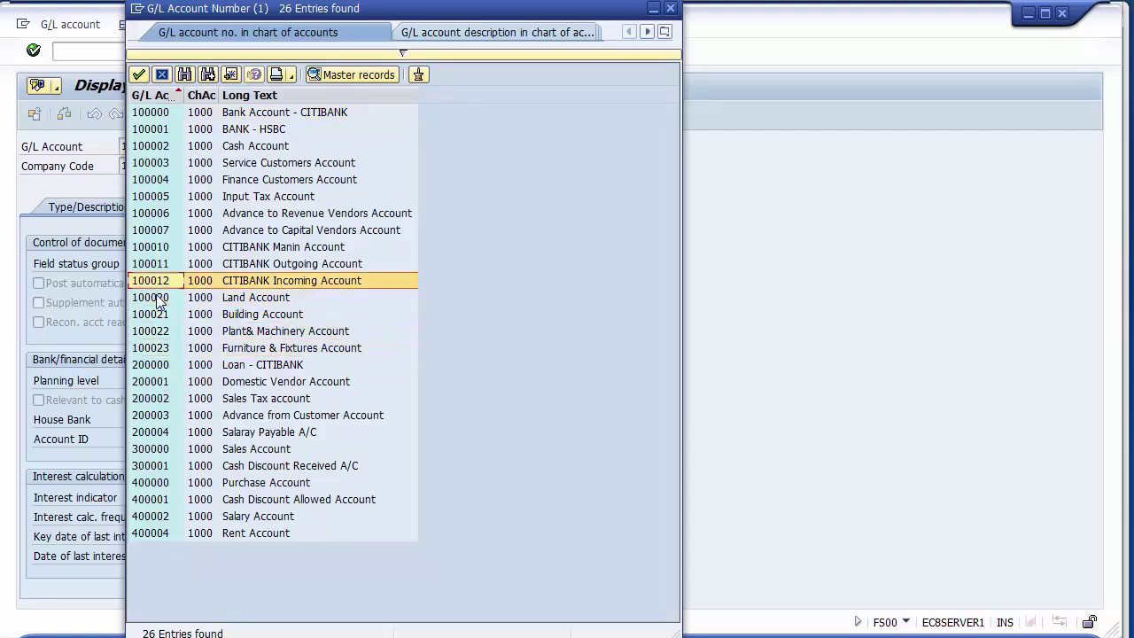
left_click(289, 302)
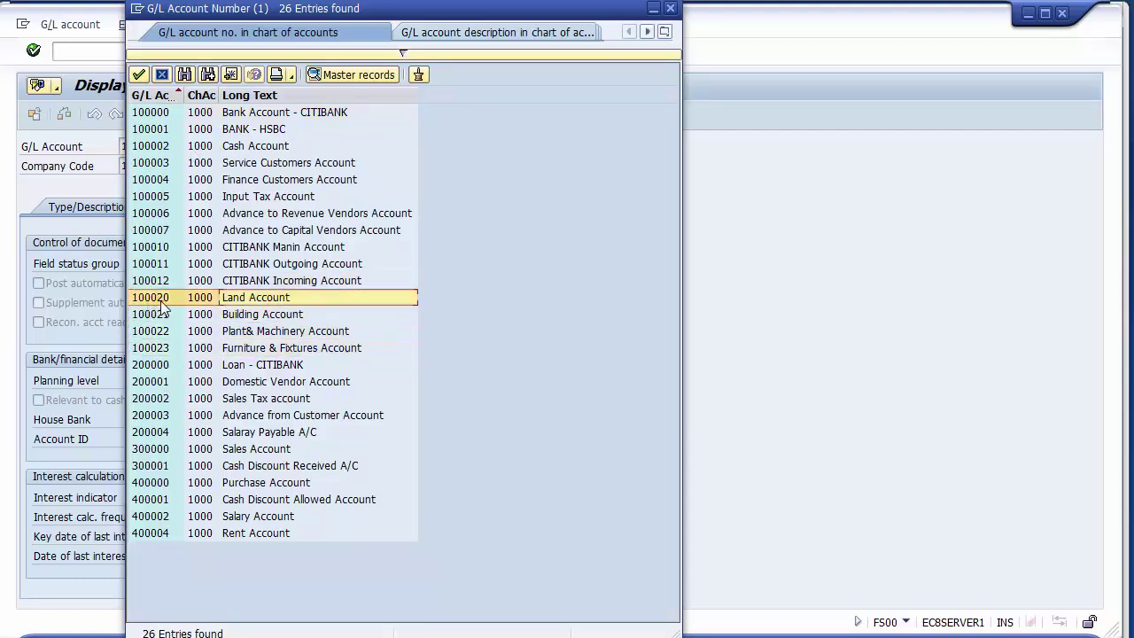
key("Down")
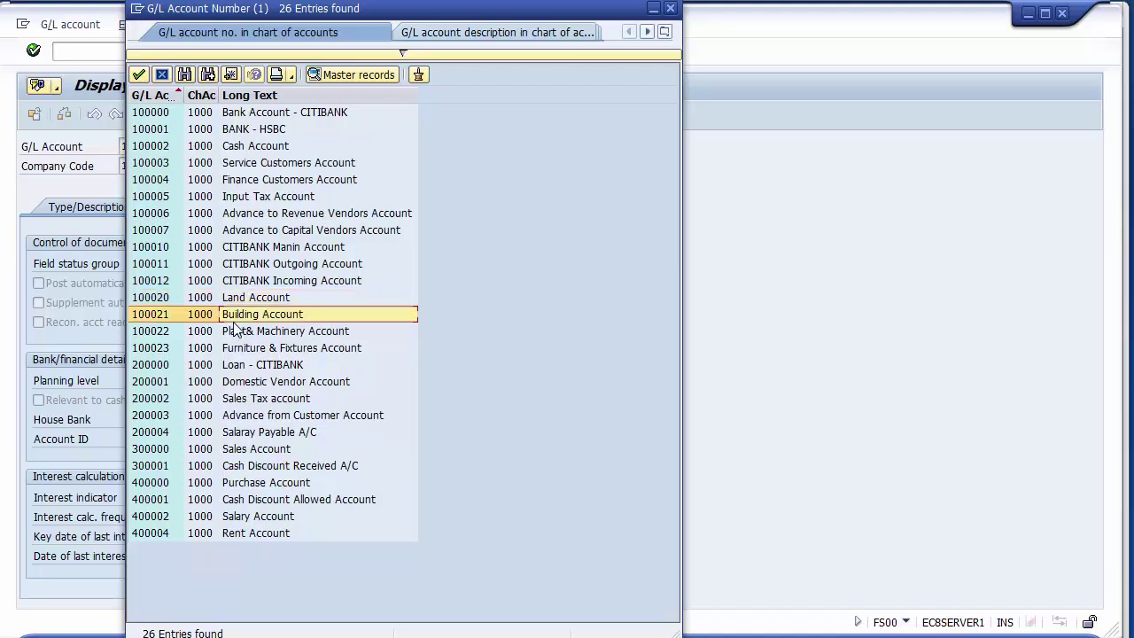
key("Down")
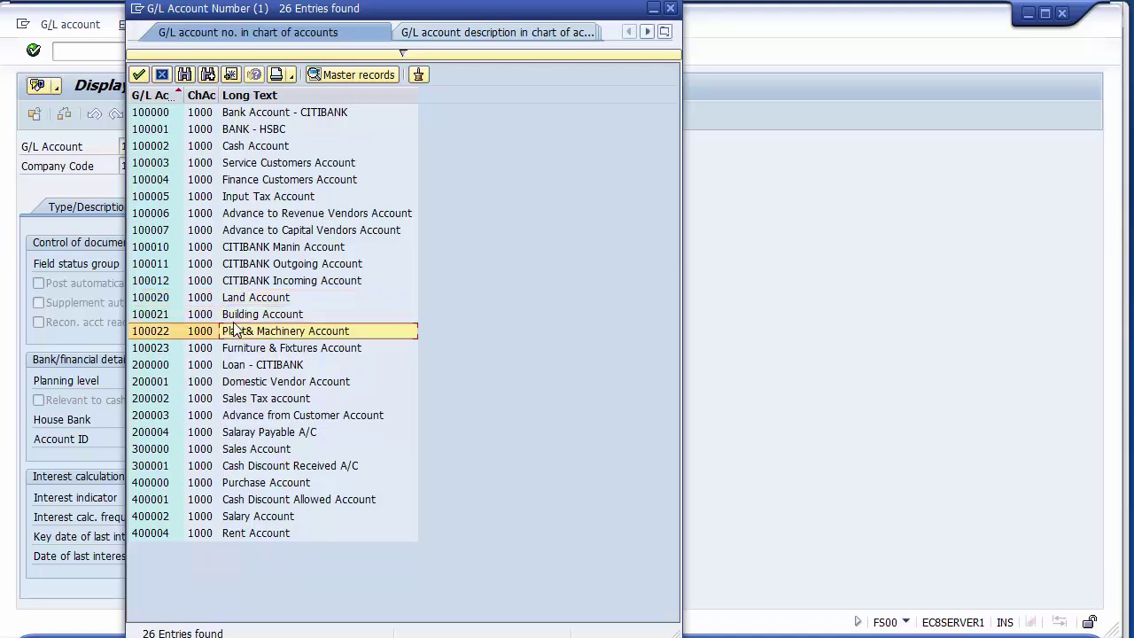
key("Down")
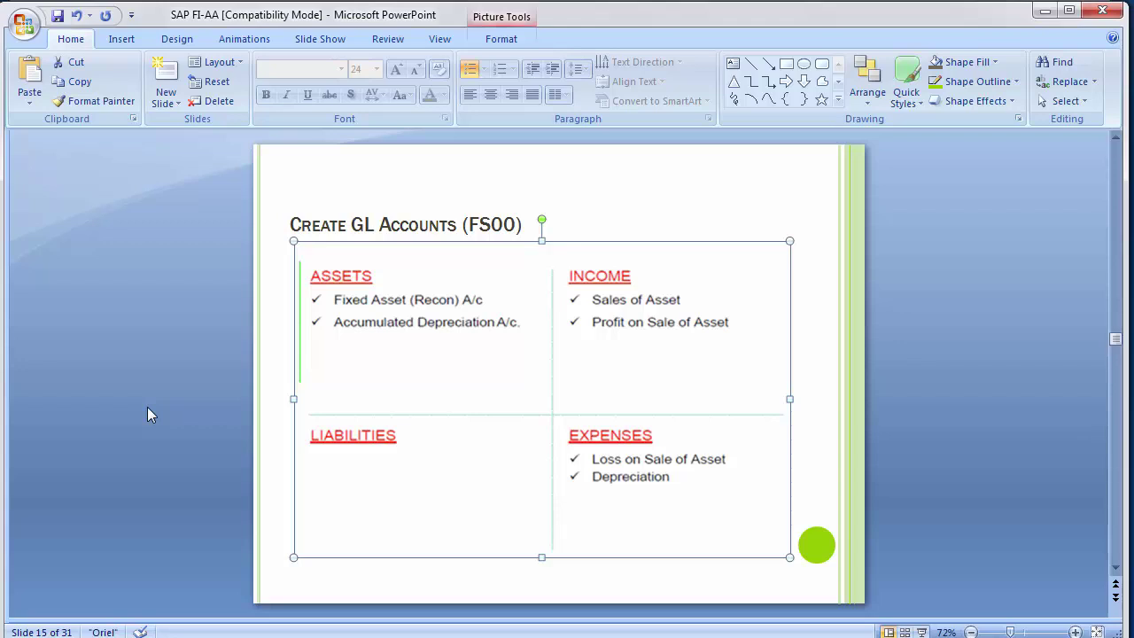
Check the Create GL Accounts slide in PowerPoint, switch back to SAP Easy Access and open transaction FS00.
key("alt+Tab")
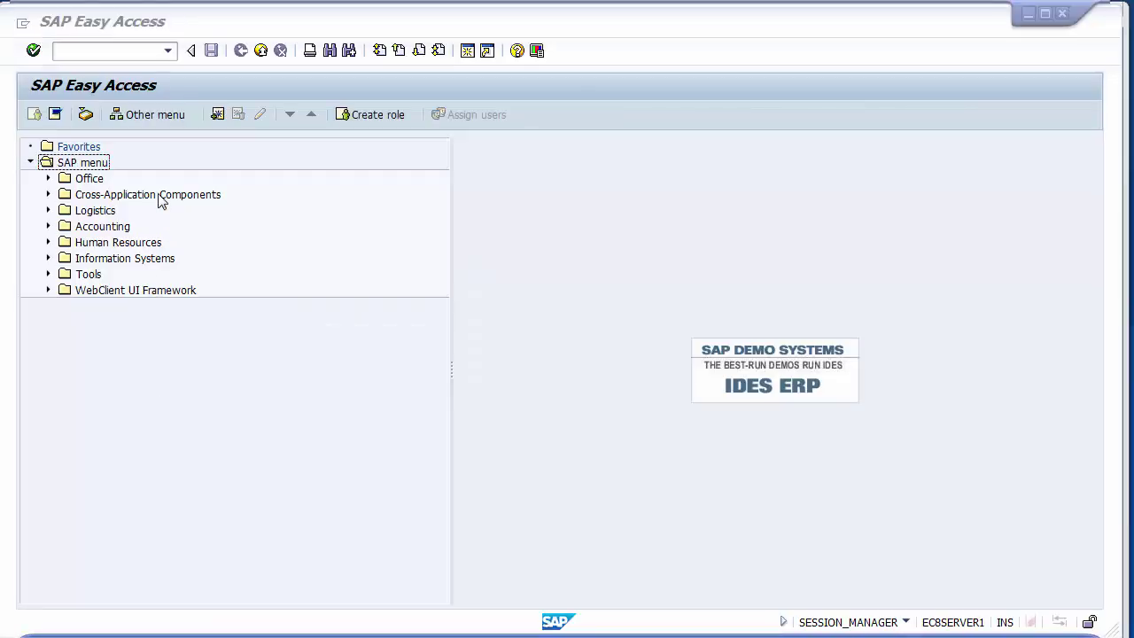
key("alt+Tab")
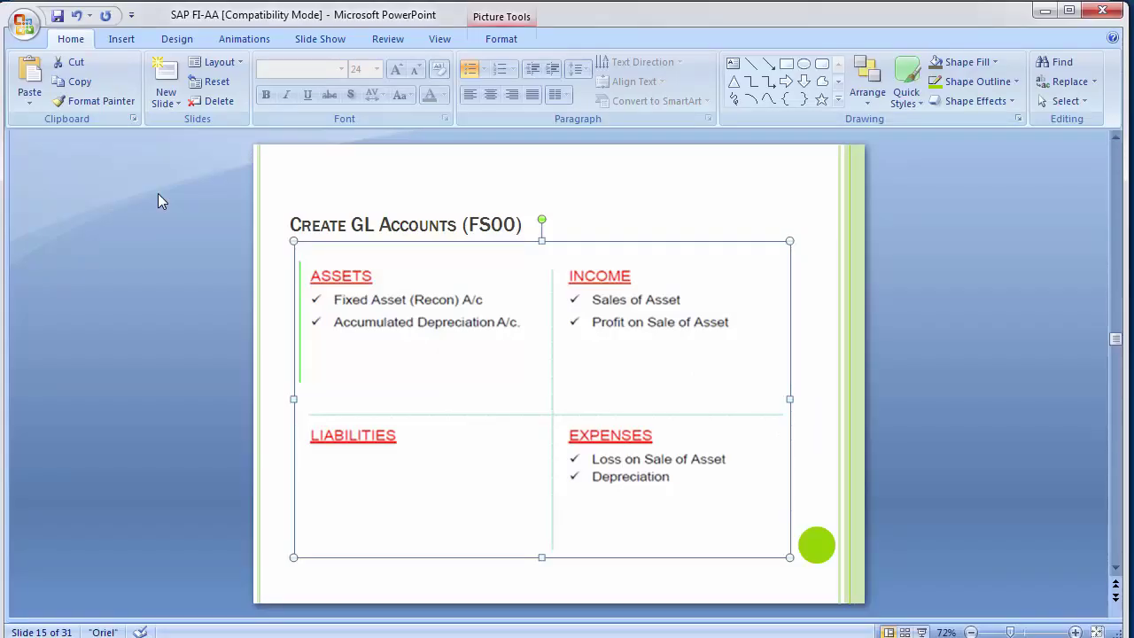
key("alt+Tab")
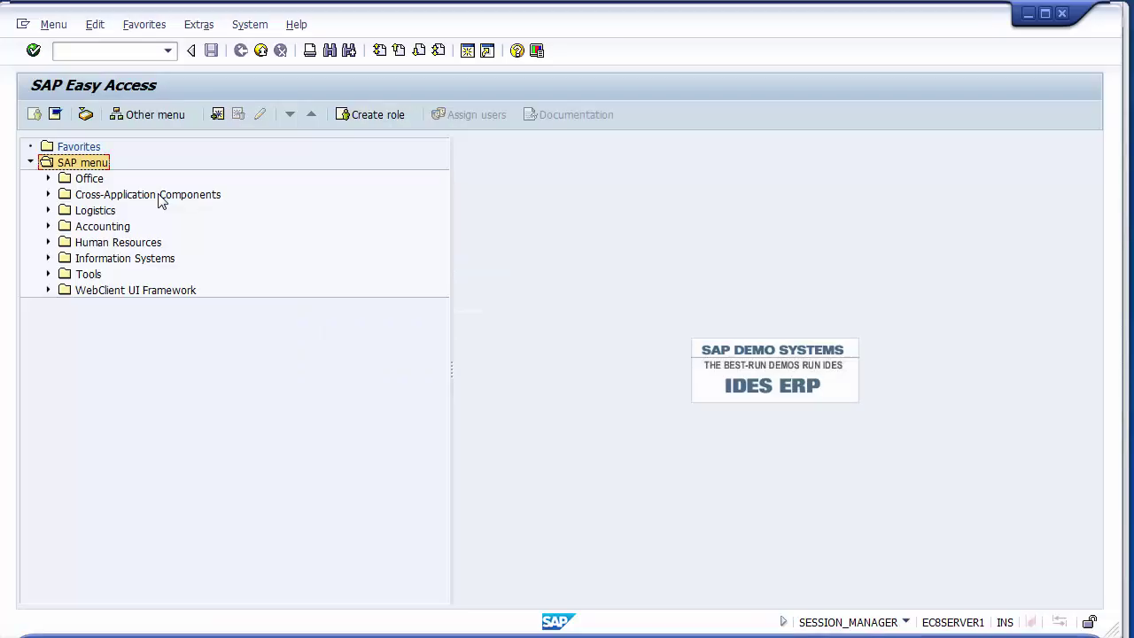
left_click(78, 50)
type("su01")
key("Return")
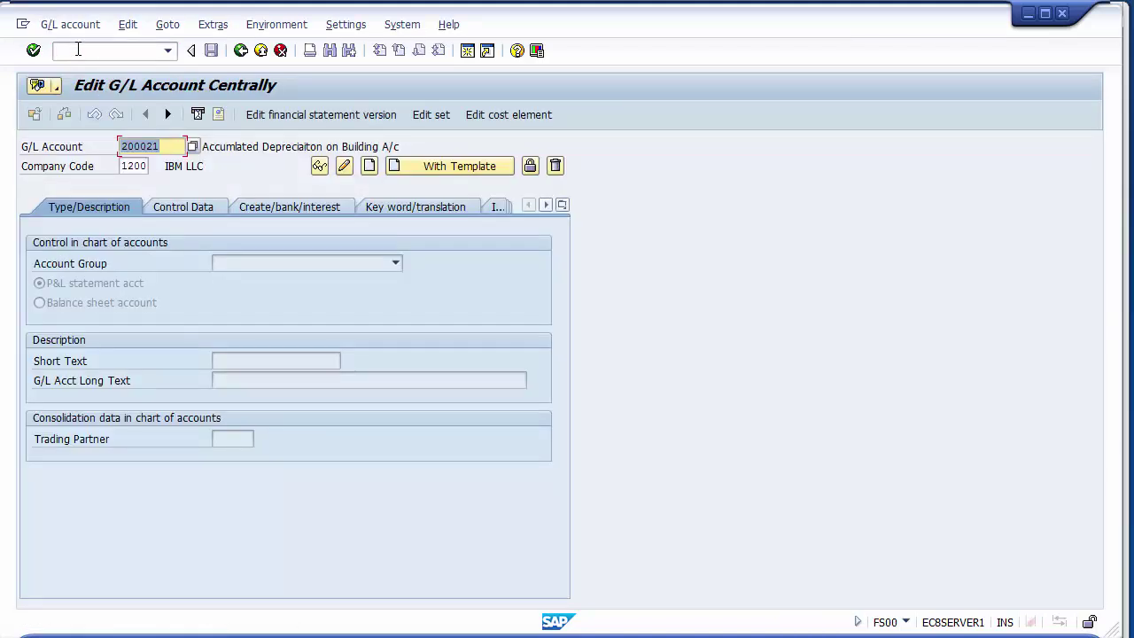
Display the master data of G/L account 100023 in company code 1200.
key("BackSpace")
key("Down")
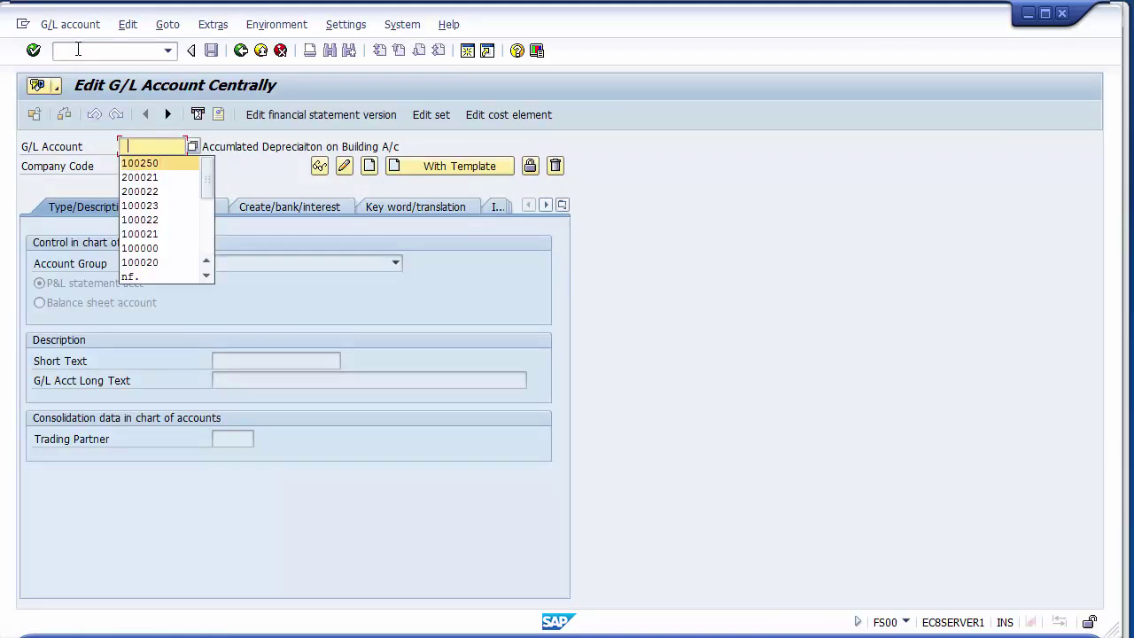
key("Down")
key("Down")
key("Down")
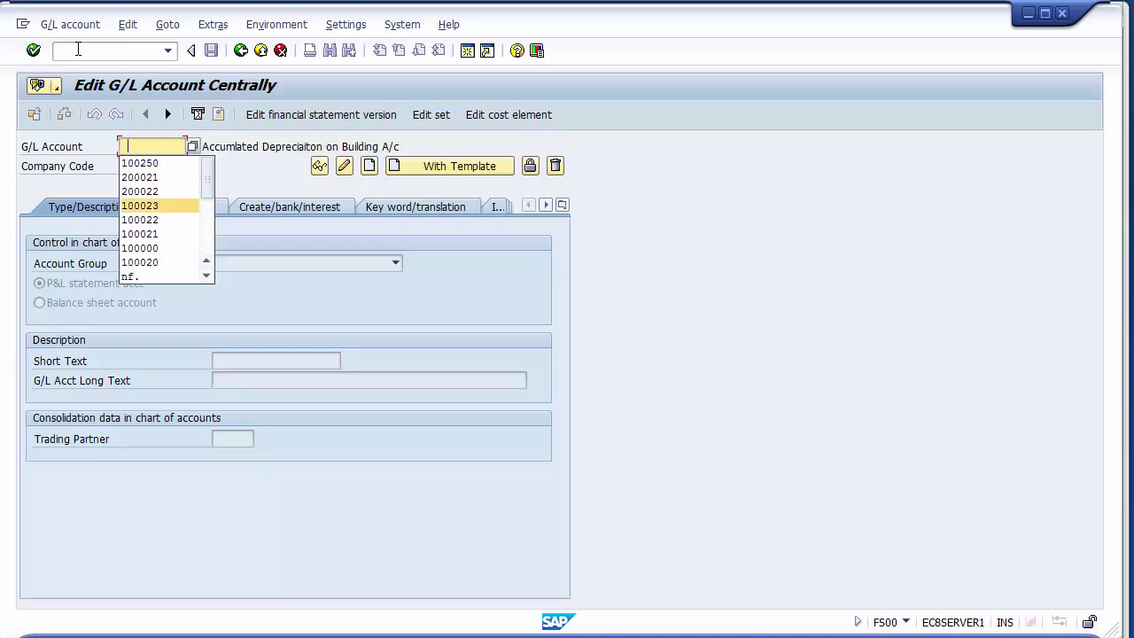
key("Return")
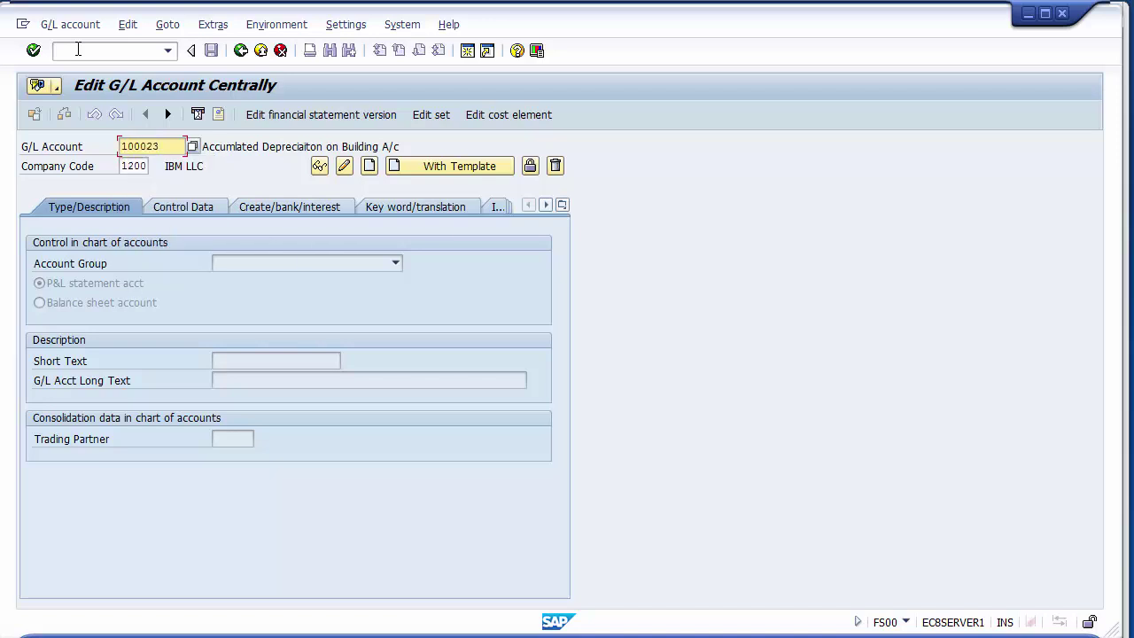
key("Return")
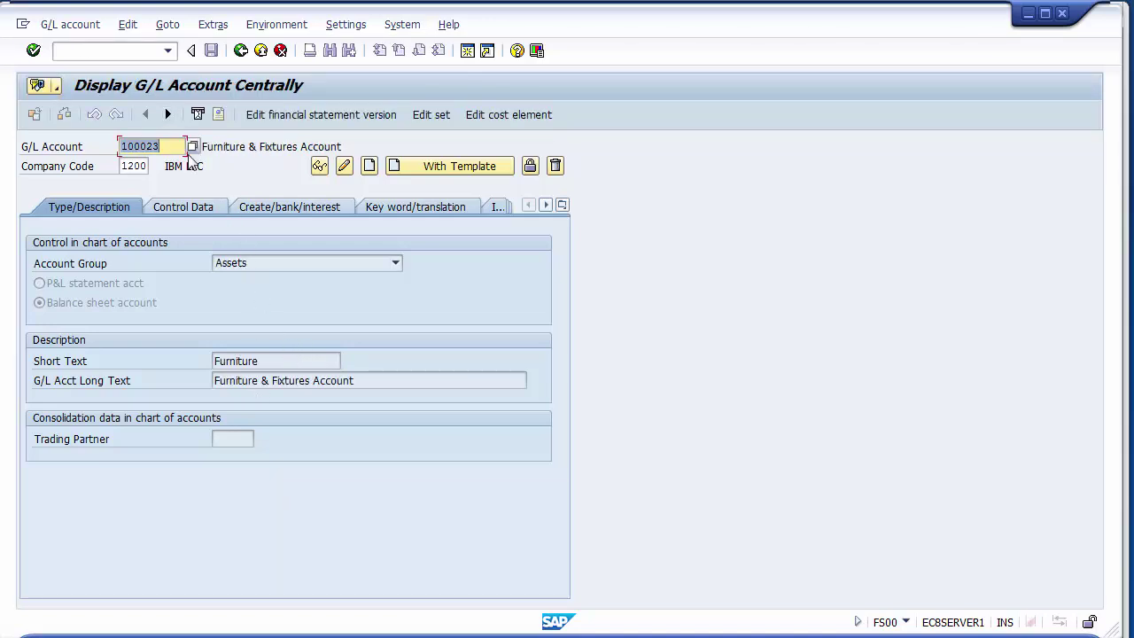
Change the G/L account number to 100030 and look that account up in company code 1200.
left_click(182, 142)
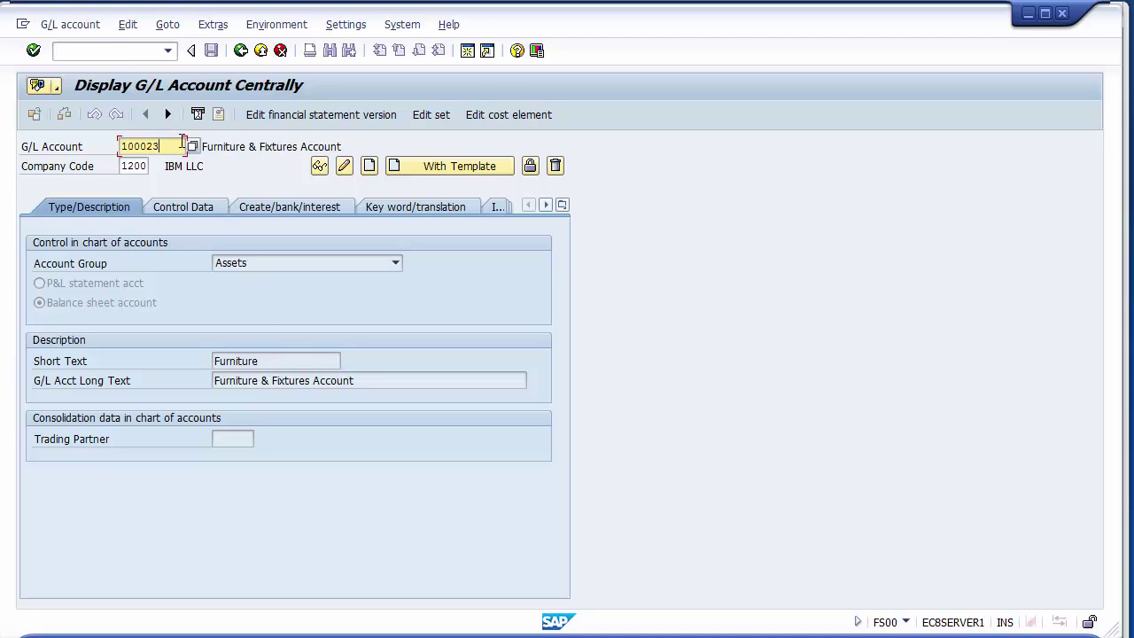
key("BackSpace")
key("BackSpace")
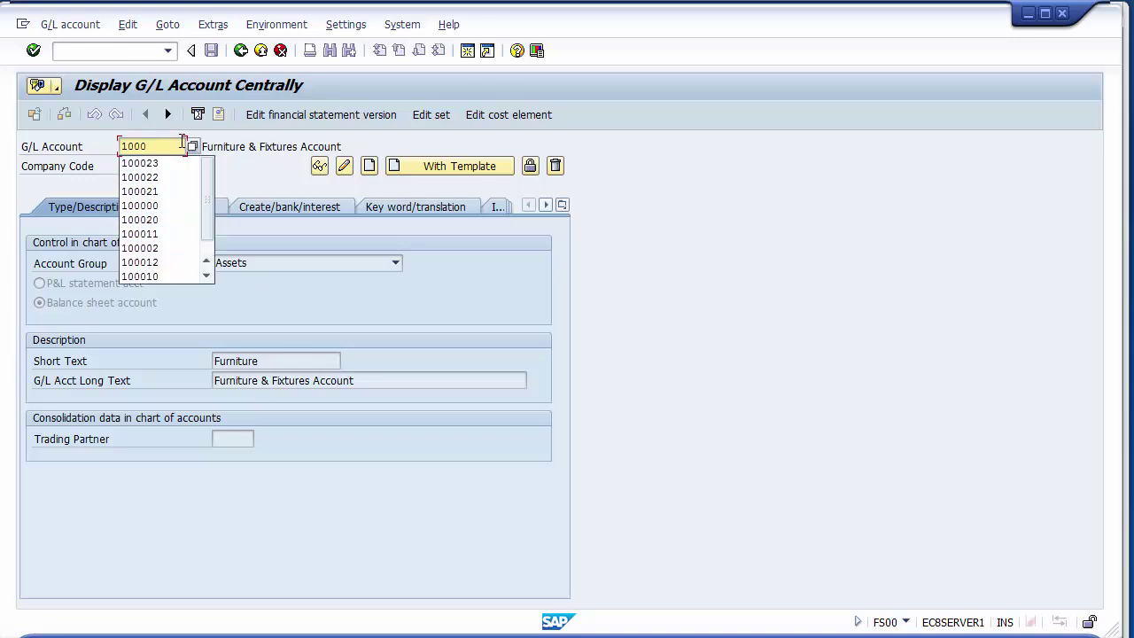
type("30")
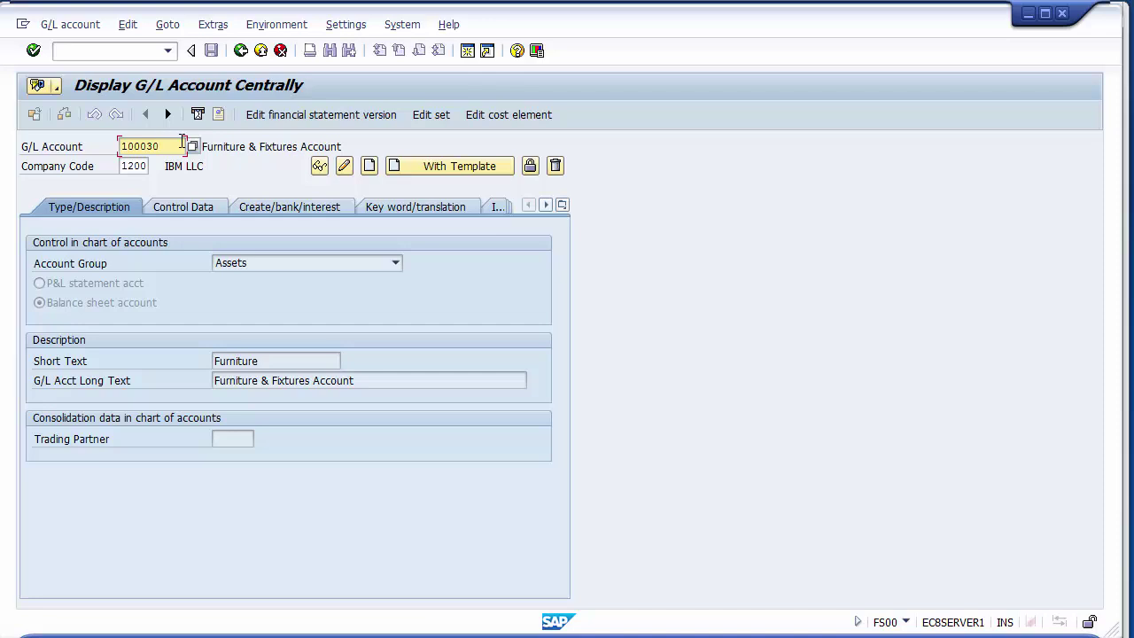
key("Return")
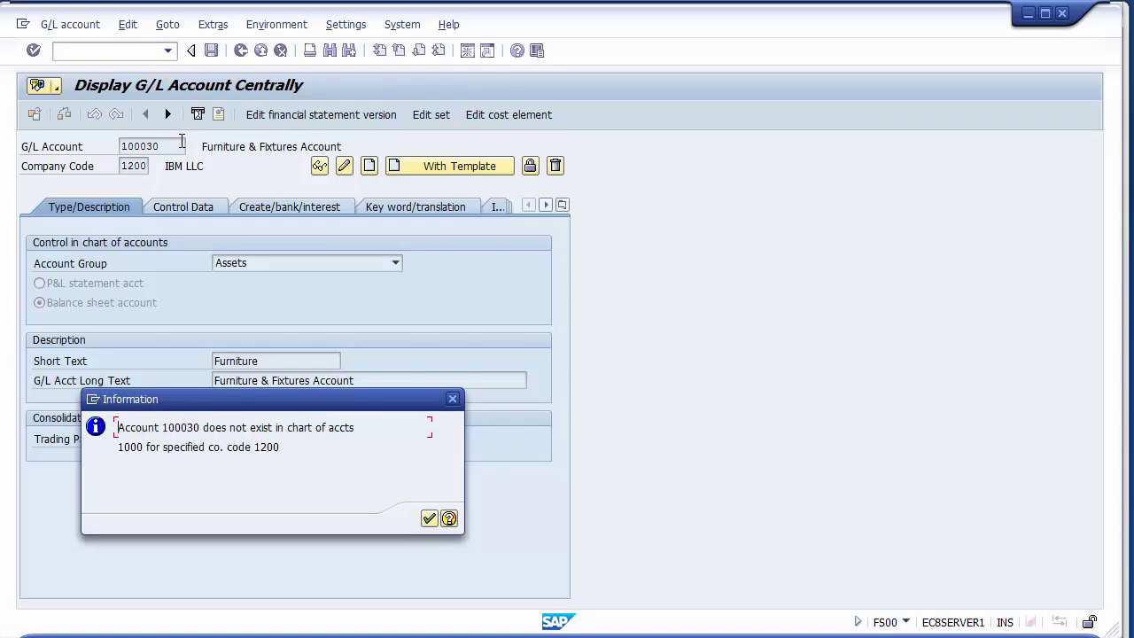
Start creating G/L account 100031 in company code 1200 with account group Assets, as a balance sheet account.
left_click(429, 518)
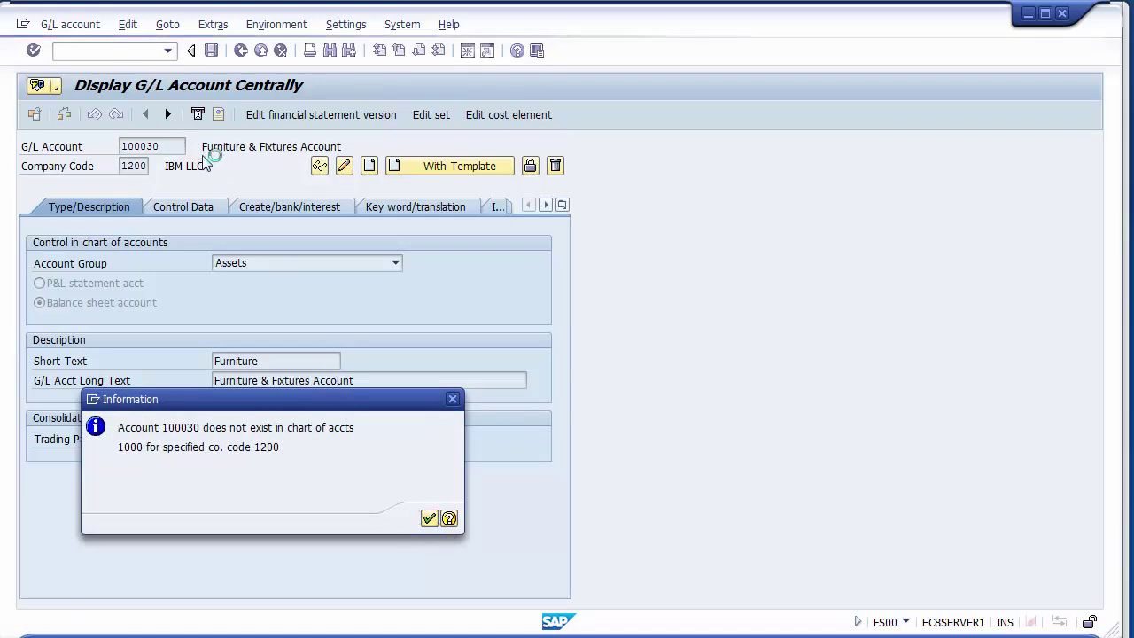
left_click(178, 146)
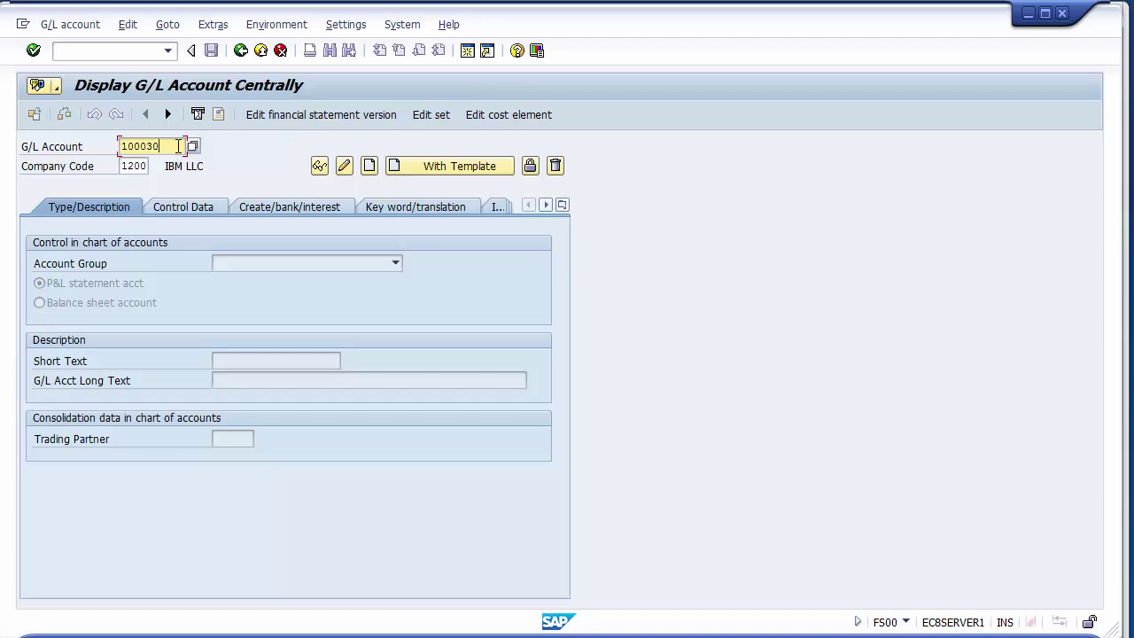
key("BackSpace")
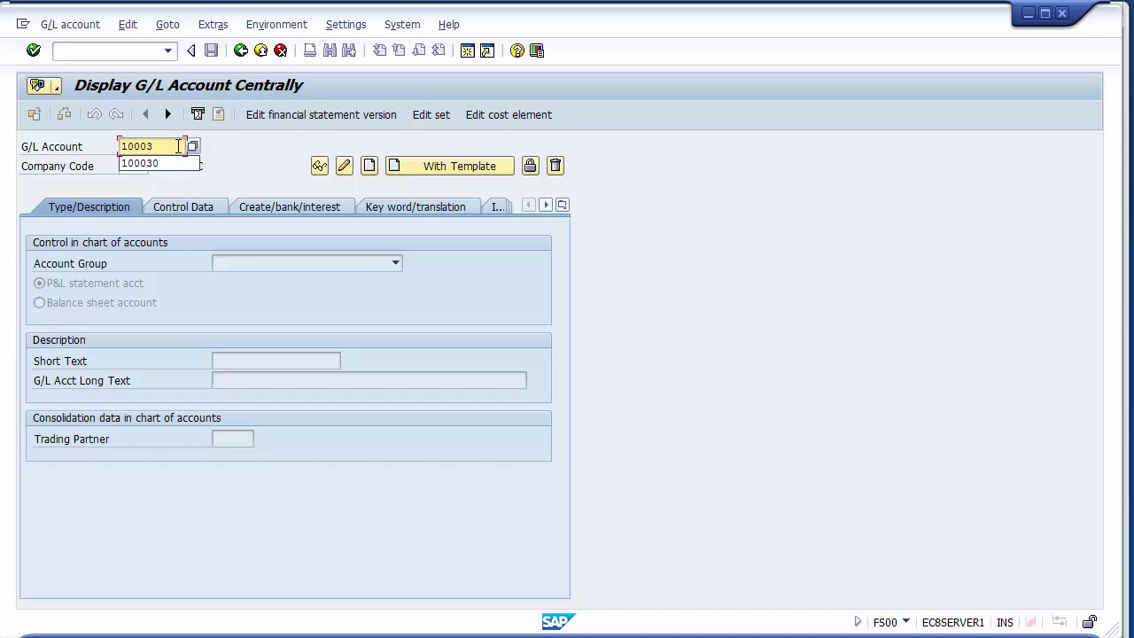
type("1")
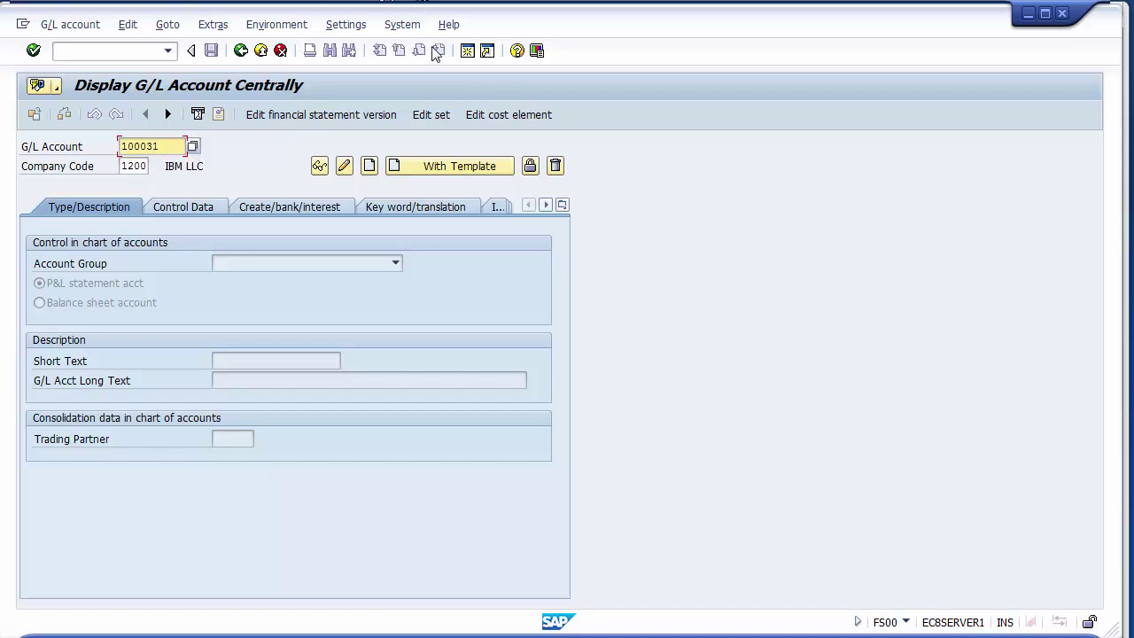
left_click(370, 165)
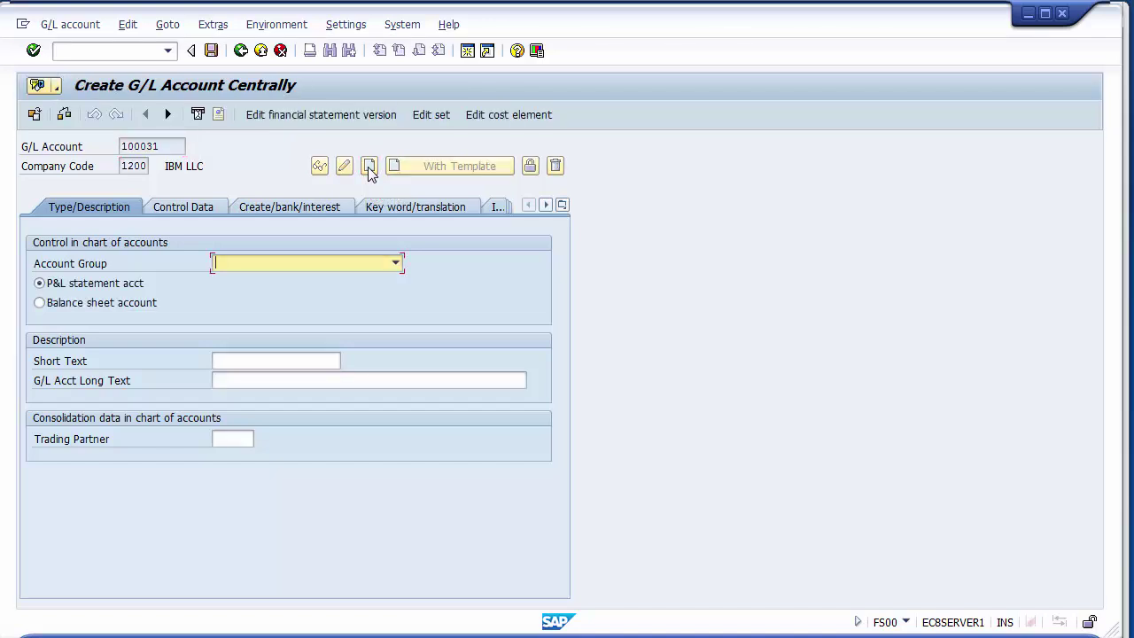
left_click(276, 264)
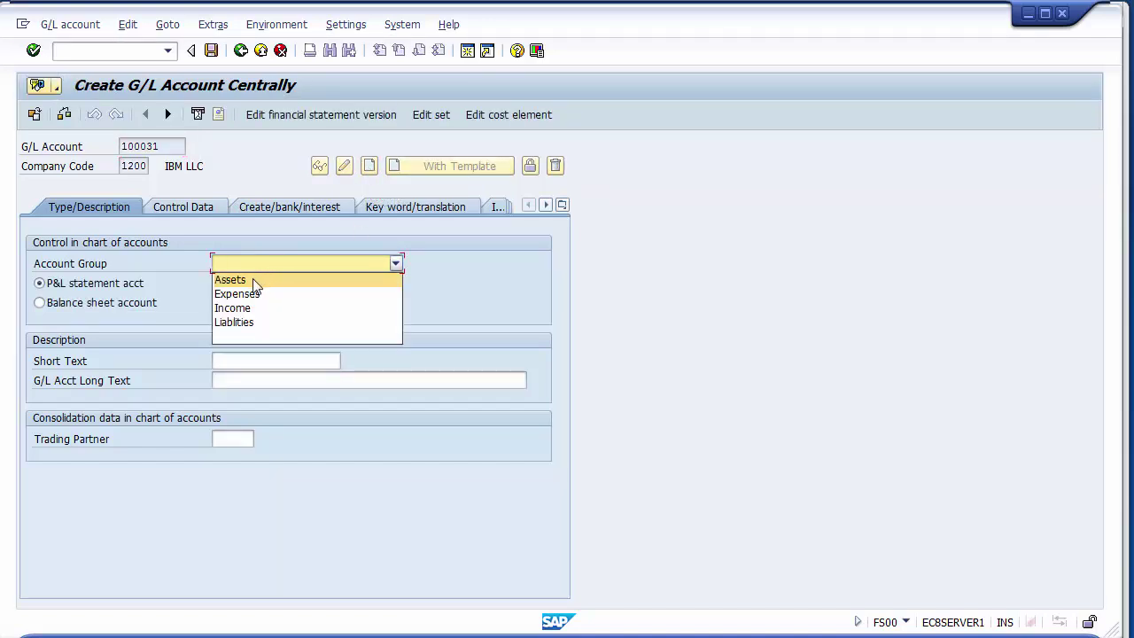
left_click(254, 281)
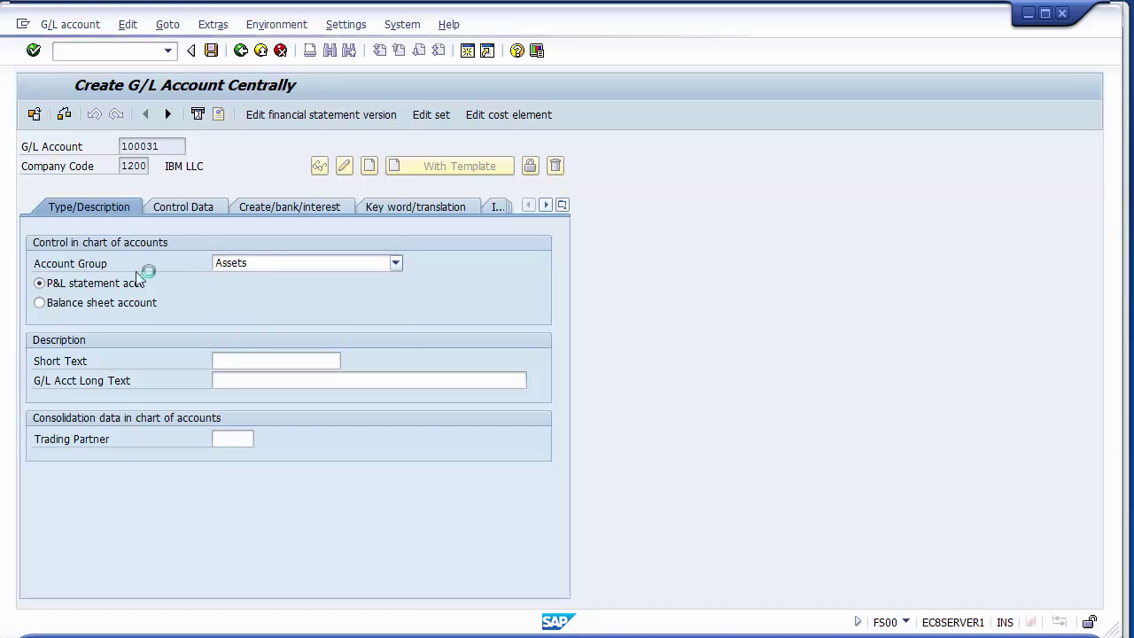
left_click(77, 304)
Describe account 100031 with short text "Acc. Dep. Building" and long text "Accumlated Depreciaiton on Building A/c".
left_click(244, 361)
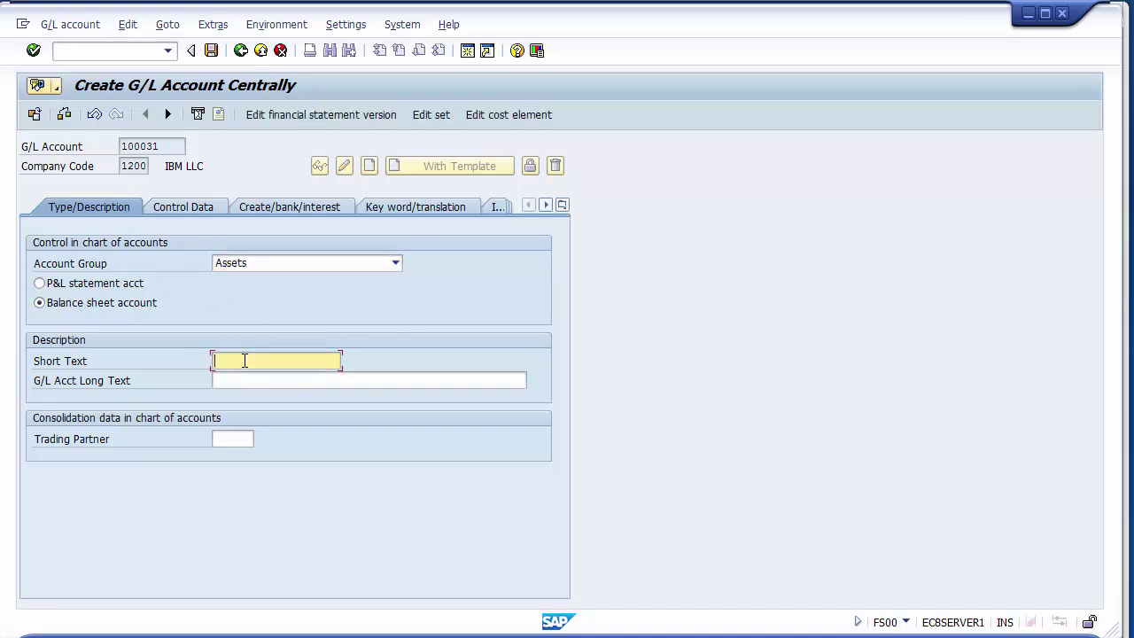
left_click(245, 361)
key("Down")
key("Down")
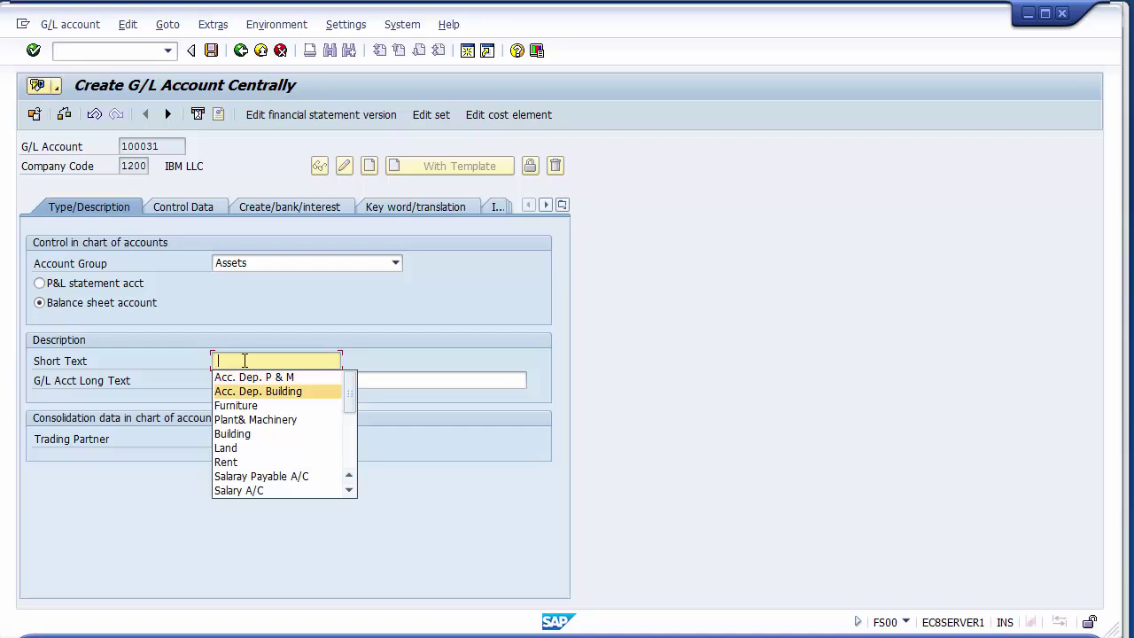
key("Return")
key("Tab")
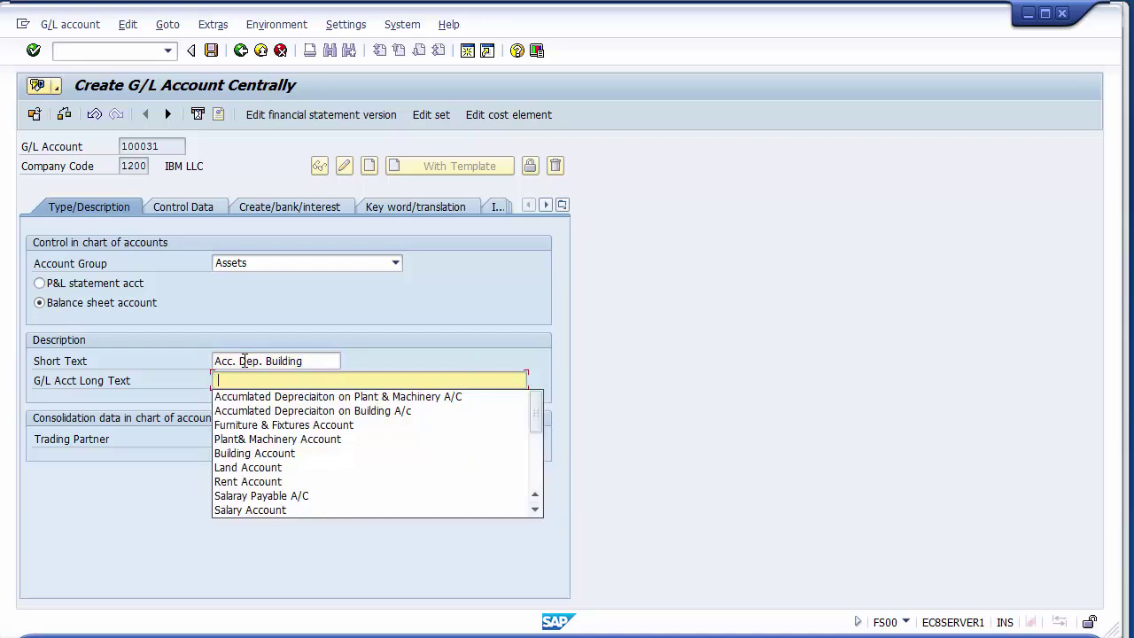
key("Down")
key("Down")
key("Return")
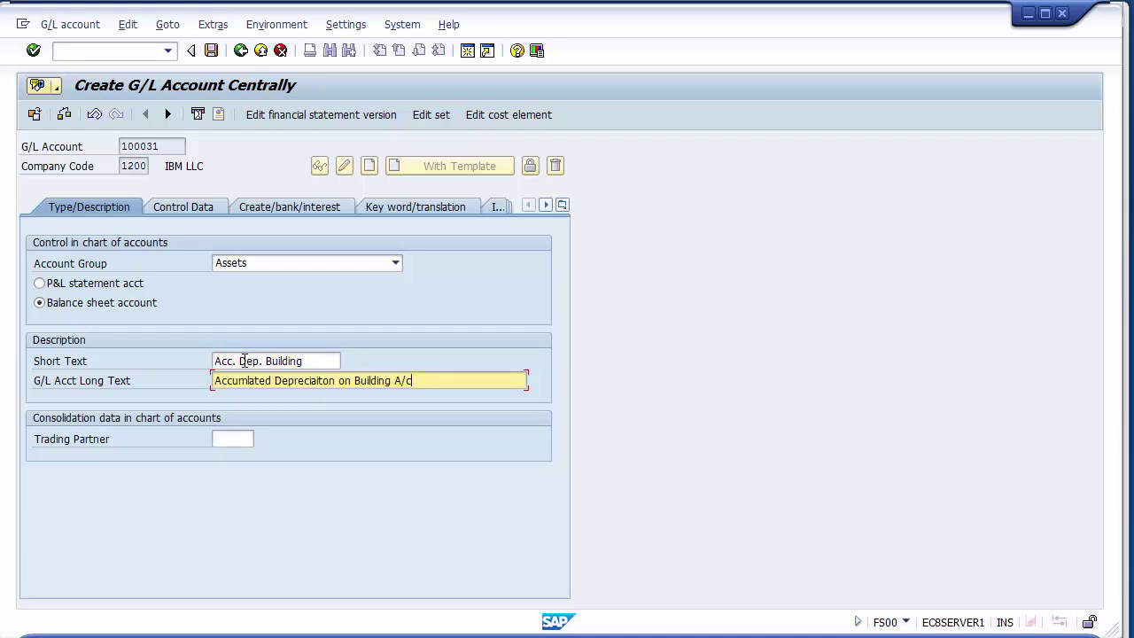
Make account 100031 a reconciliation account for account type Assets and enable line item display.
left_click(181, 206)
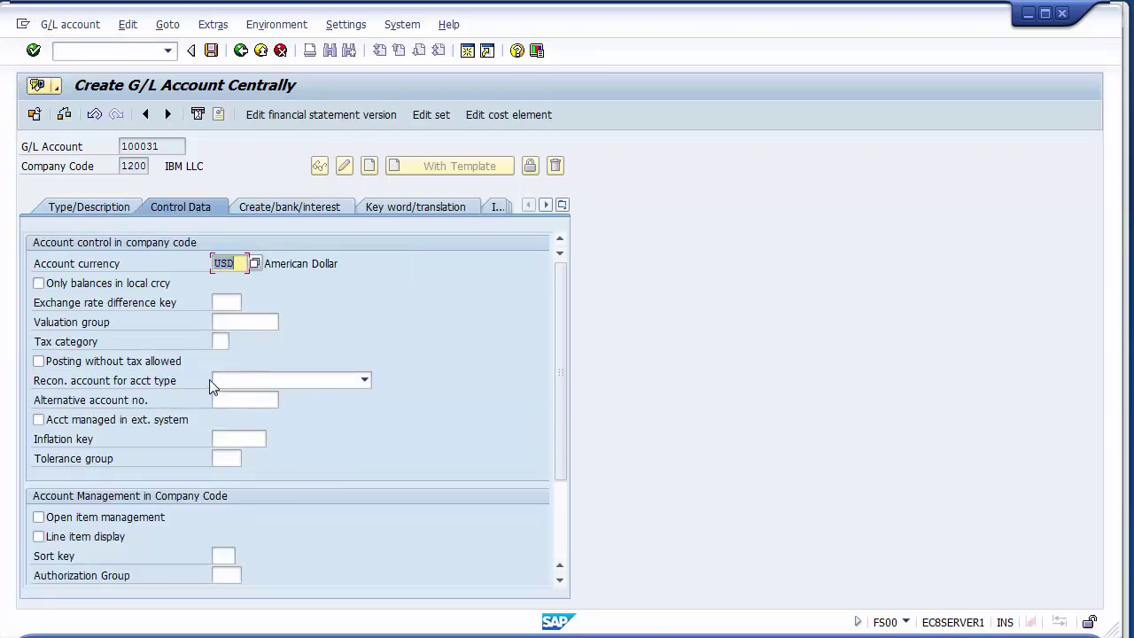
left_click(218, 380)
left_click(223, 396)
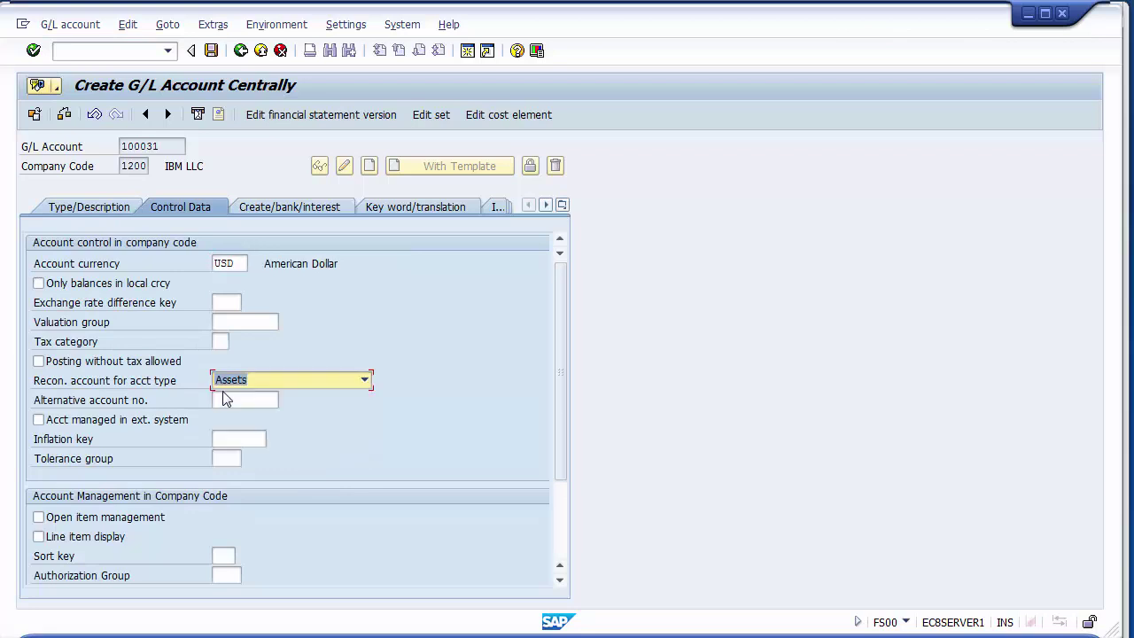
left_click(85, 536)
Assign field status group G067 to account 100031, save it despite warnings and view its description data.
left_click(272, 207)
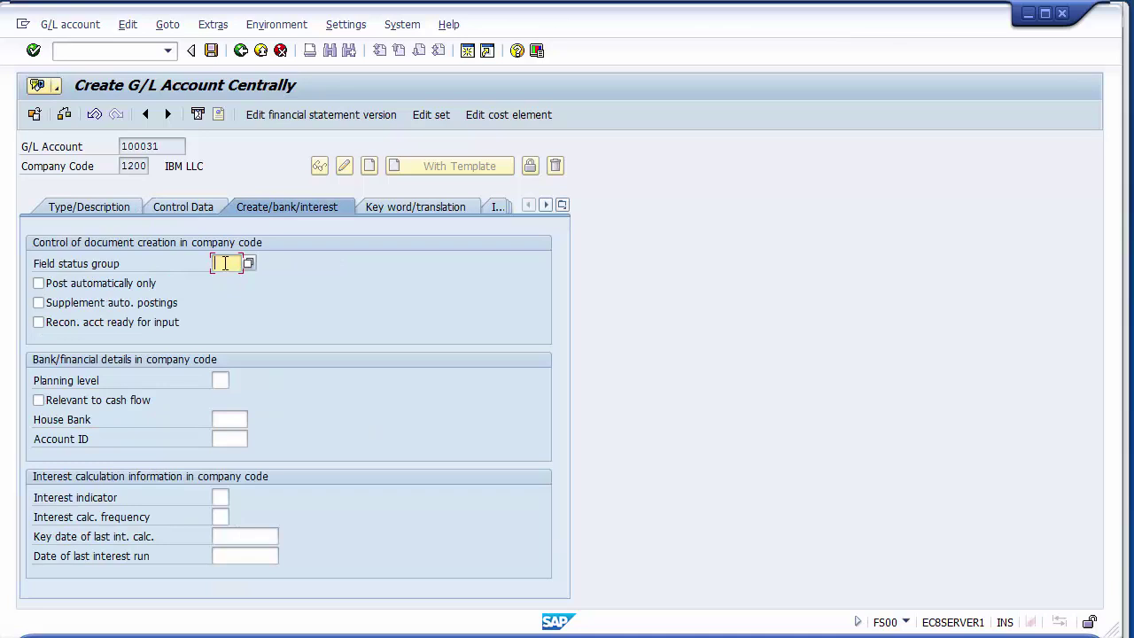
type("g067")
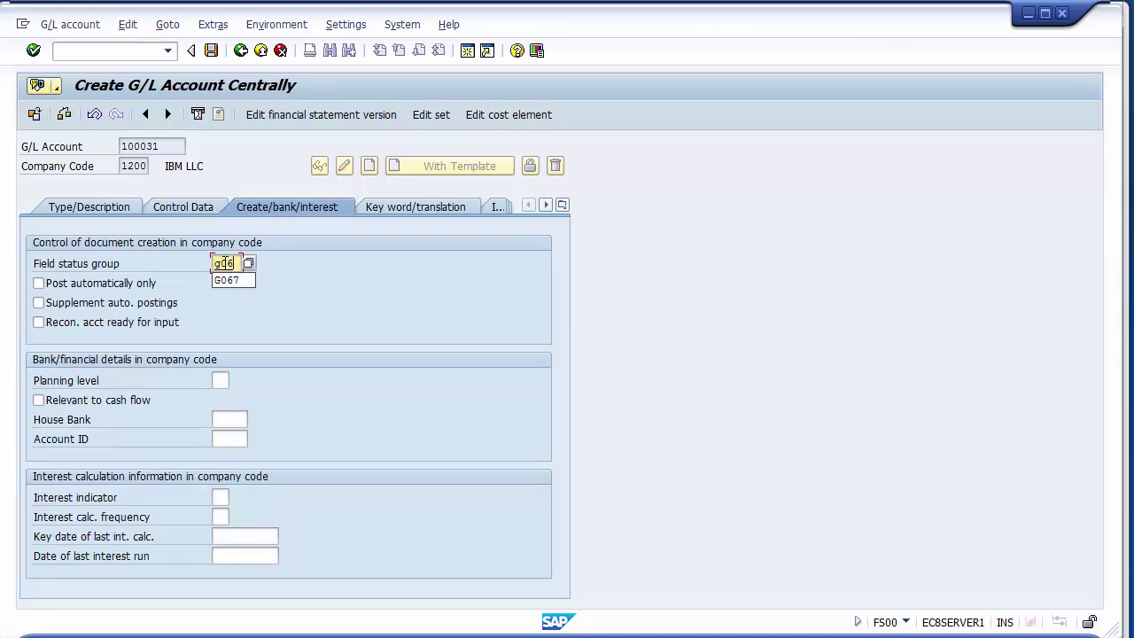
left_click(213, 284)
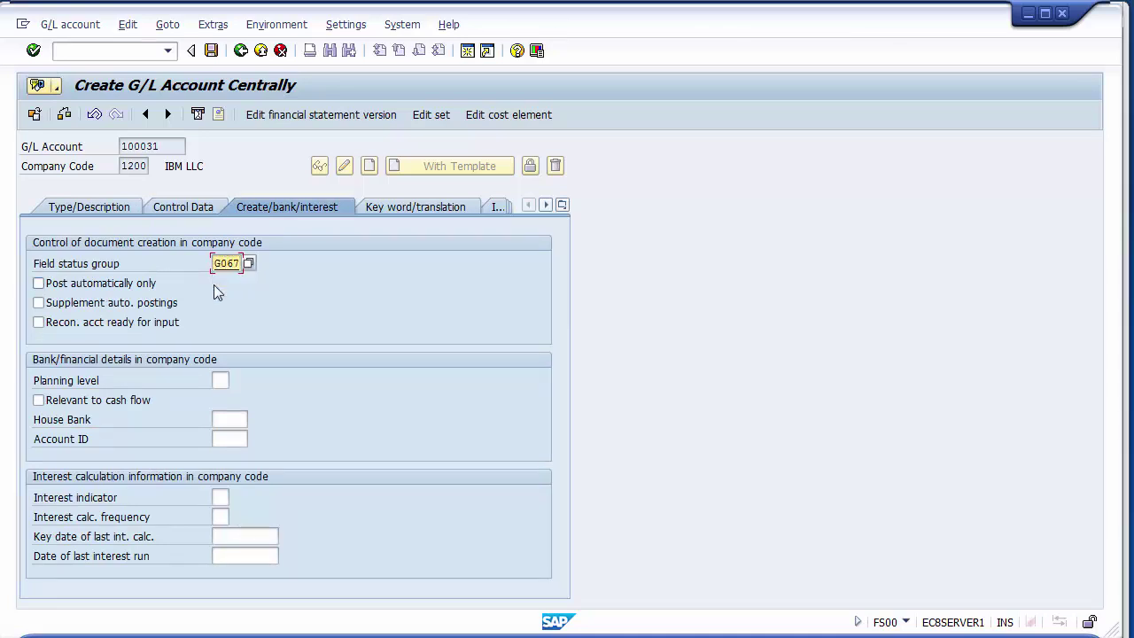
left_click(210, 51)
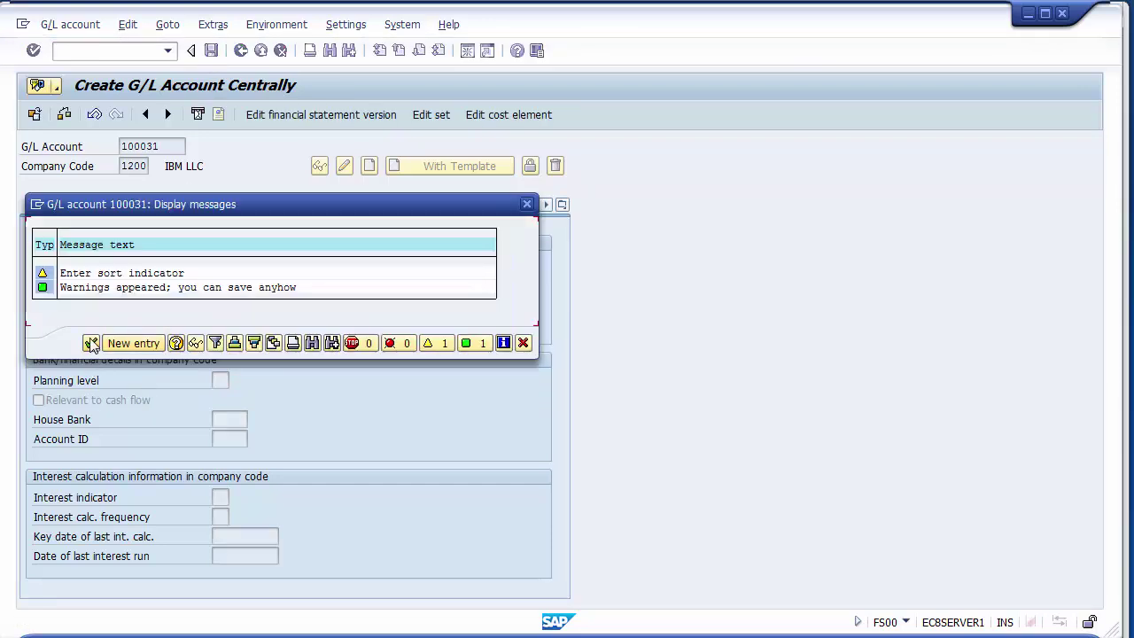
left_click(92, 343)
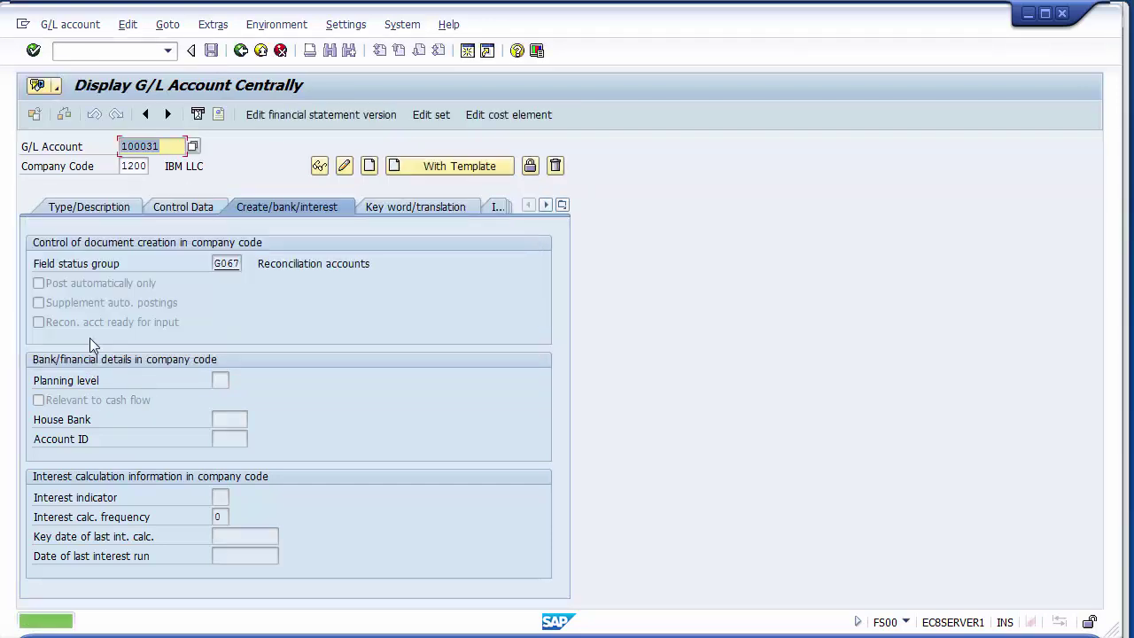
left_click(101, 208)
left_click(336, 386)
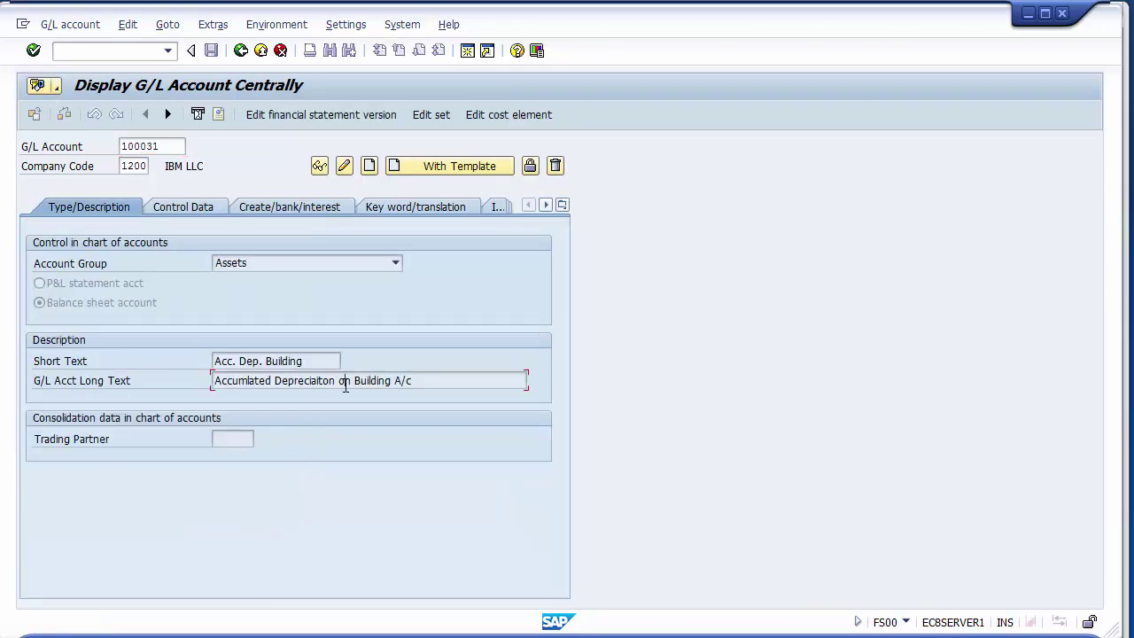
Start creating G/L account 100032 in company code 1200 with account group Assets, as a balance sheet account.
left_click(170, 146)
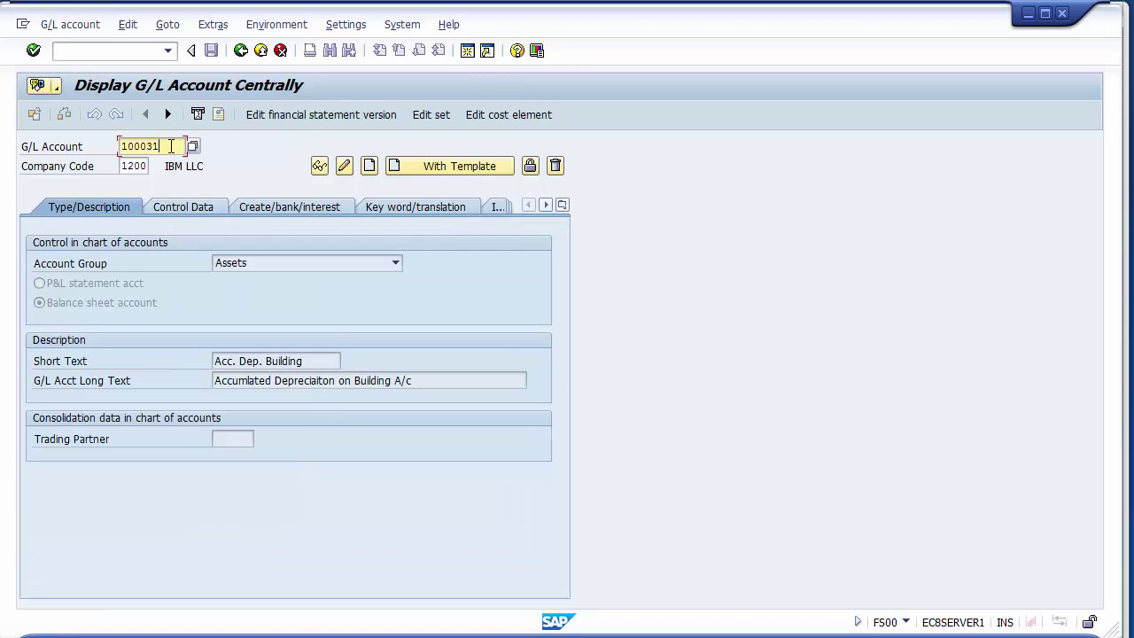
key("BackSpace")
type("2")
left_click(368, 169)
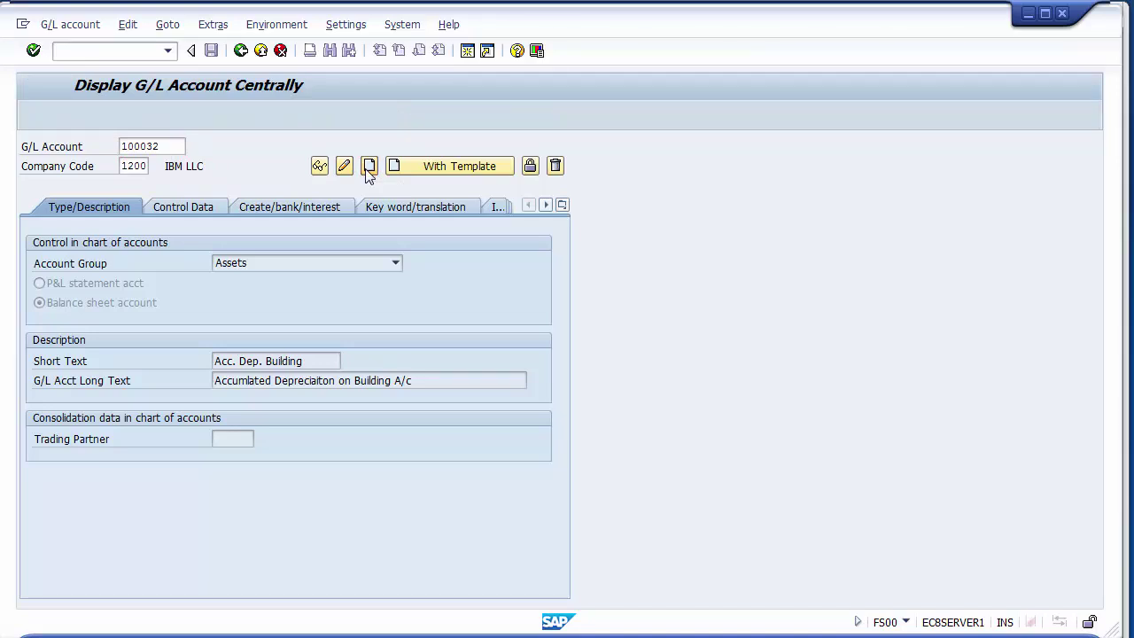
left_click(265, 262)
left_click(251, 277)
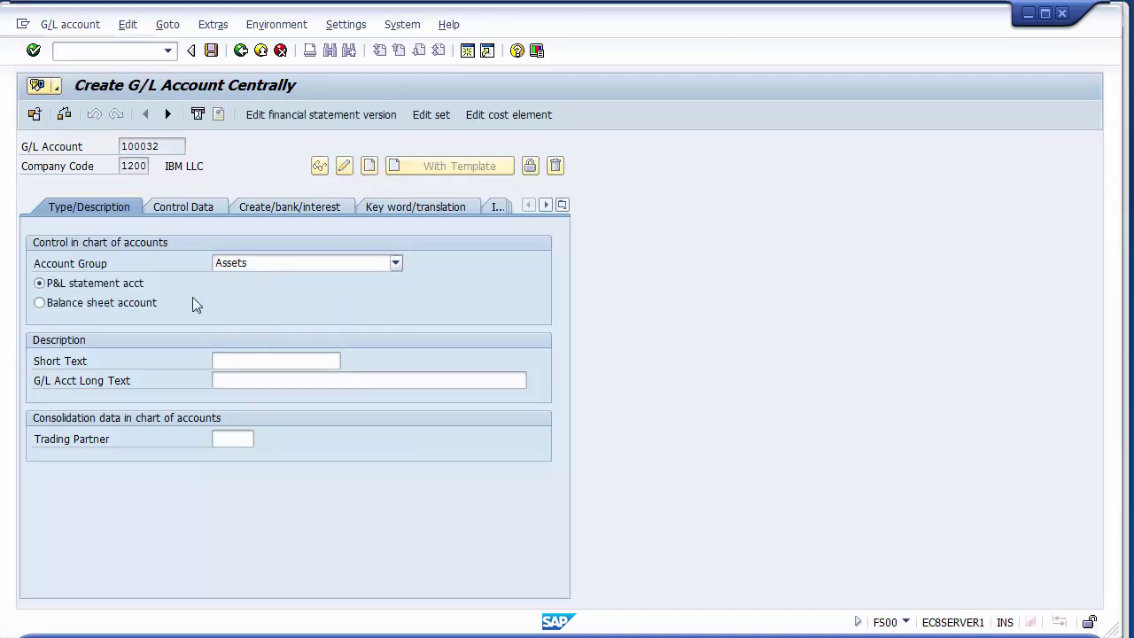
left_click(92, 302)
Describe account 100032 with short text "Acc. Dep. P & M" and long text "Accumlated Depreciaiton on Plant & Machinery A/C".
left_click(240, 363)
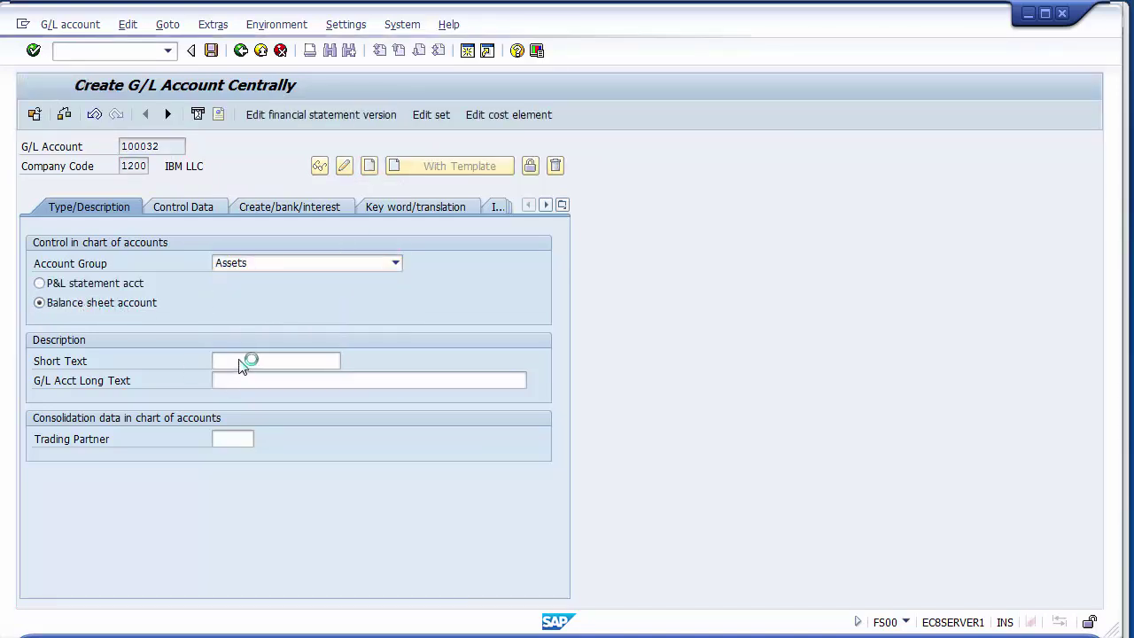
key("Down")
key("Down")
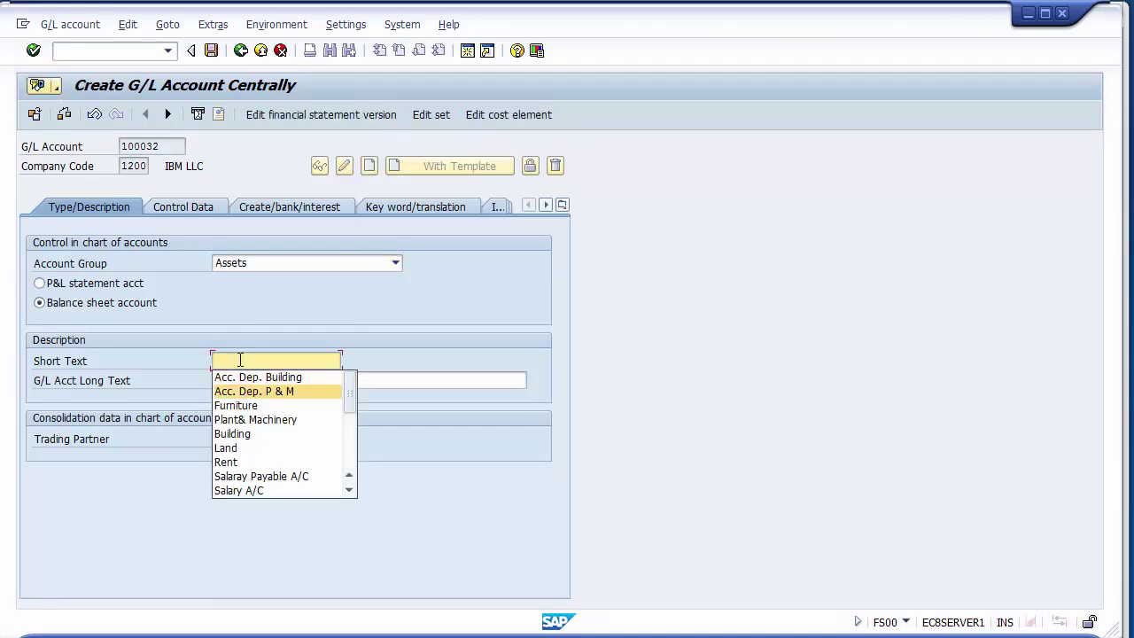
key("Return")
key("Down")
key("Down")
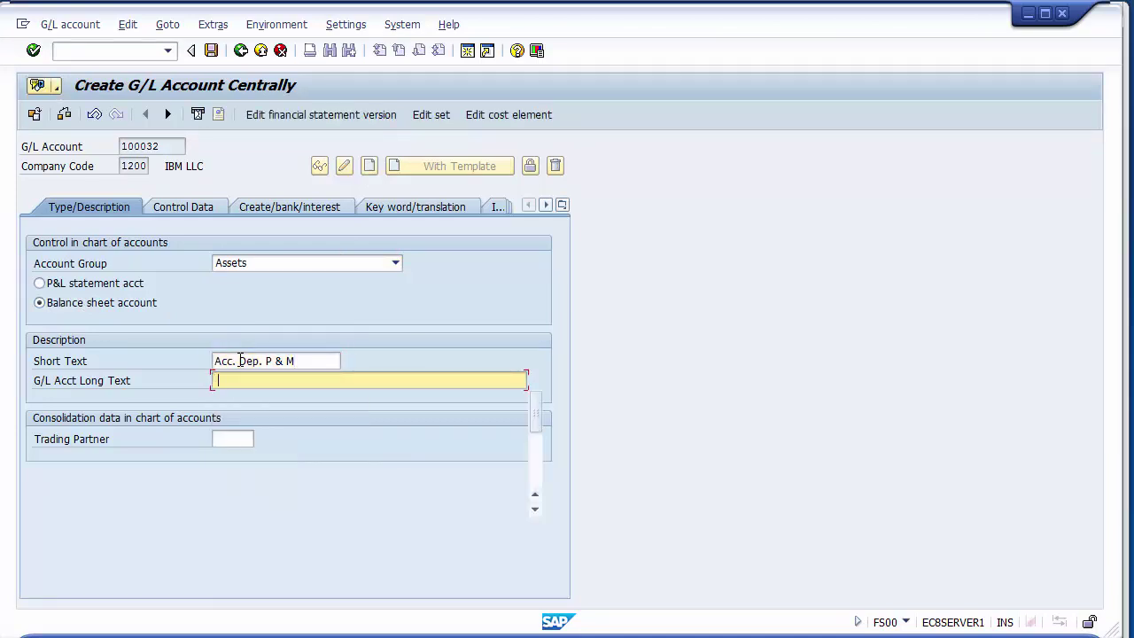
key("Return")
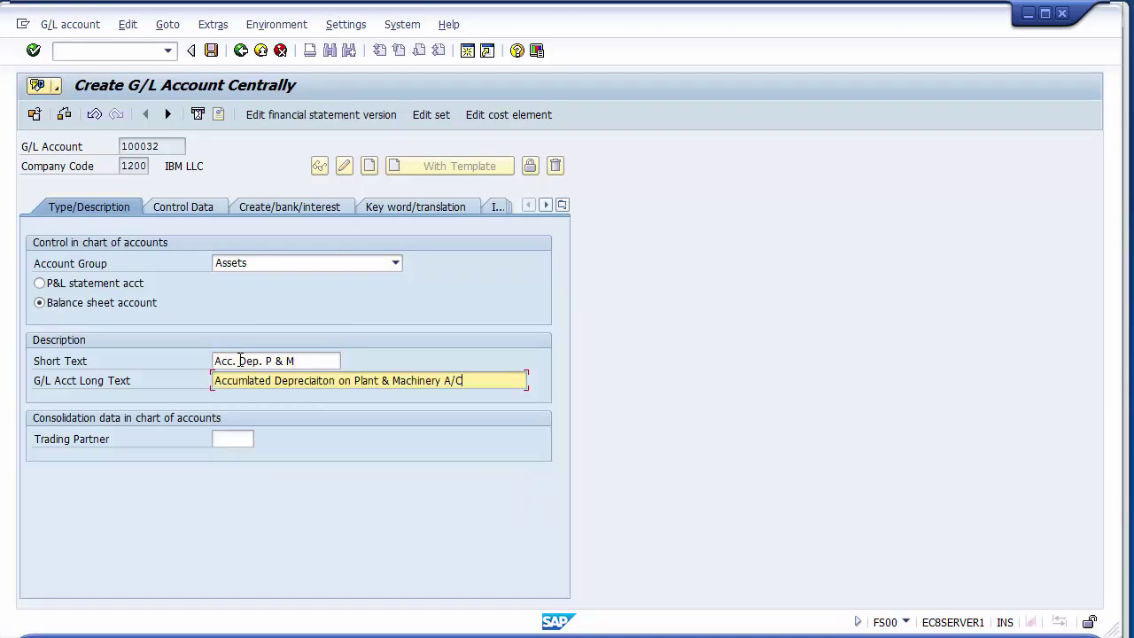
Make account 100032 a reconciliation account for account type Assets and enable line item display.
left_click(203, 207)
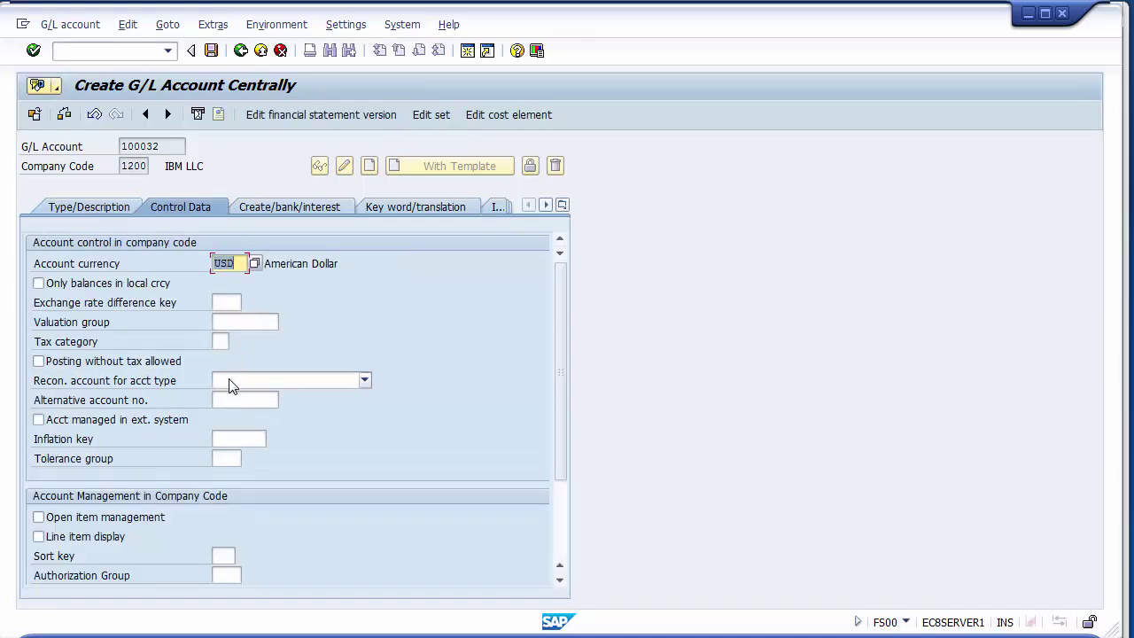
left_click(231, 381)
left_click(225, 398)
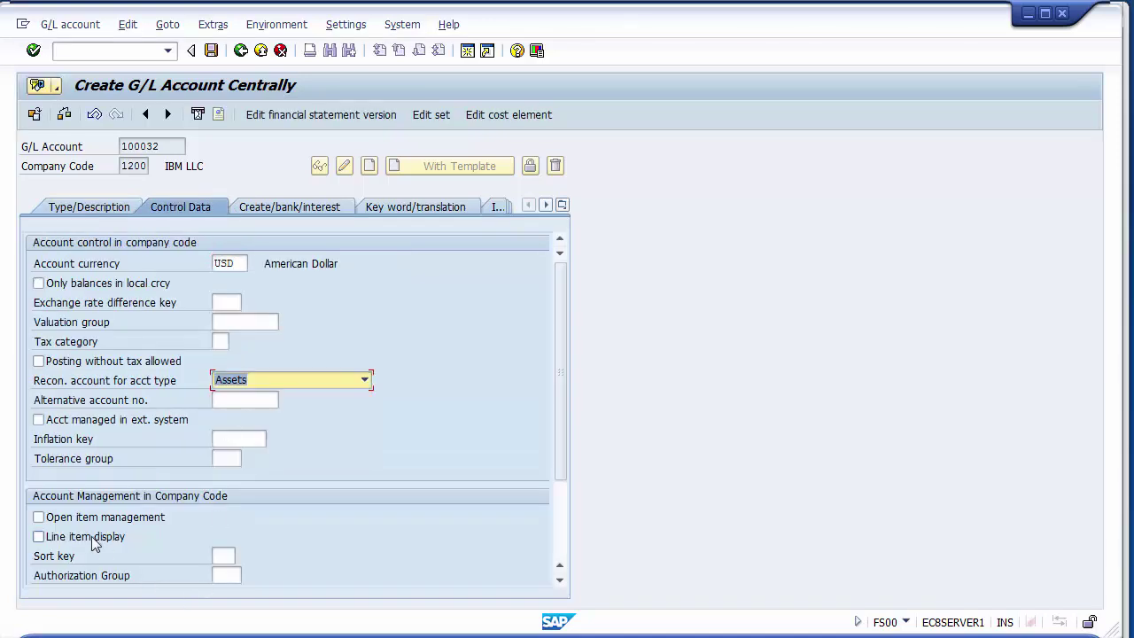
left_click(38, 536)
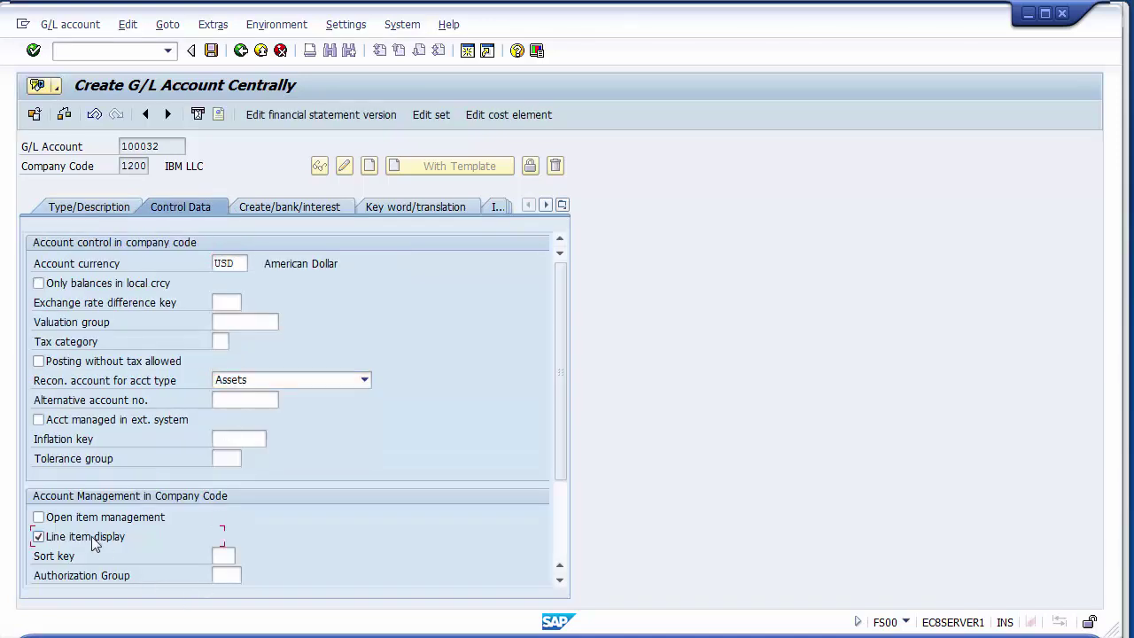
Assign field status group G067 to account 100032, save it despite warnings and view its description data.
left_click(274, 206)
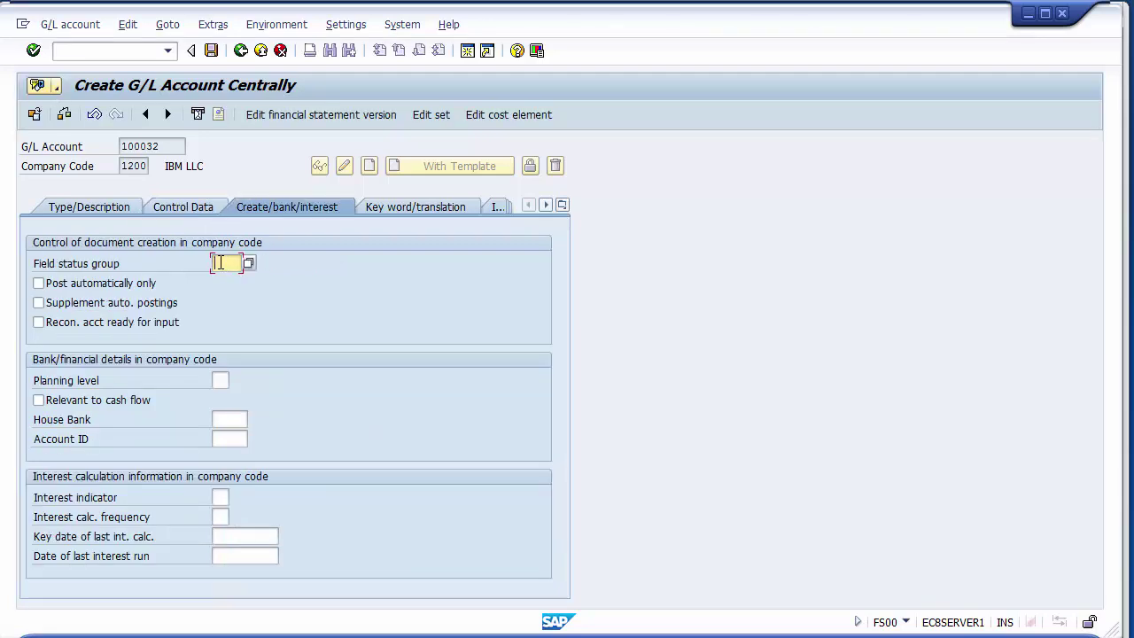
type("G067")
left_click(211, 51)
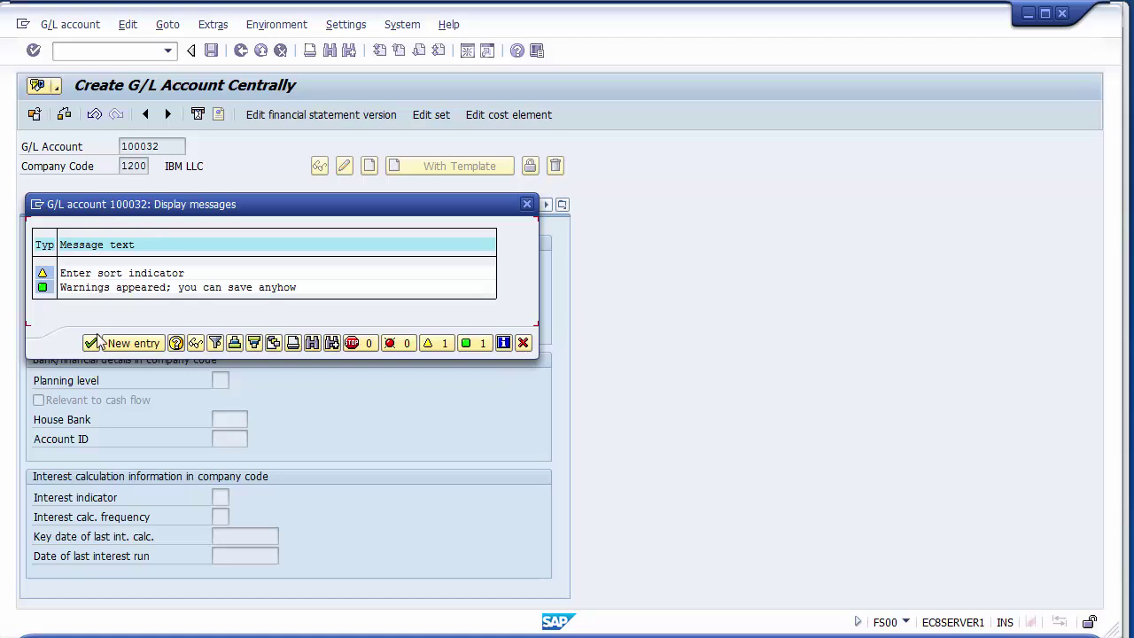
left_click(91, 343)
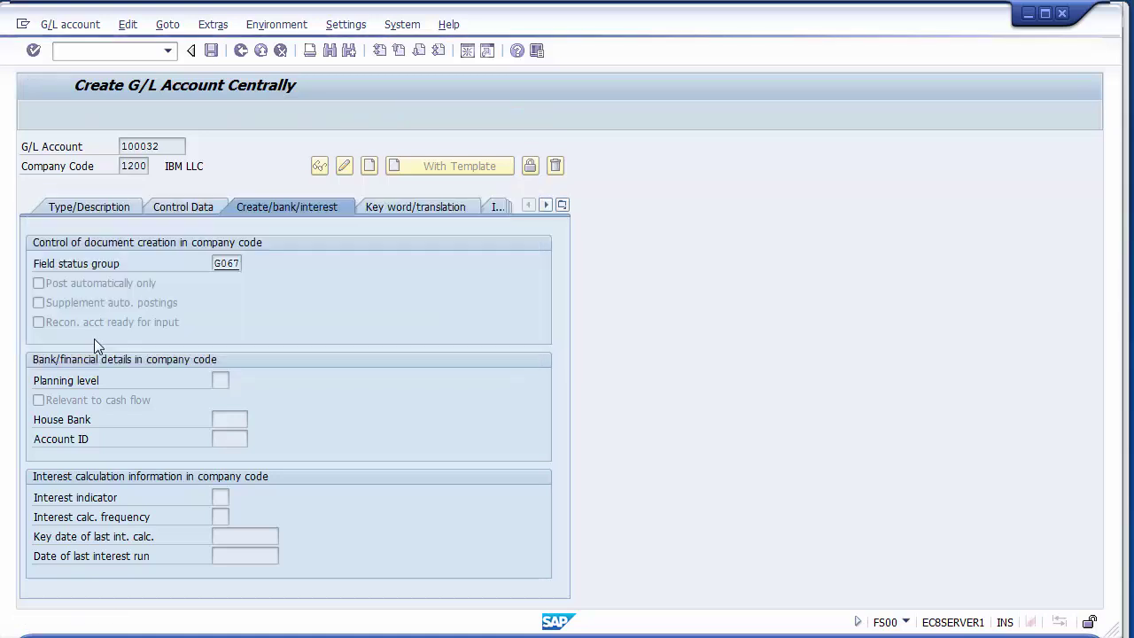
left_click(77, 214)
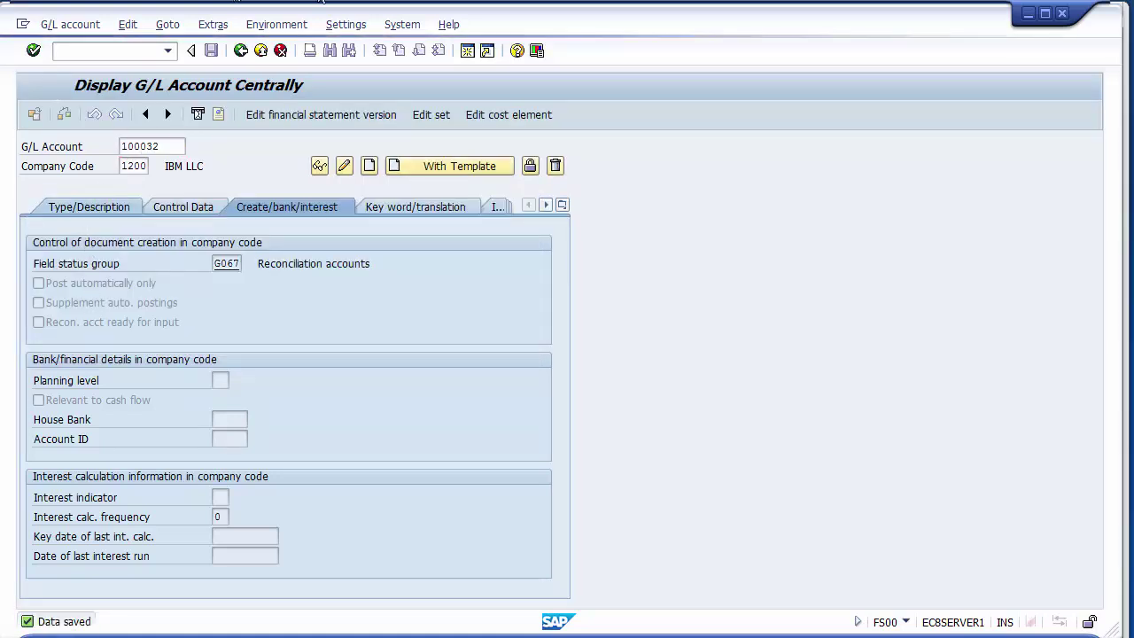
Start creating G/L account 100033 in company code 1200 with account group Assets, as a balance sheet account.
key("Return")
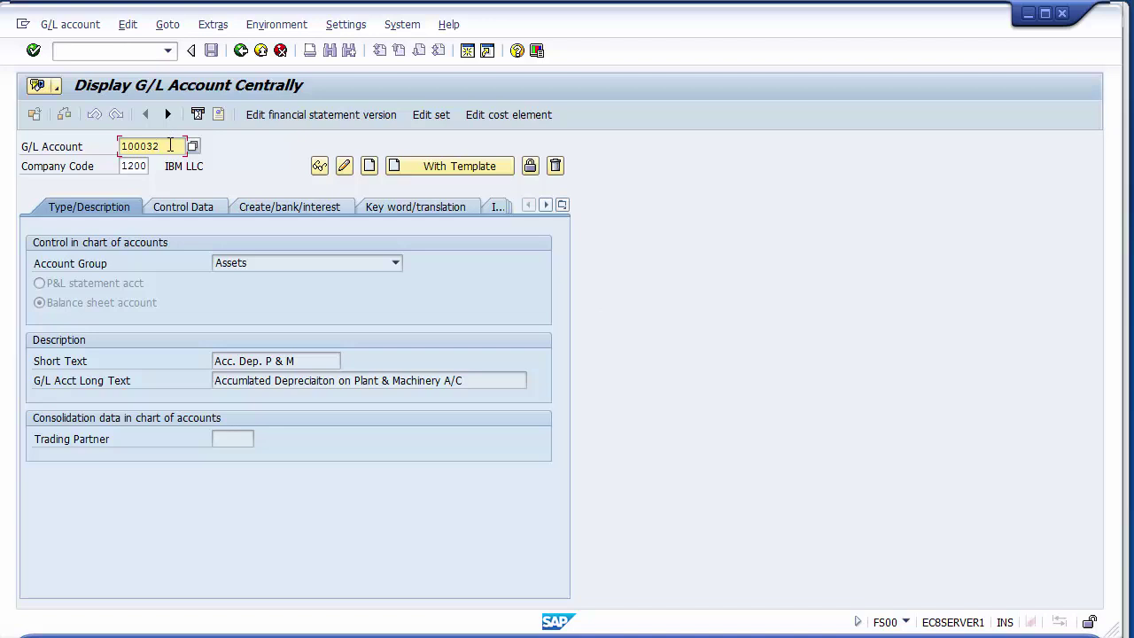
key("BackSpace")
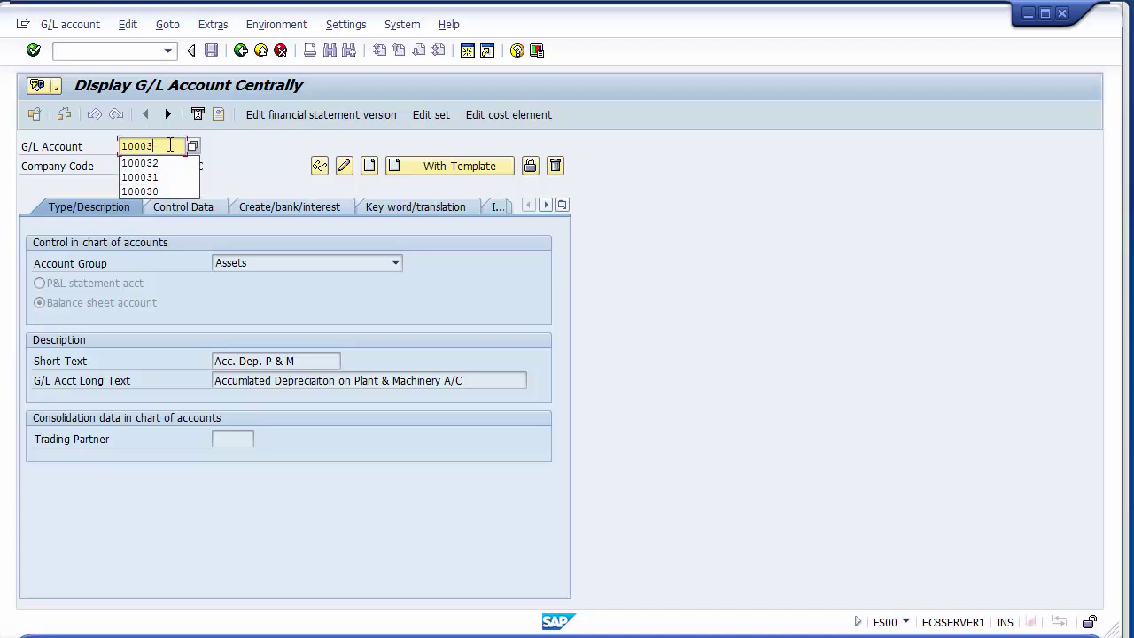
type("3")
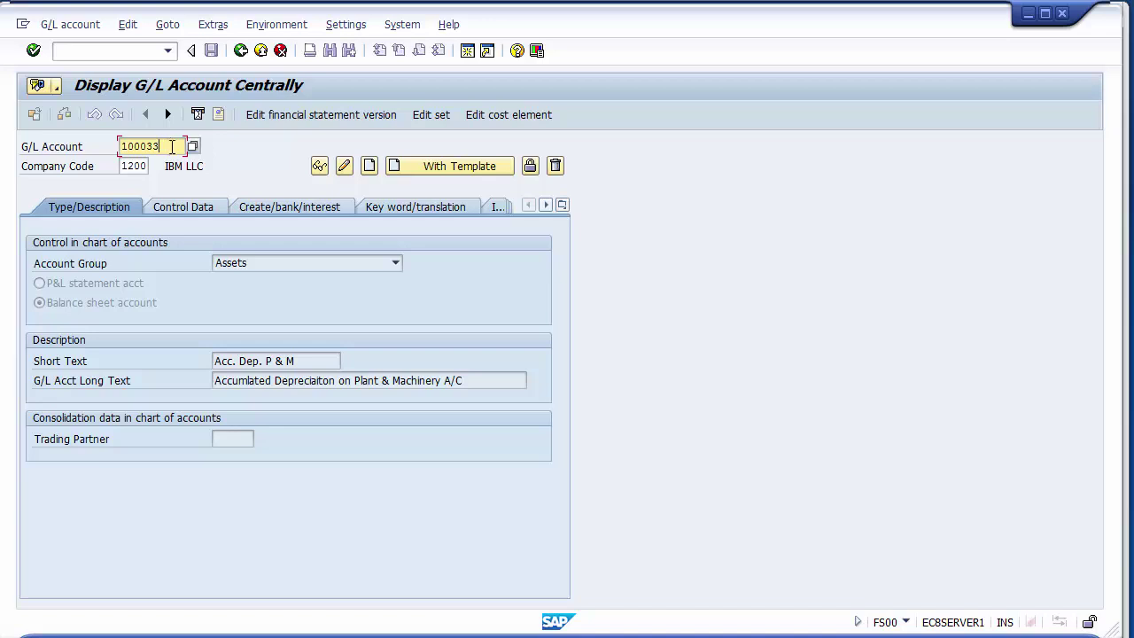
left_click(370, 166)
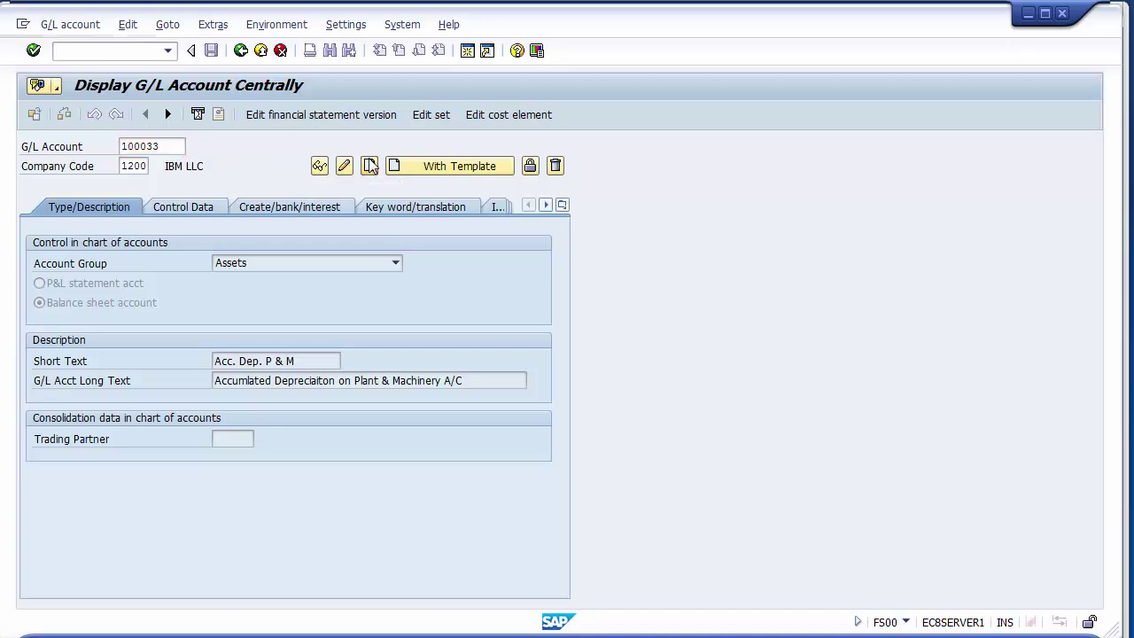
left_click(243, 265)
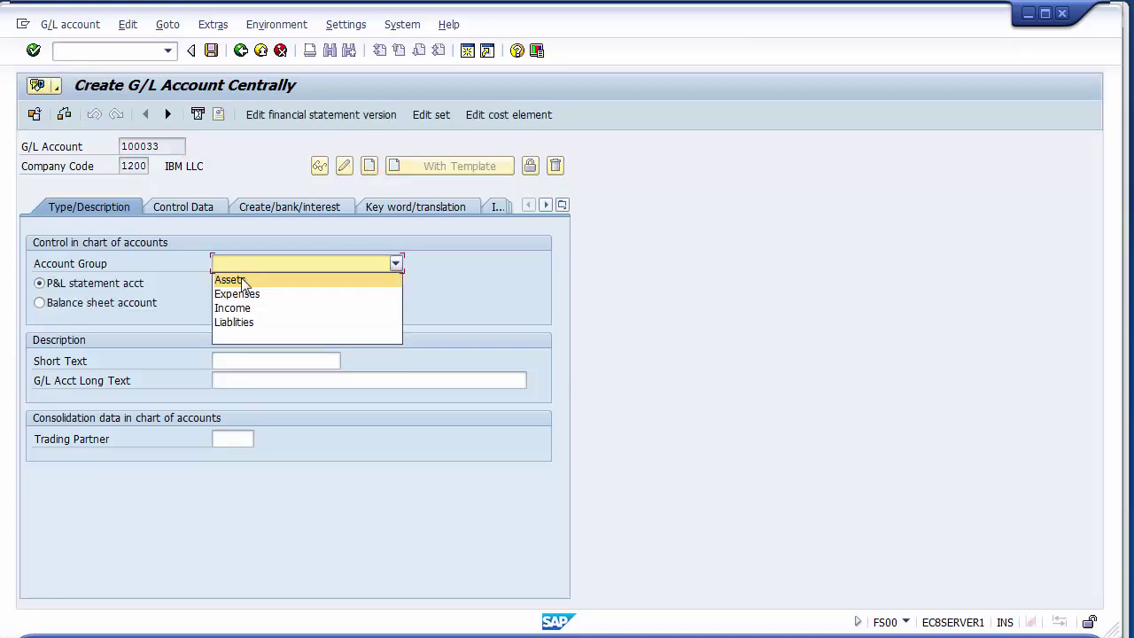
left_click(228, 279)
left_click(111, 302)
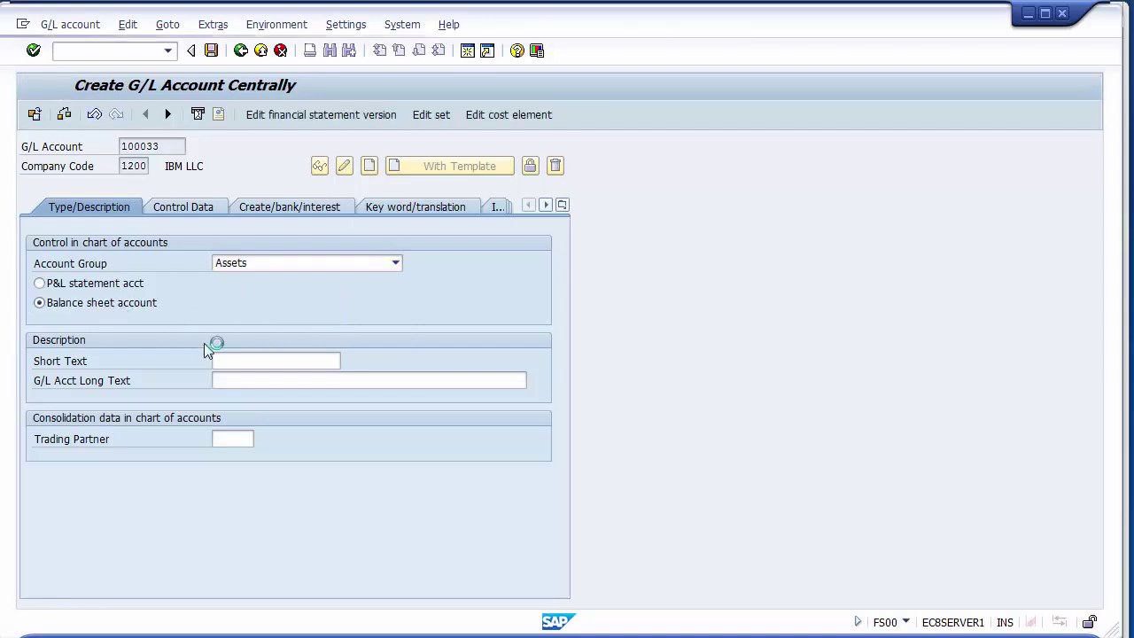
Set the short text of account 100033 to "Acc. Dep. Furniture".
left_click(228, 361)
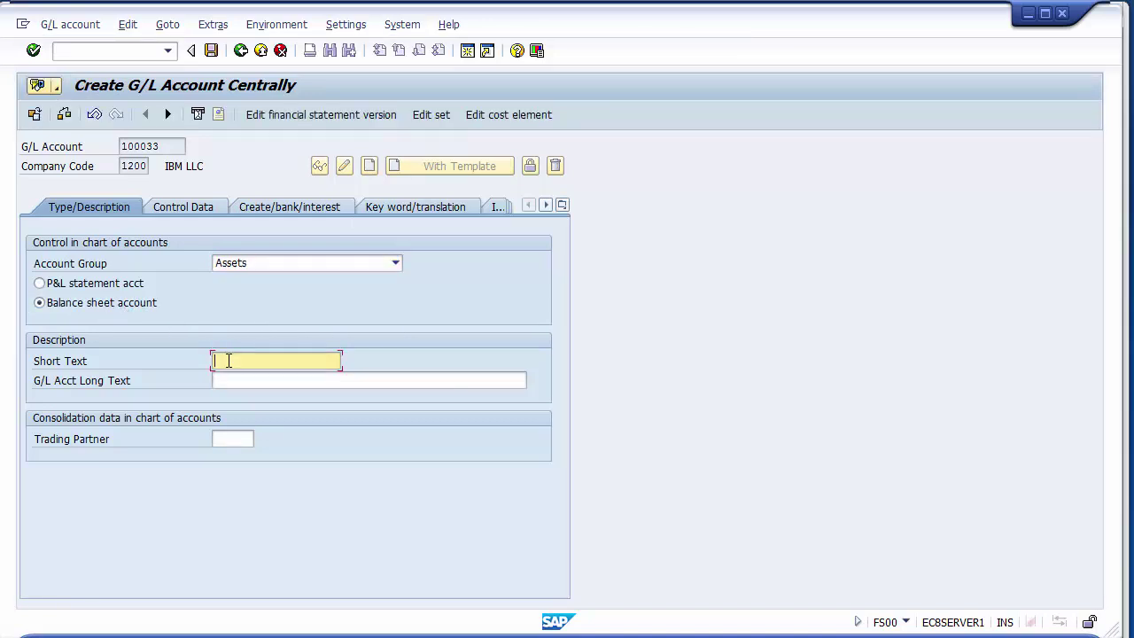
type("Acc.")
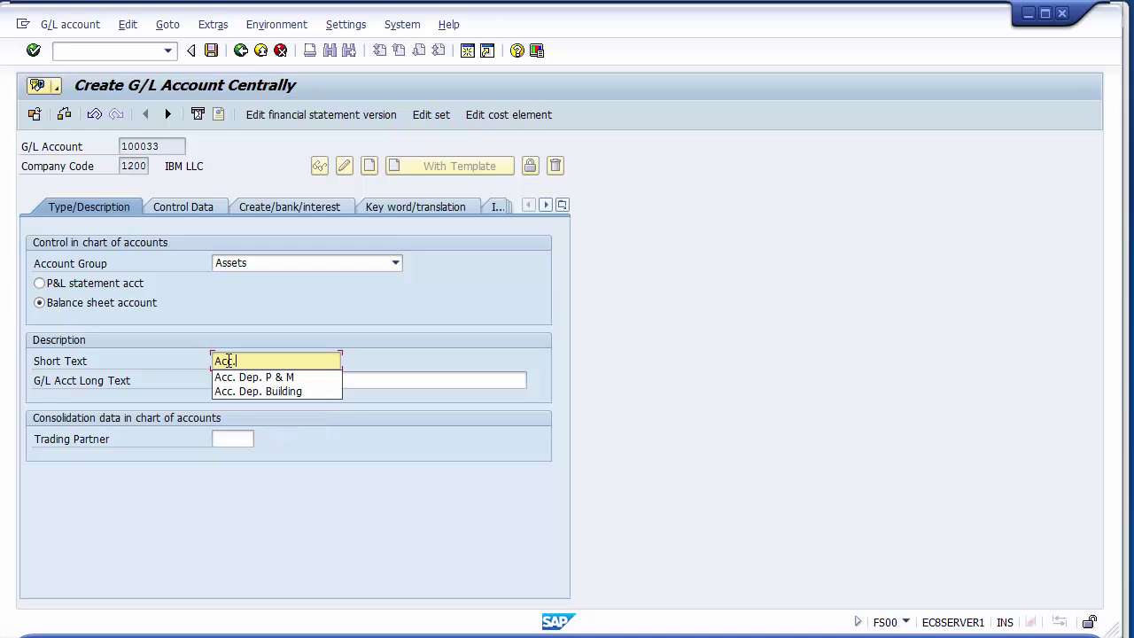
type(" Dep. f")
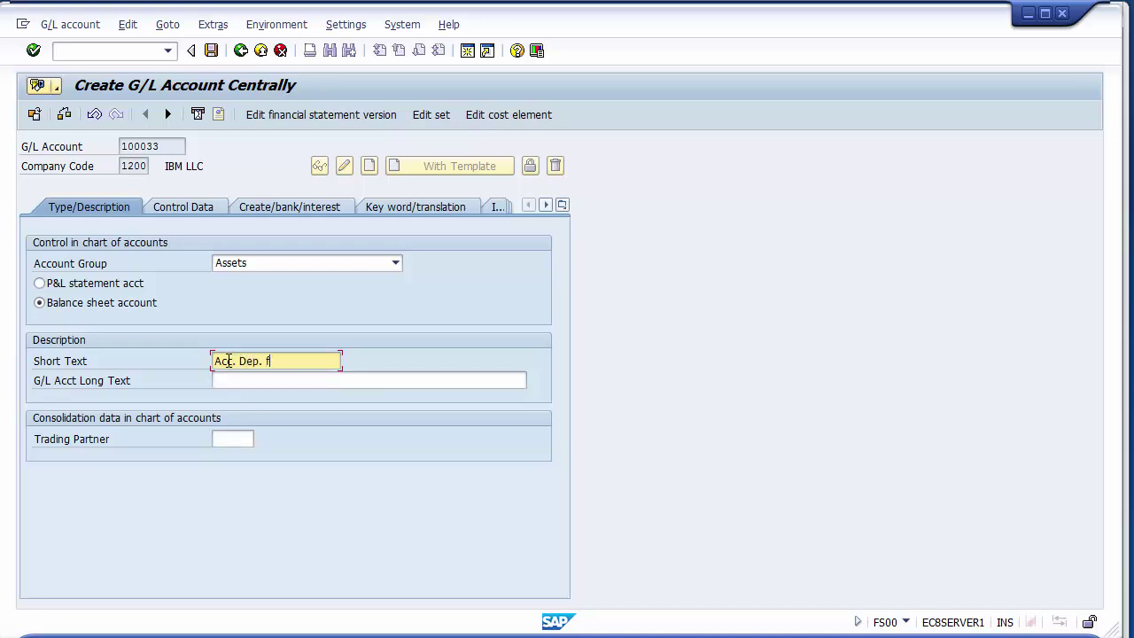
type("or Furnit")
key("BackSpace")
key("BackSpace")
key("BackSpace")
key("BackSpace")
key("BackSpace")
key("BackSpace")
key("BackSpace")
key("BackSpace")
key("BackSpace")
key("BackSpace")
type("Furniture")
Set the long text of account 100033 to "Accumlated Depreciaiton on Furniture A/c", reusing the earlier Building depreciation text.
left_click(229, 377)
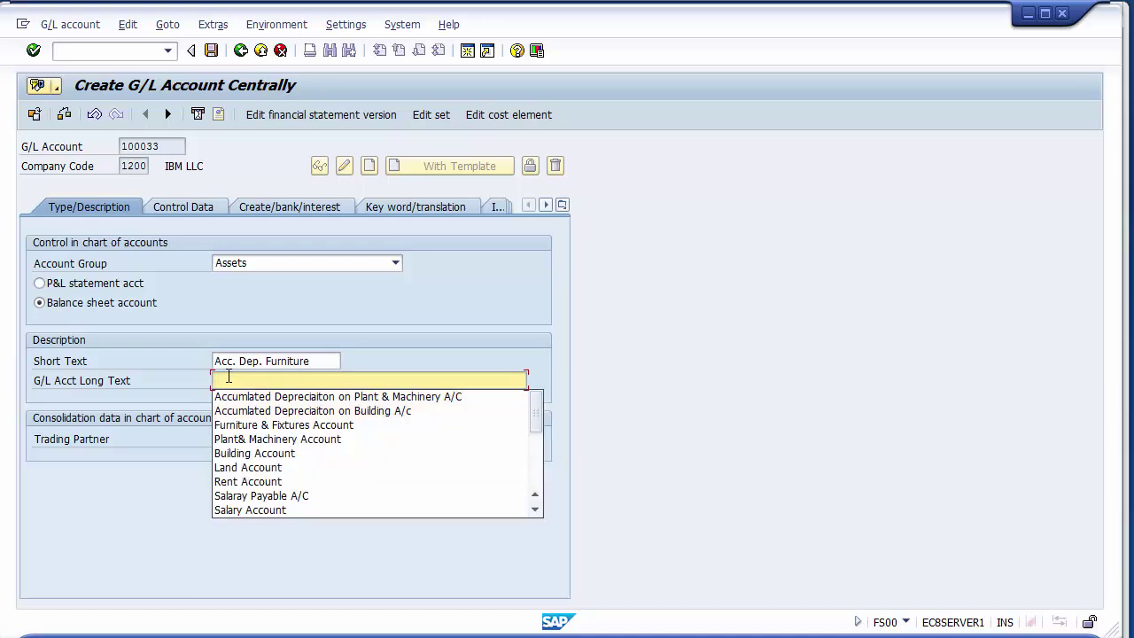
key("Down")
key("Down")
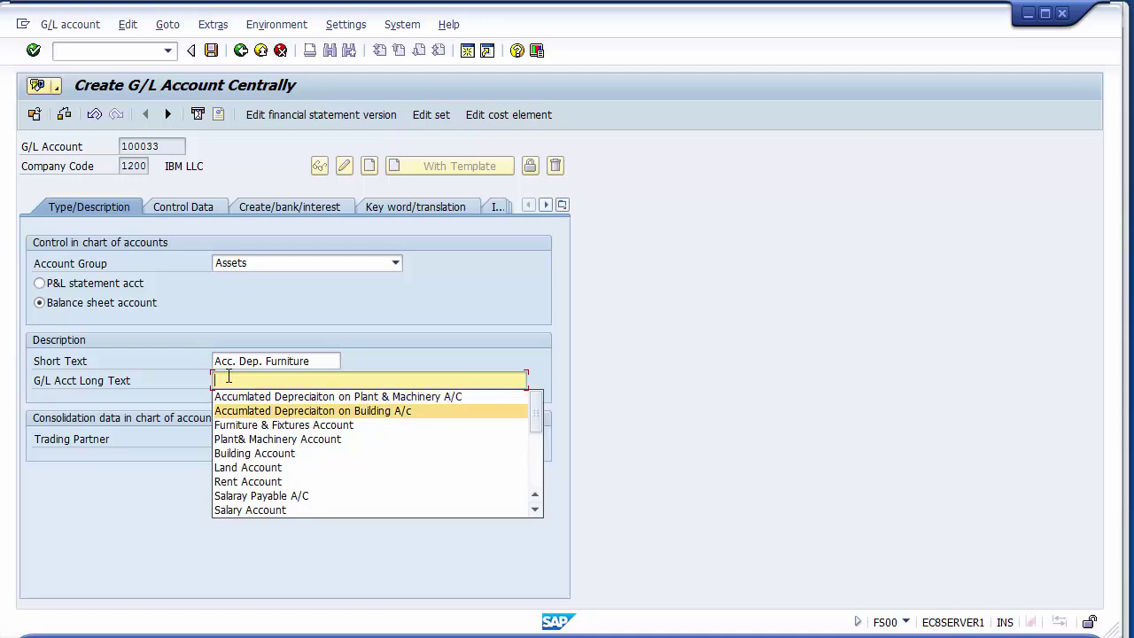
key("Up")
key("Up")
key("Down")
key("Down")
key("Return")
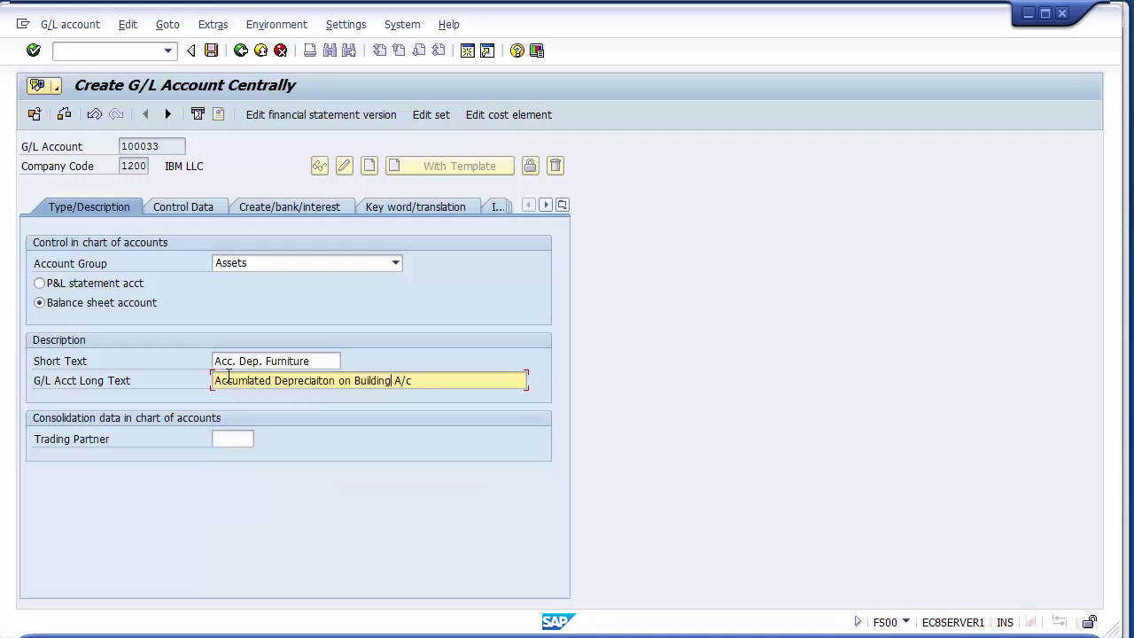
key("BackSpace")
key("BackSpace")
key("BackSpace")
key("BackSpace")
key("BackSpace")
key("BackSpace")
key("BackSpace")
key("BackSpace")
type("Furniture")
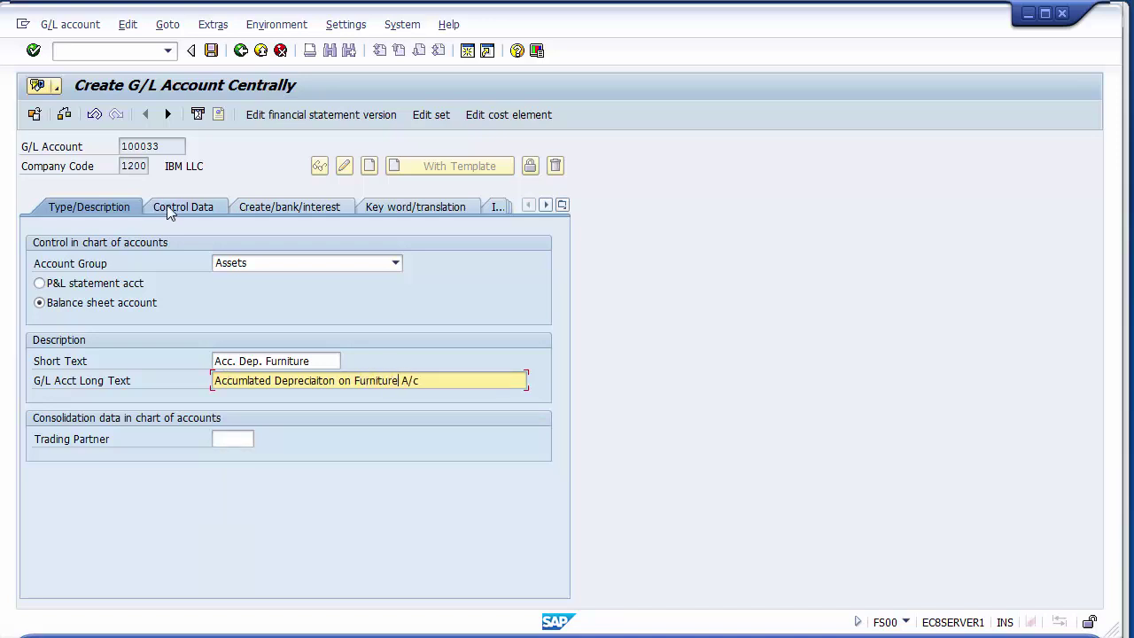
Make account 100033 a reconciliation account for account type Assets and enable line item display.
left_click(168, 211)
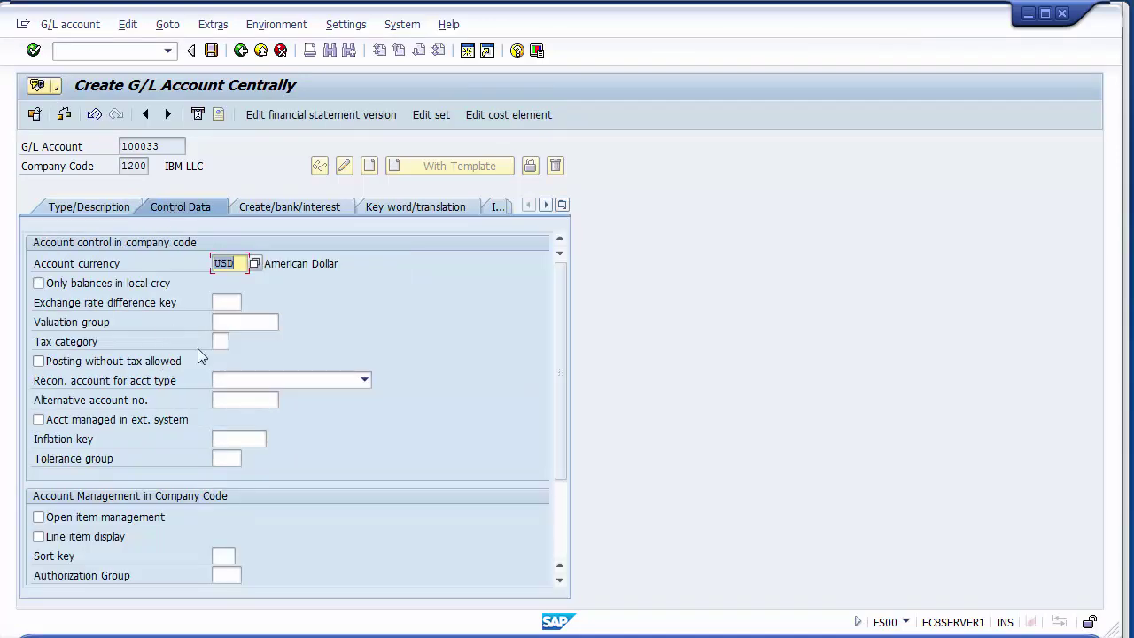
left_click(227, 383)
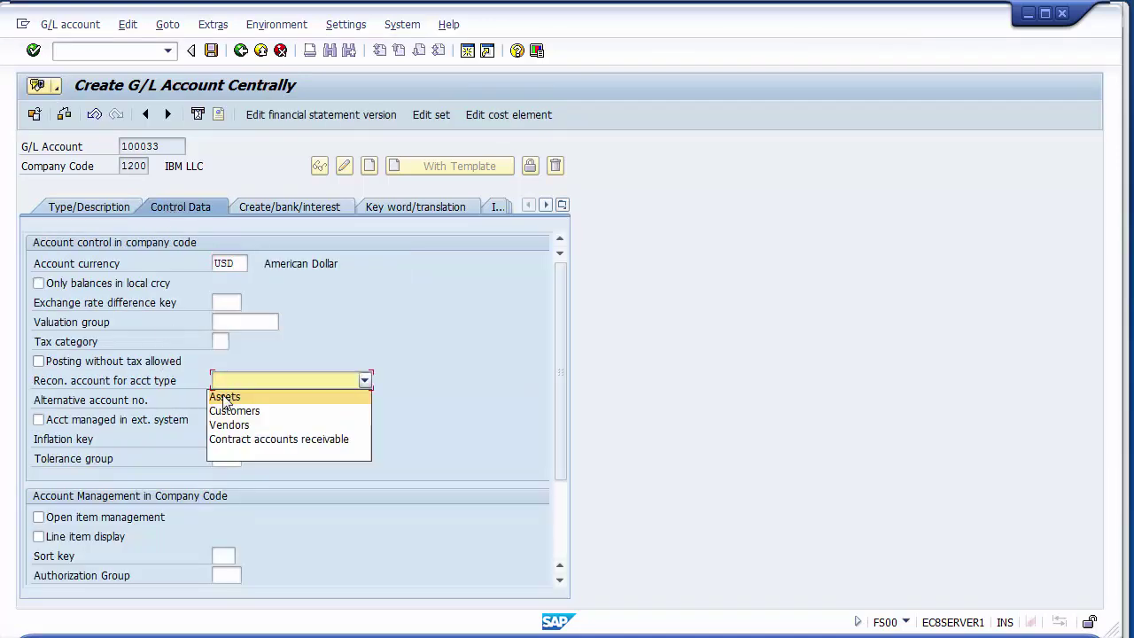
left_click(227, 400)
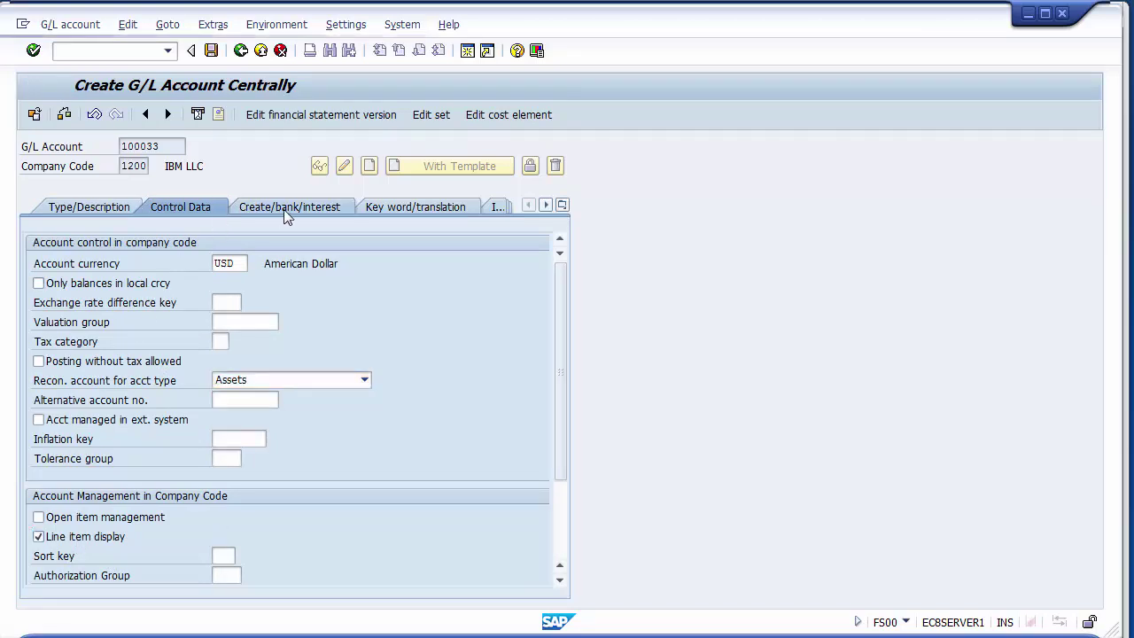
Assign field status group G067 to account 100033 and save it despite warnings.
left_click(286, 209)
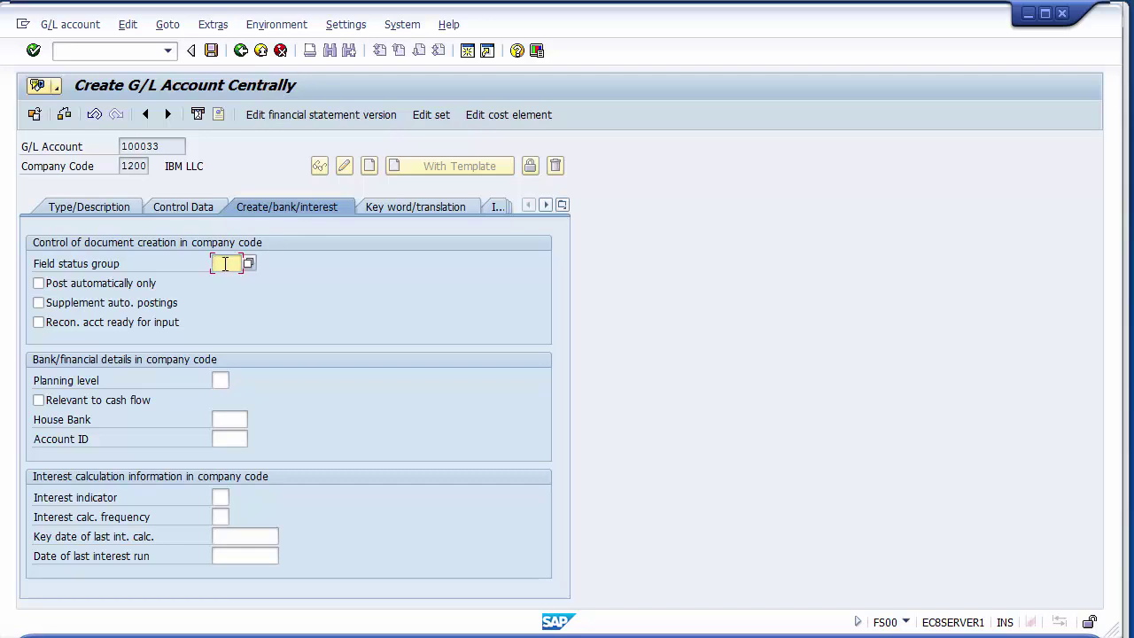
type("g067")
key("Return")
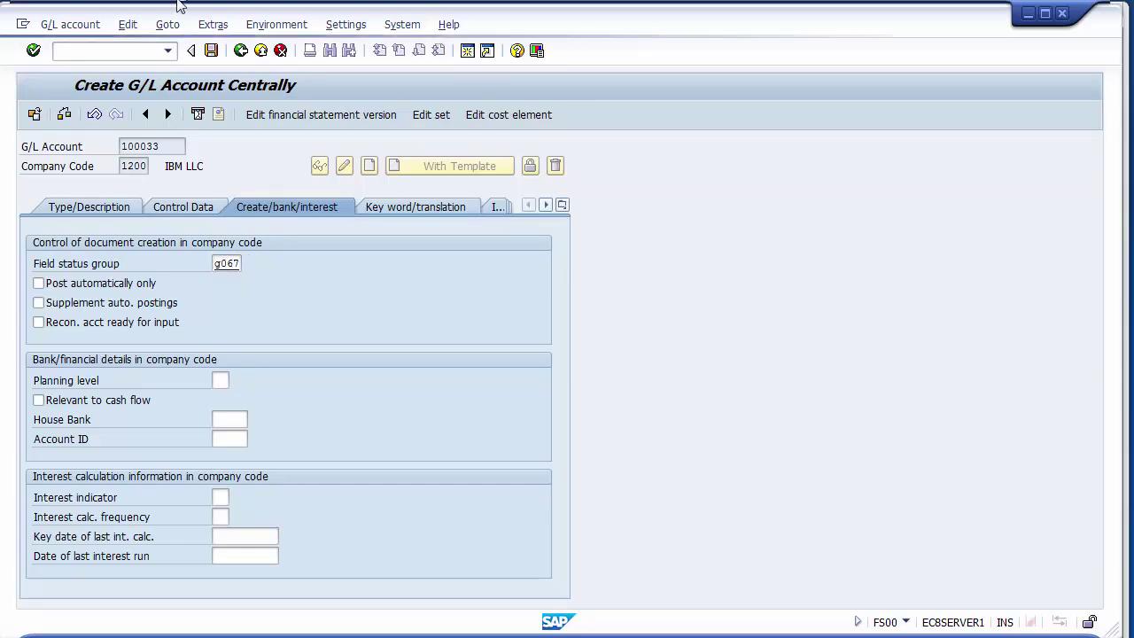
left_click(211, 50)
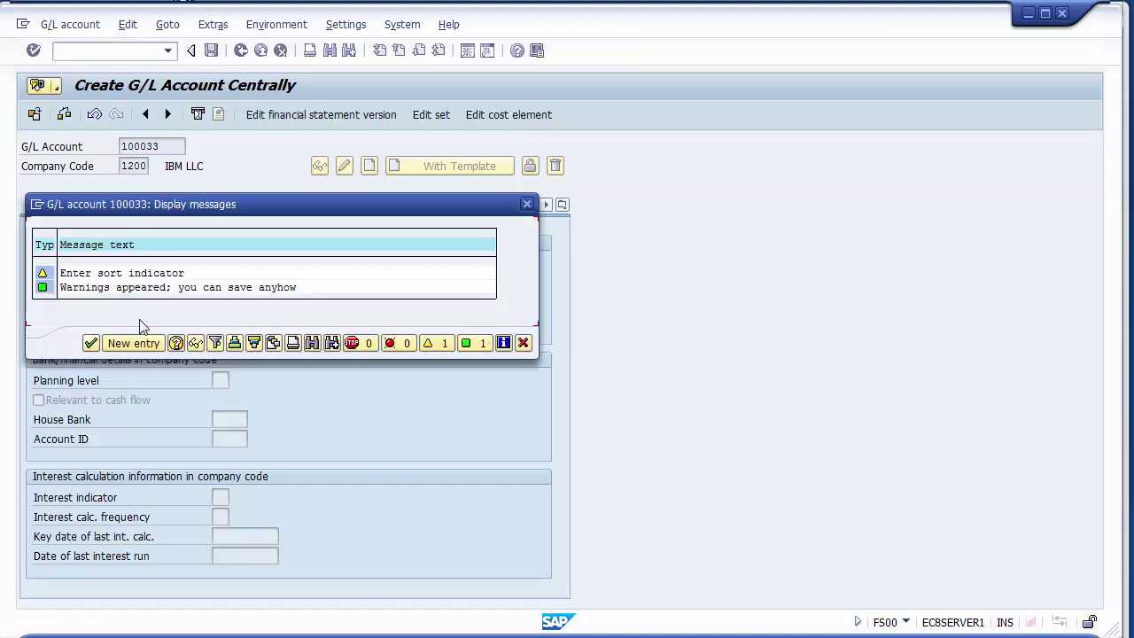
left_click(91, 344)
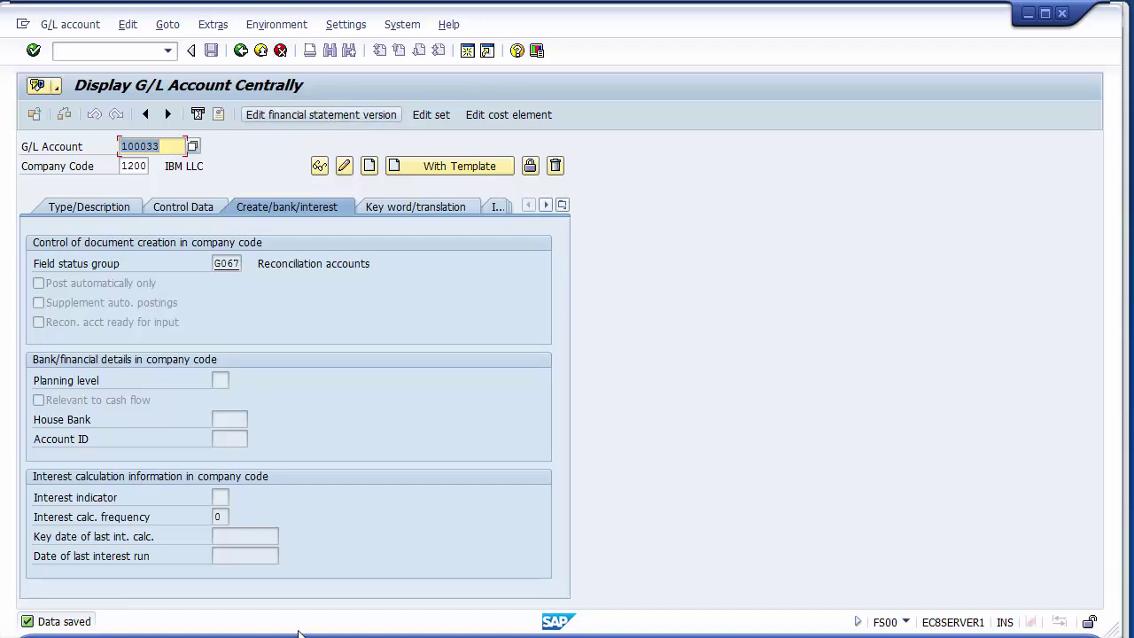
Check the GL accounts slide in PowerPoint, then look up existing accounts in chart of accounts 1000 and pick income account 300001.
key("alt+Tab")
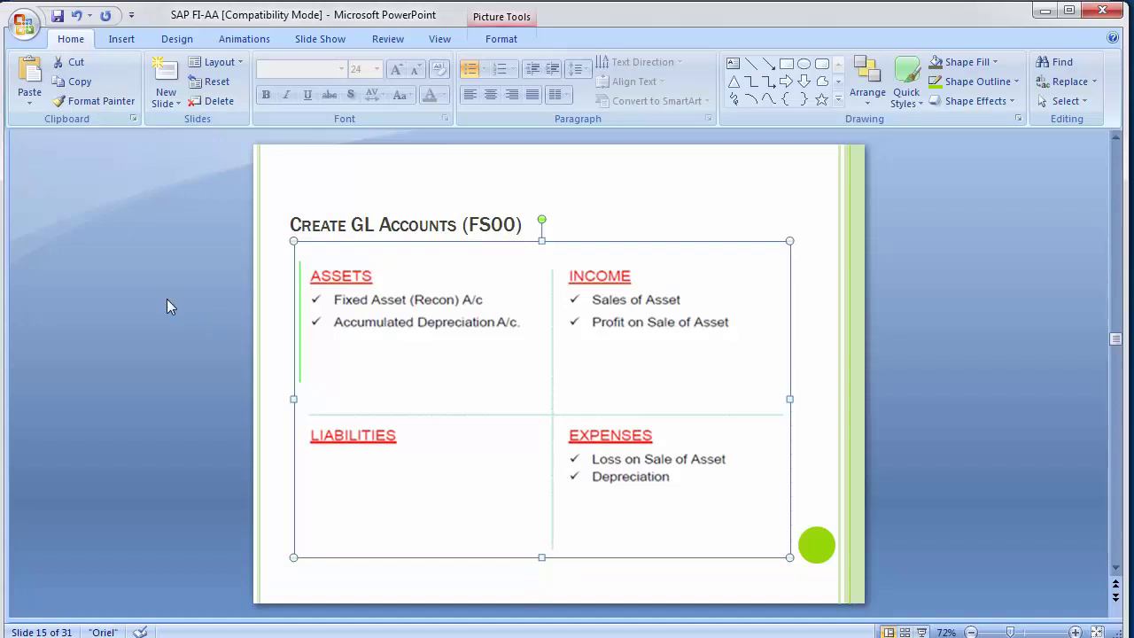
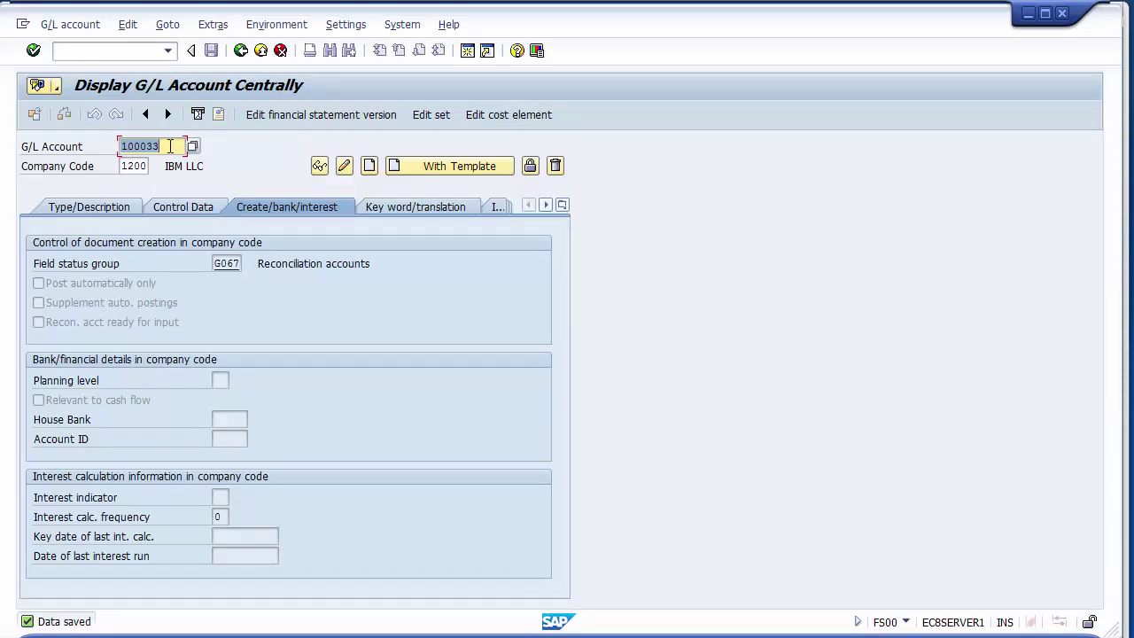
key("F4")
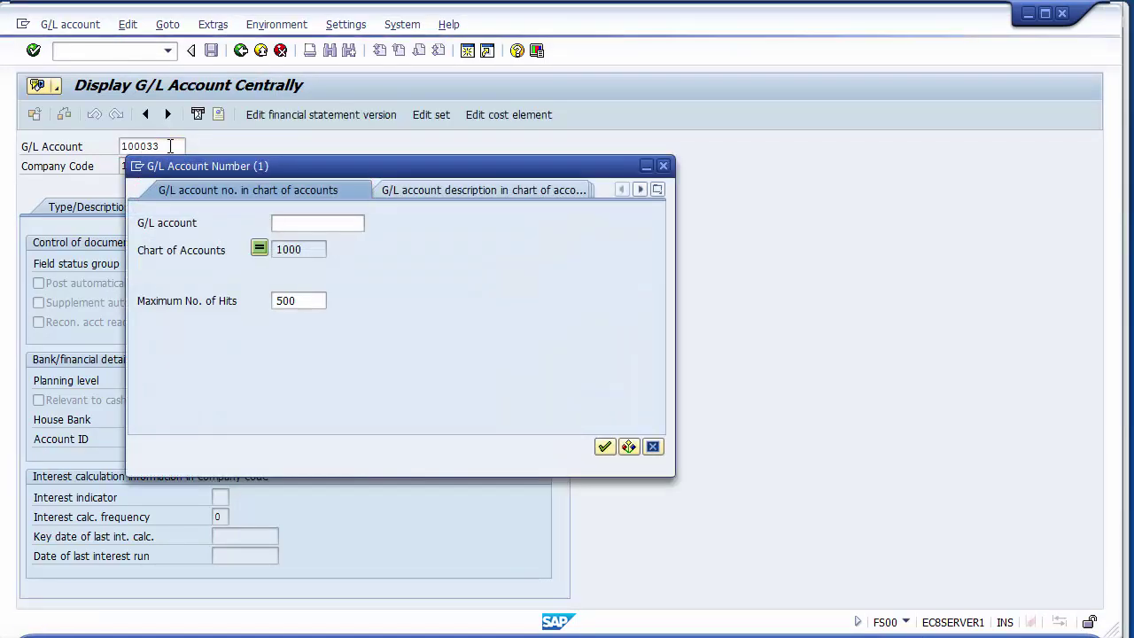
key("Return")
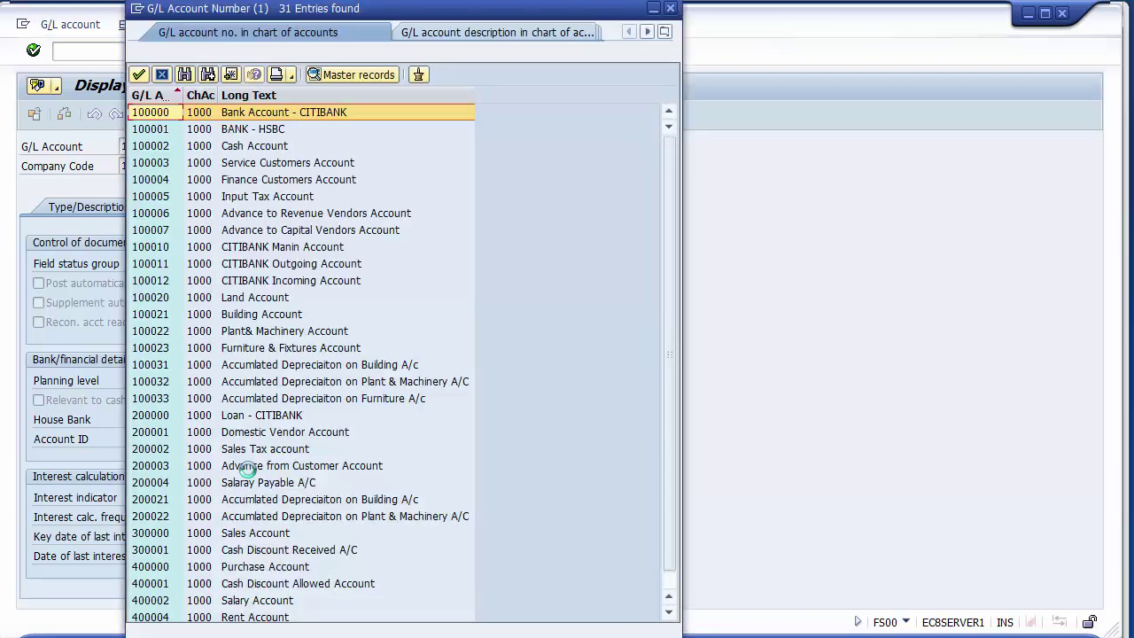
left_click(167, 537)
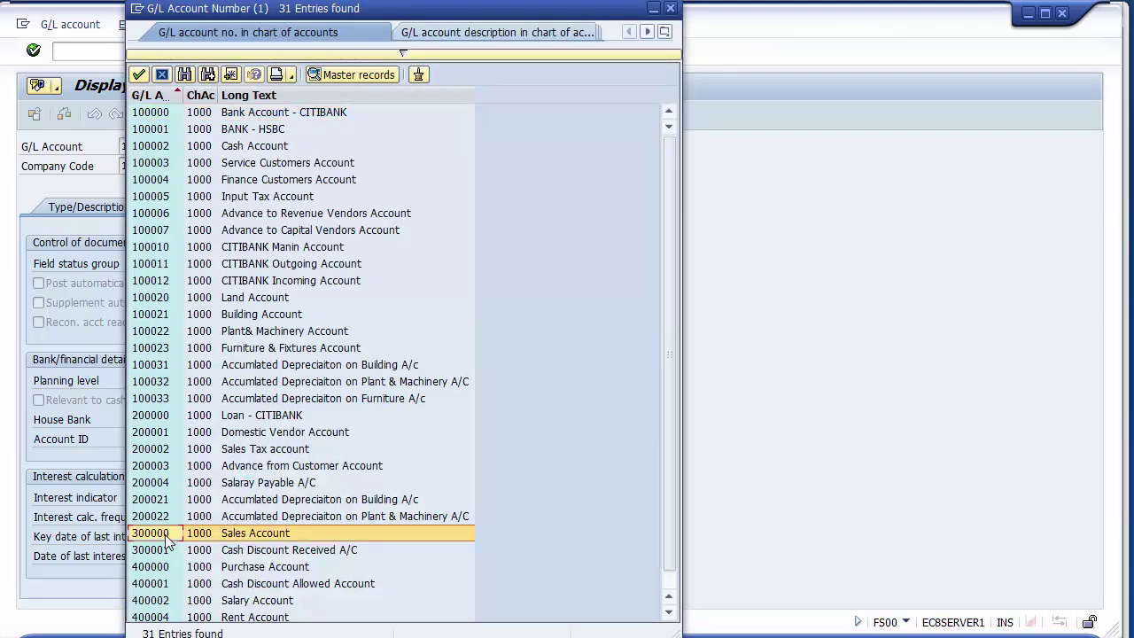
key("Down")
key("Down")
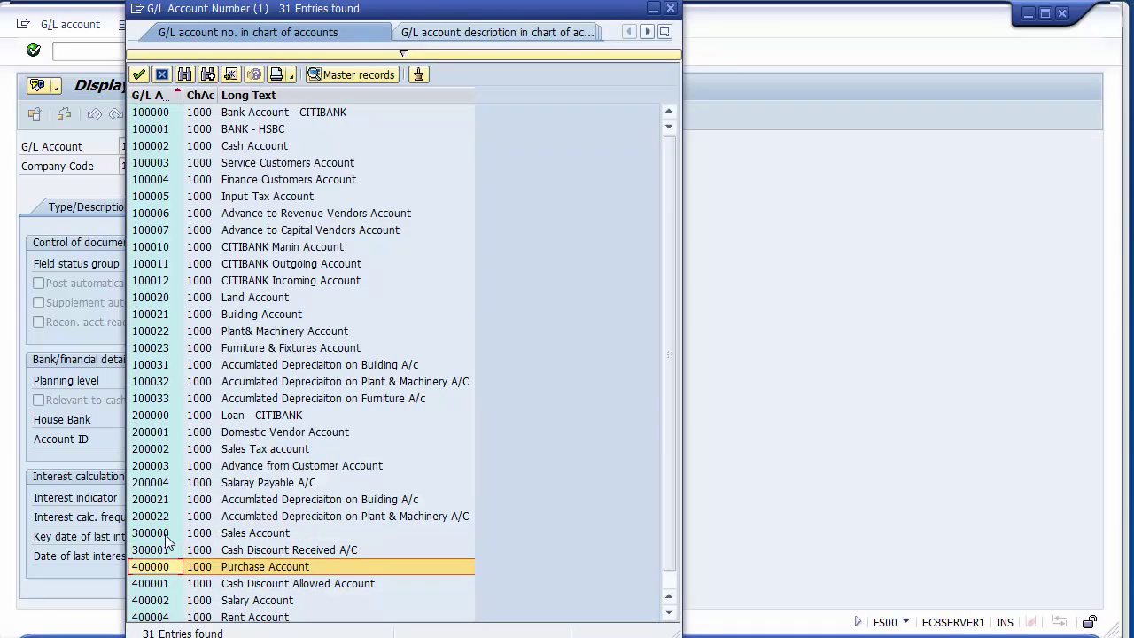
key("Up")
key("Up")
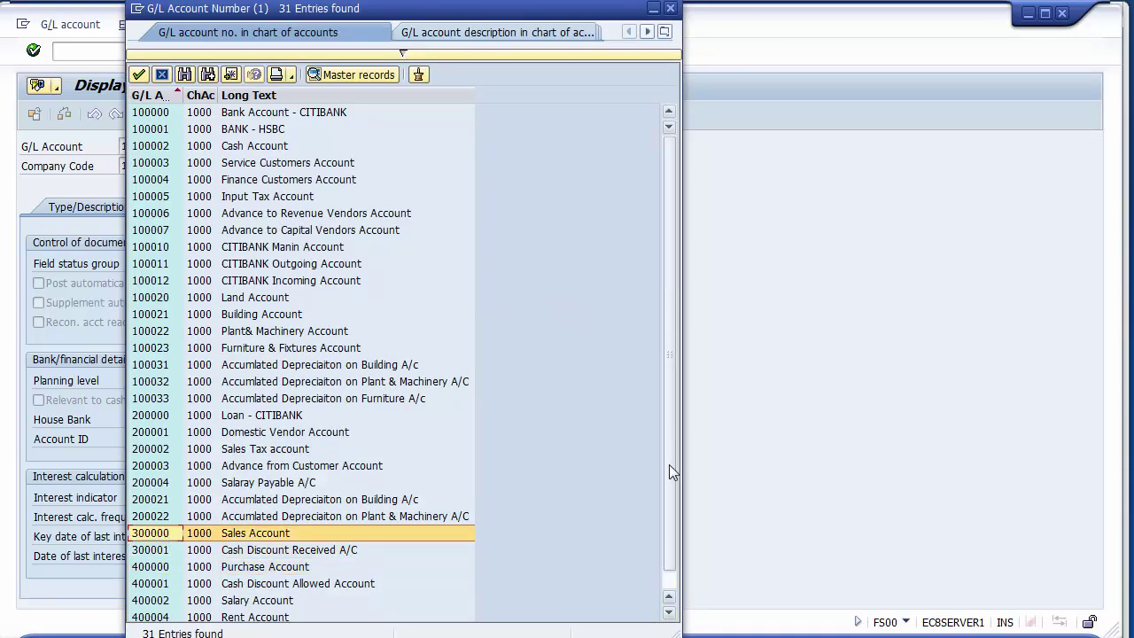
scroll(665, 576, "down", 1)
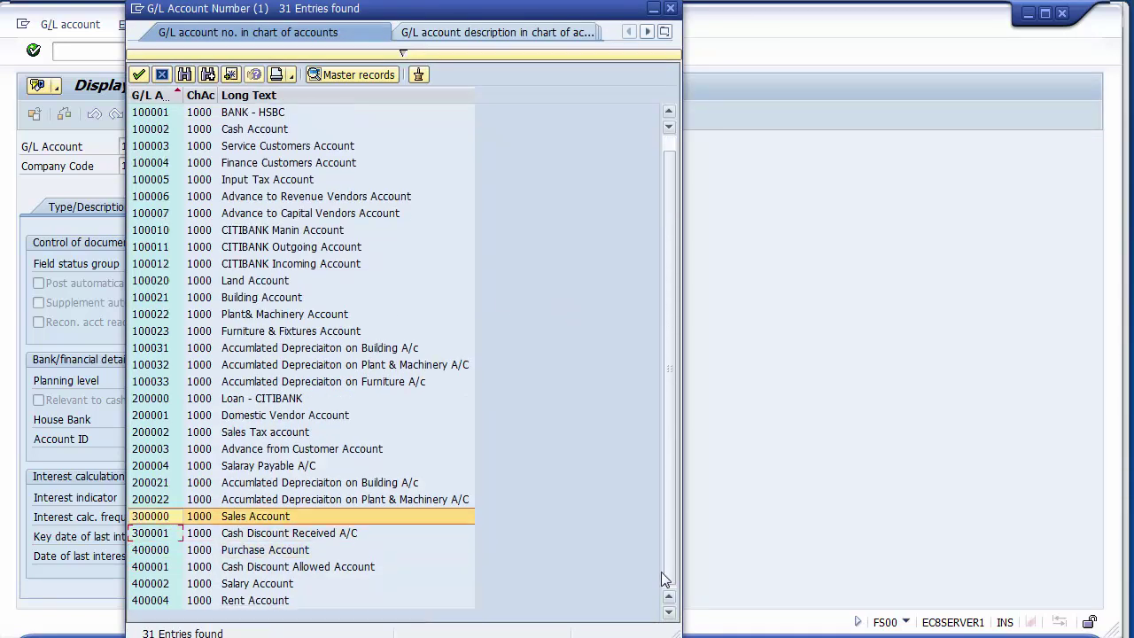
left_click(168, 537)
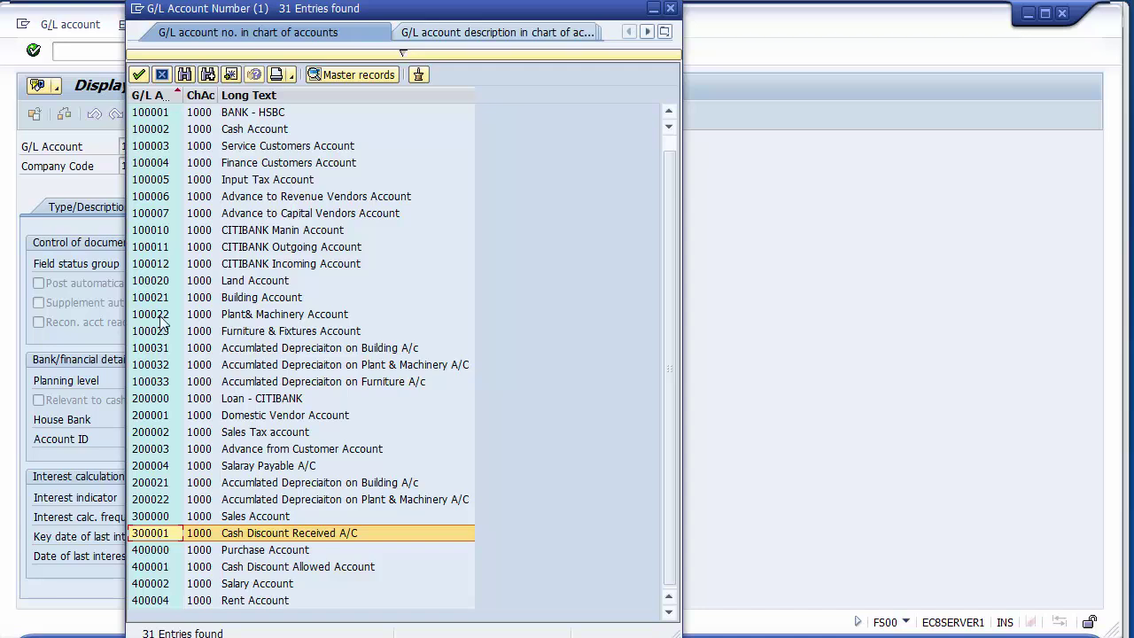
left_click(147, 532)
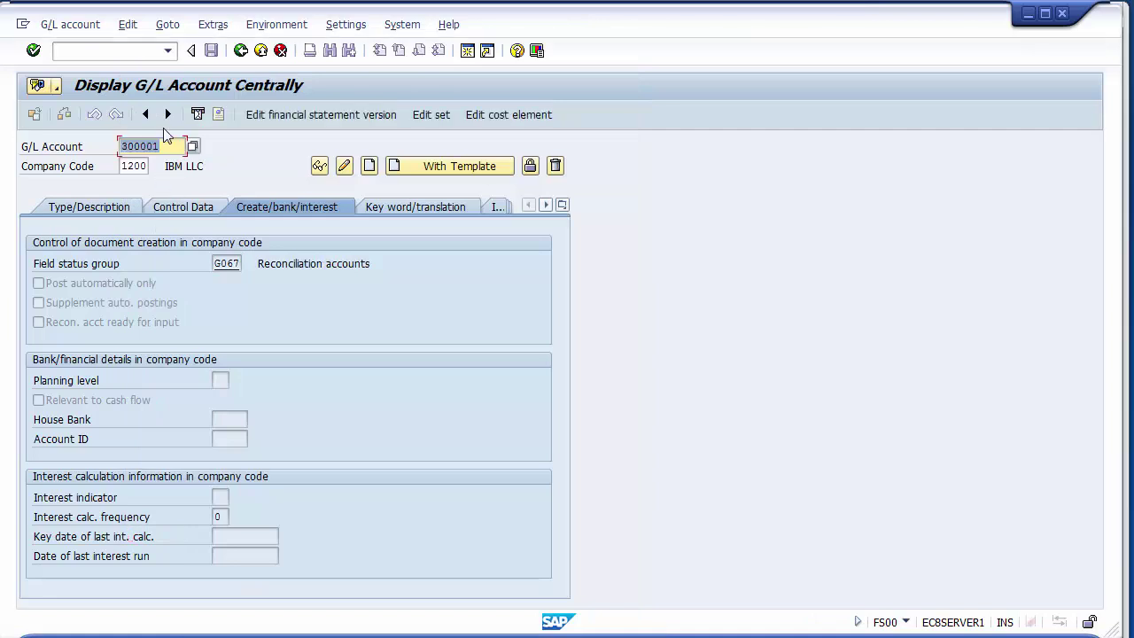
Start creating G/L account 300002 in company code 1200 with account group Income, as a P&L statement account.
left_click(166, 144)
key("BackSpace")
type("2")
left_click(370, 169)
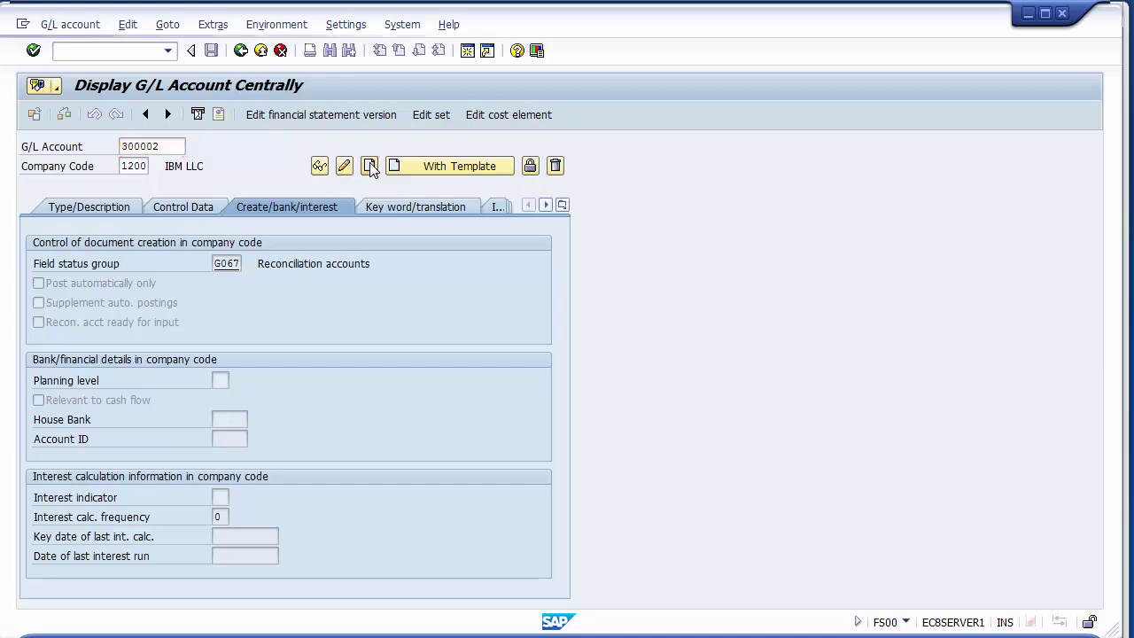
left_click(104, 205)
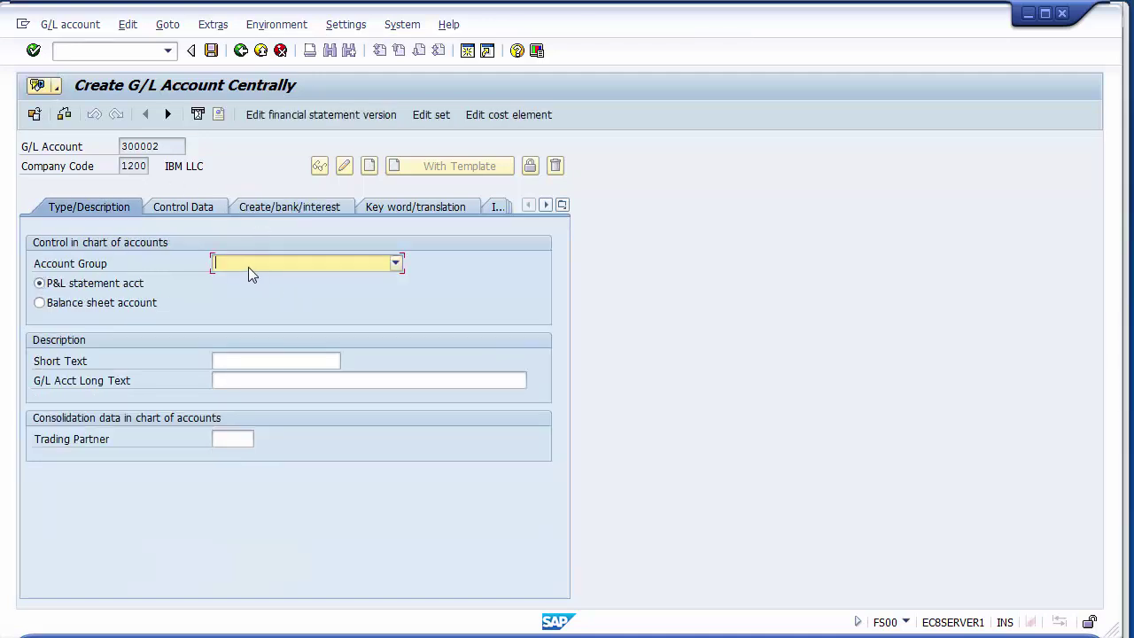
left_click(248, 267)
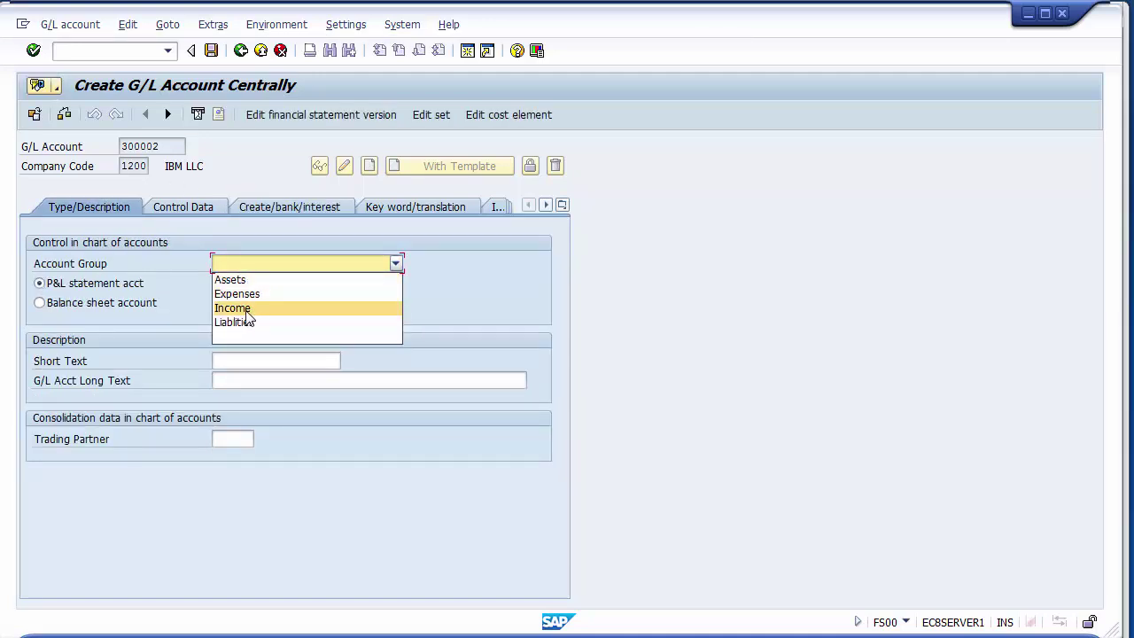
left_click(246, 308)
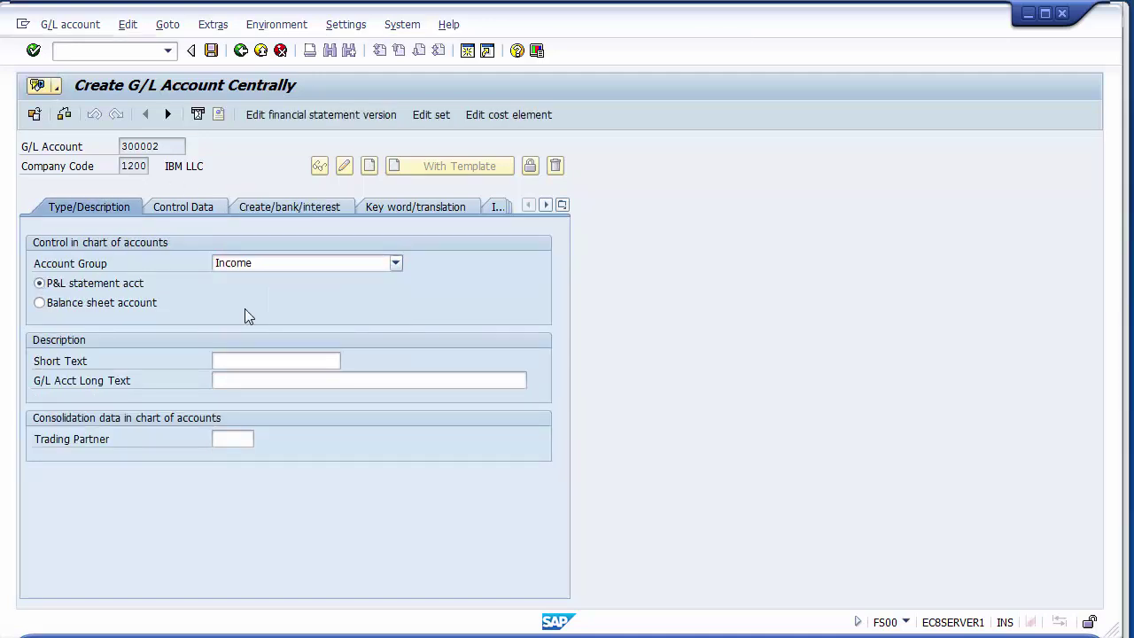
left_click(122, 289)
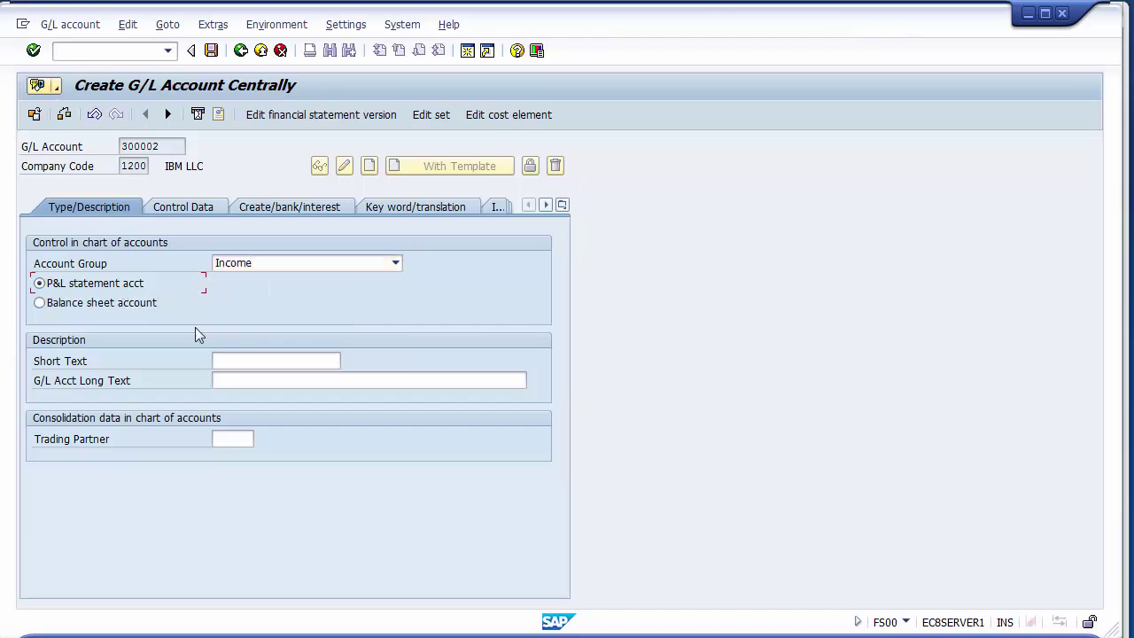
Describe account 300002 with the short text "Sale of Assets" and the long text "Sale of Assets Account".
left_click(224, 360)
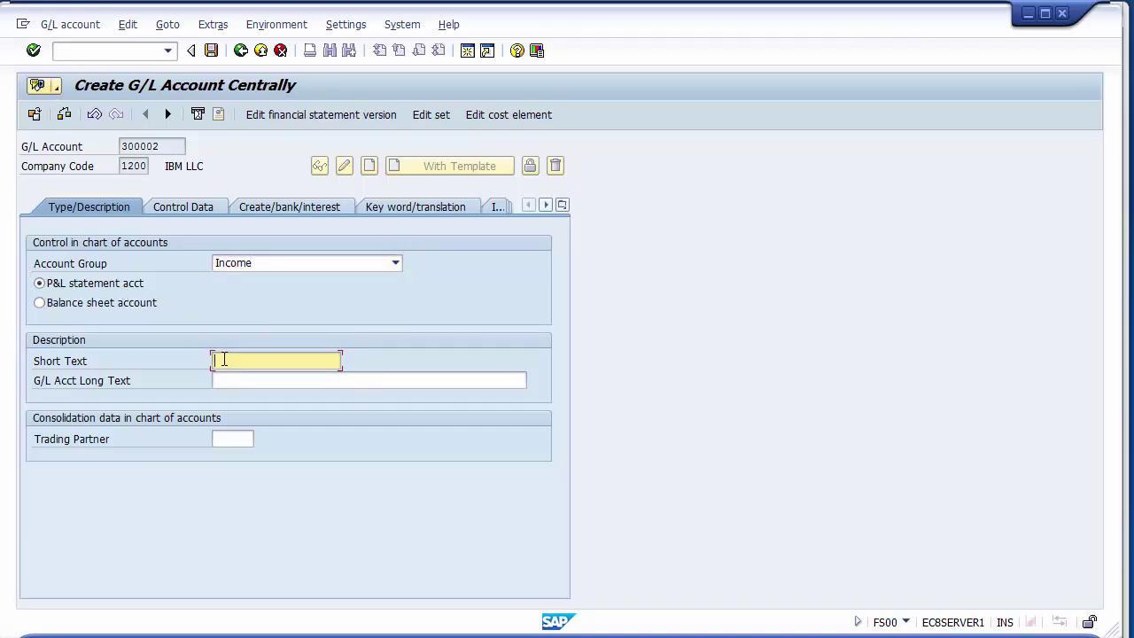
type("Sale of Assets")
left_click(288, 380)
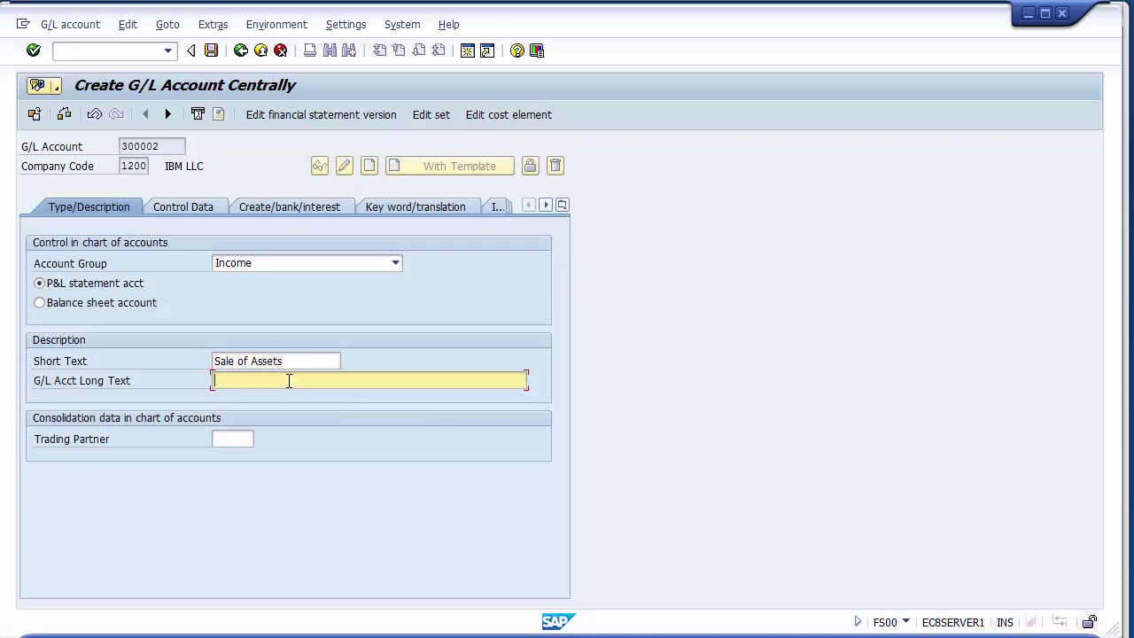
type("Sa")
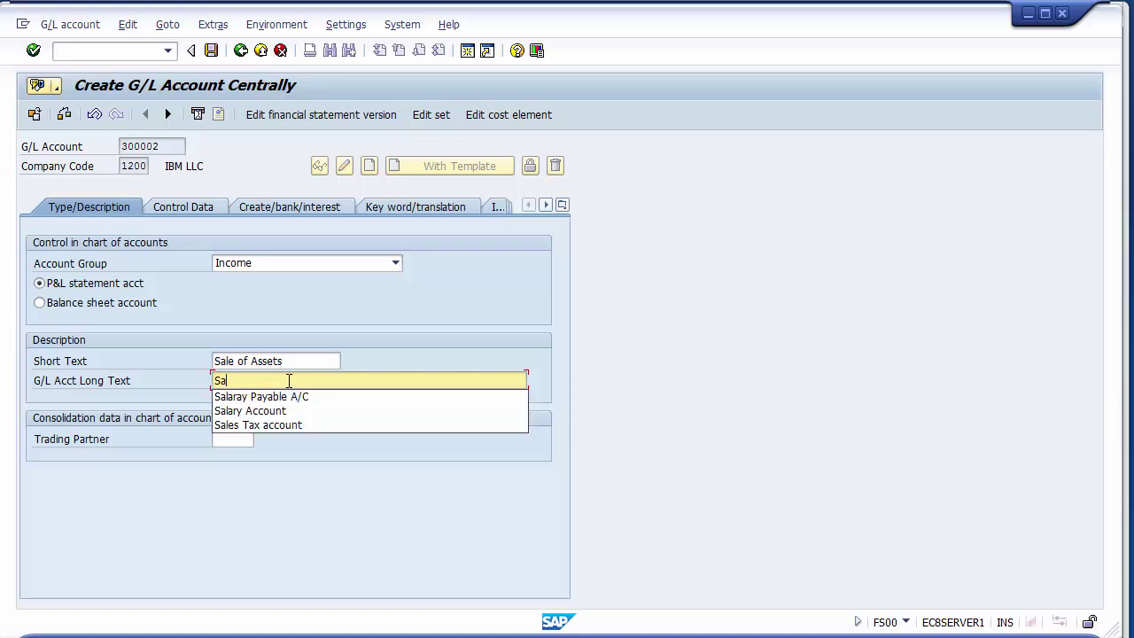
type("le of ")
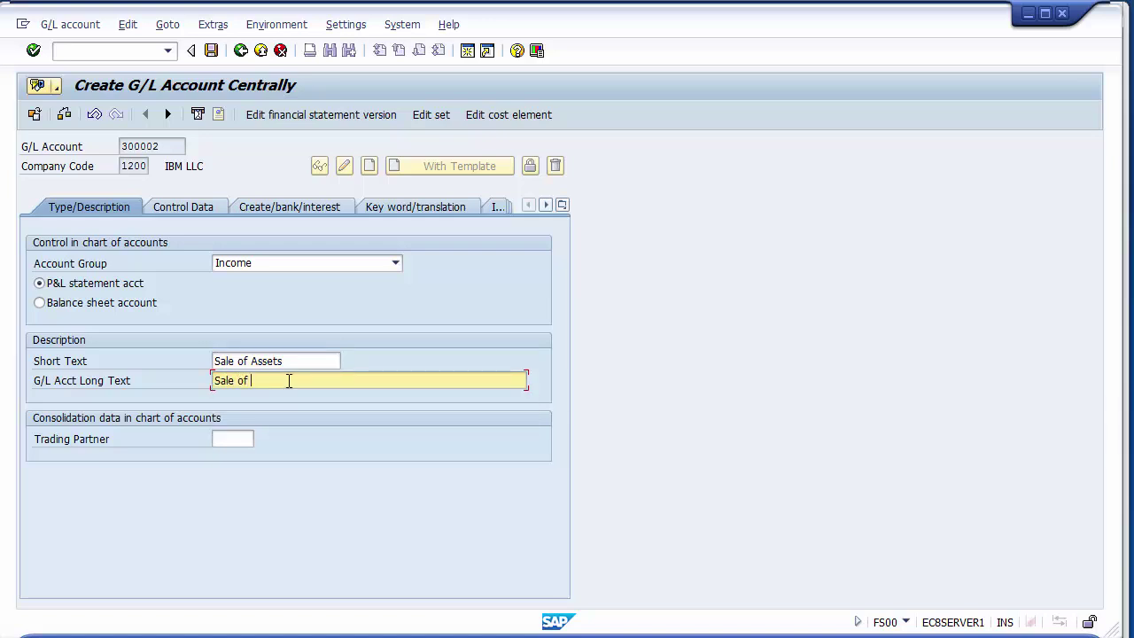
type("Asets")
key("Left")
key("Left")
key("Left")
key("Left")
type("s")
key("End")
type("Account")
Enable line item display and field status group G001 for account 300002, and save it despite warnings.
left_click(188, 209)
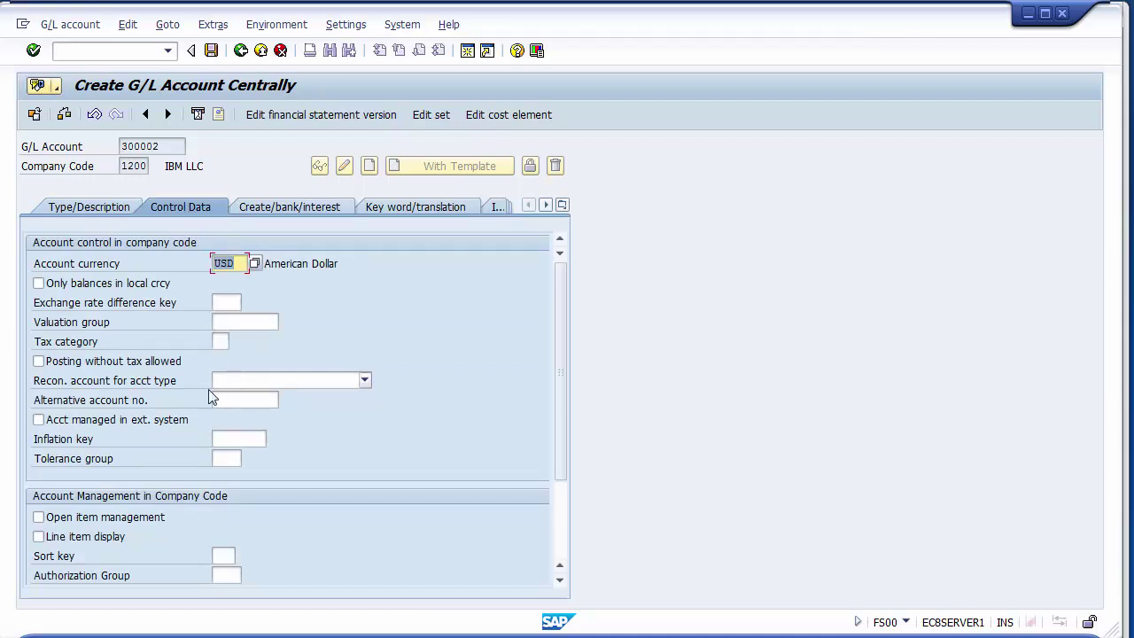
left_click(96, 540)
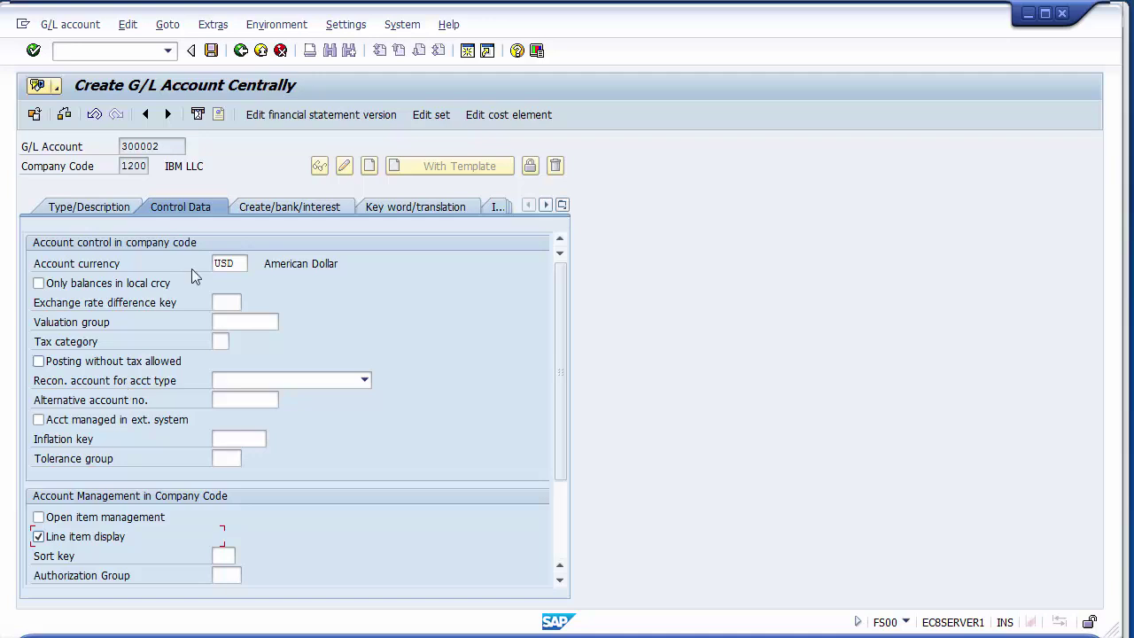
left_click(285, 211)
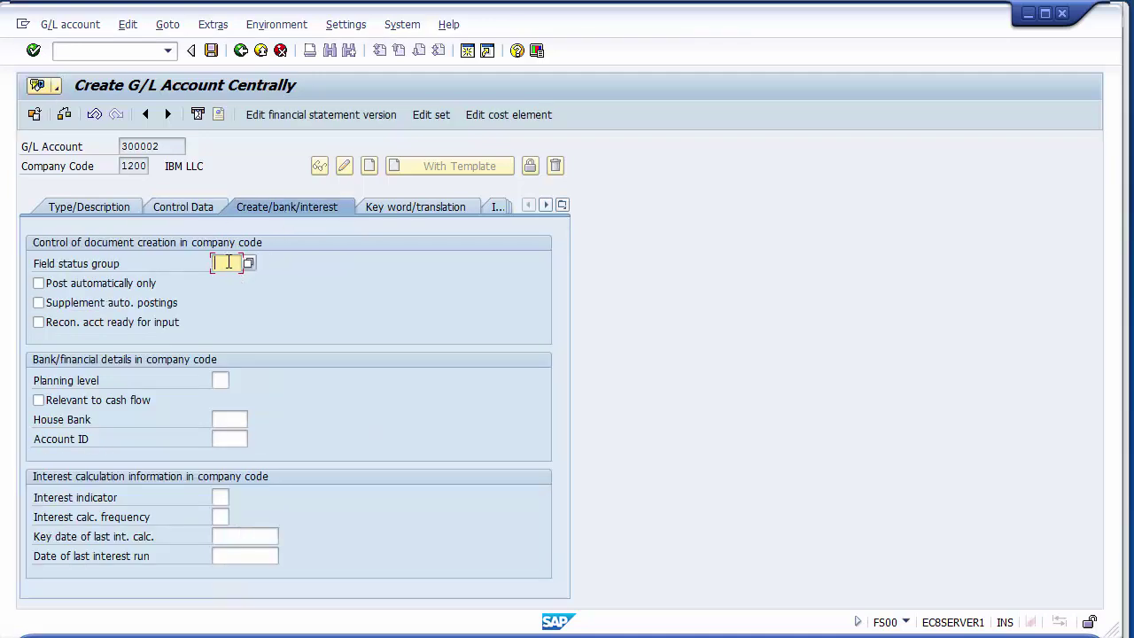
type("g001")
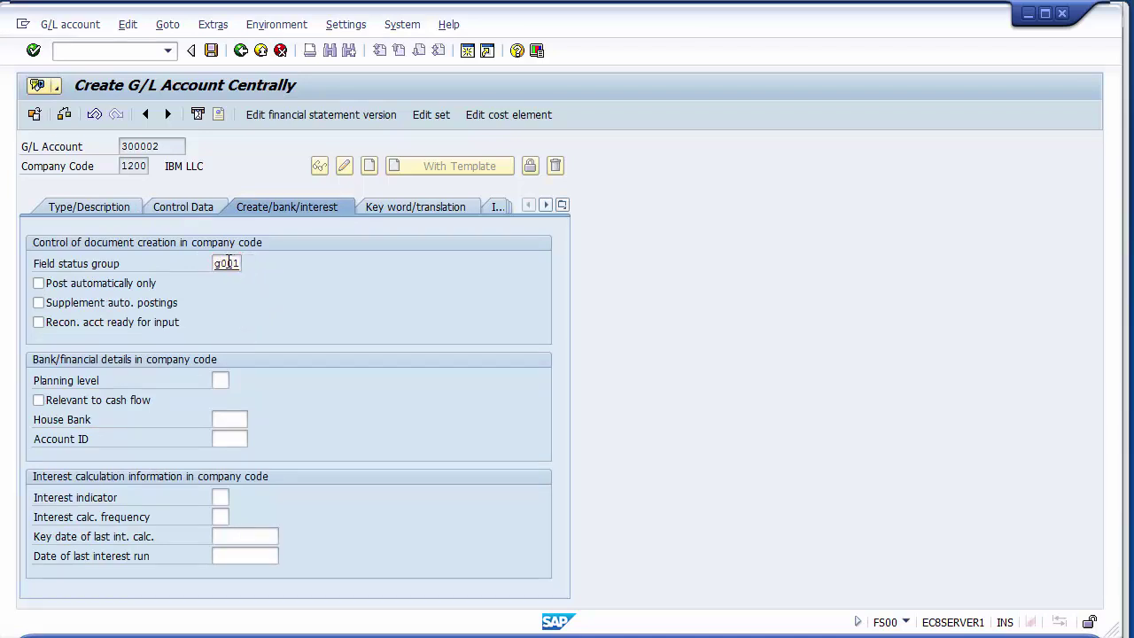
key("Return")
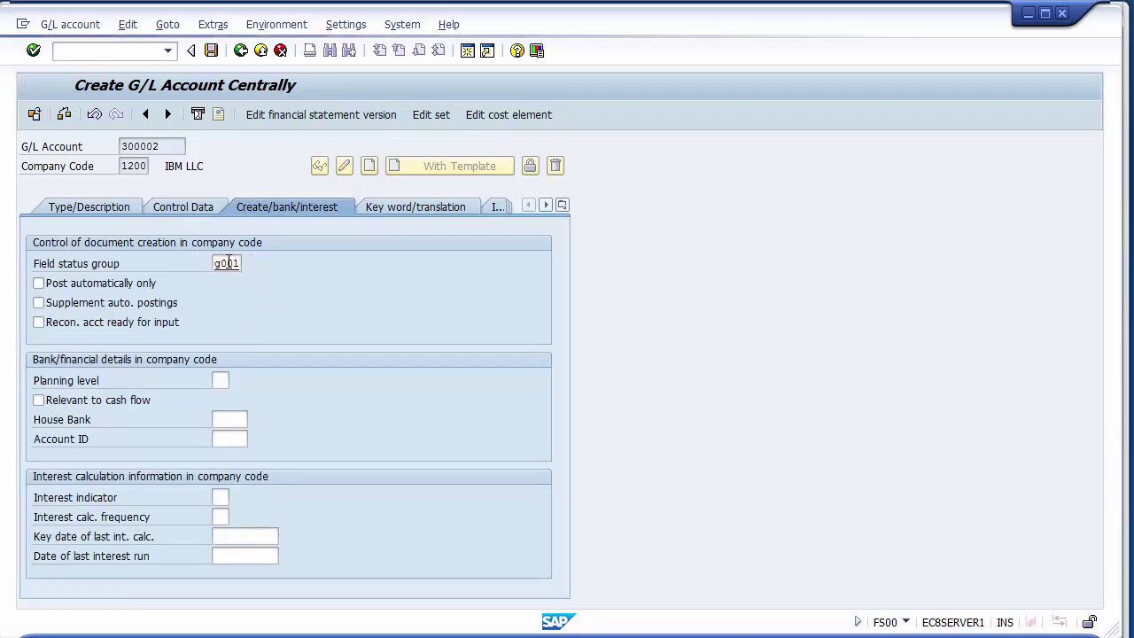
left_click(210, 50)
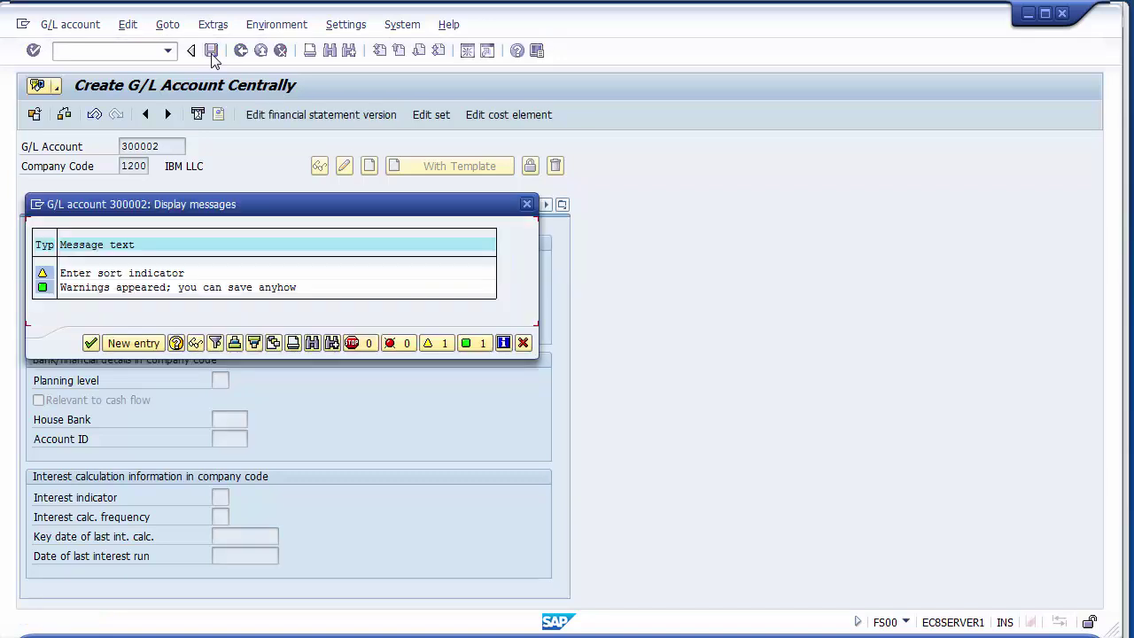
left_click(91, 344)
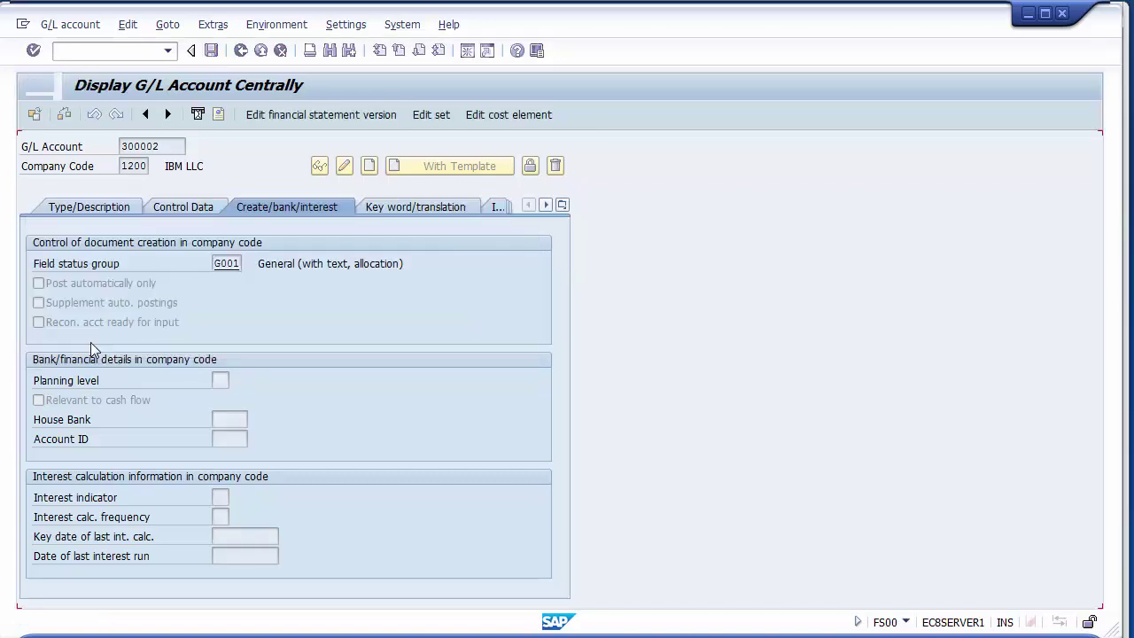
Start creating G/L account 300003 in company code 1200 with account group Income, as a P&L statement account.
left_click(166, 146)
key("BackSpace")
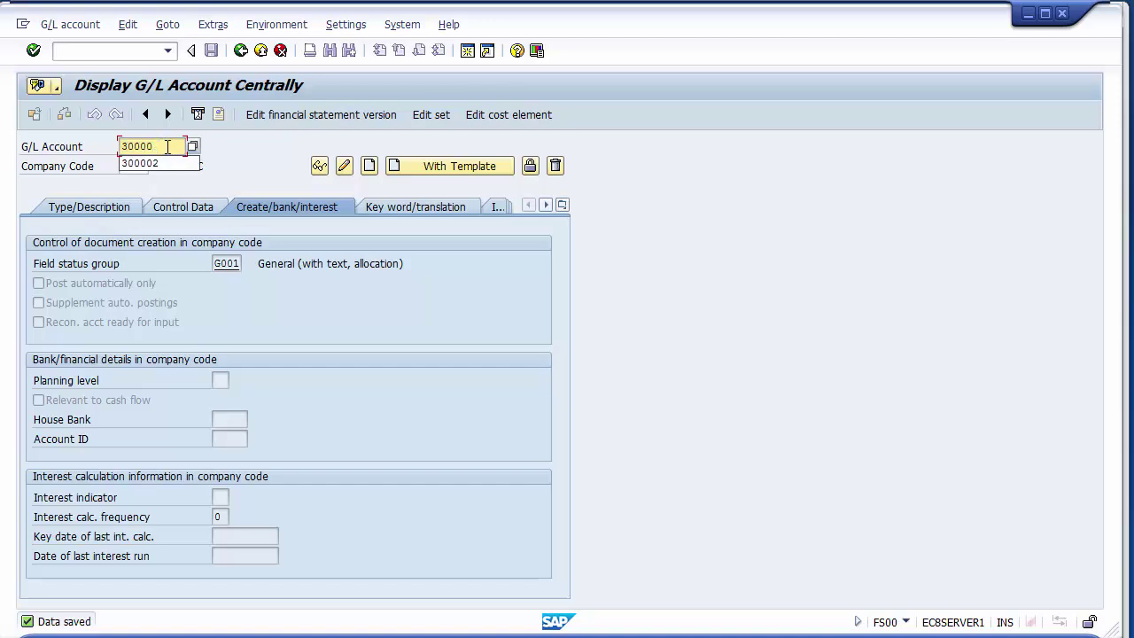
type("3")
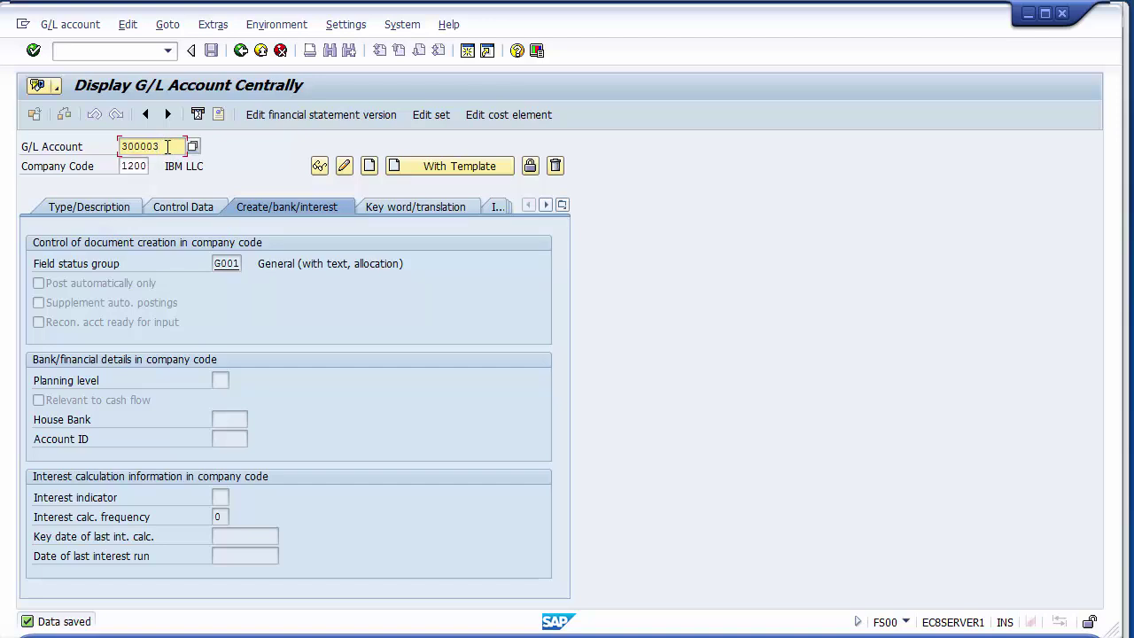
left_click(370, 166)
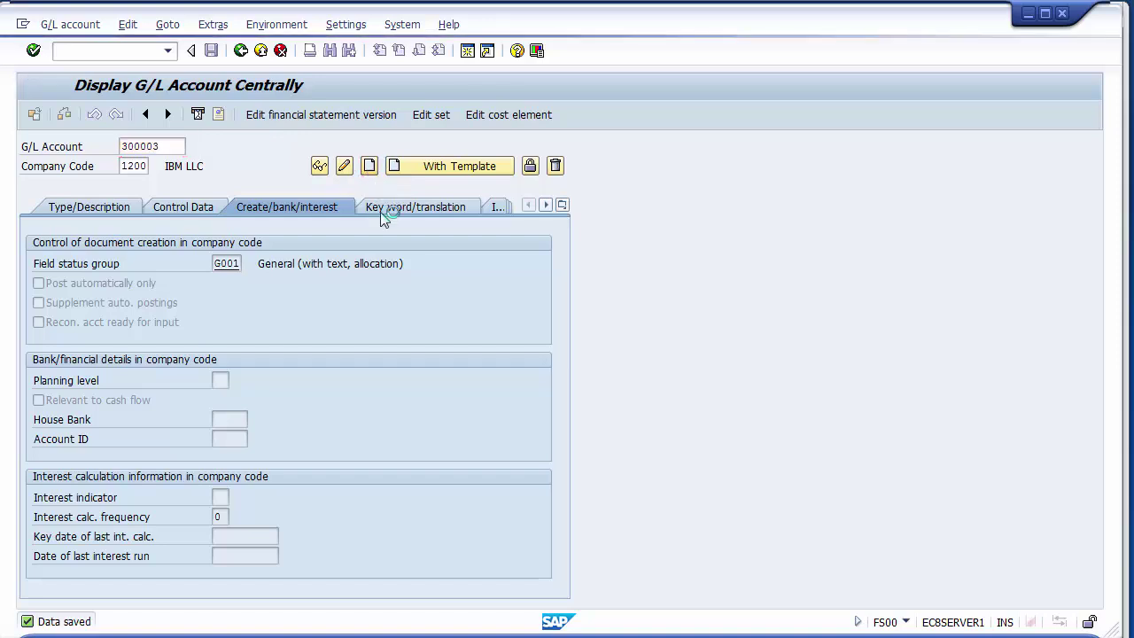
left_click(122, 210)
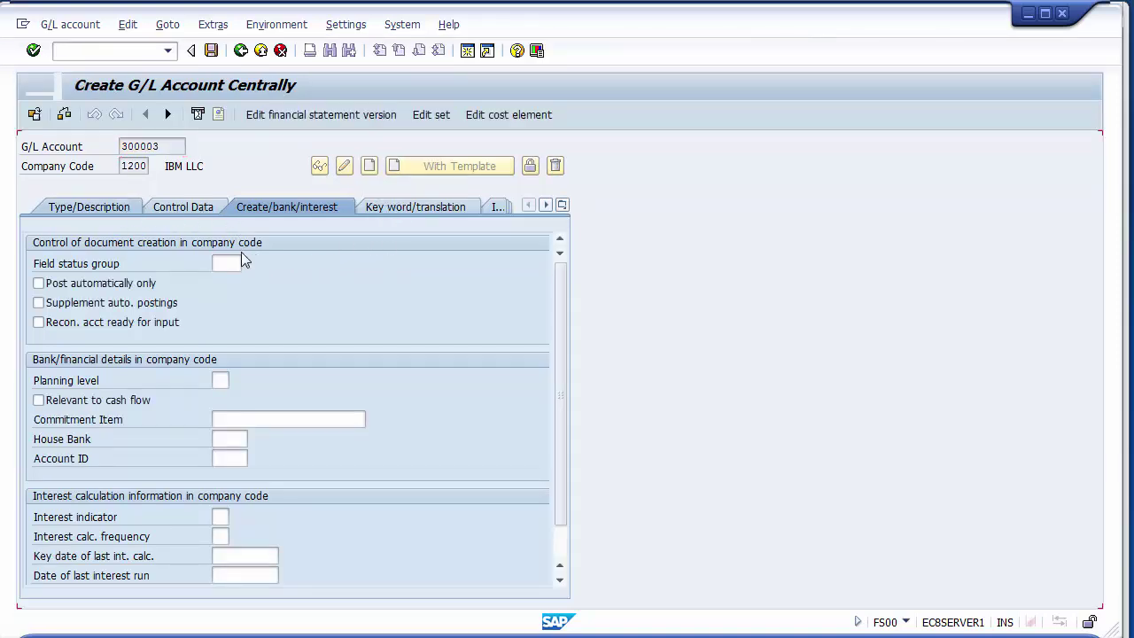
left_click(229, 263)
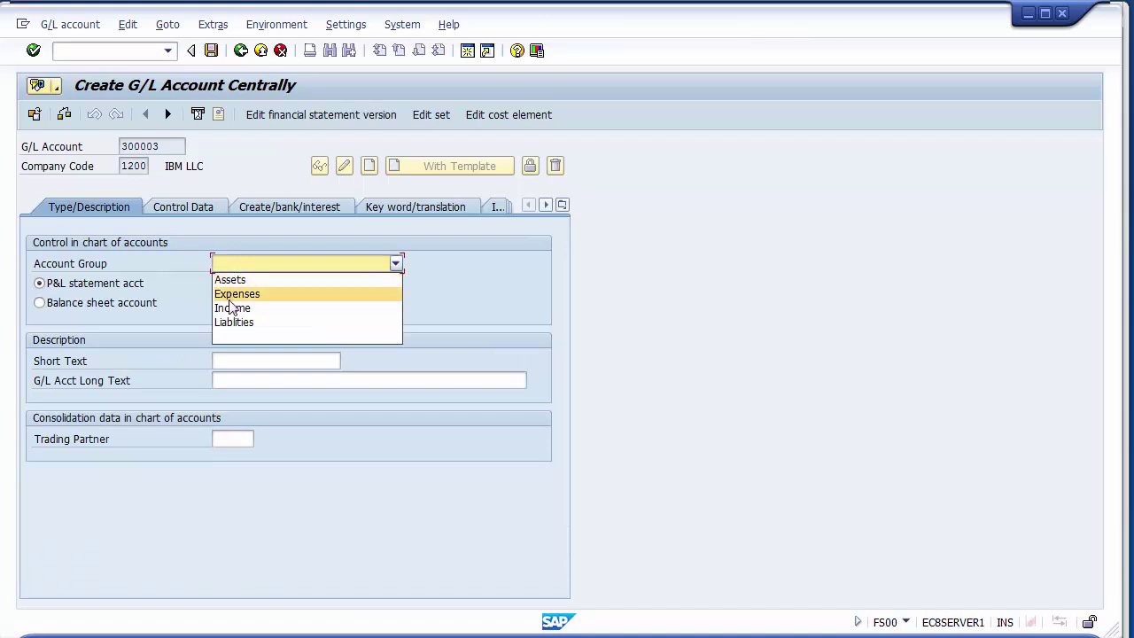
left_click(229, 306)
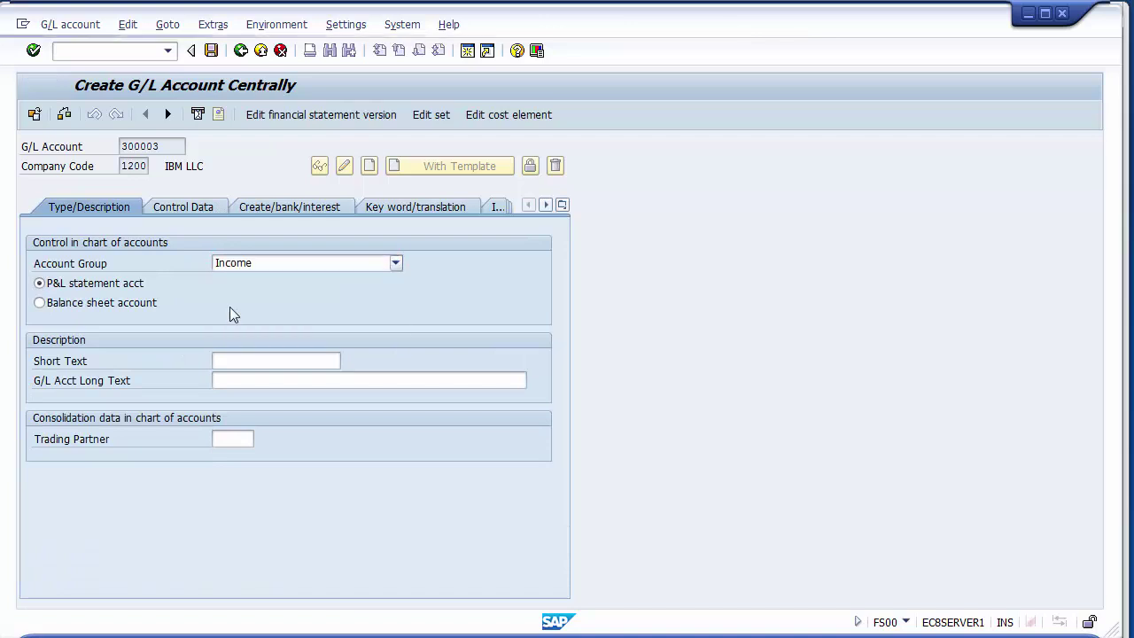
left_click(115, 285)
Set the short text of account 300003 to "Profit on Sale Asset".
left_click(225, 363)
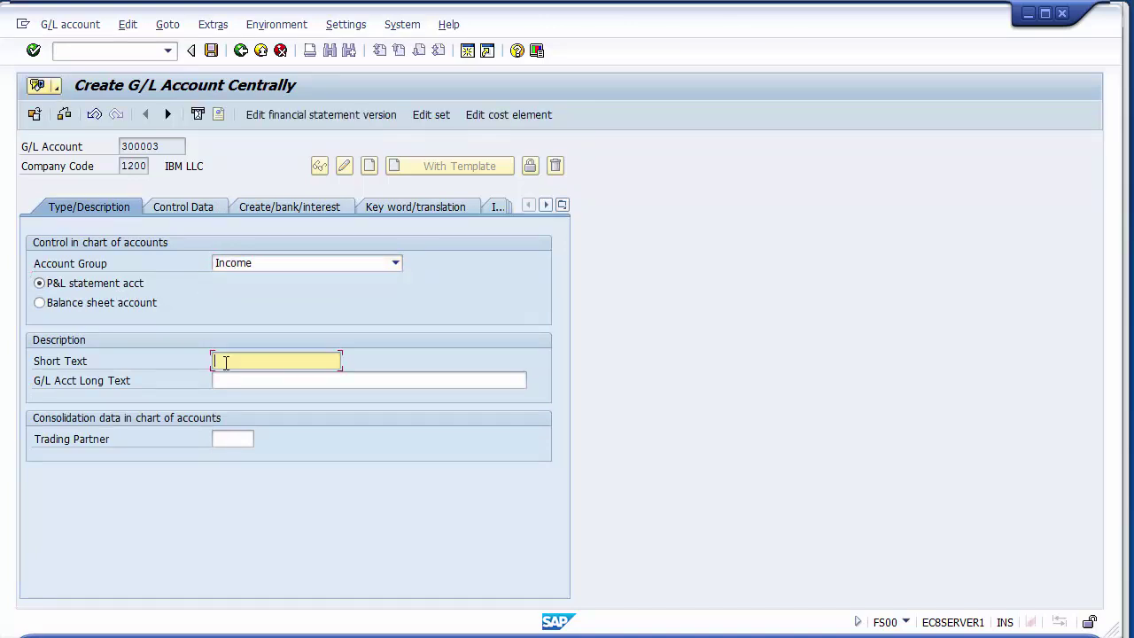
type("Profit ")
type("on Sal")
type("e of ")
type("Ad")
key("BackSpace")
key("BackSpace")
key("BackSpace")
key("BackSpace")
key("BackSpace")
type("Asset")
Set the G/L account long text of account 300003 to "Profit on Sale Asset A/C".
left_click(233, 381)
type("Profit on Sale Asset")
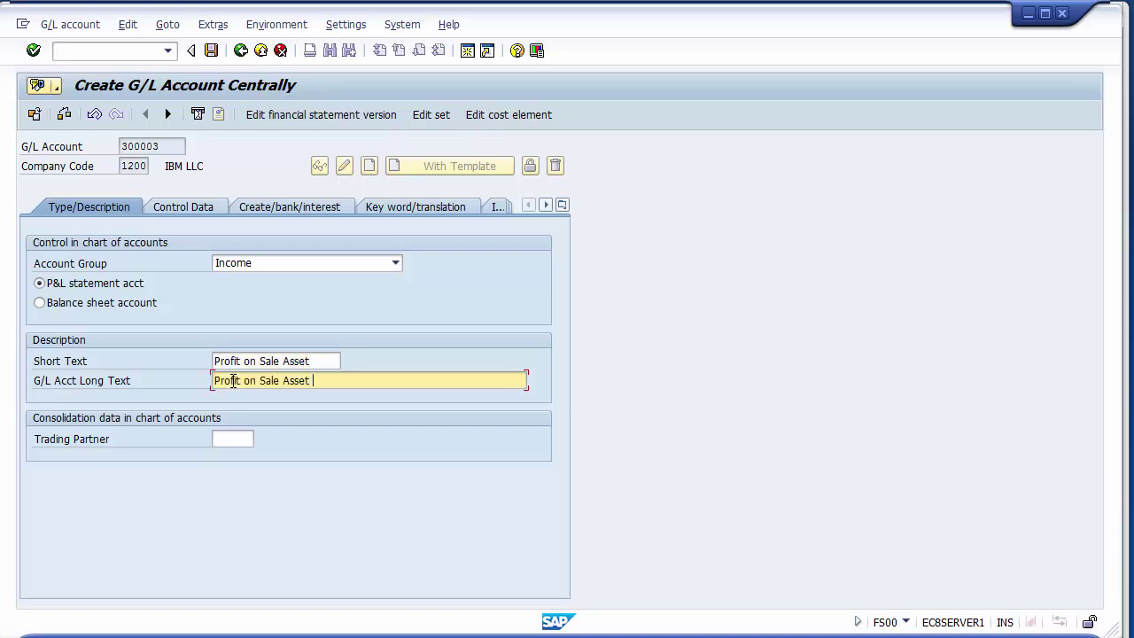
type("asc")
key("BackSpace")
key("BackSpace")
key("BackSpace")
type("a")
key("BackSpace")
type("A/C")
Enable line item display and field status group G001 for account 300003, and save it despite warnings.
left_click(194, 213)
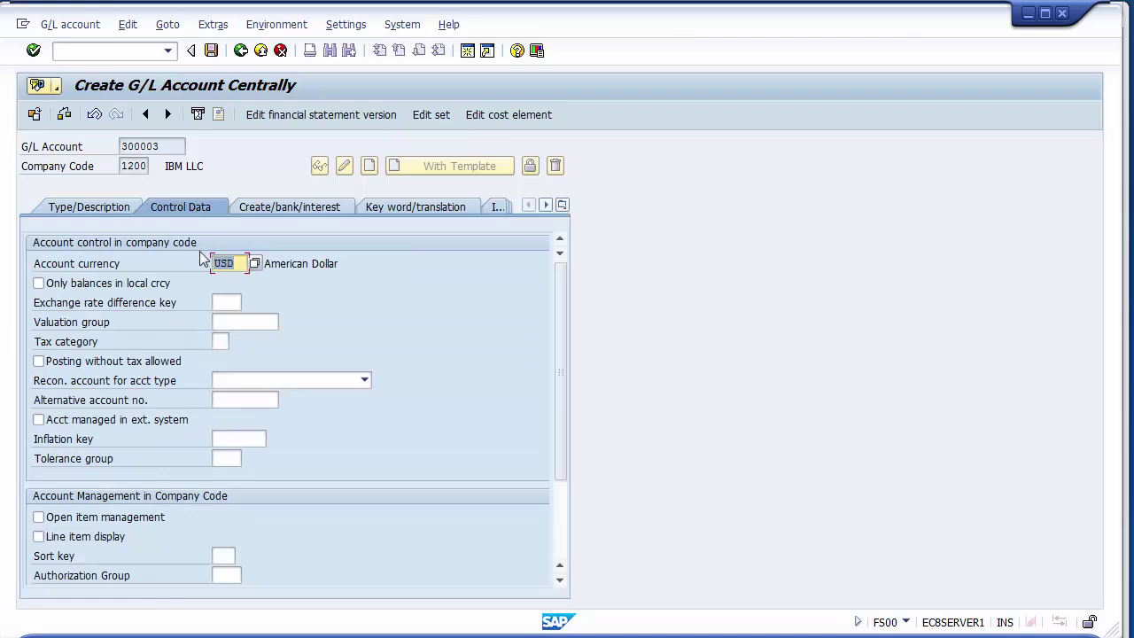
left_click(104, 538)
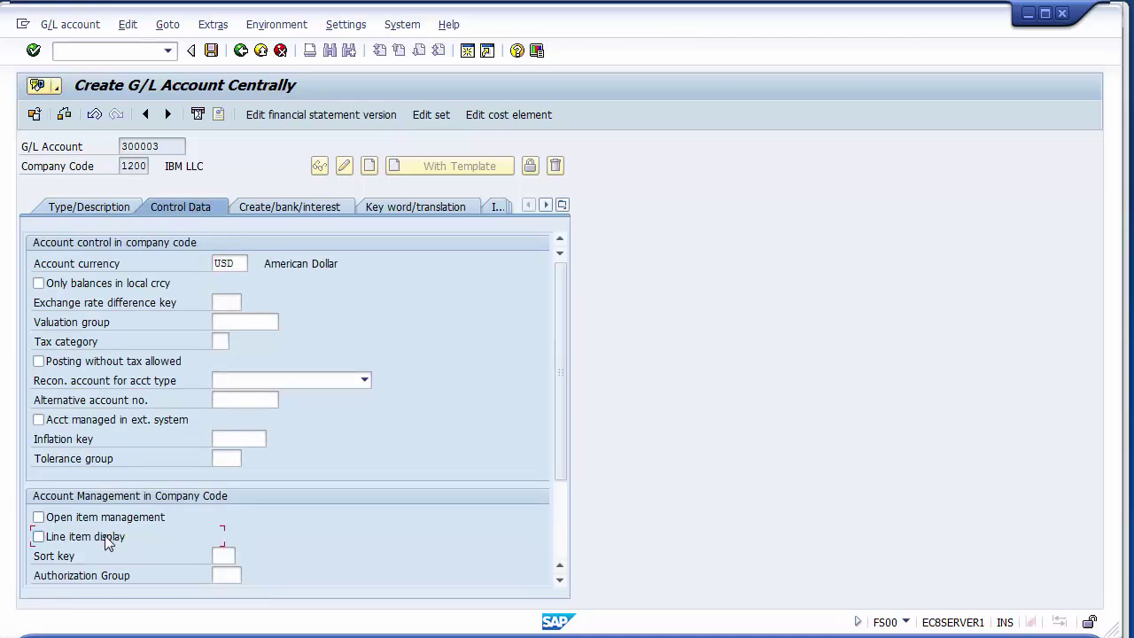
left_click(288, 208)
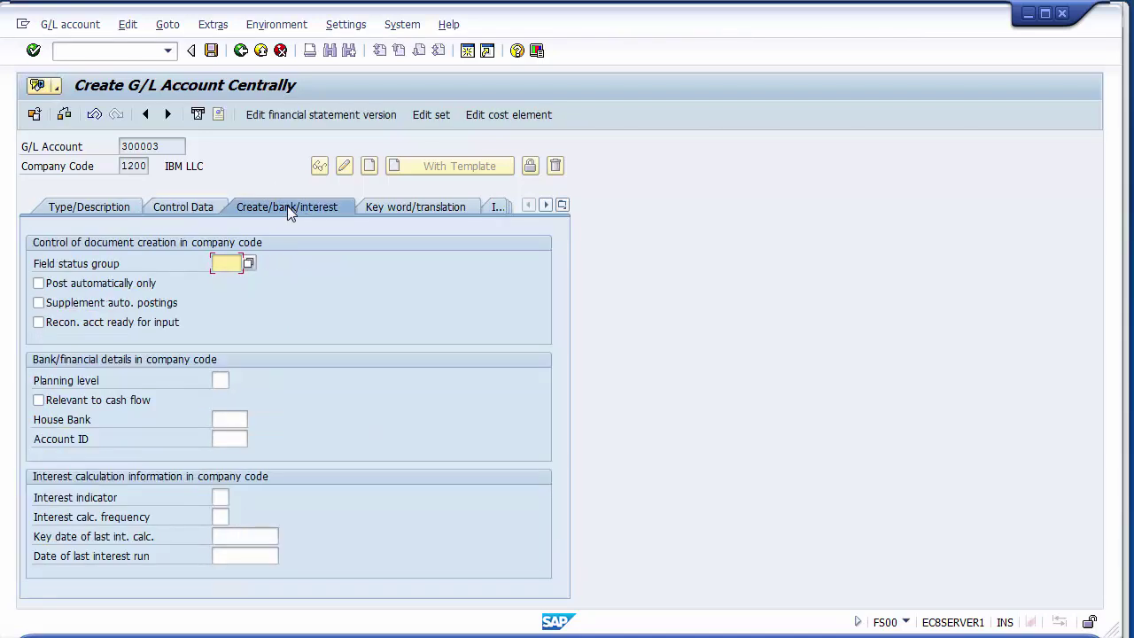
left_click(238, 262)
key("Down")
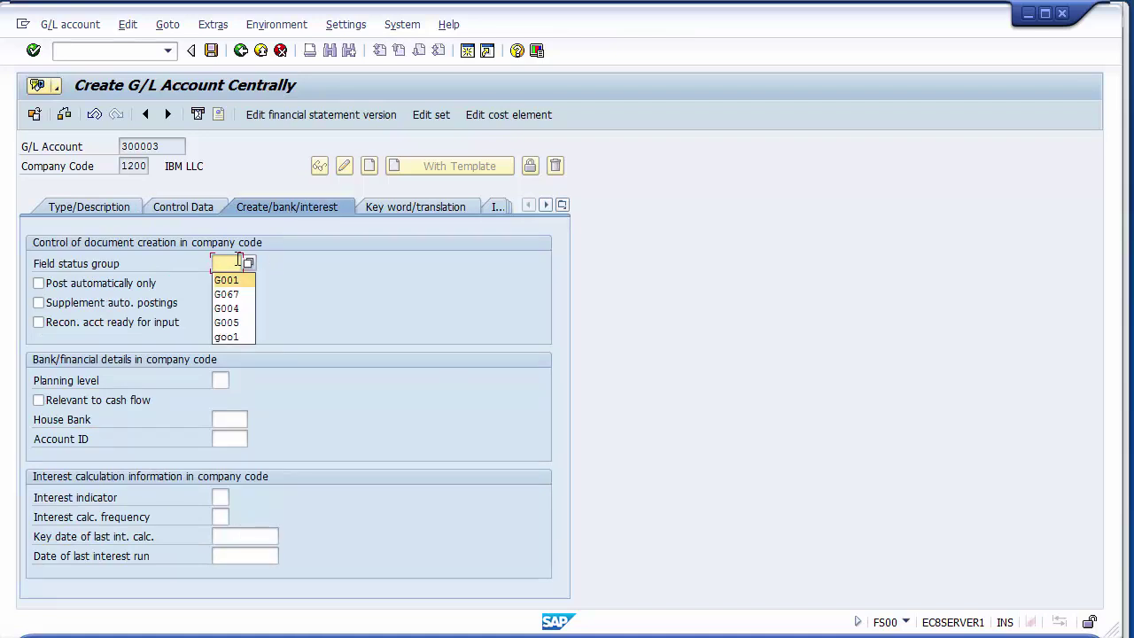
key("Return")
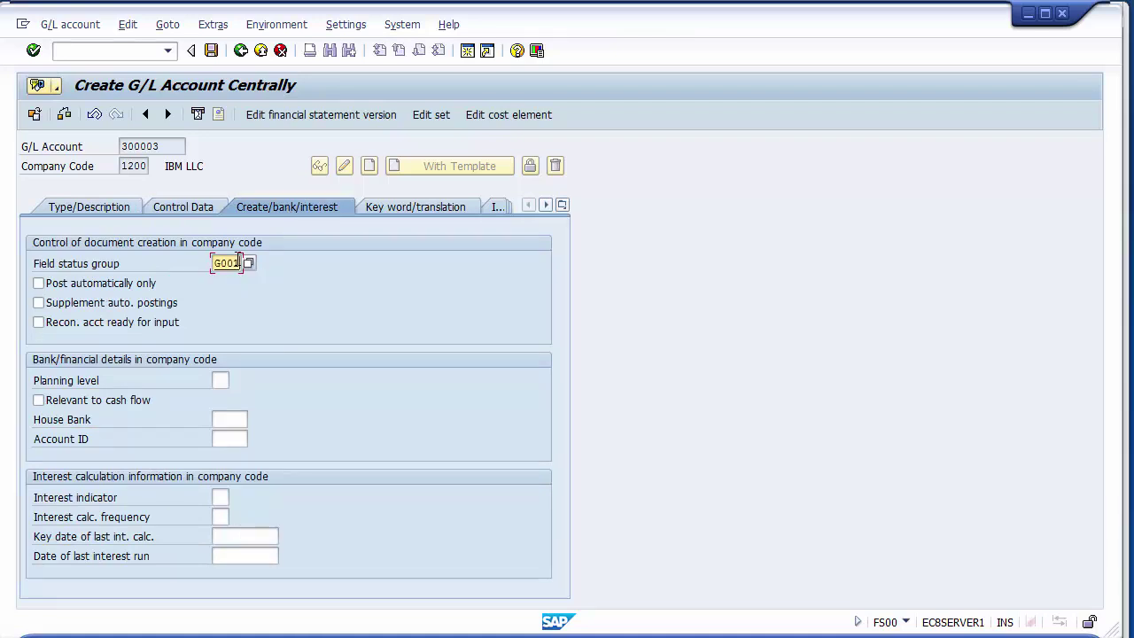
left_click(211, 51)
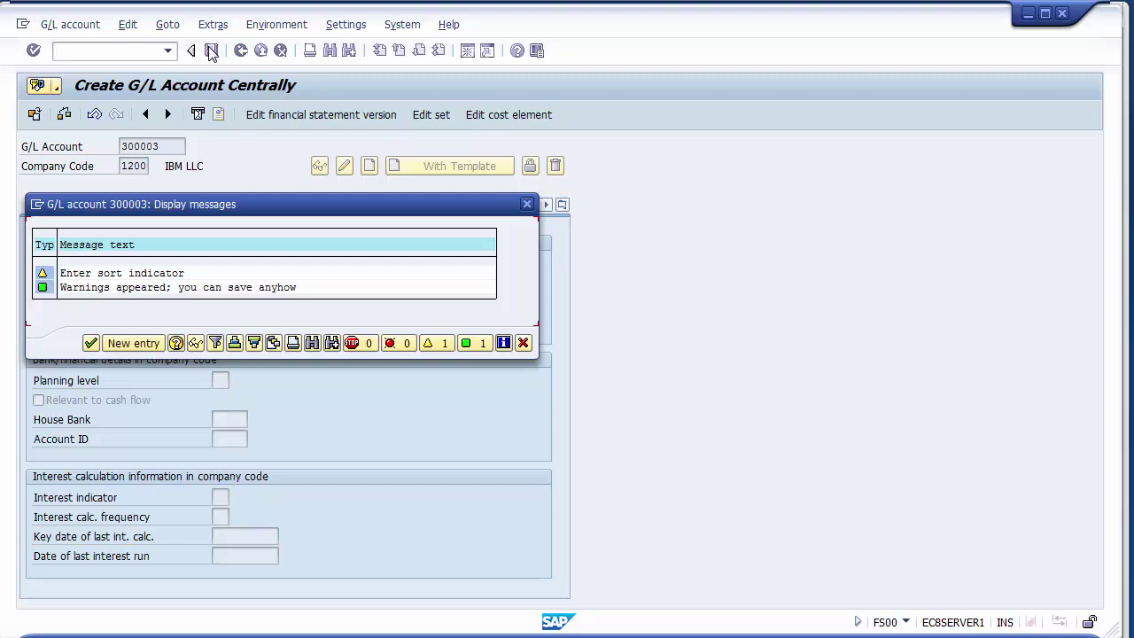
key("Return")
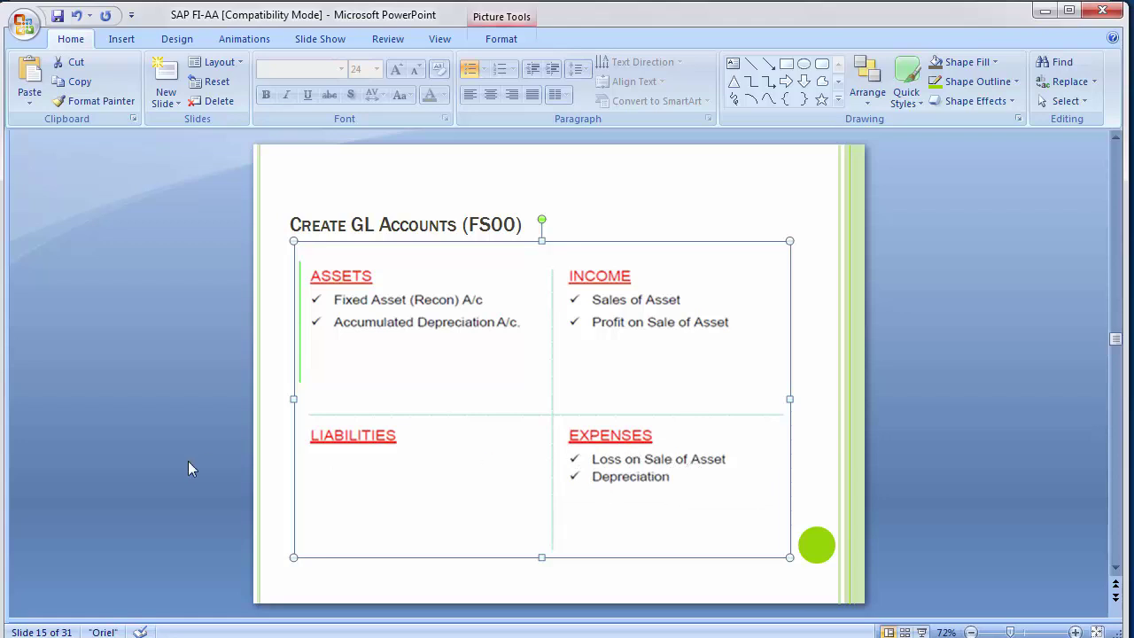
Return from the PowerPoint slide to SAP, look up existing accounts in chart of accounts 1000 and pick Rent Account 400004.
key("alt+Tab")
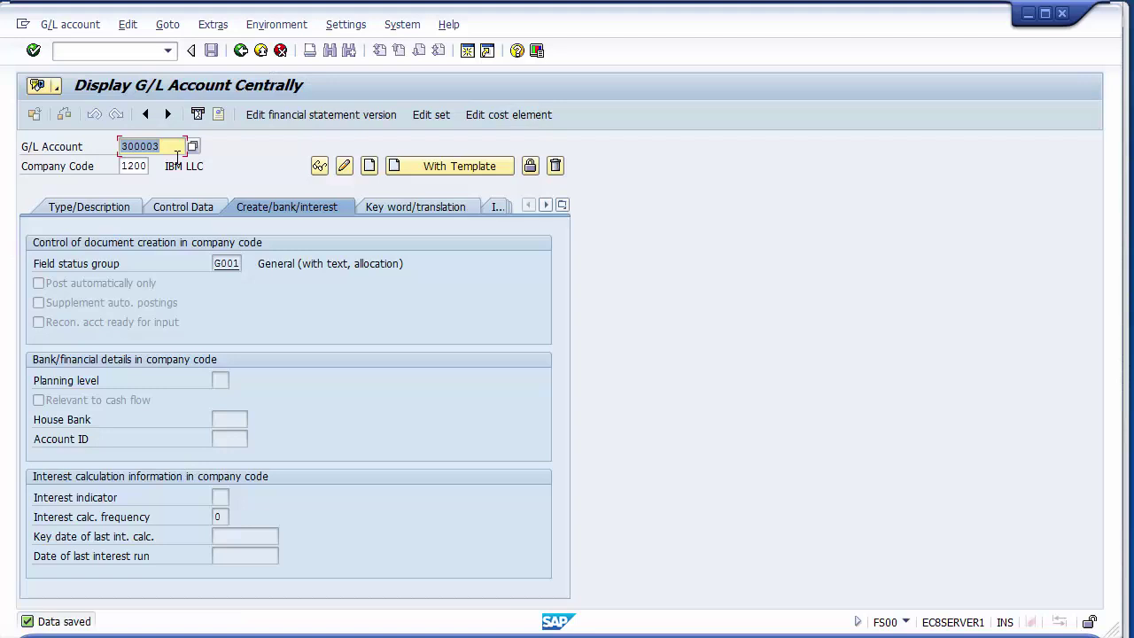
left_click(89, 209)
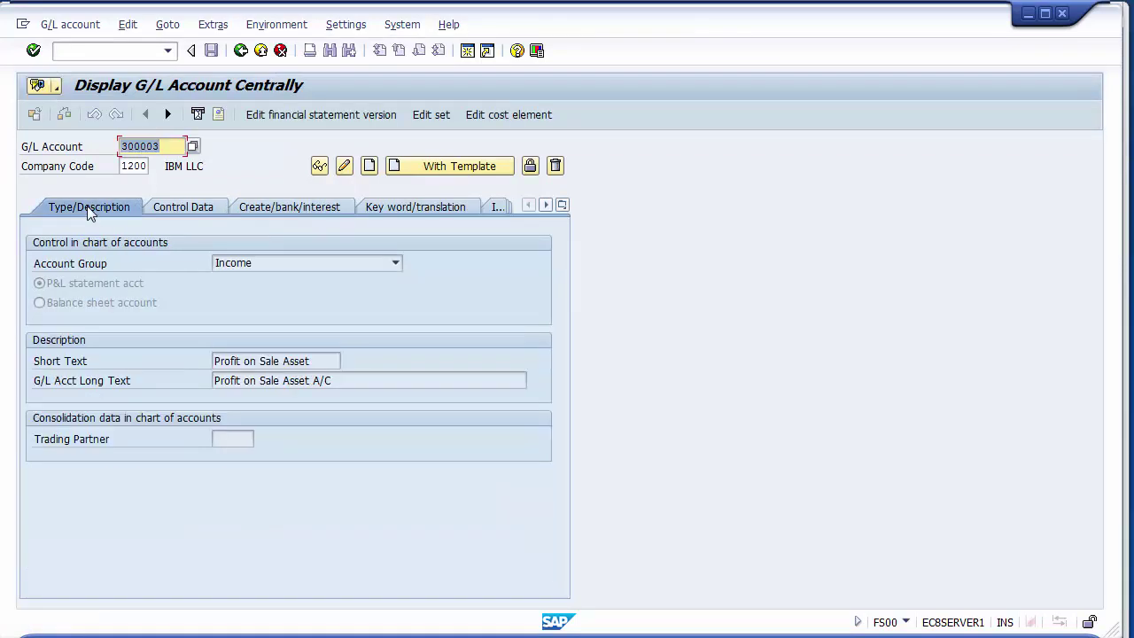
key("F4")
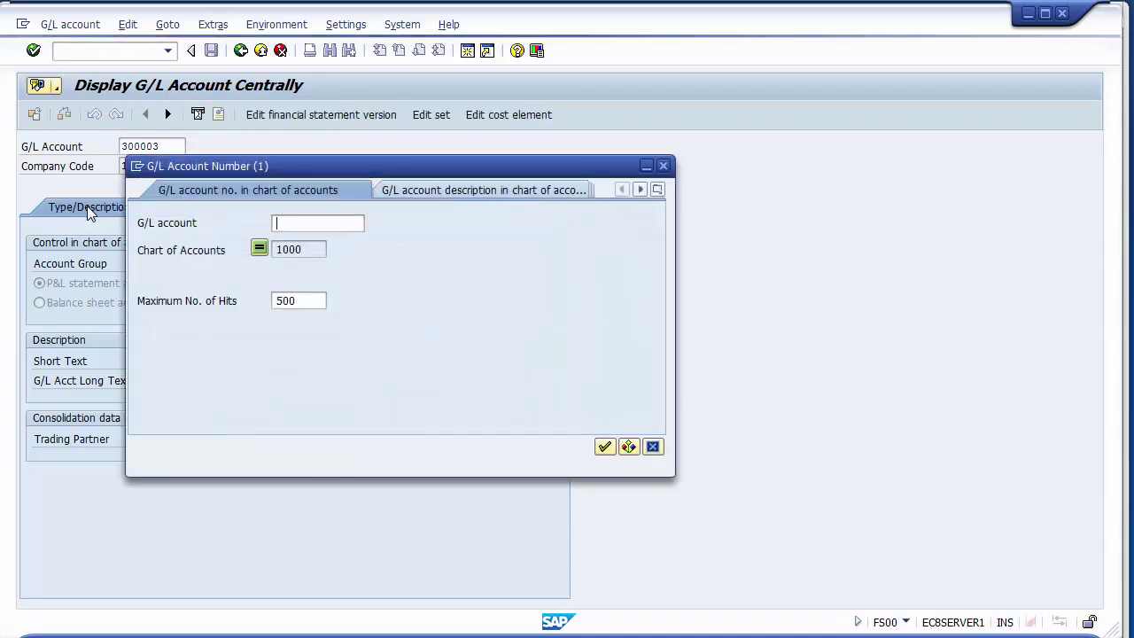
key("Return")
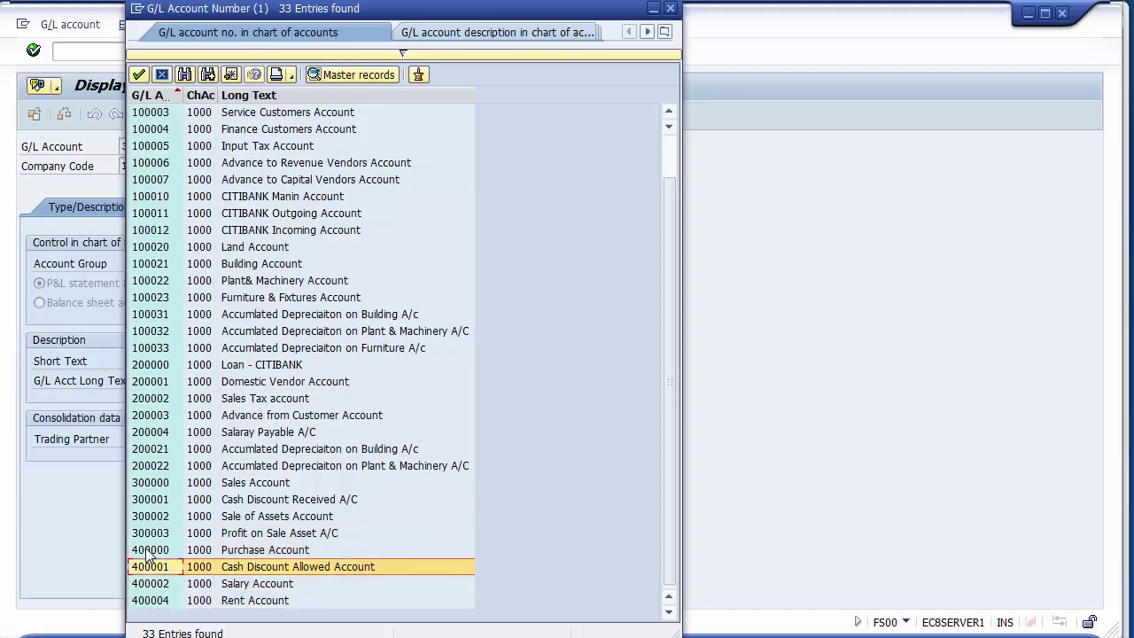
key("Down")
key("Down")
key("Down")
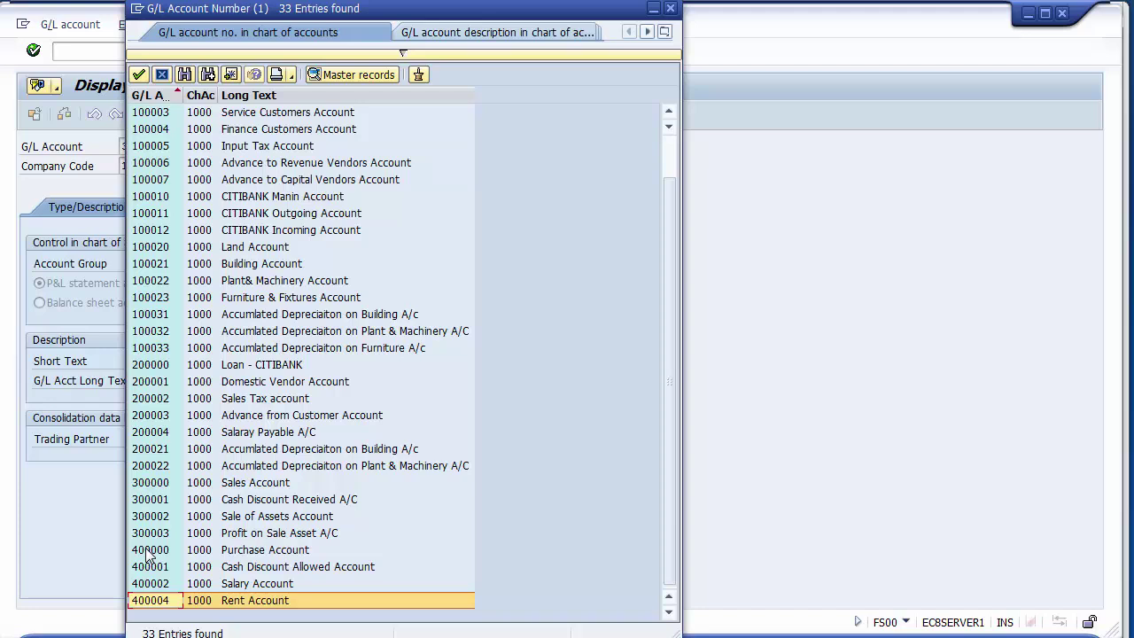
key("Return")
Start creating G/L account 400005 in company code 1200 as a P&L statement account in the Expenses account group.
left_click(175, 145)
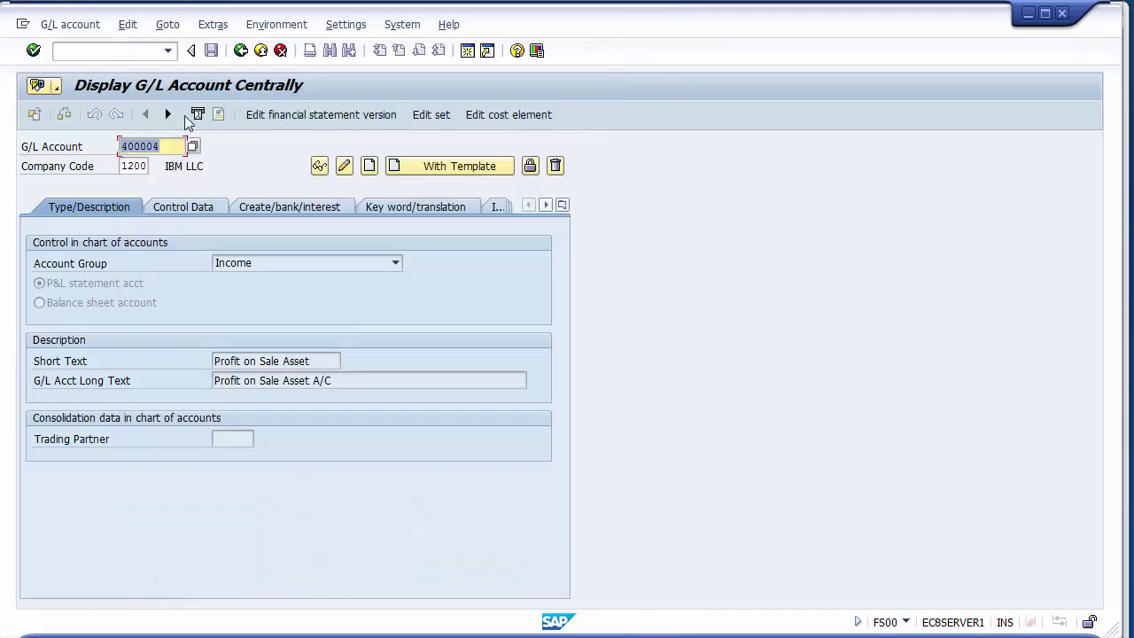
key("BackSpace")
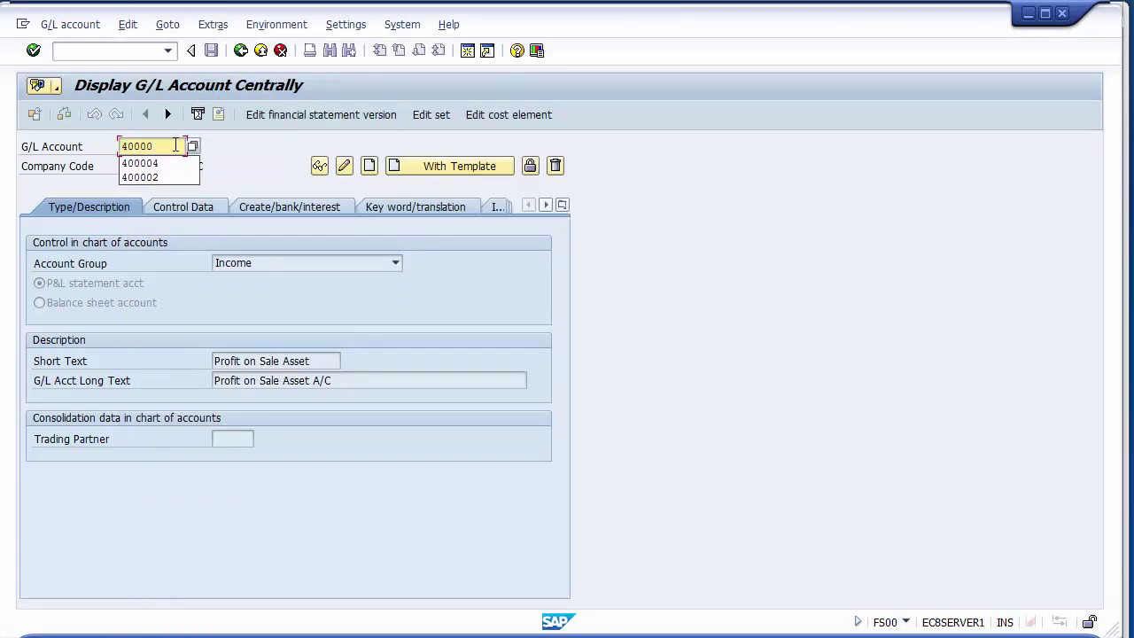
type("5")
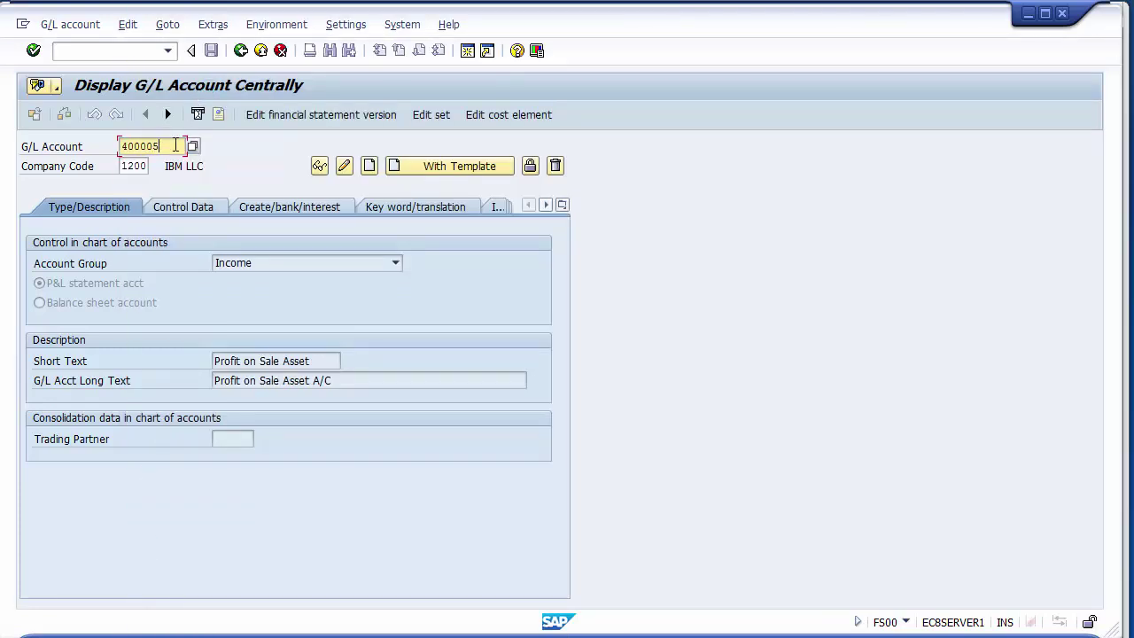
left_click(372, 172)
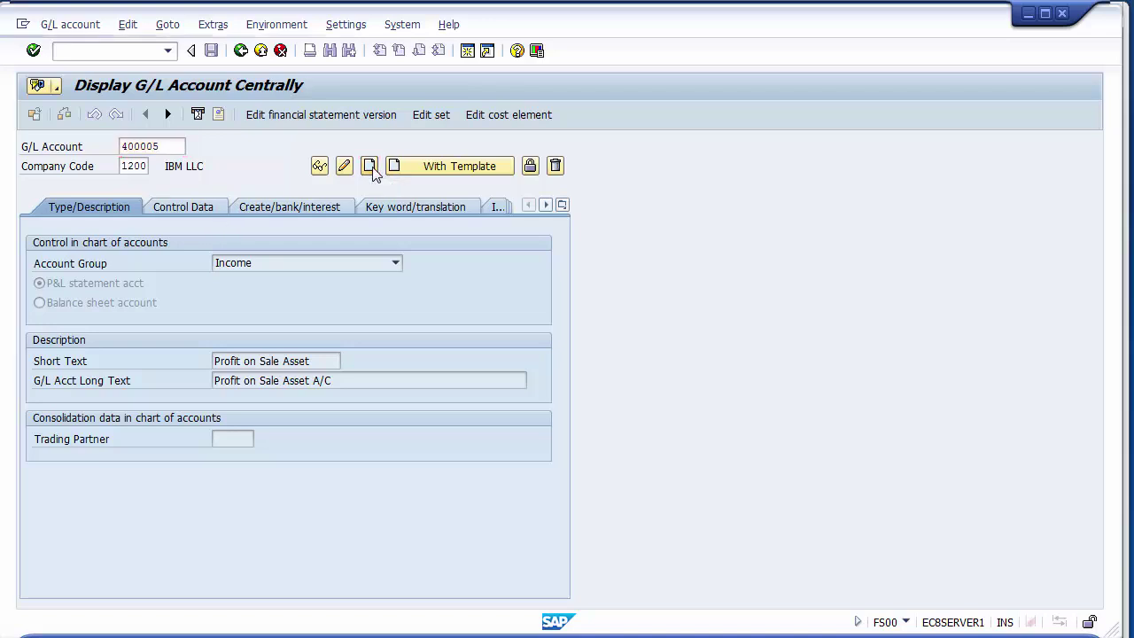
left_click(299, 262)
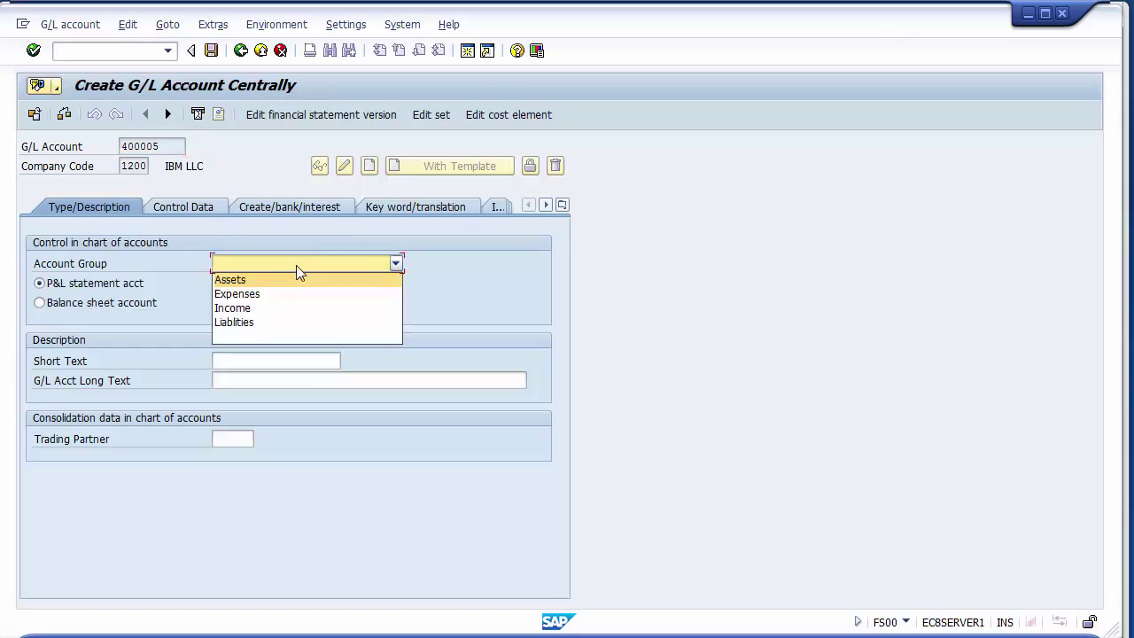
left_click(254, 296)
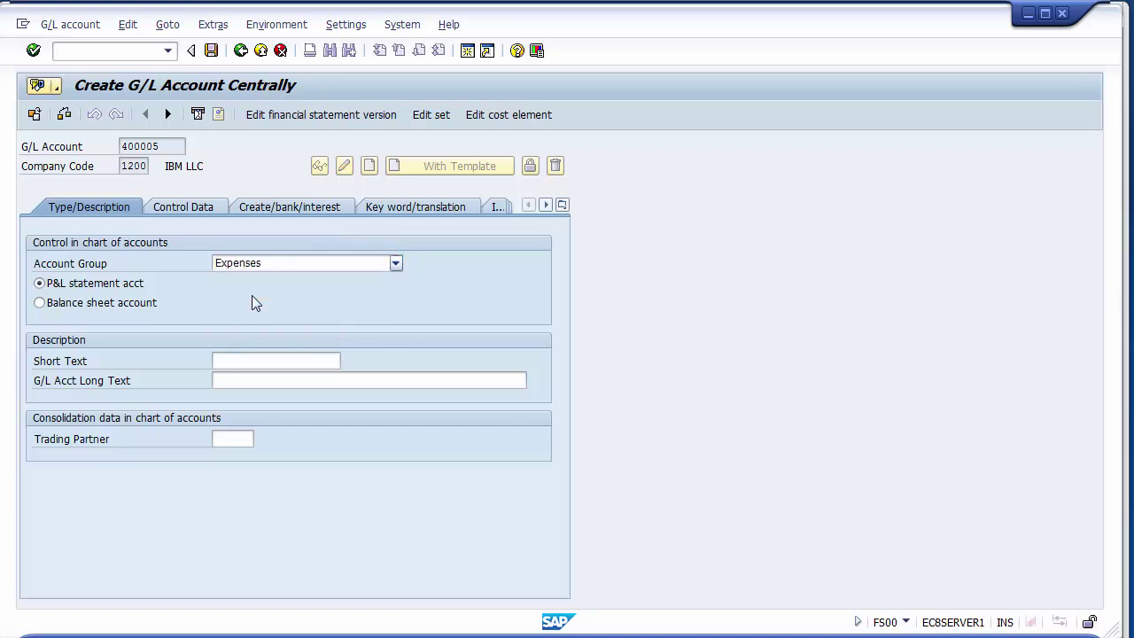
left_click(114, 289)
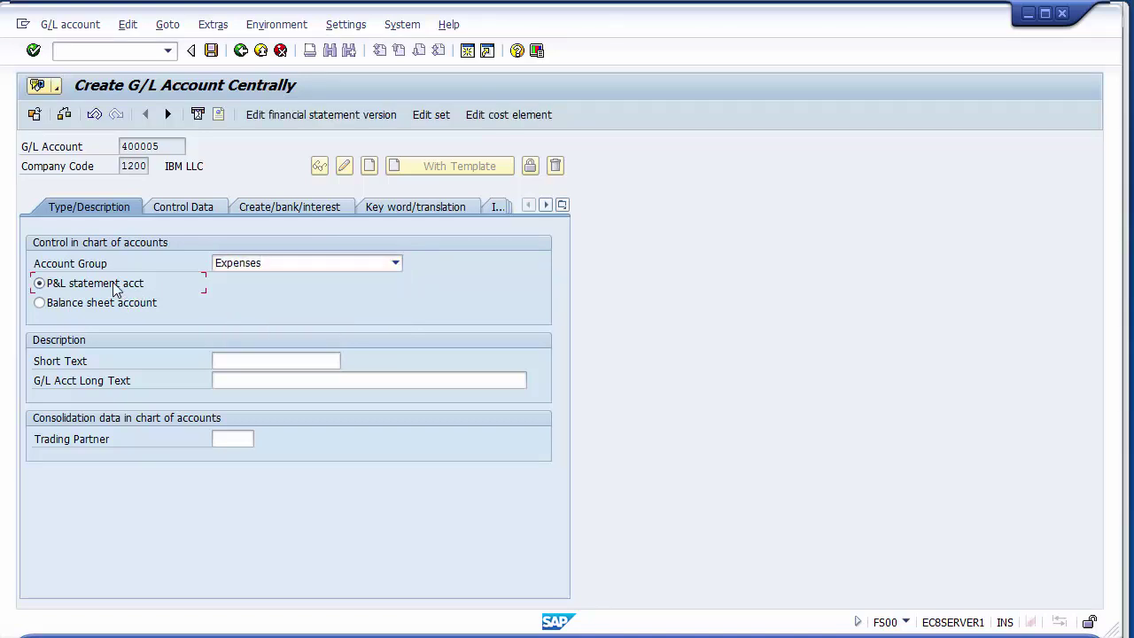
Describe account 400005 with short text "Loss on Sale Assets" and long text "Loss on Sale Assets Account".
left_click(231, 364)
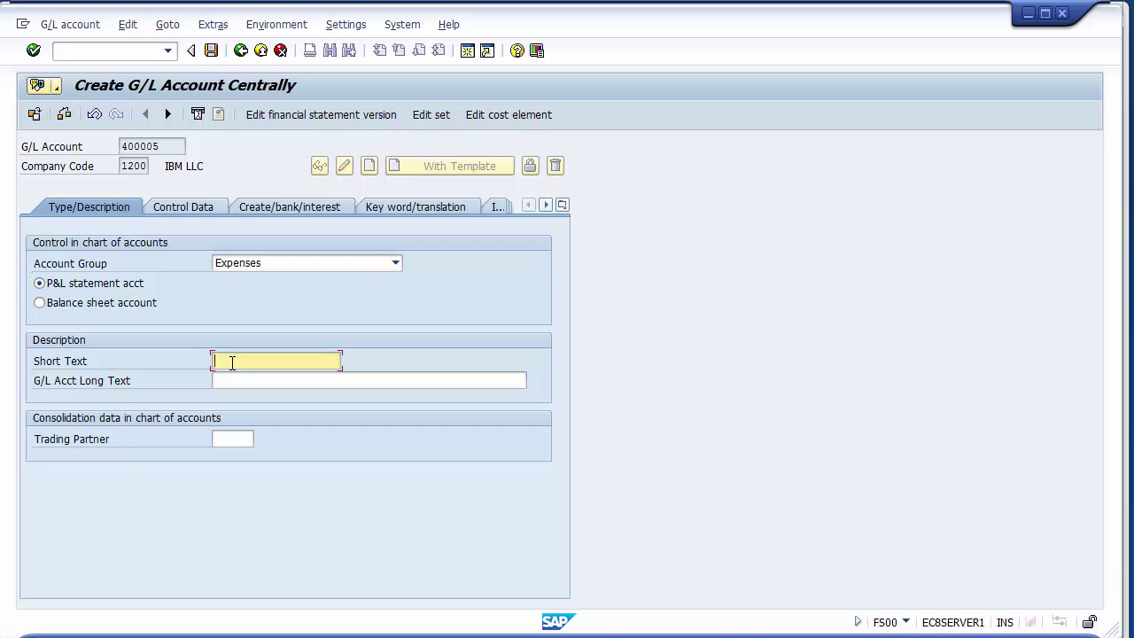
type("Loss on Sale Assets")
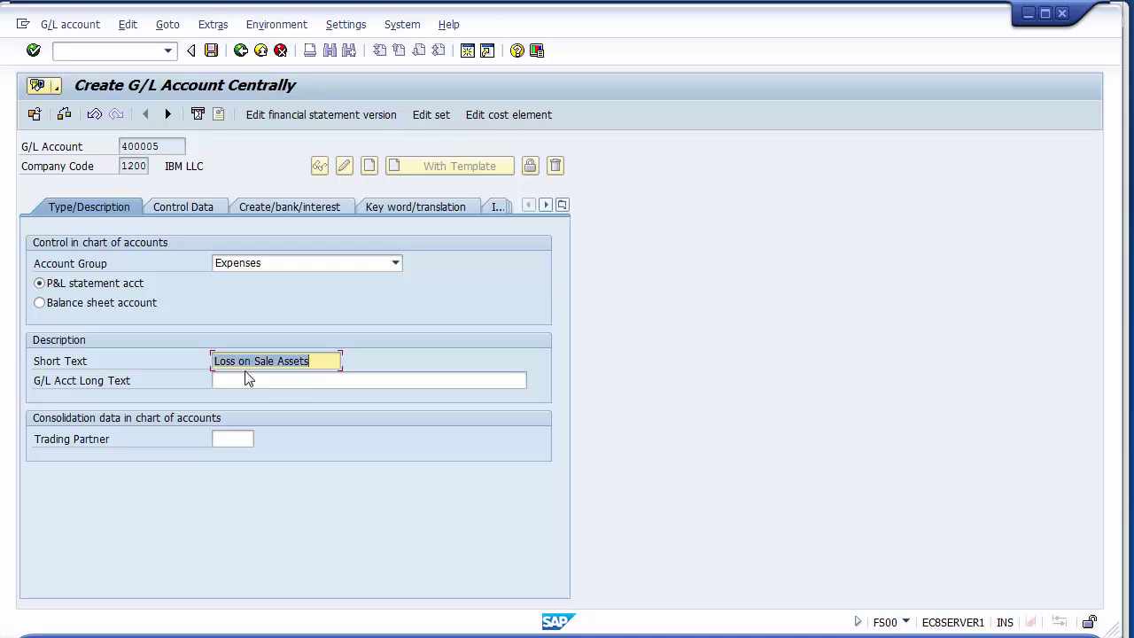
left_click(248, 381)
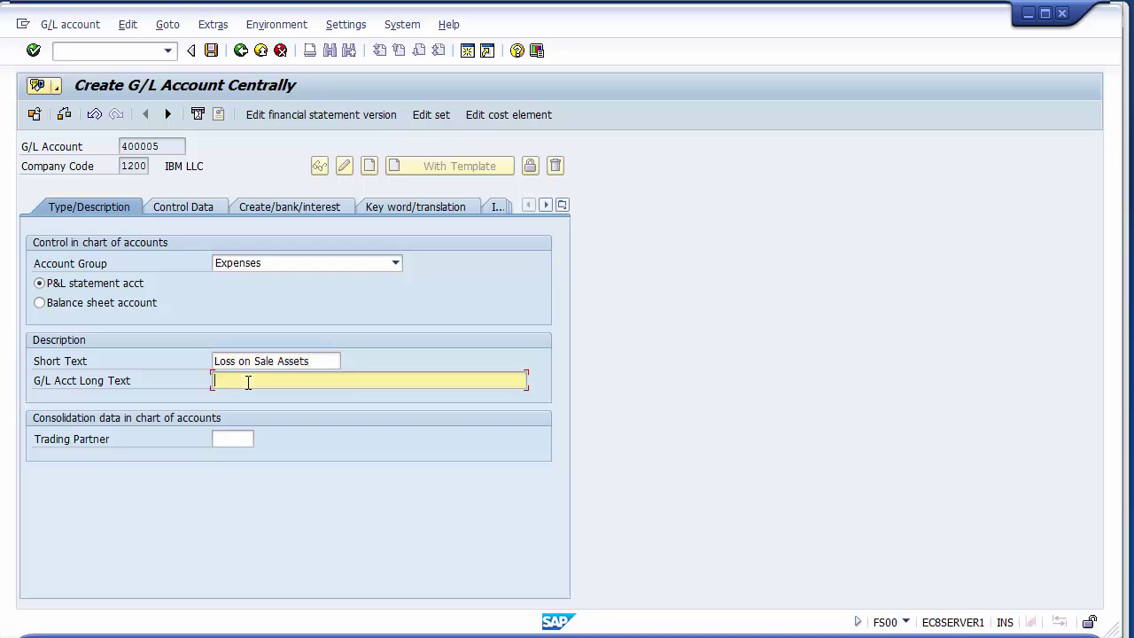
type("Loss on Sale Assets")
type("Accout")
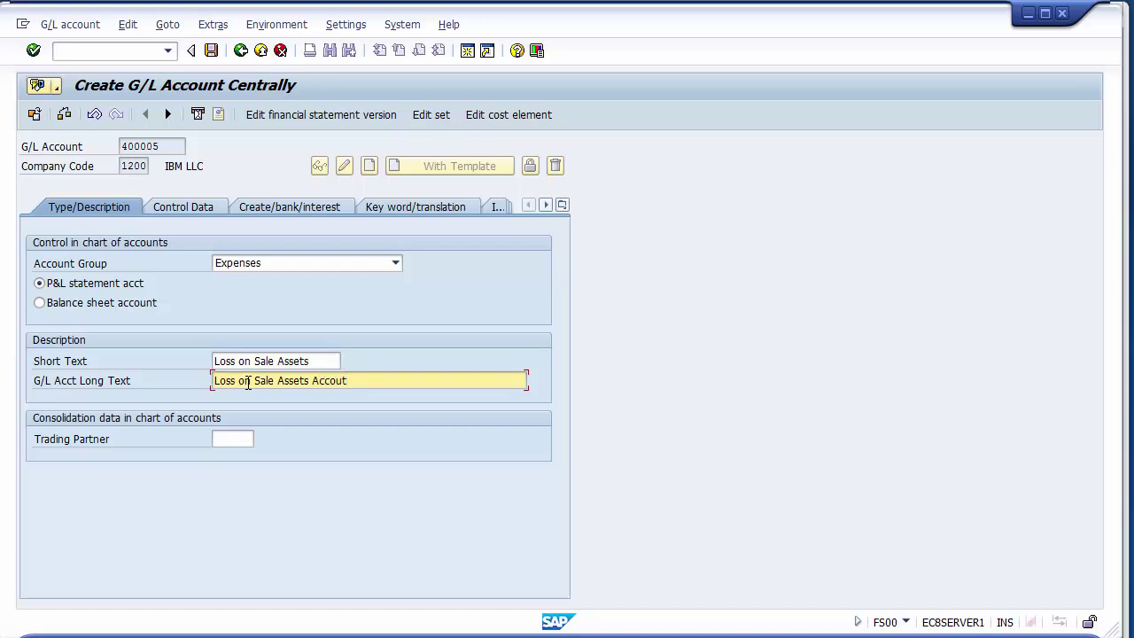
key("BackSpace")
type("nt")
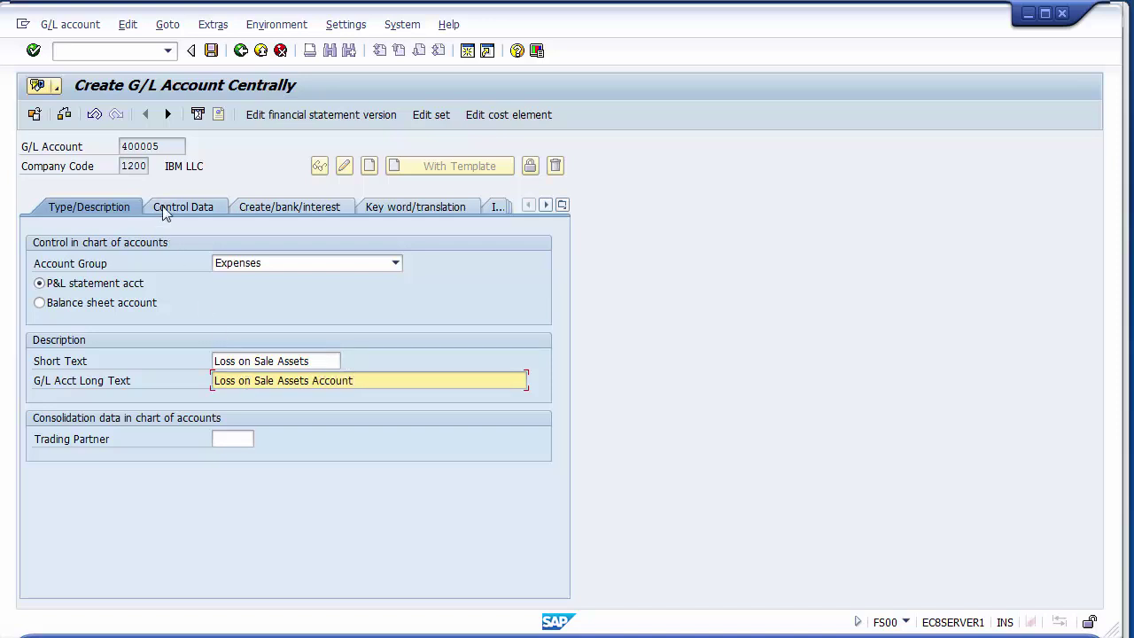
Enable line item display and assign field status group G004 for account 400005, and save it despite warnings.
left_click(164, 209)
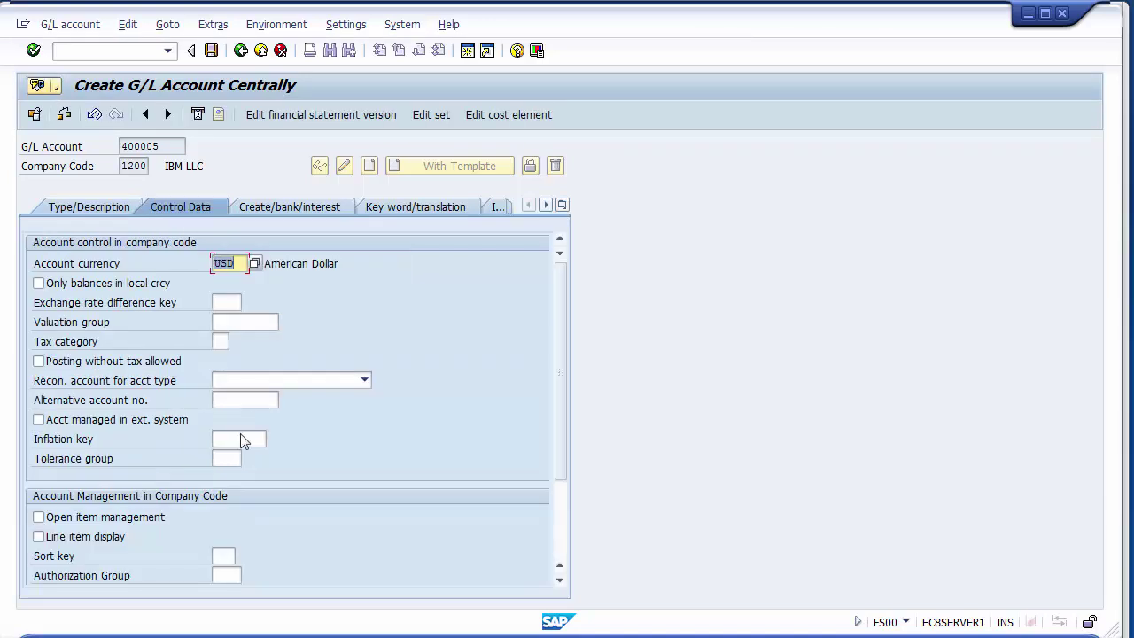
left_click(77, 544)
left_click(77, 543)
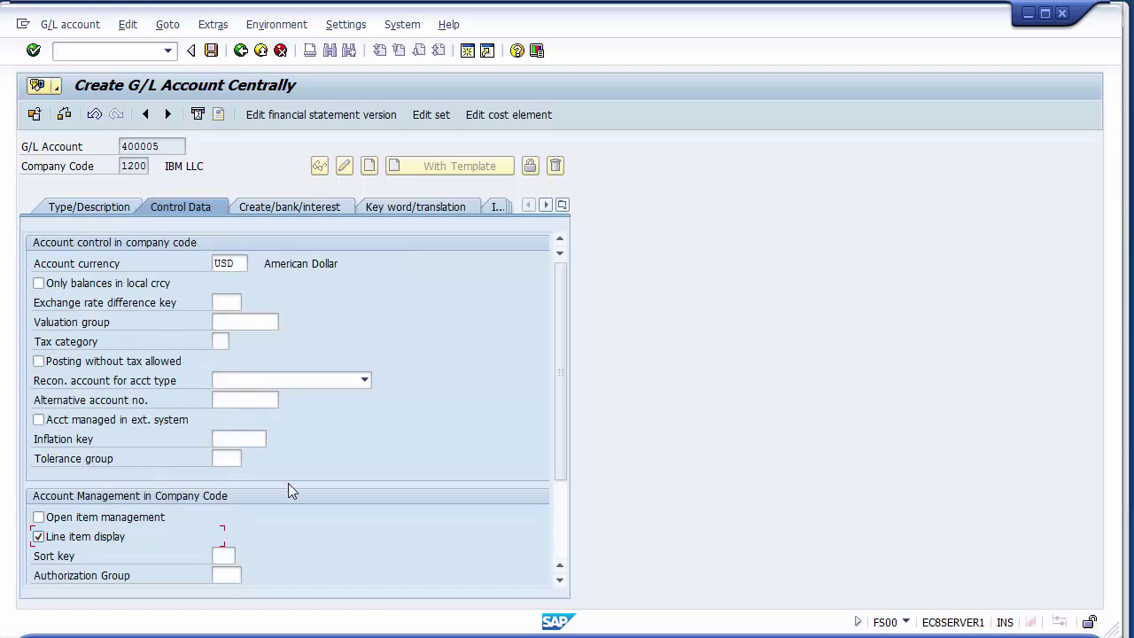
left_click(276, 205)
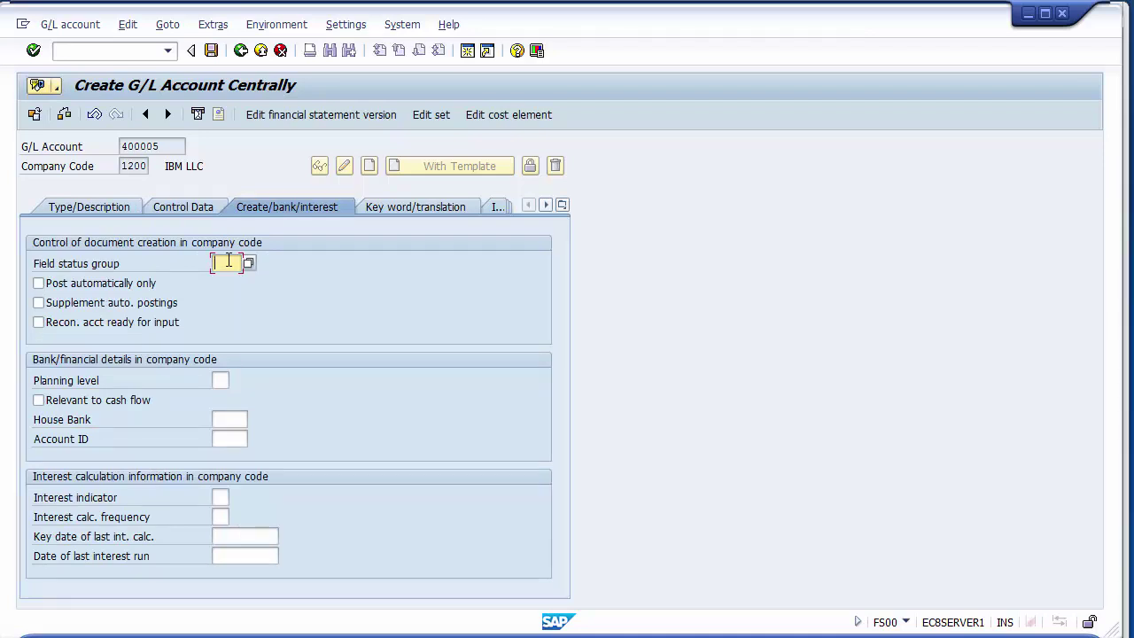
type("g004")
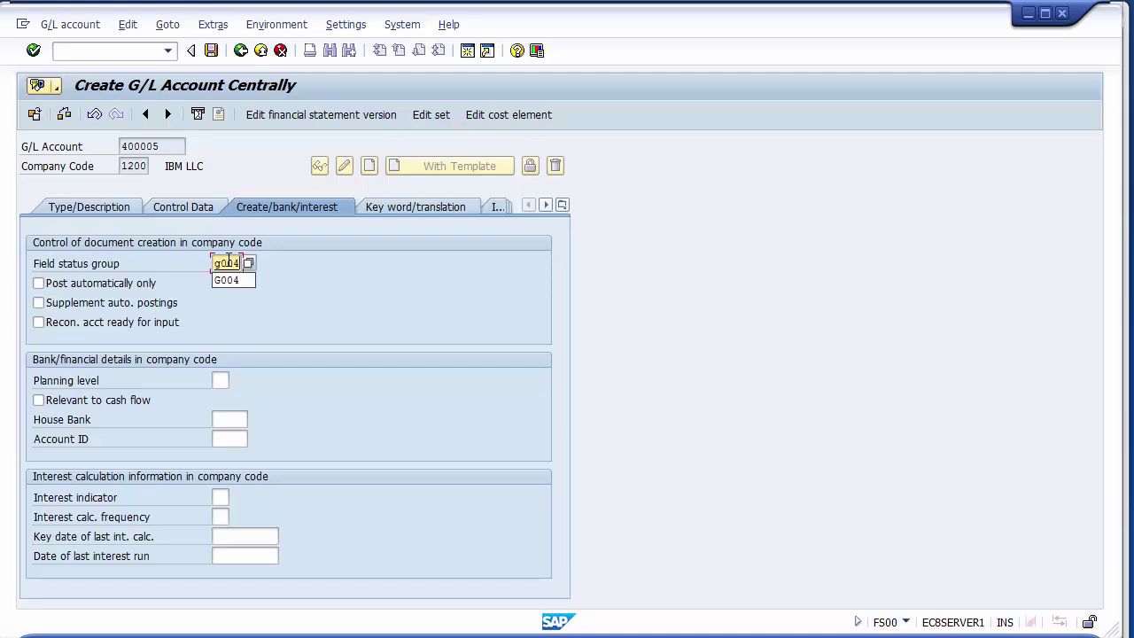
key("Return")
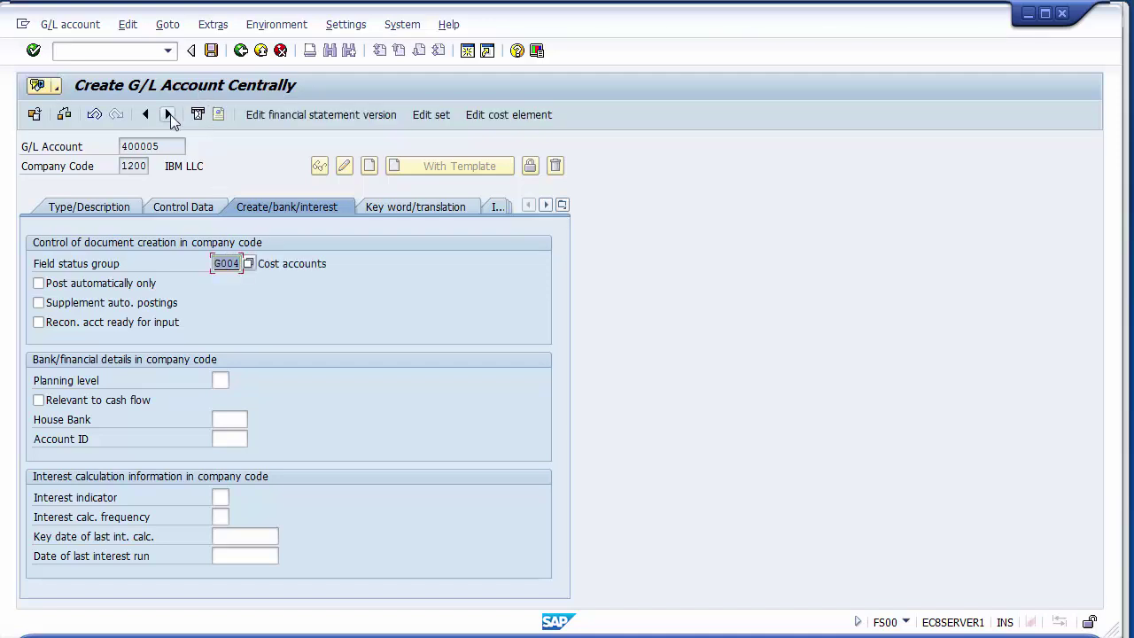
left_click(211, 50)
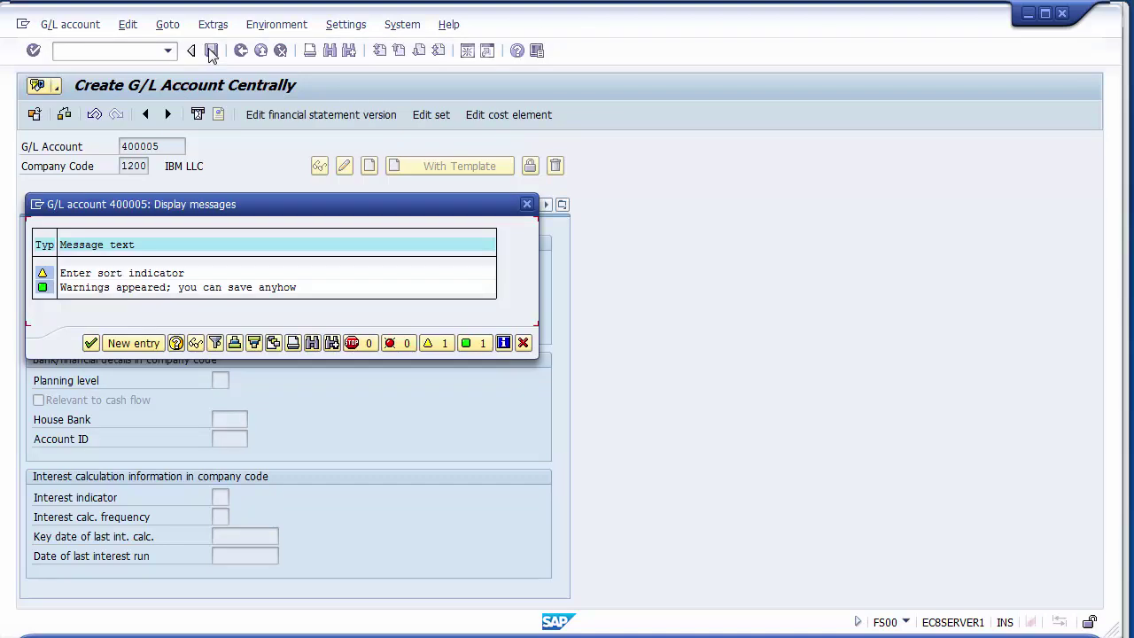
left_click(91, 344)
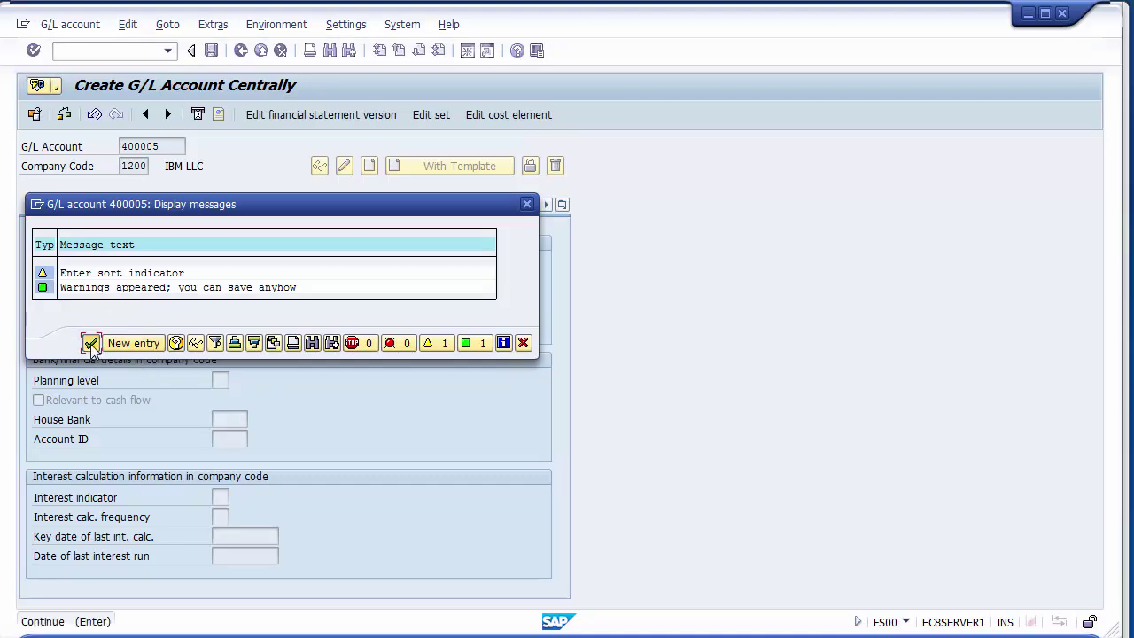
Start creating G/L account 400006 in company code 1200 with the Expenses account group.
left_click(164, 143)
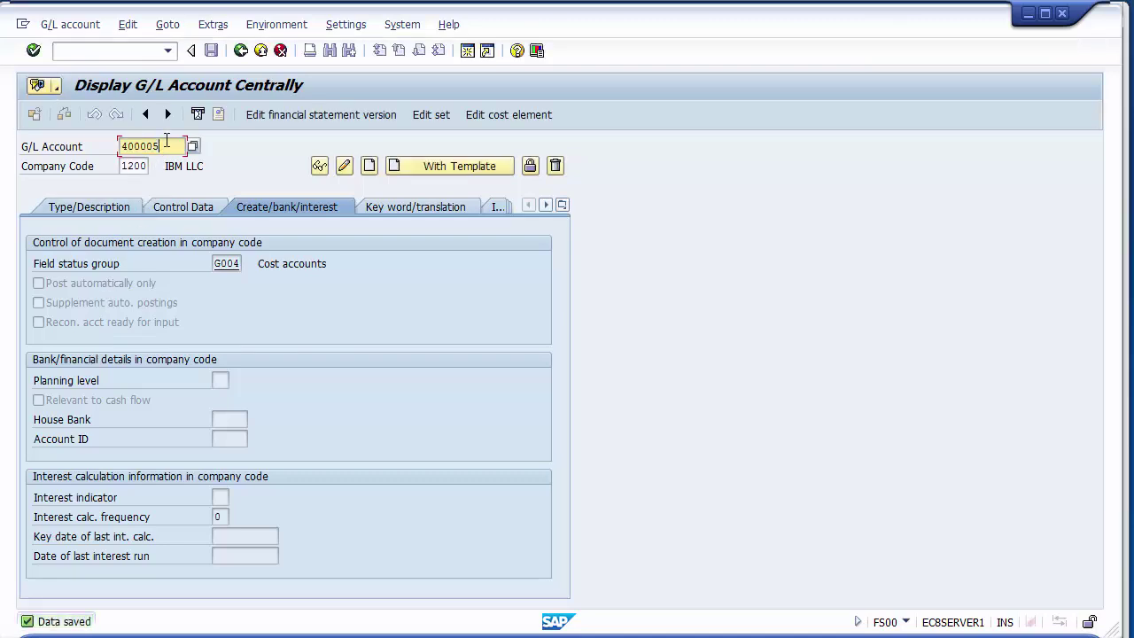
key("BackSpace")
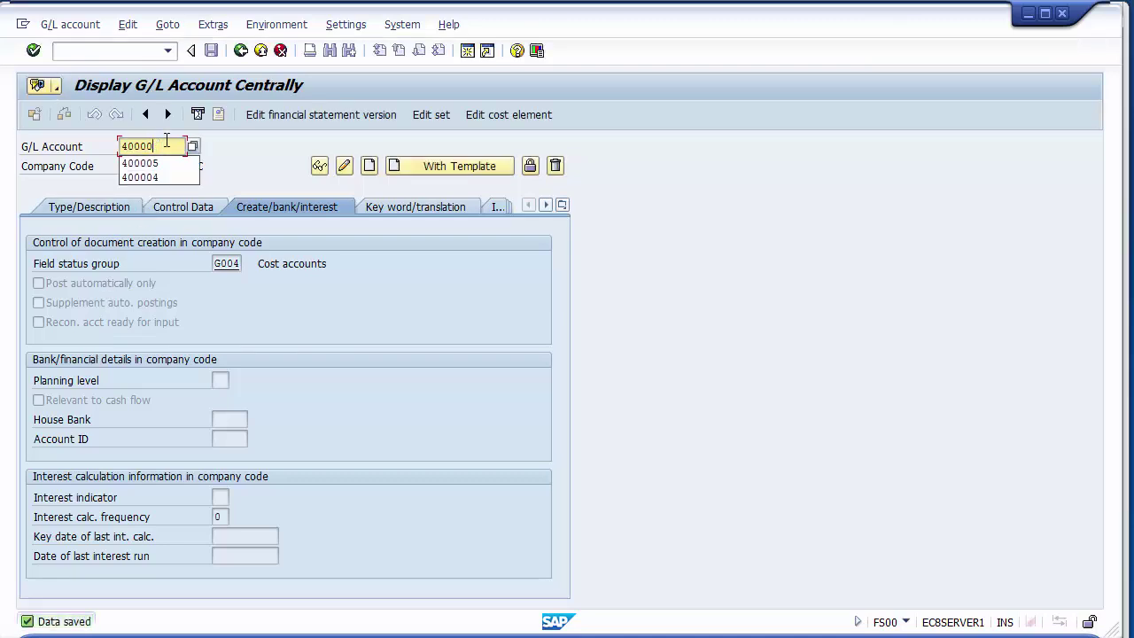
type("6")
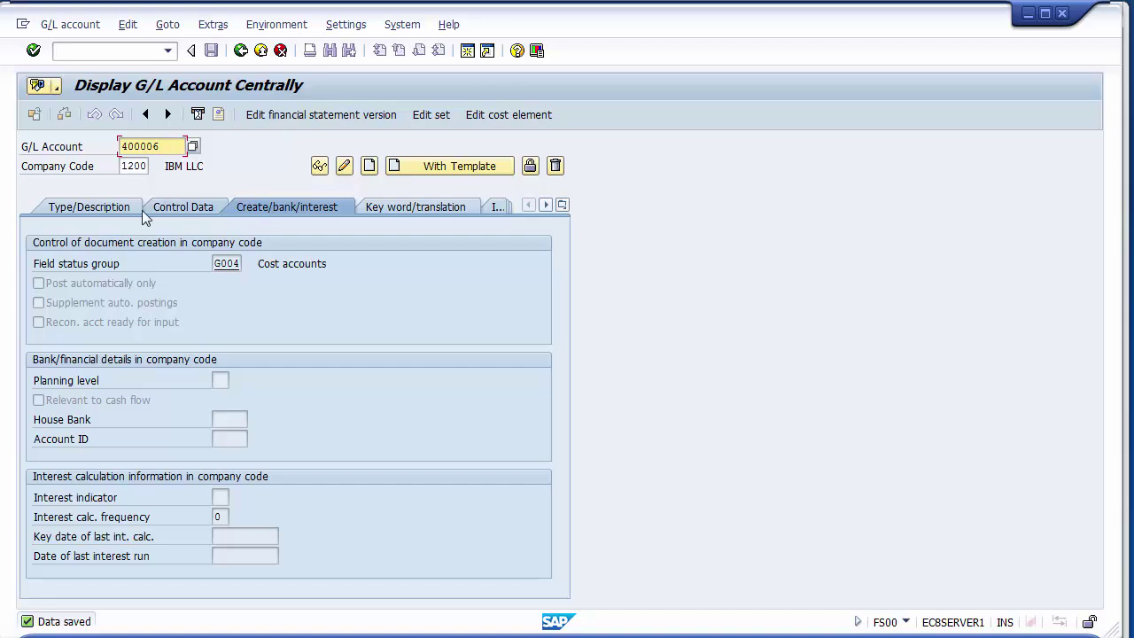
key("F5")
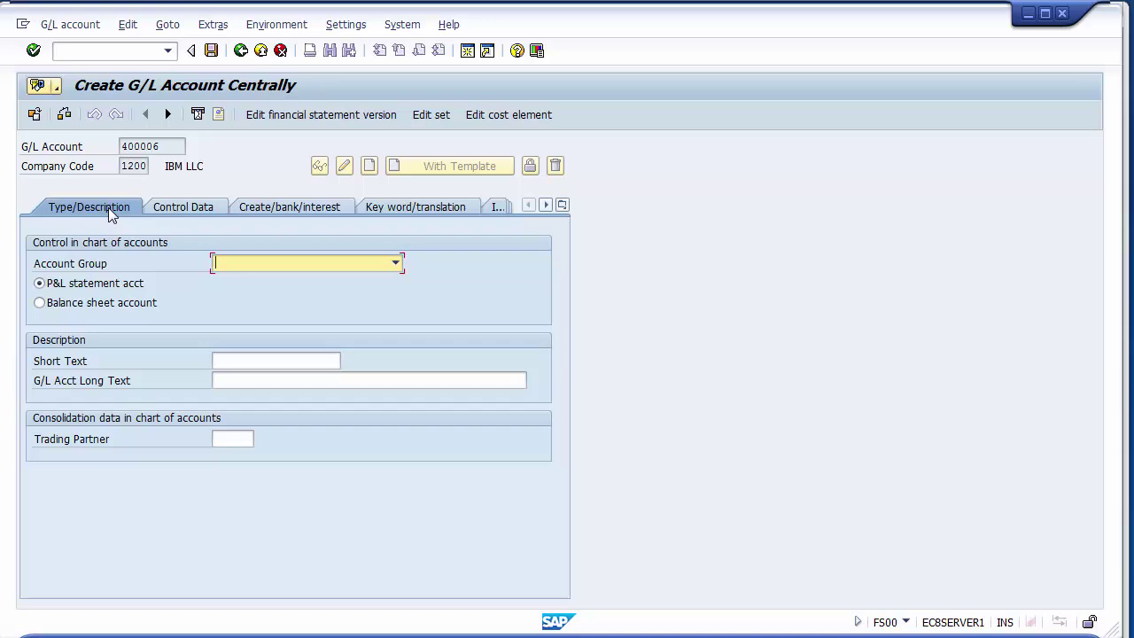
left_click(241, 263)
left_click(241, 293)
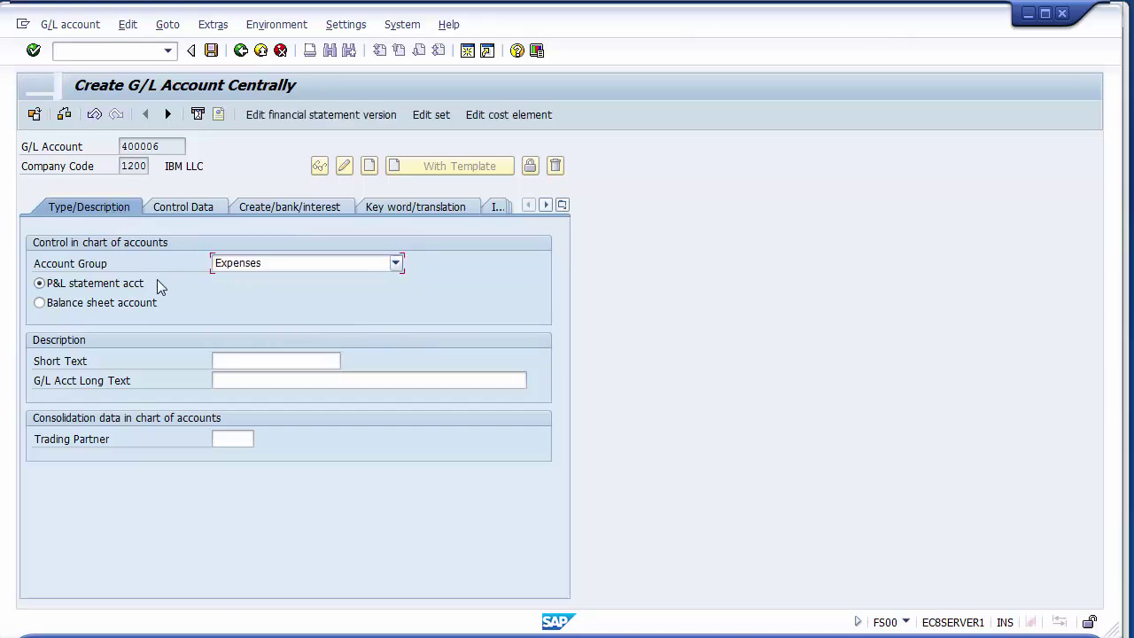
key("Tab")
Set the short text of account 400006 to "Dep on Building".
left_click(239, 367)
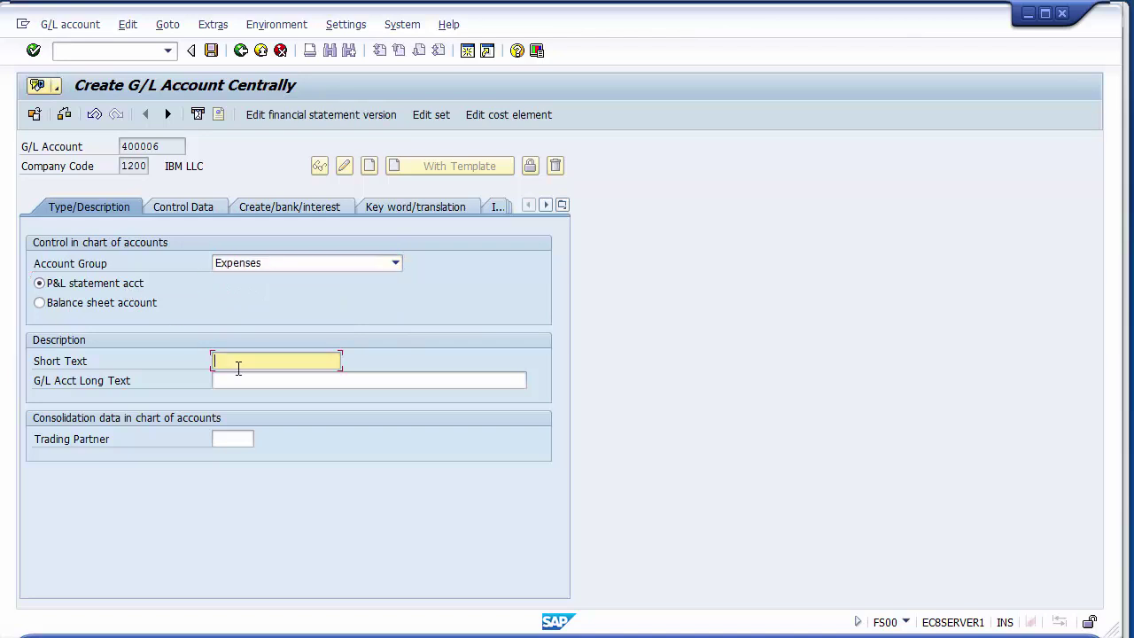
type("Depre")
key("BackSpace")
key("BackSpace")
type("en Building")
Set the G/L account long text of account 400006 to "Depreciation on Building A/C".
left_click(256, 379)
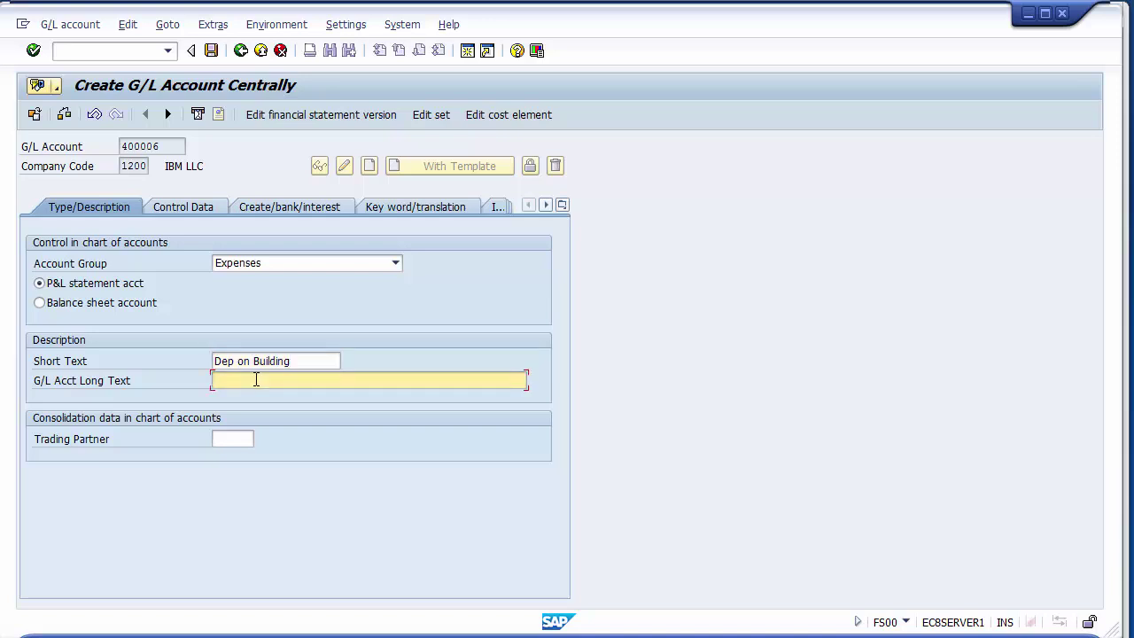
type("Depreci")
type("ation")
type(" on Bui")
type("lding A")
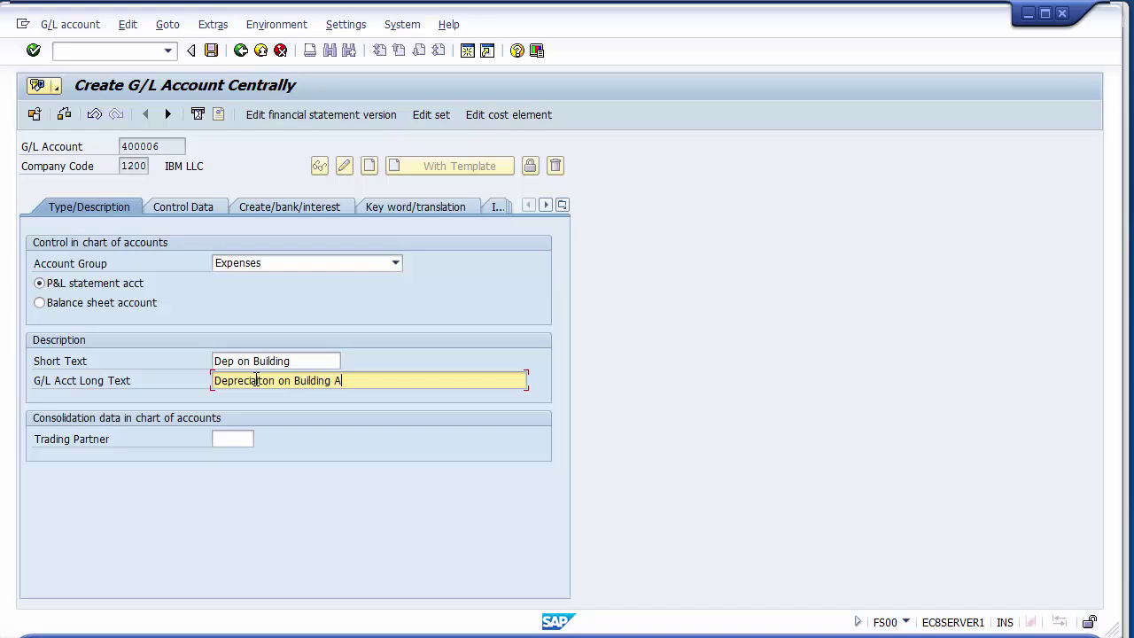
type("/C")
Enable line item display and assign field status group G004 for account 400006, and save it despite warnings.
left_click(178, 207)
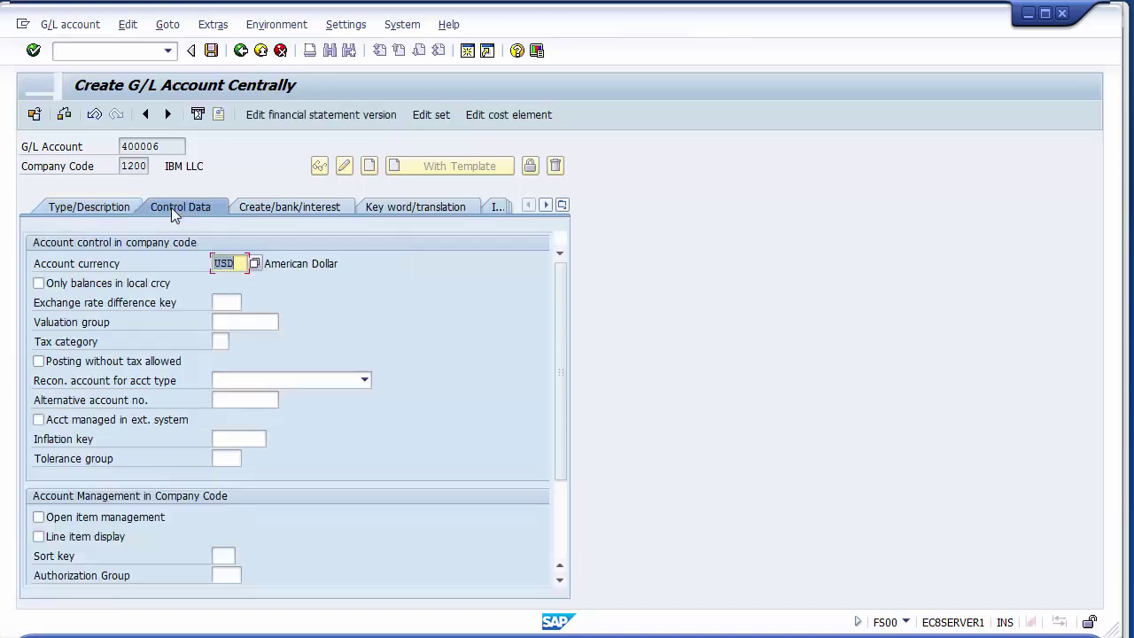
left_click(80, 540)
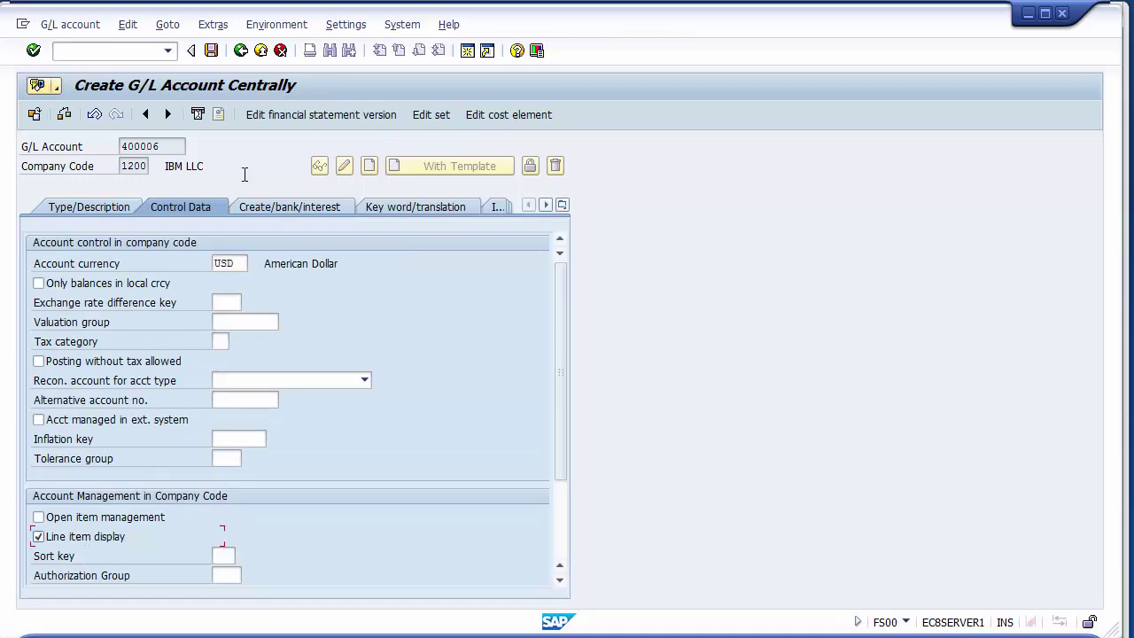
left_click(277, 209)
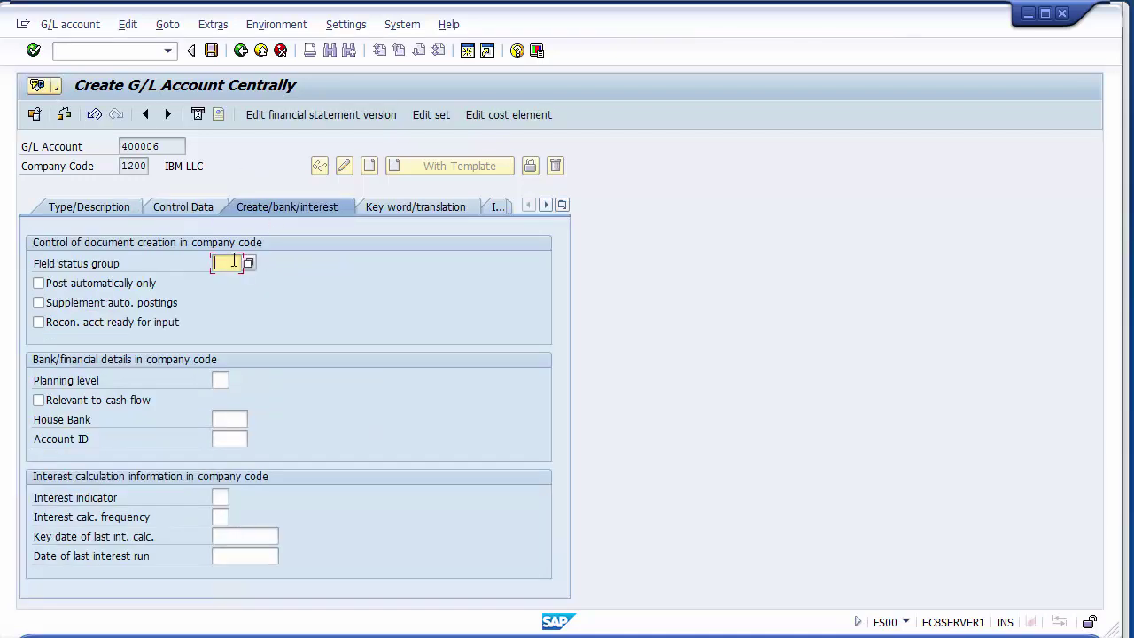
type("g004")
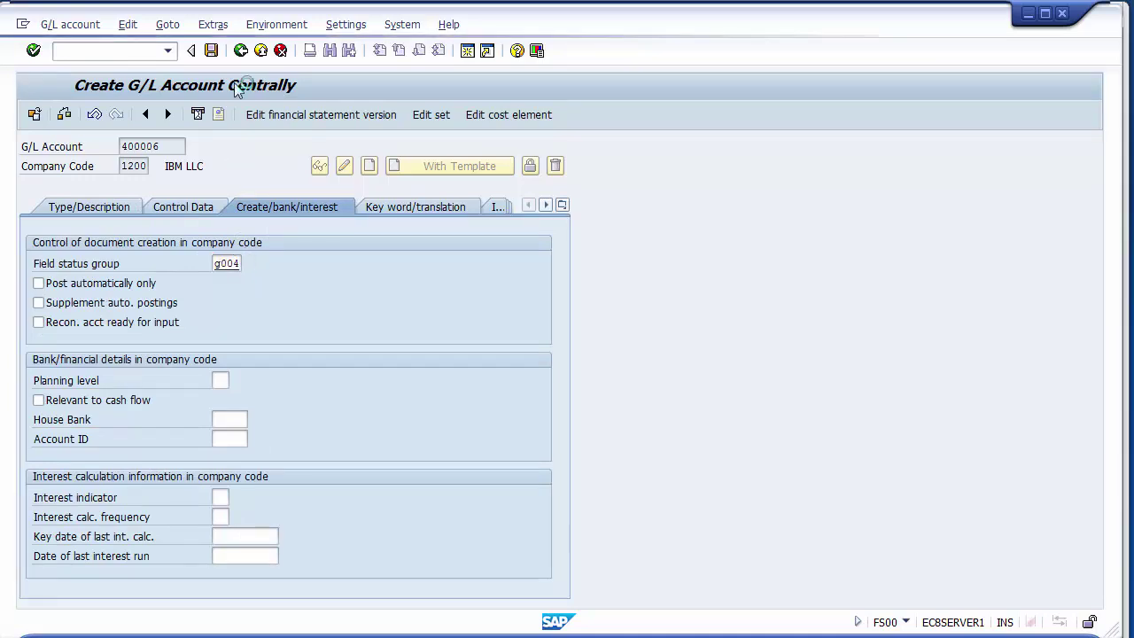
key("Return")
left_click(211, 50)
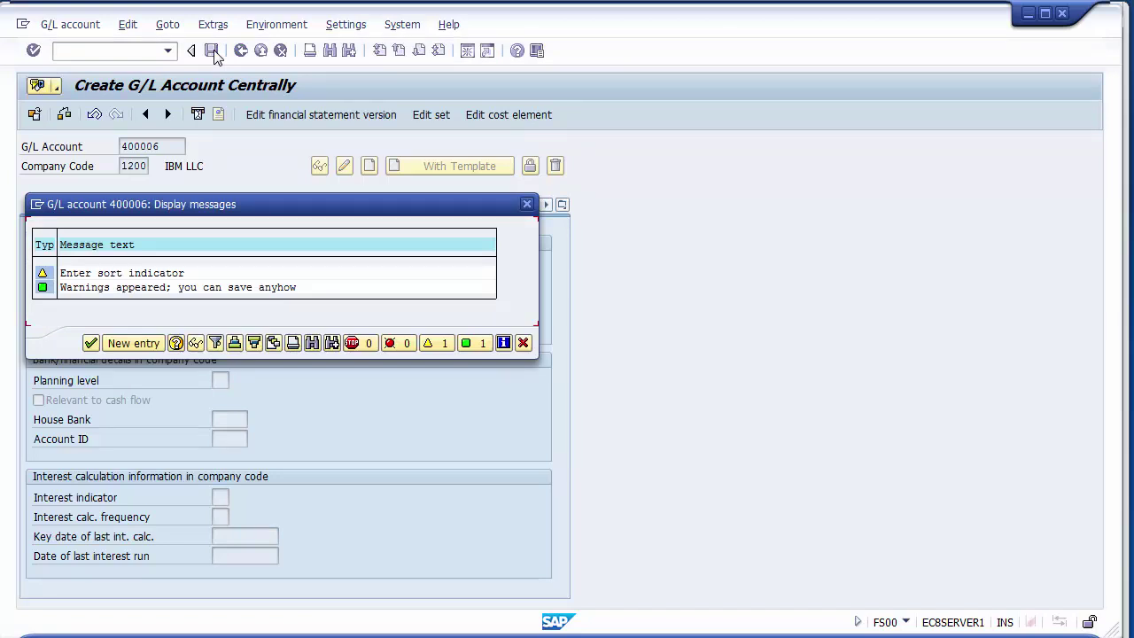
key("Return")
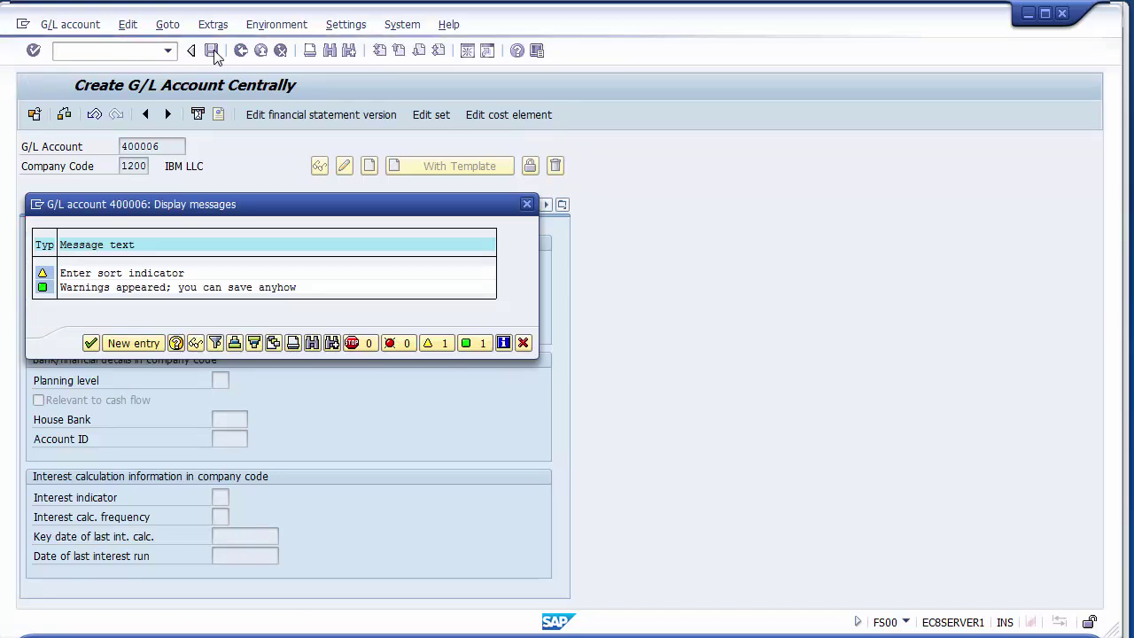
Start creating G/L account 400007 in company code 1200 and assign it to the Expenses account group.
left_click(172, 150)
key("BackSpace")
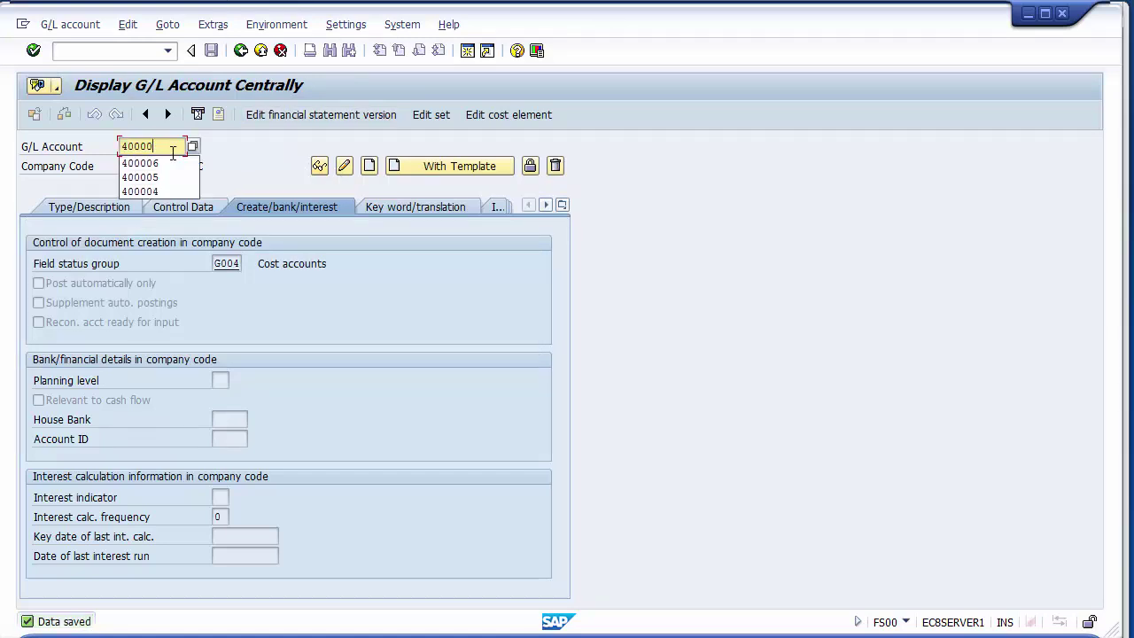
type("7")
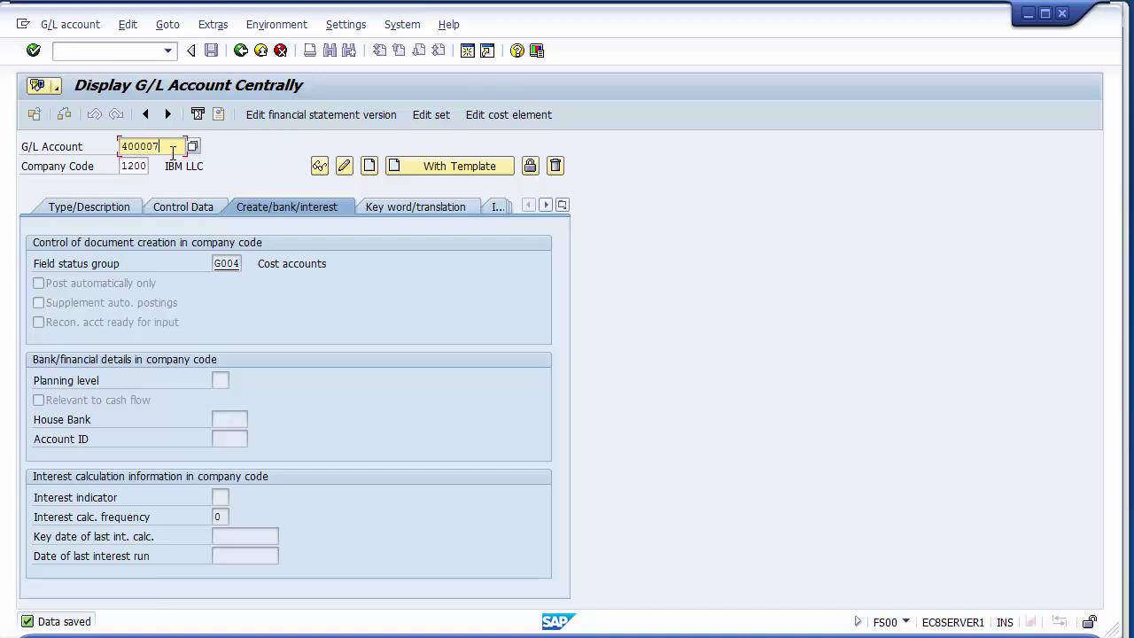
left_click(368, 167)
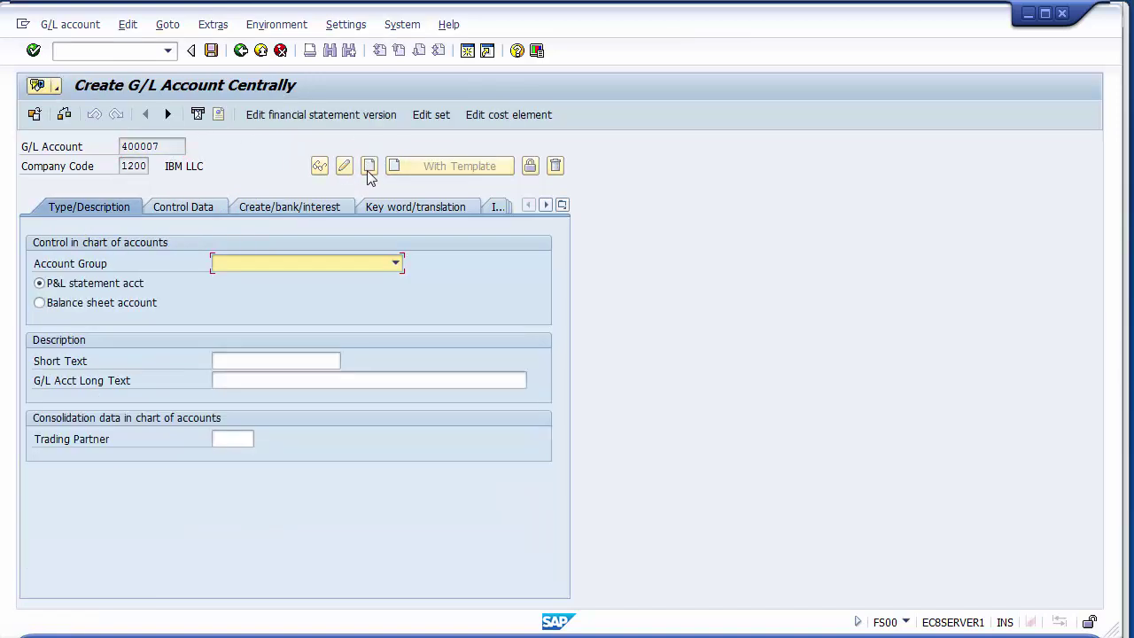
left_click(370, 174)
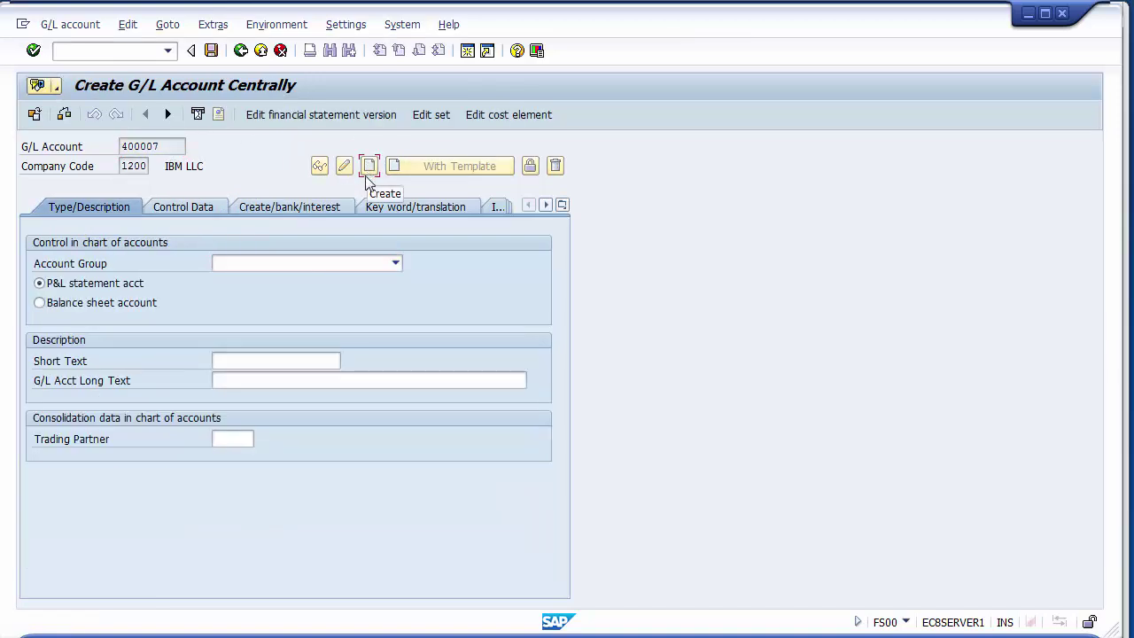
left_click(269, 263)
left_click(241, 294)
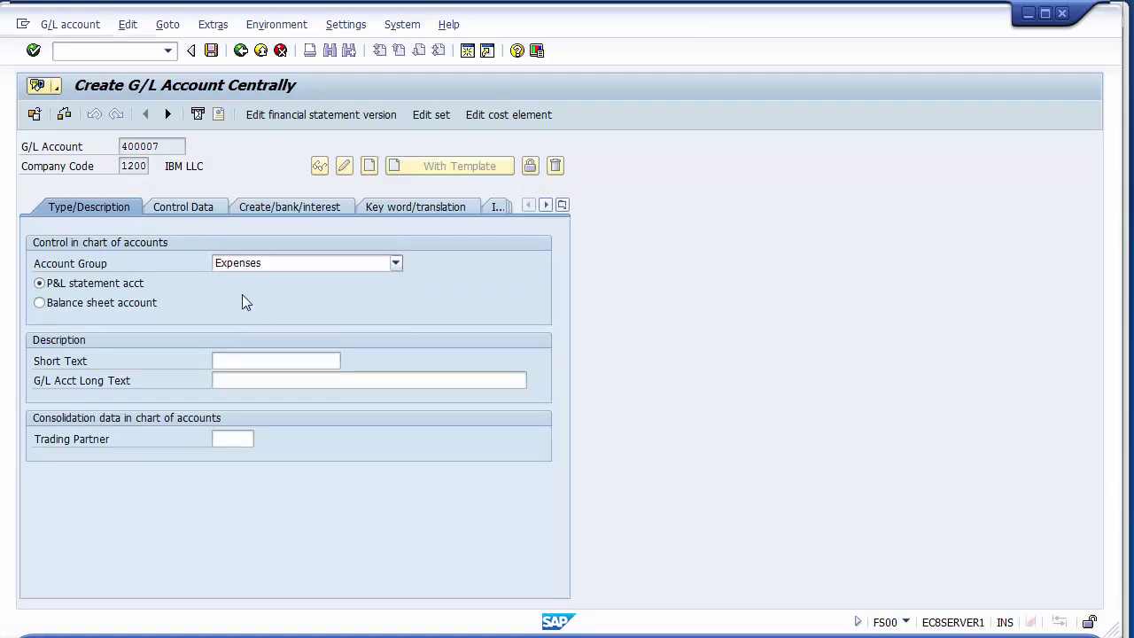
Reuse the earlier "Dep on Building" entry as the short text of account 400007 and change it to begin "Dep on P".
left_click(229, 365)
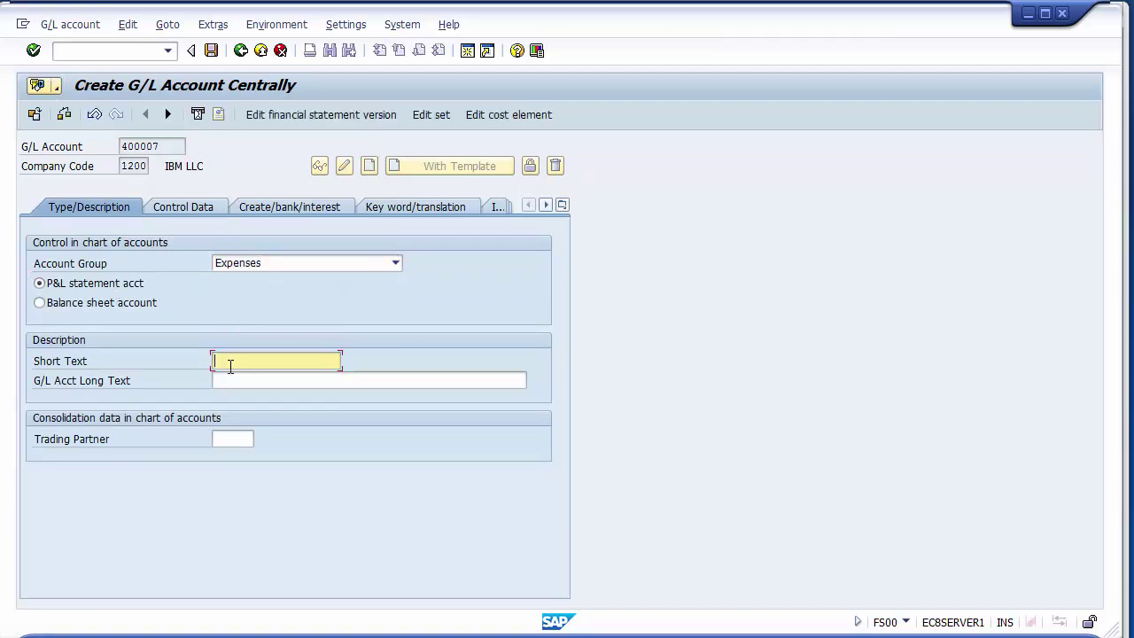
left_click(229, 365)
key("Down")
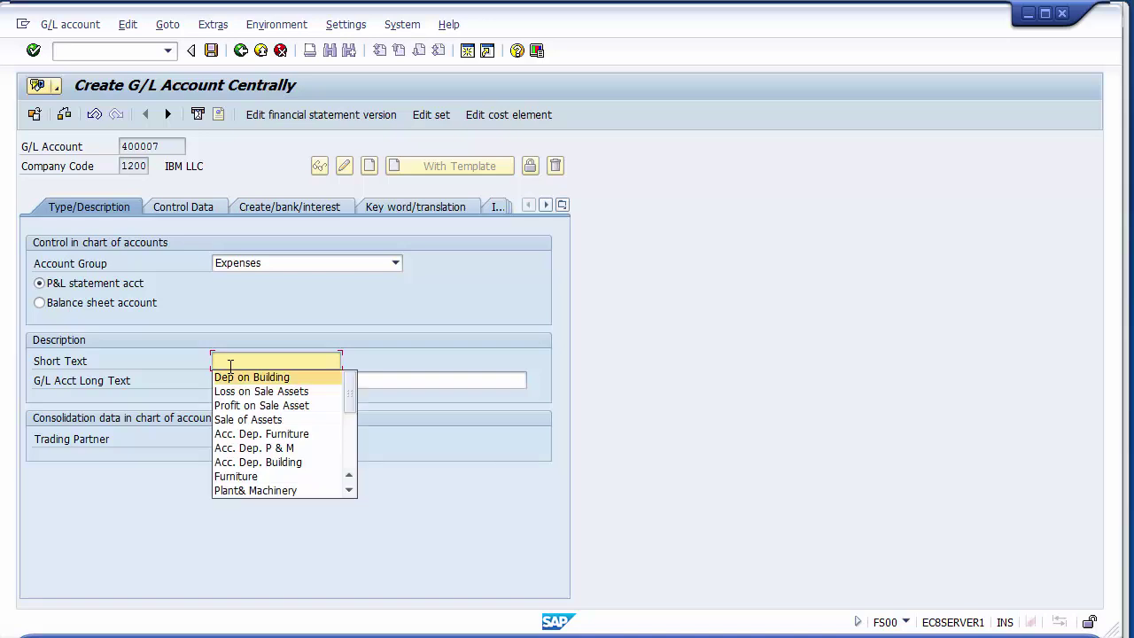
key("Return")
key("BackSpace")
key("BackSpace")
key("BackSpace")
key("BackSpace")
key("BackSpace")
key("BackSpace")
key("BackSpace")
key("BackSpace")
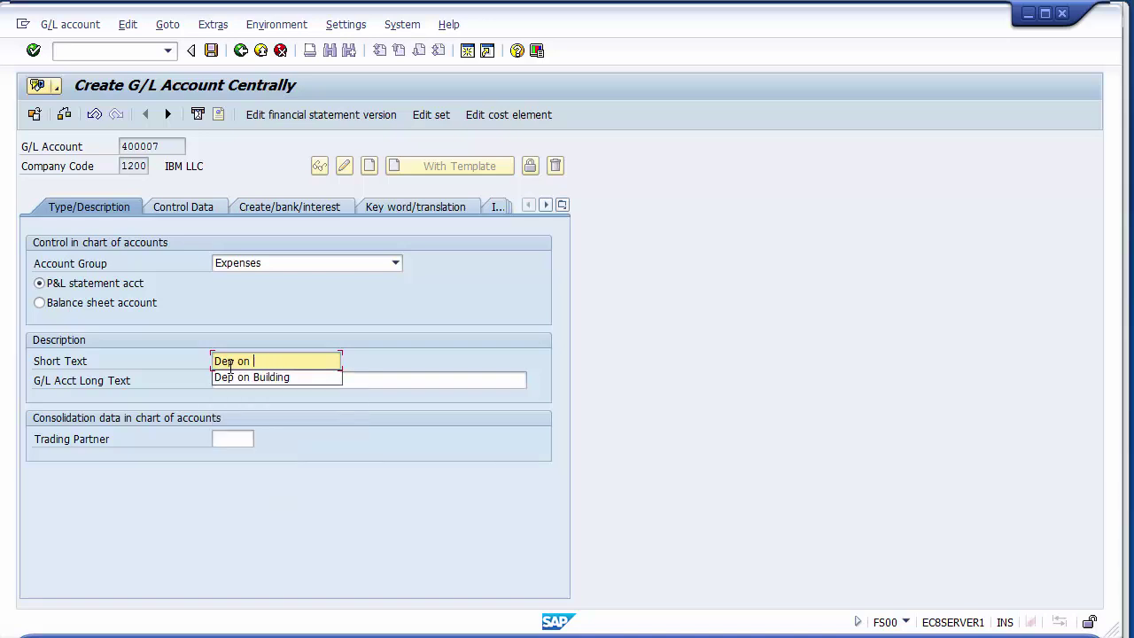
type("P")
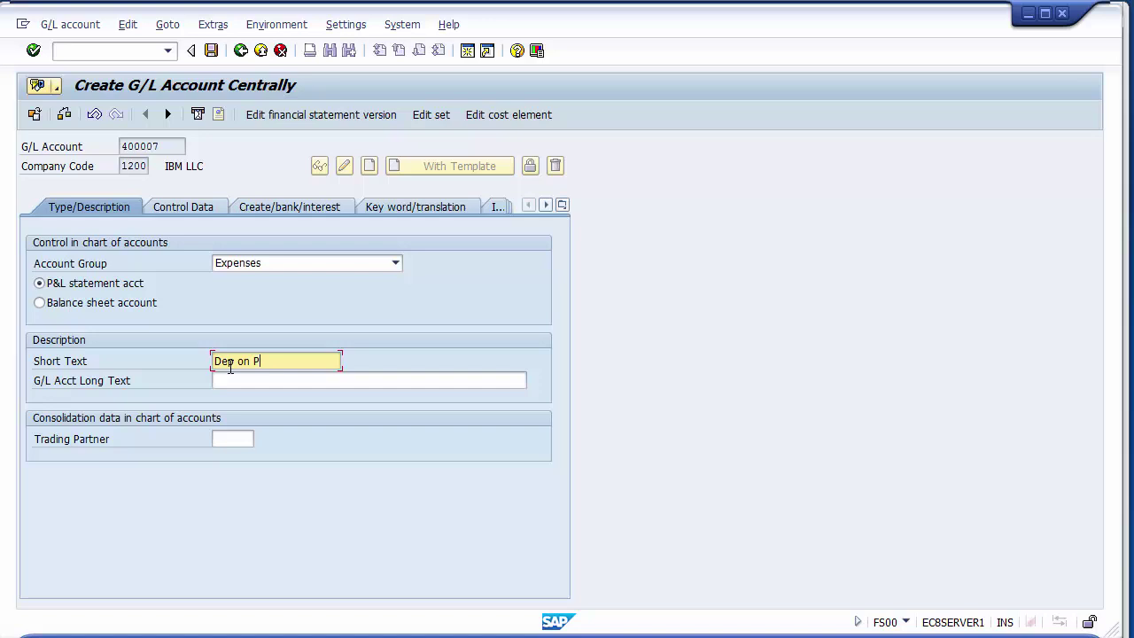
Complete the new G/L account's short text as "Dep on Plant mach" and enter the long text "Depreciaiton on Plant & Machinery Account".
type("lant mach")
left_click(233, 383)
left_click(233, 382)
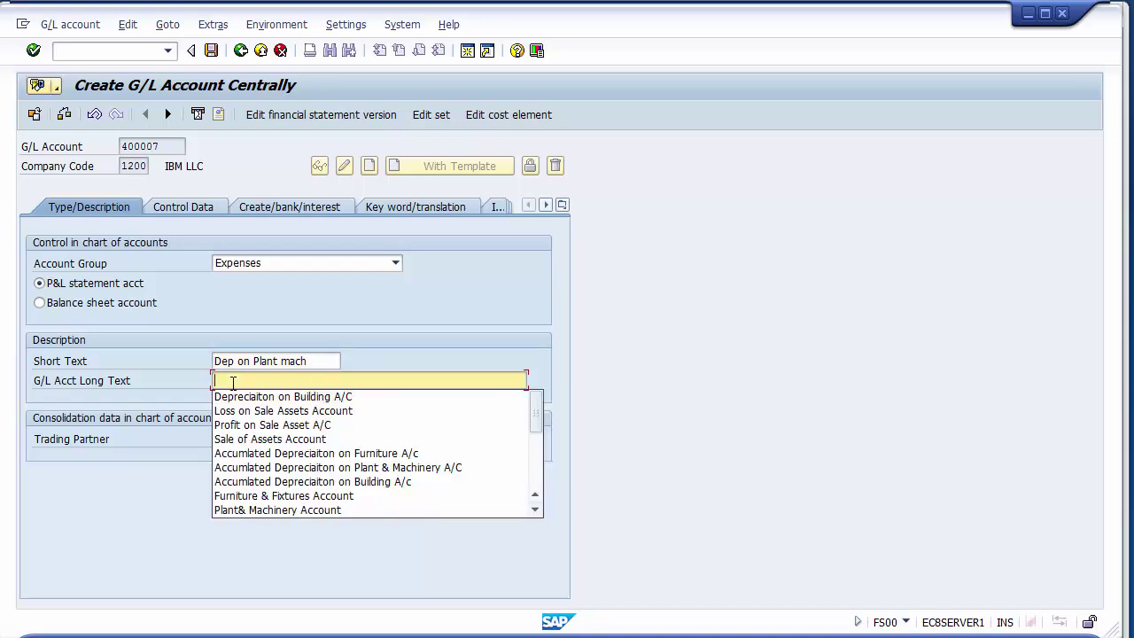
type("Depr")
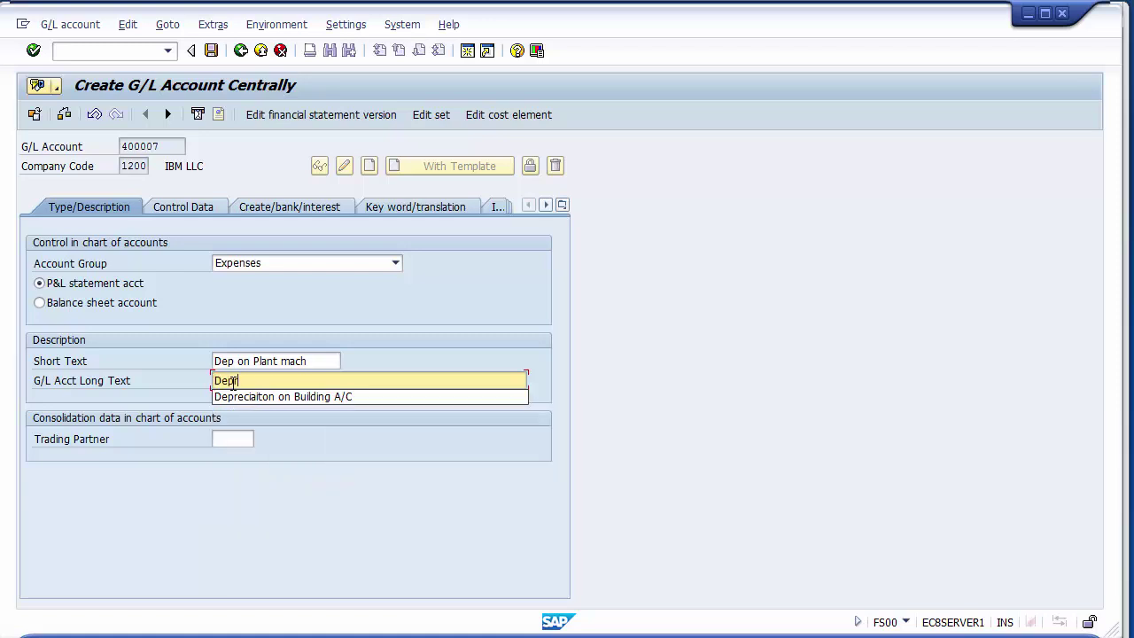
type("eciaiton on Plant ")
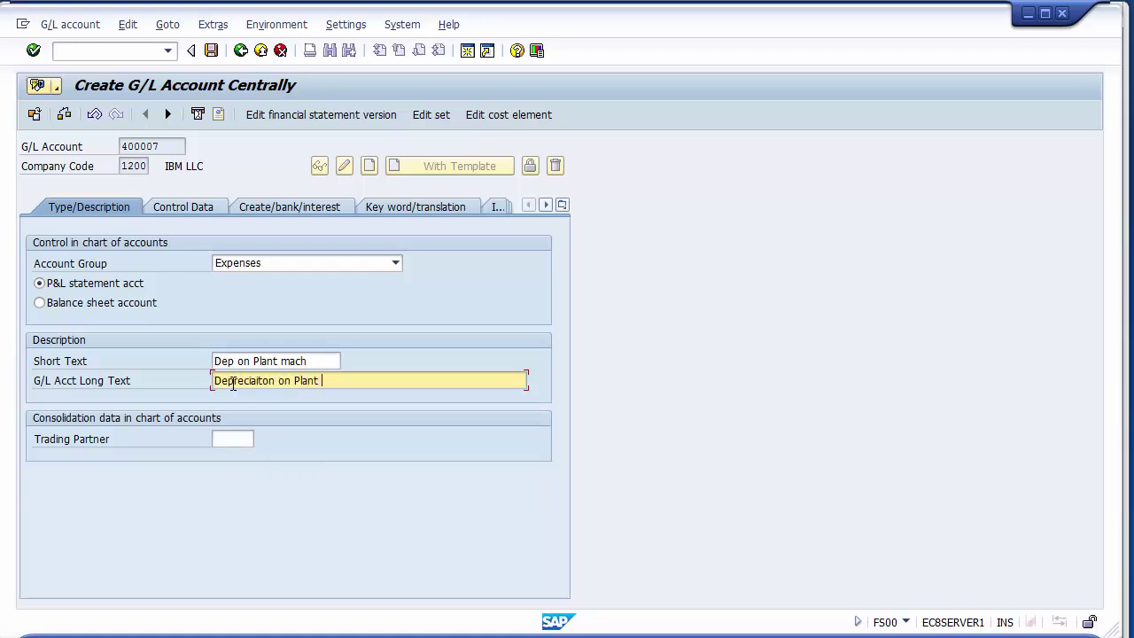
type("& Machinery Account")
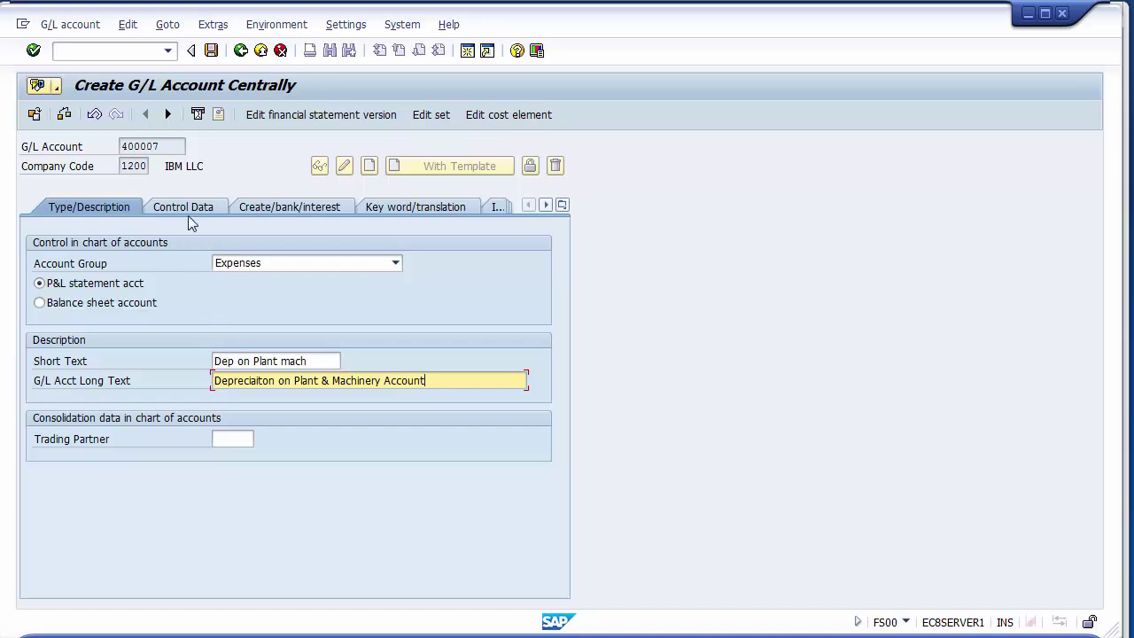
Enable line item display for the new G/L account and set its field status group to G004.
left_click(186, 206)
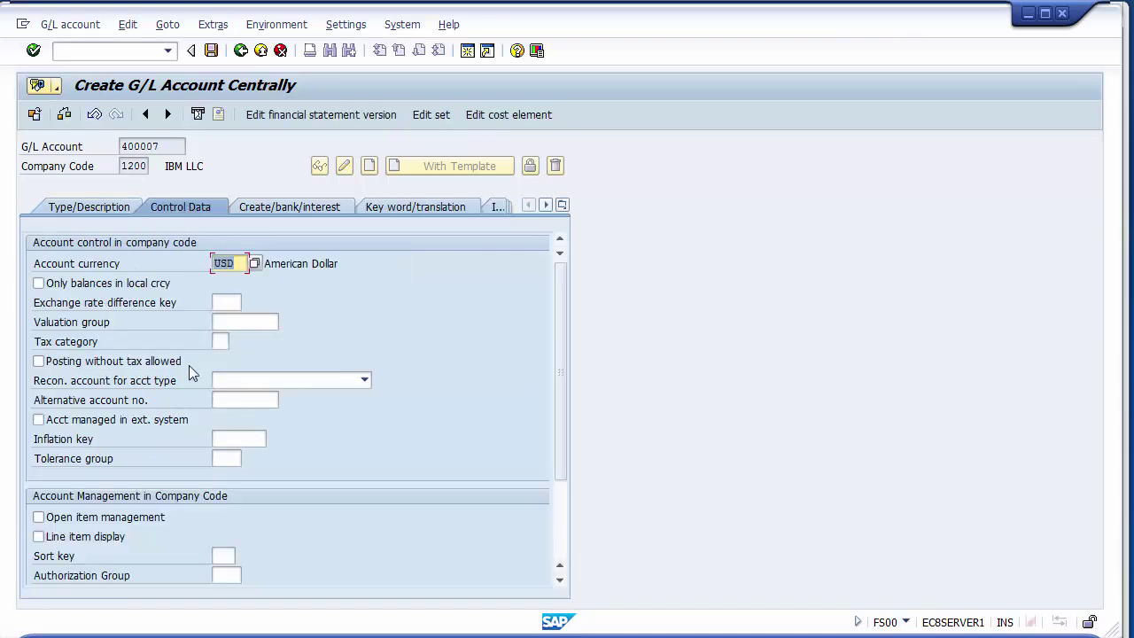
left_click(40, 536)
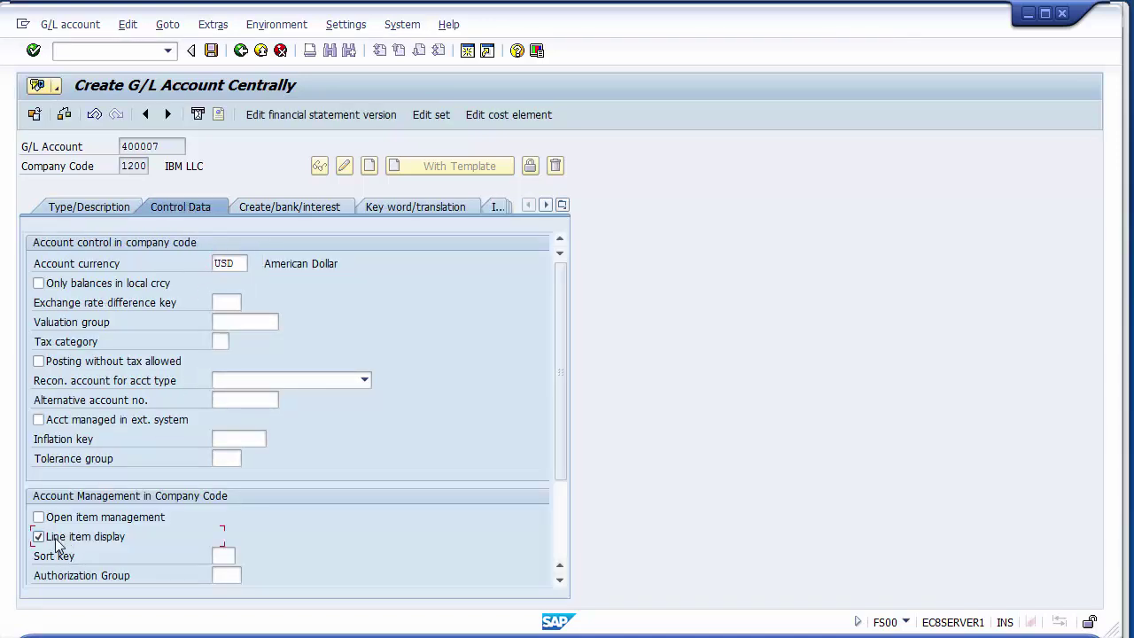
left_click(274, 207)
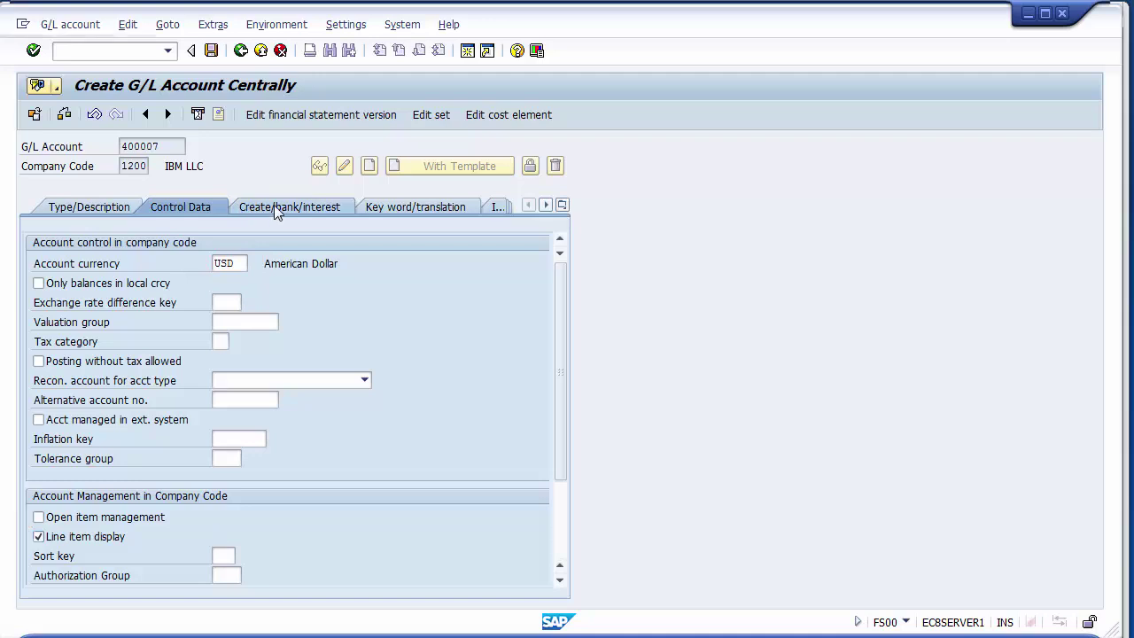
left_click(229, 258)
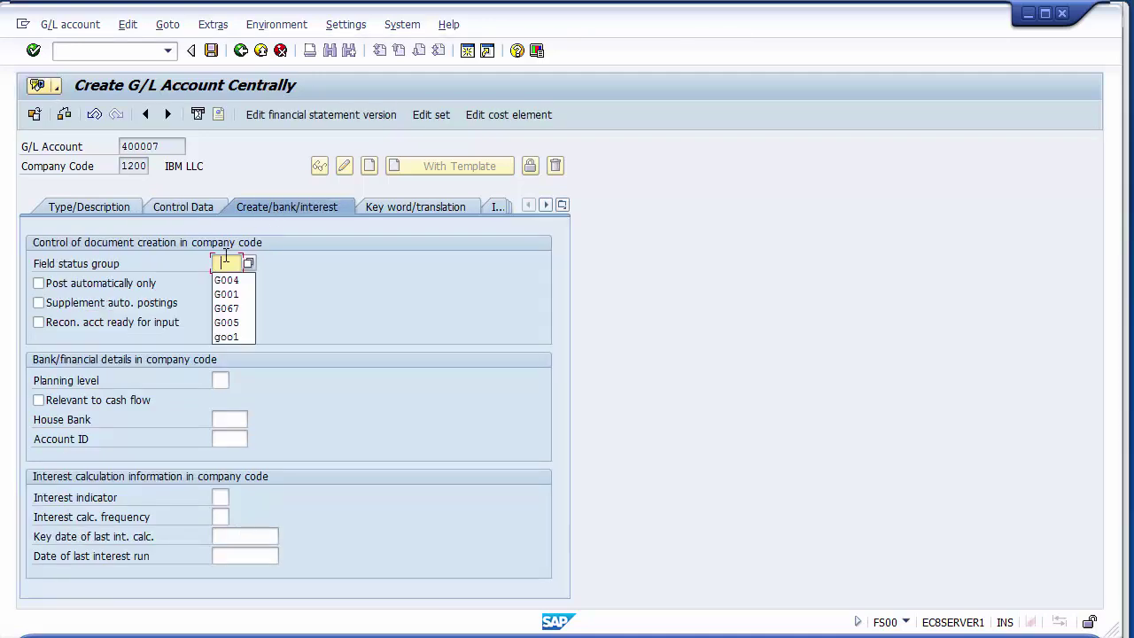
key("Down")
key("Return")
key("Return")
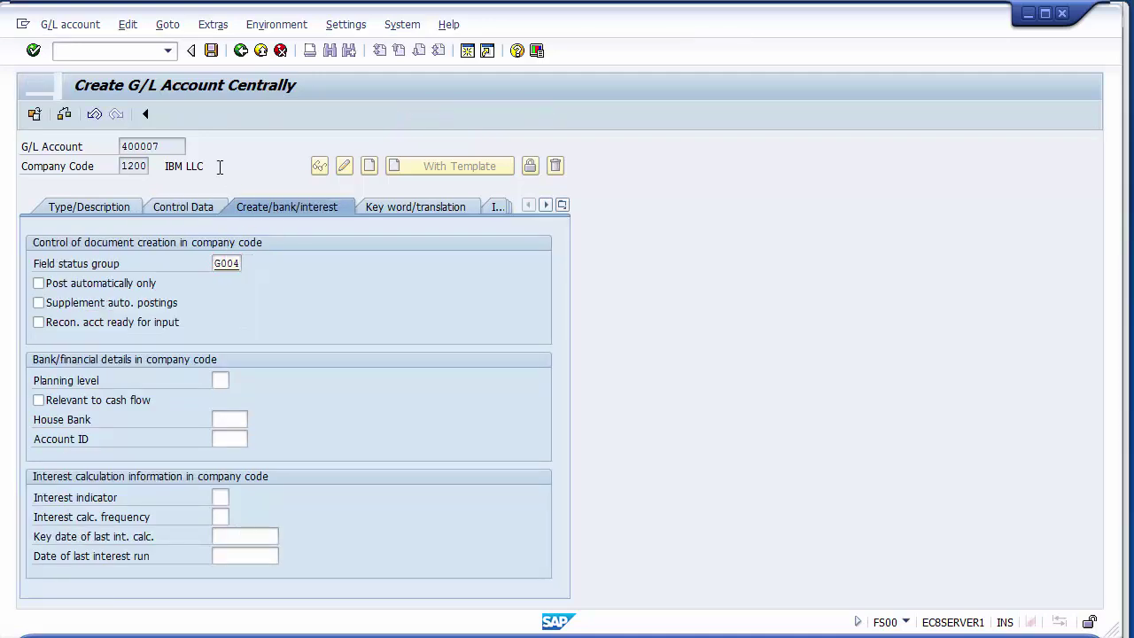
Save the new depreciation G/L account despite the sort indicator warning and return to the SAP Easy Access screen.
left_click(211, 52)
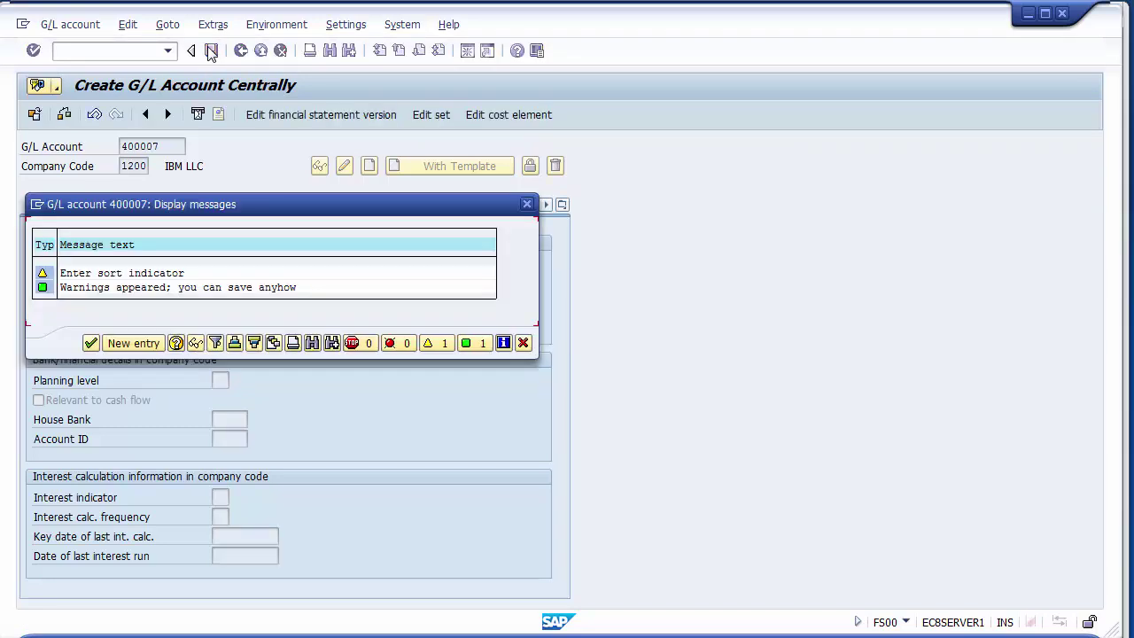
left_click(210, 52)
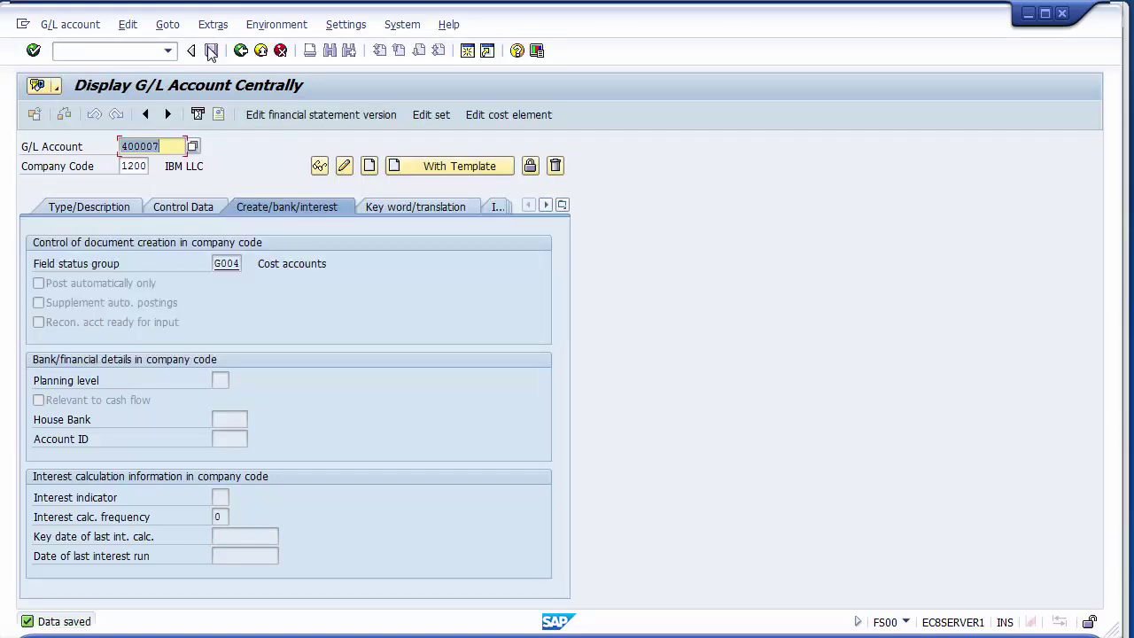
left_click(240, 50)
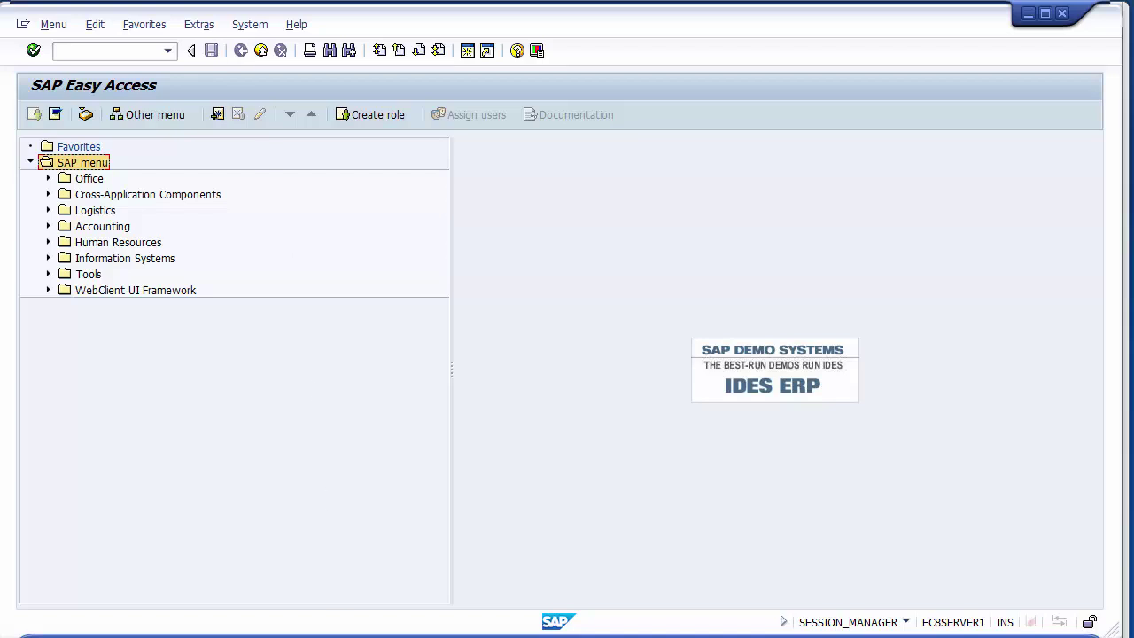
Switch to the PowerPoint presentation and advance from the Create GL Accounts slide to the Assign G/L Accounts slide.
key("alt+Tab")
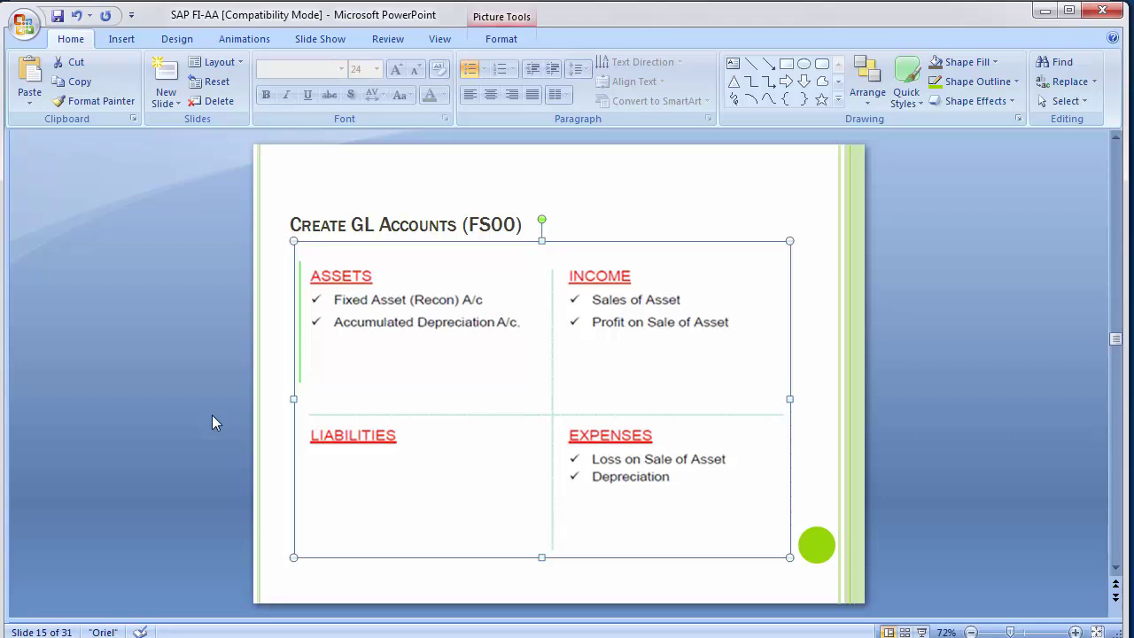
left_click(1070, 561)
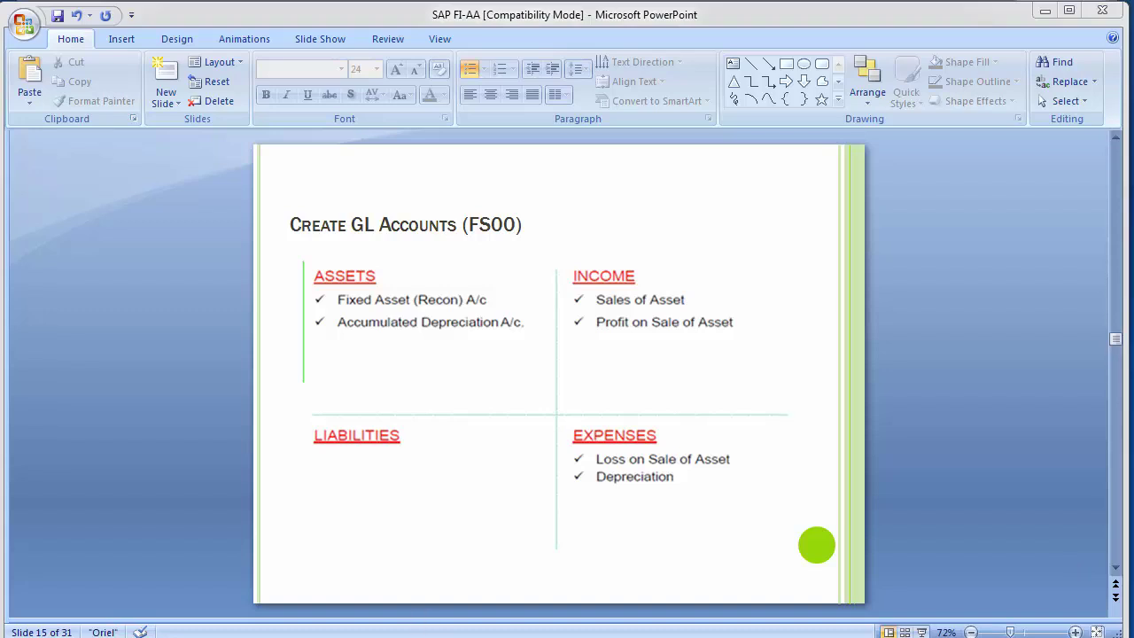
scroll(155, 340, "down", 1)
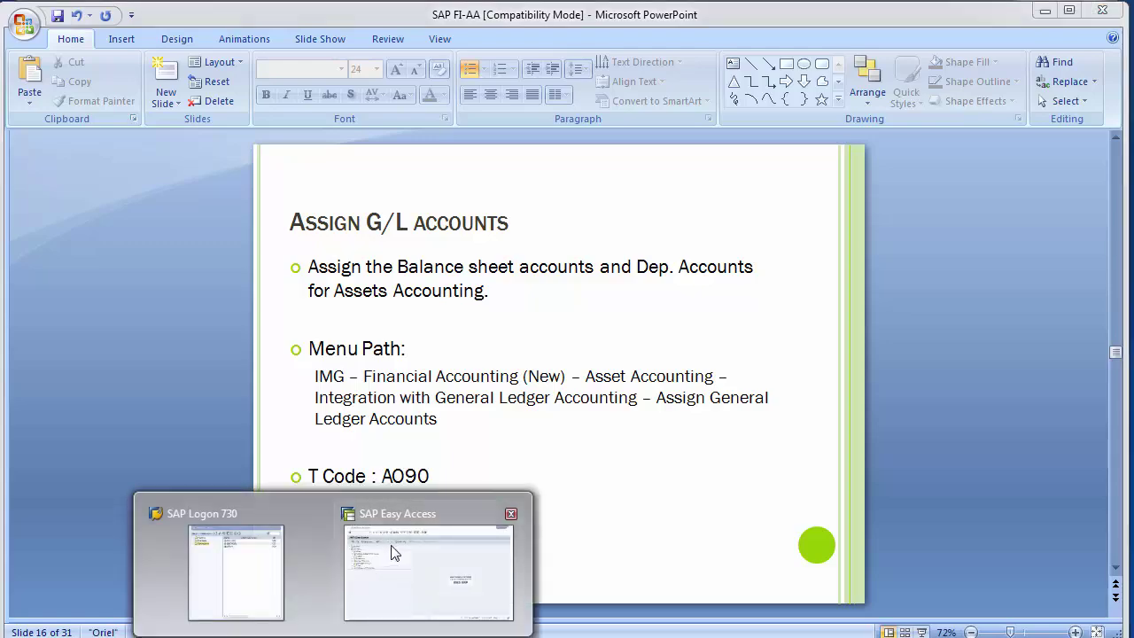
Switch back to SAP Easy Access, run transaction AO90 and choose chart of depreciation 1200.
left_click(425, 536)
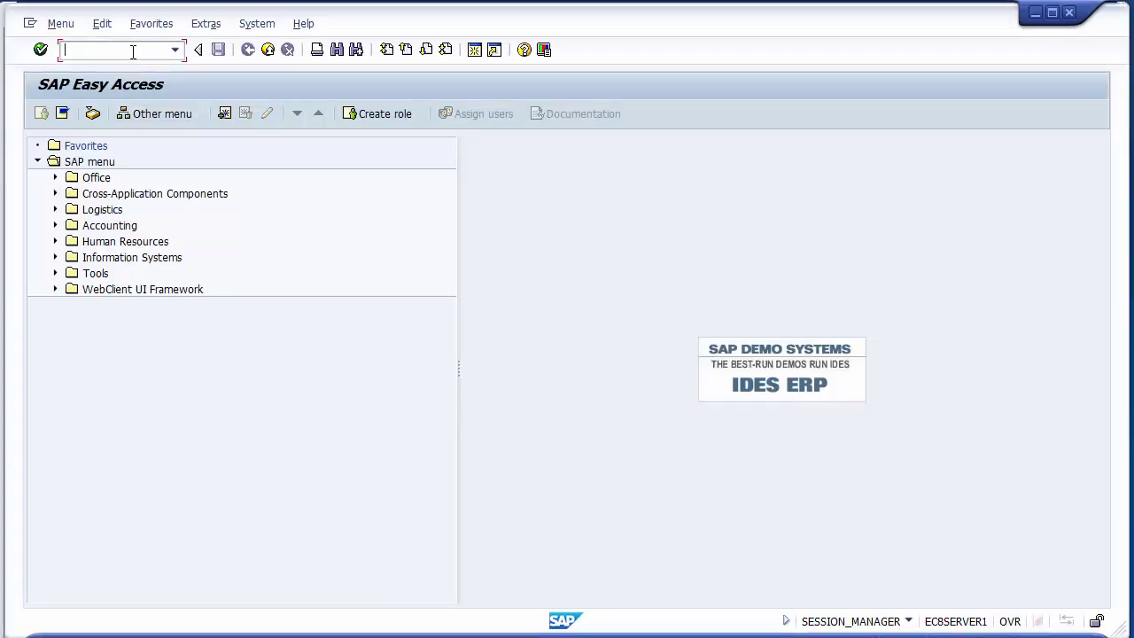
type("Ao90")
key("Return")
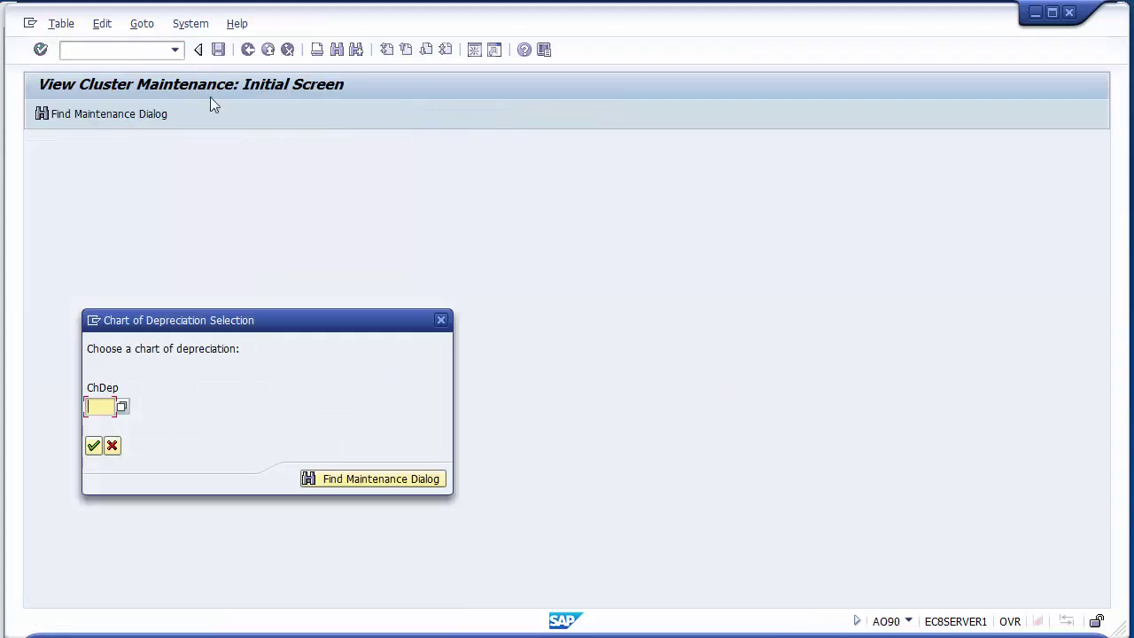
left_click(100, 405)
type("1200")
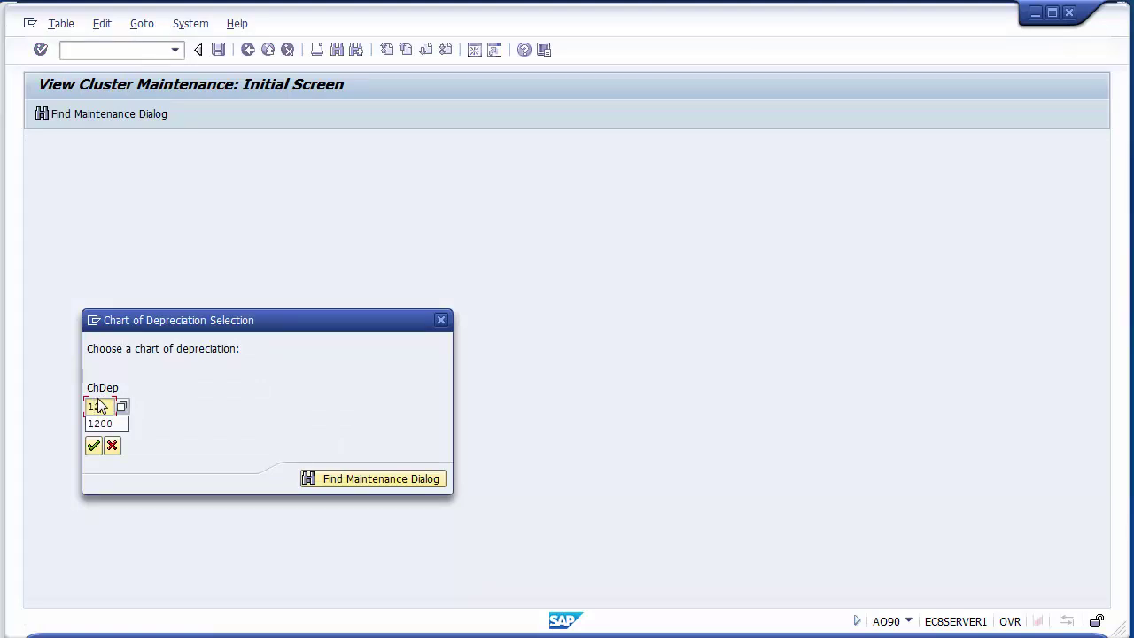
key("Return")
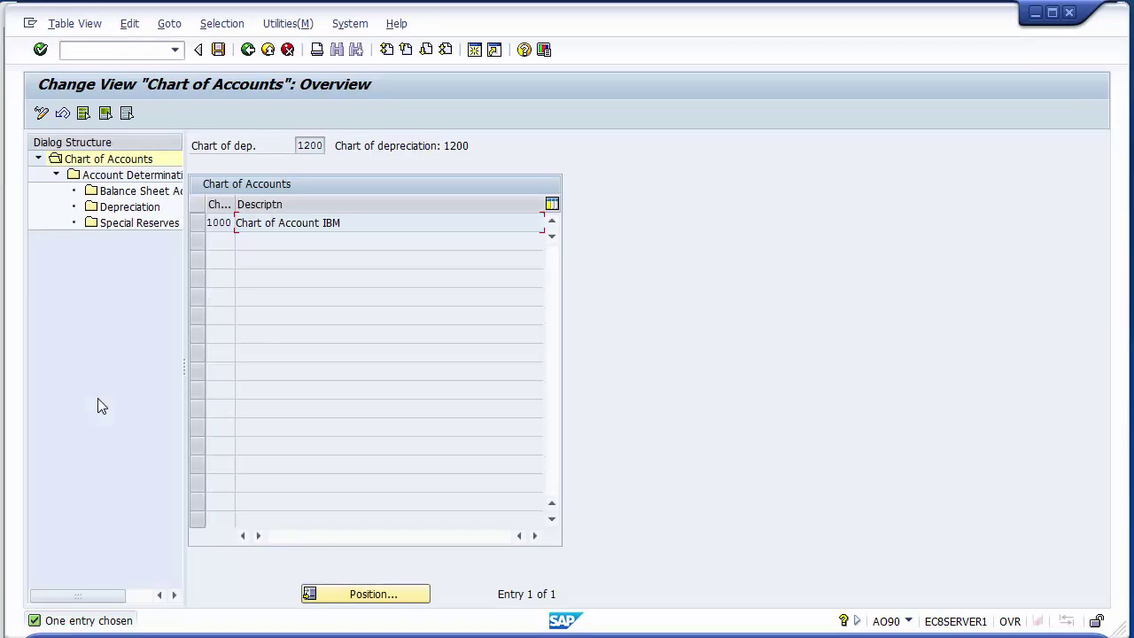
left_click(301, 146)
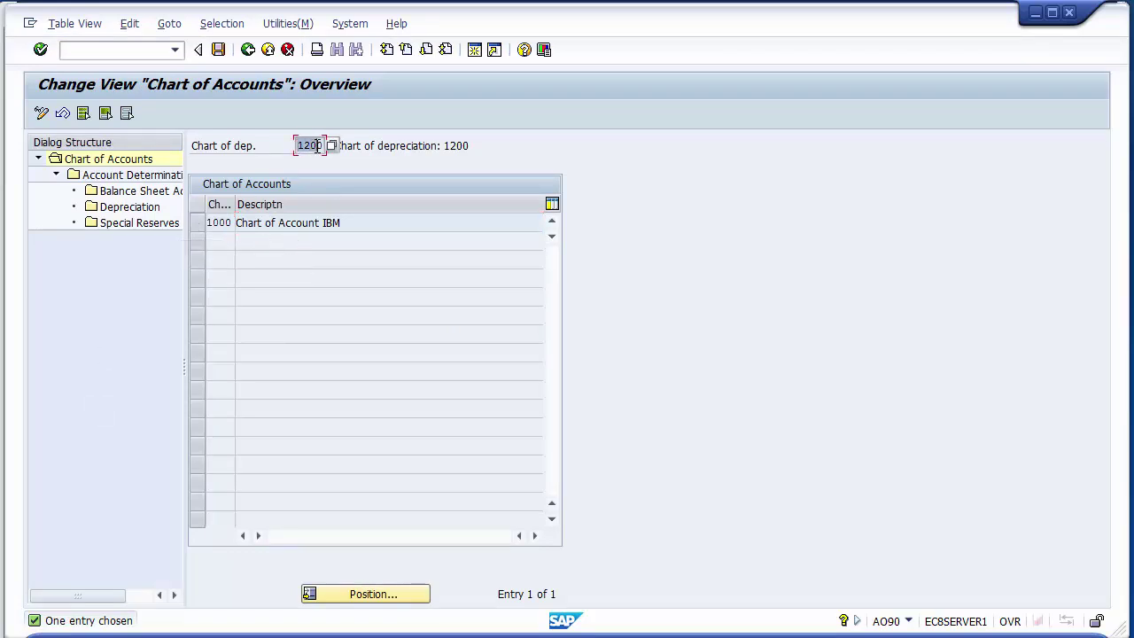
double_click(452, 148)
left_click(255, 152)
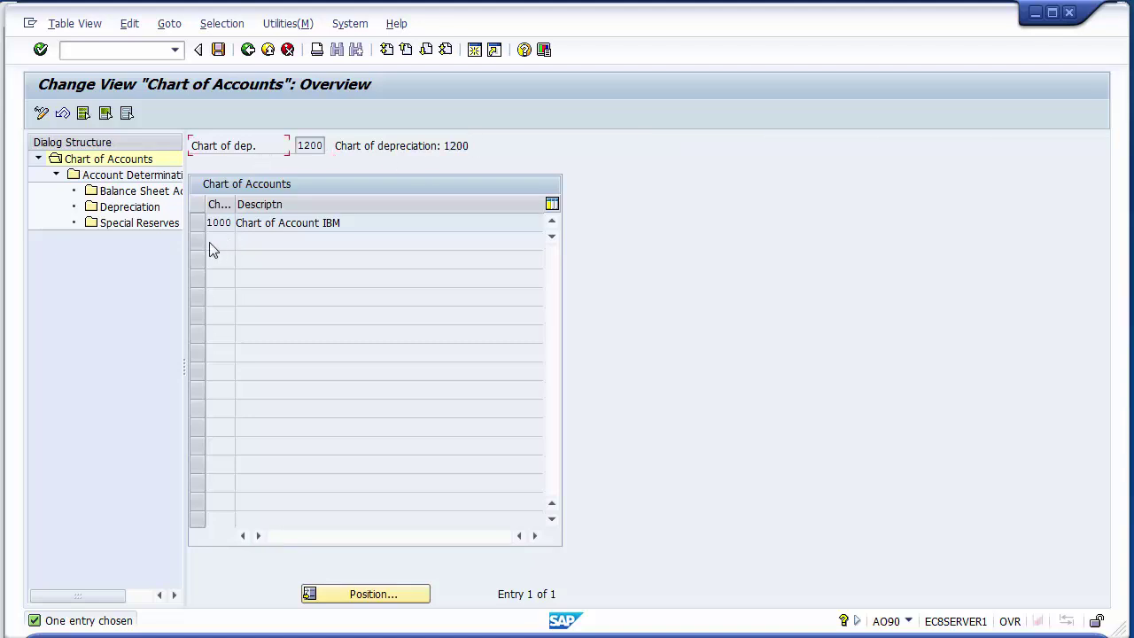
Widen the chart of accounts code column, select chart 1000 (Chart of Account IBM) and open its Account Determination overview.
left_click_drag(235, 203, 259, 204)
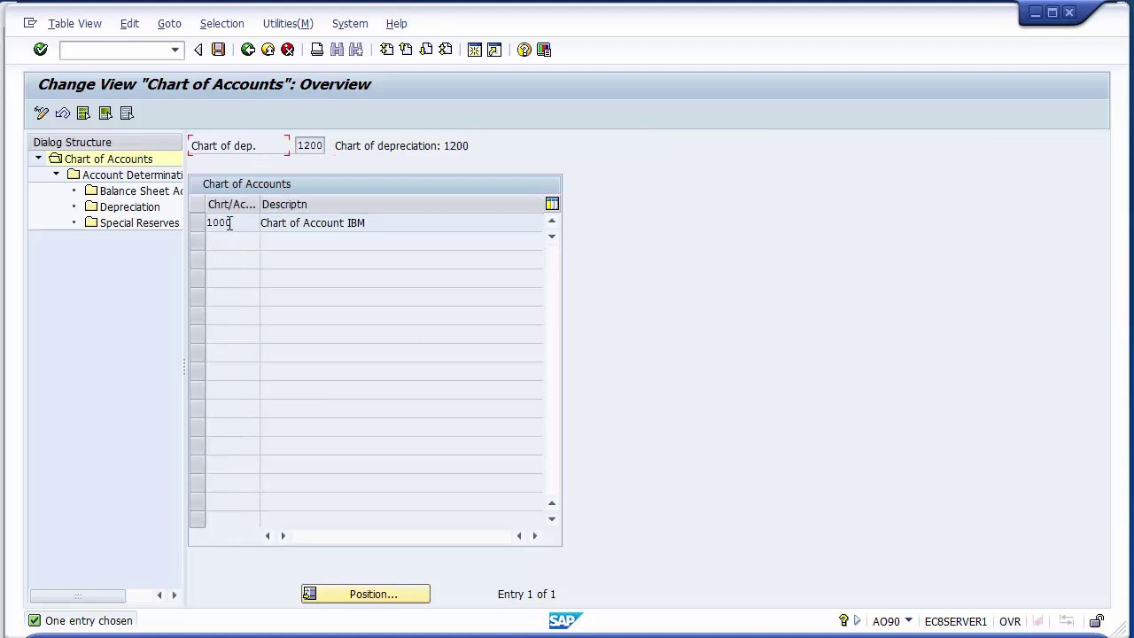
left_click(228, 223)
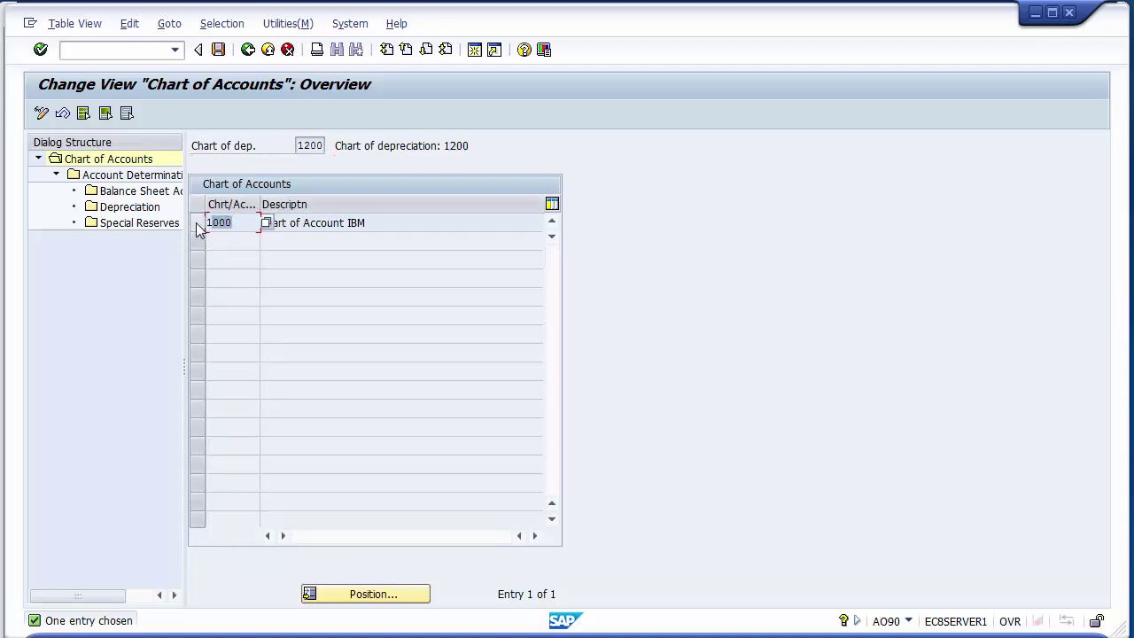
left_click(199, 227)
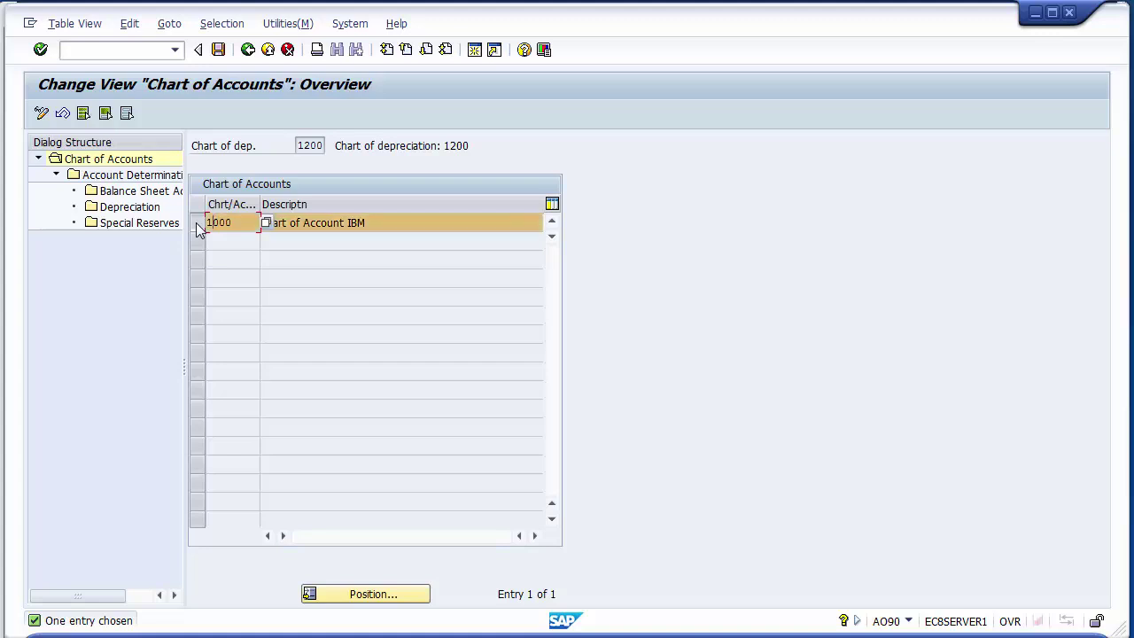
left_click(198, 228)
left_click(199, 227)
left_click(143, 178)
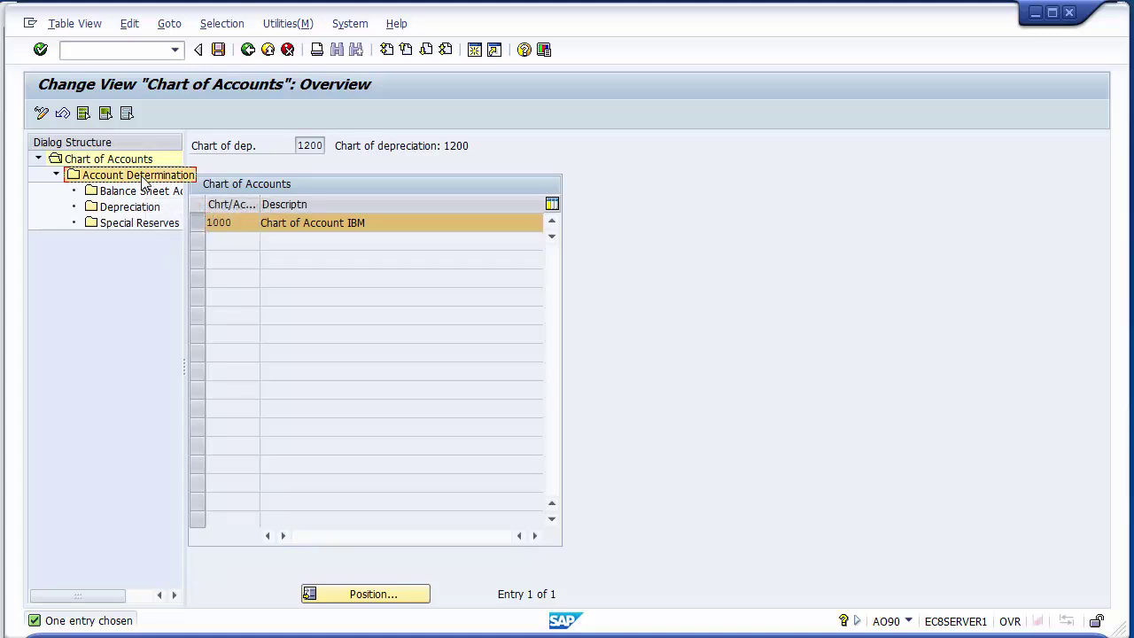
double_click(142, 178)
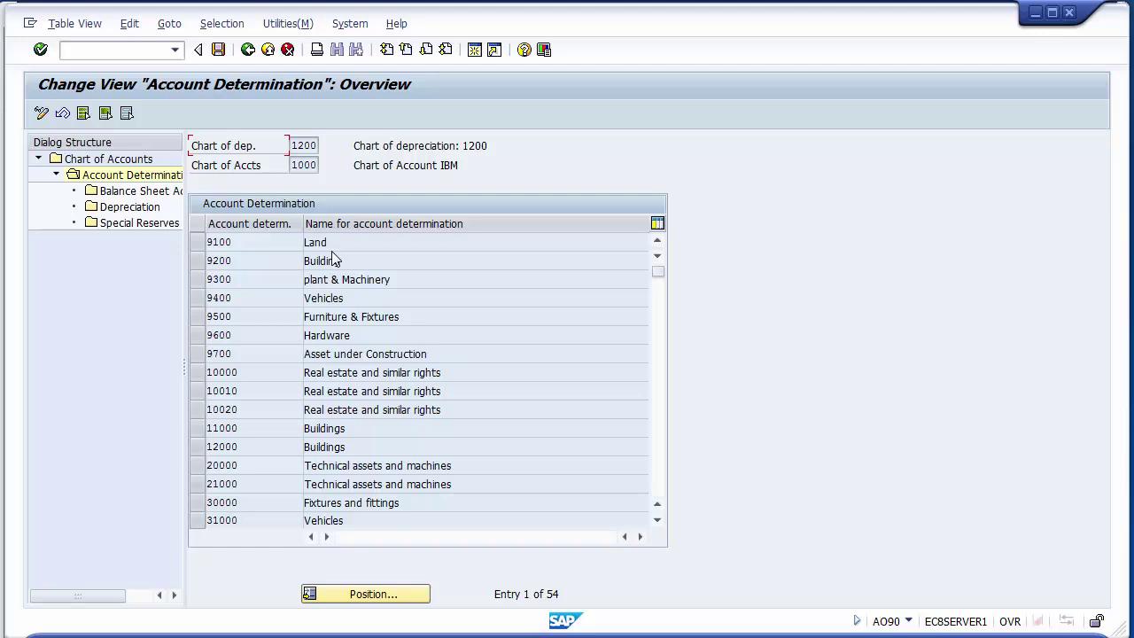
Select only account determination 9100 (Land) and open its Balance Sheet Accounts details.
left_click(198, 243)
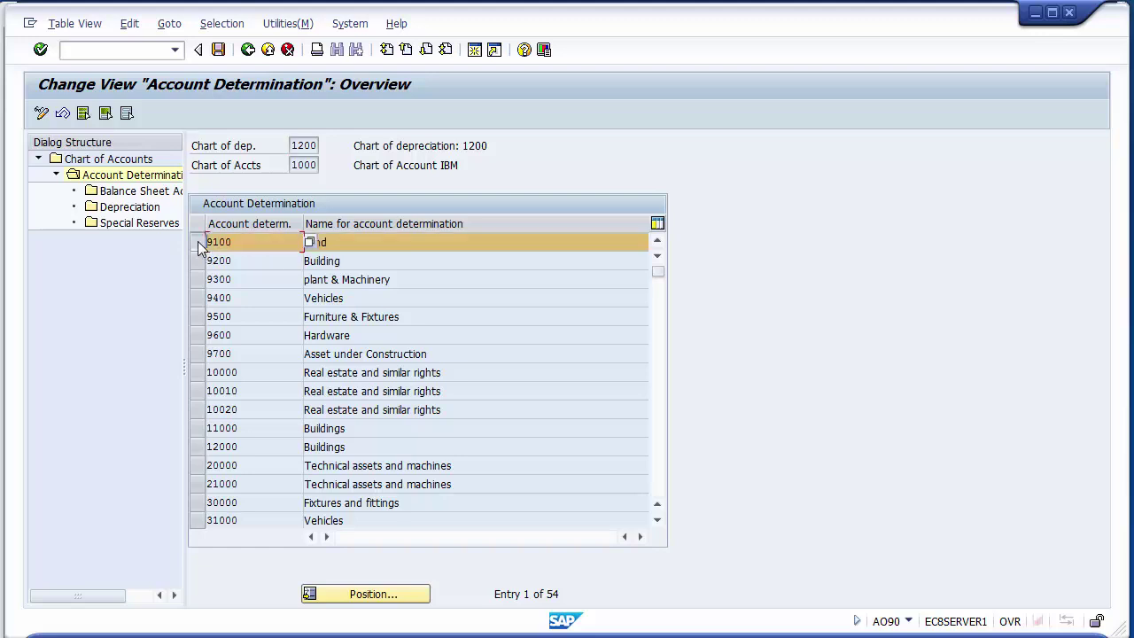
left_click(197, 354)
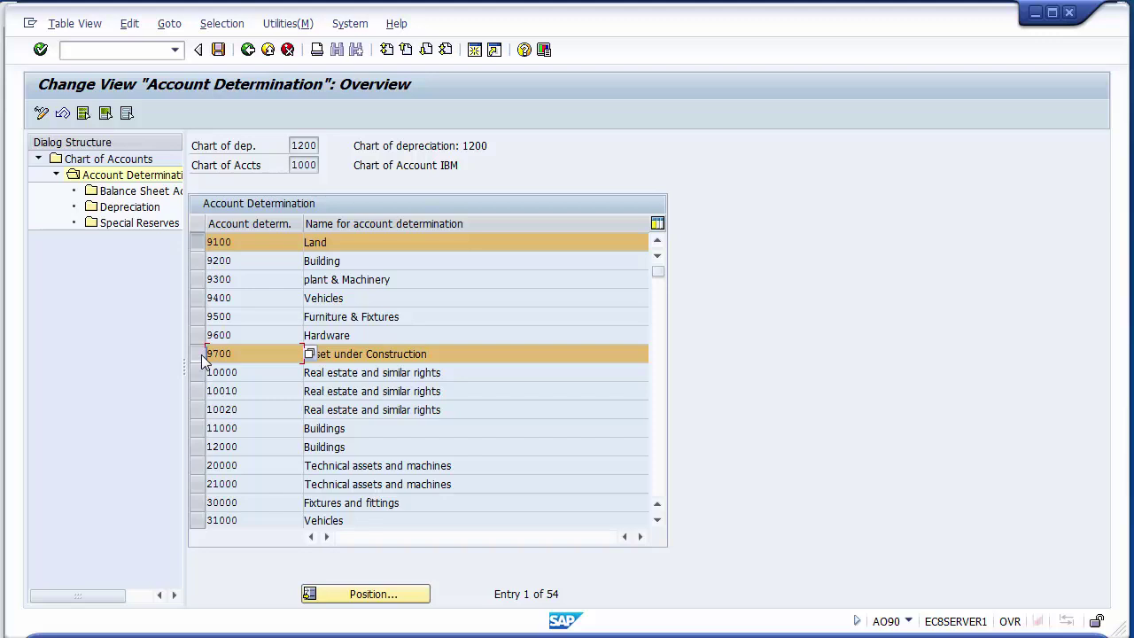
left_click(201, 354)
left_click(194, 241)
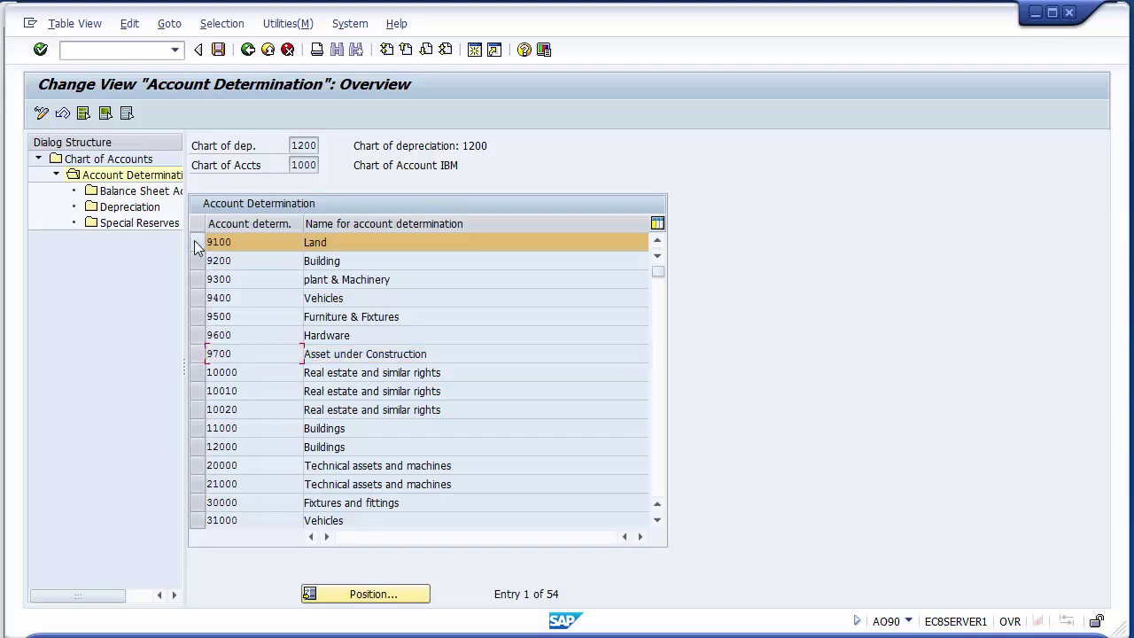
key("Tab")
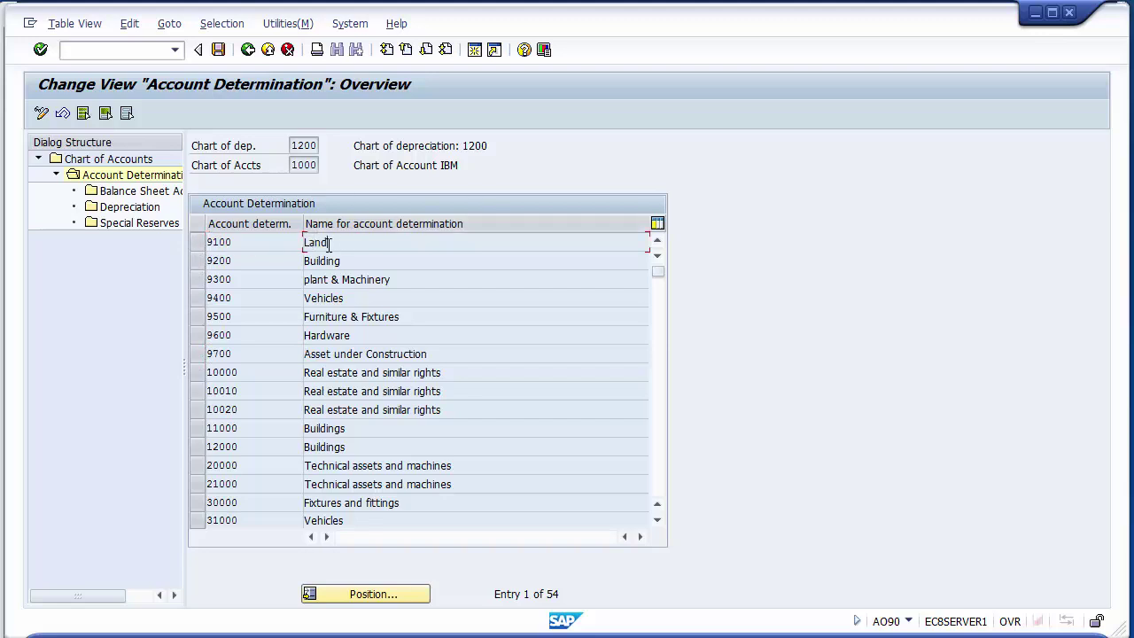
left_click(195, 242)
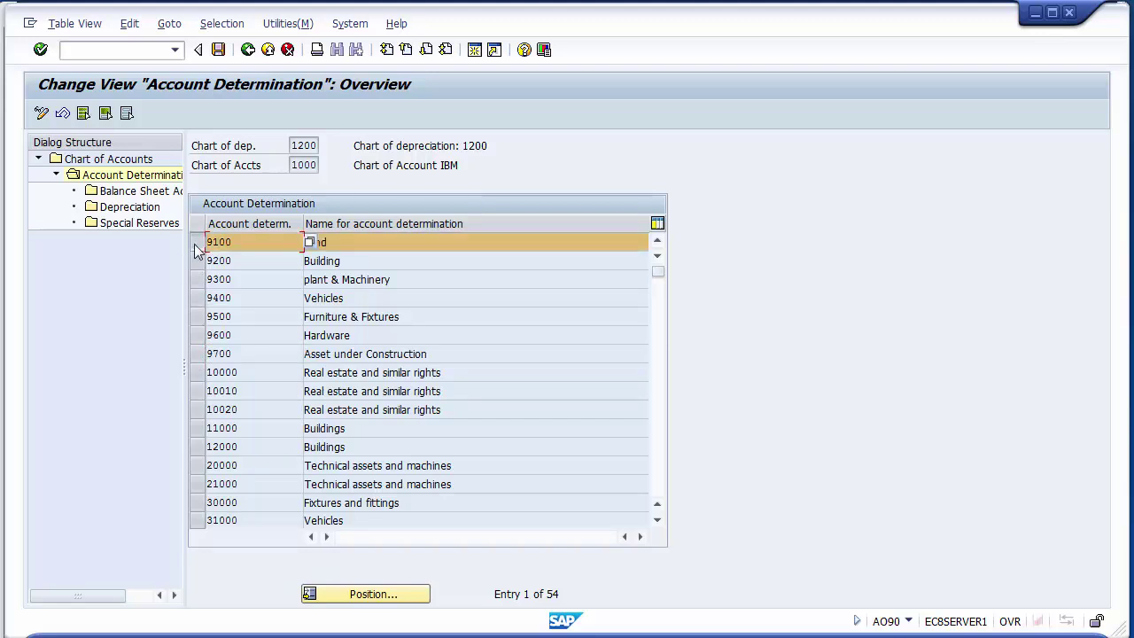
double_click(115, 195)
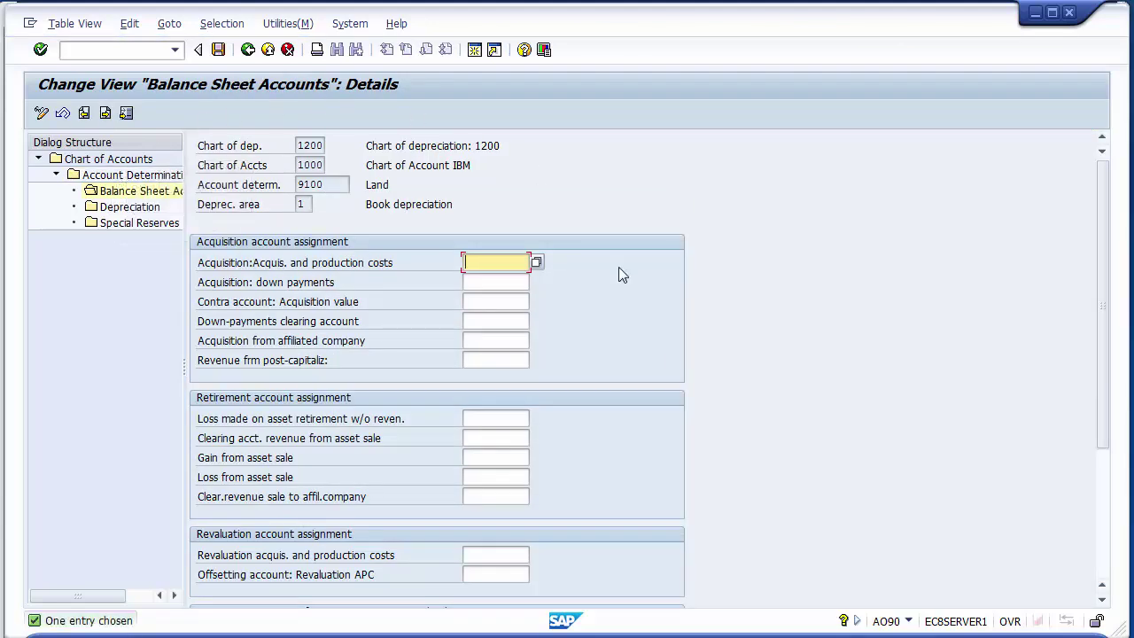
left_click(511, 280)
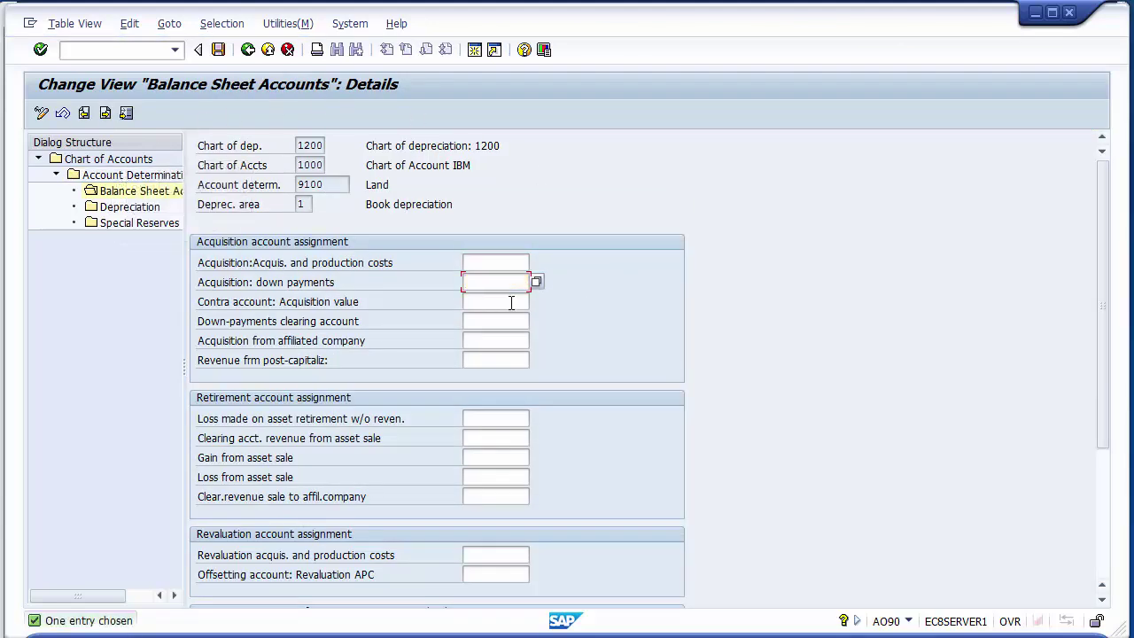
left_click(506, 338)
left_click(502, 262)
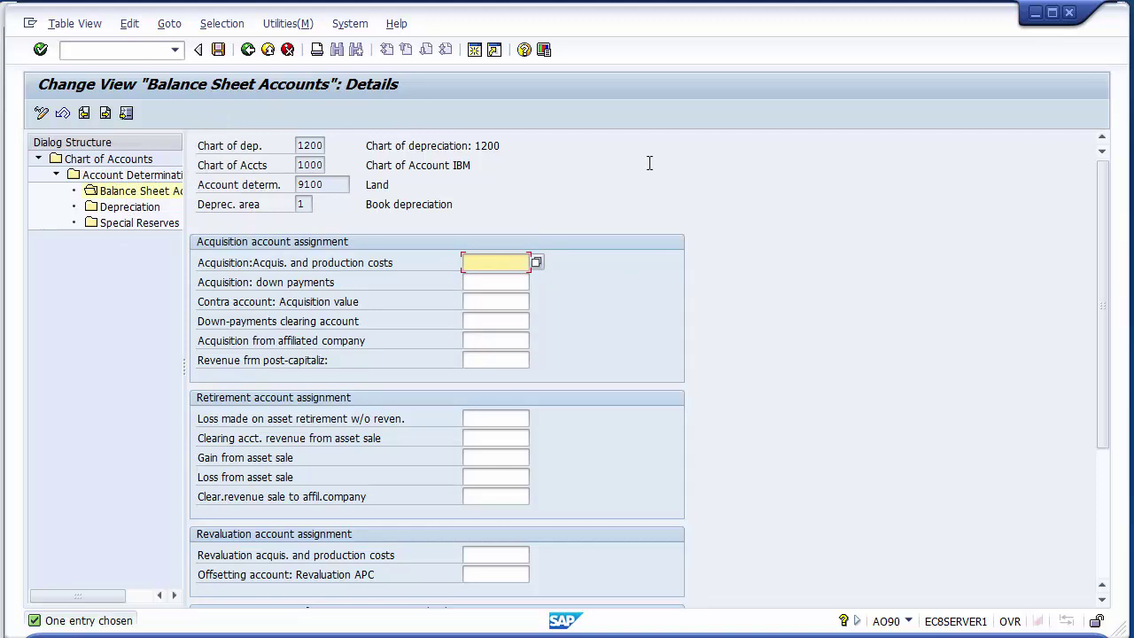
scroll(1099, 260, "down", 3)
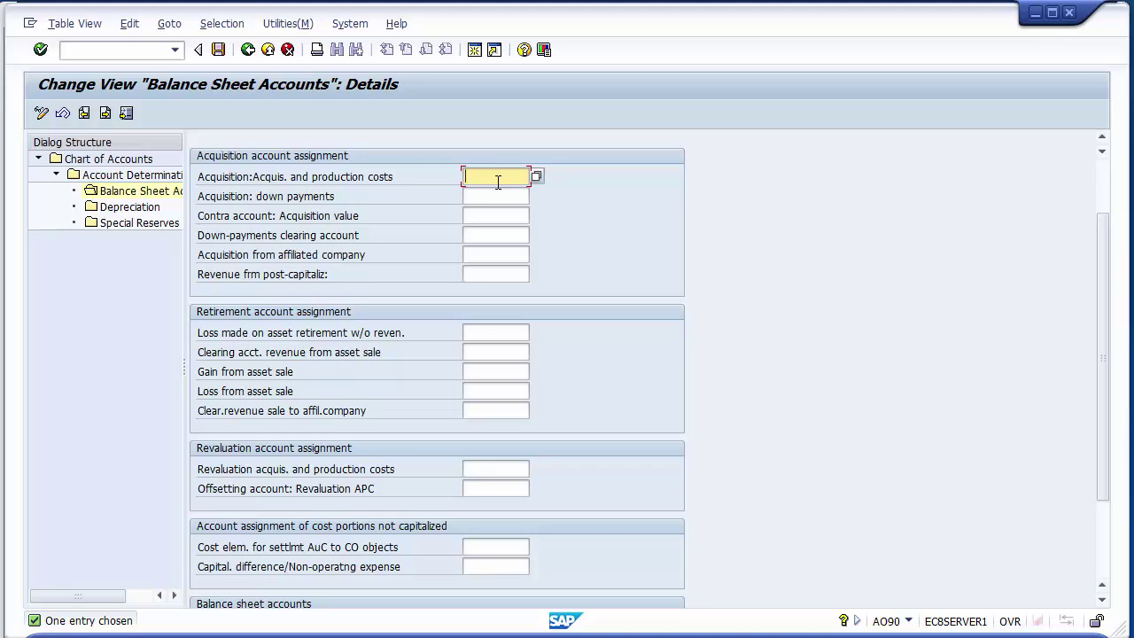
left_click(297, 183)
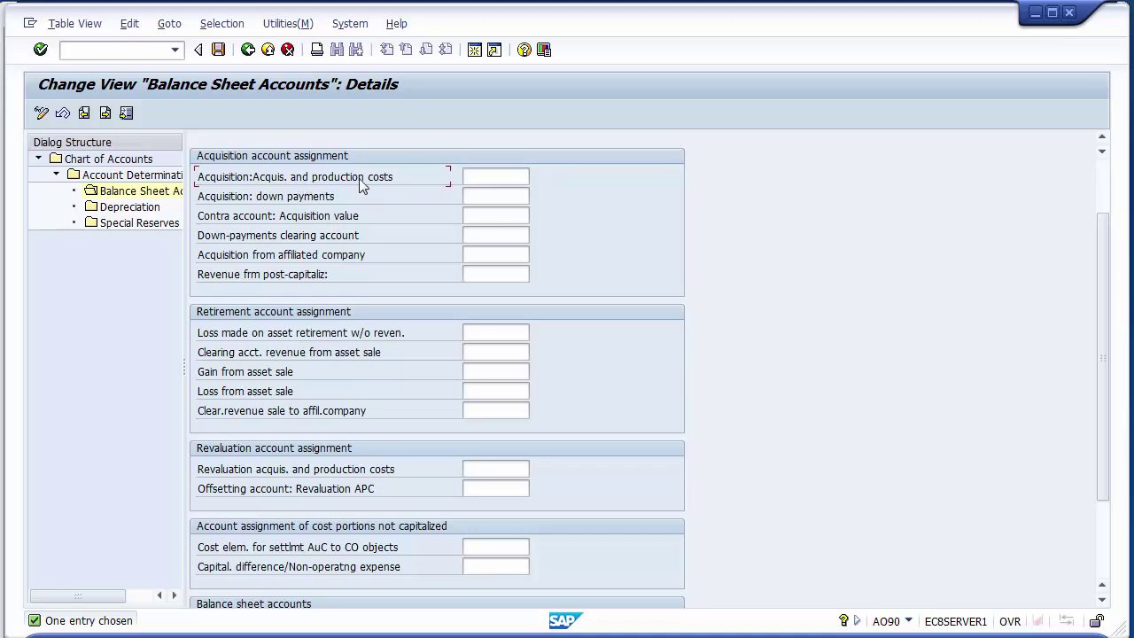
Assign G/L account 100020 (Land Account) to Acquisition: Acquis. and production costs.
left_click(482, 176)
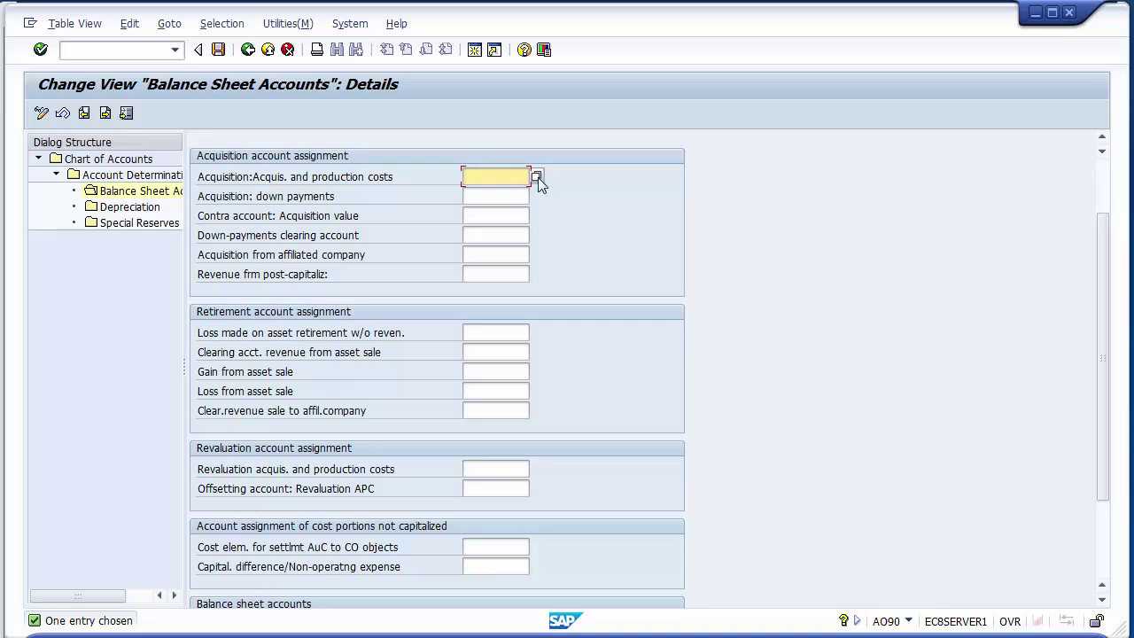
left_click(536, 178)
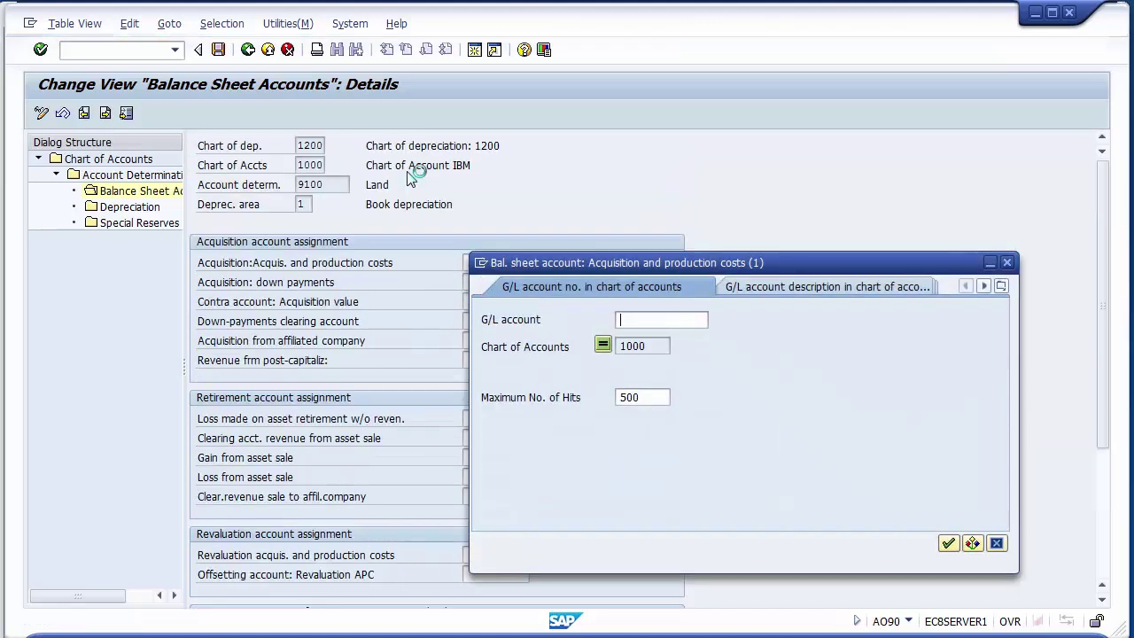
key("Return")
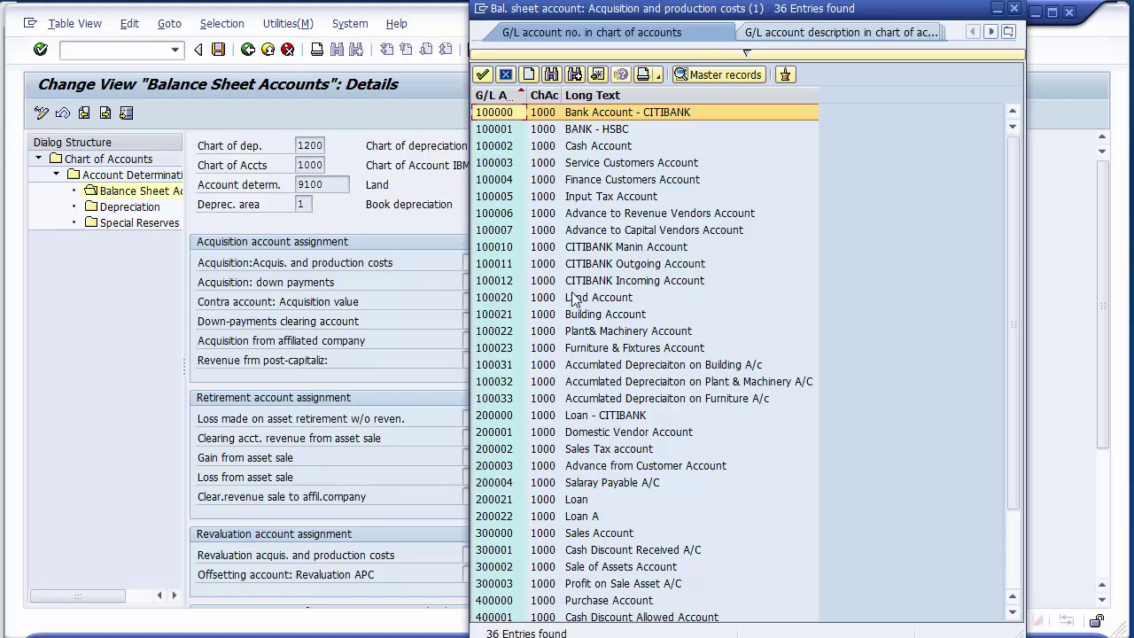
left_click(579, 302)
left_click(498, 304)
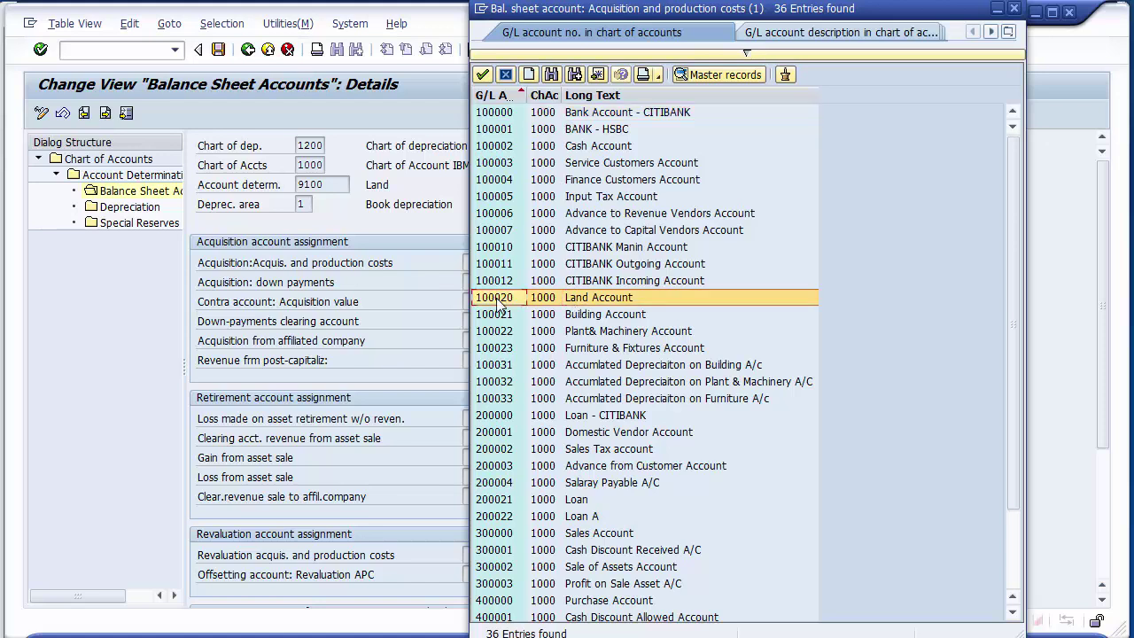
double_click(574, 300)
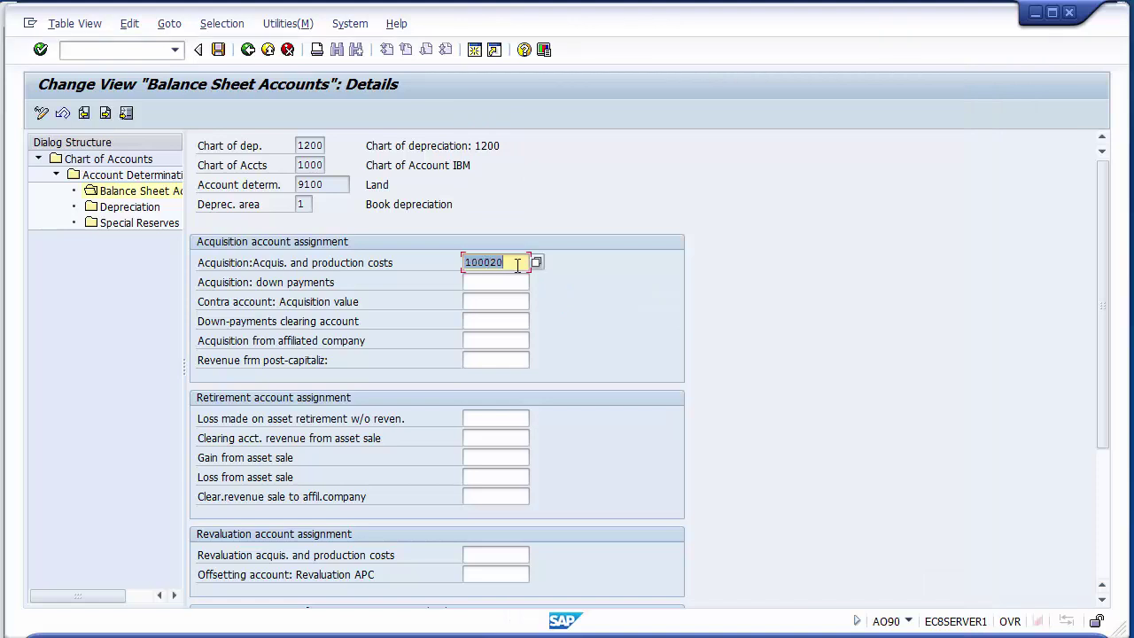
left_click(517, 263)
Assign G/L account 400005 (Loss on Sale Assets Account) to Loss made on asset retirement w/o reven.
left_click_drag(1099, 225, 1103, 308)
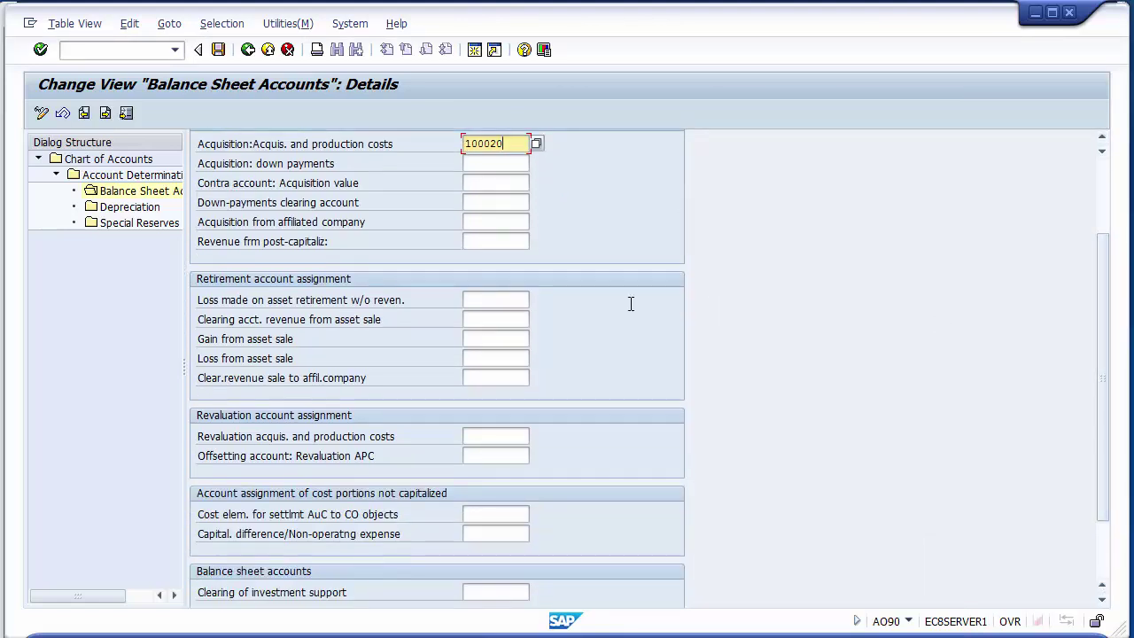
left_click(496, 297)
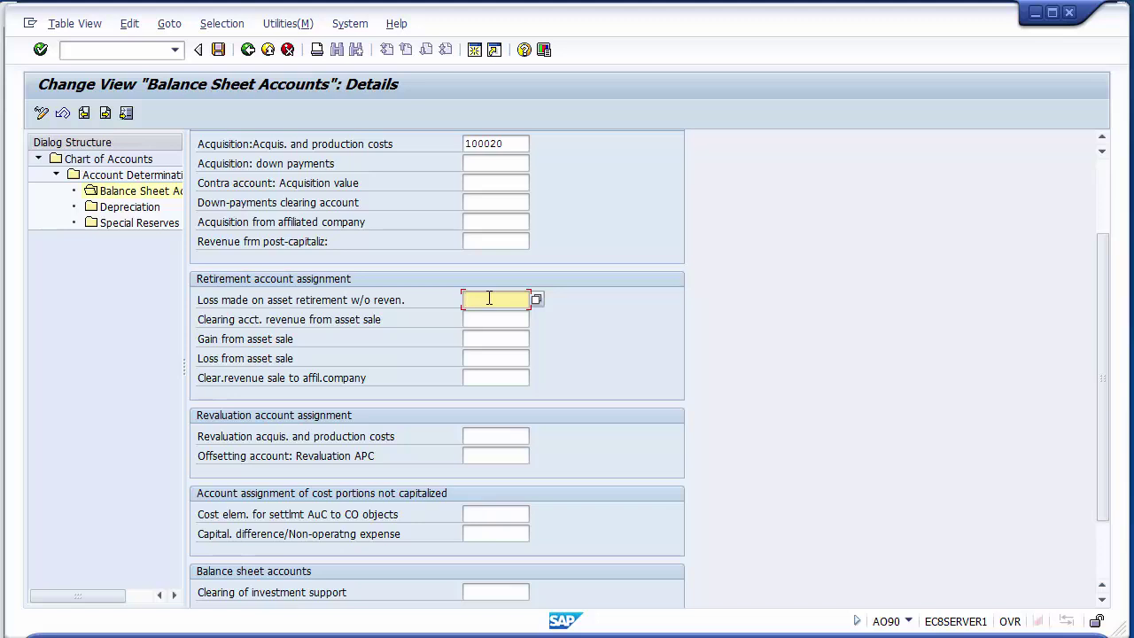
left_click(535, 300)
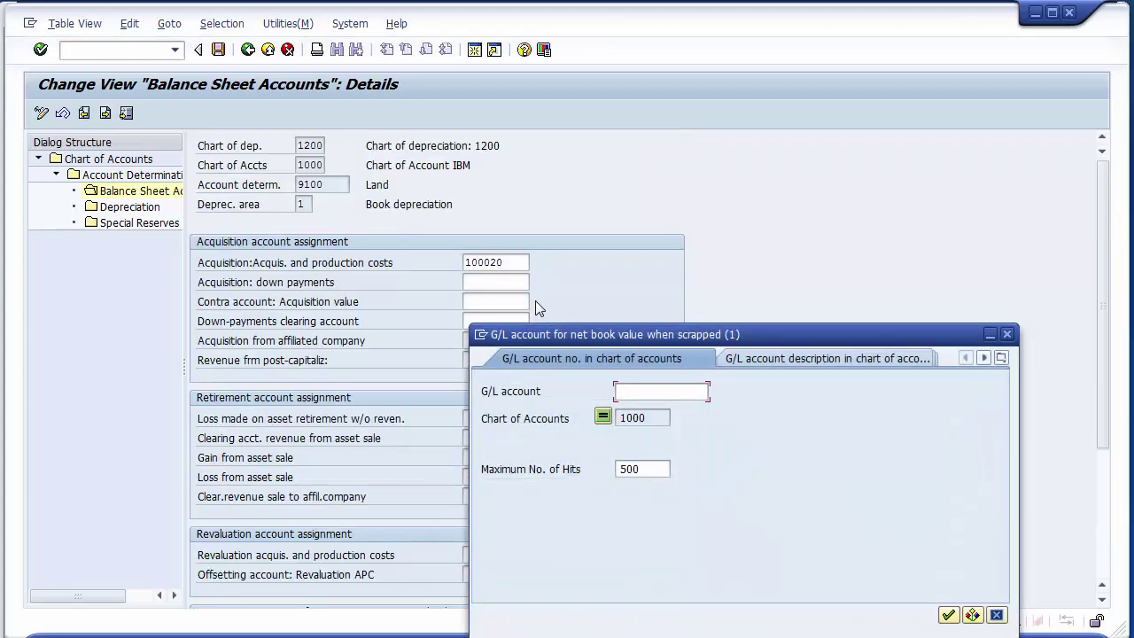
key("Return")
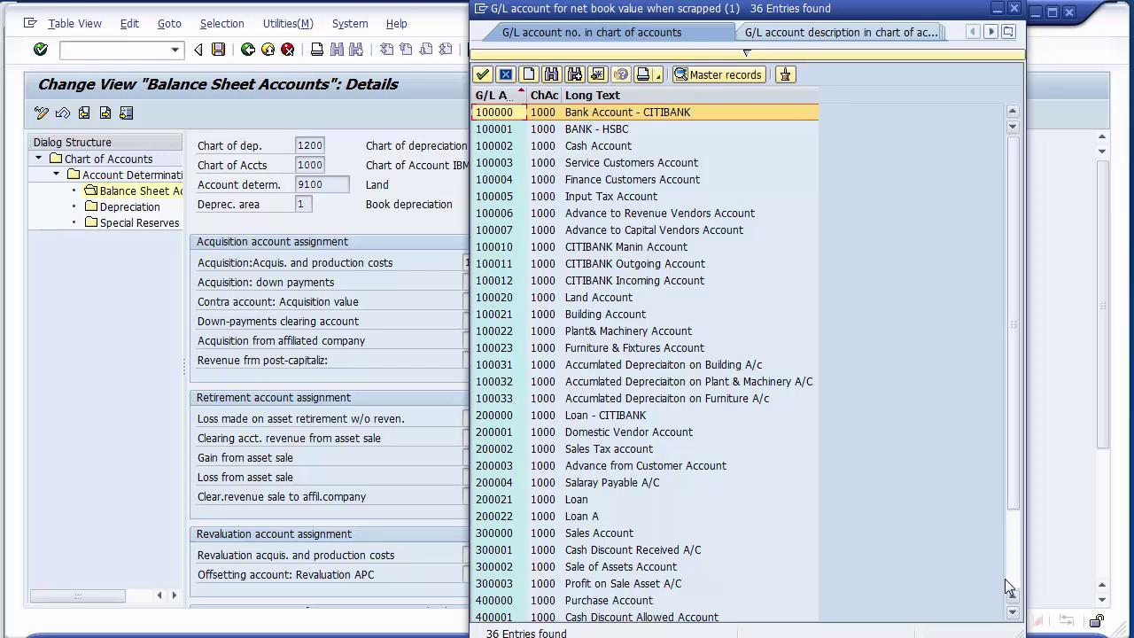
scroll(1005, 579, "down", 2)
left_click(660, 567)
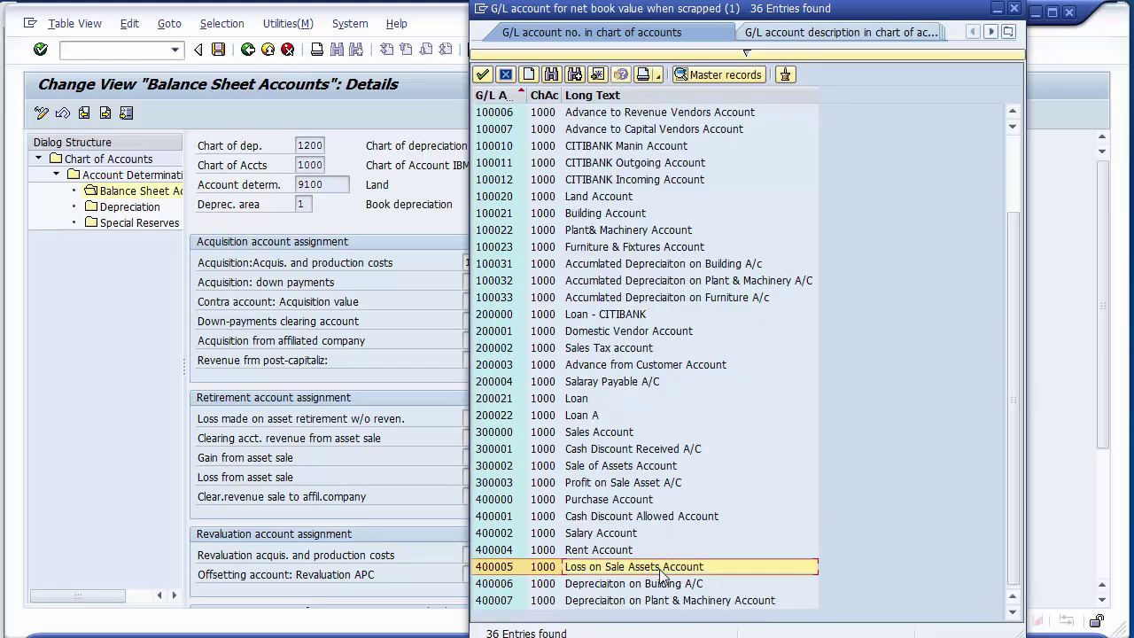
double_click(479, 567)
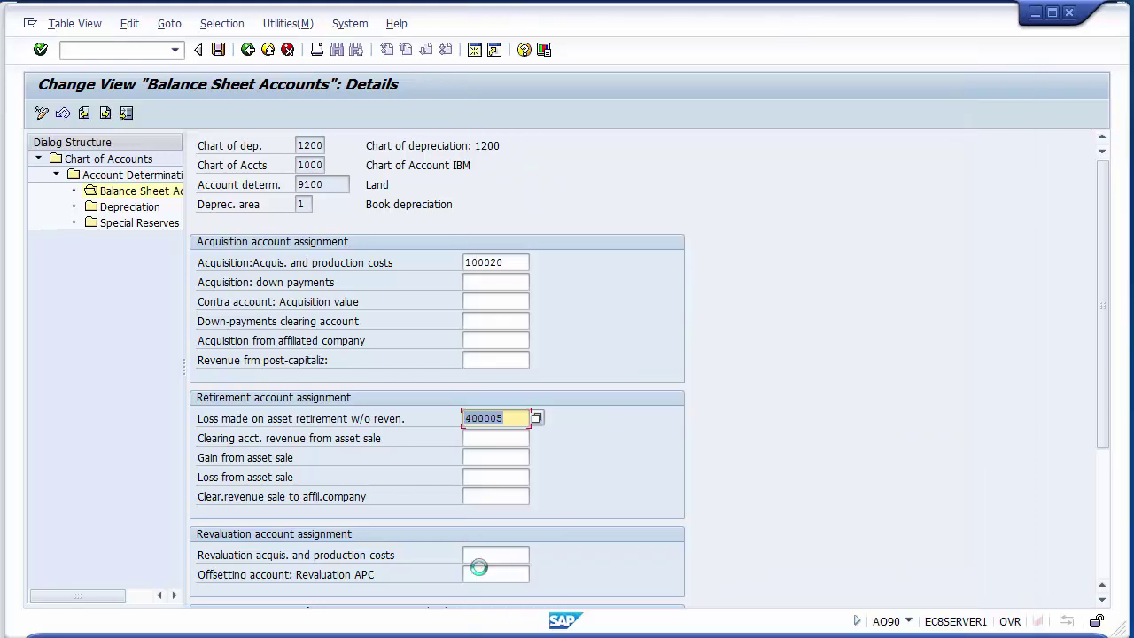
Assign G/L account 300002 (Sale of Assets Account) as the clearing account for revenue from asset sale.
left_click(464, 439)
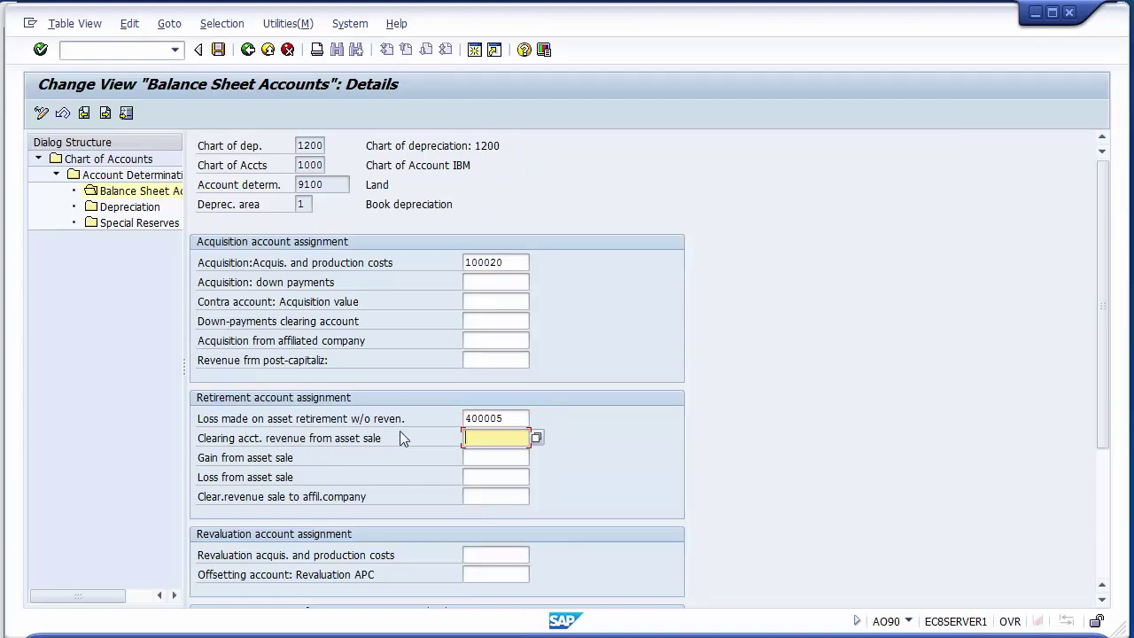
left_click(536, 436)
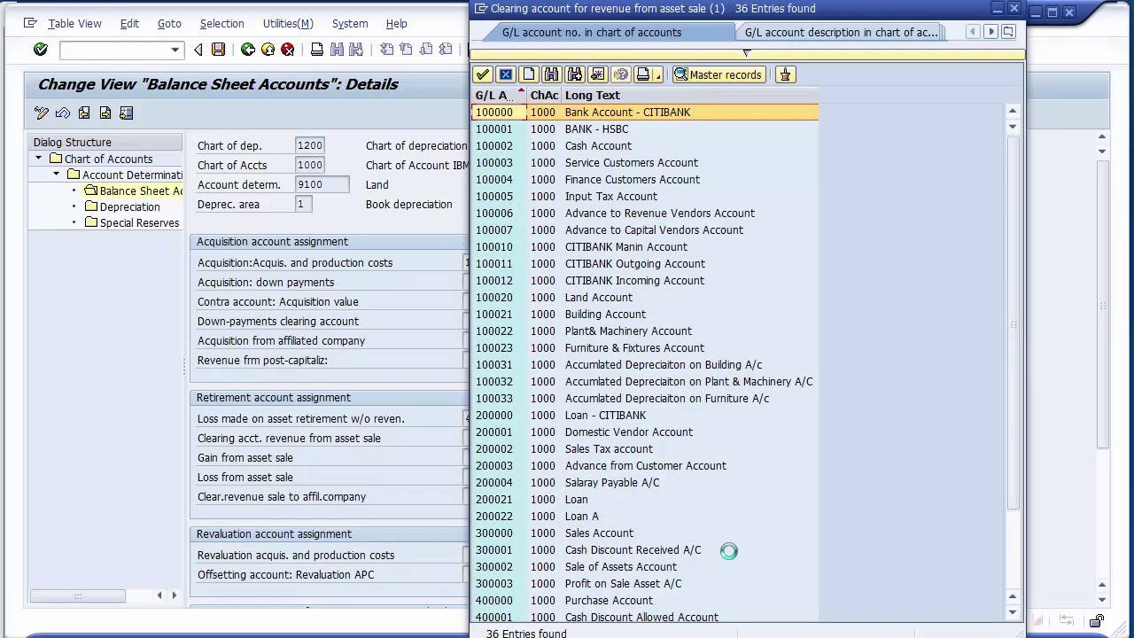
left_click(651, 568)
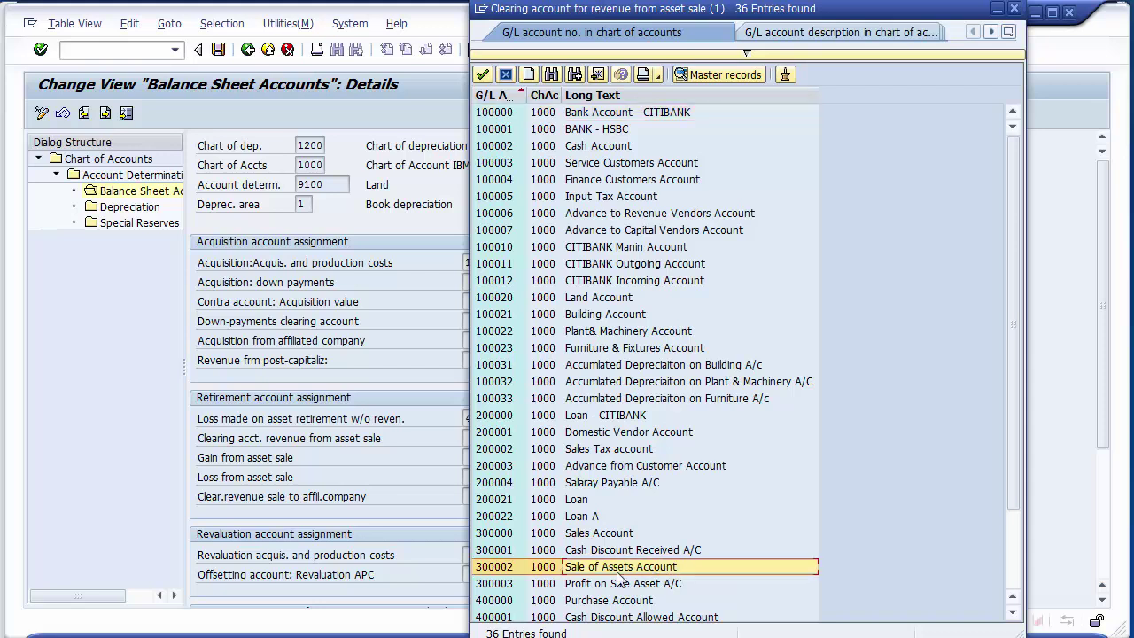
double_click(487, 568)
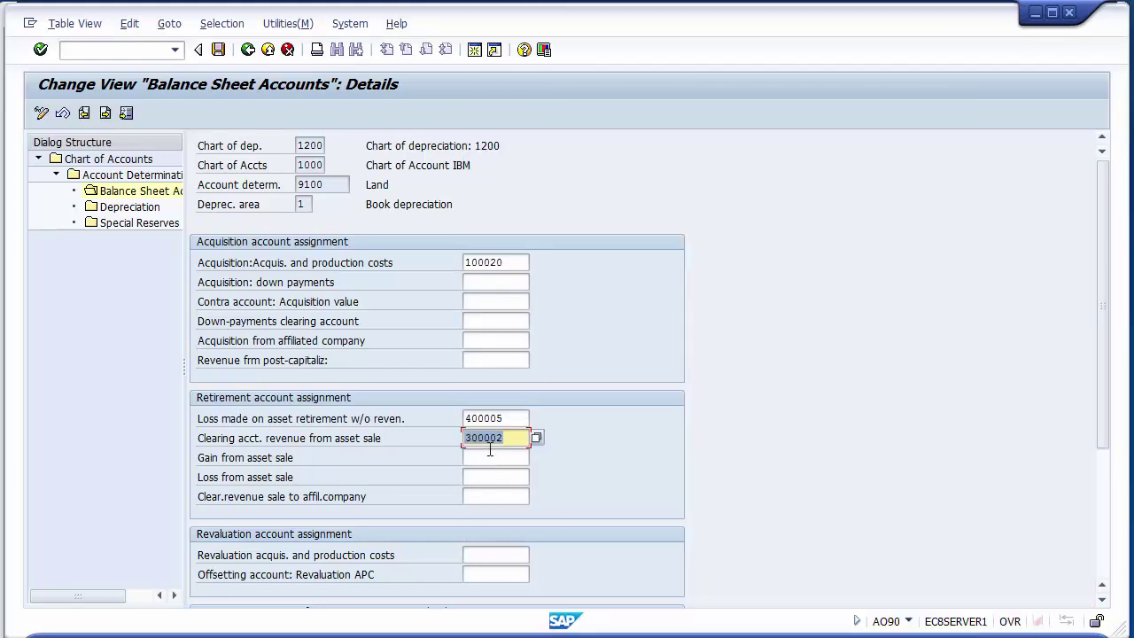
Assign G/L account 300003 (Profit on Sale Asset A/C) to Gain from asset sale.
left_click(485, 457)
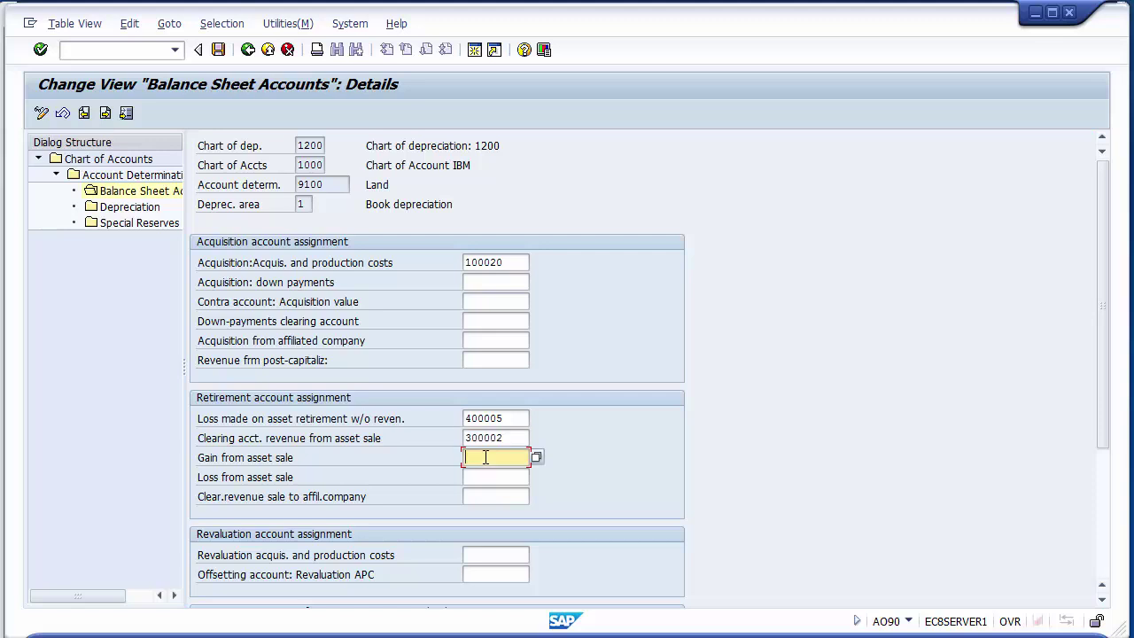
left_click(536, 456)
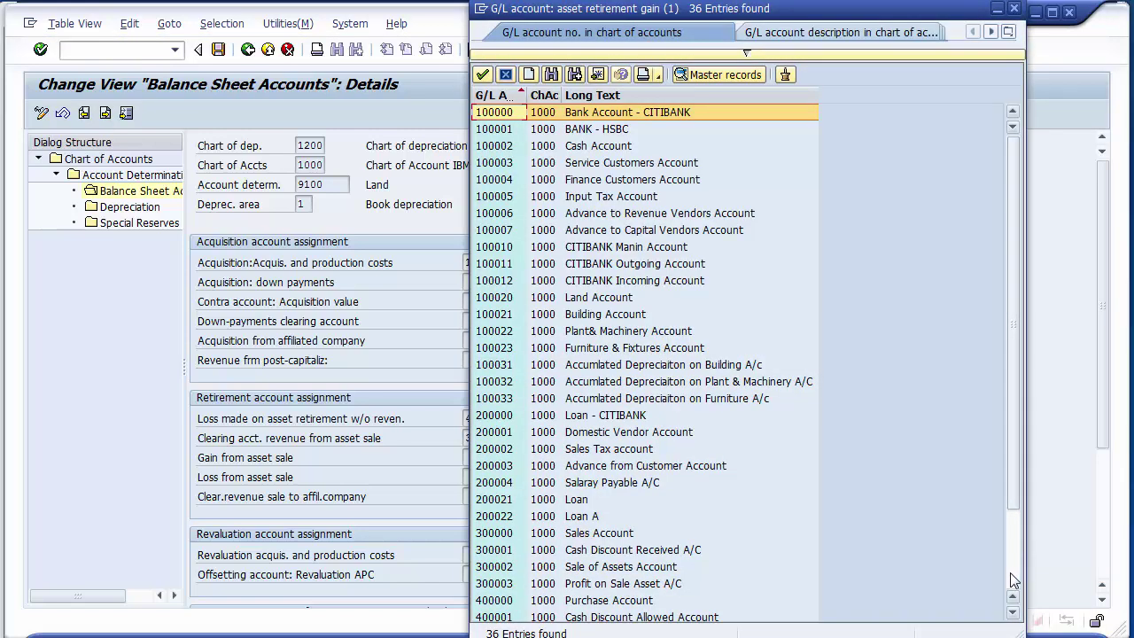
left_click(1011, 573)
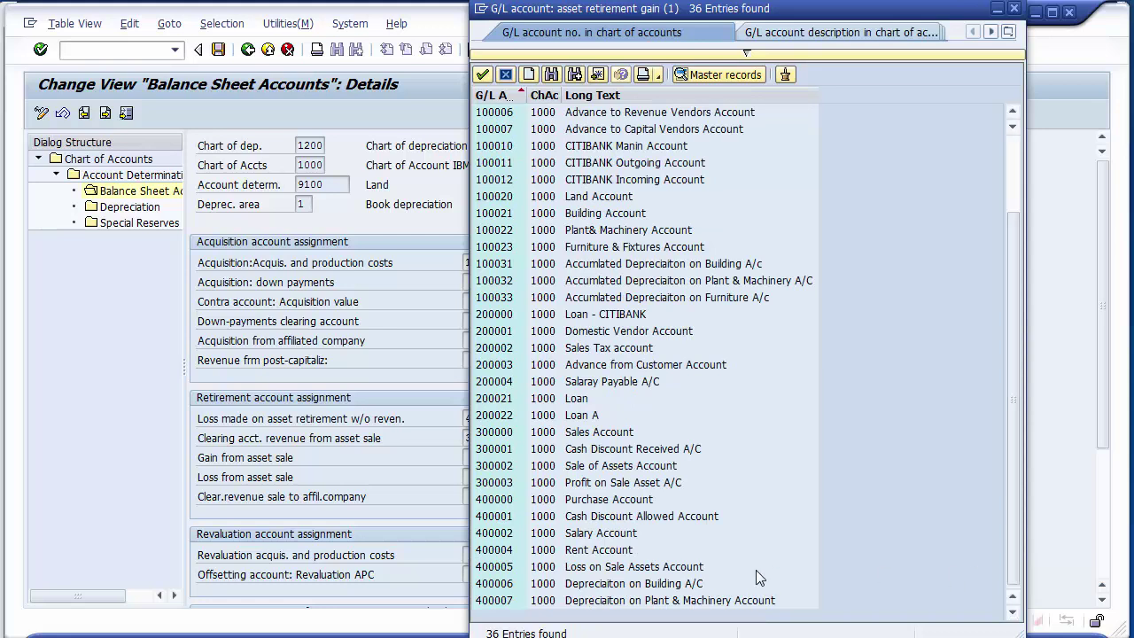
left_click(620, 483)
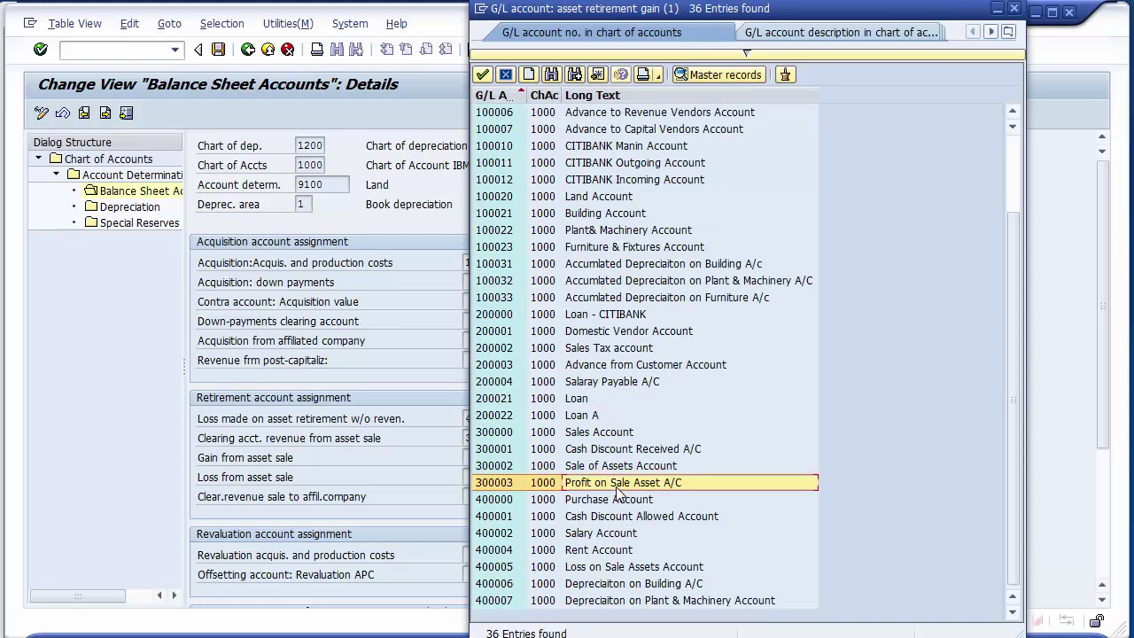
double_click(494, 483)
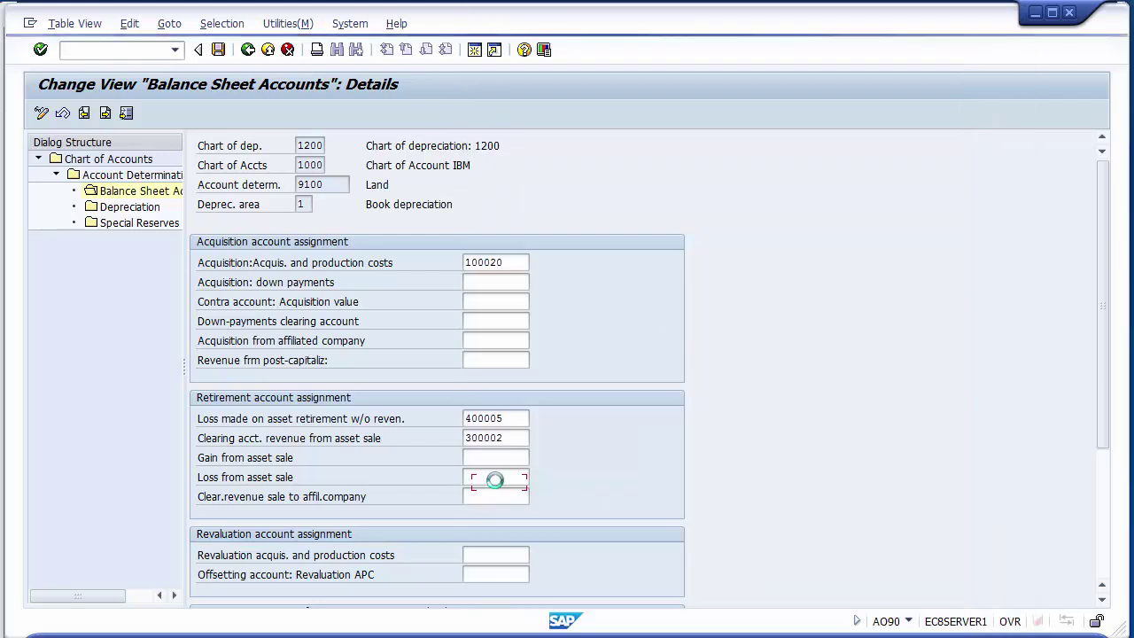
Copy account 400005 from Loss made on asset retirement w/o reven. into Loss from asset sale.
left_click(477, 478)
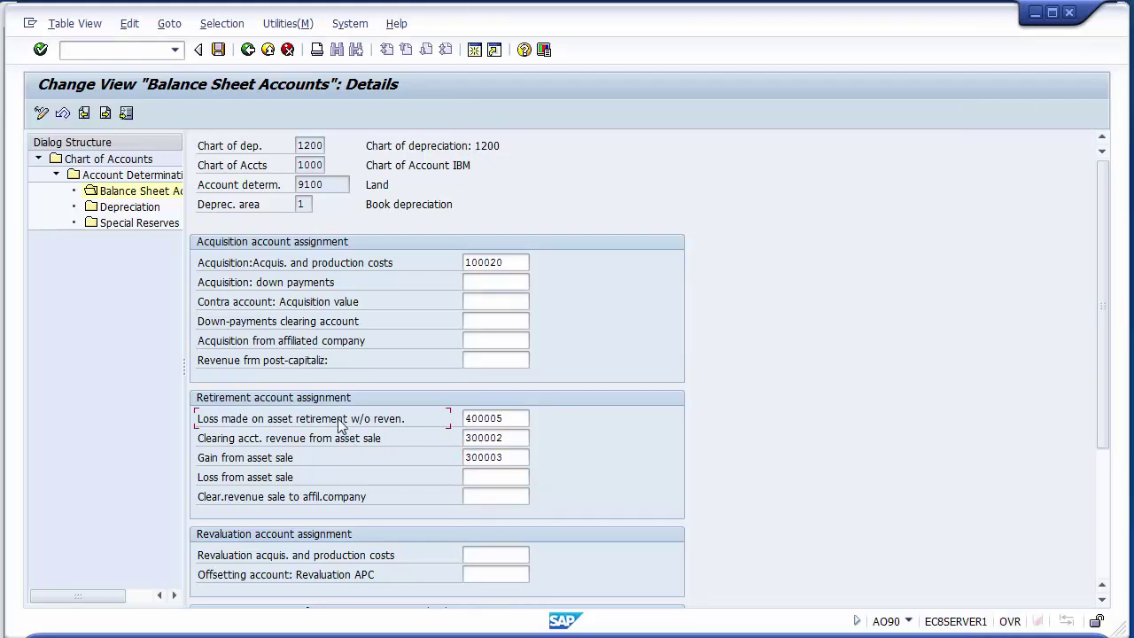
left_click(486, 420)
double_click(485, 420)
key("ctrl+c")
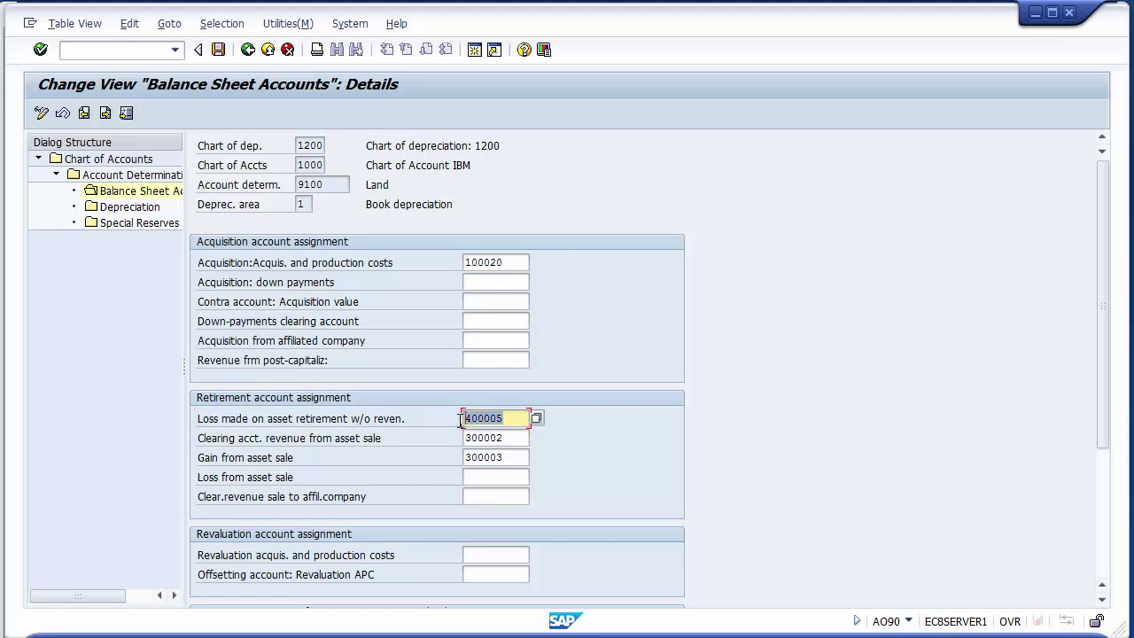
left_click(478, 477)
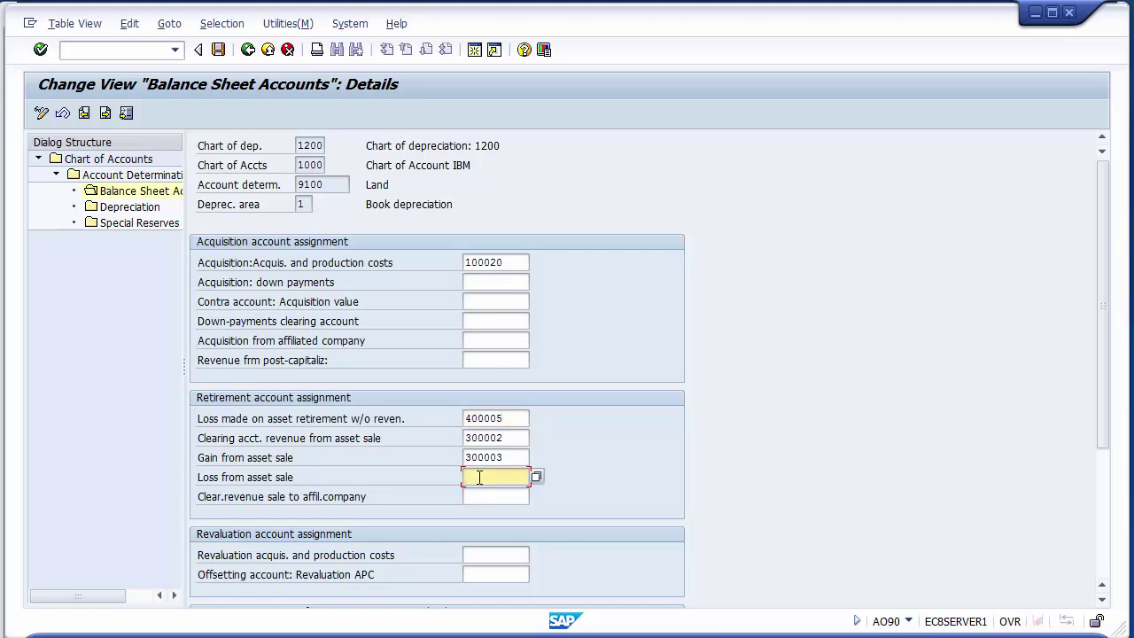
key("ctrl+v")
Review the acquisition and retirement account assignments for Land and validate them to check the account descriptions.
left_click_drag(1106, 283, 1090, 461)
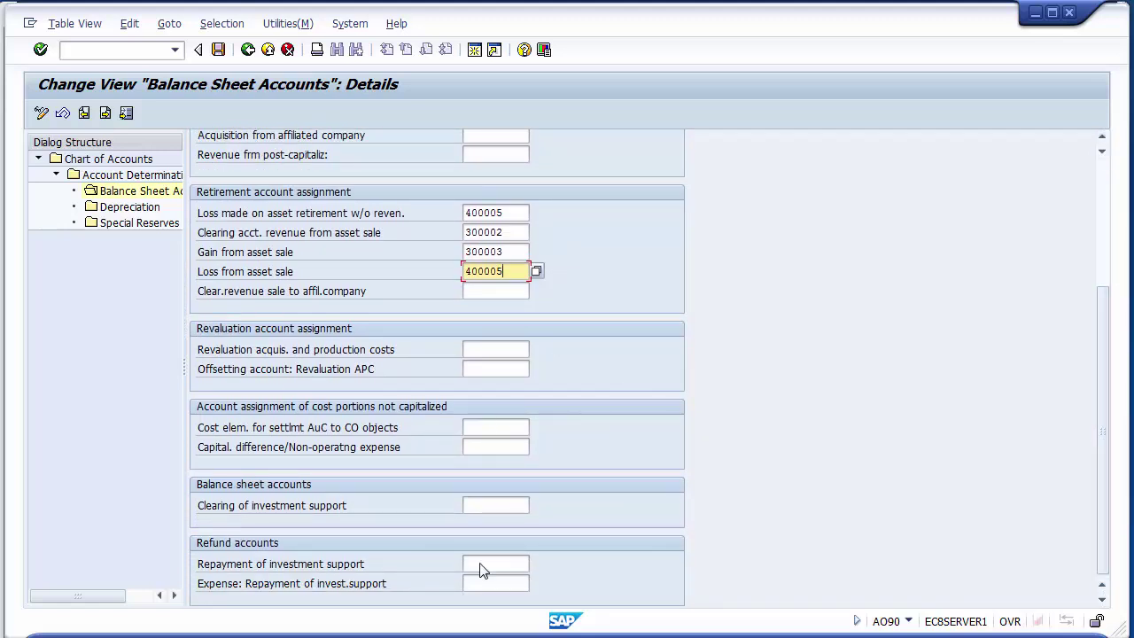
left_click_drag(1102, 340, 1102, 211)
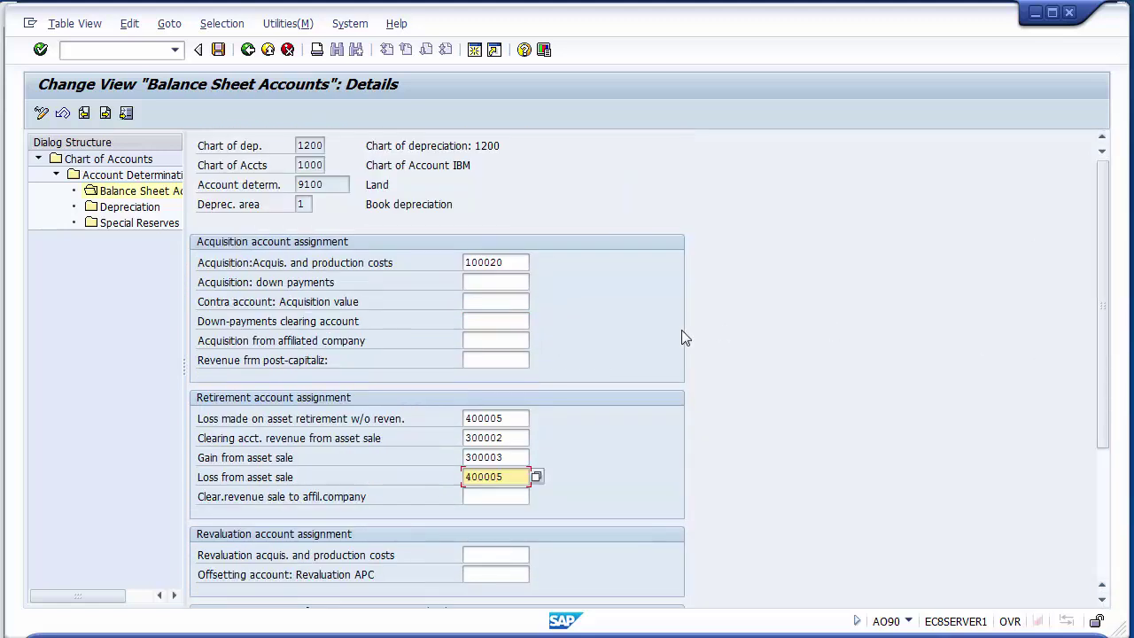
left_click(524, 262)
left_click(490, 418)
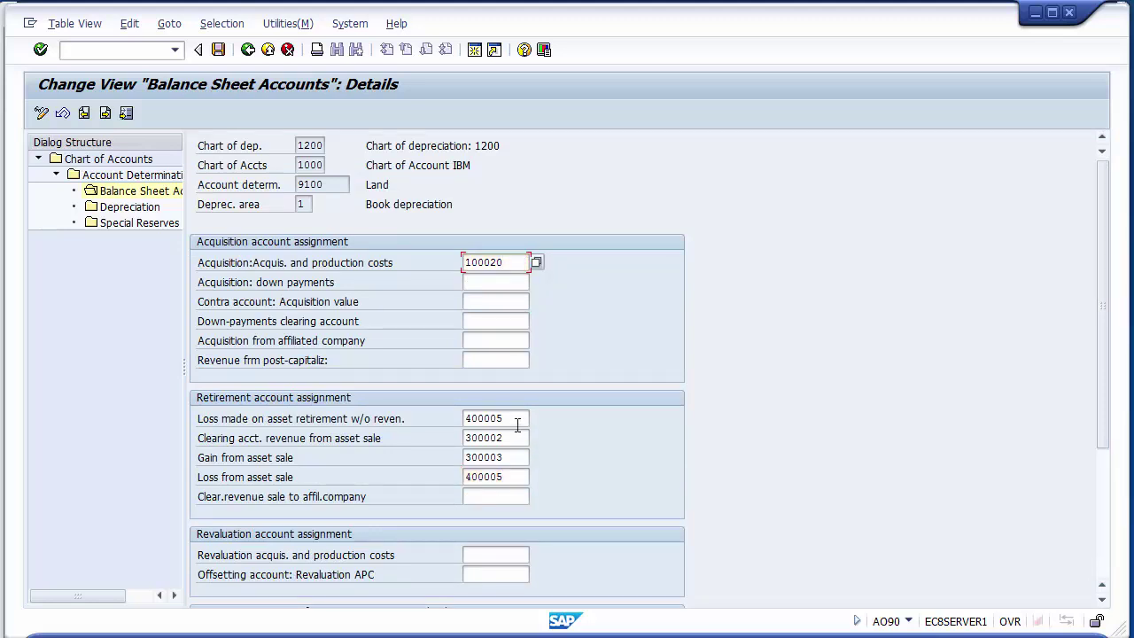
left_click(522, 437)
left_click(523, 457)
left_click(519, 476)
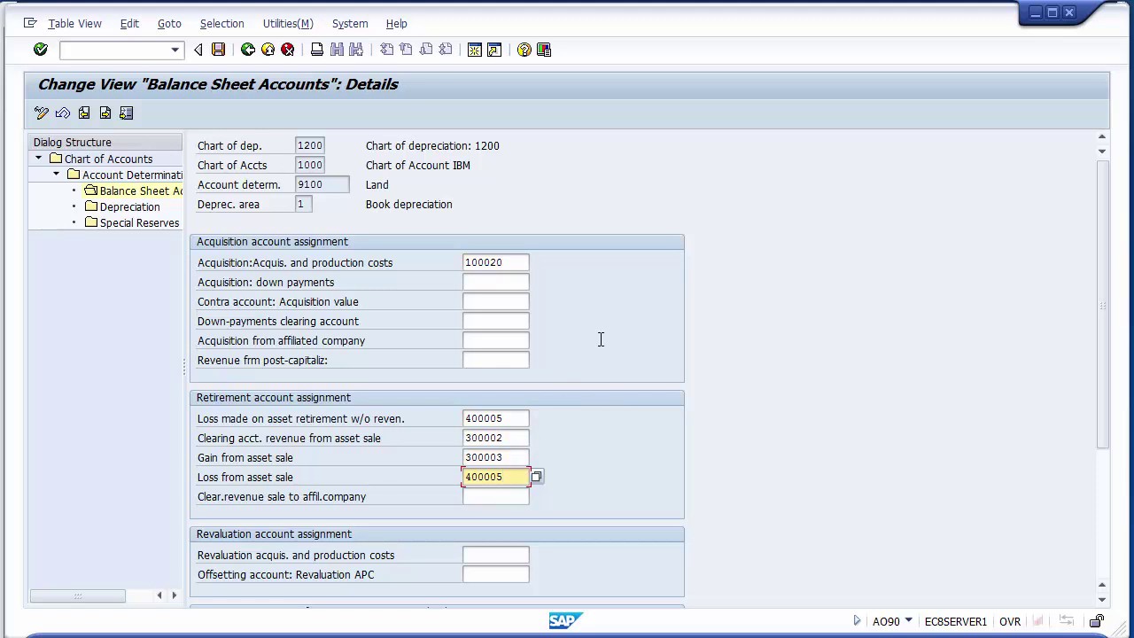
key("Return")
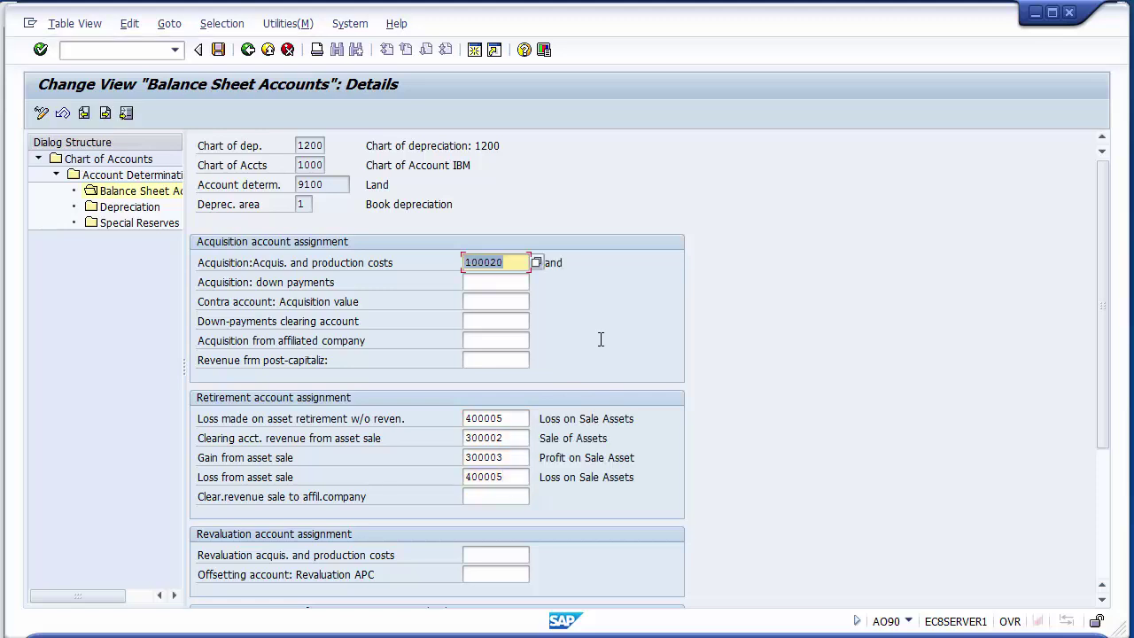
left_click(599, 270)
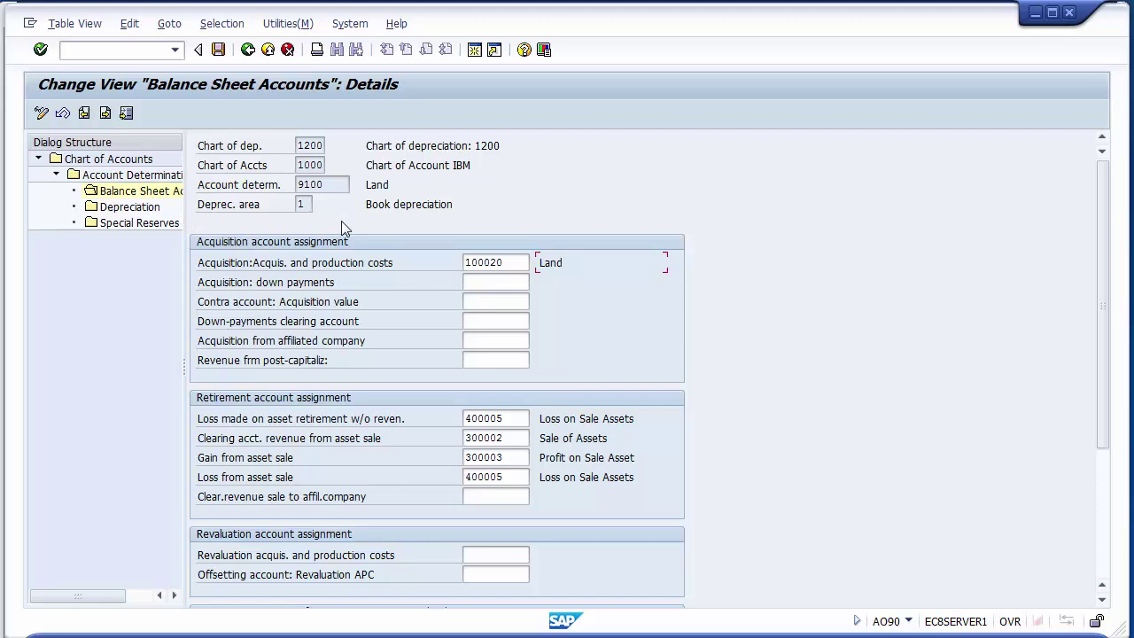
Open the depreciation account assignments for Land and save the account determination under customizing request E81K900053.
double_click(130, 209)
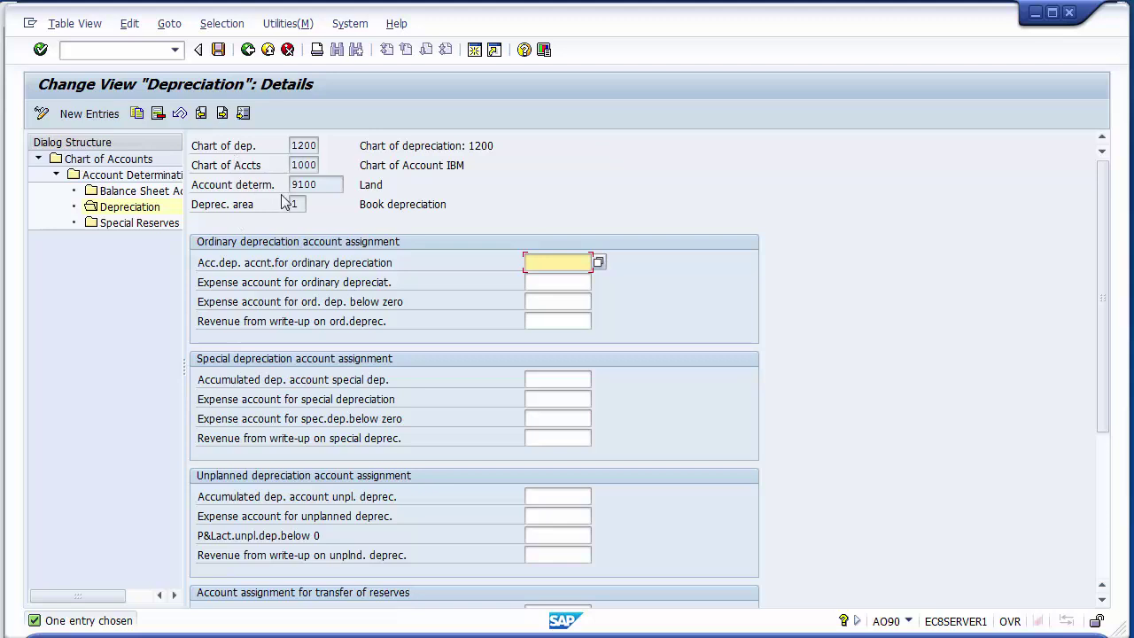
left_click(217, 50)
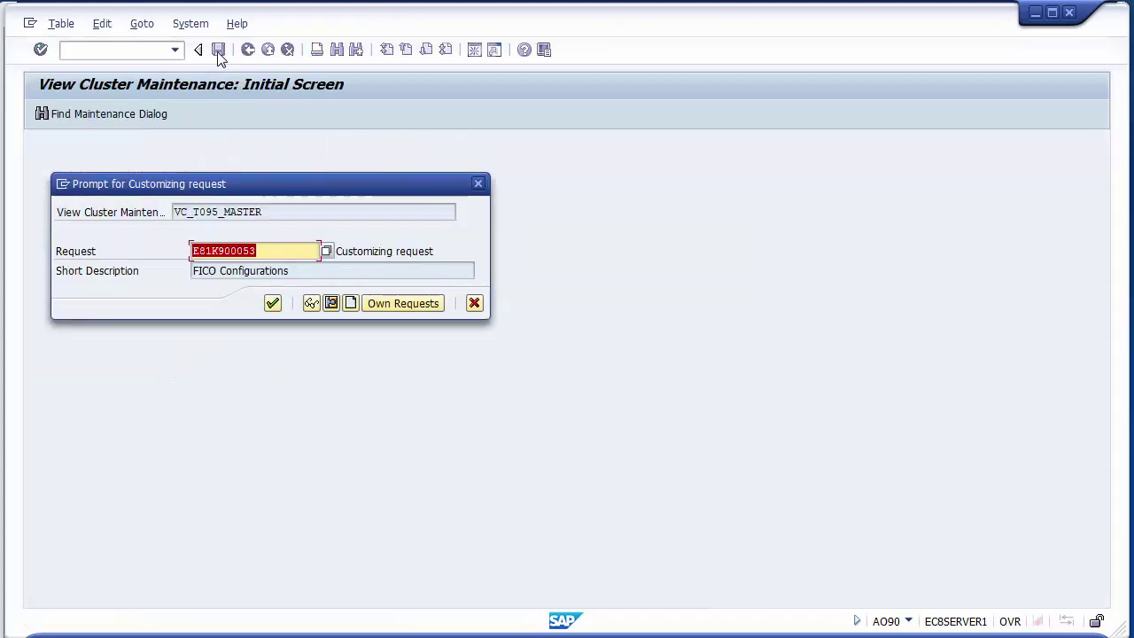
left_click(273, 303)
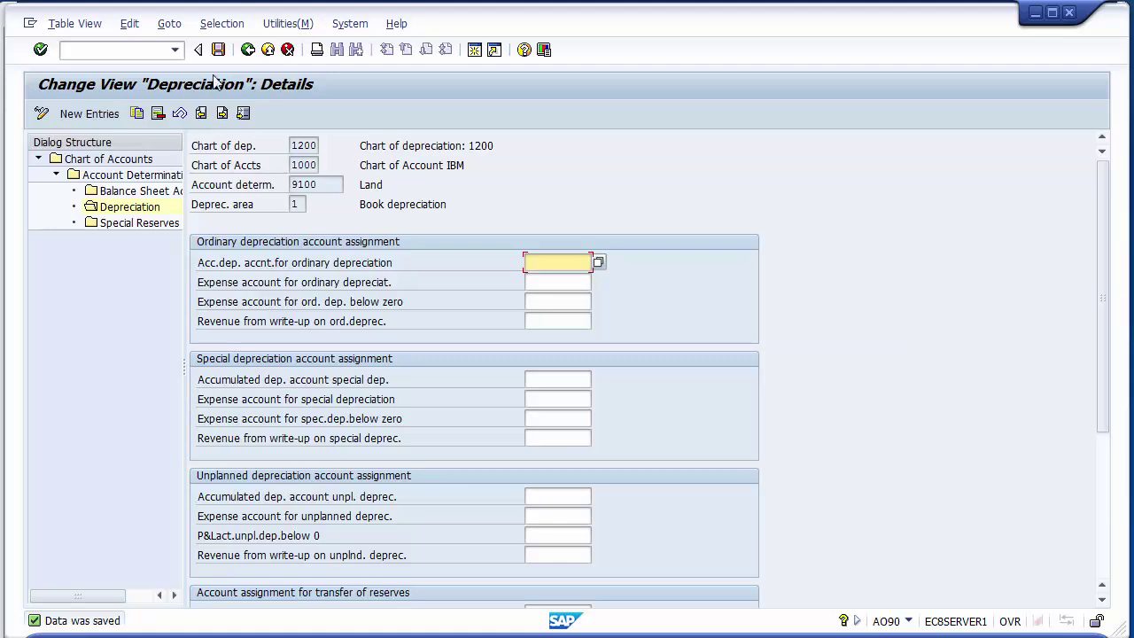
Return to the Chart of Accounts overview and open the account determinations of chart of accounts 1000.
left_click(247, 50)
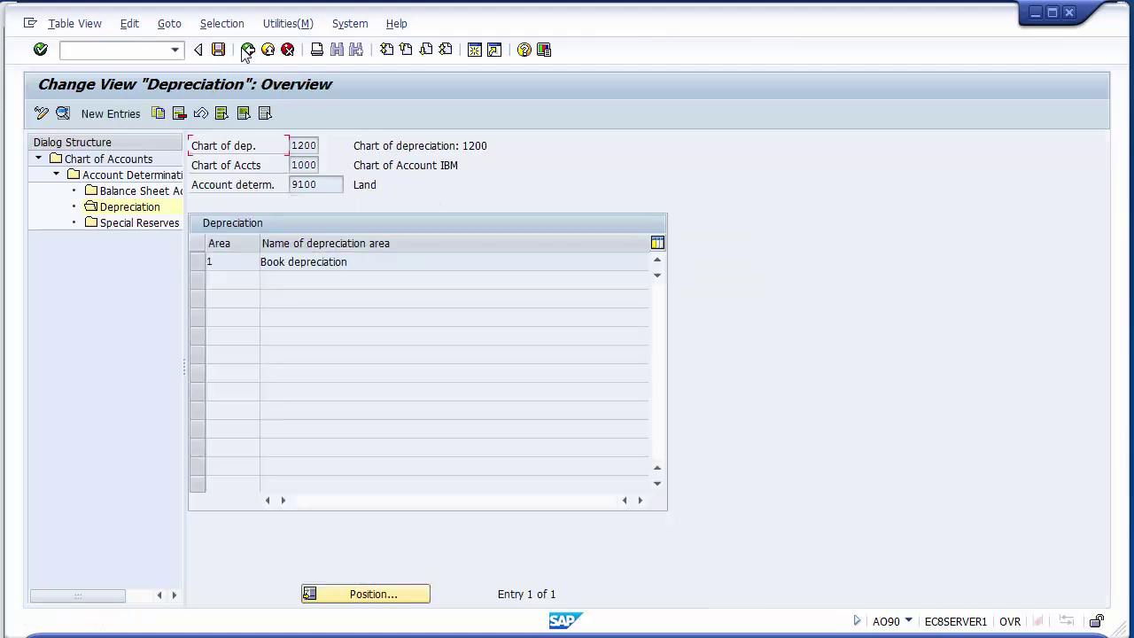
left_click(247, 50)
left_click(247, 51)
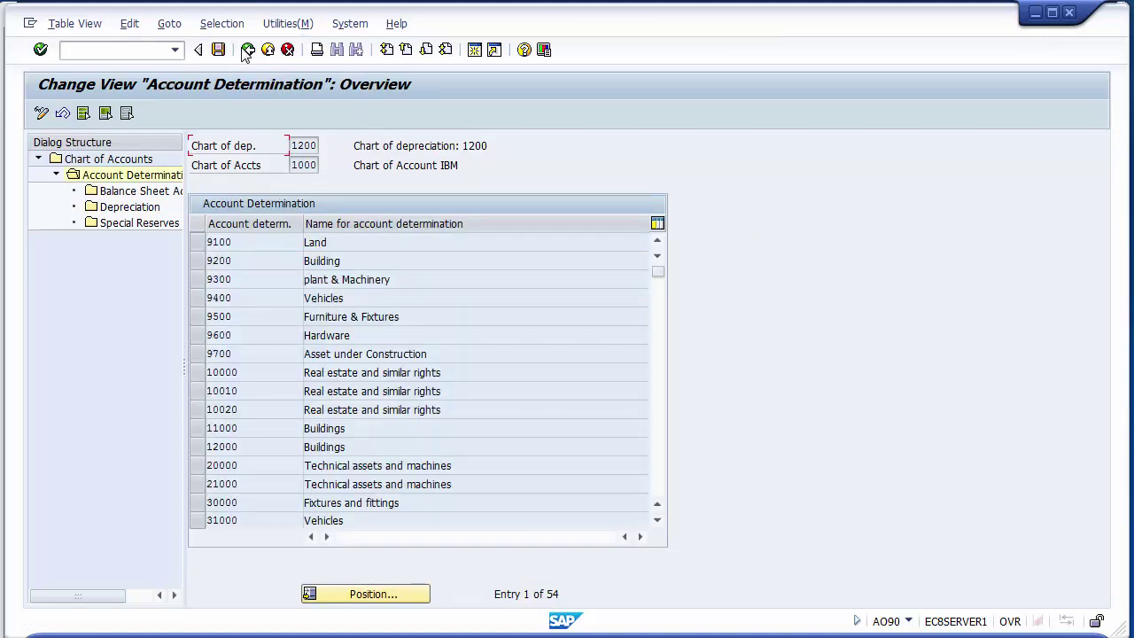
left_click(248, 51)
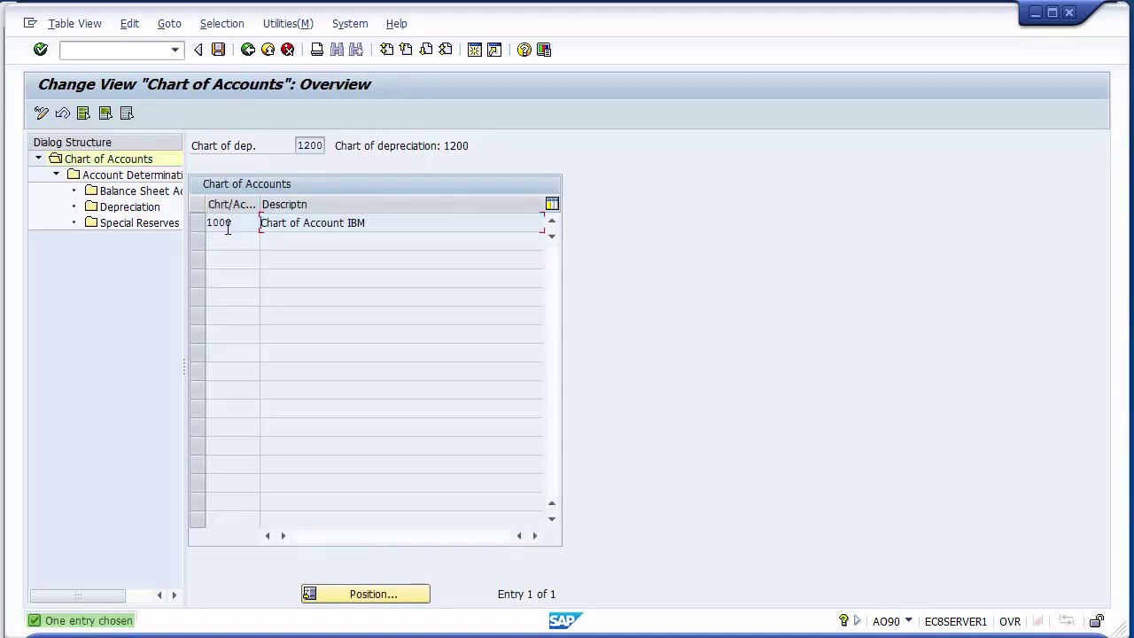
left_click(197, 223)
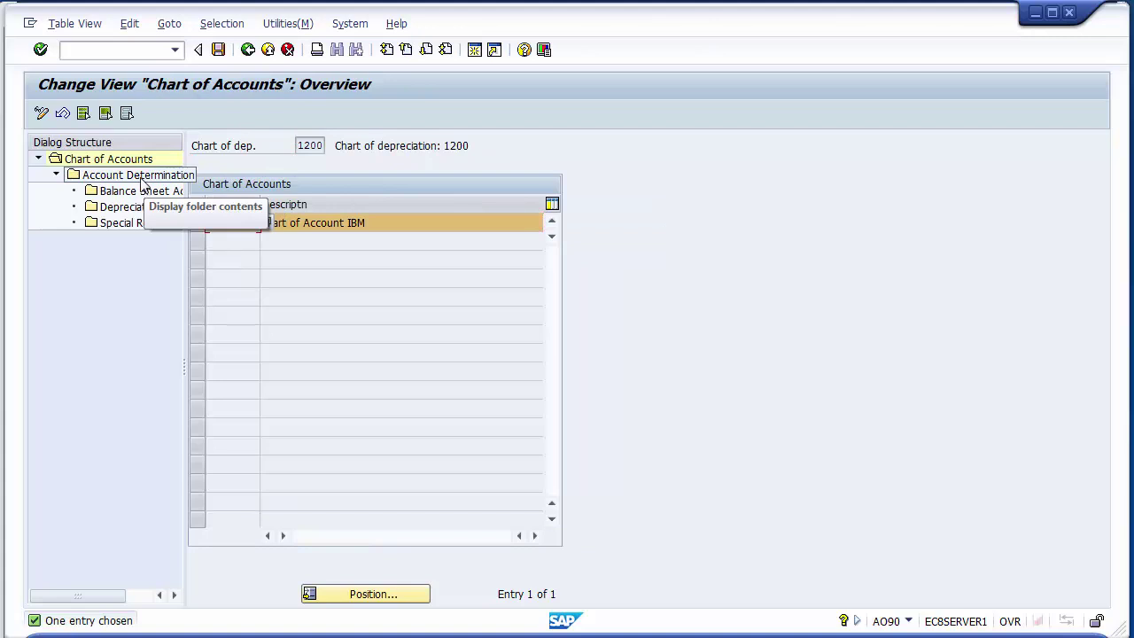
double_click(150, 174)
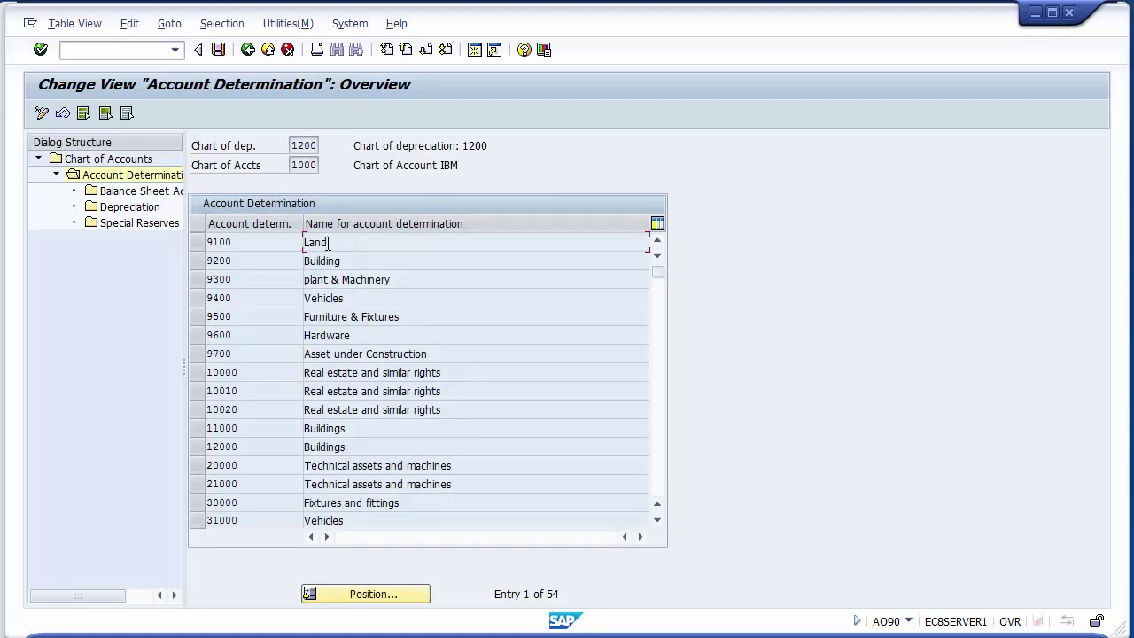
Open the balance sheet accounts of account determination 9200 (Building).
left_click_drag(329, 243, 303, 242)
left_click(342, 243)
left_click(196, 260)
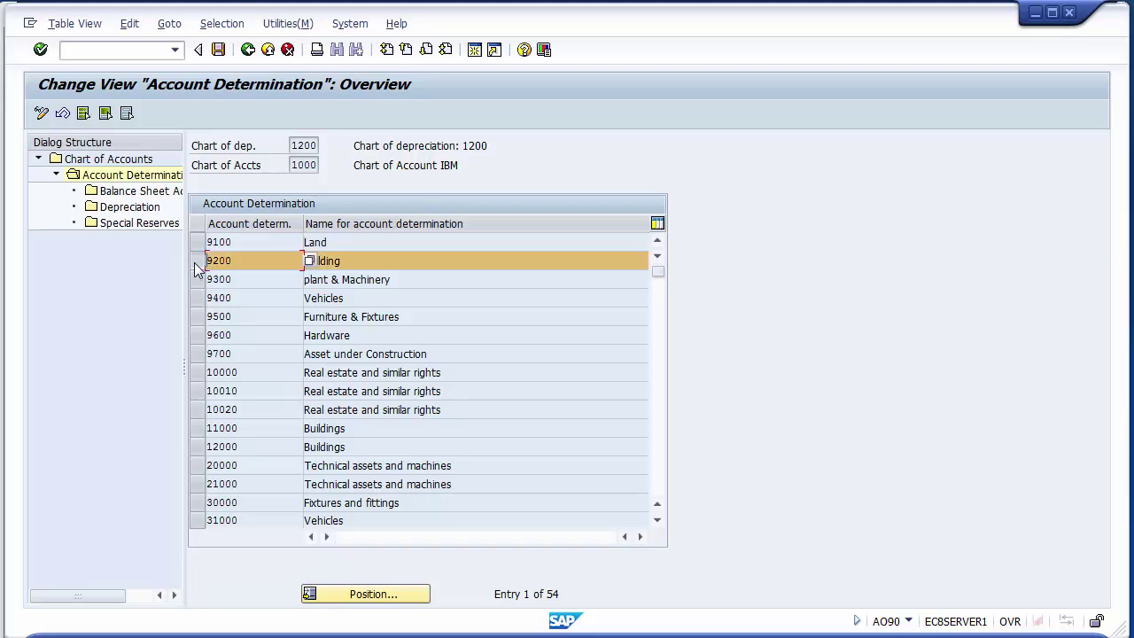
left_click(197, 262)
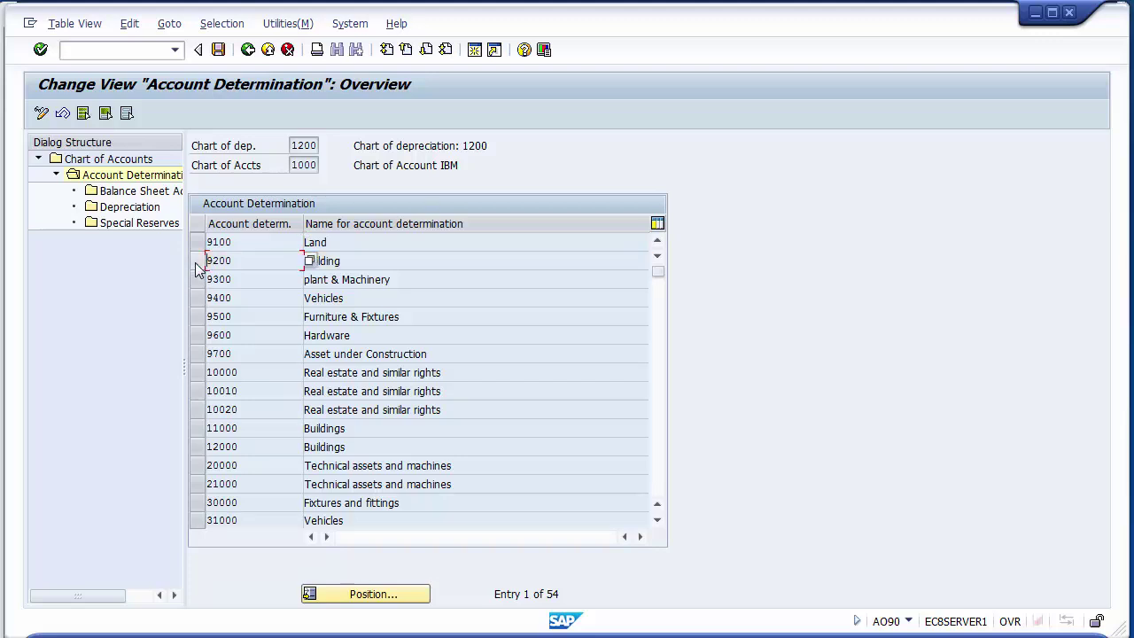
left_click(199, 262)
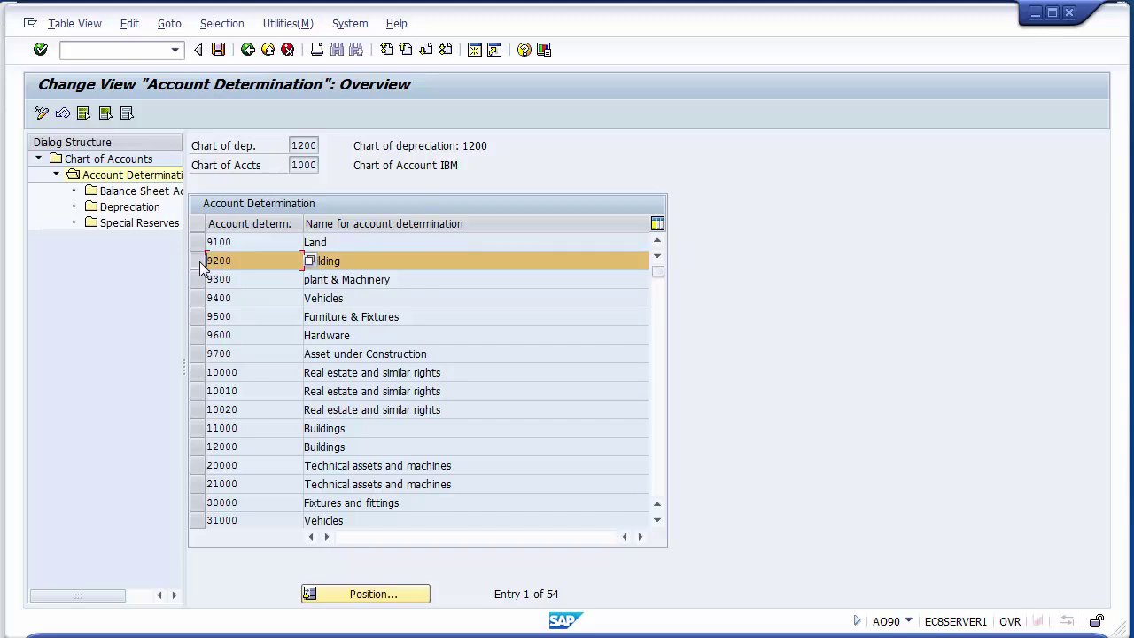
double_click(155, 197)
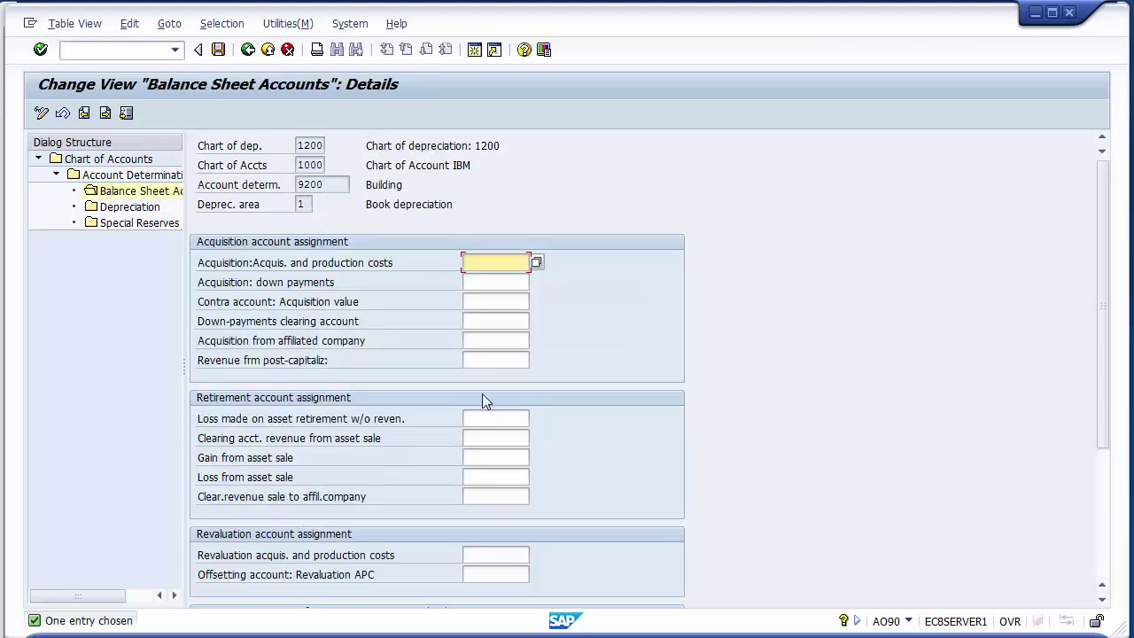
Assign G/L account 100021 (Building Account) to Acquisition: Acquis. and production costs for Building.
left_click_drag(1101, 202, 1101, 245)
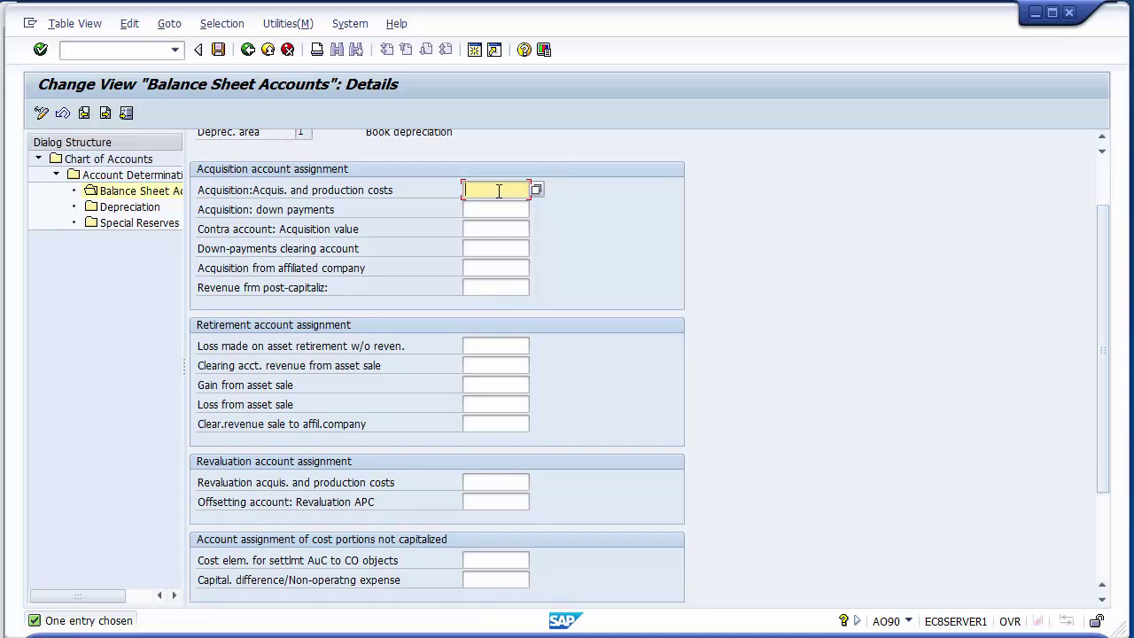
left_click(221, 199)
left_click(512, 187)
left_click(535, 192)
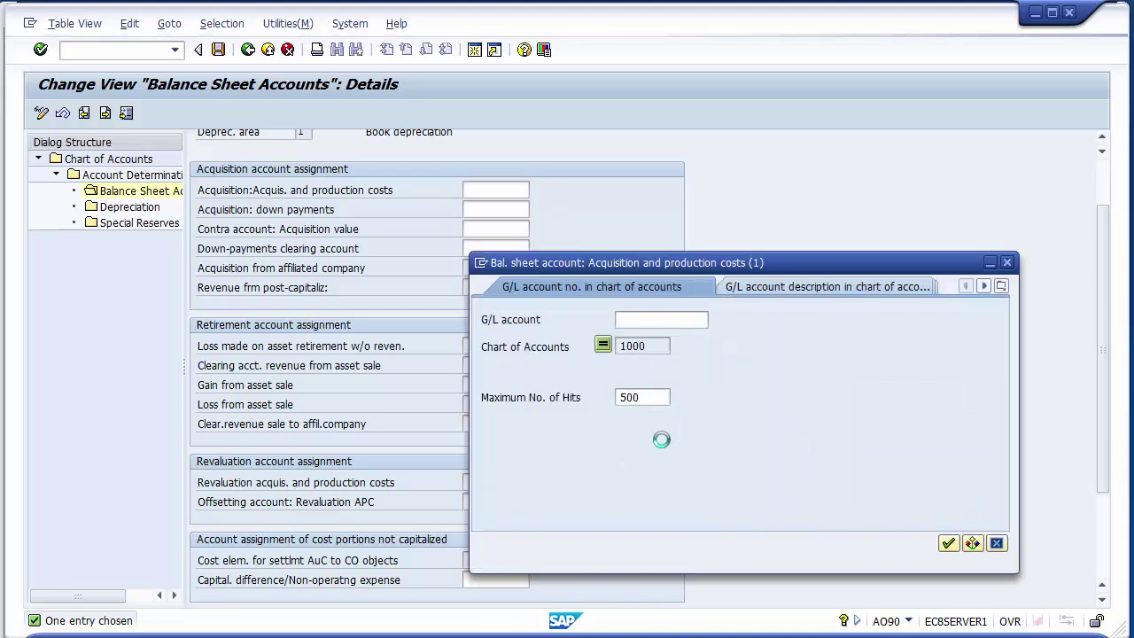
left_click(948, 544)
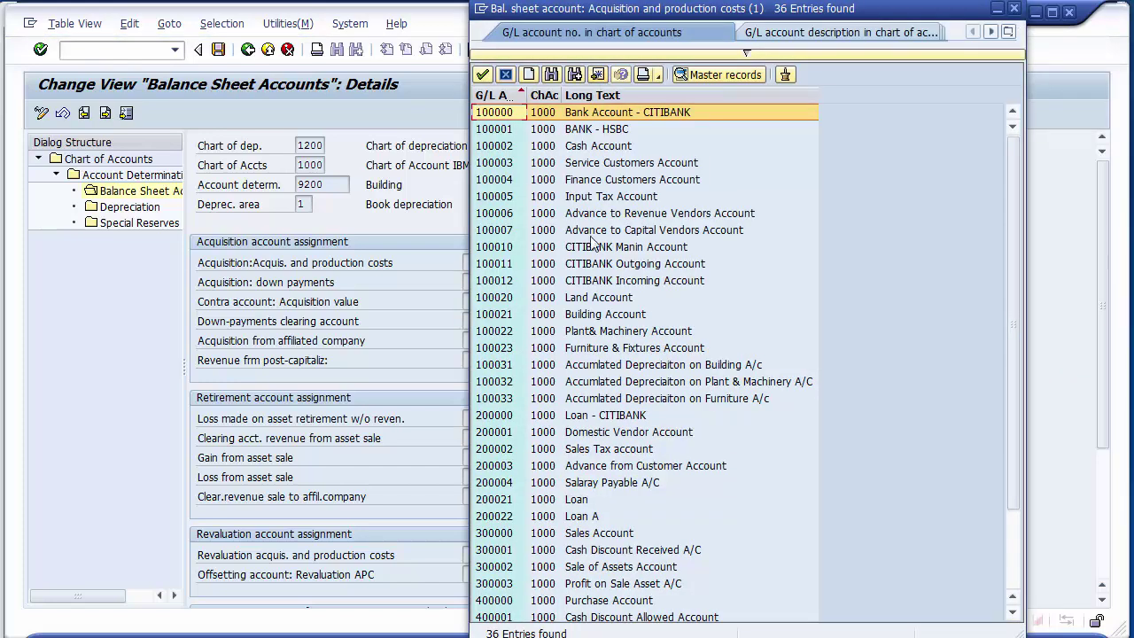
left_click(580, 319)
left_click(483, 321)
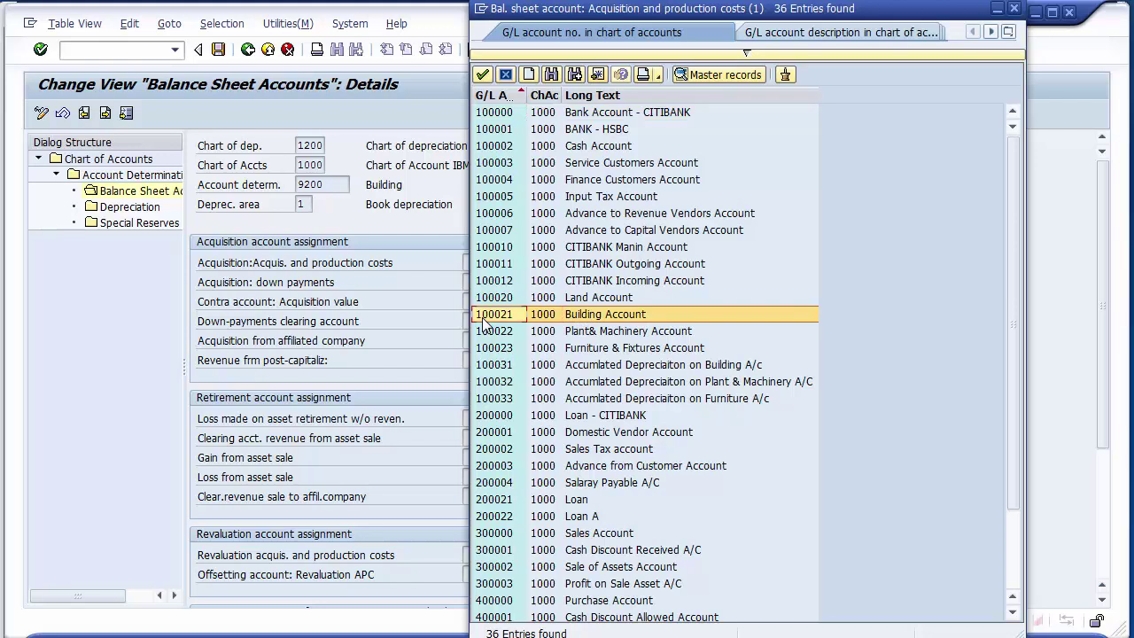
double_click(581, 318)
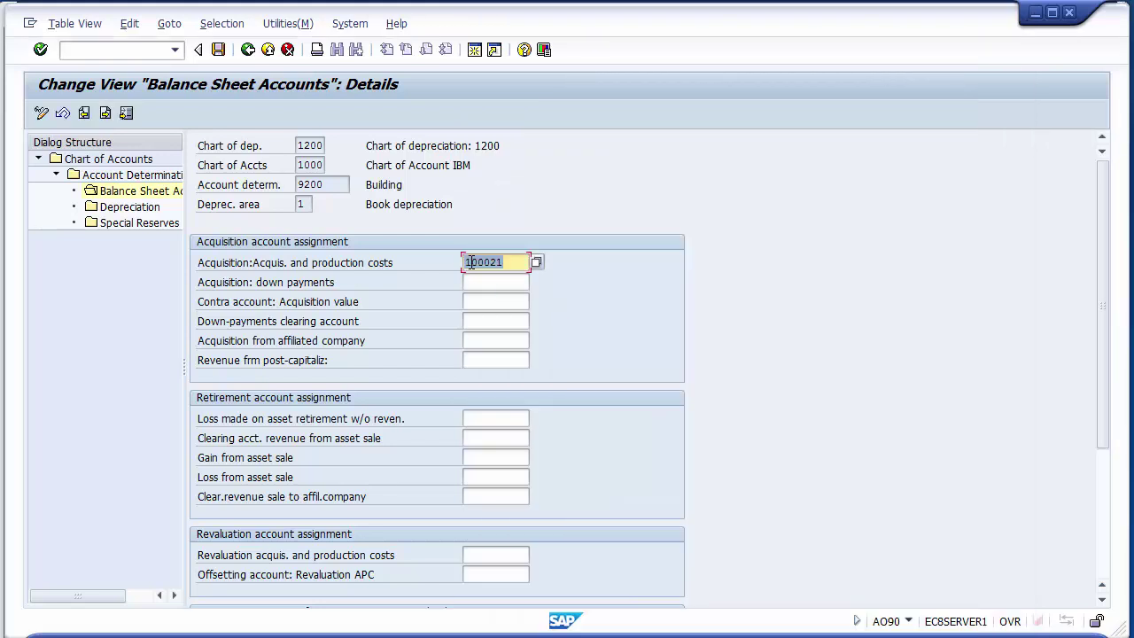
left_click(510, 262)
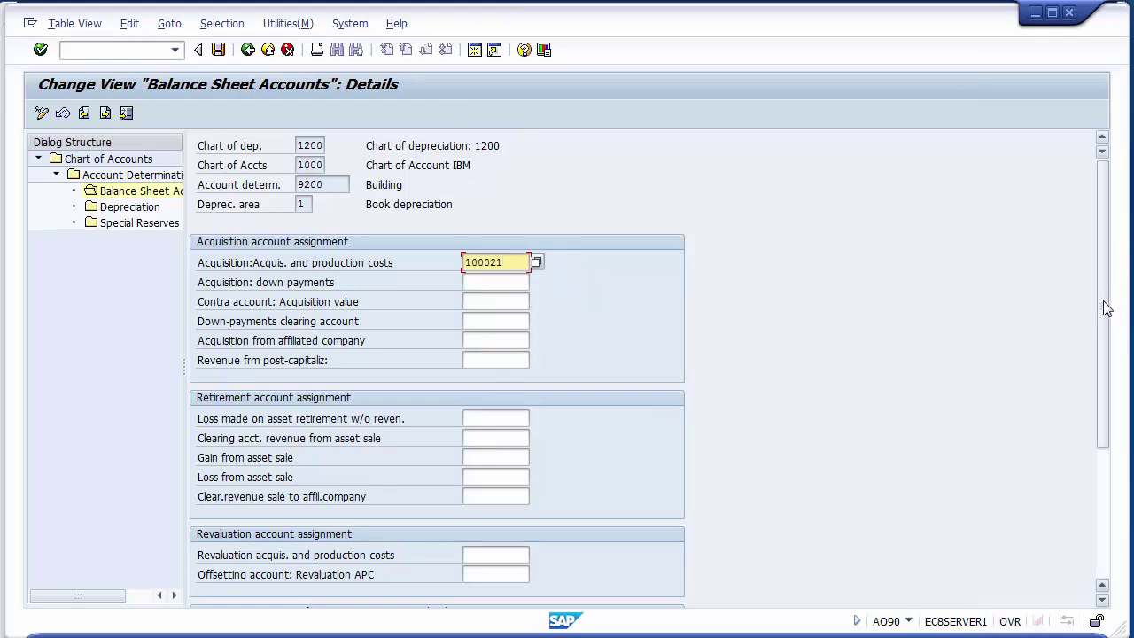
Assign G/L account 400005 (Loss on Sale Assets Account) to Loss made on asset retirement w/o reven. for Building.
left_click_drag(1102, 300, 1094, 448)
left_click(495, 213)
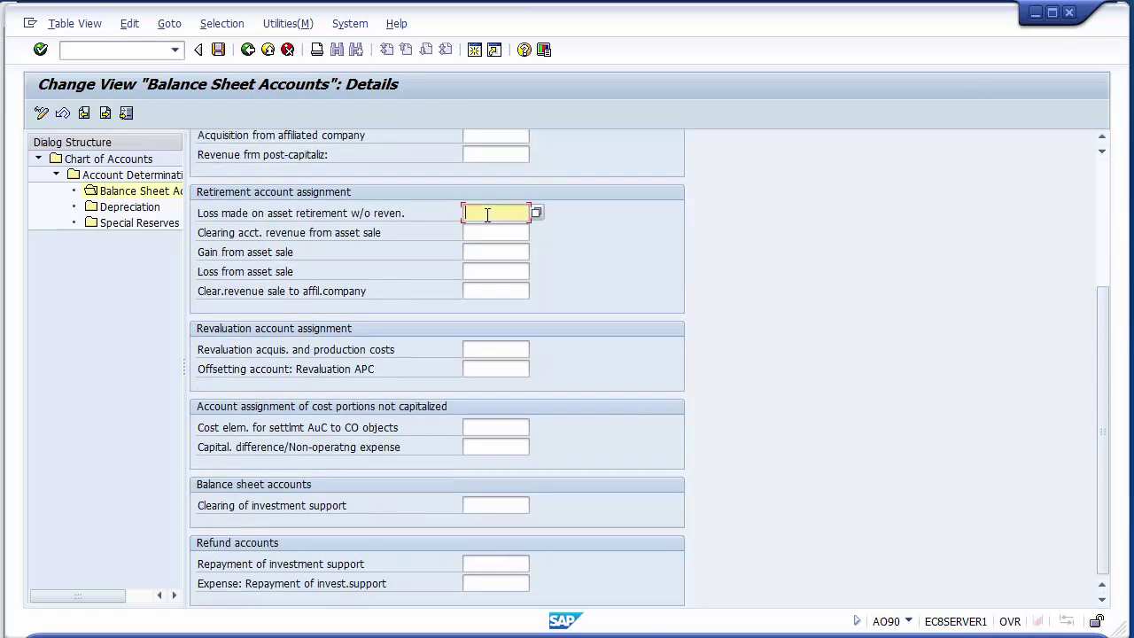
left_click(536, 215)
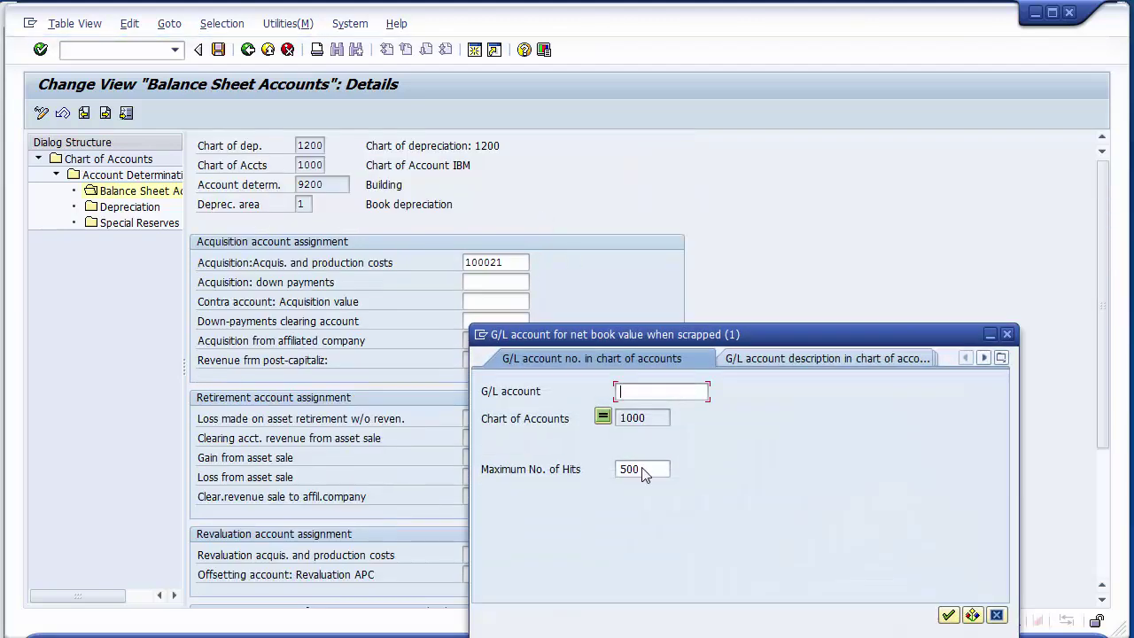
left_click(947, 614)
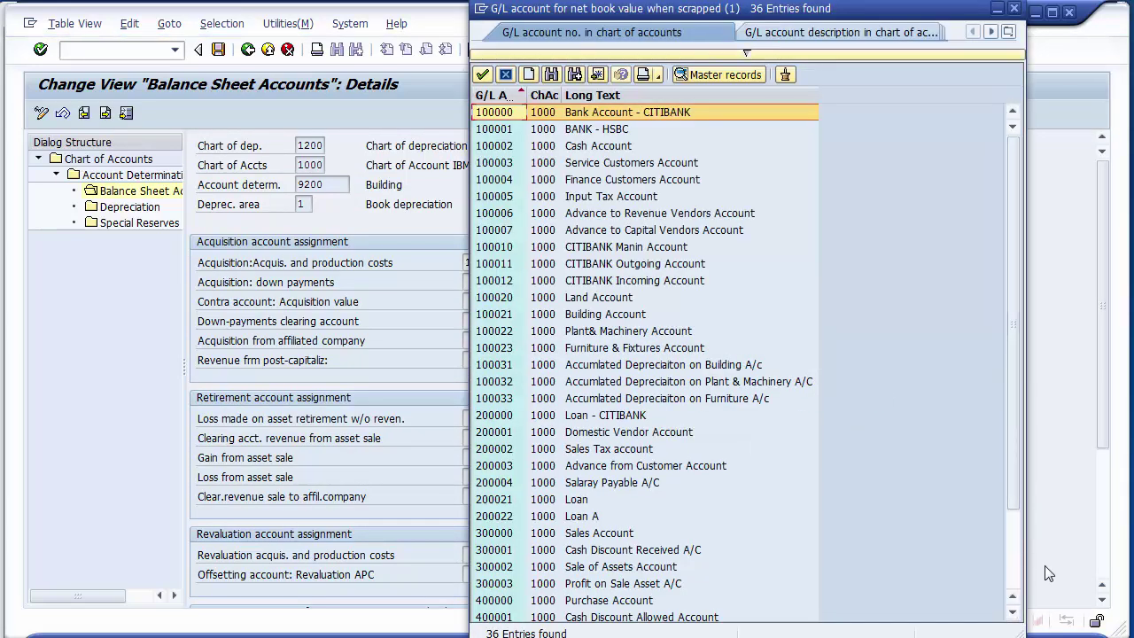
left_click(1014, 578)
left_click(625, 569)
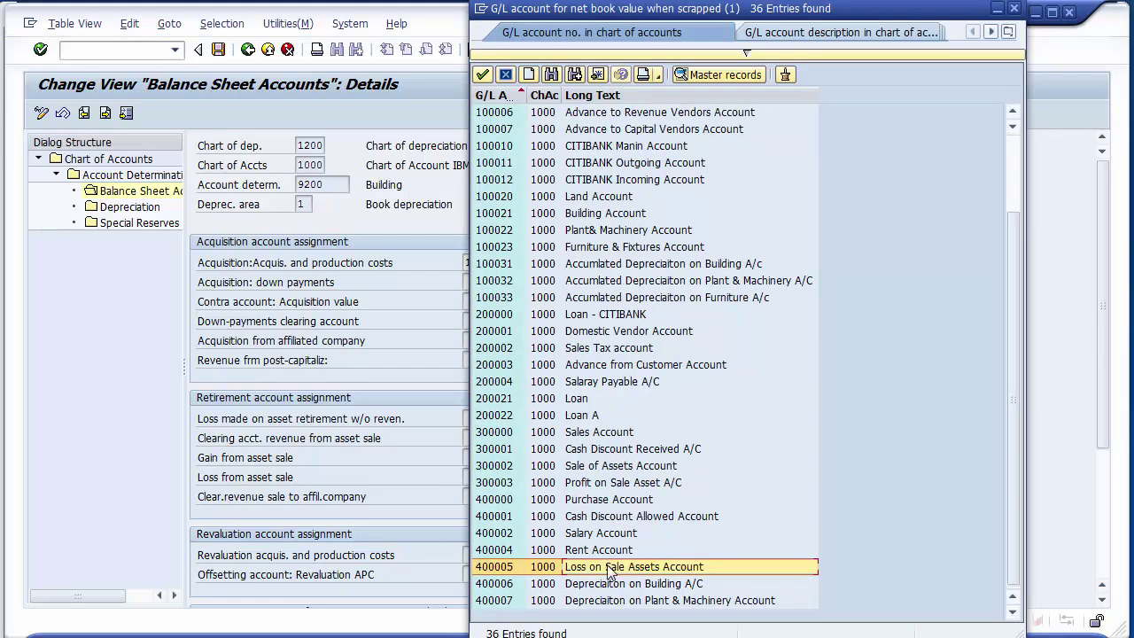
double_click(483, 571)
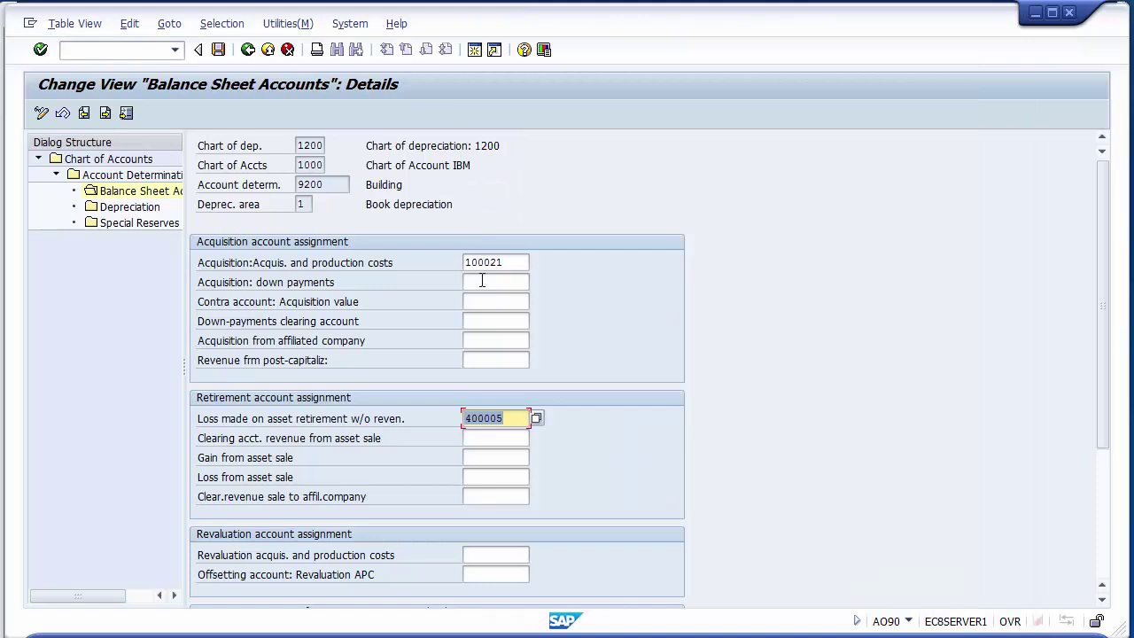
Assign G/L account 300002 (Sale of Assets Account) as Building's clearing account for revenue from asset sale.
left_click(492, 441)
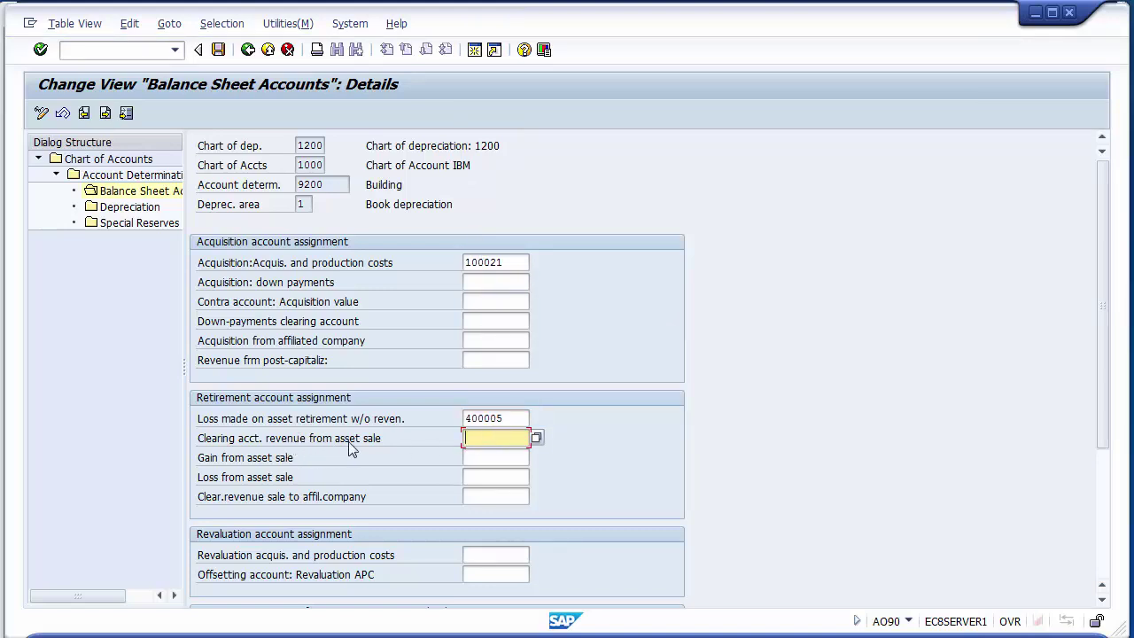
left_click(536, 438)
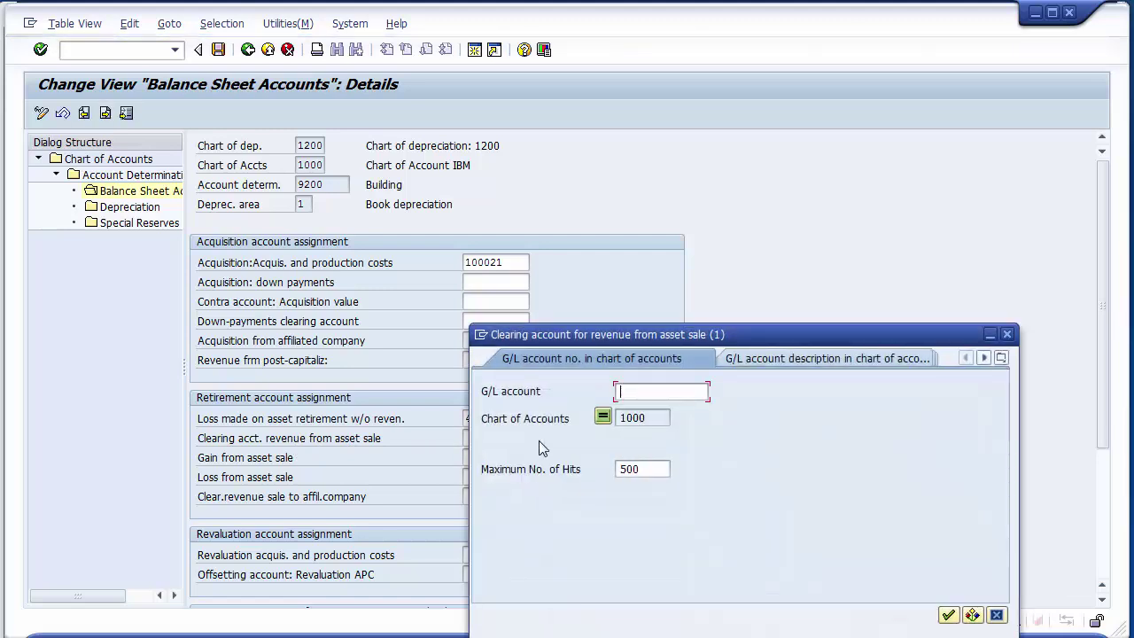
key("Return")
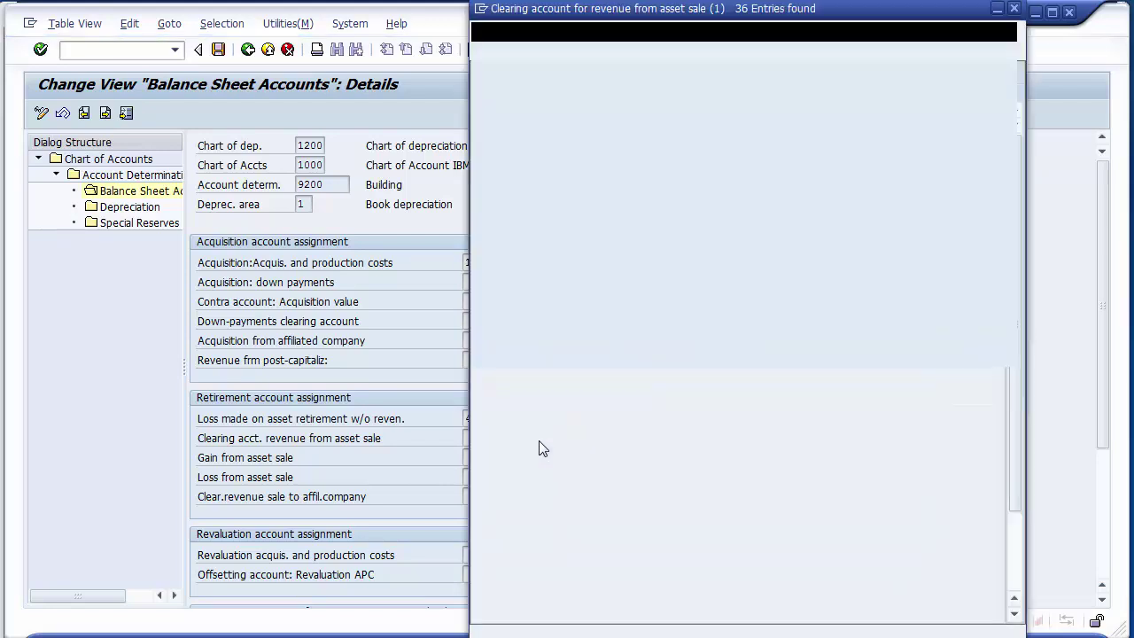
left_click(610, 568)
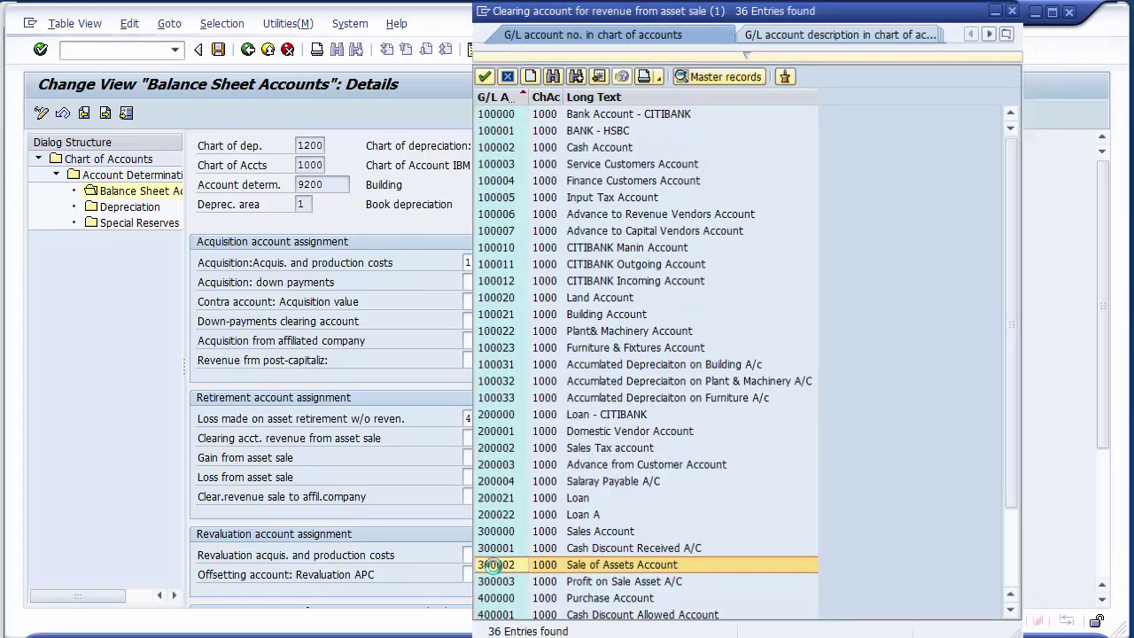
double_click(494, 567)
Assign account 300003 to Gain from asset sale and account 400005 to Loss from asset sale for Building.
left_click(471, 457)
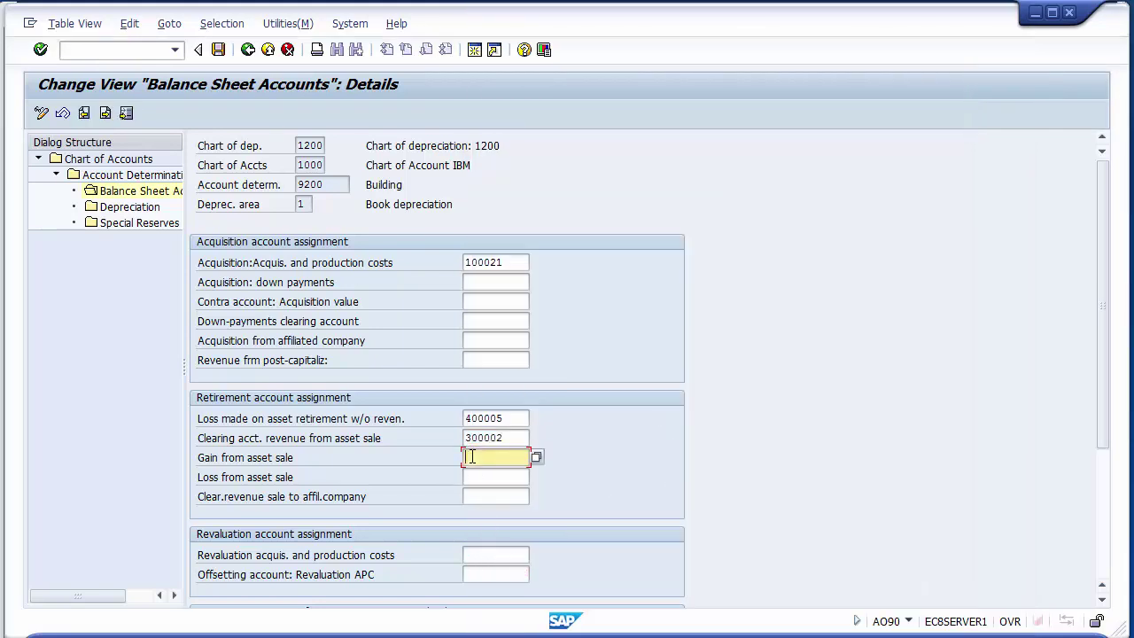
type("3")
left_click(475, 468)
left_click(479, 476)
type("4")
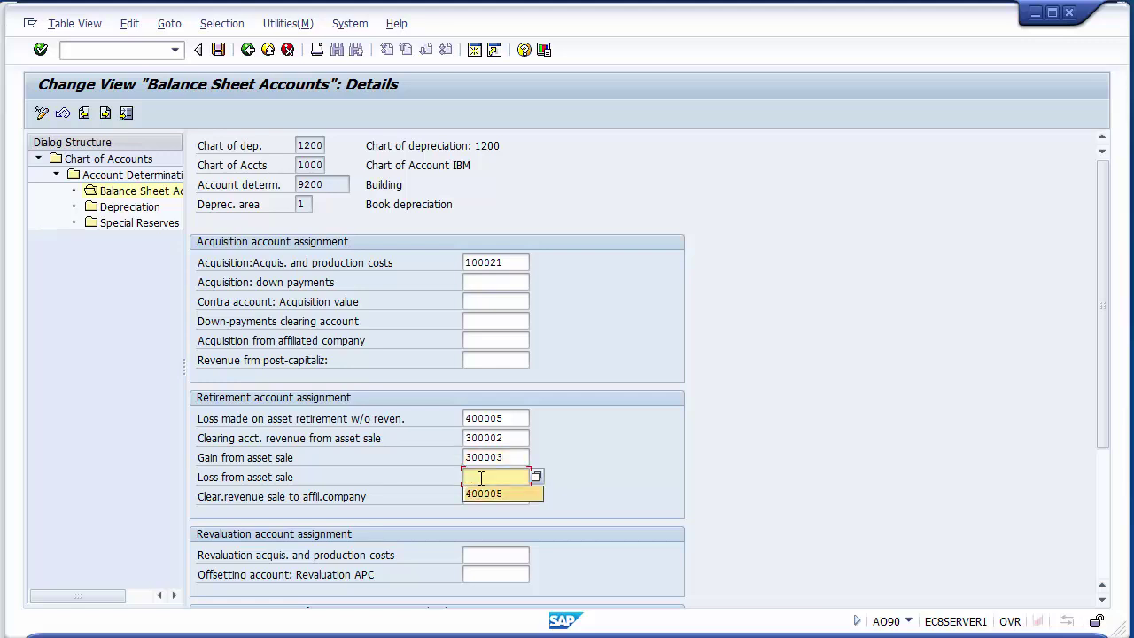
key("Down")
key("Return")
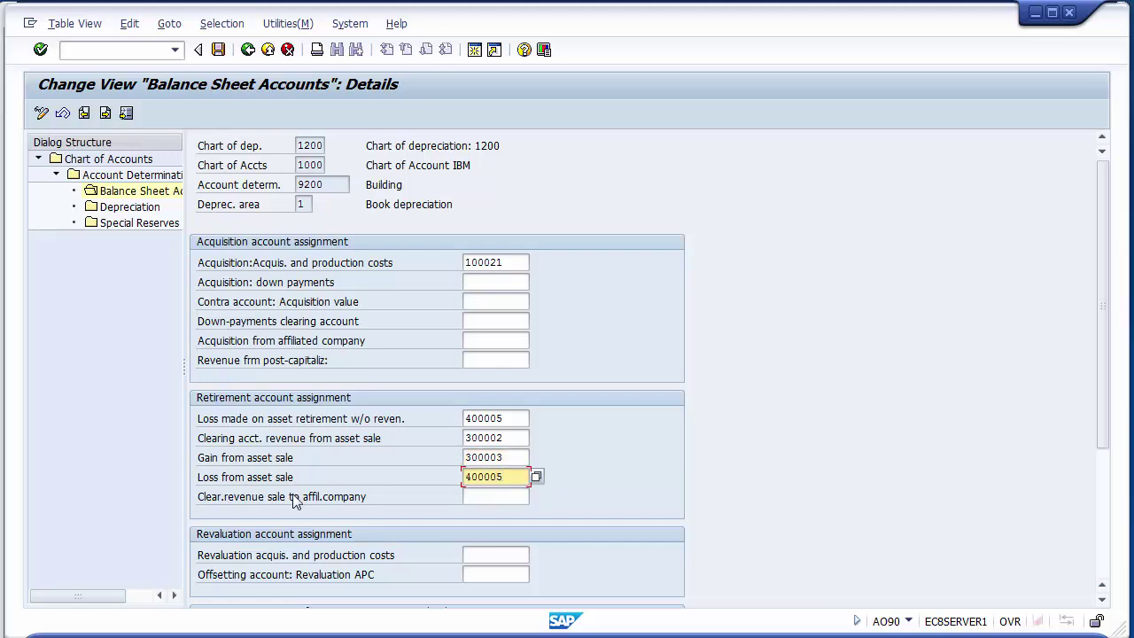
left_click(516, 417)
left_click(513, 475)
left_click(513, 266)
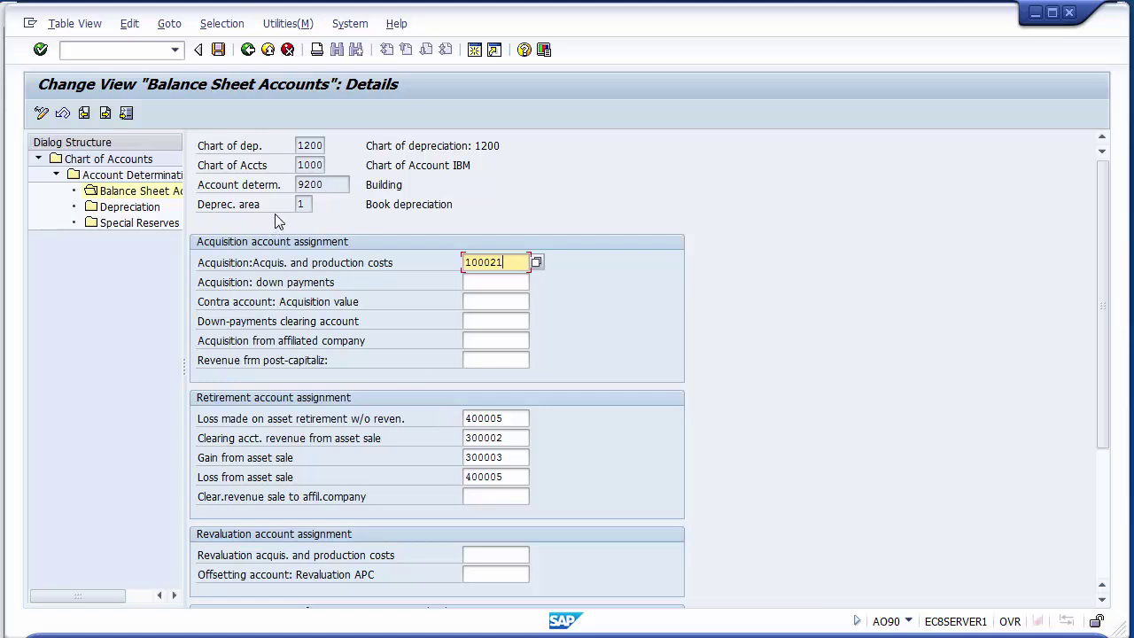
Open the depreciation account assignments for Building in the book depreciation area.
left_click(132, 209)
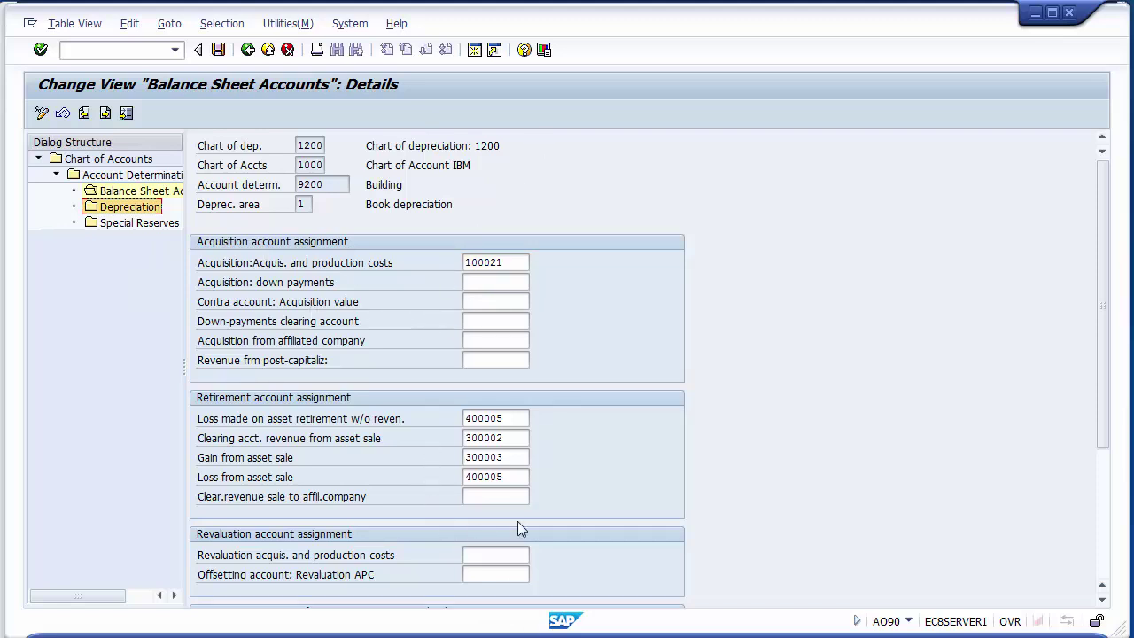
double_click(113, 214)
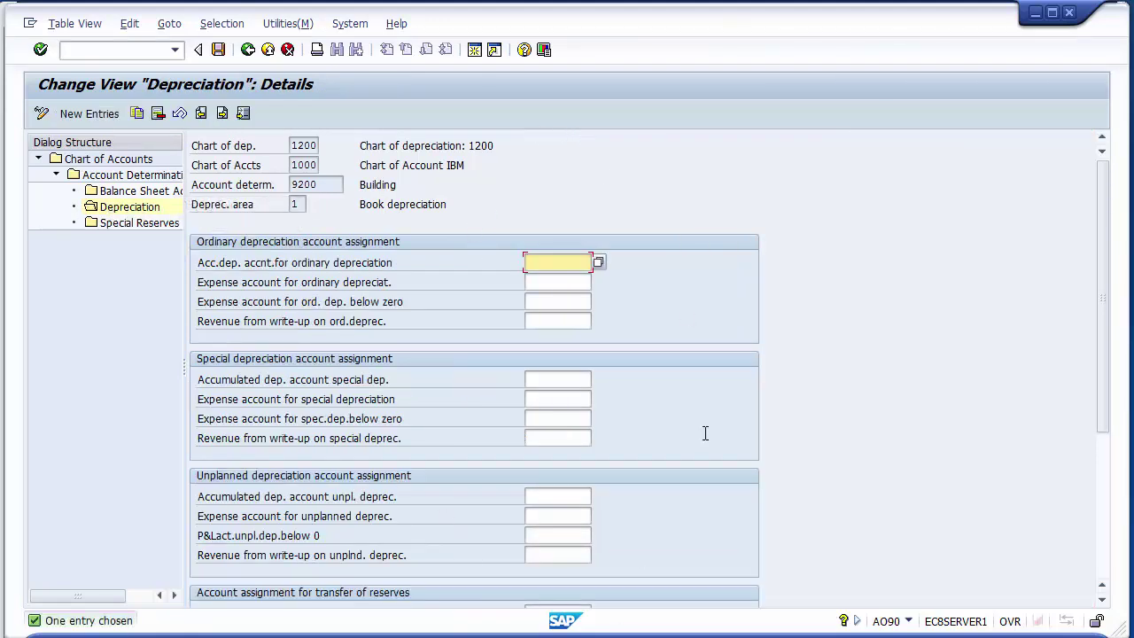
left_click(328, 269)
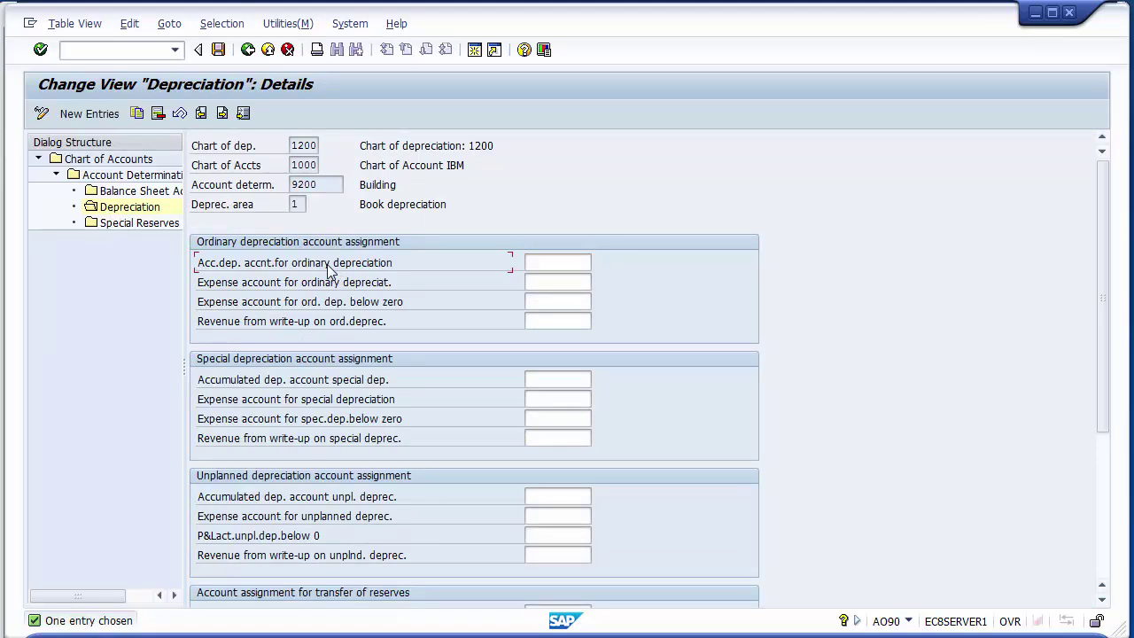
left_click(533, 206)
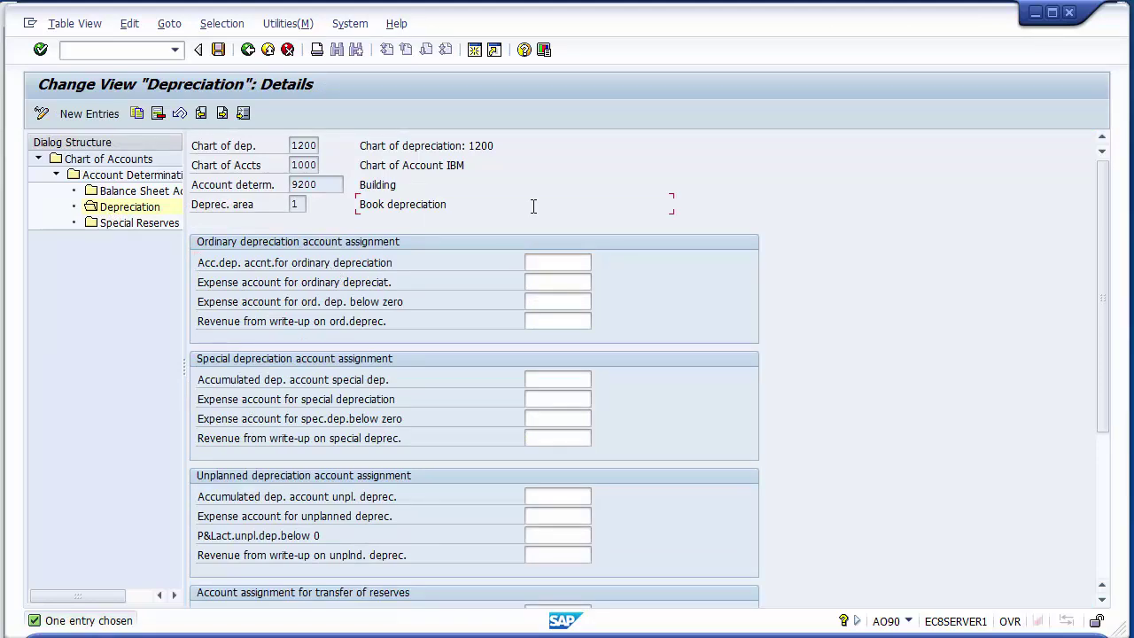
Assign G/L account 100031 (Accumulated Depreciation on Building) as Building's accumulated depreciation account for ordinary depreciation.
left_click(566, 263)
left_click(599, 263)
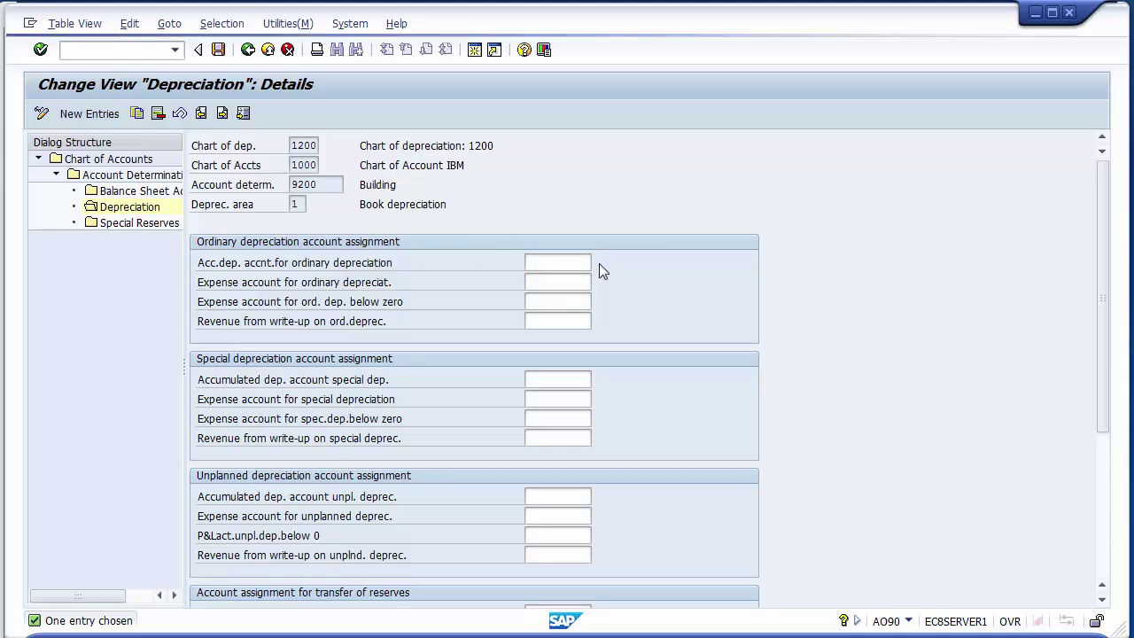
left_click(369, 186)
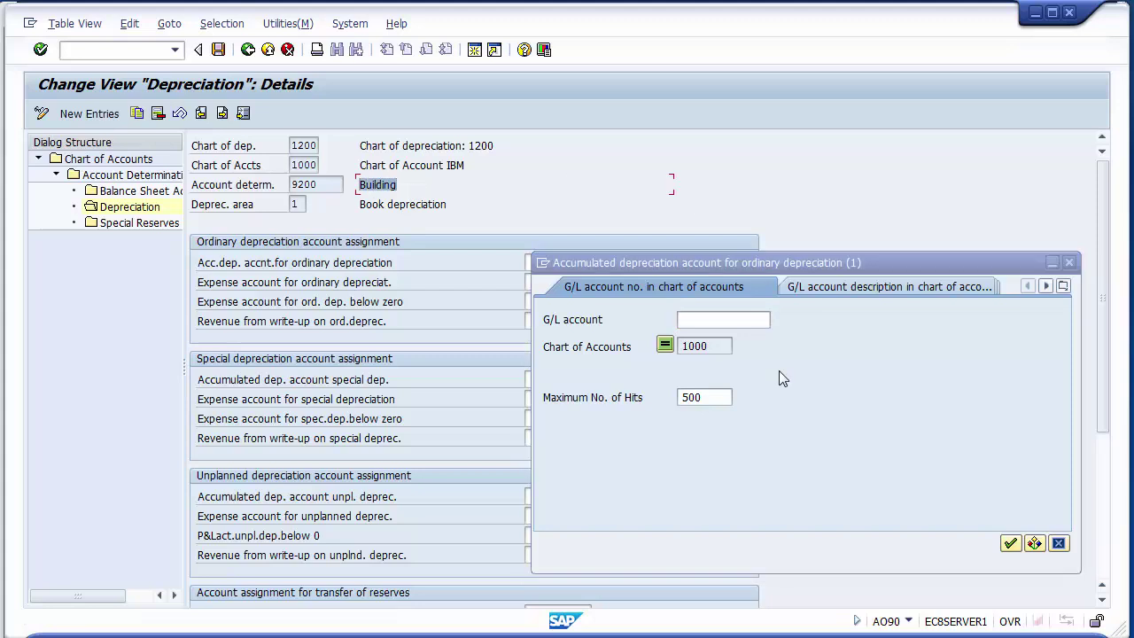
left_click(1012, 542)
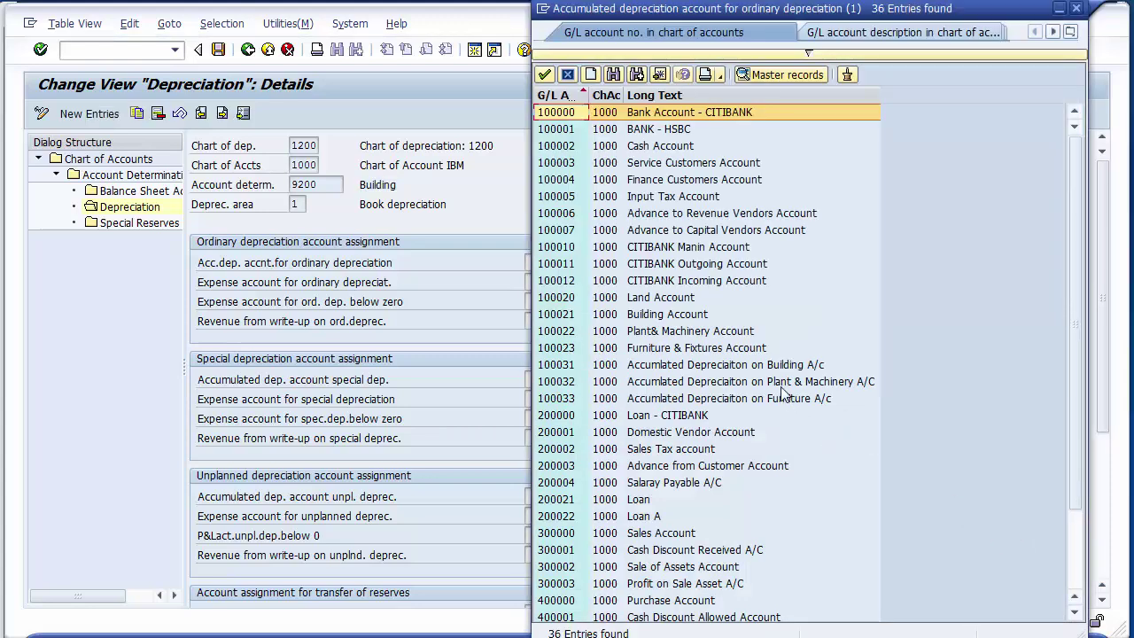
left_click(777, 366)
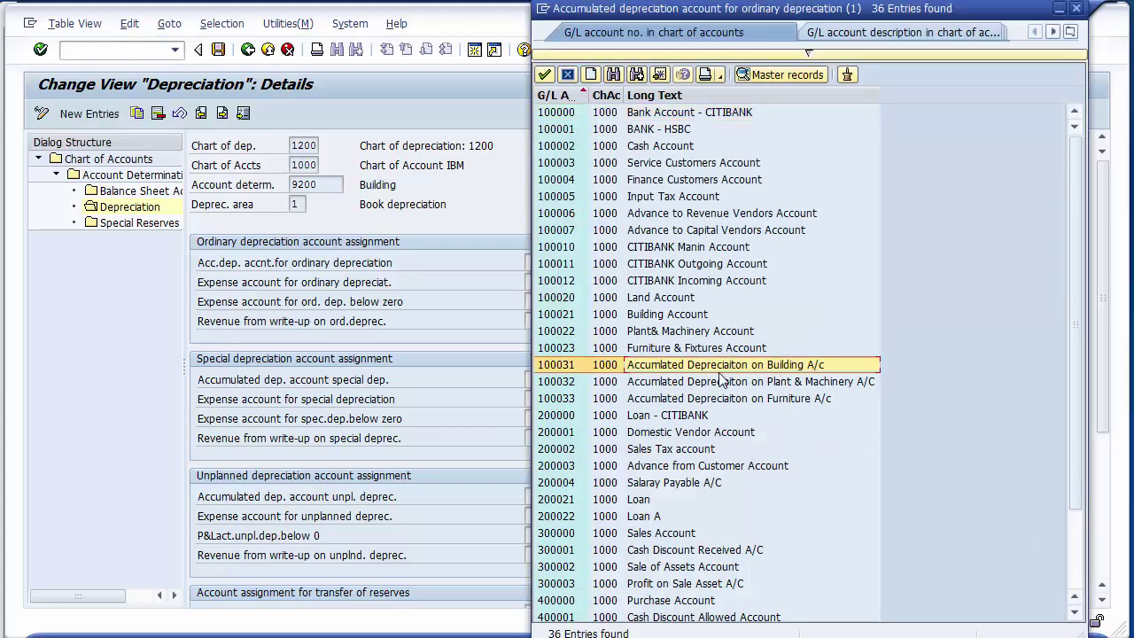
double_click(555, 366)
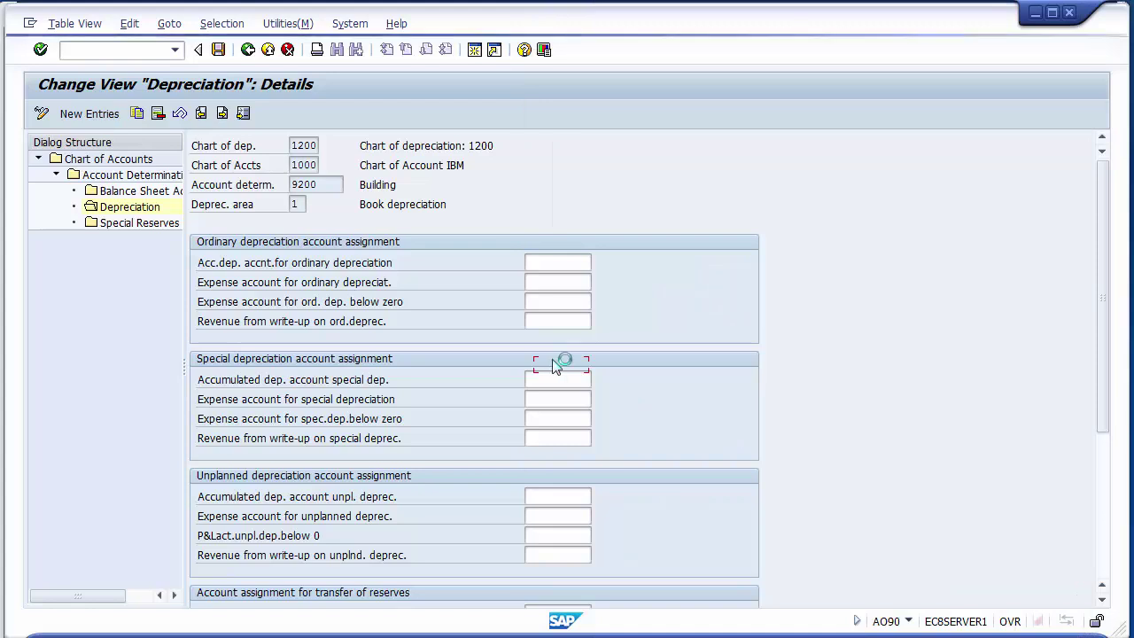
Assign G/L account 400006 (Depreciation on Building) as Building's expense account for ordinary depreciation.
left_click(558, 283)
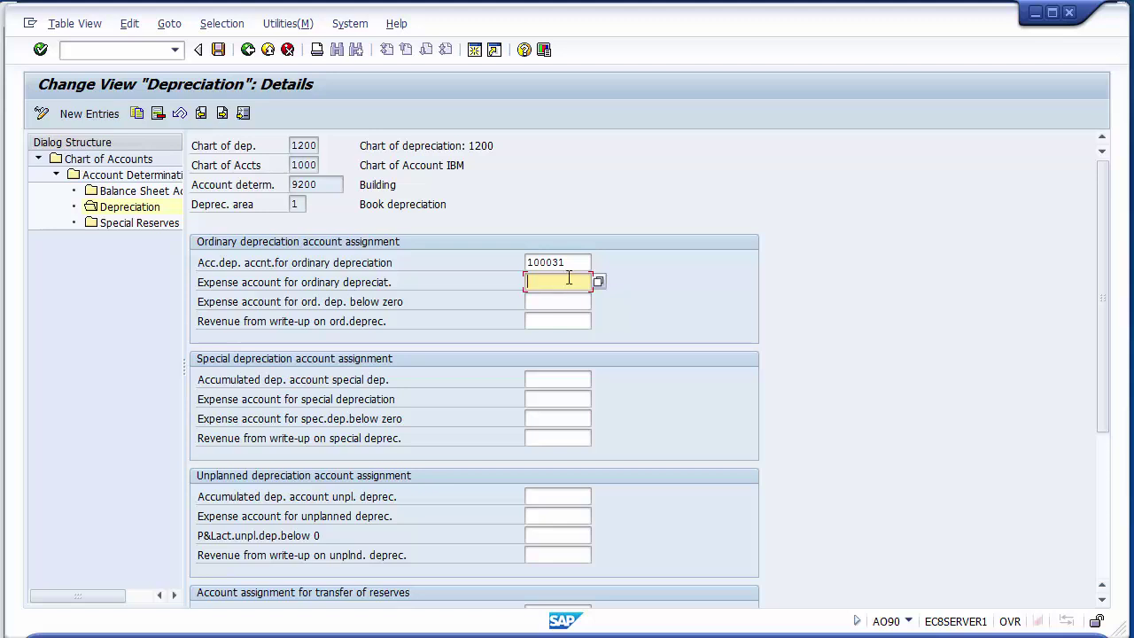
left_click(598, 282)
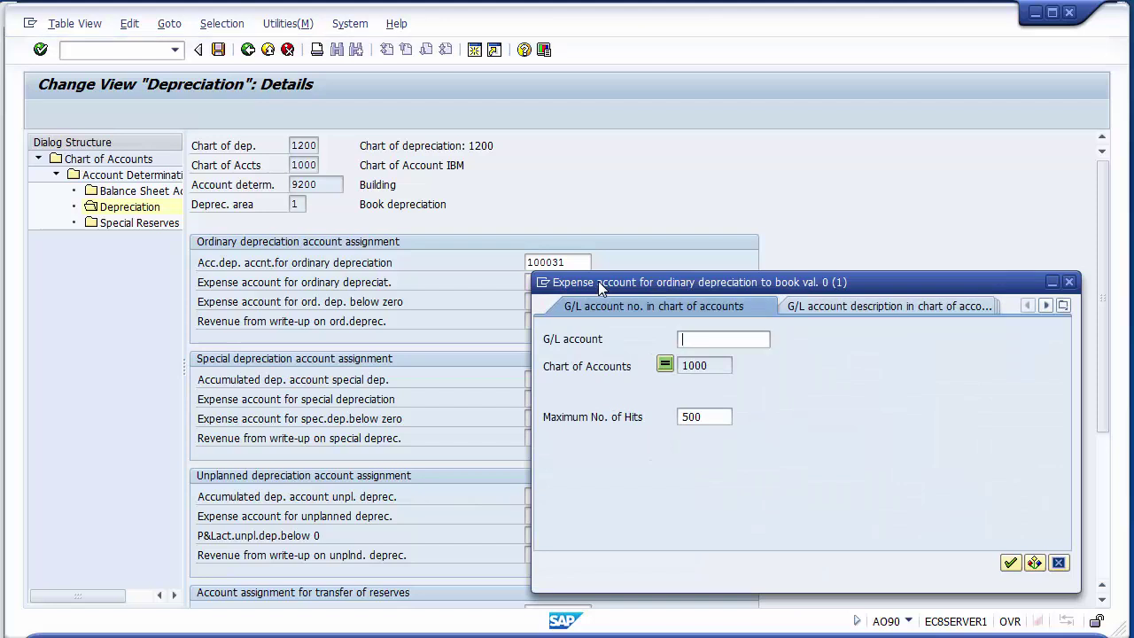
key("Return")
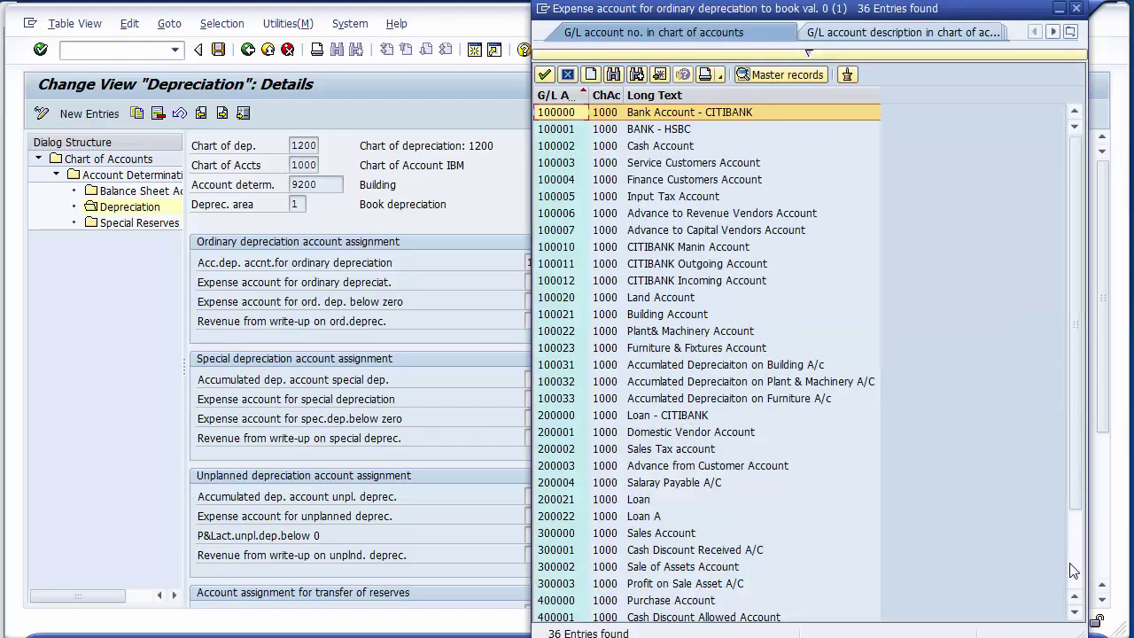
scroll(790, 526, "down", 2)
left_click(722, 587)
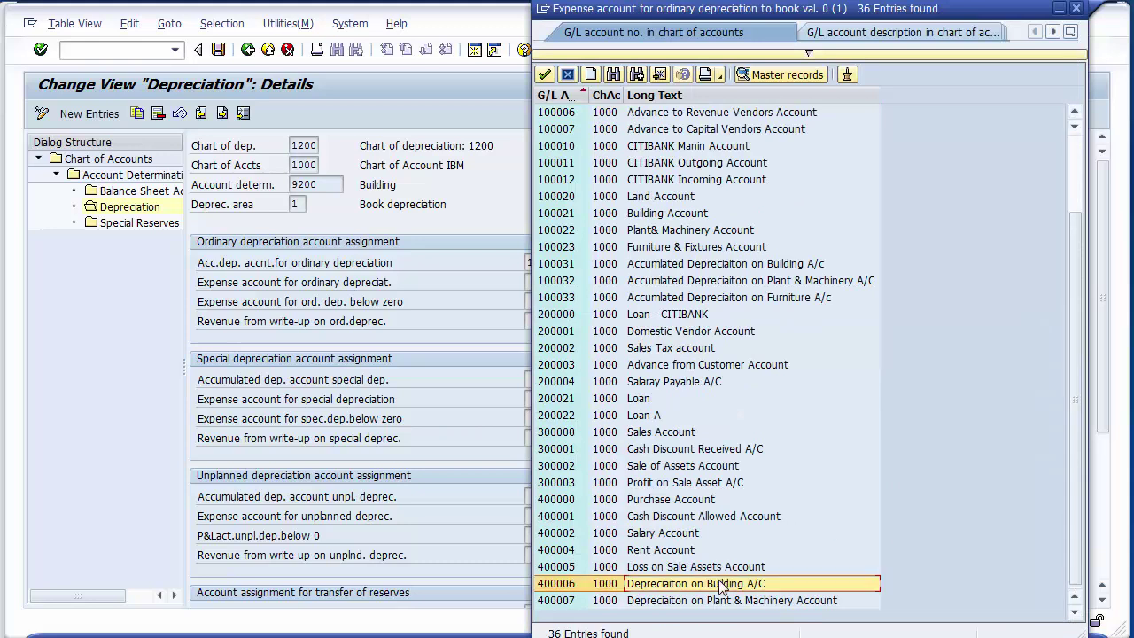
double_click(685, 584)
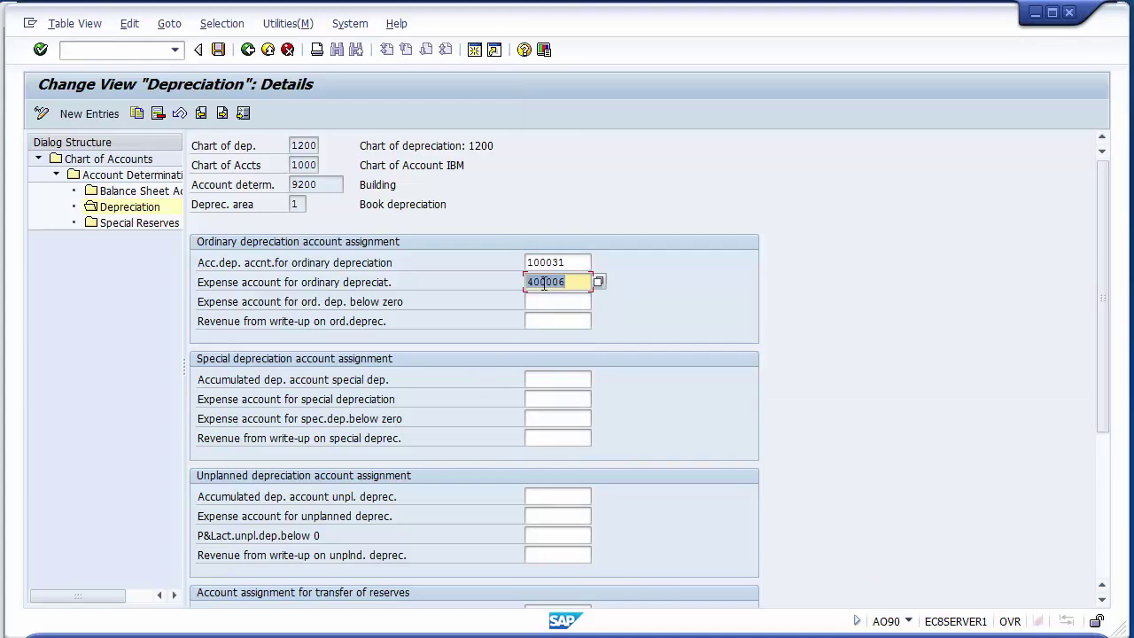
Copy the ordinary depreciation accounts into Building's special depreciation assignment: 100031 for accumulated depreciation and 400006 for expense.
left_click_drag(572, 262, 529, 266)
key("ctrl+c")
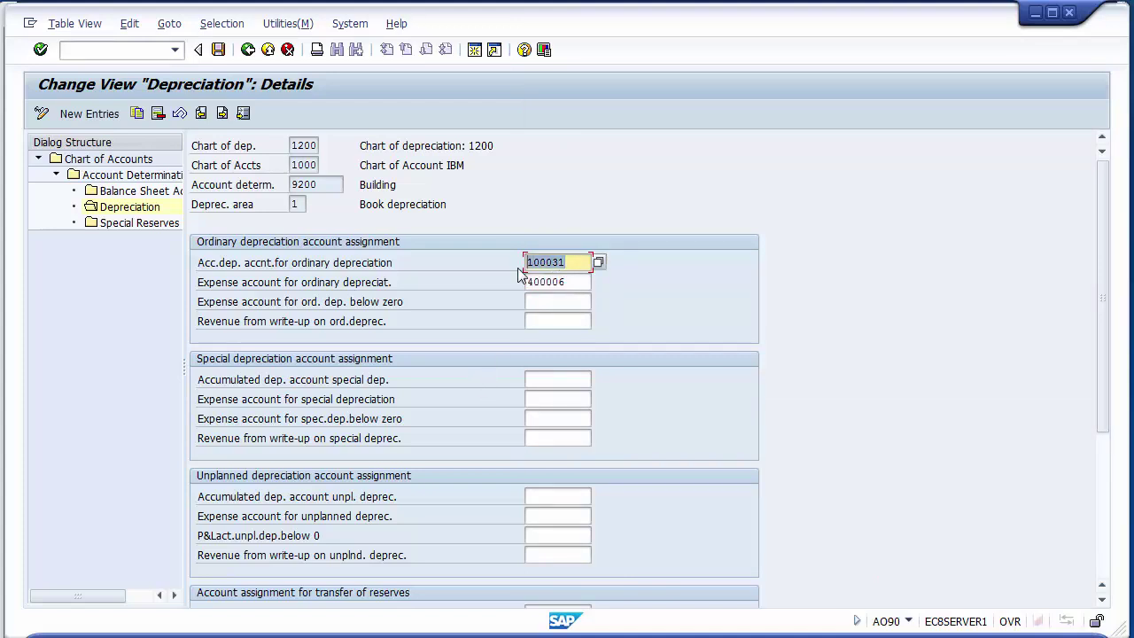
left_click(560, 379)
key("ctrl+v")
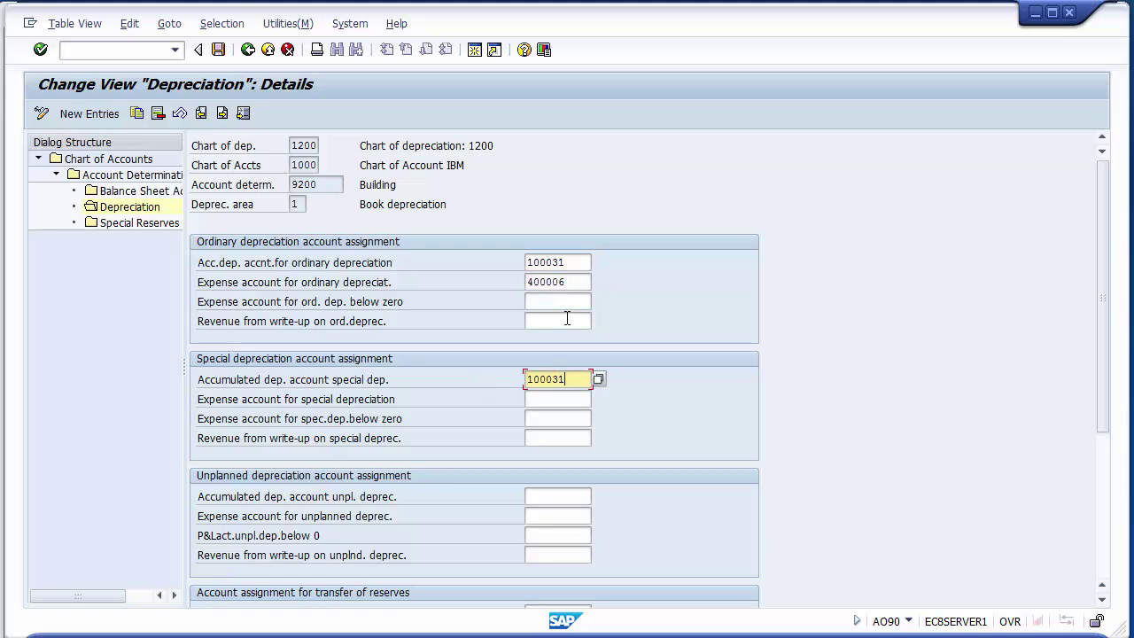
left_click_drag(572, 282, 518, 278)
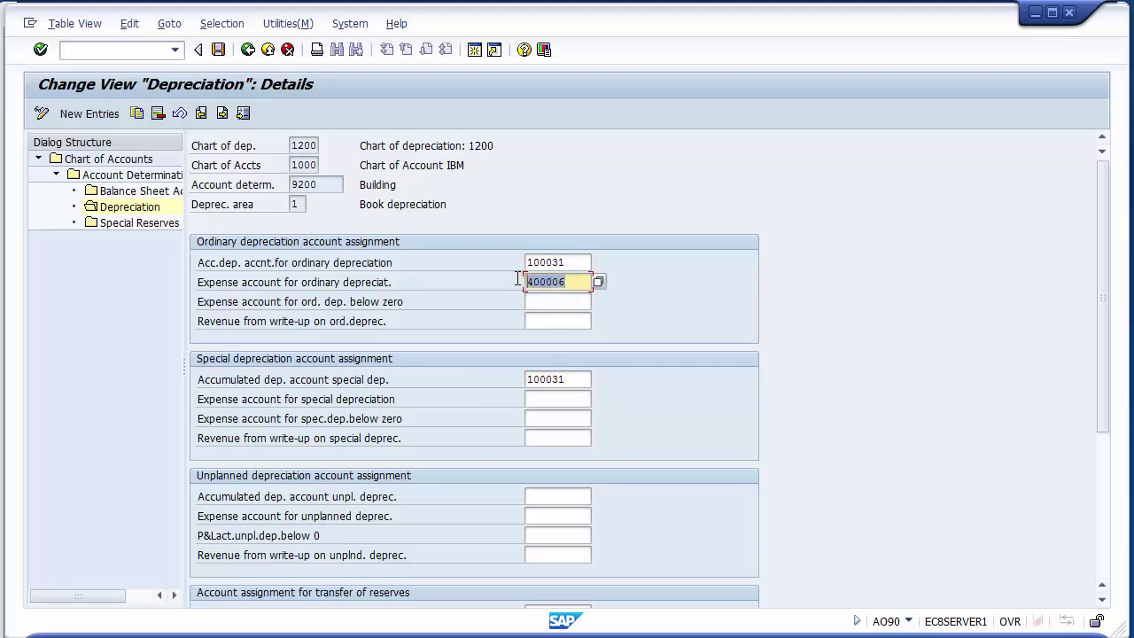
left_click(543, 399)
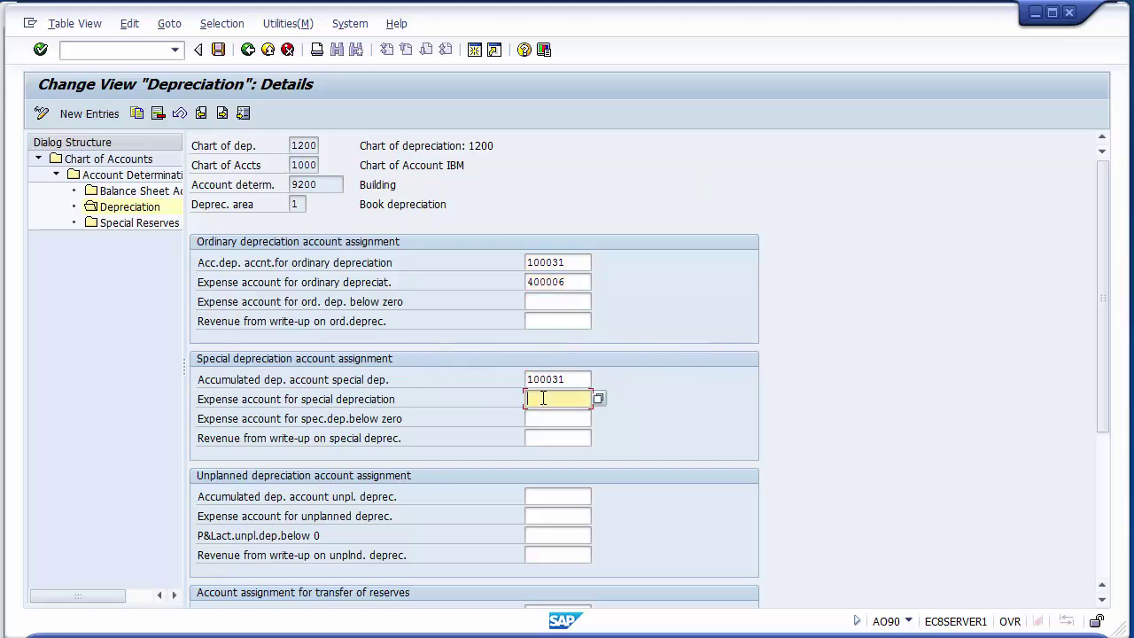
type("400006")
Copy accounts 100031 (accumulated depreciation) and 400006 (expense) into Building's unplanned depreciation assignment and validate the entries.
left_click_drag(581, 379, 520, 380)
key("ctrl+c")
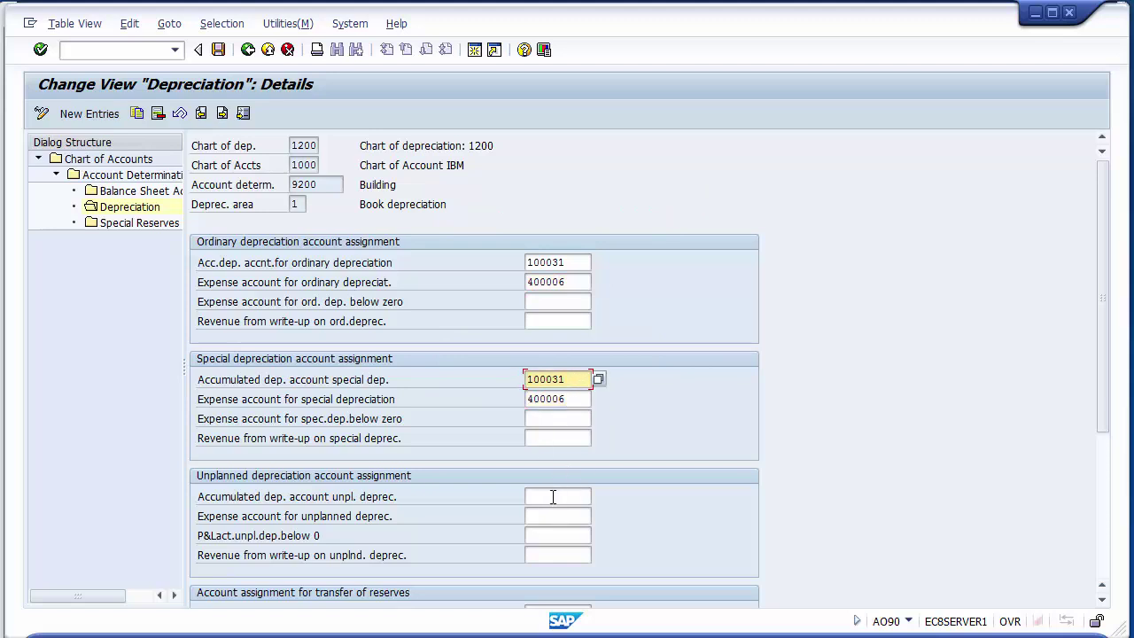
left_click(554, 496)
key("ctrl+v")
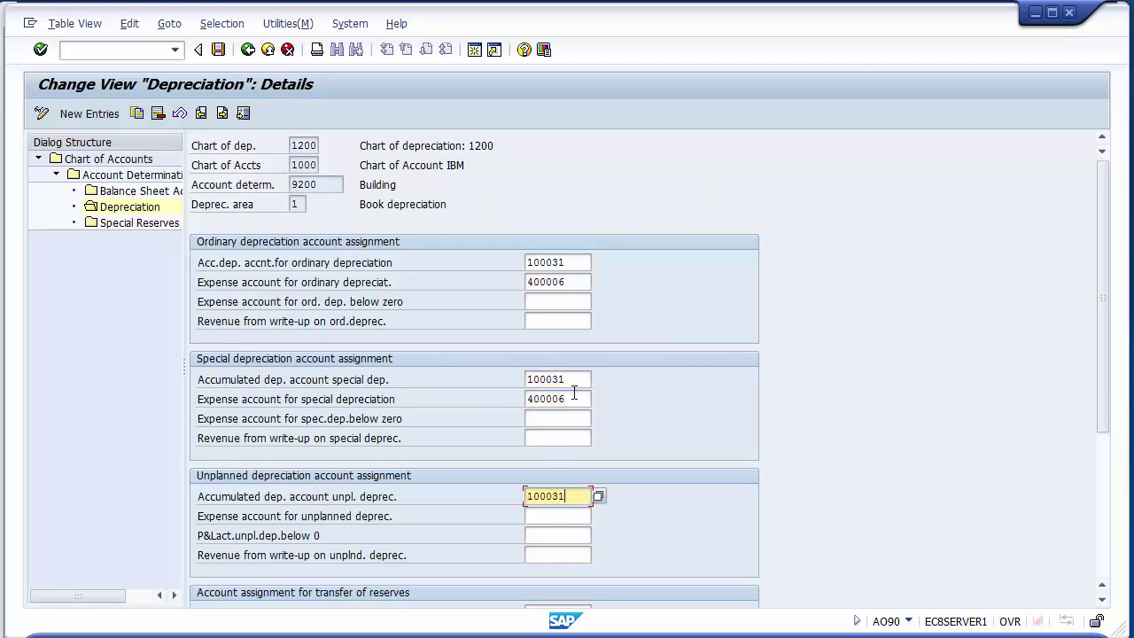
left_click_drag(578, 399, 518, 396)
key("ctrl+c")
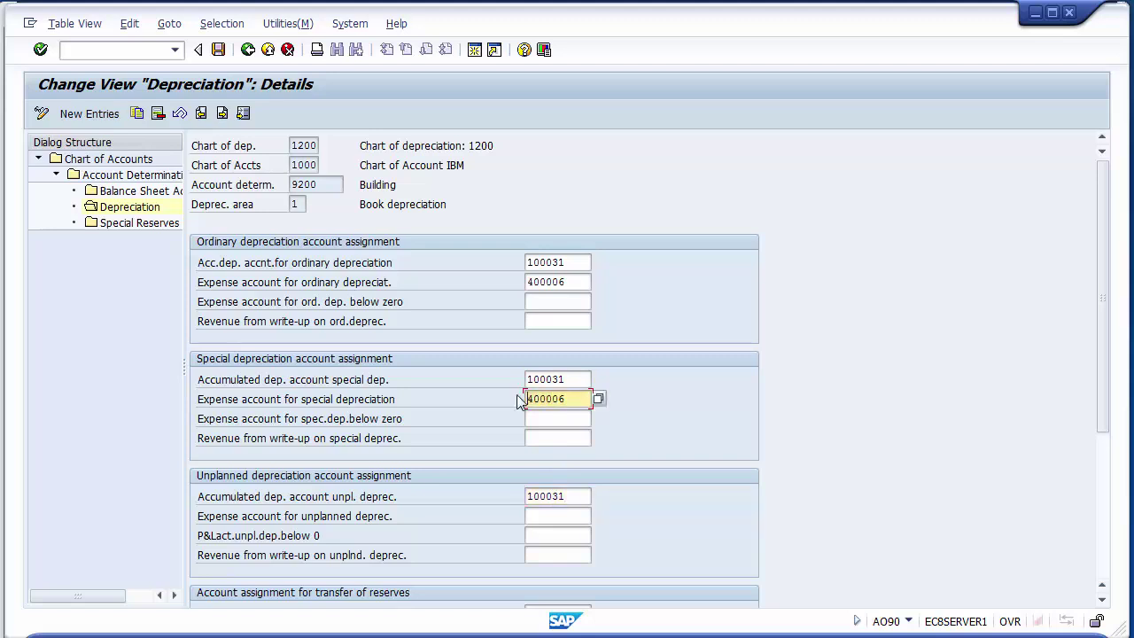
left_click(559, 514)
key("ctrl+v")
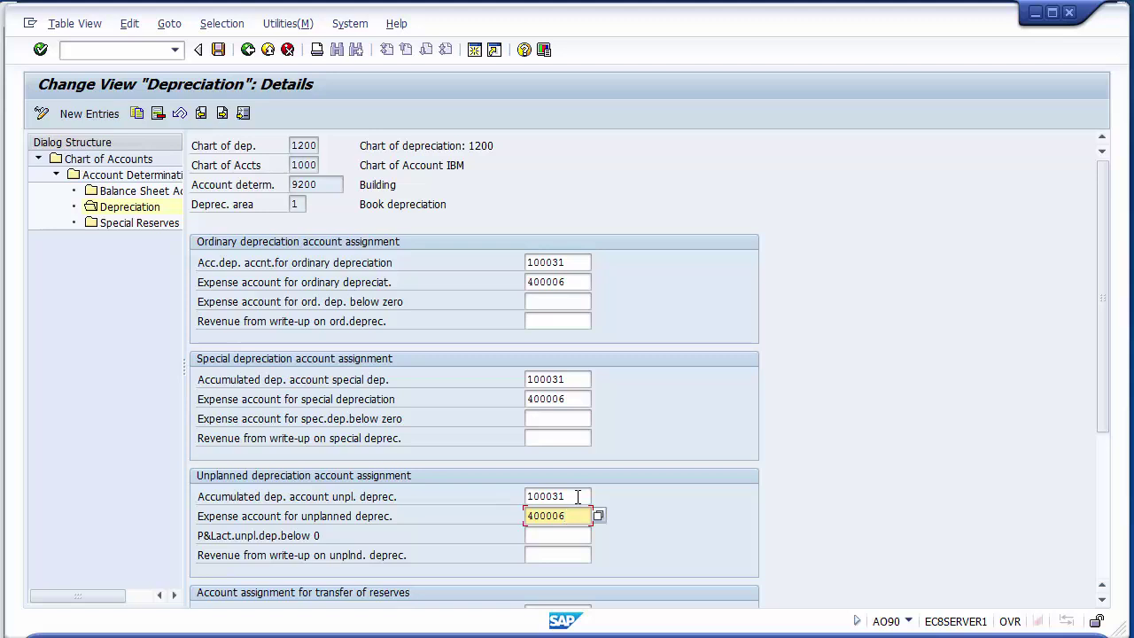
key("Return")
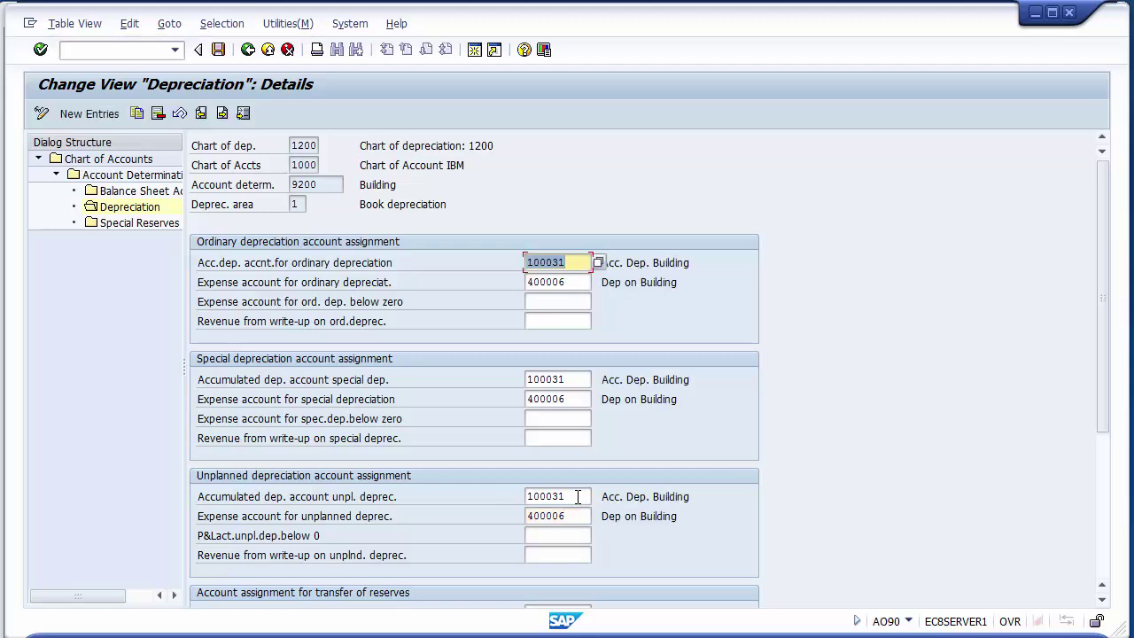
Save Building's depreciation account assignments and return to the account determination overview.
left_click(697, 264)
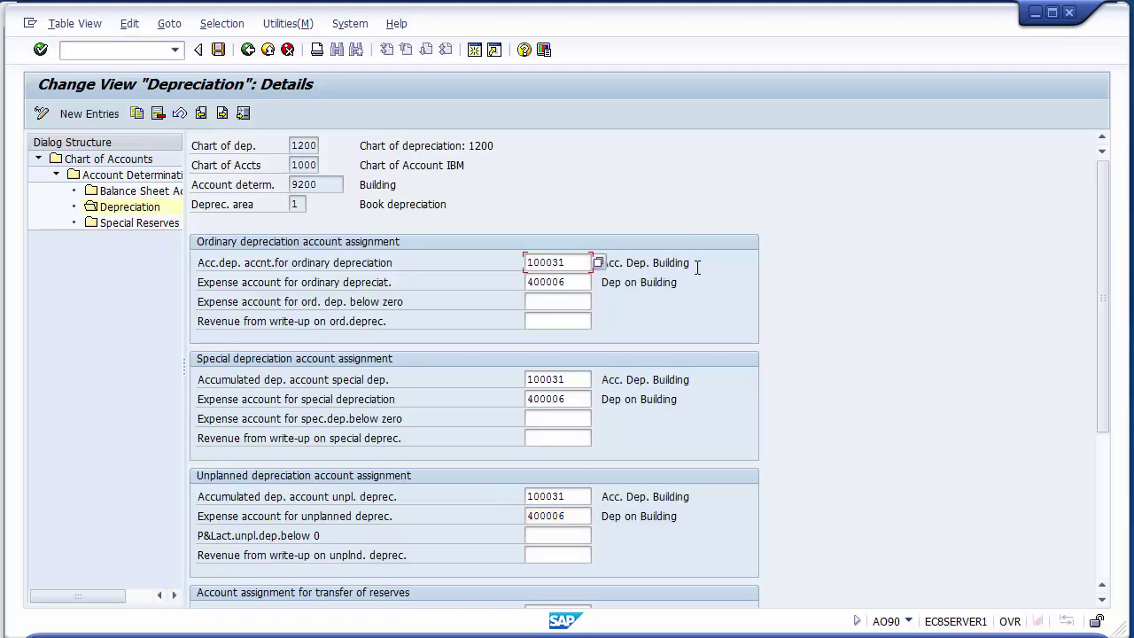
left_click(574, 263)
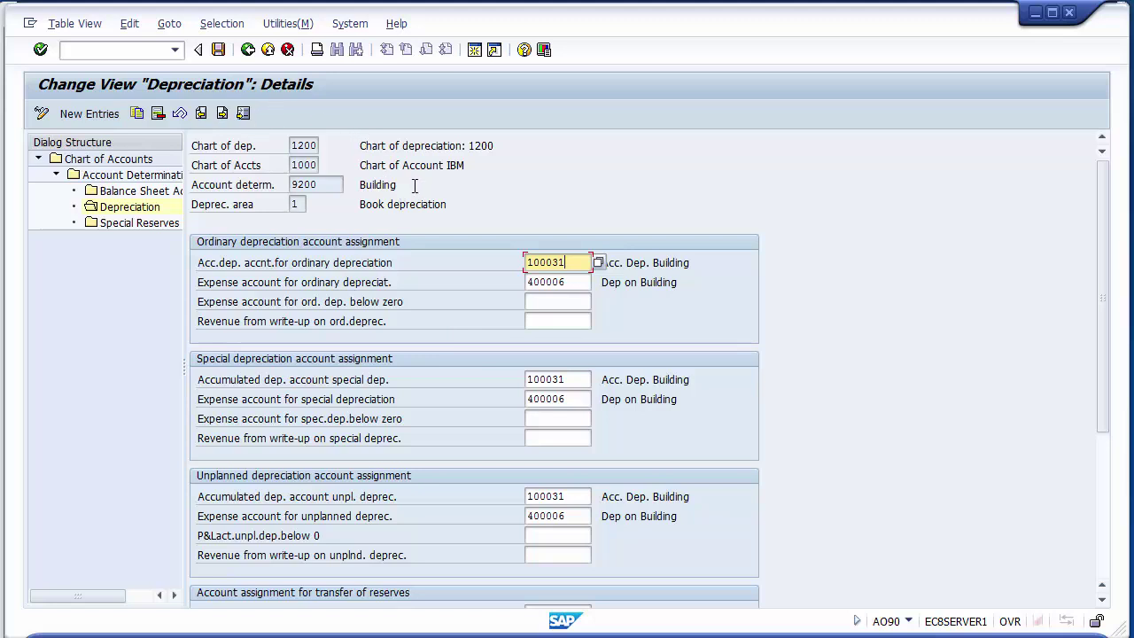
key("ctrl+y")
left_click_drag(671, 176, 354, 192)
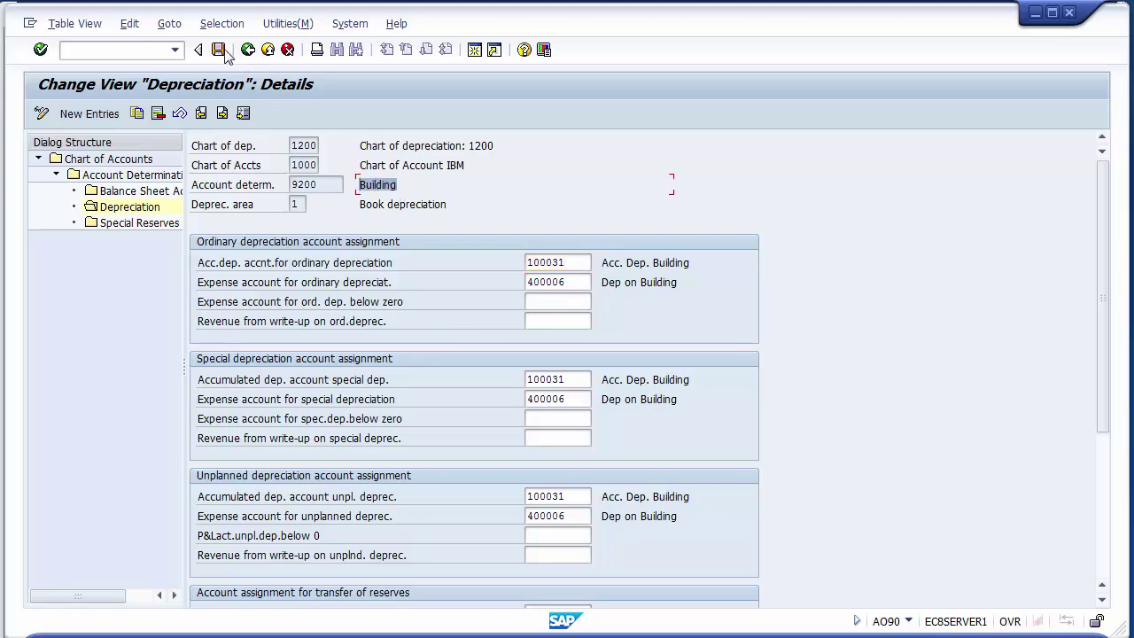
left_click(225, 52)
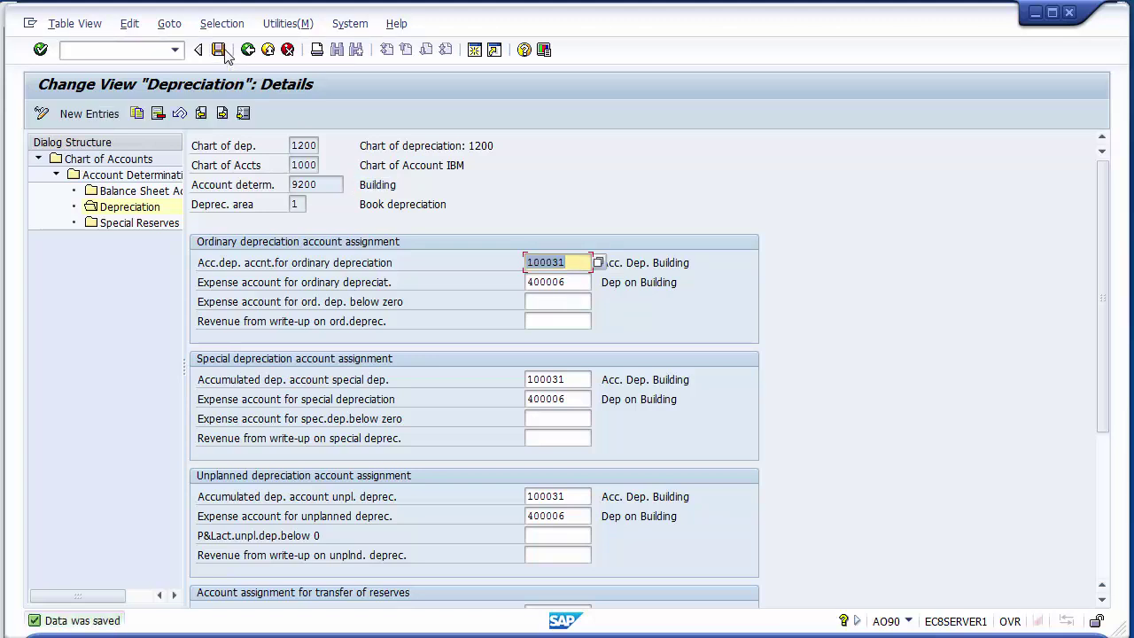
left_click(245, 51)
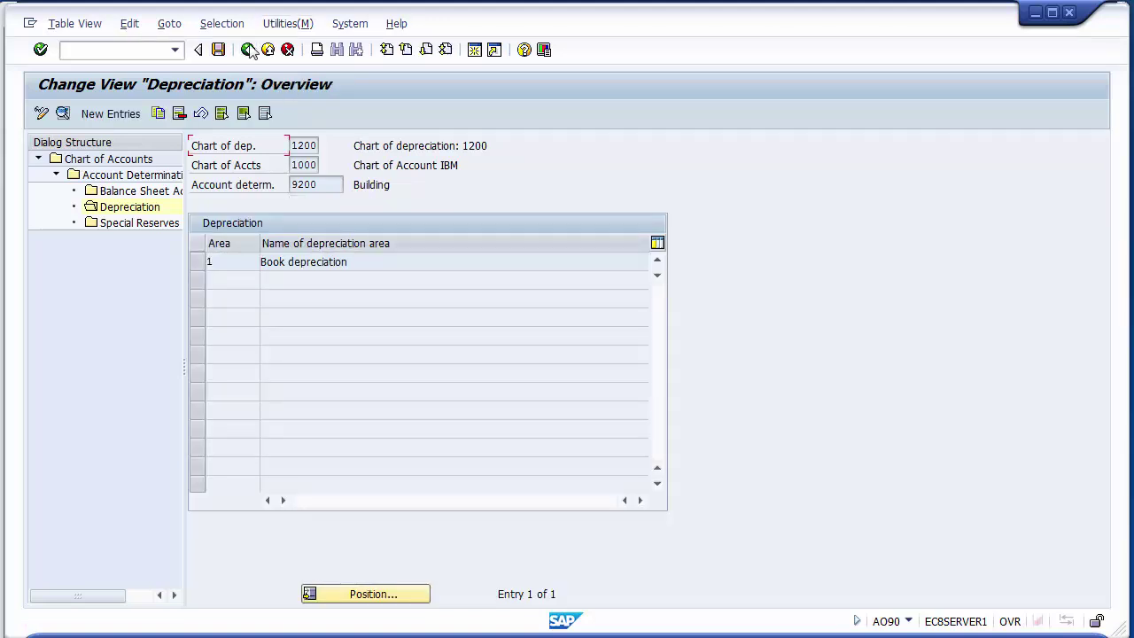
left_click(248, 50)
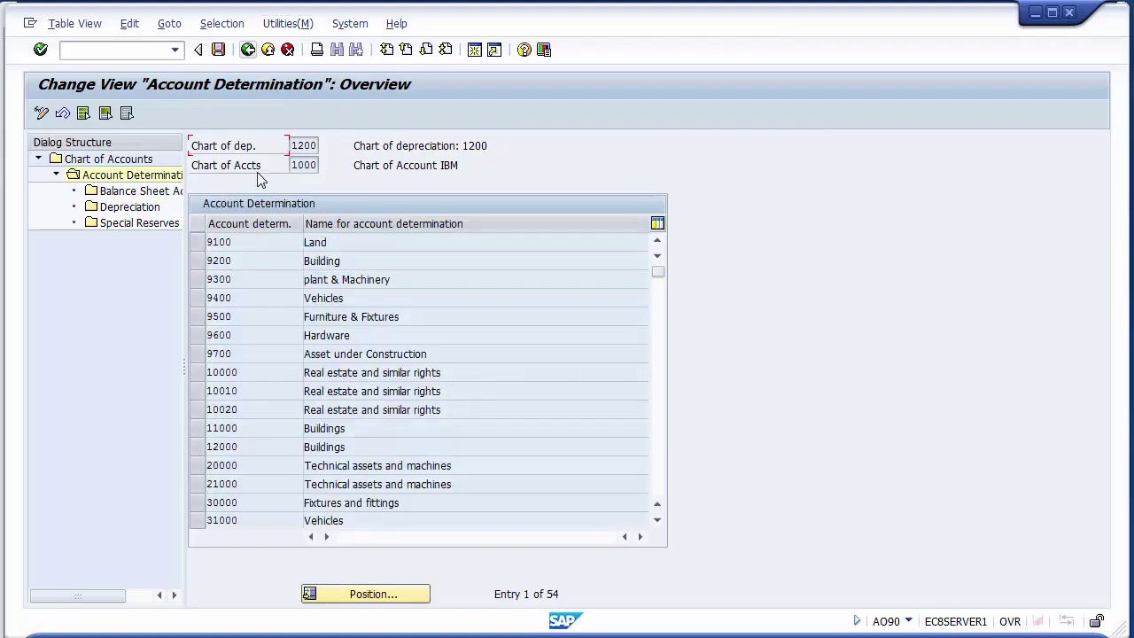
Open the balance sheet account assignments for account determination 9300, plant & Machinery.
left_click(197, 282)
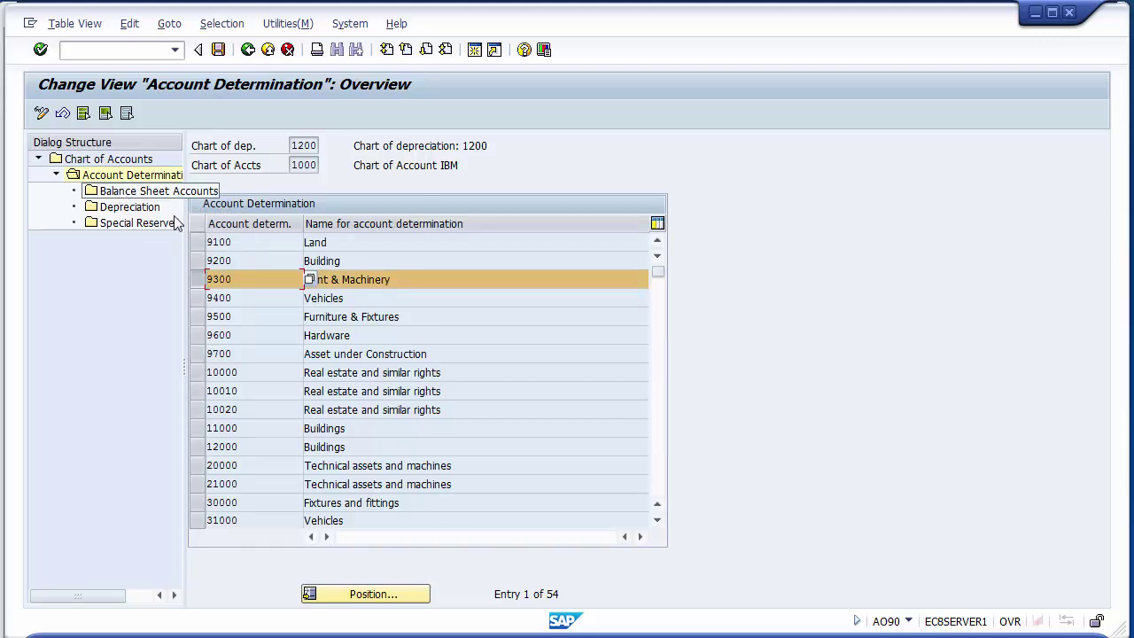
left_click(196, 284)
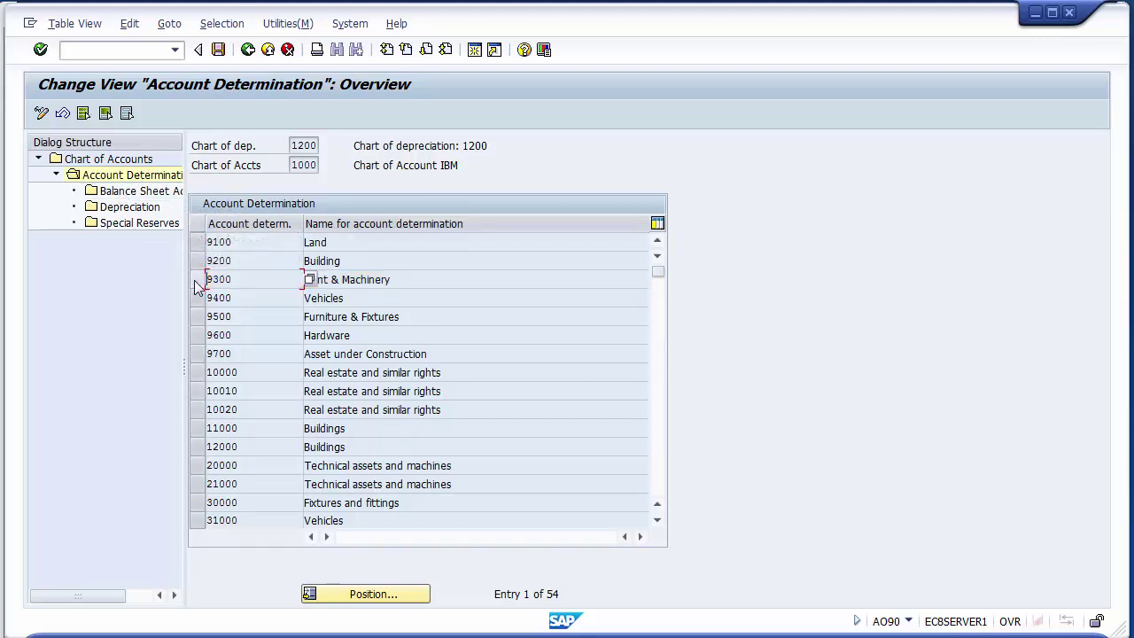
left_click(194, 282)
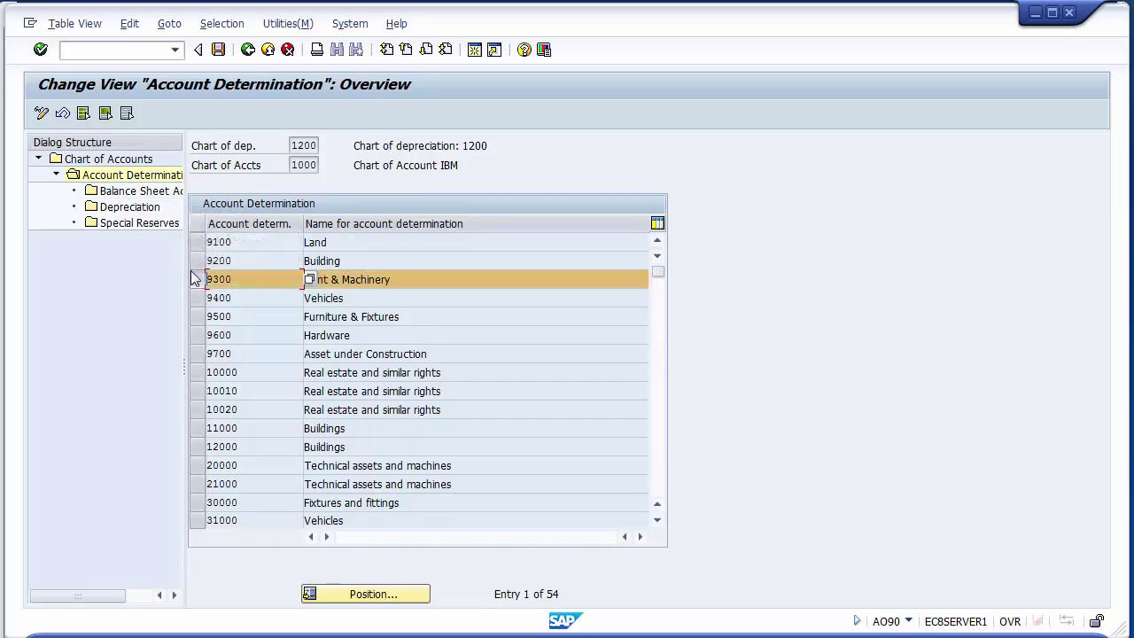
double_click(146, 192)
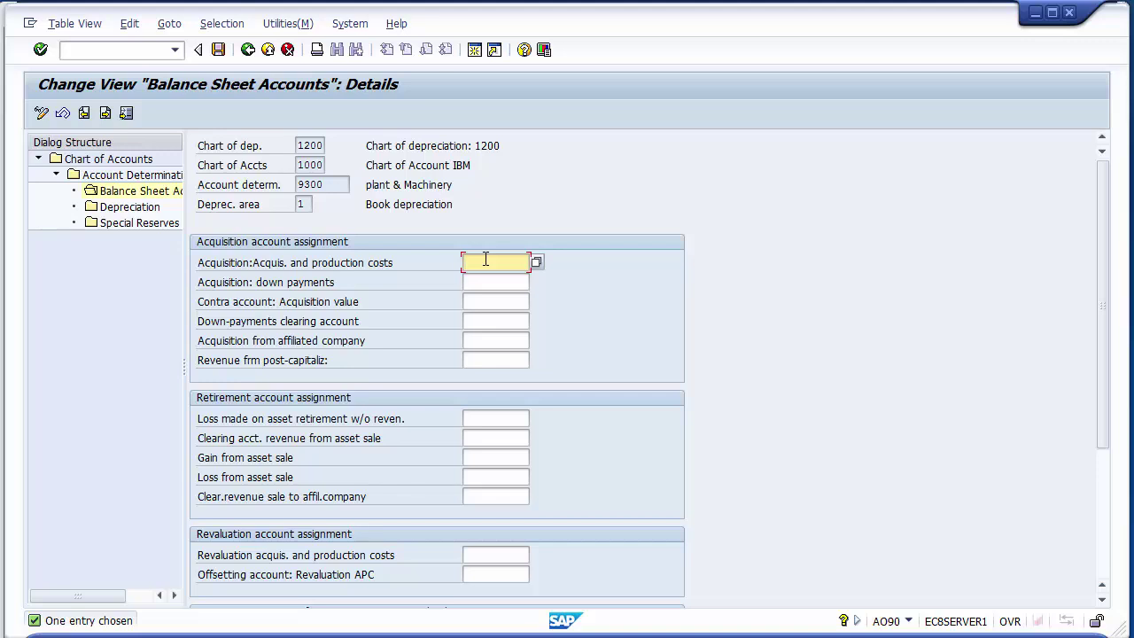
Assign G/L account 100022 (Plant & Machinery Account) to acquisition and production costs for plant & Machinery.
key("F4")
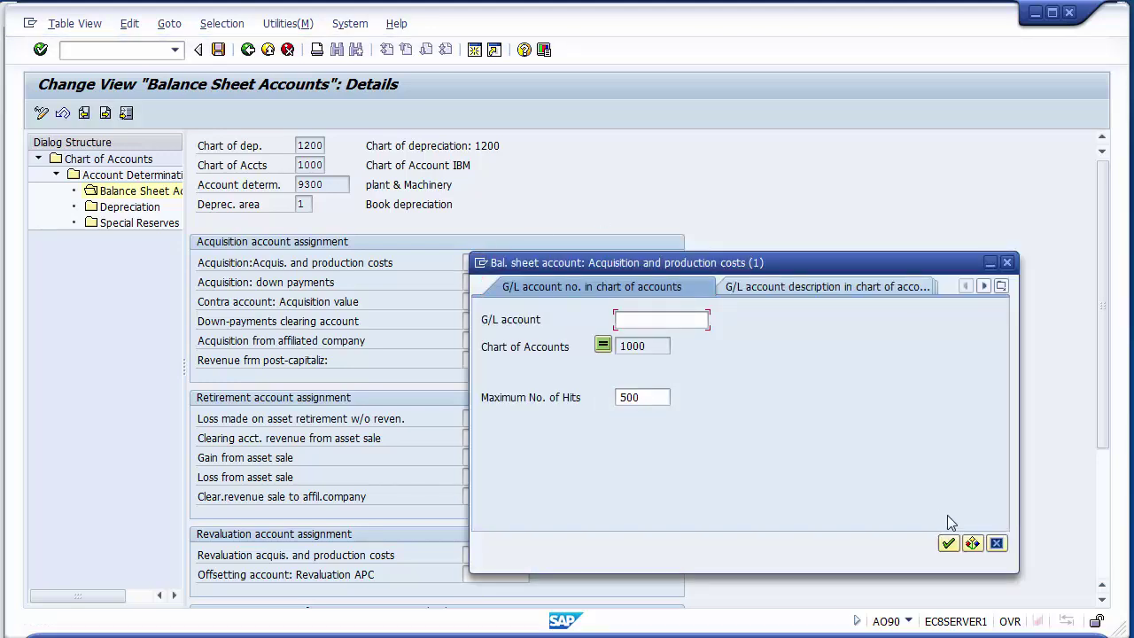
left_click(949, 543)
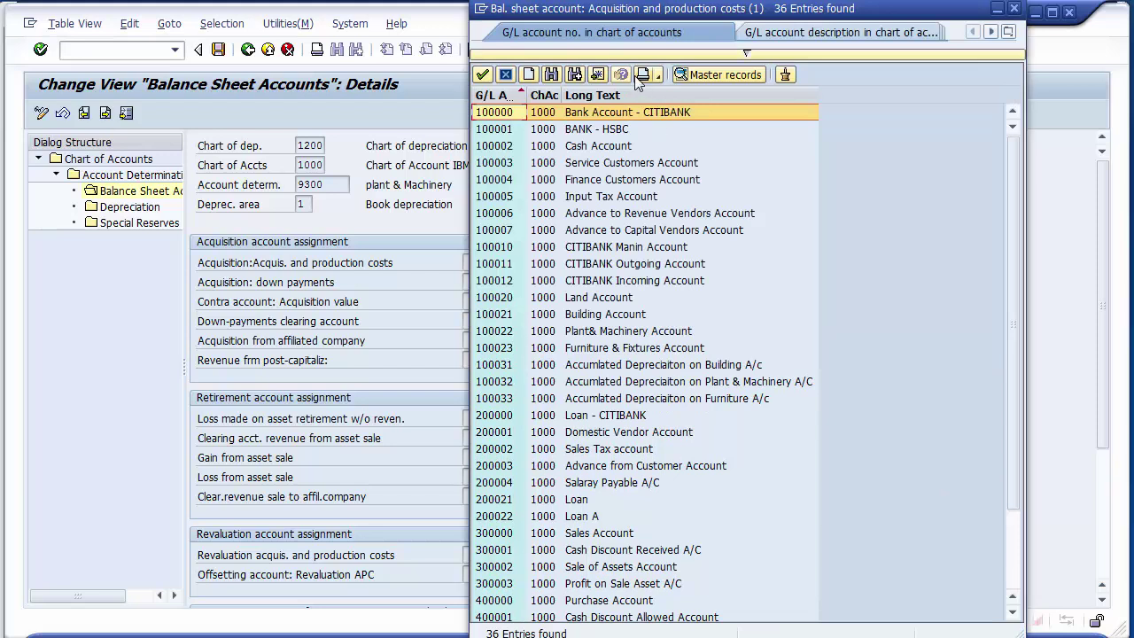
left_click(614, 331)
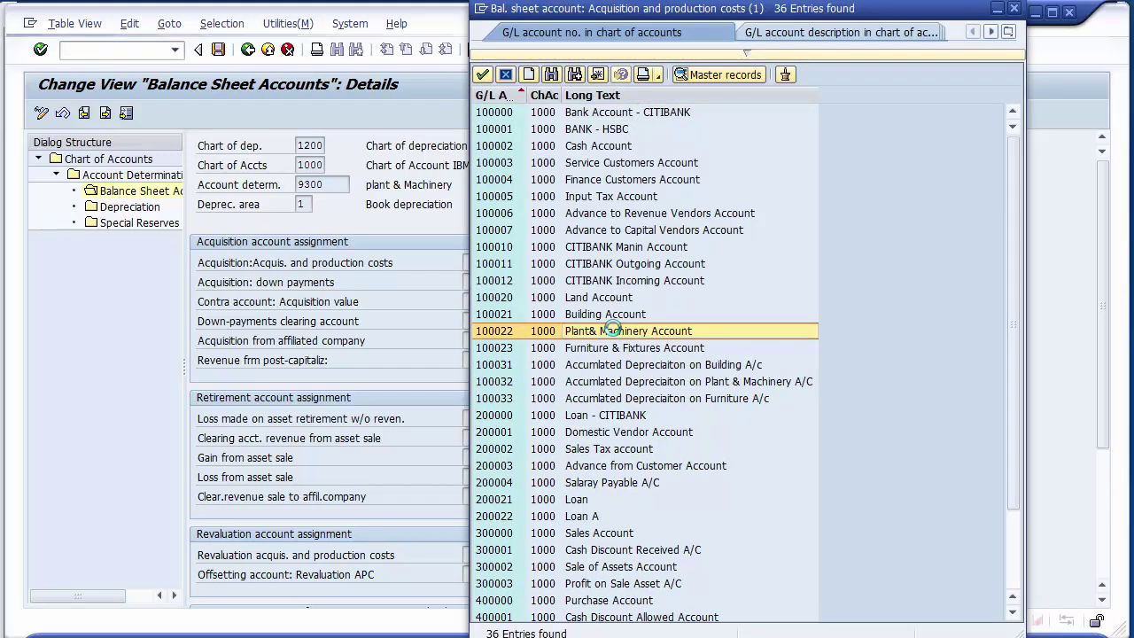
double_click(614, 331)
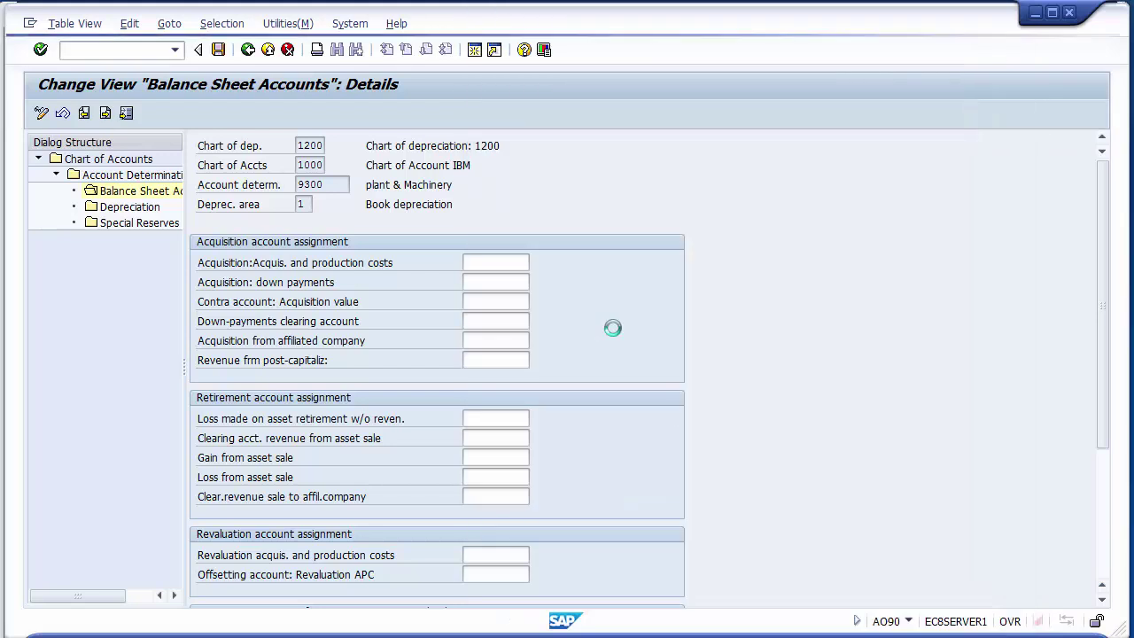
Assign account 400005 to loss on asset retirement without revenue and 300002 to clearing of revenue from asset sale for plant & Machinery.
left_click(489, 418)
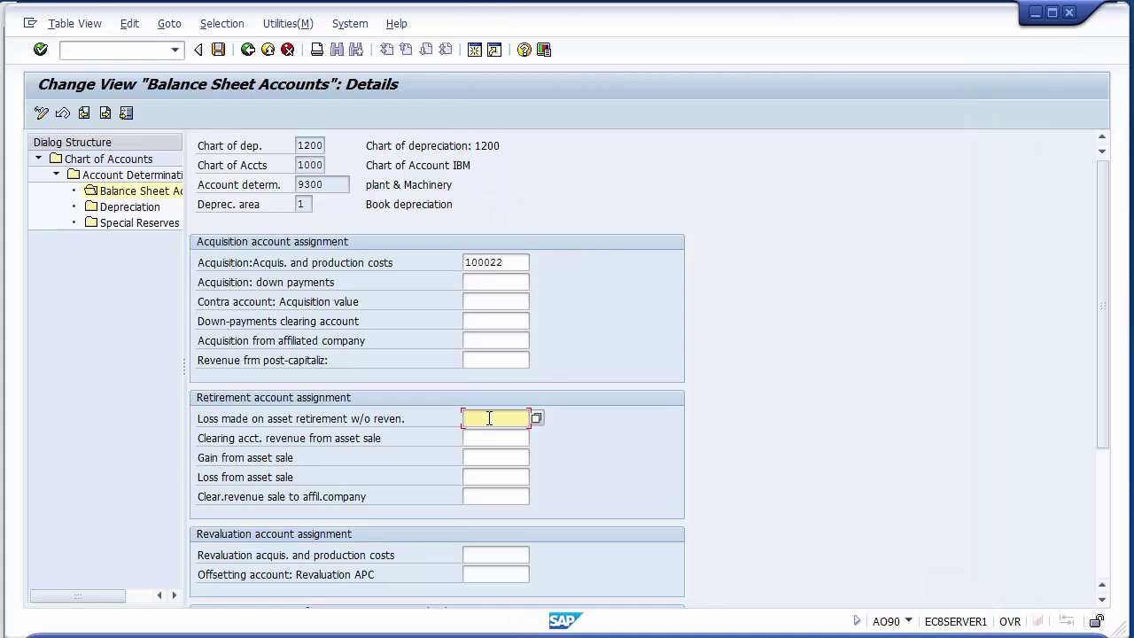
type("400005")
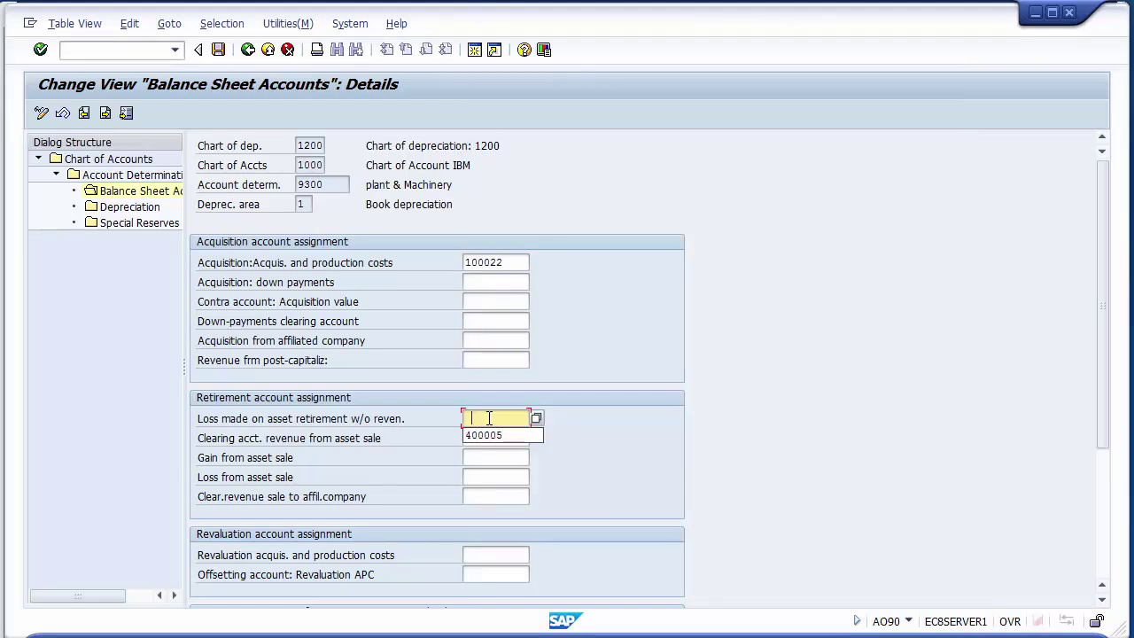
key("Tab")
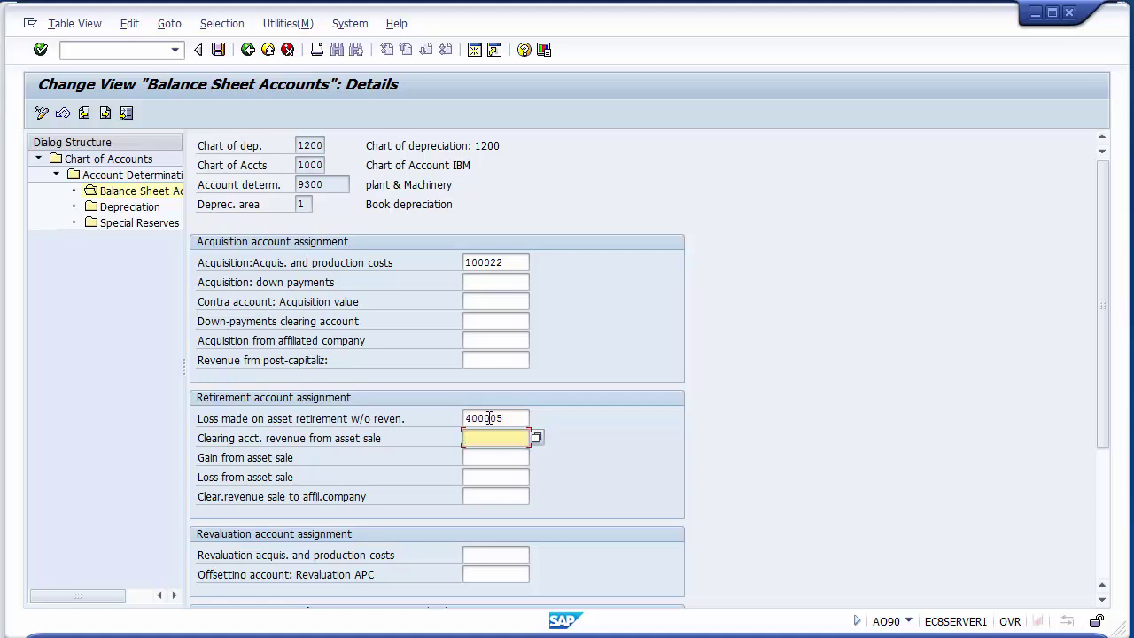
key("BackSpace")
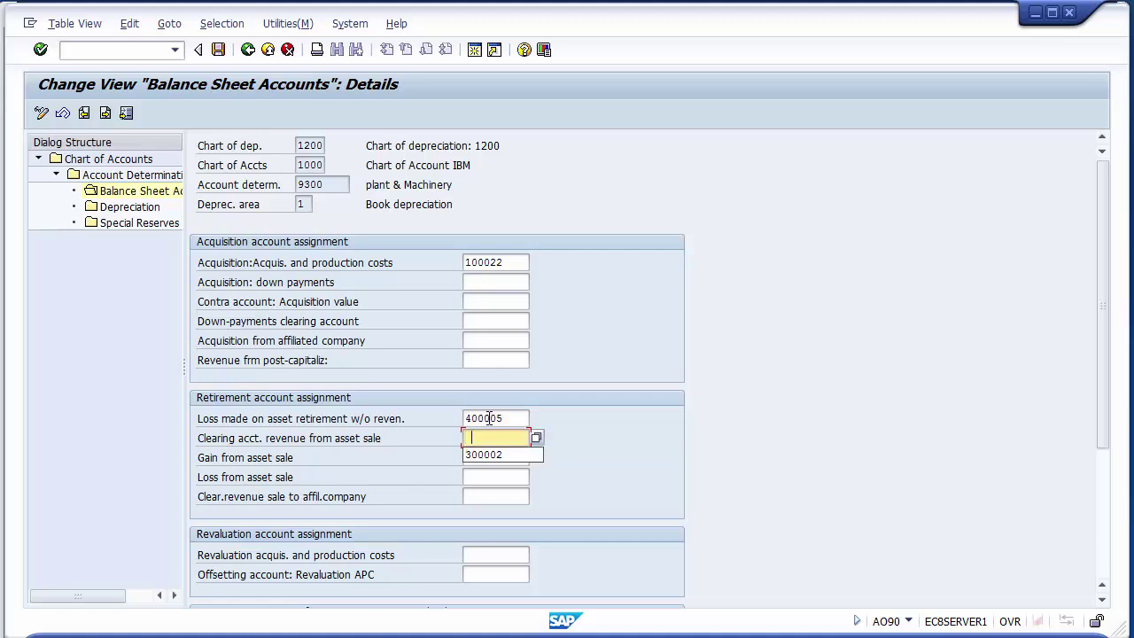
key("Down")
key("Return")
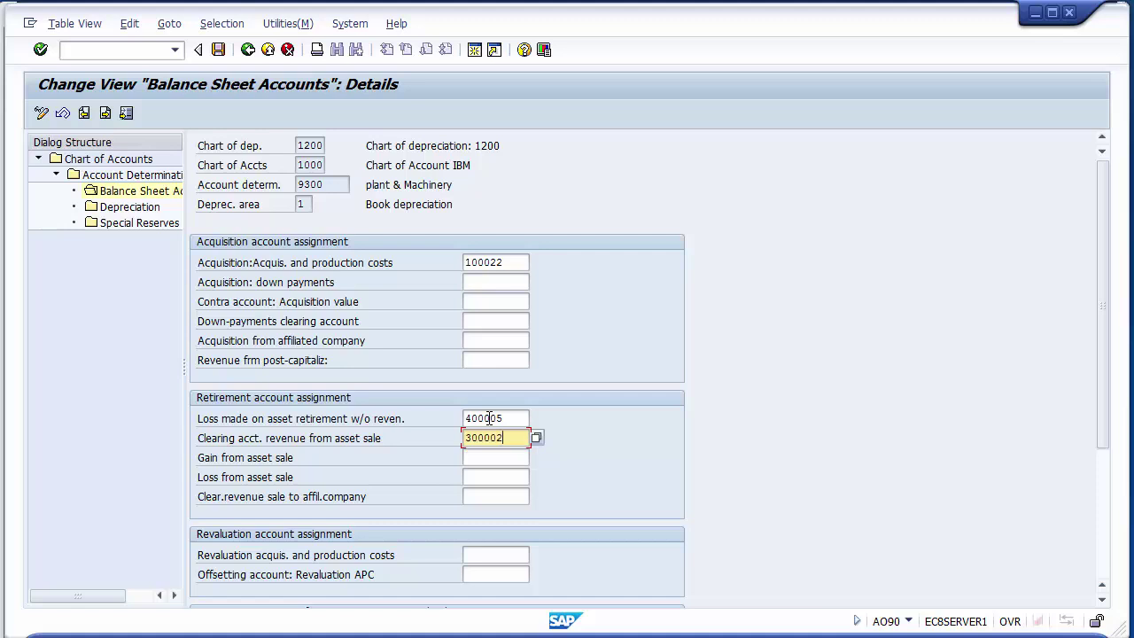
Assign account 300003 to gain from asset sale and 400005 to loss from asset sale, and validate the balance sheet entries.
key("Tab")
key("BackSpace")
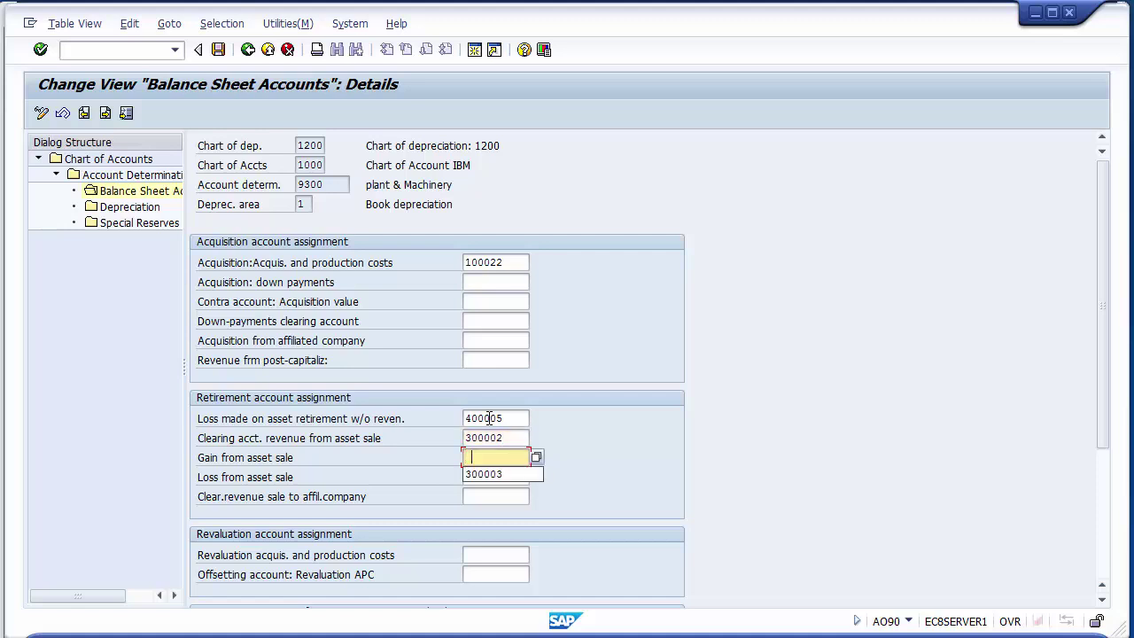
key("Down")
key("Return")
key("Tab")
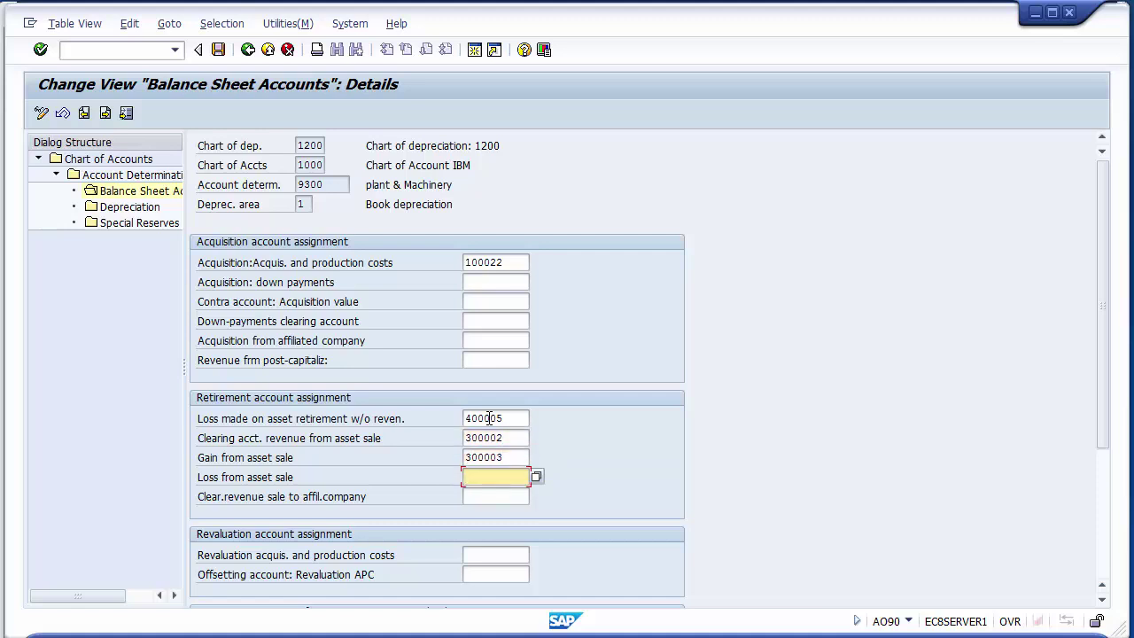
key("BackSpace")
key("Down")
key("Return")
key("Return")
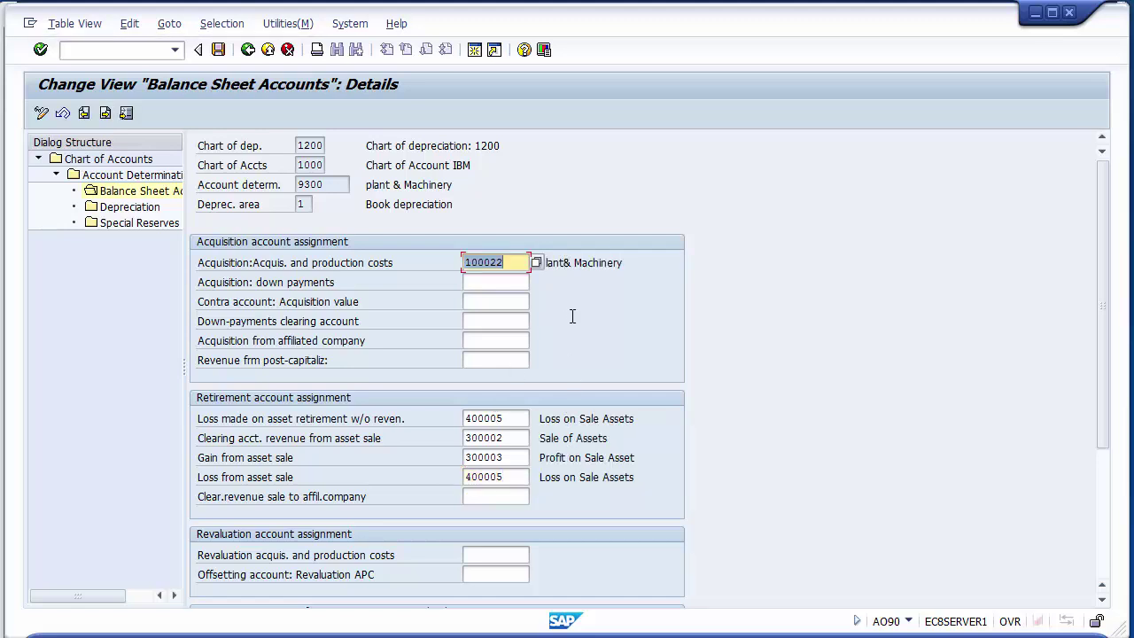
Review the acquisition and retirement accounts and their descriptions for plant & Machinery.
left_click(569, 258)
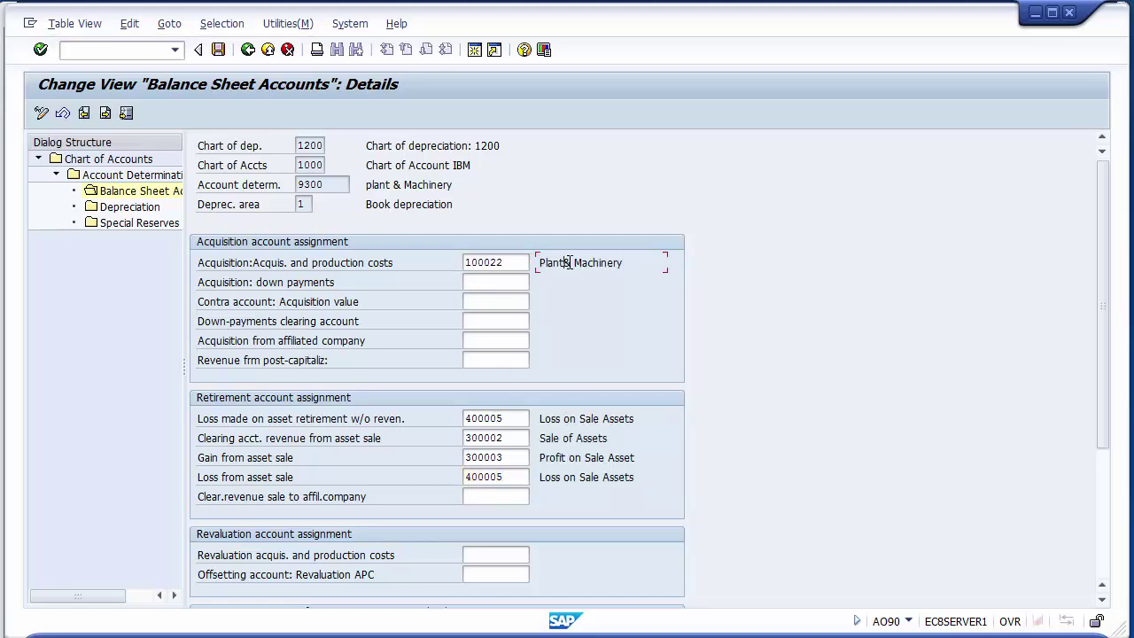
left_click(511, 458)
left_click(557, 456)
left_click(511, 441)
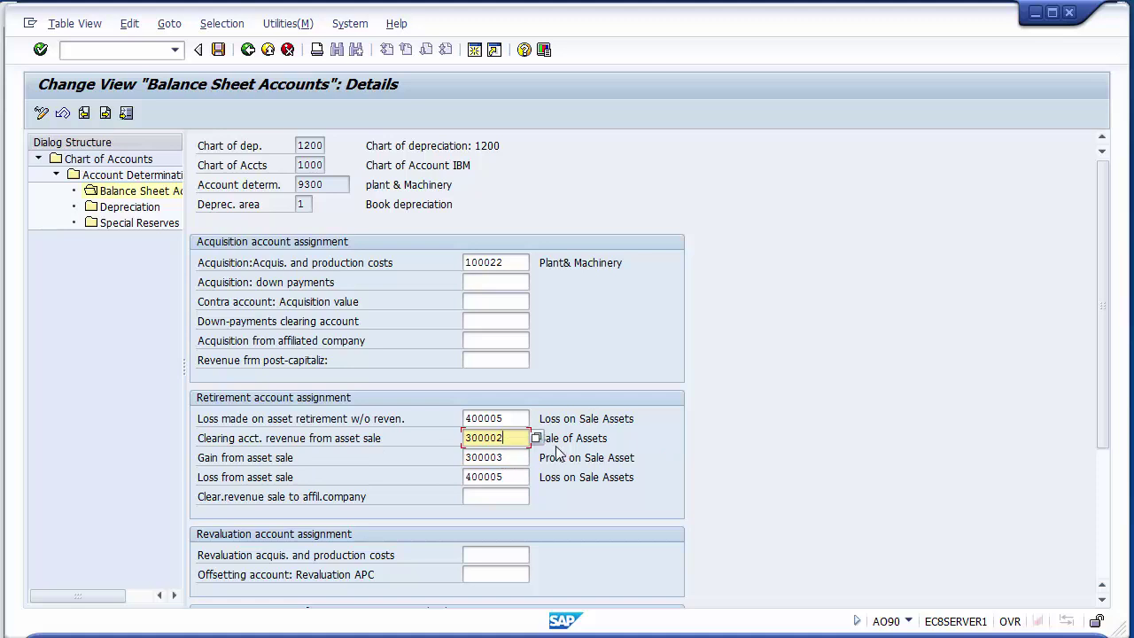
left_click(518, 418)
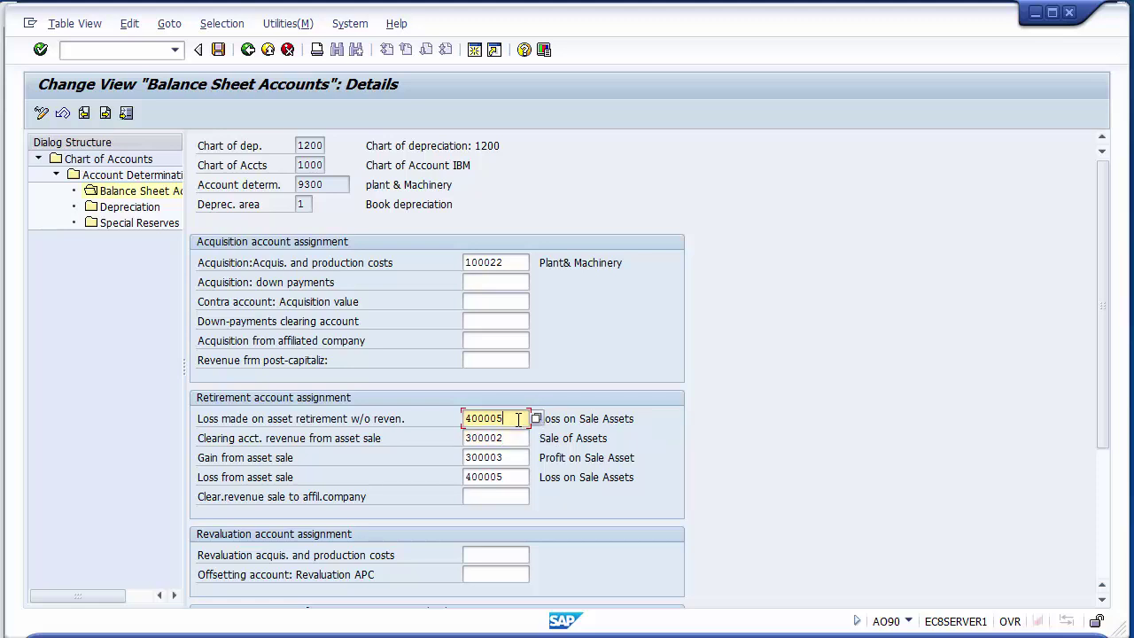
left_click(614, 420)
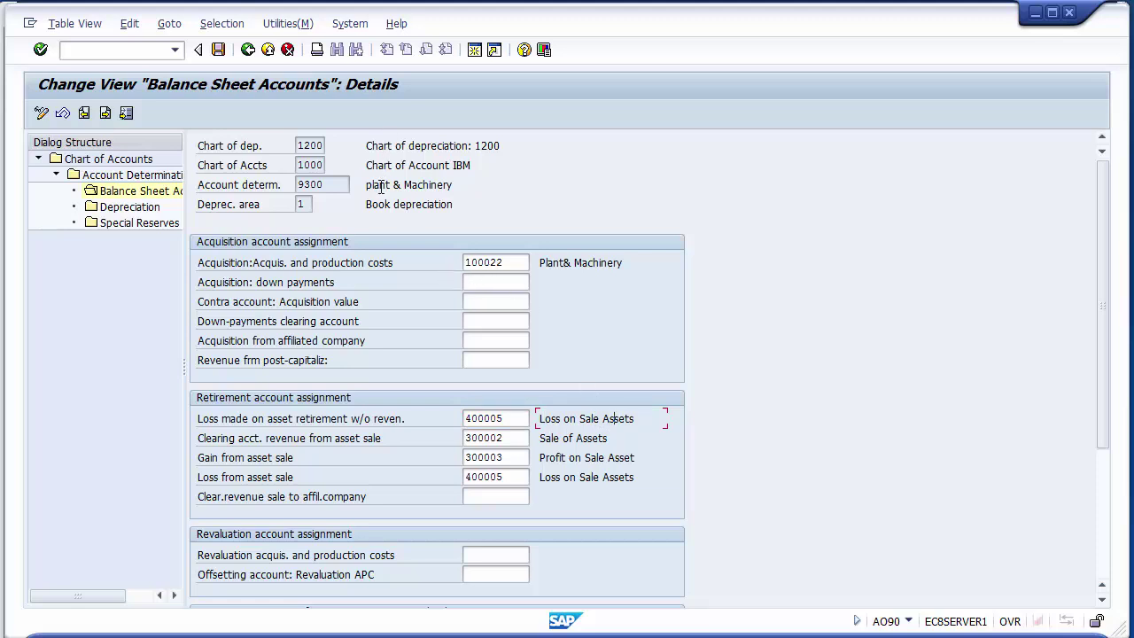
left_click_drag(367, 184, 462, 185)
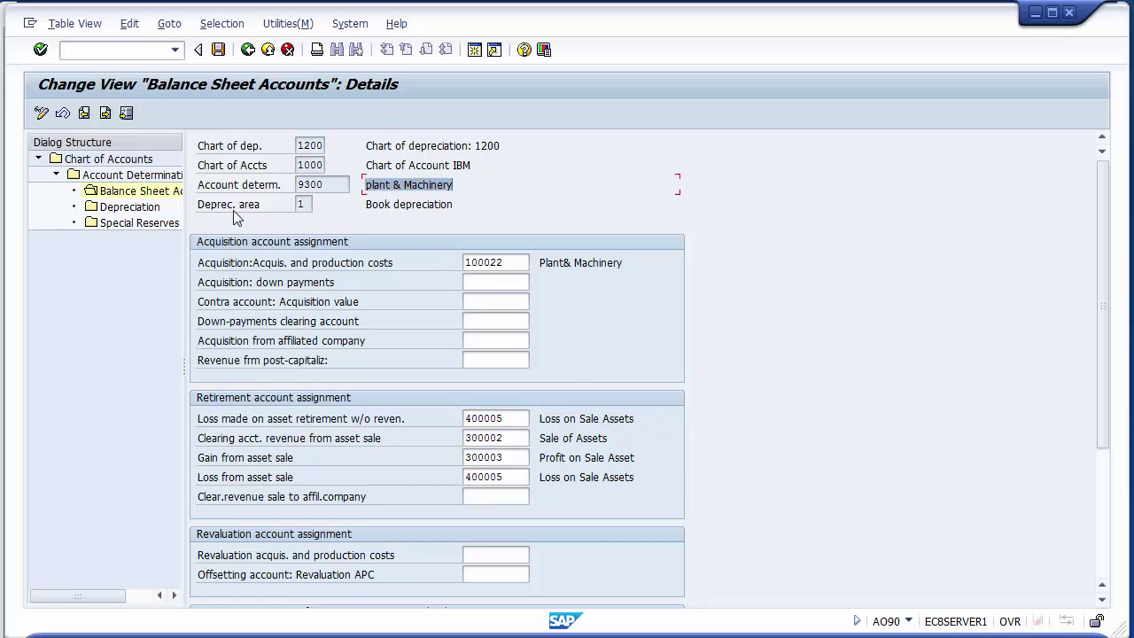
Open the depreciation account assignments for account determination 9300, plant & Machinery.
left_click(157, 191)
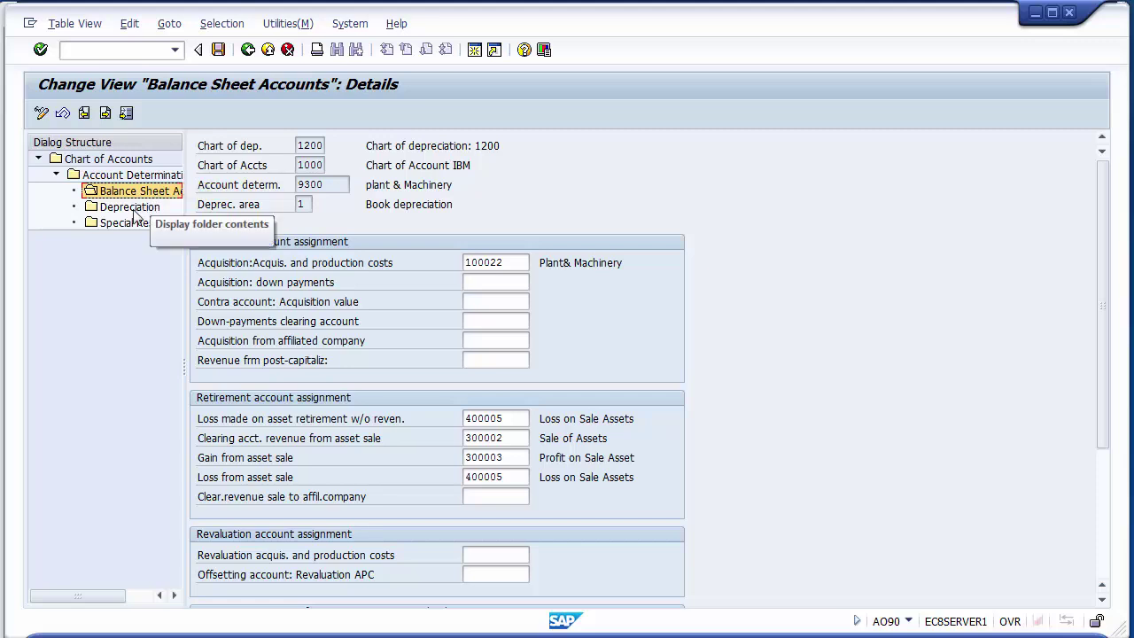
double_click(134, 209)
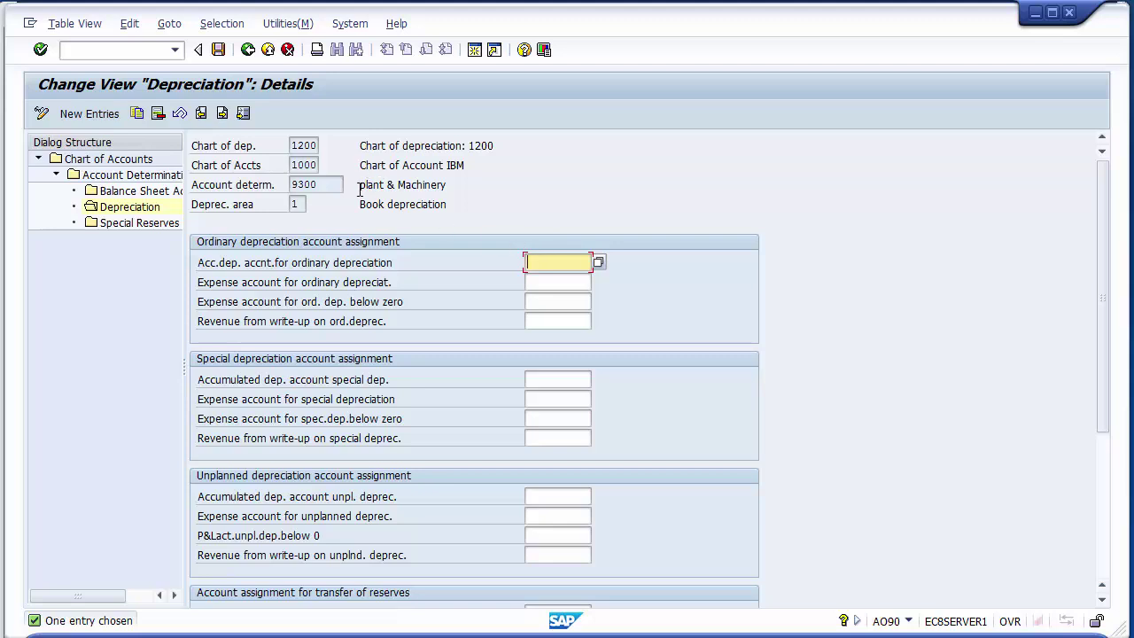
key("ctrl+y")
left_click_drag(358, 184, 433, 184)
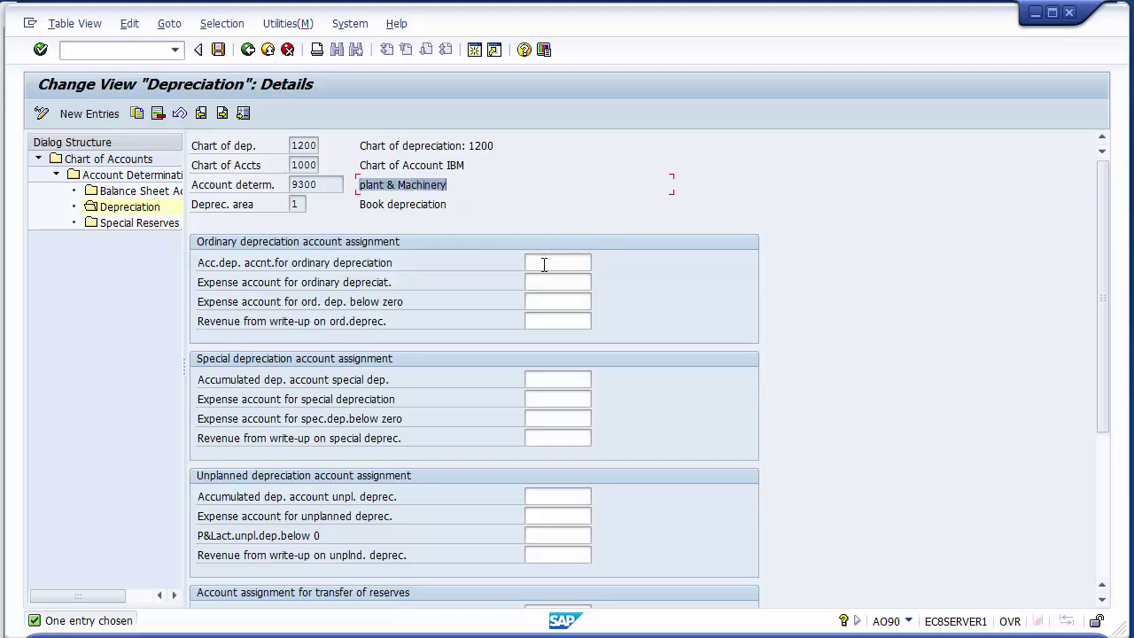
Assign G/L account 100032, accumulated depreciation on Plant & Machinery, as the accumulated depreciation account for ordinary depreciation.
left_click(544, 264)
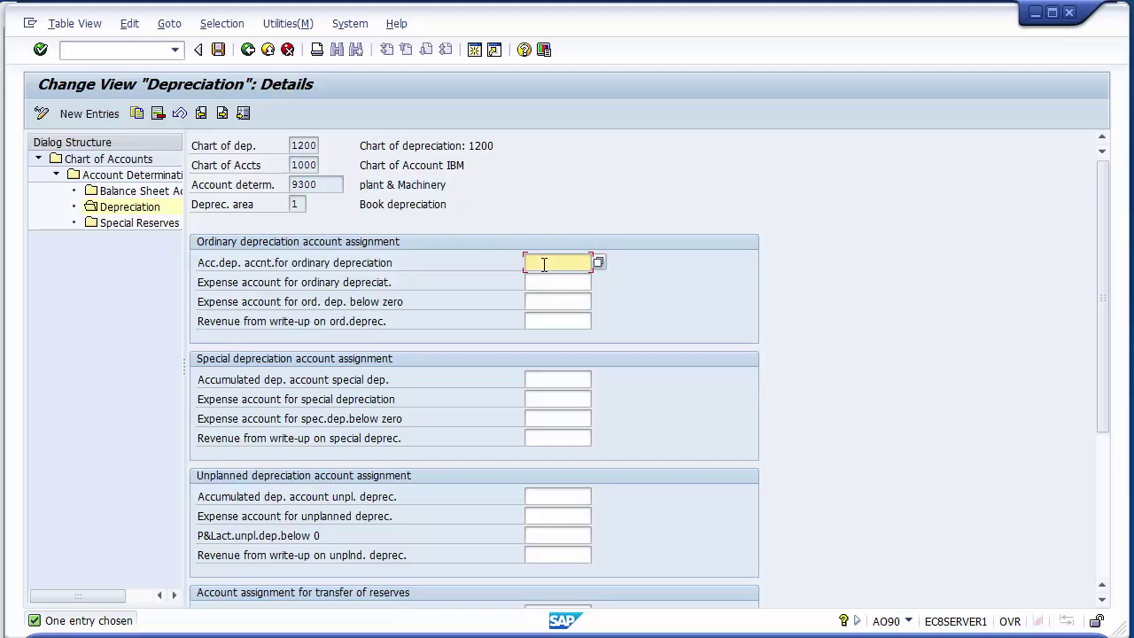
left_click(598, 263)
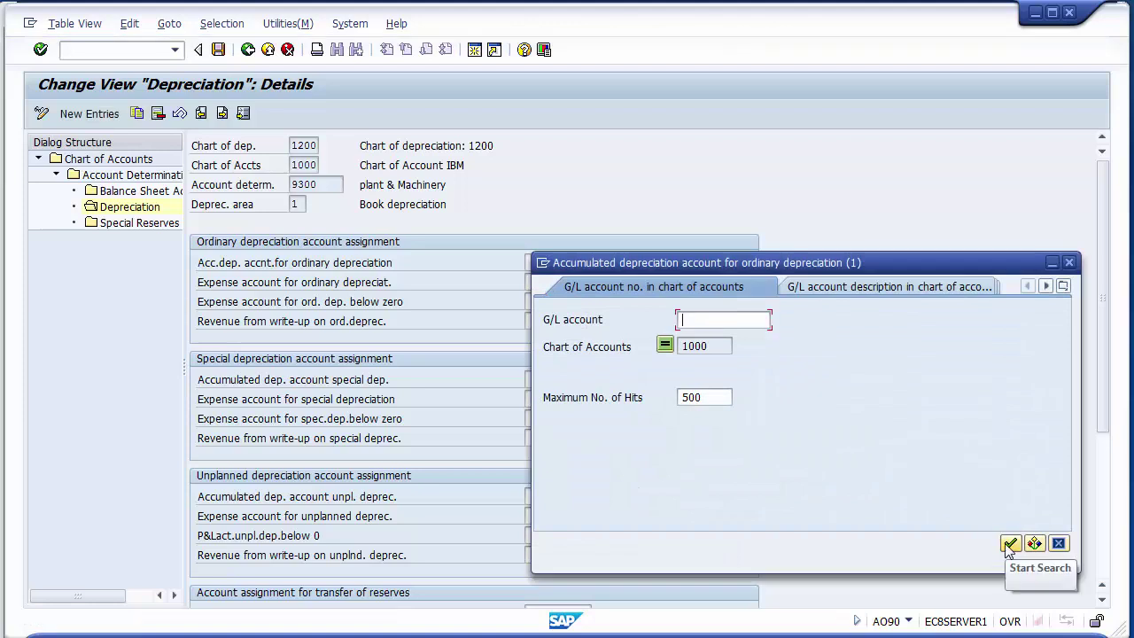
left_click(1010, 544)
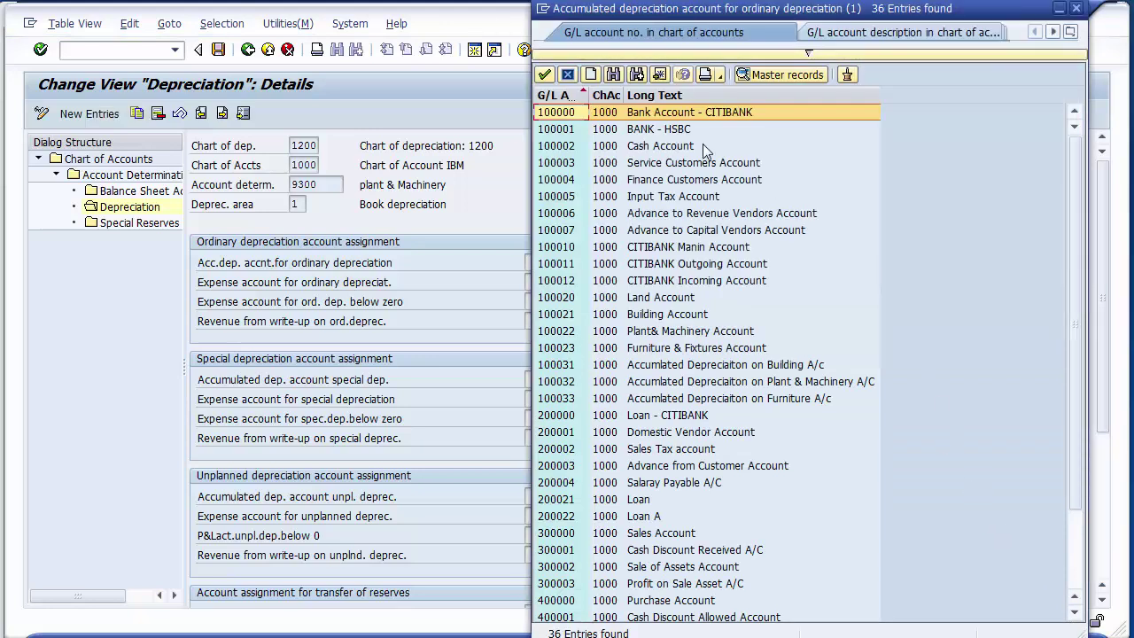
left_click(627, 386)
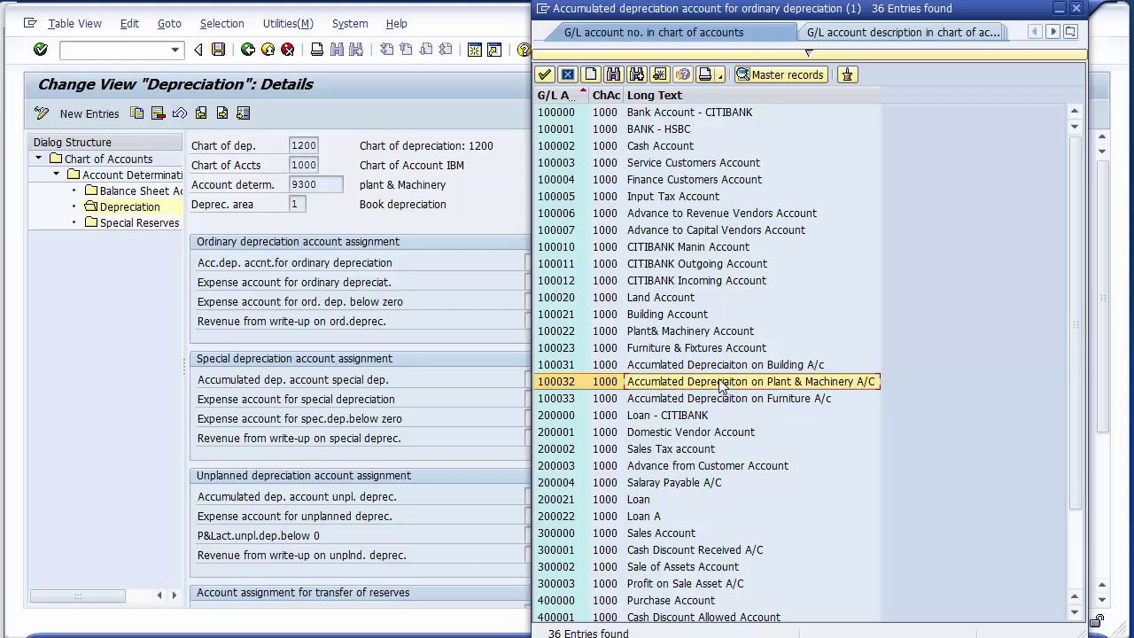
double_click(714, 382)
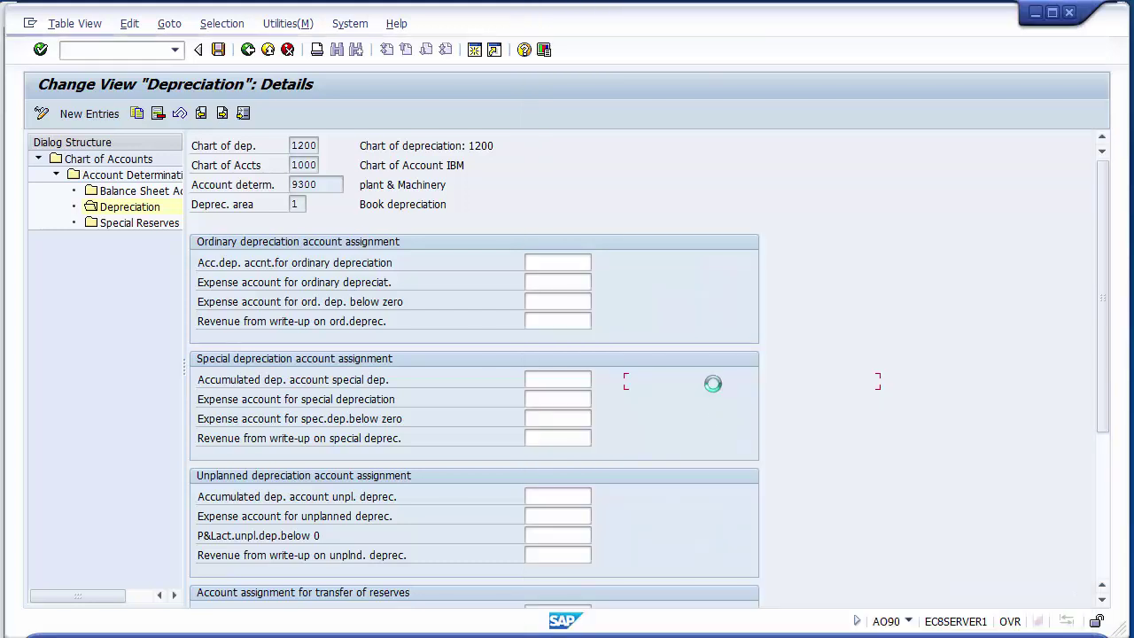
Assign G/L account 400007, depreciation on Plant & Machinery, as the expense account for ordinary depreciation.
left_click(572, 285)
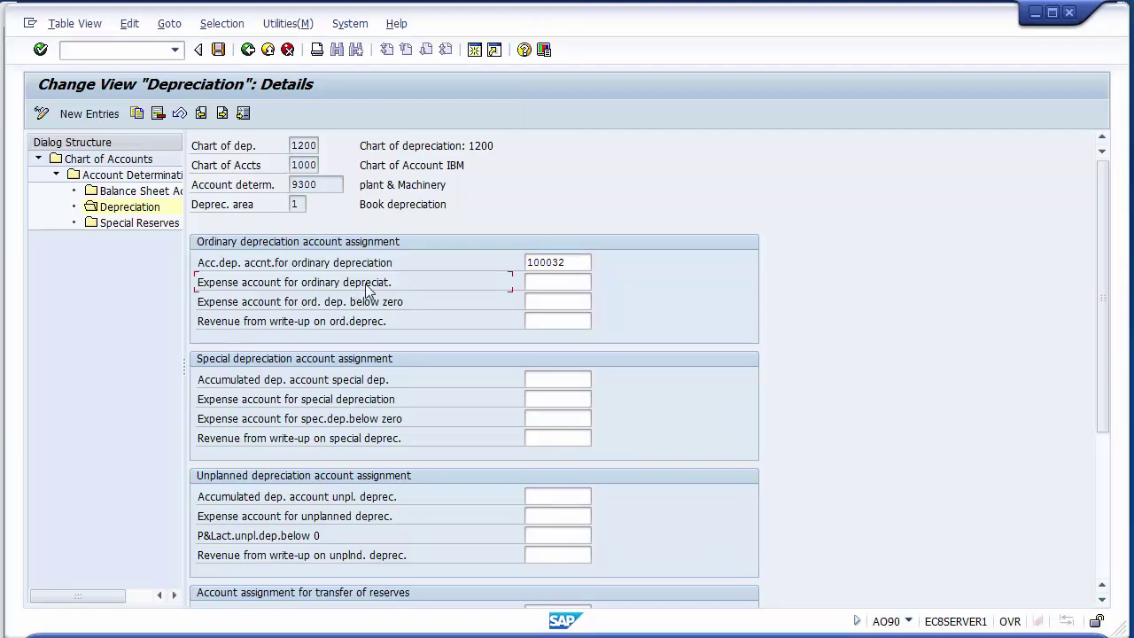
left_click(551, 284)
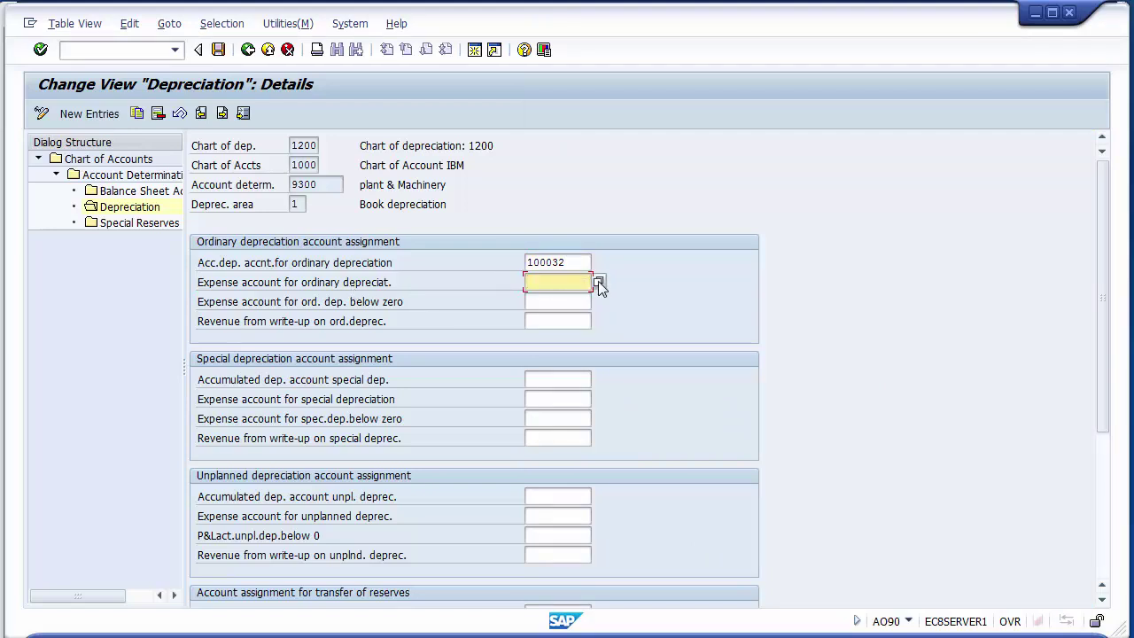
left_click_drag(358, 184, 441, 184)
left_click(552, 280)
left_click(599, 283)
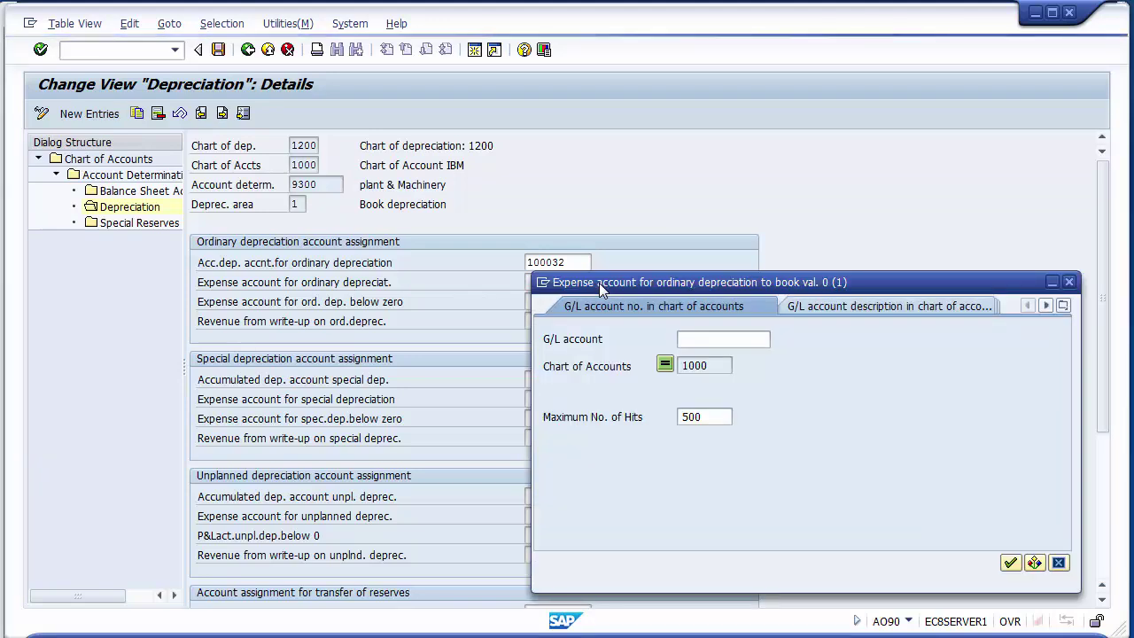
key("Return")
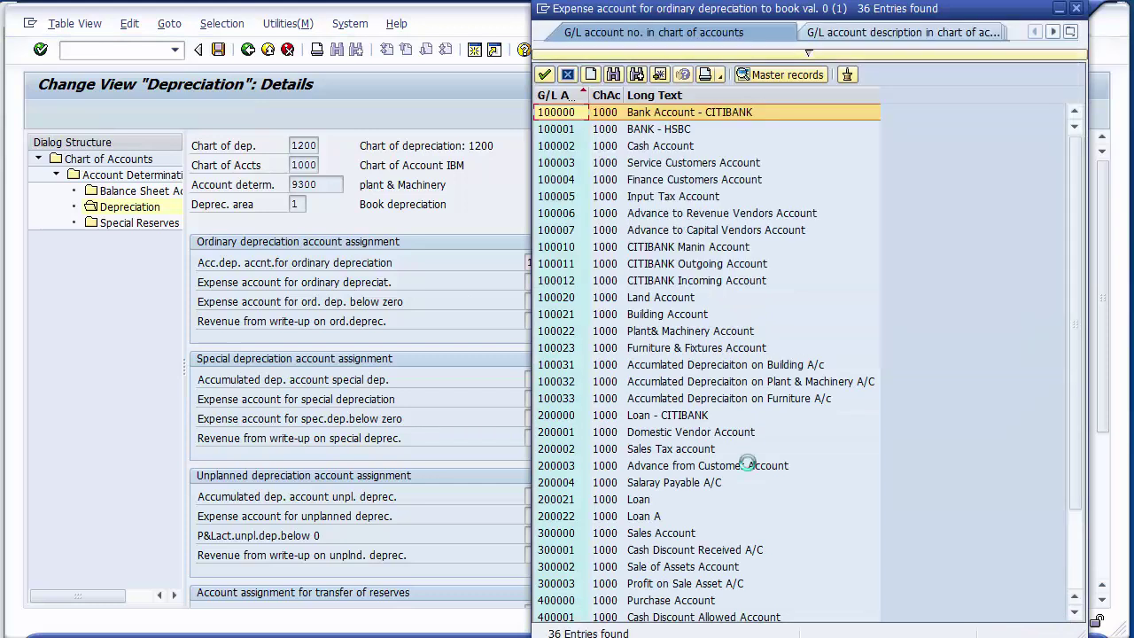
scroll(1066, 564, "down", 2)
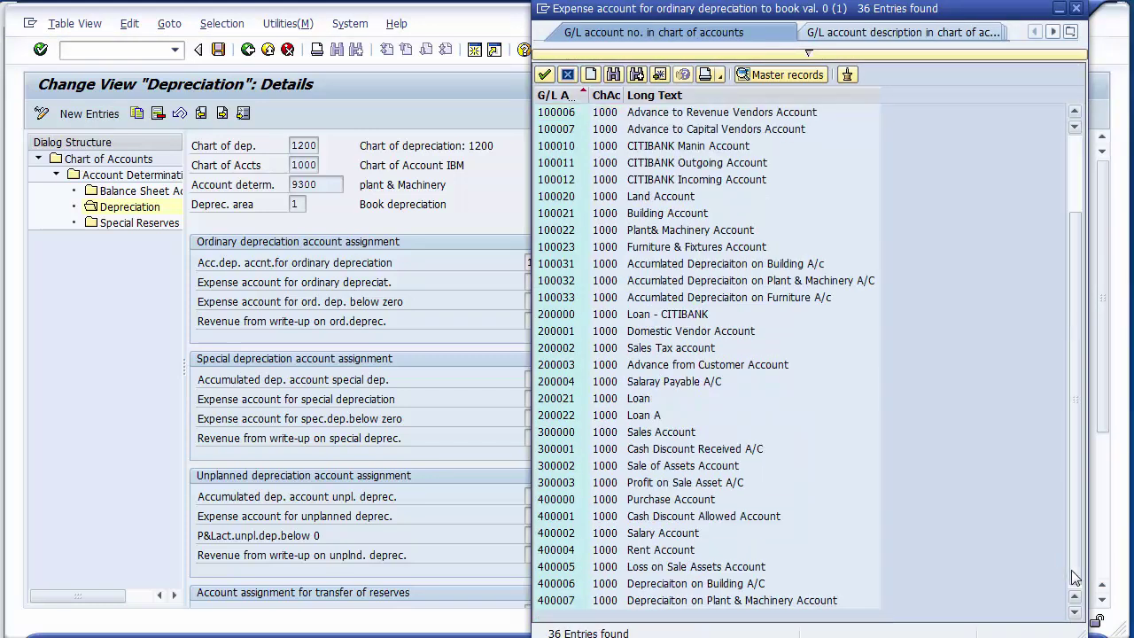
left_click(723, 599)
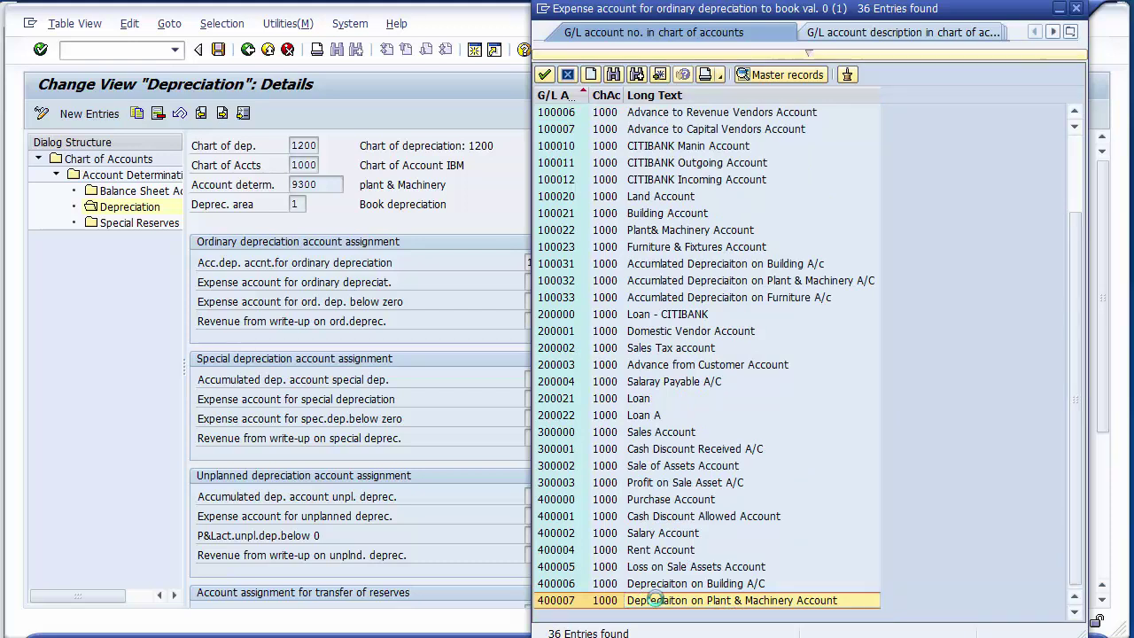
double_click(657, 601)
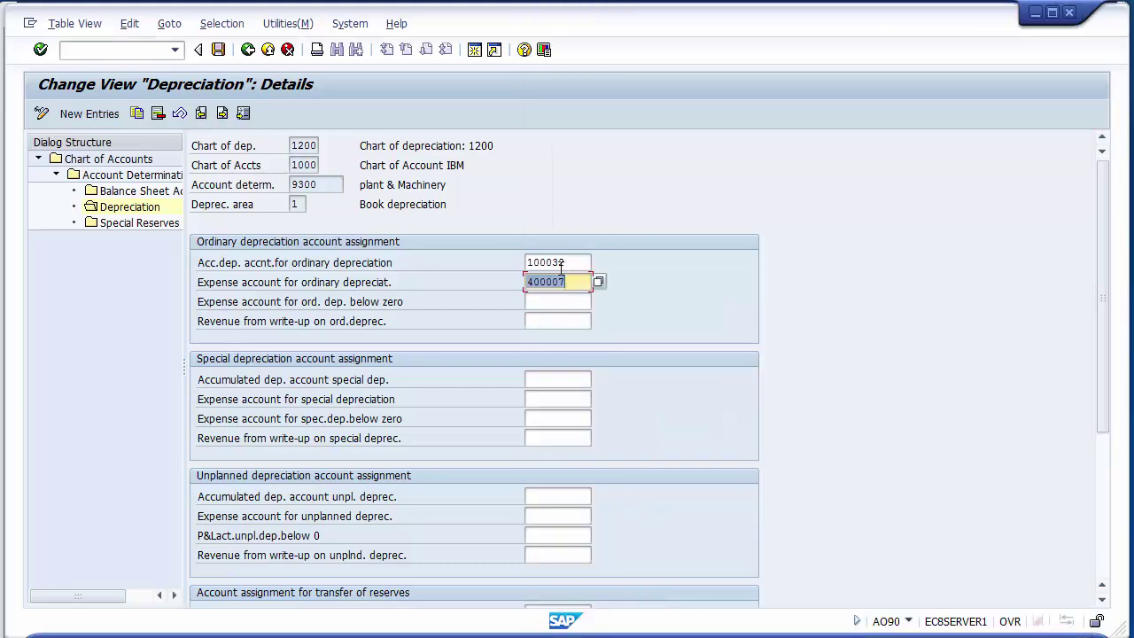
Copy accounts 100032 and 400007 from ordinary depreciation into plant & Machinery's special and unplanned accumulated depreciation and expense assignments.
left_click_drag(530, 263, 571, 290)
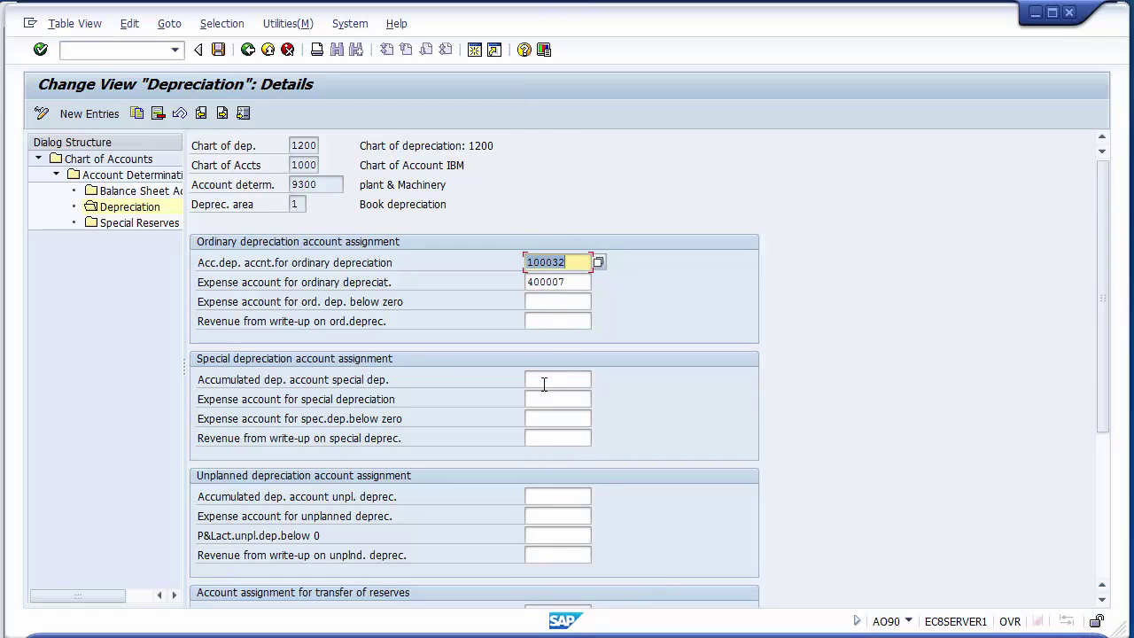
key("ctrl+y")
left_click_drag(526, 261, 571, 281)
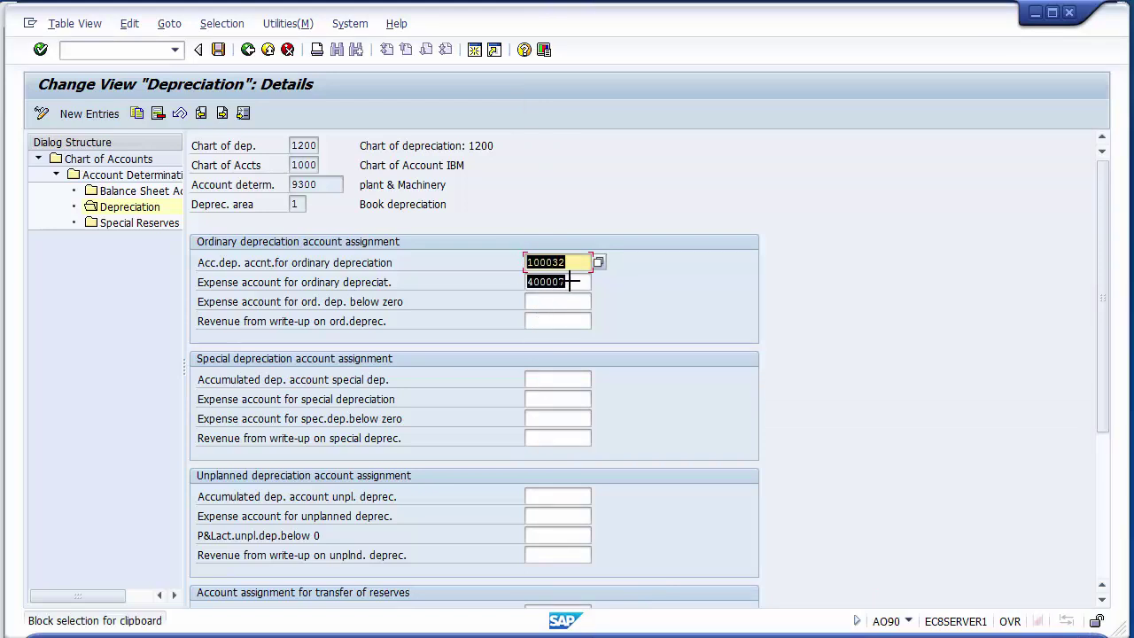
key("ctrl+c")
left_click(534, 380)
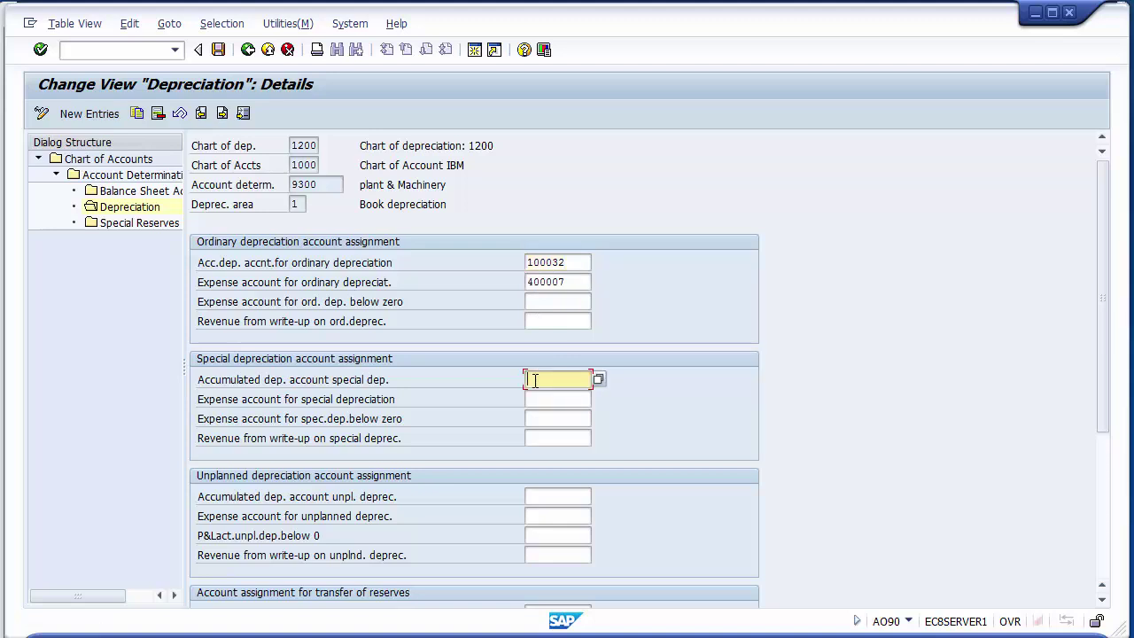
key("ctrl+v")
left_click(539, 496)
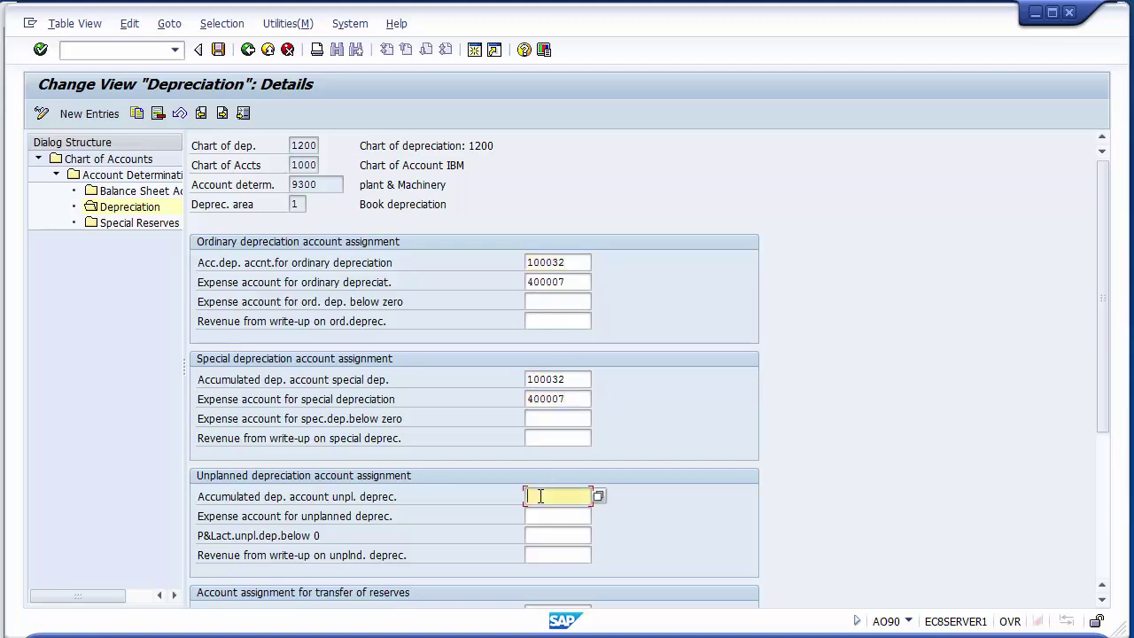
key("ctrl+v")
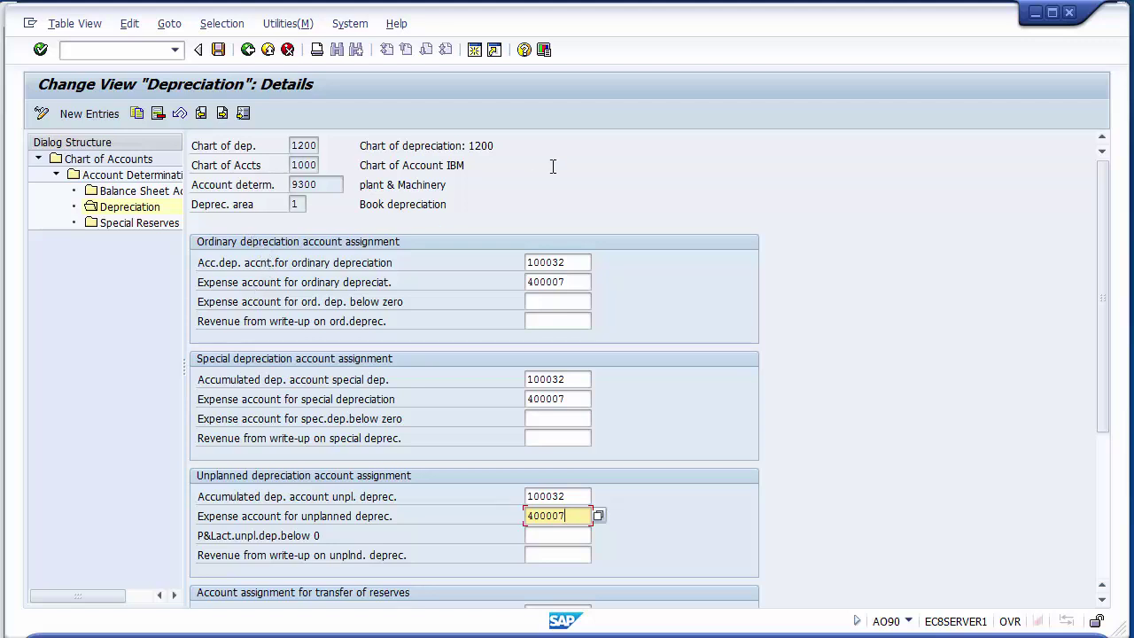
left_click(574, 261)
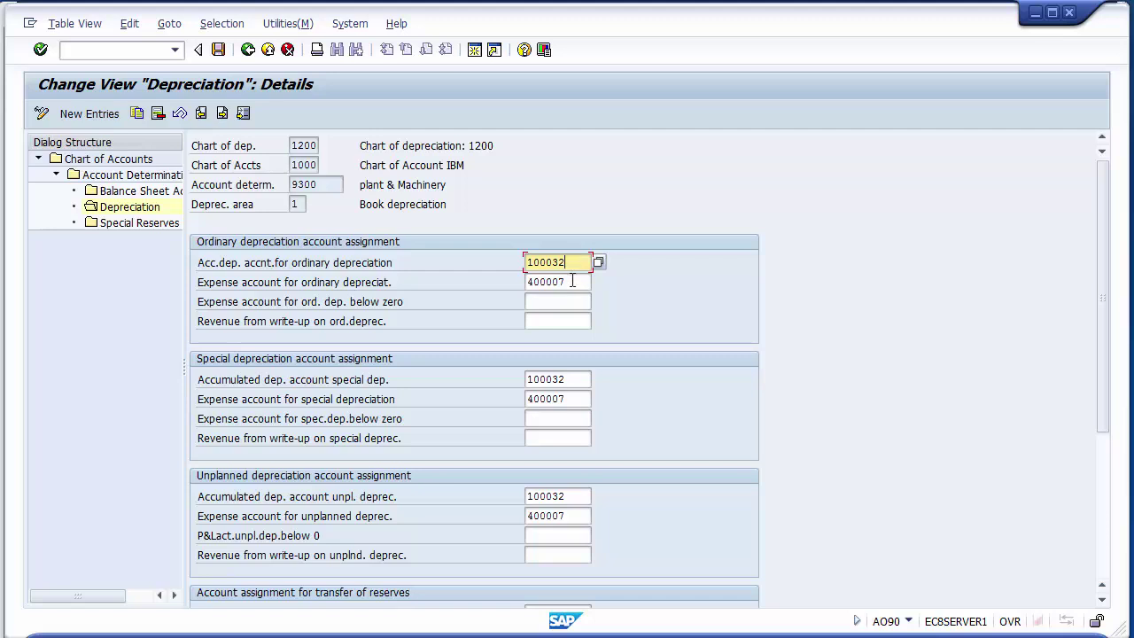
left_click(573, 281)
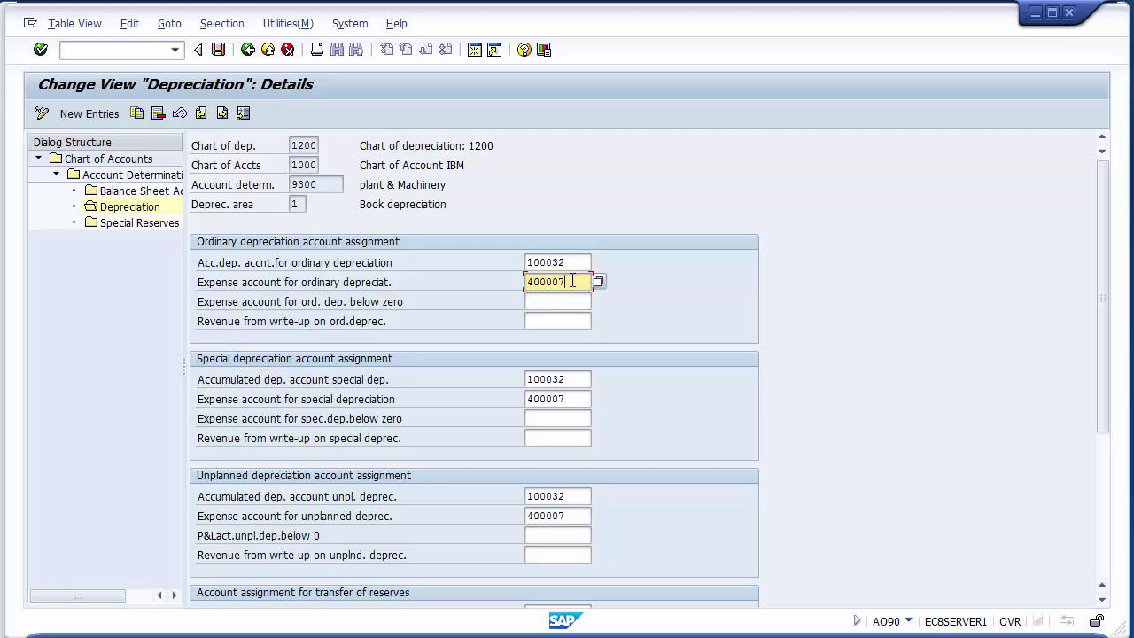
Validate and save plant & Machinery's depreciation account assignments, and return to the account determination overview.
left_click(580, 379)
left_click(581, 395)
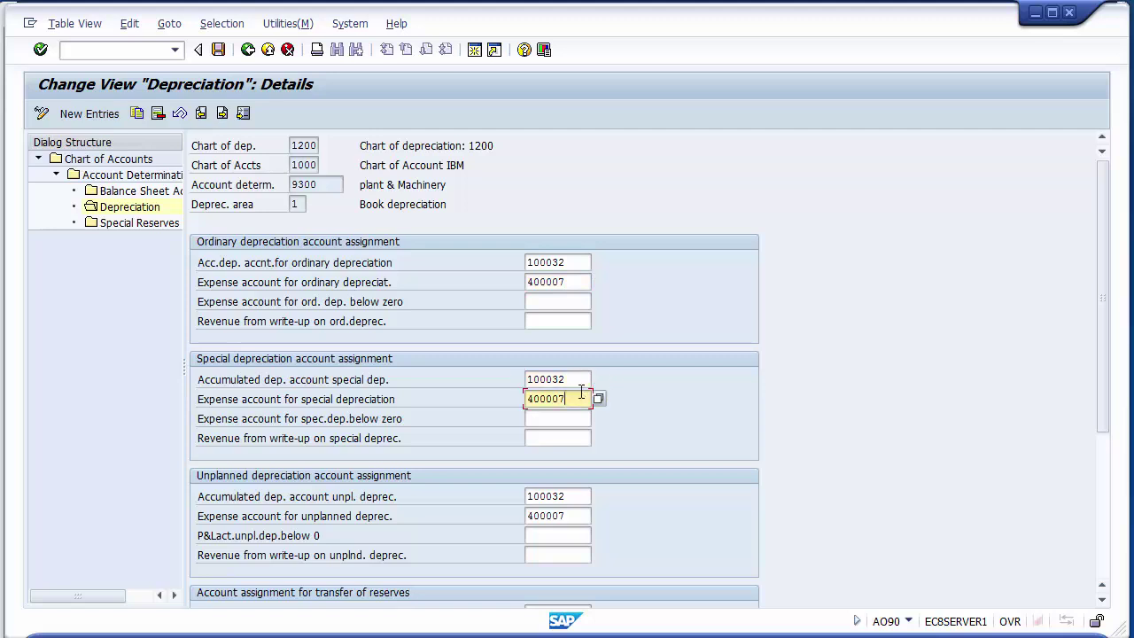
left_click(574, 494)
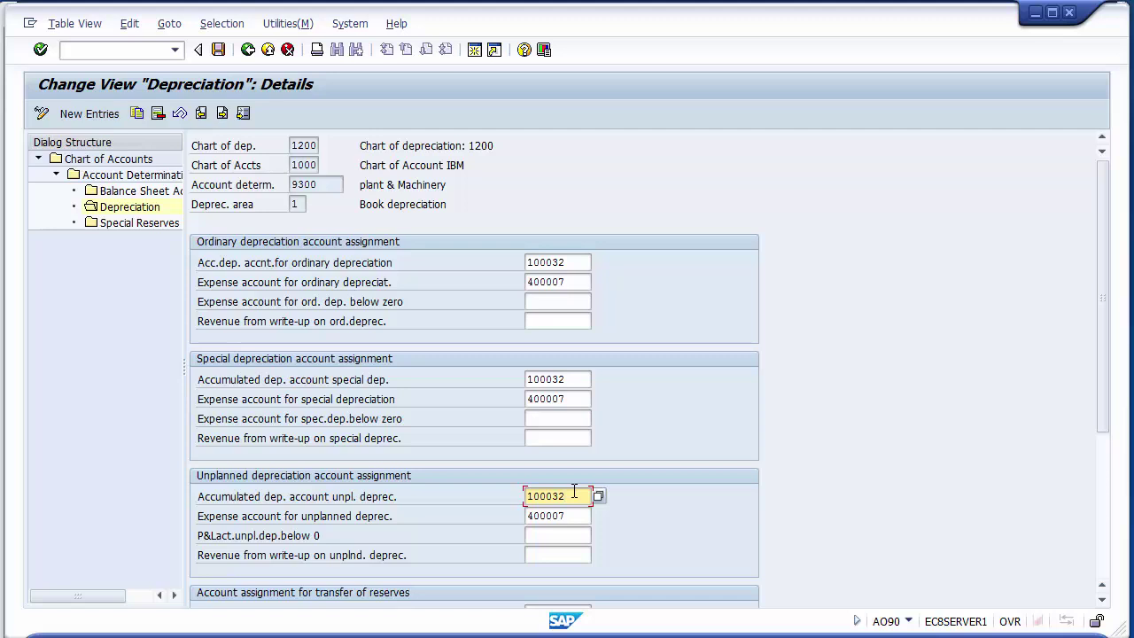
key("Return")
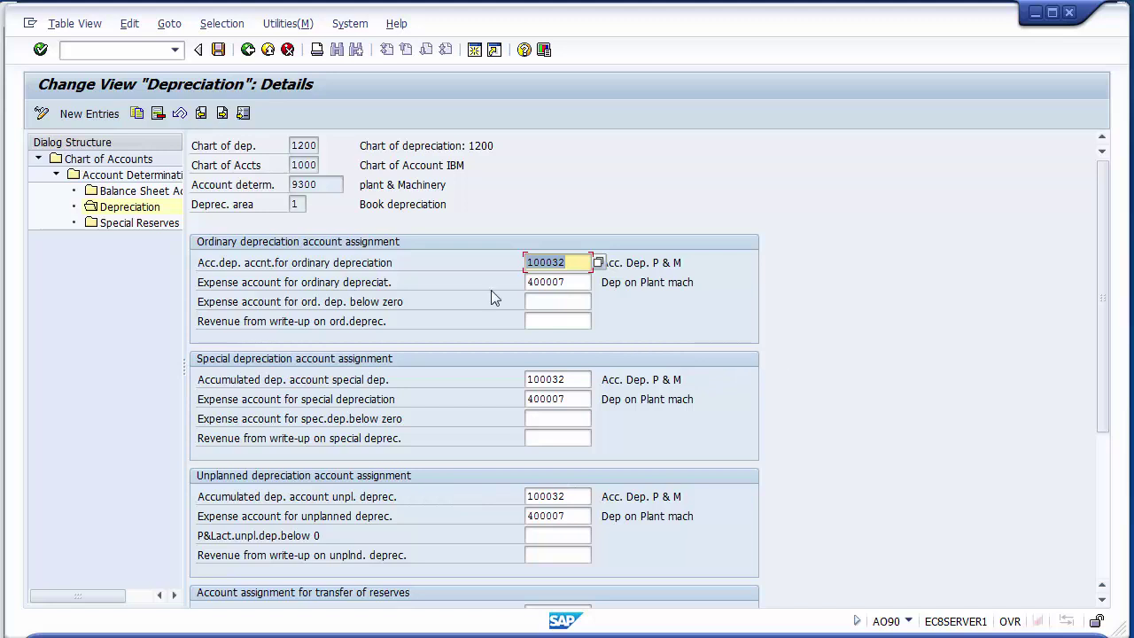
left_click(218, 49)
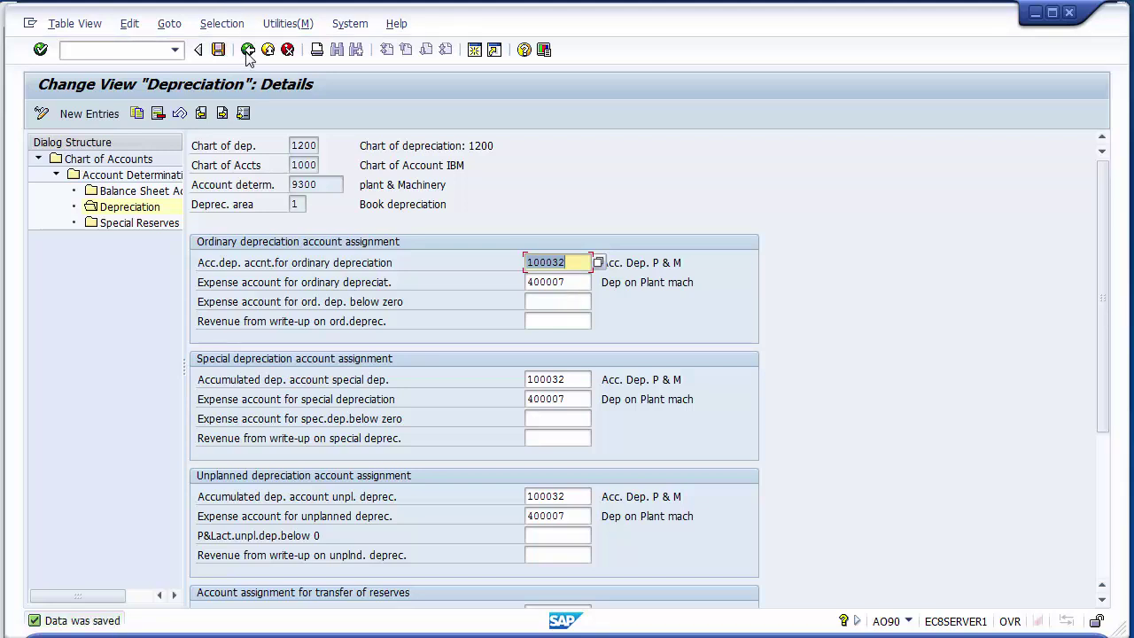
left_click(247, 50)
left_click(247, 50)
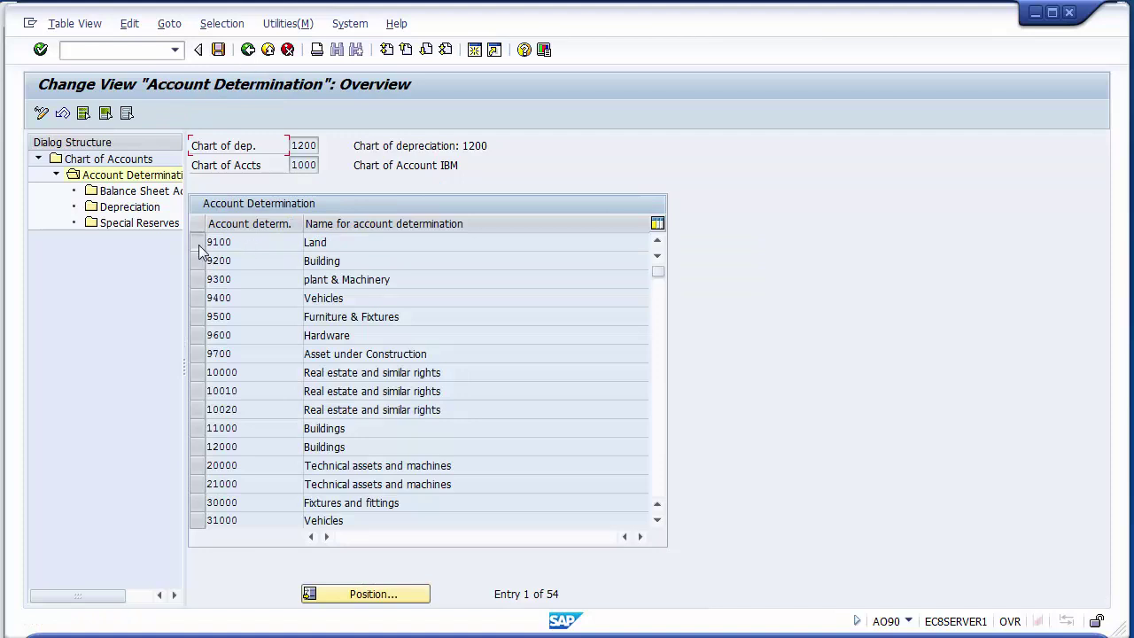
left_click_drag(199, 244, 202, 270)
left_click(198, 280)
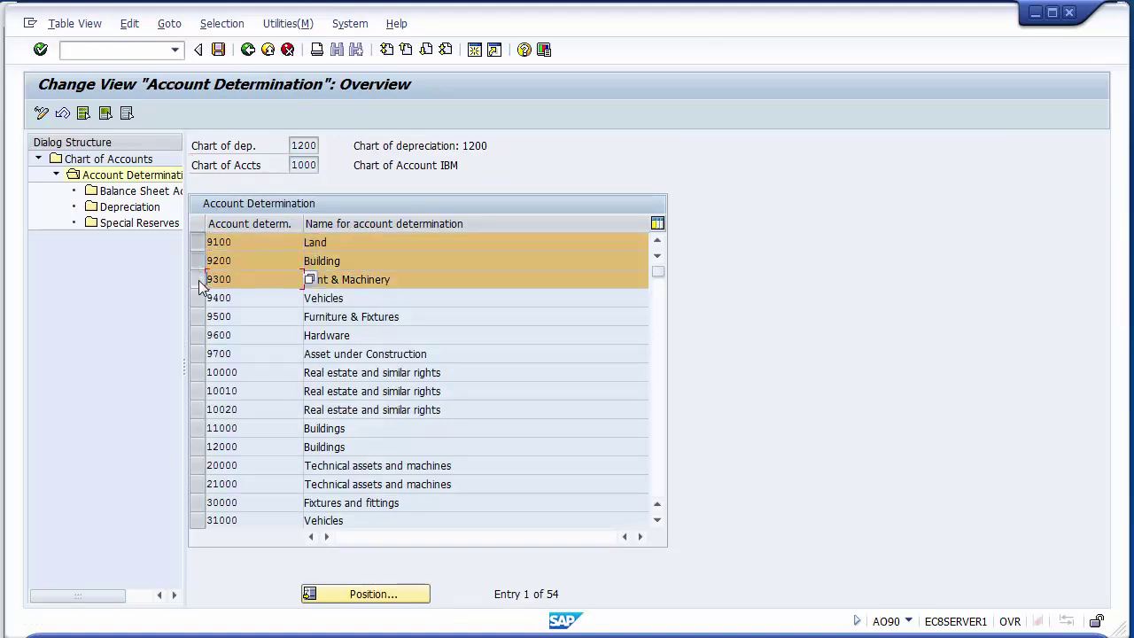
left_click(367, 300)
left_click(413, 316)
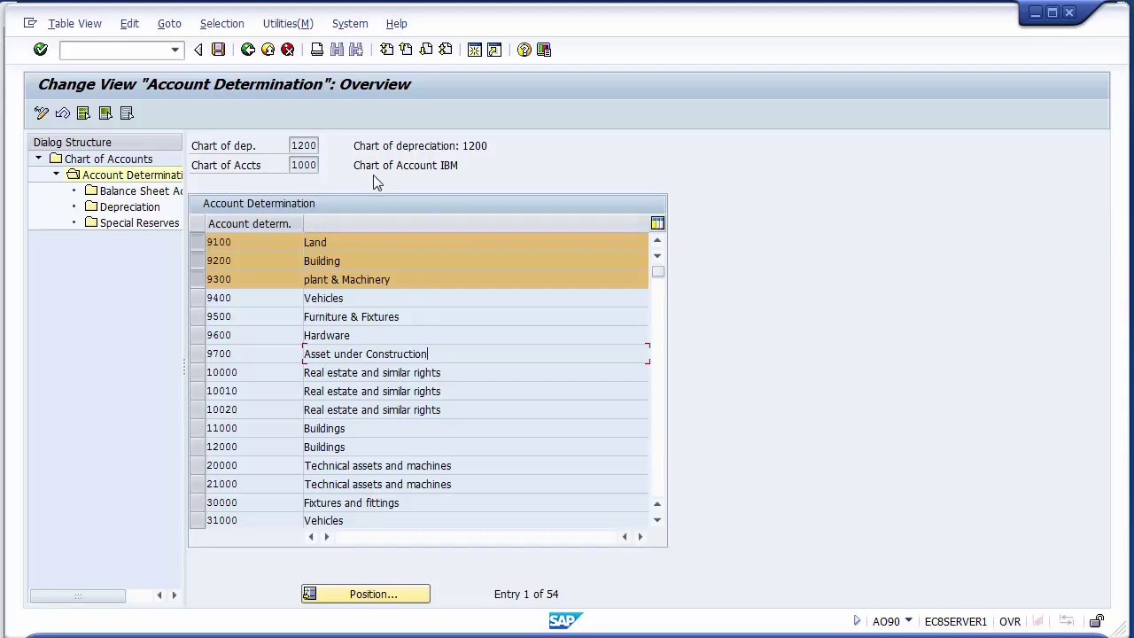
left_click(218, 50)
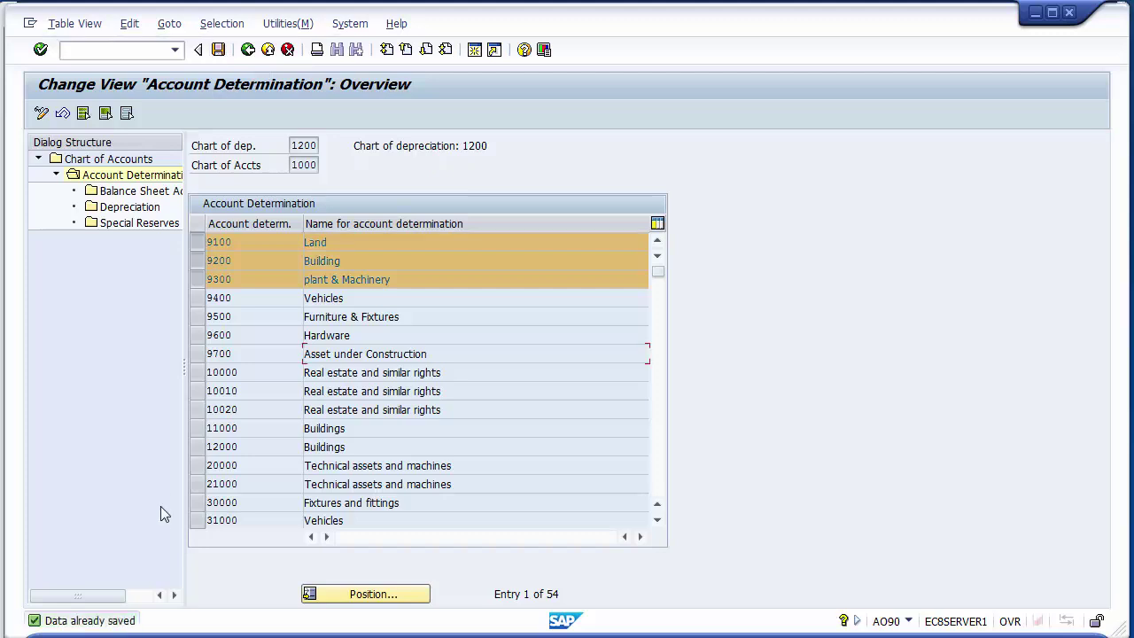
left_click(197, 242)
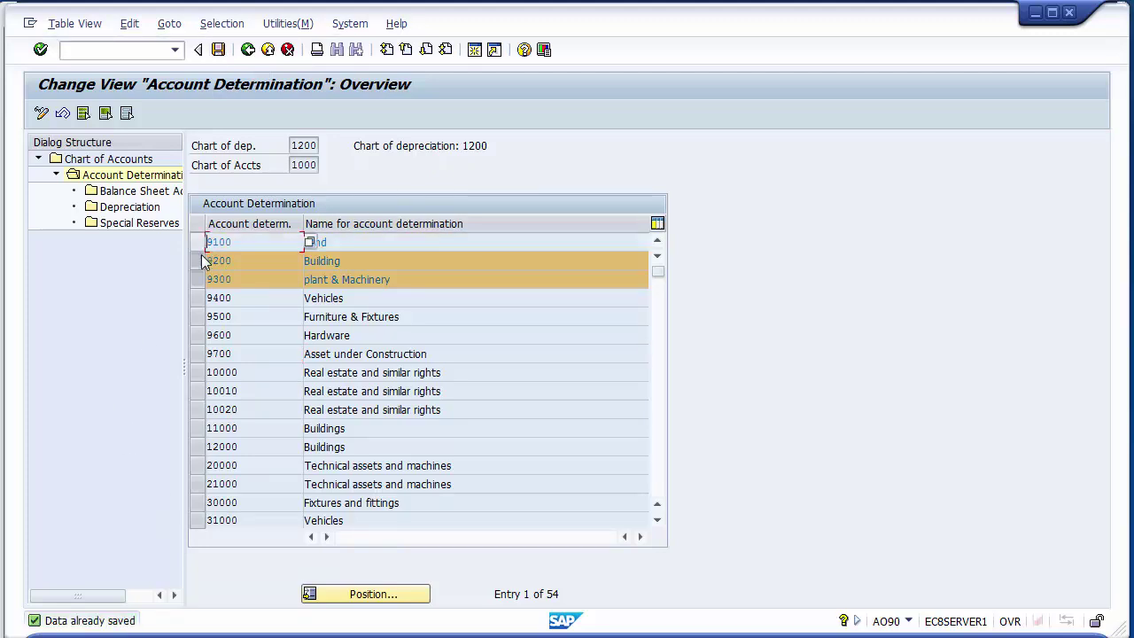
left_click(197, 260)
left_click(198, 279)
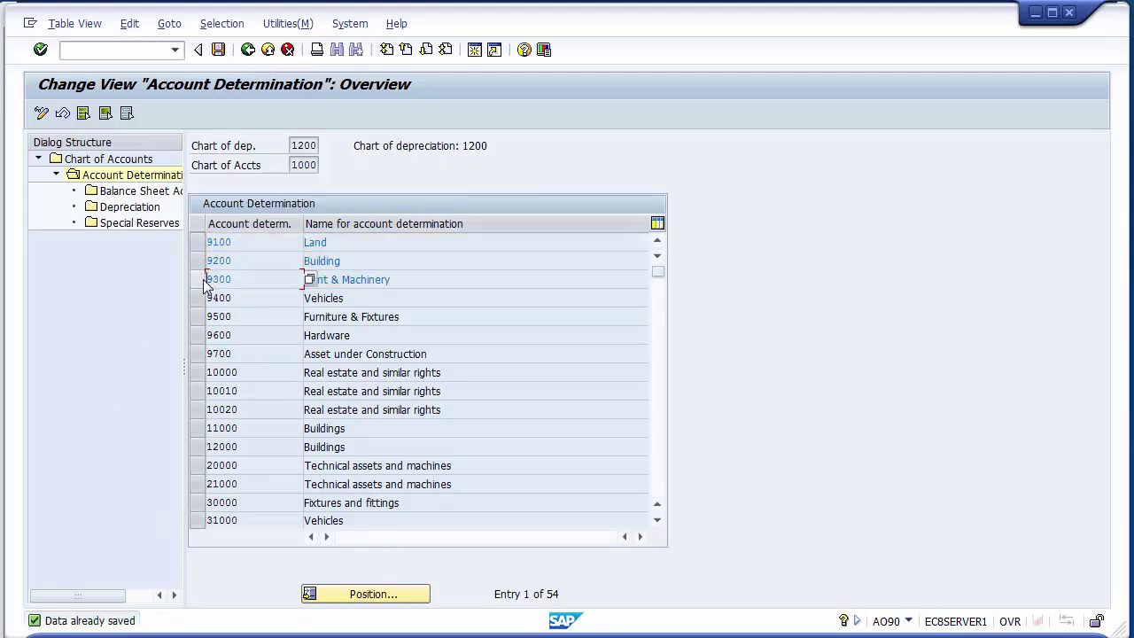
left_click(401, 246)
left_click(430, 278)
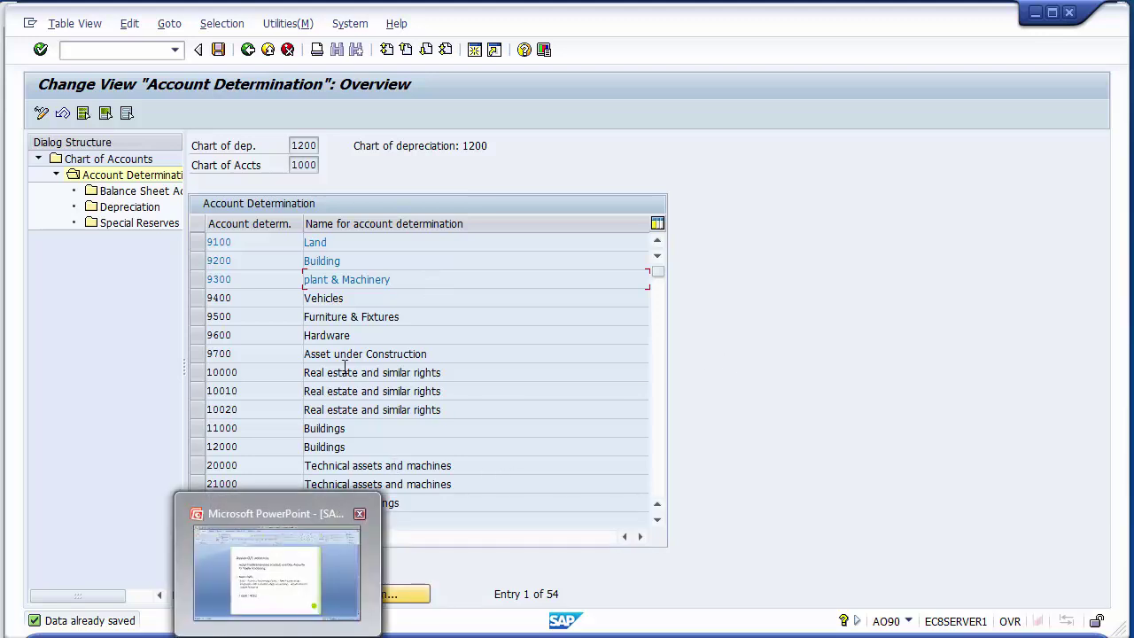
left_click(372, 318)
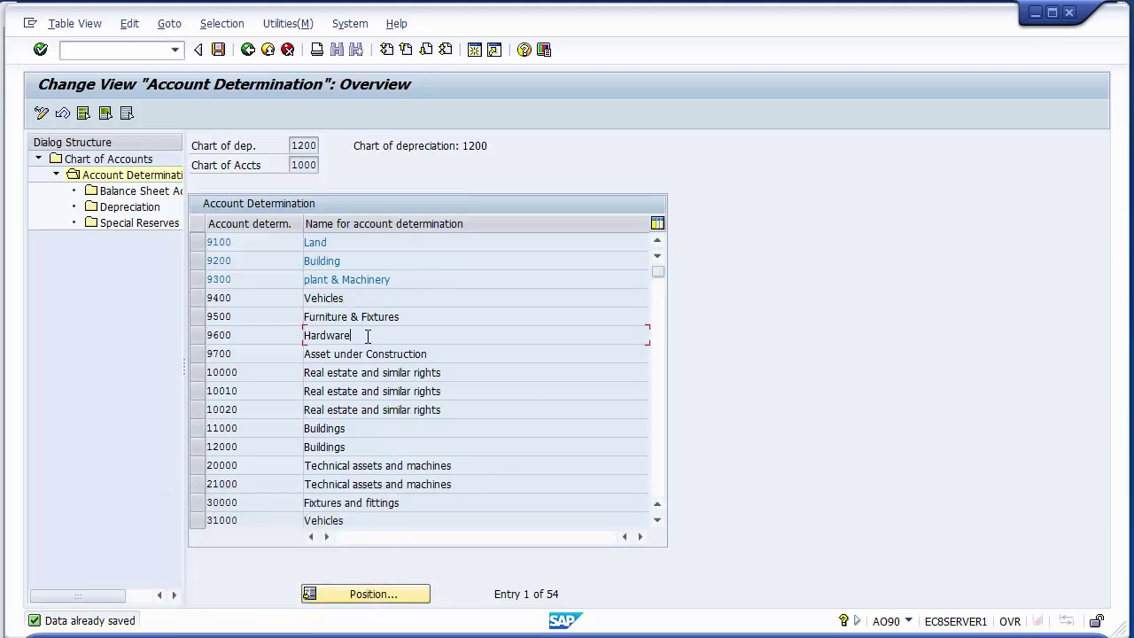
left_click(468, 355)
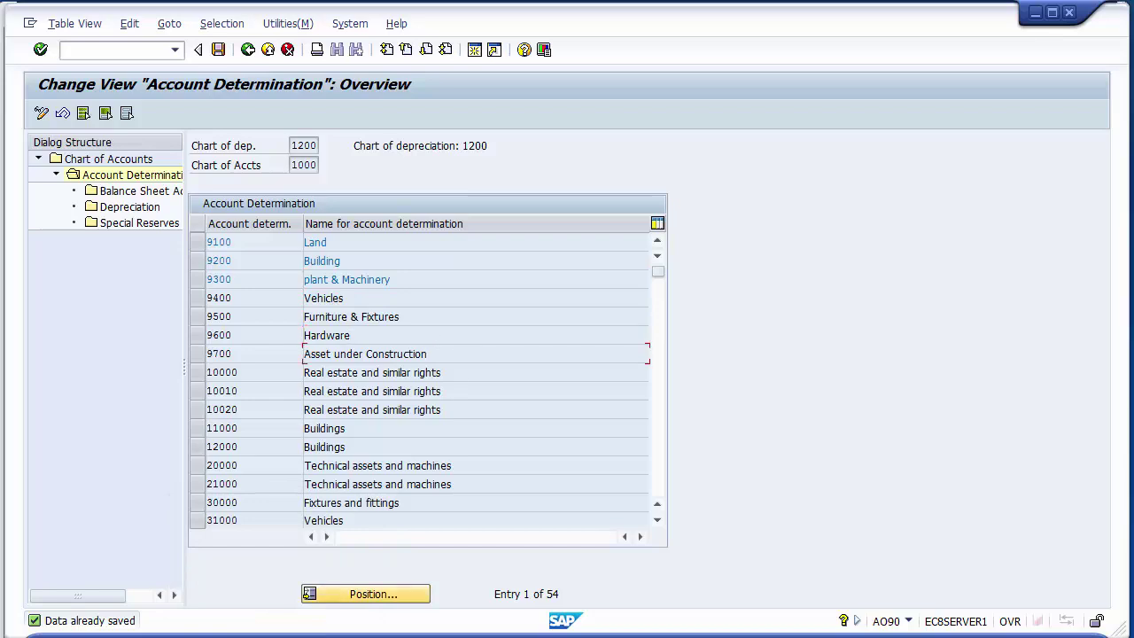
Switch to the PowerPoint presentation and advance to the Define Depreciation Area slide.
key("alt+Tab")
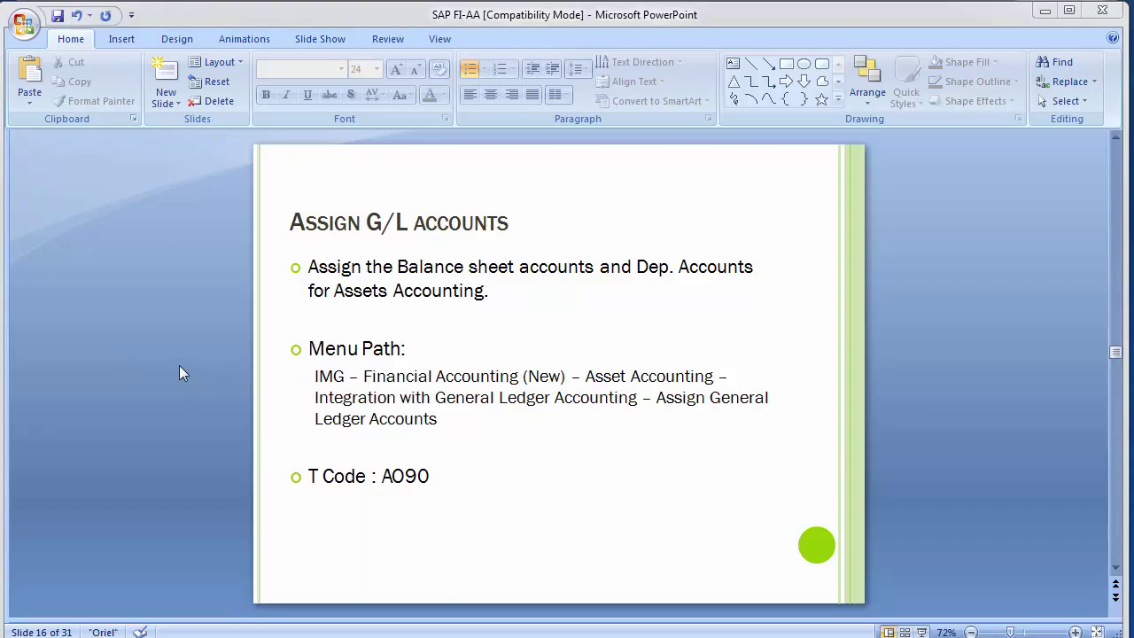
scroll(179, 365, "down", 1)
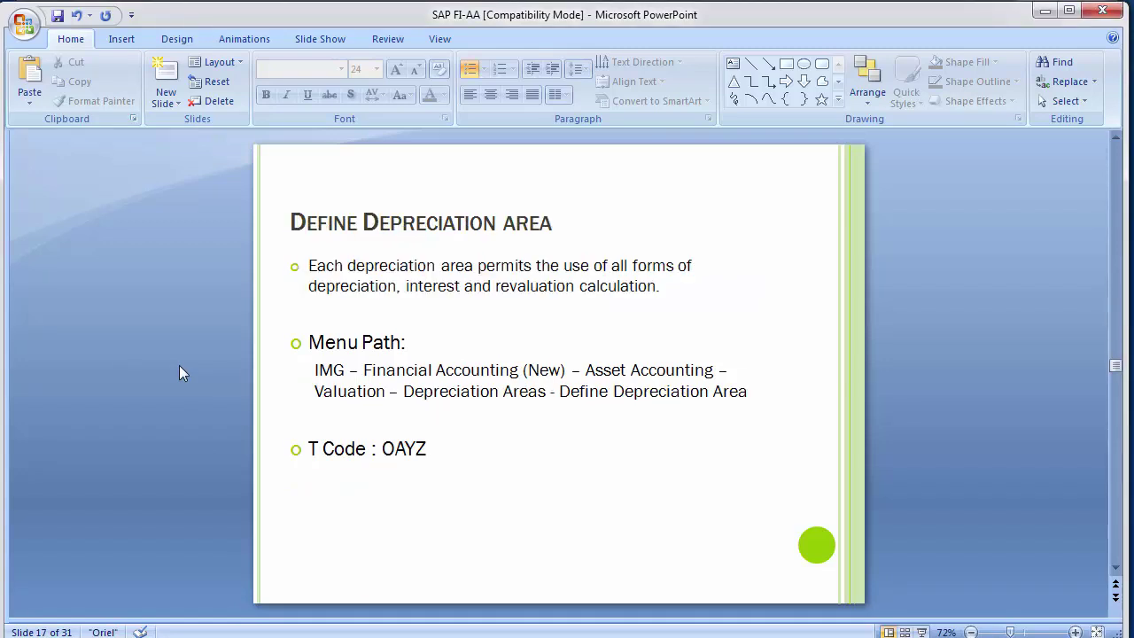
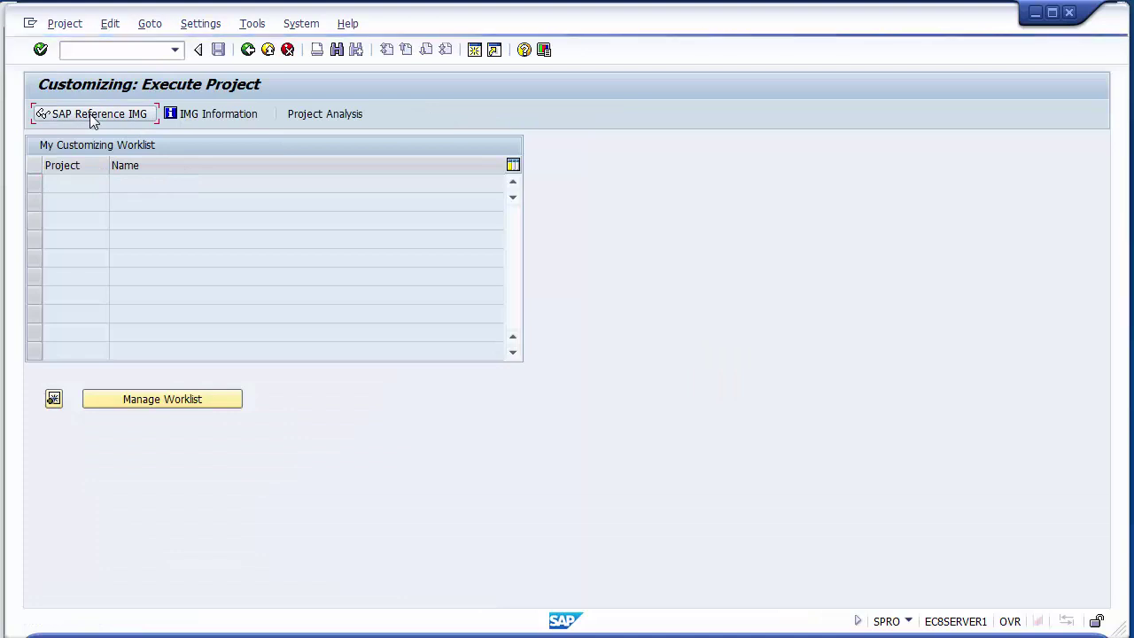
In SAP, open the Reference IMG and expand Financial Accounting (New), Asset Accounting and Valuation.
left_click(94, 117)
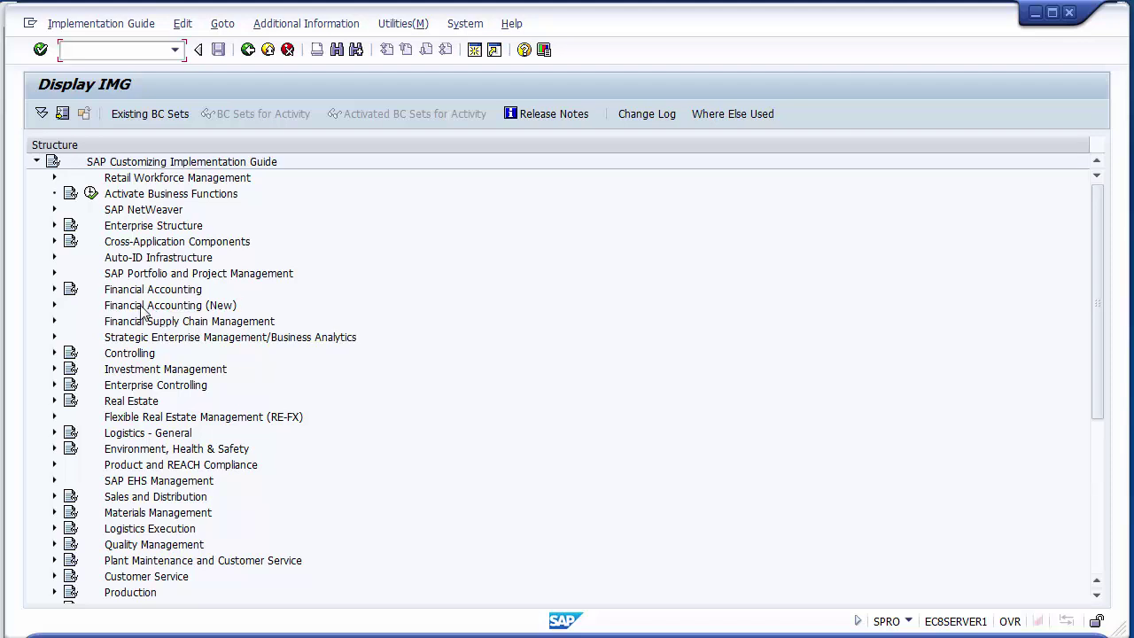
left_click(54, 306)
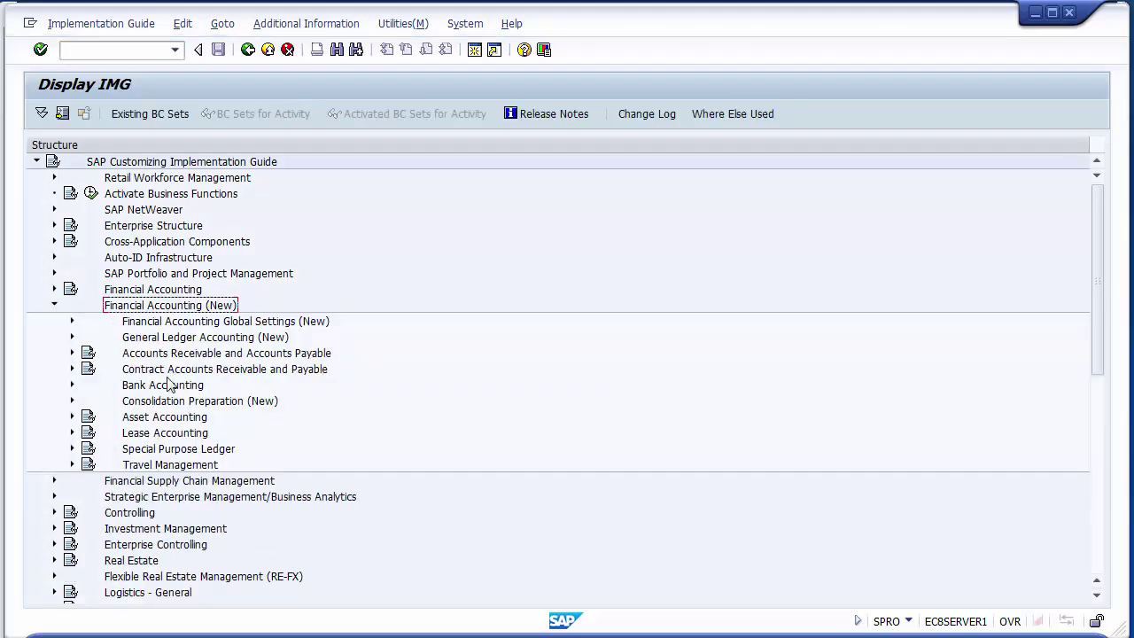
left_click(147, 417)
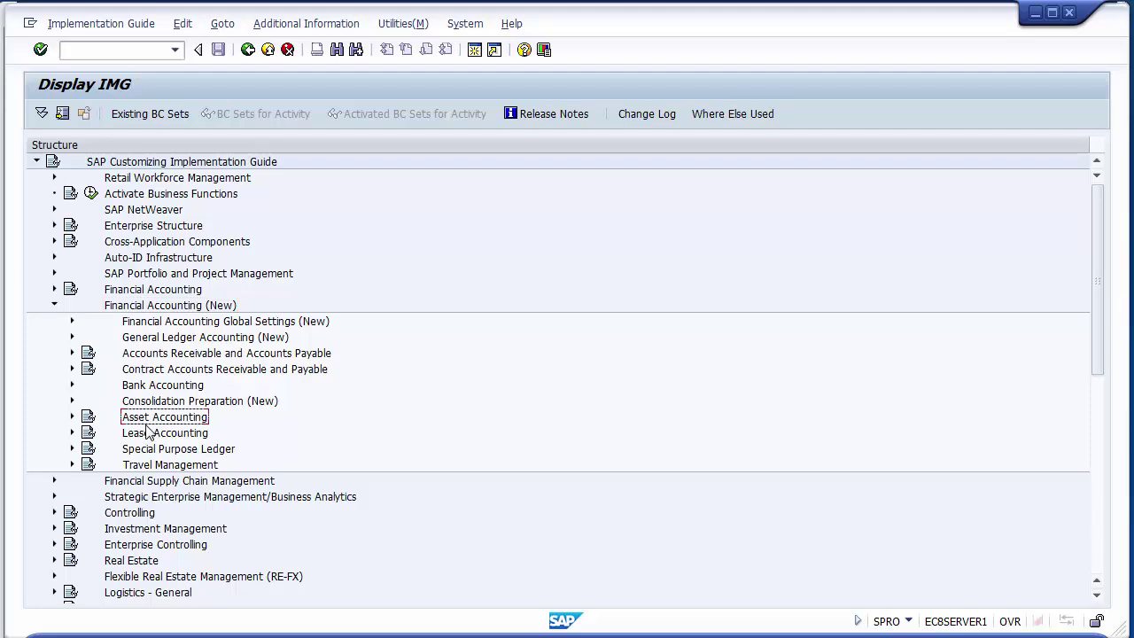
left_click(72, 417)
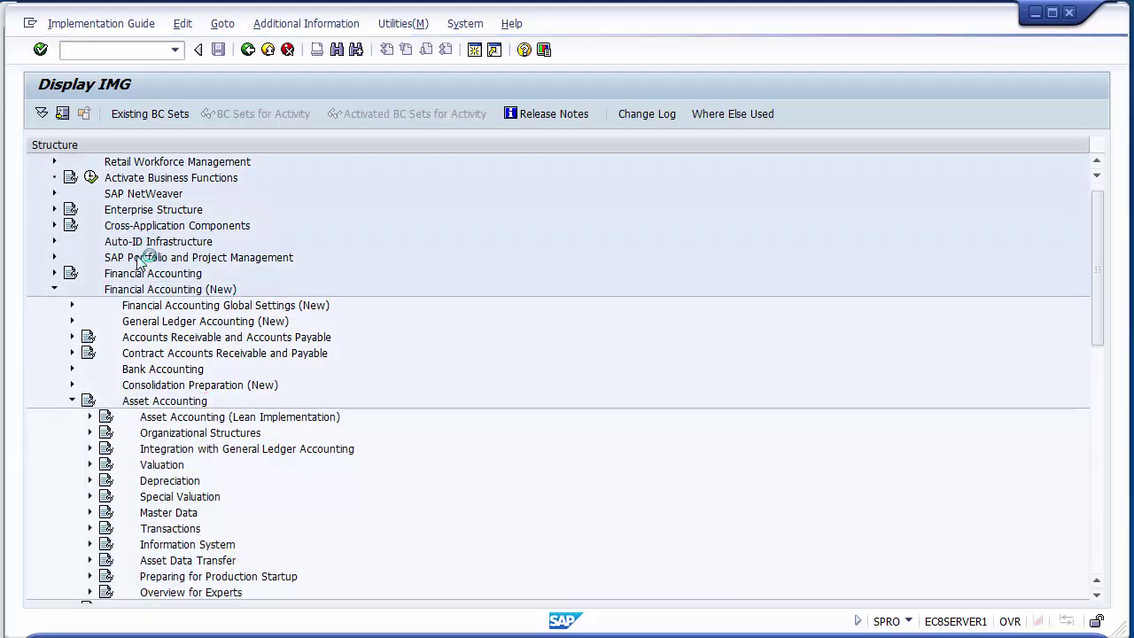
left_click(158, 464)
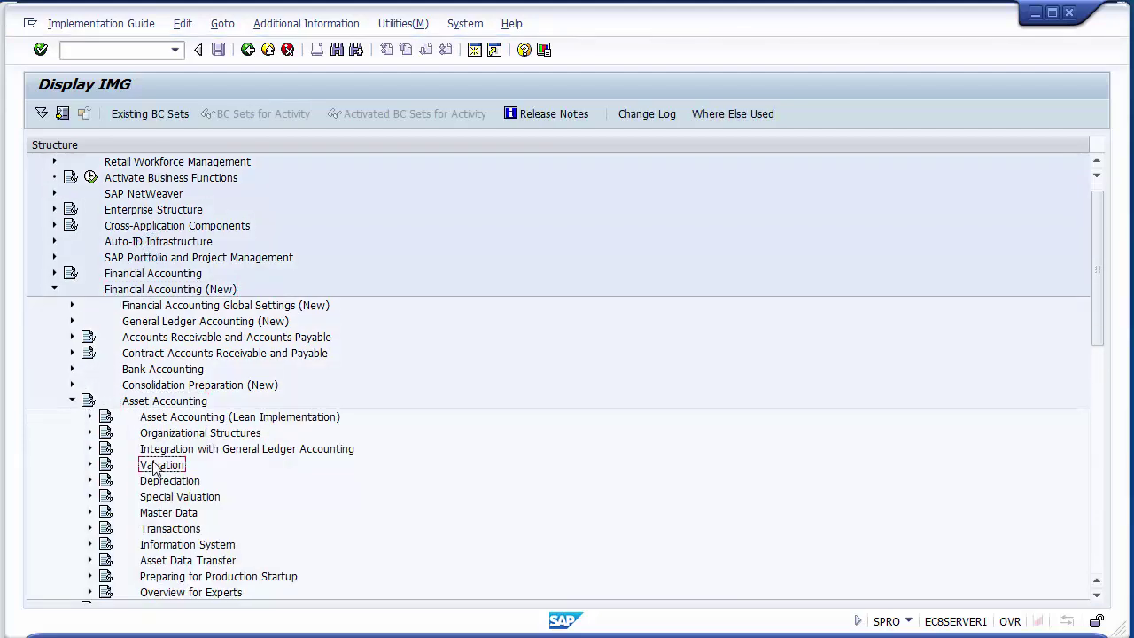
left_click(89, 464)
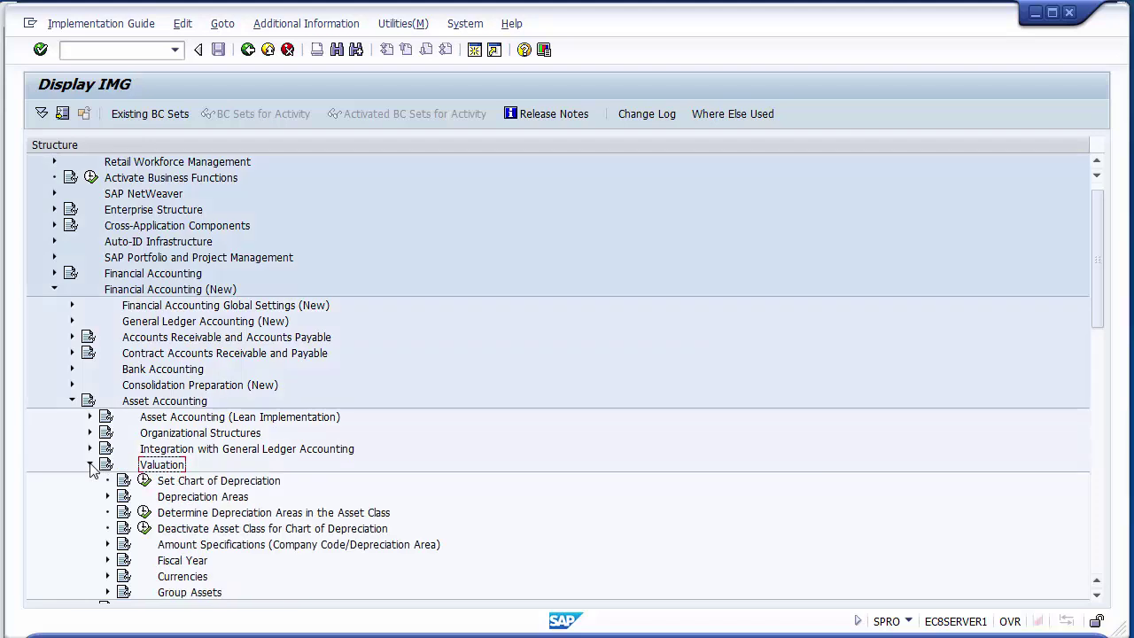
Expand Depreciation Areas under Valuation and open the Define Depreciation Areas activity for chart of depreciation 1200.
left_click(195, 498)
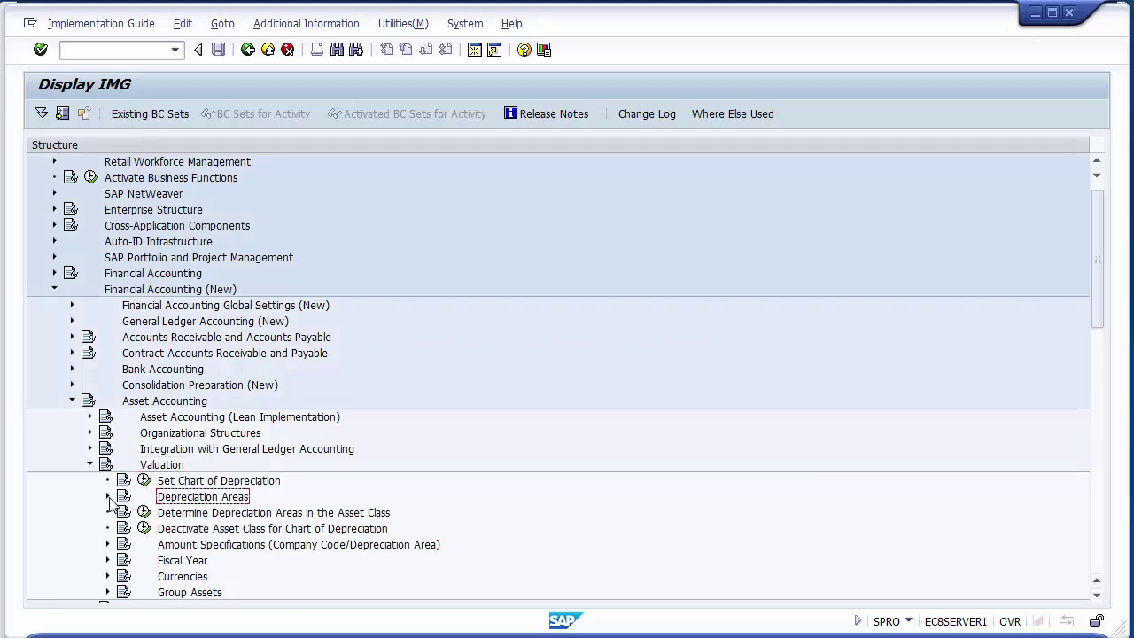
left_click(108, 496)
left_click(226, 514)
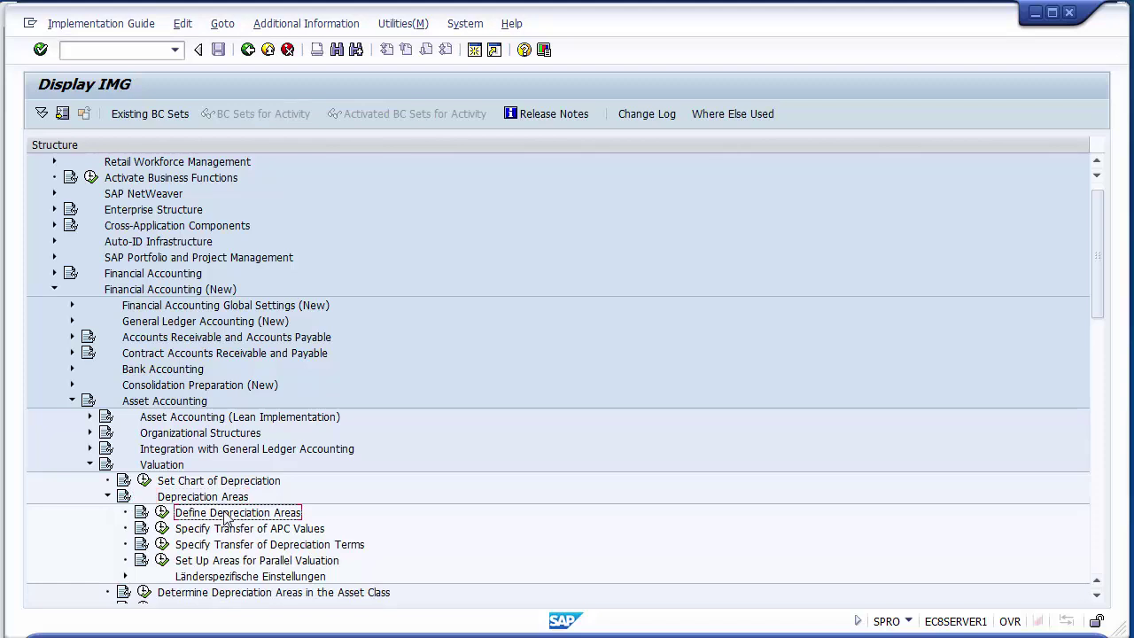
left_click(162, 513)
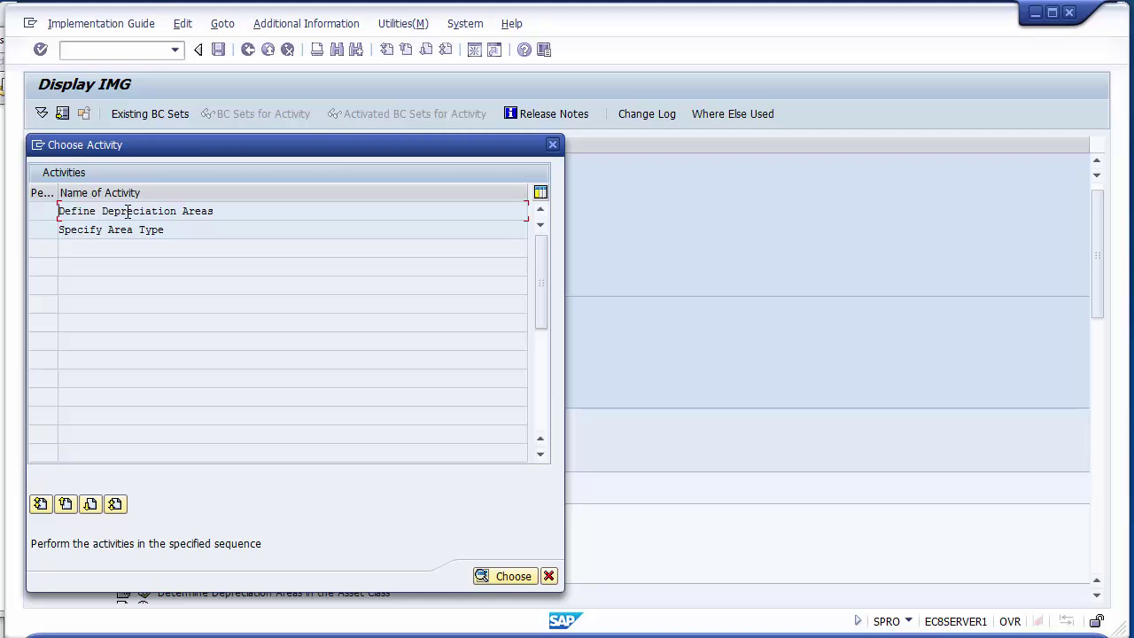
double_click(127, 211)
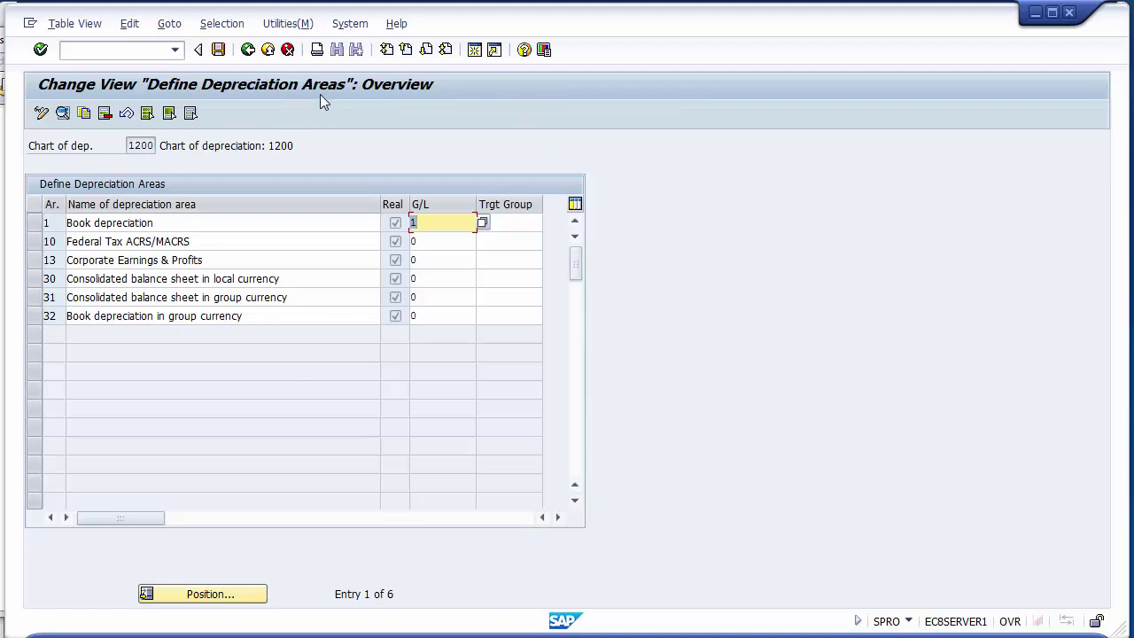
left_click(55, 224)
left_click(57, 298)
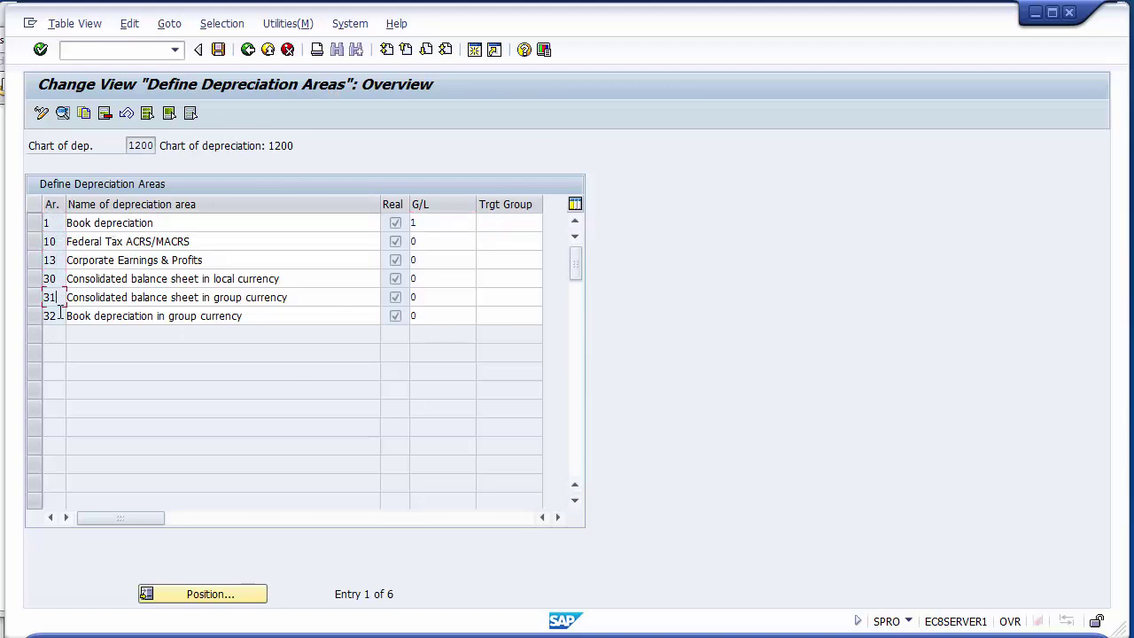
left_click(248, 50)
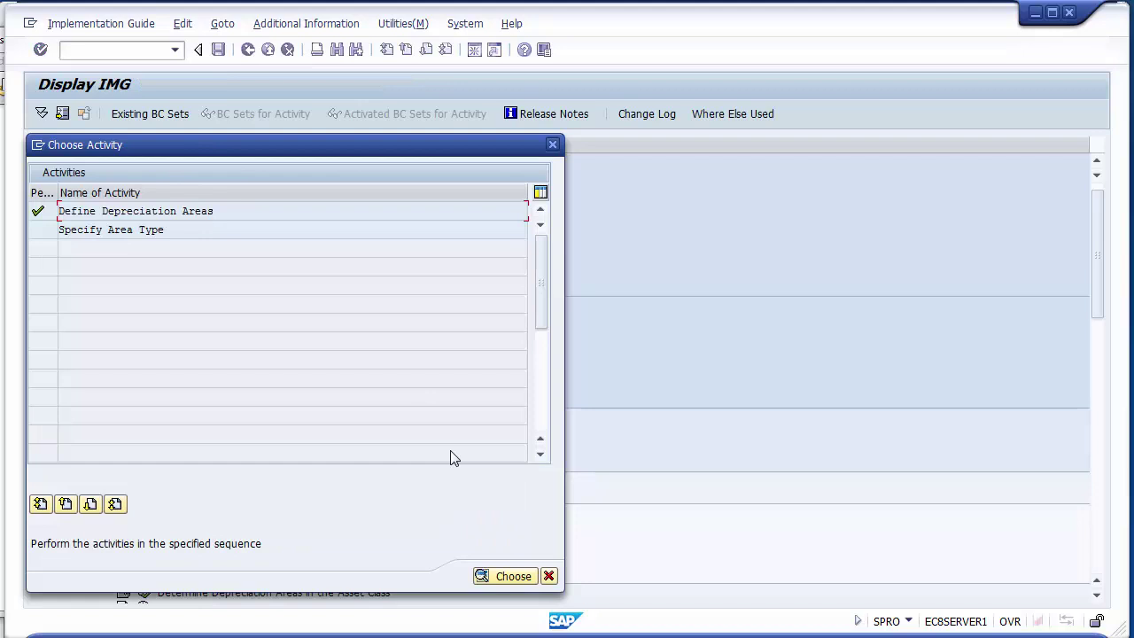
double_click(116, 211)
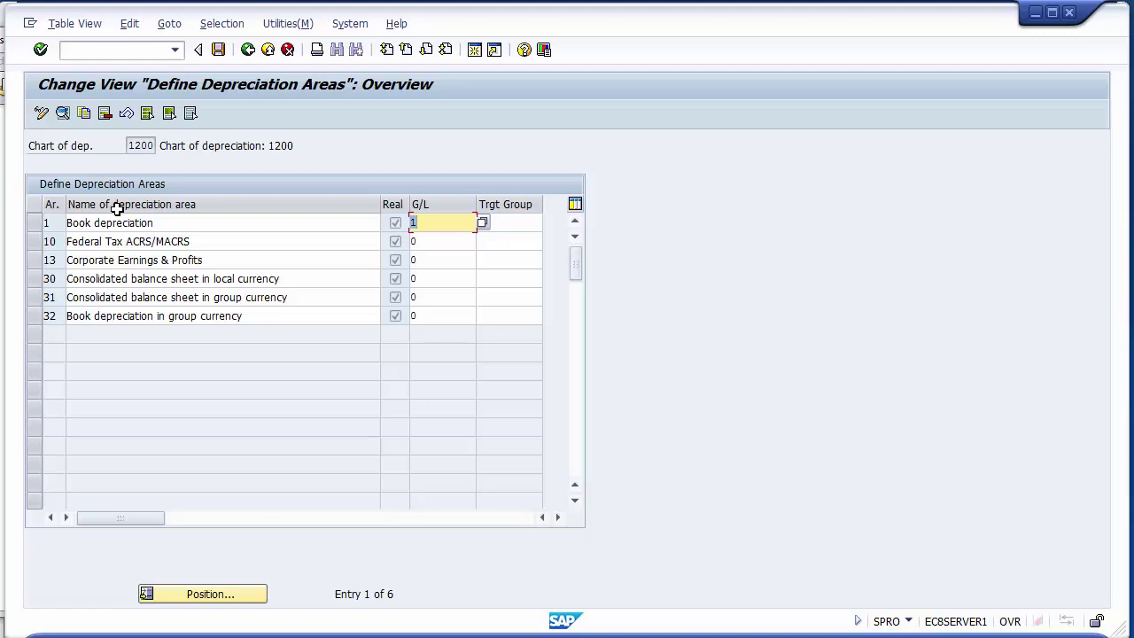
Select the rows of all six depreciation areas: 1, 10, 13, 30, 31 and 32.
left_click(34, 222)
left_click(33, 241)
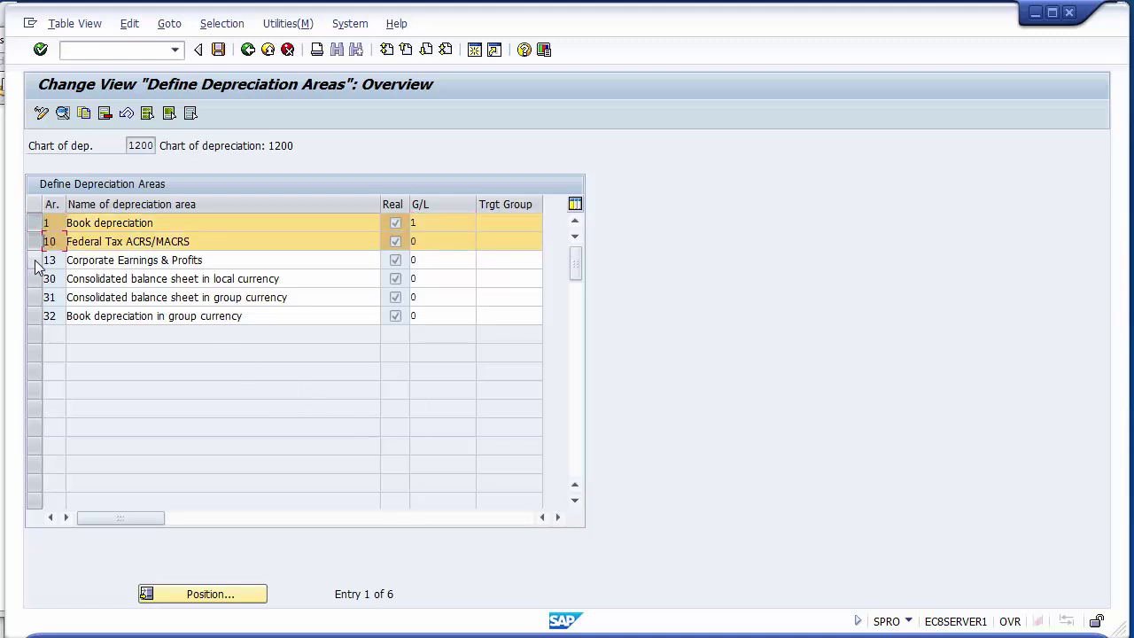
left_click(35, 263)
left_click(38, 278)
left_click(38, 297)
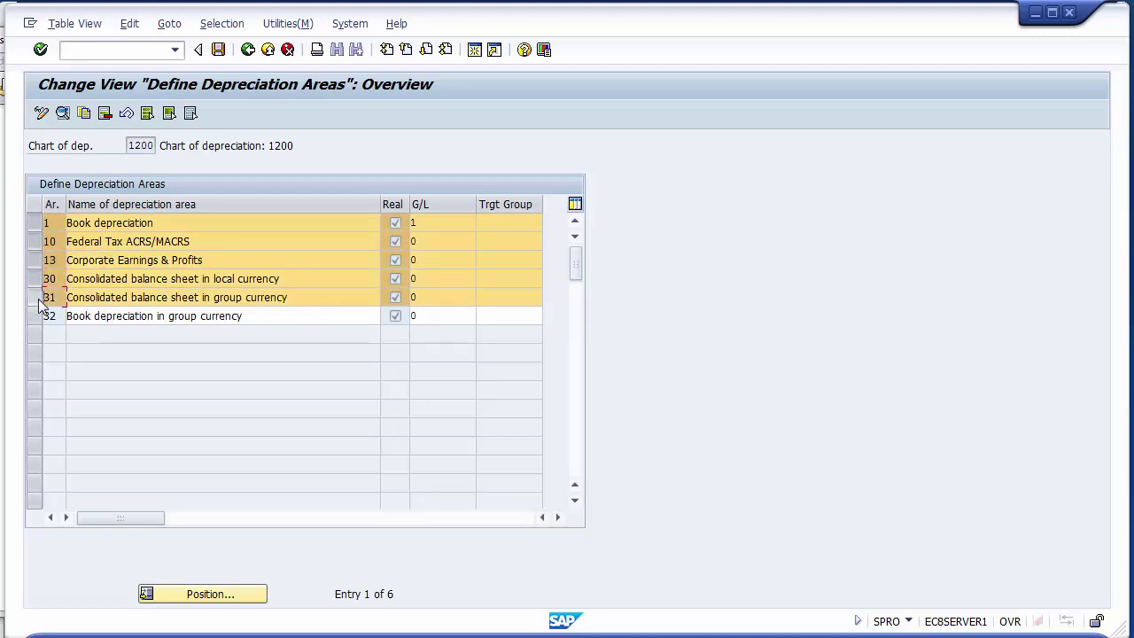
left_click(38, 317)
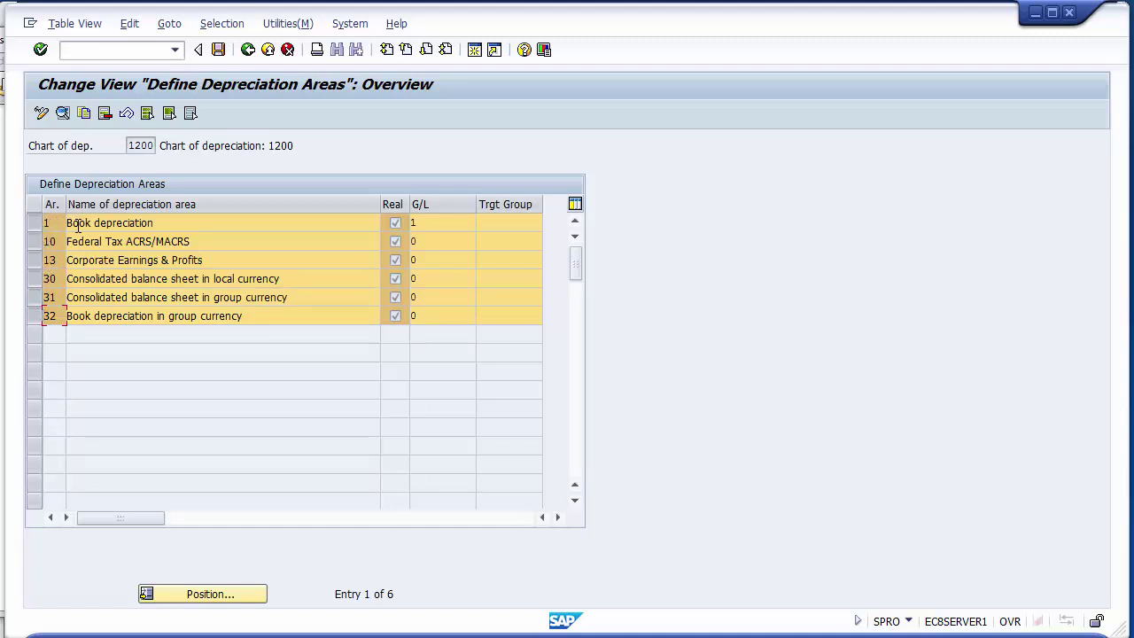
Clear the row selection of all six depreciation areas: 1, 10, 13, 30, 31 and 32.
left_click(37, 225)
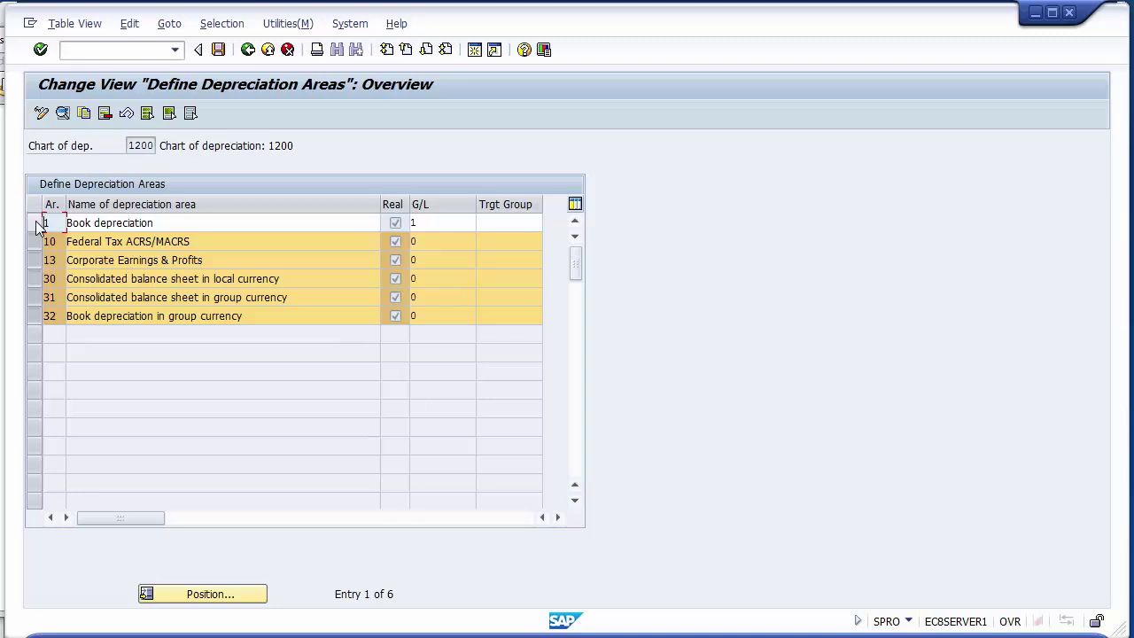
left_click(103, 241)
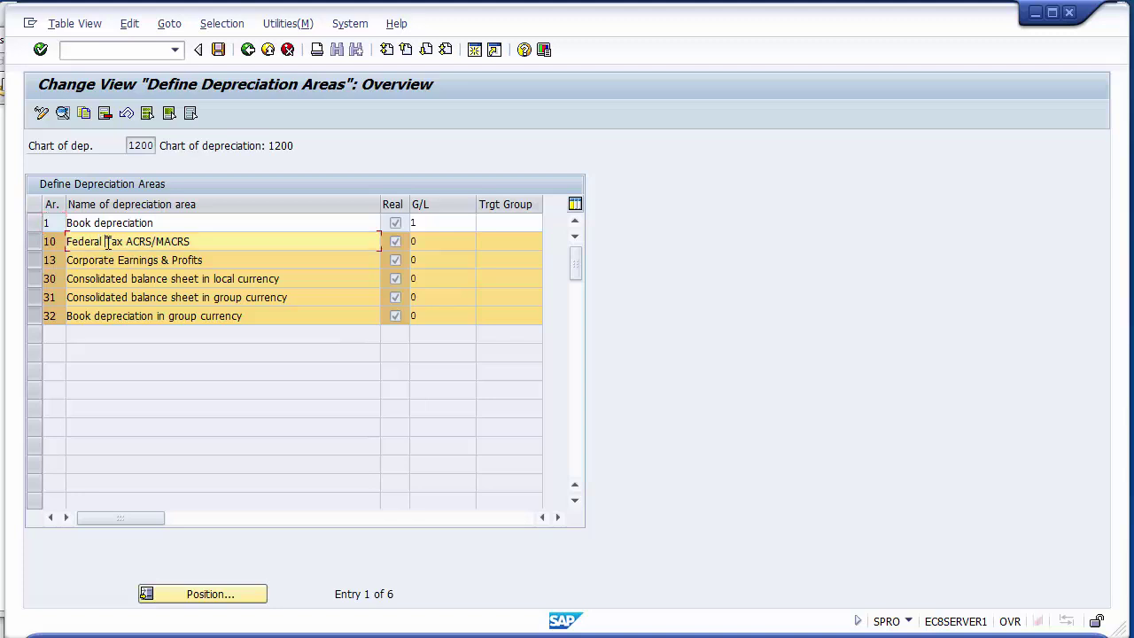
left_click(36, 244)
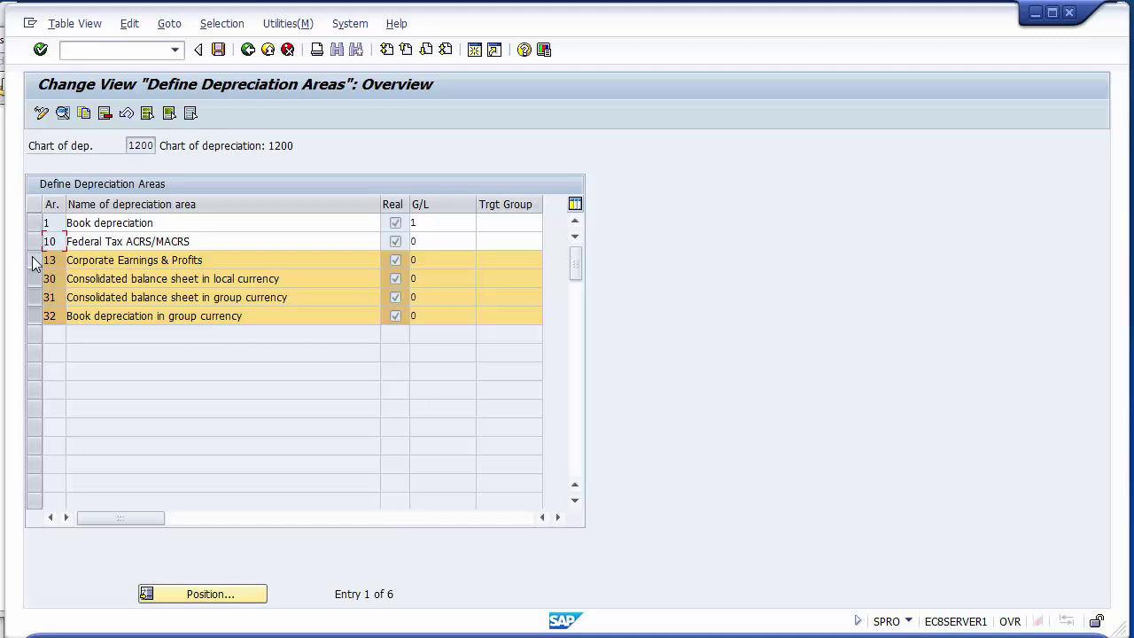
left_click(34, 244)
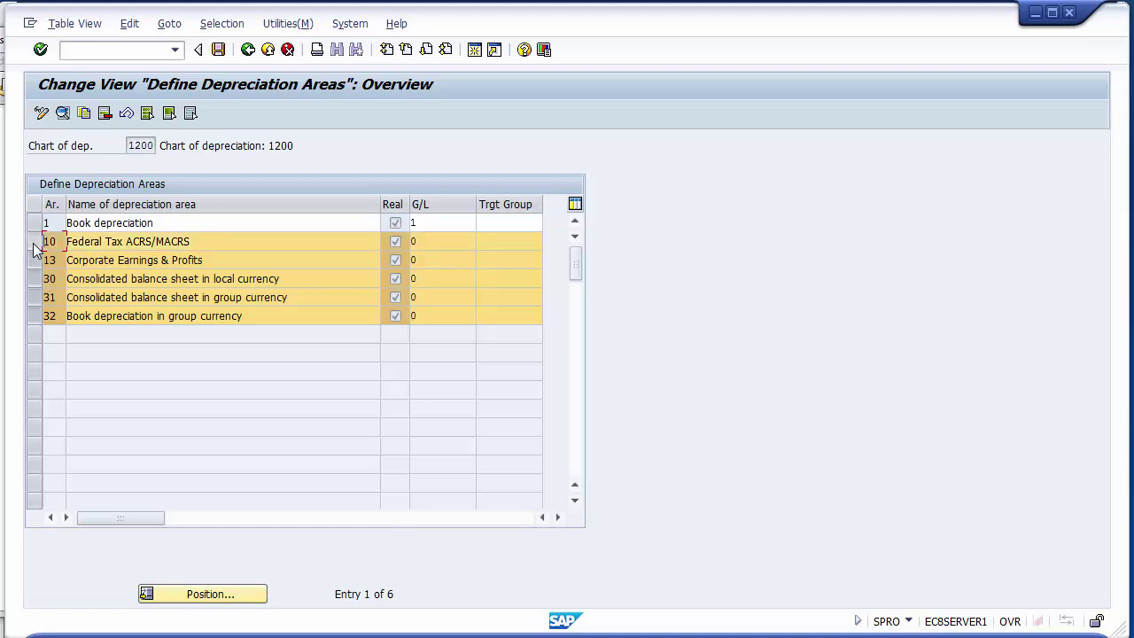
left_click(35, 244)
left_click(35, 260)
left_click(36, 279)
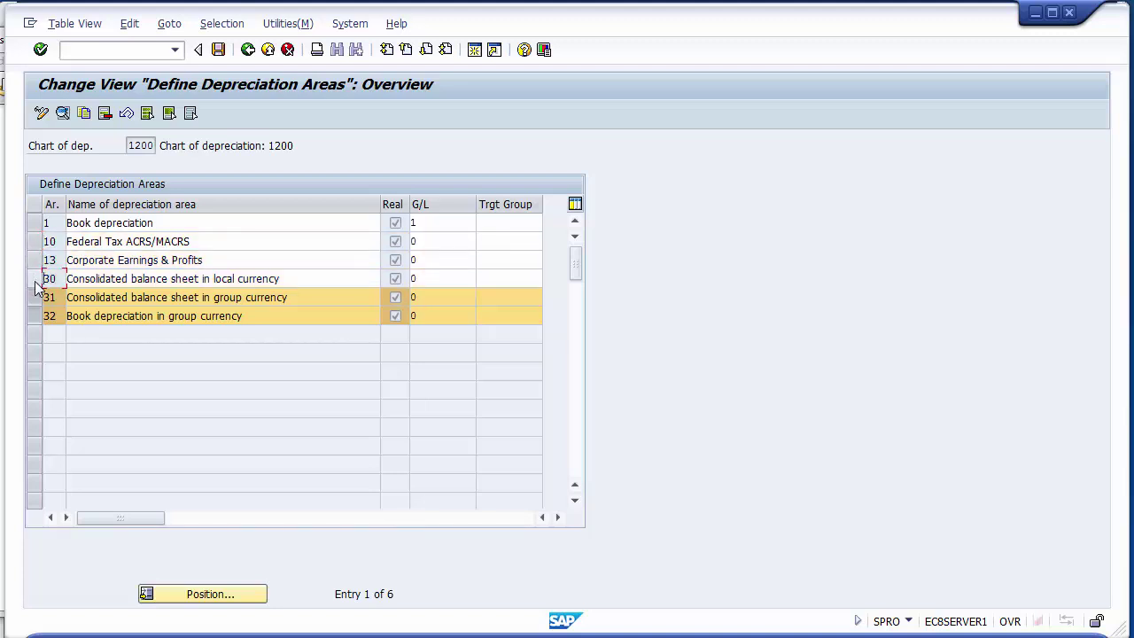
left_click(35, 297)
left_click(34, 316)
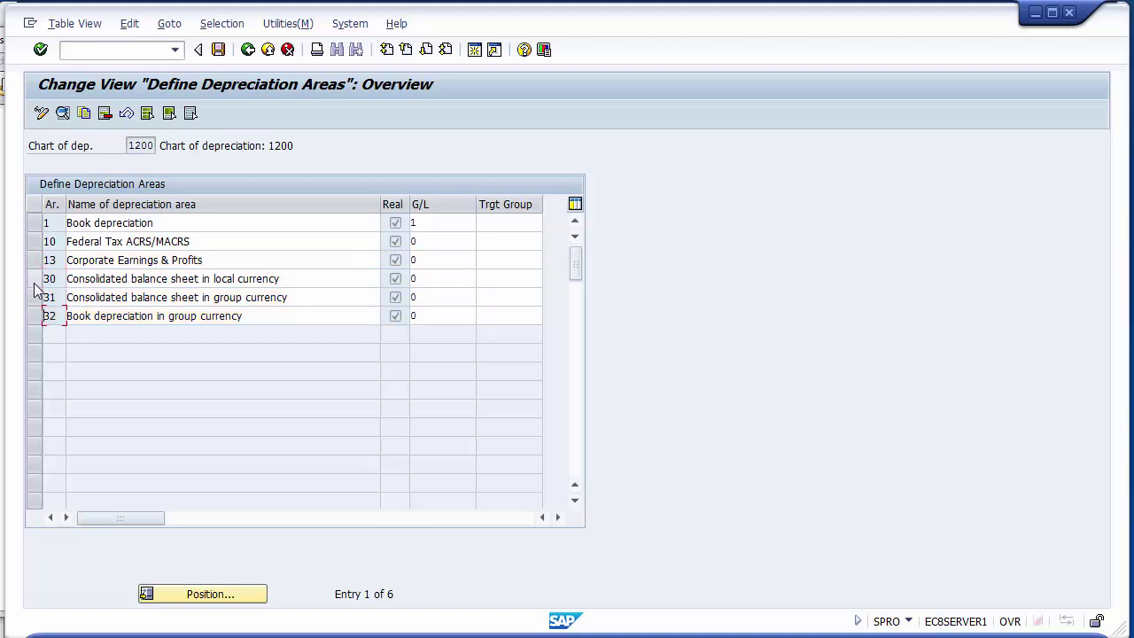
Examine the names of depreciation areas 13, 30, 31 and 32, comparing the local and group currency areas.
left_click(233, 259)
left_click(279, 279)
left_click(287, 296)
left_click(270, 317)
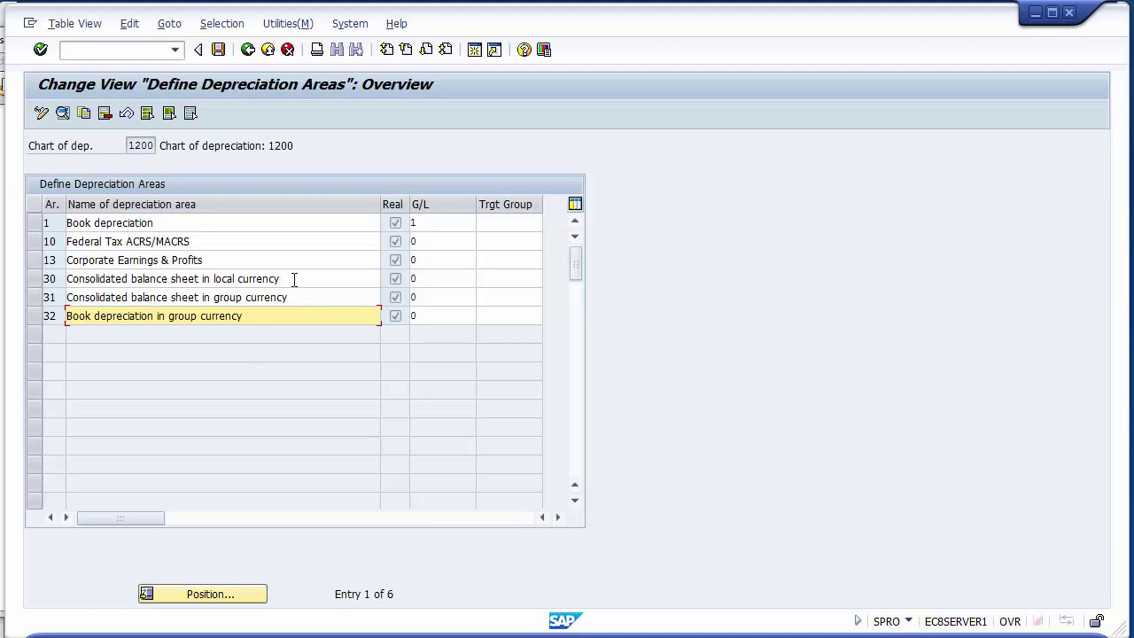
left_click_drag(294, 278, 151, 285)
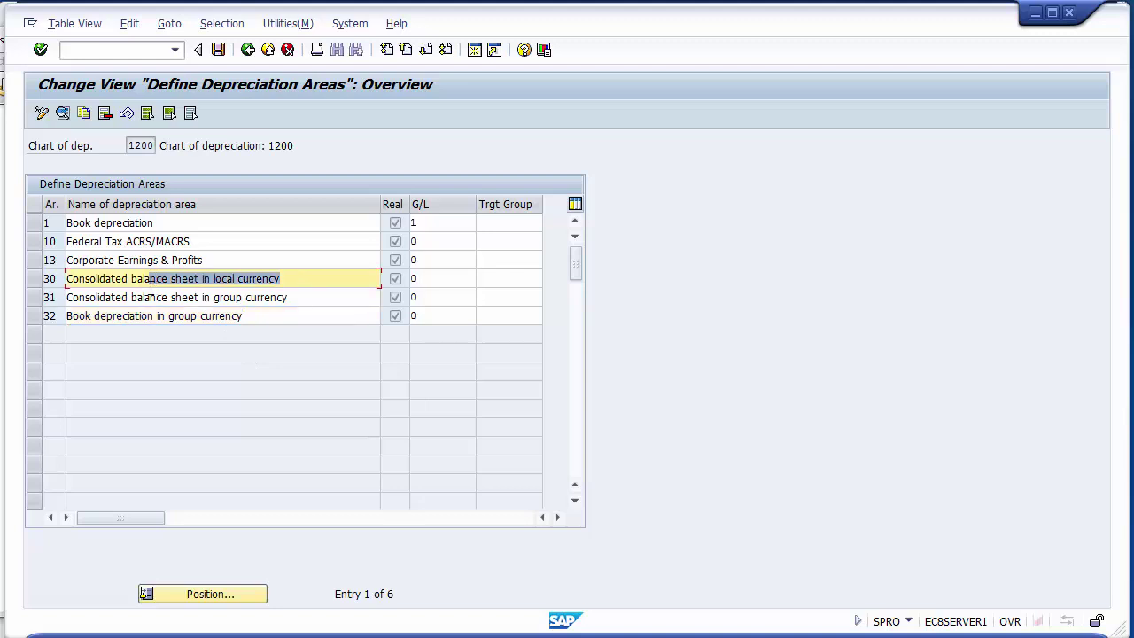
left_click(293, 282)
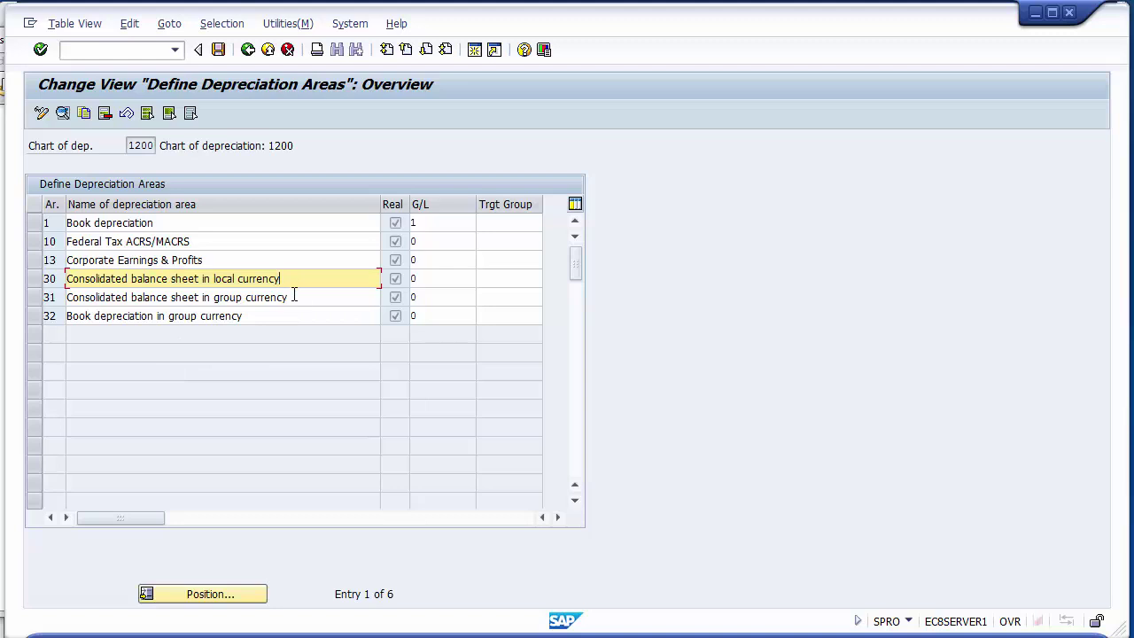
left_click(294, 297)
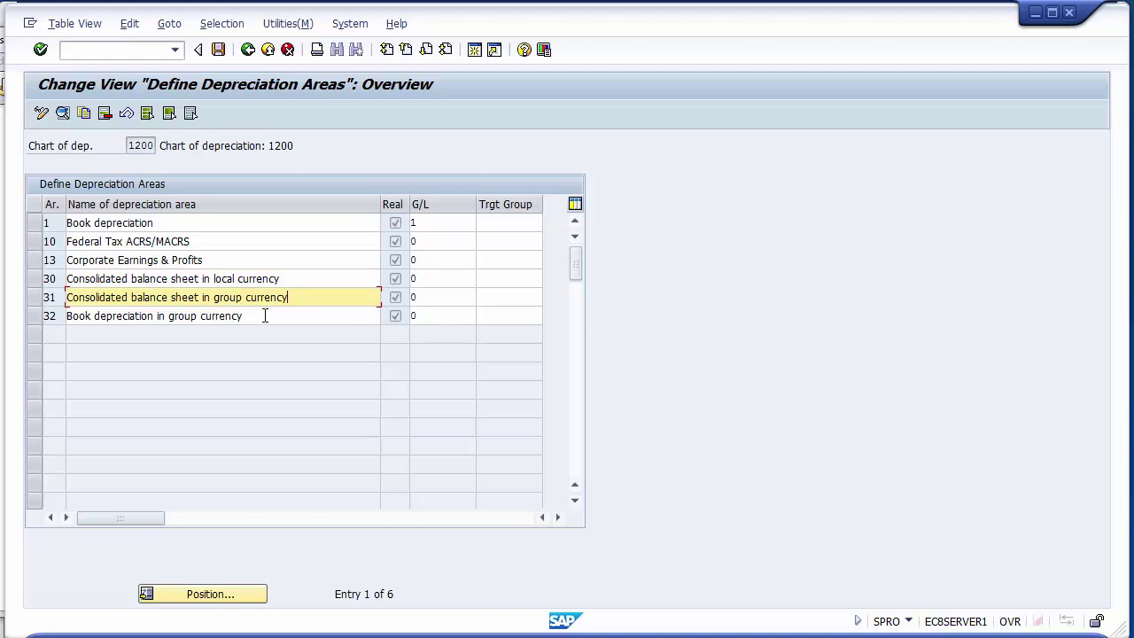
left_click_drag(43, 264, 39, 294)
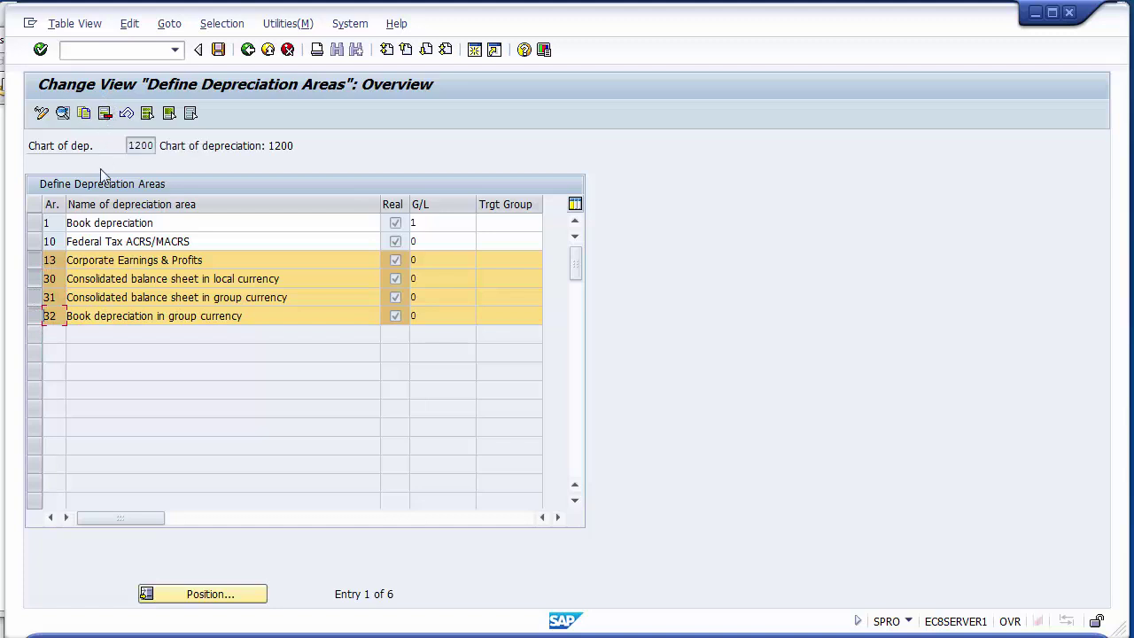
left_click(81, 222)
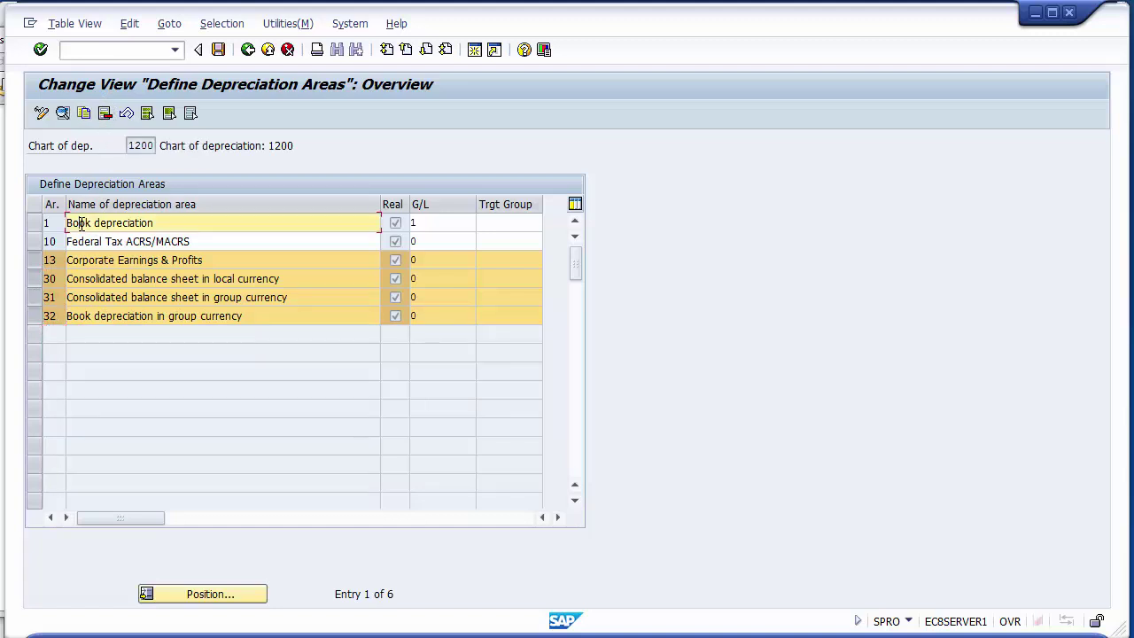
key("Down")
left_click(81, 222)
left_click_drag(31, 266, 32, 323)
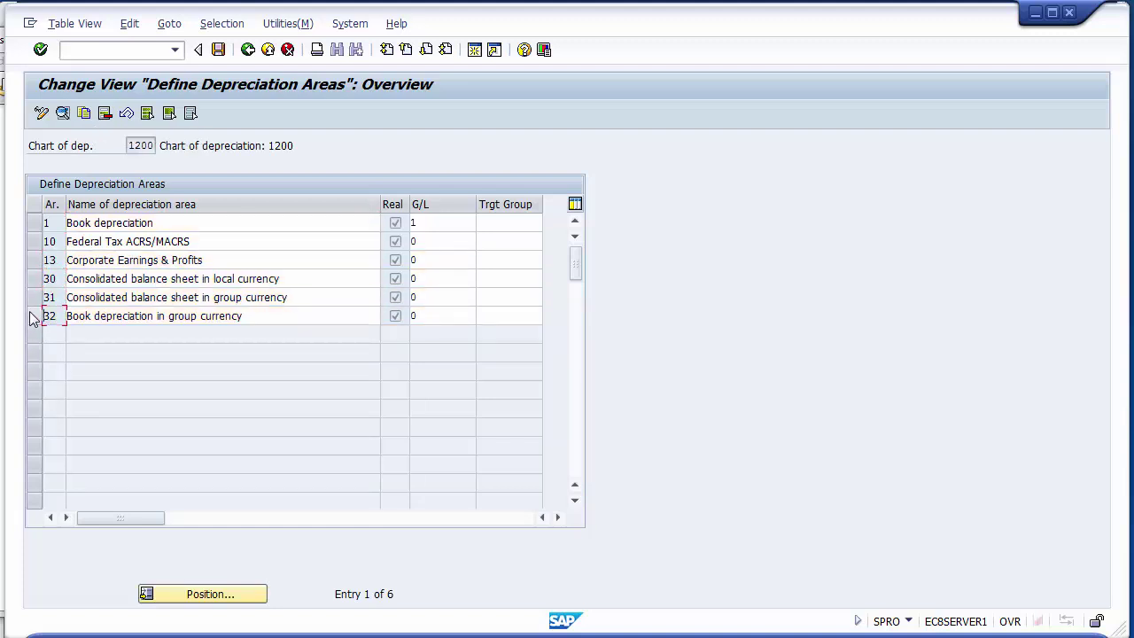
Delete depreciation areas 32, 31, 30 and 13 from chart of depreciation 1200.
left_click(32, 316)
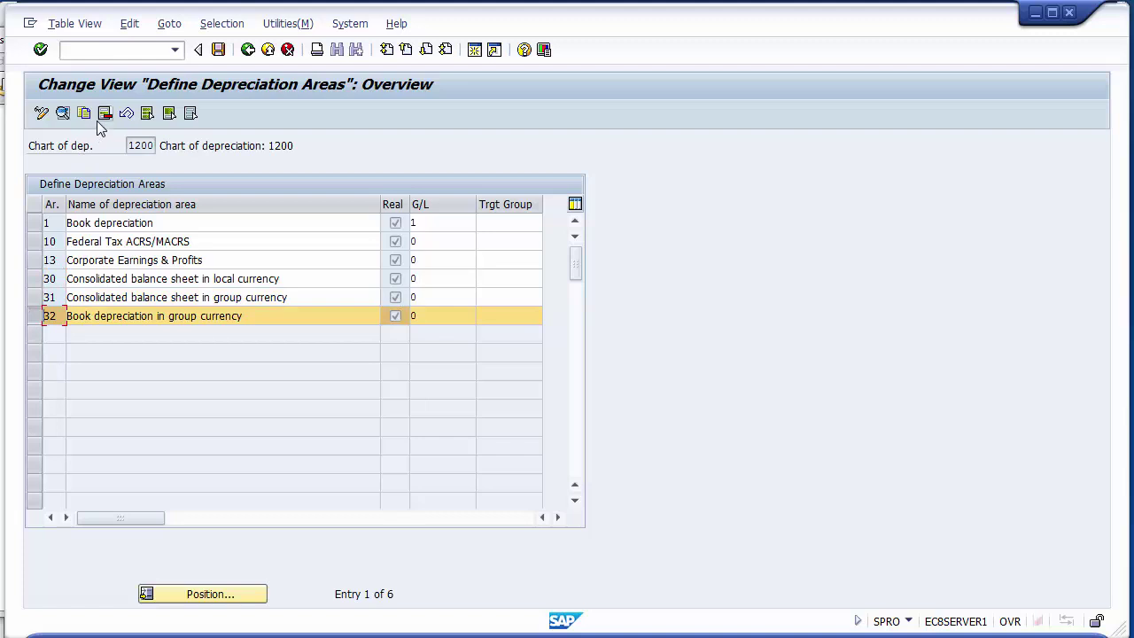
left_click(104, 115)
left_click(39, 300)
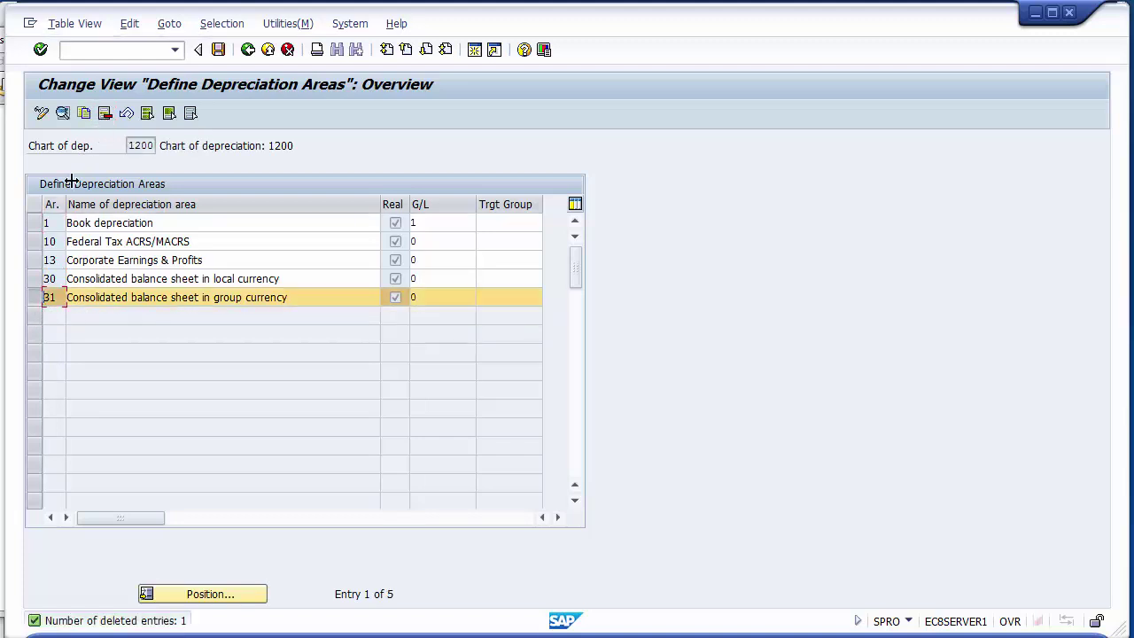
left_click(104, 113)
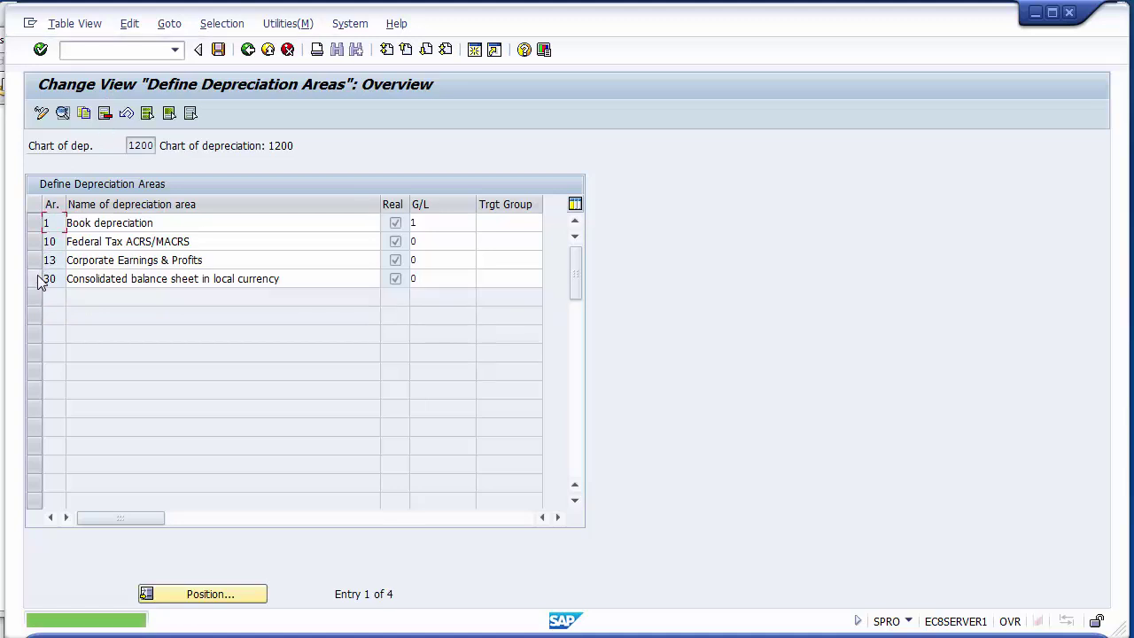
left_click(39, 278)
left_click(35, 260)
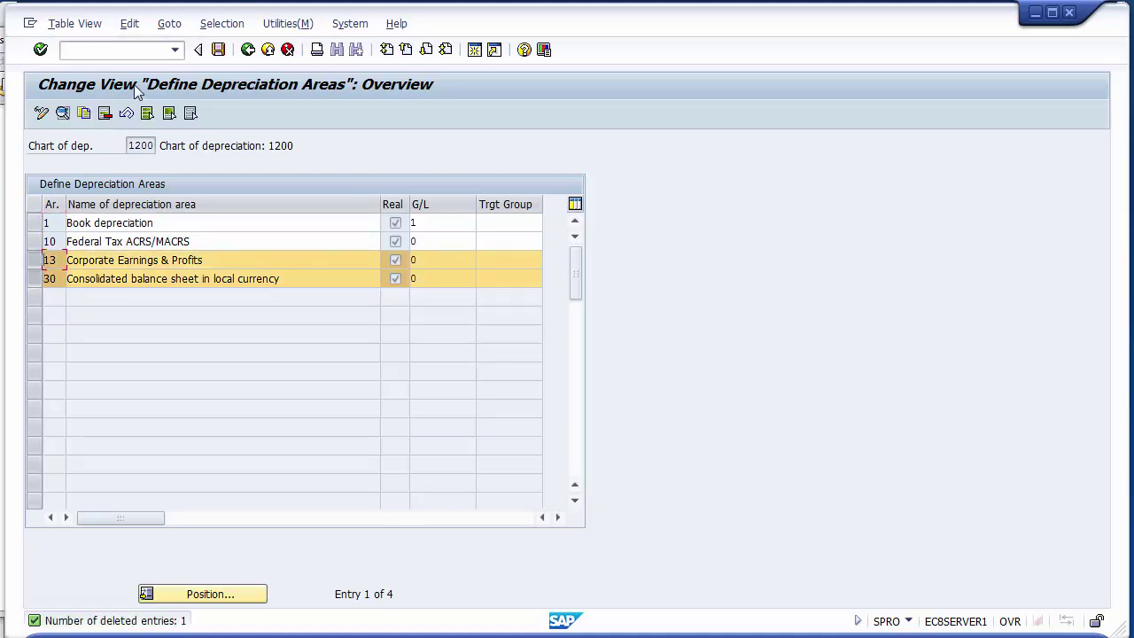
left_click(103, 114)
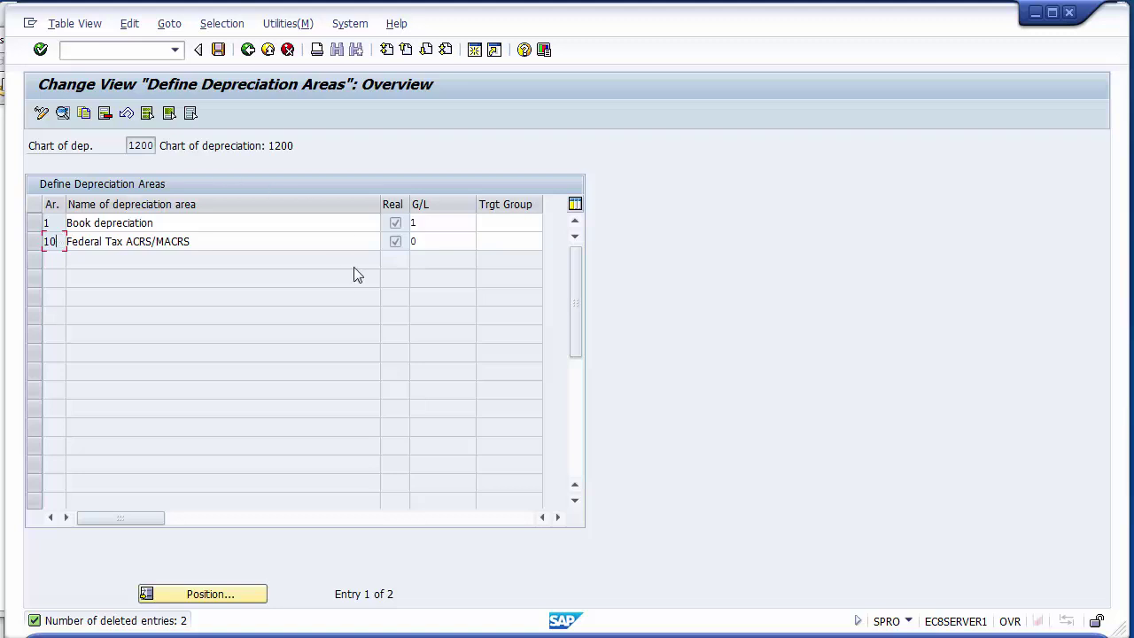
Set the G/L posting indicator of the Book depreciation area to 1, Area Posts in Realtime.
left_click(442, 225)
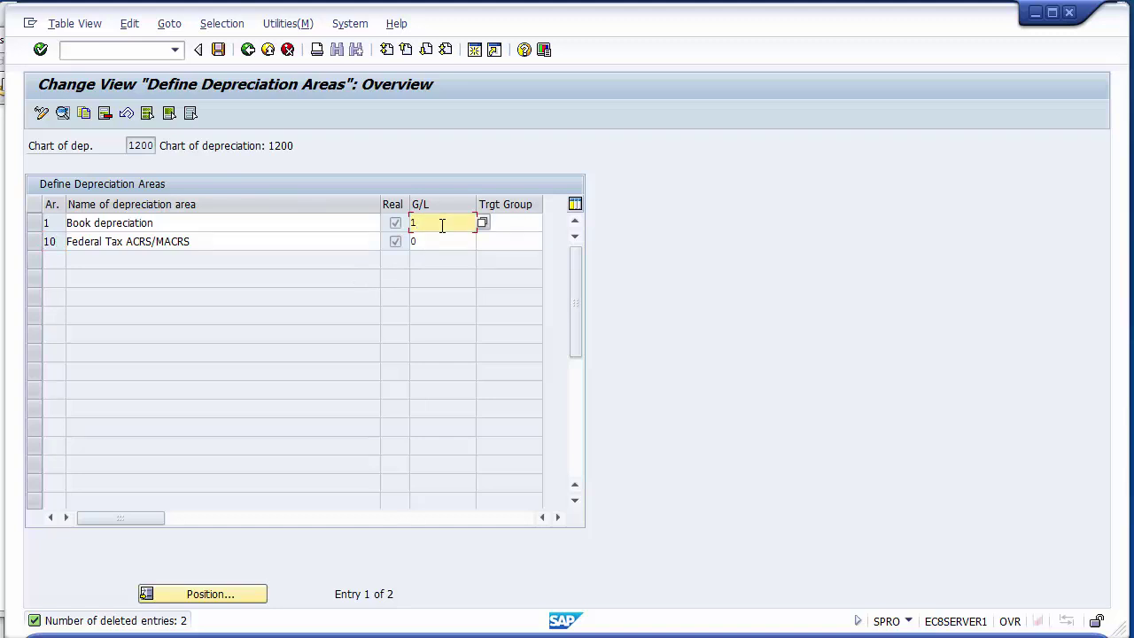
key("F4")
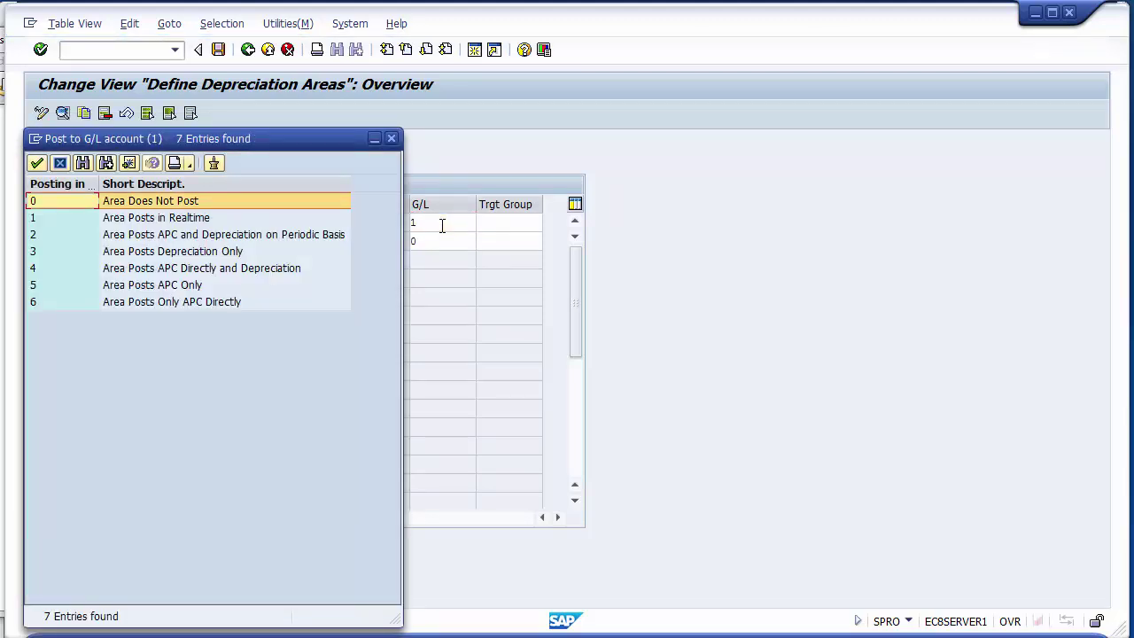
key("Down")
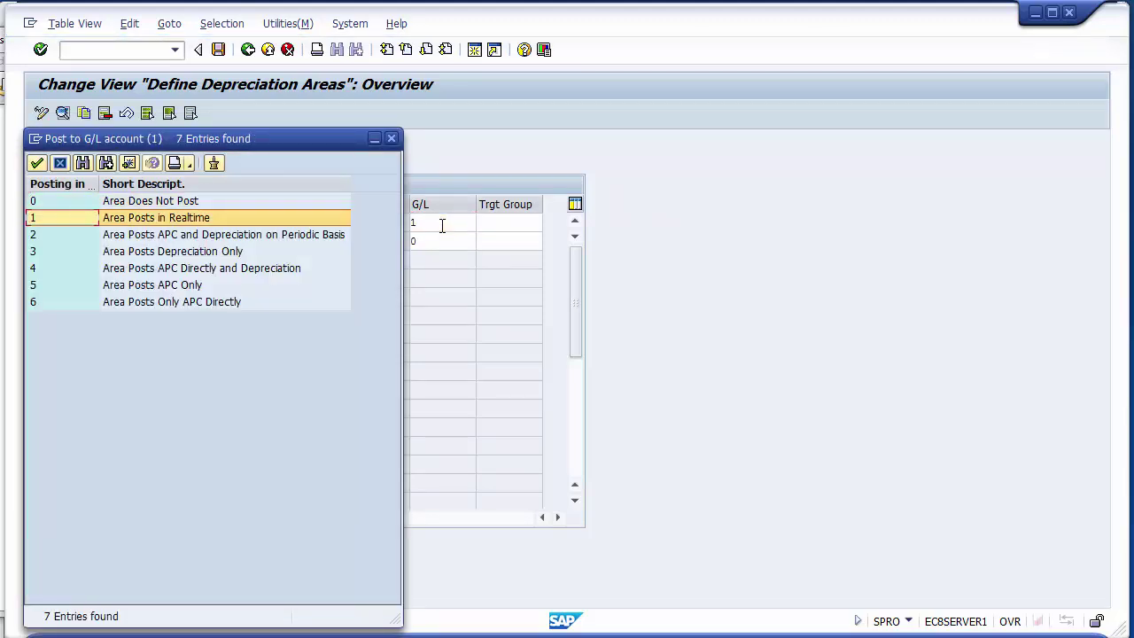
left_click(180, 222)
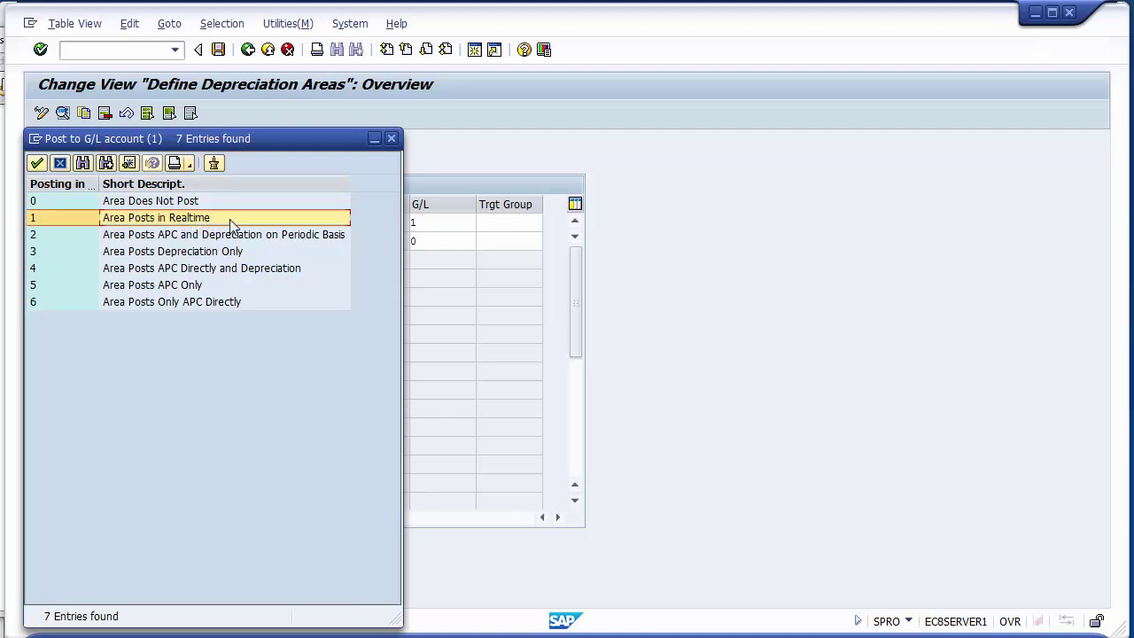
double_click(223, 223)
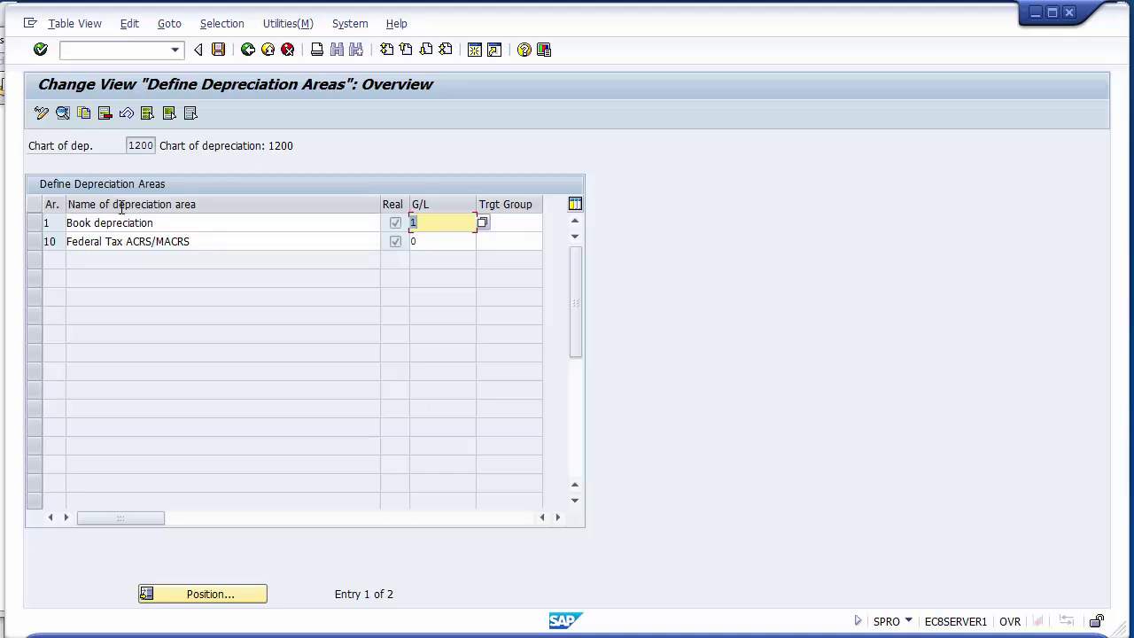
Save the depreciation areas, acknowledging the area deletion messages and accepting the FICO Configurations customizing request.
left_click(217, 51)
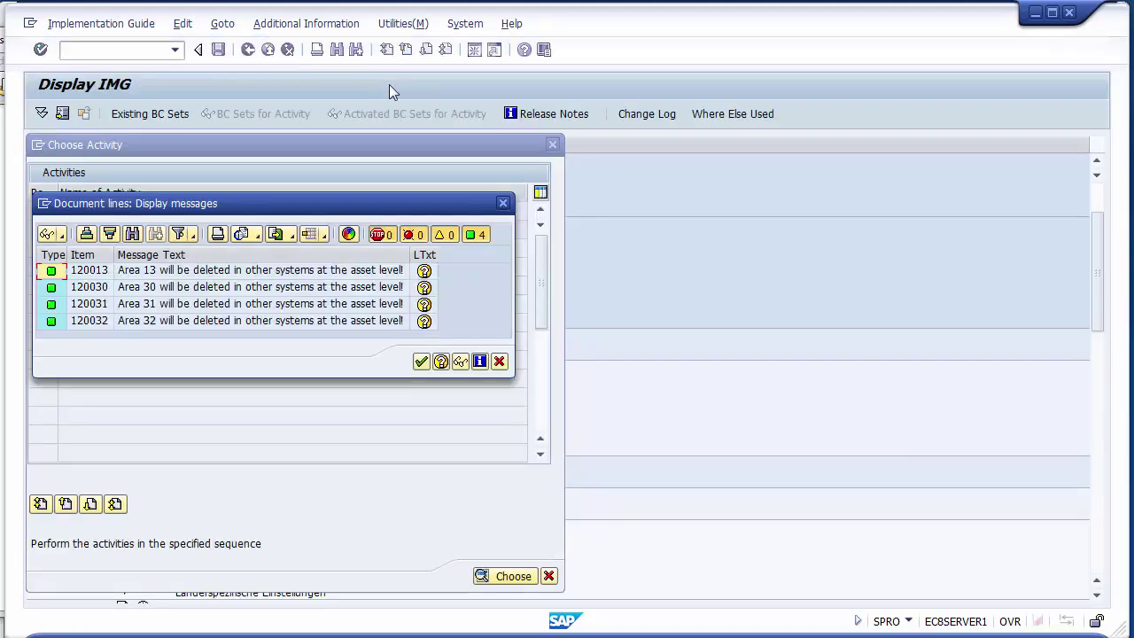
left_click(274, 271)
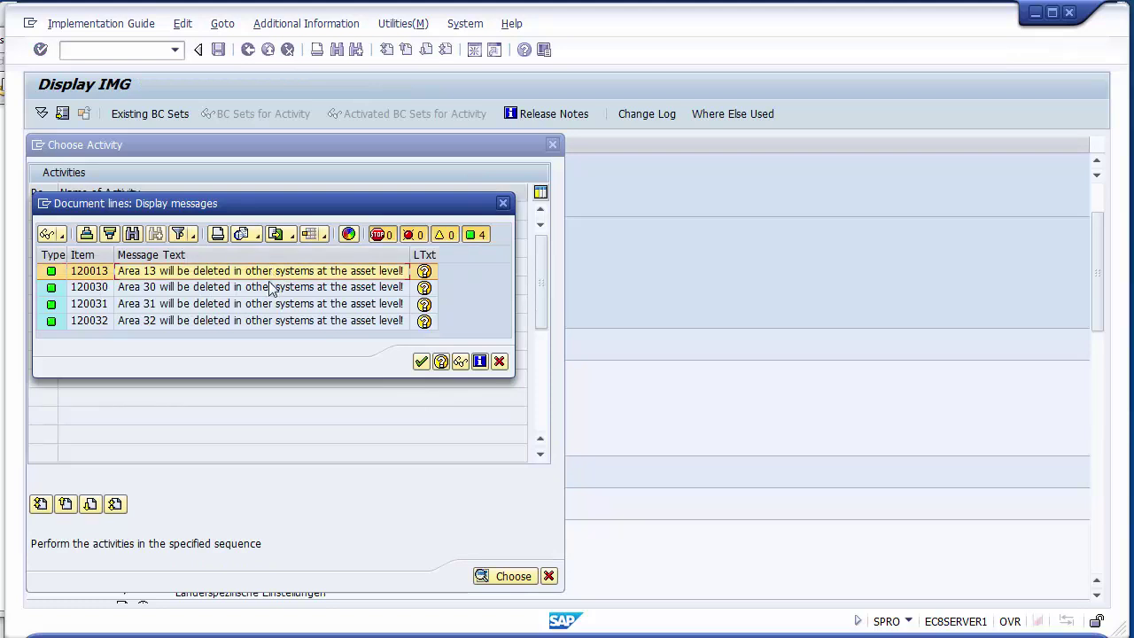
left_click(272, 288)
left_click(273, 305)
left_click(274, 321)
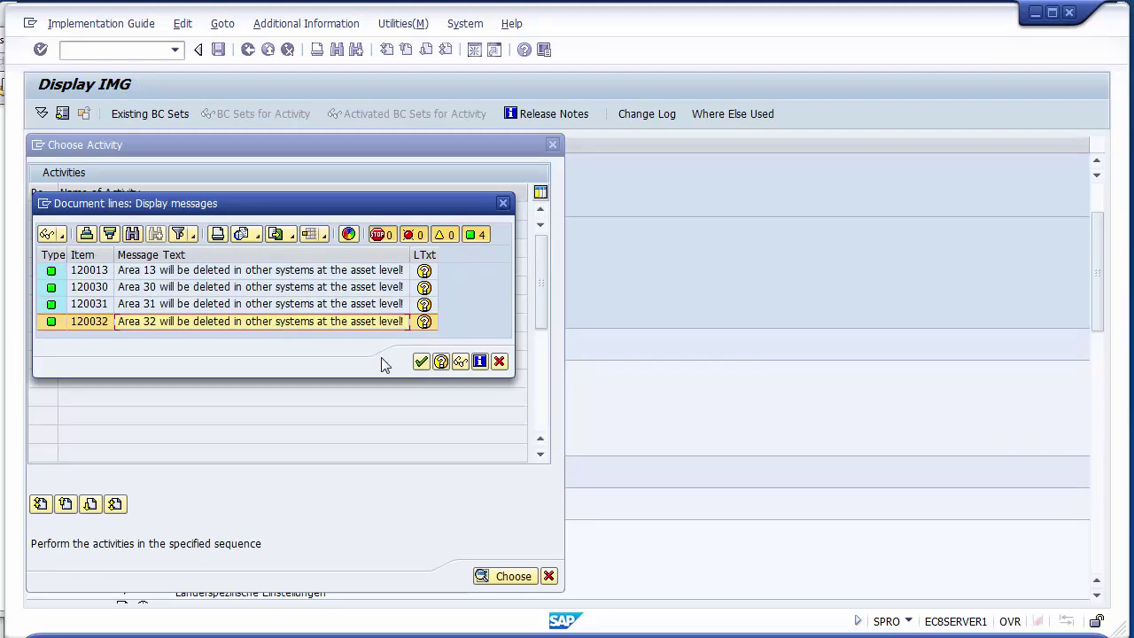
left_click(417, 366)
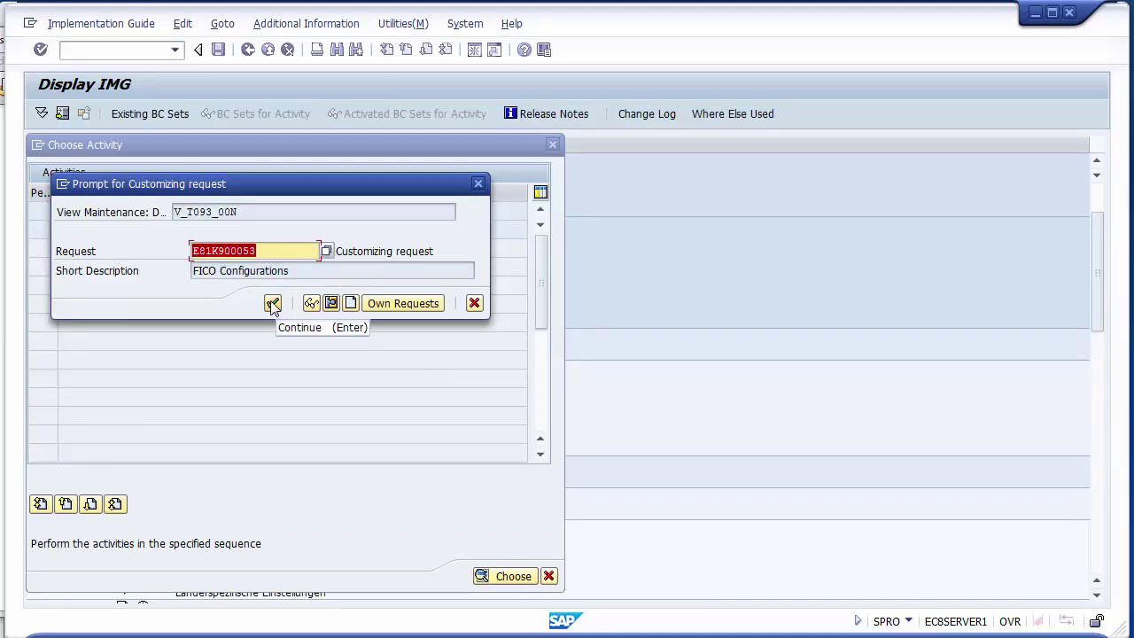
left_click(272, 304)
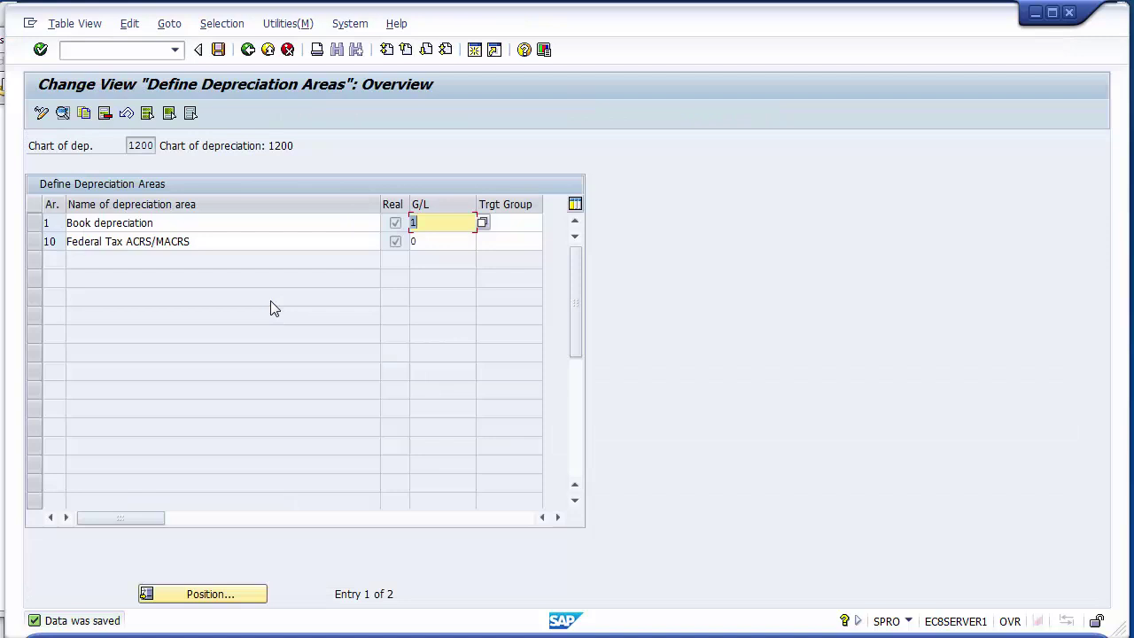
left_click(34, 229)
left_click(33, 241)
left_click(34, 228)
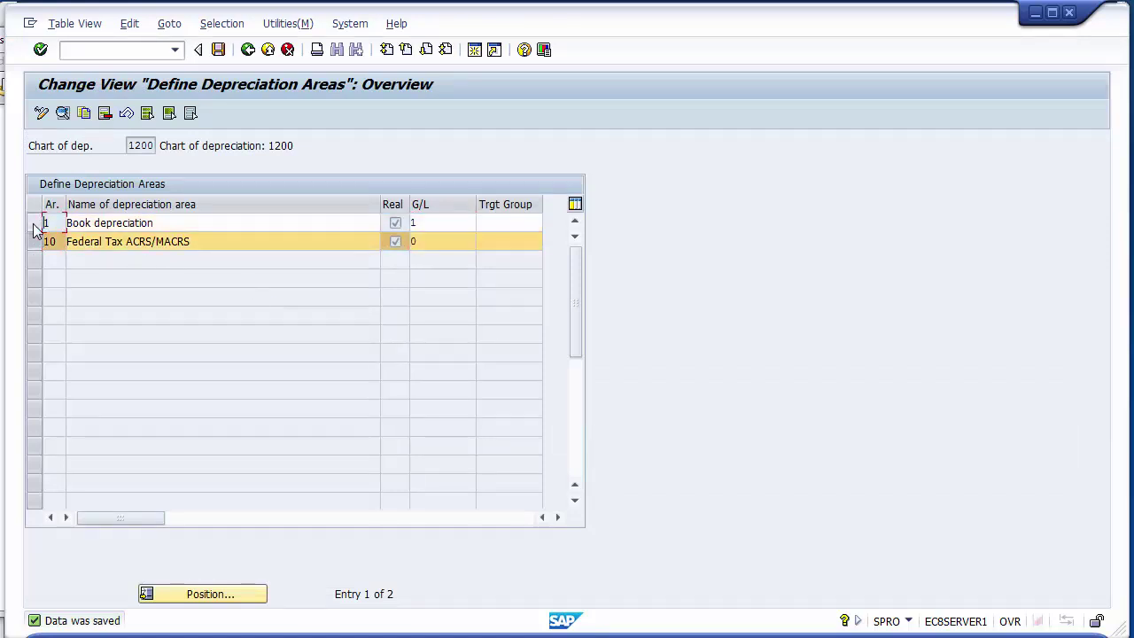
left_click(33, 241)
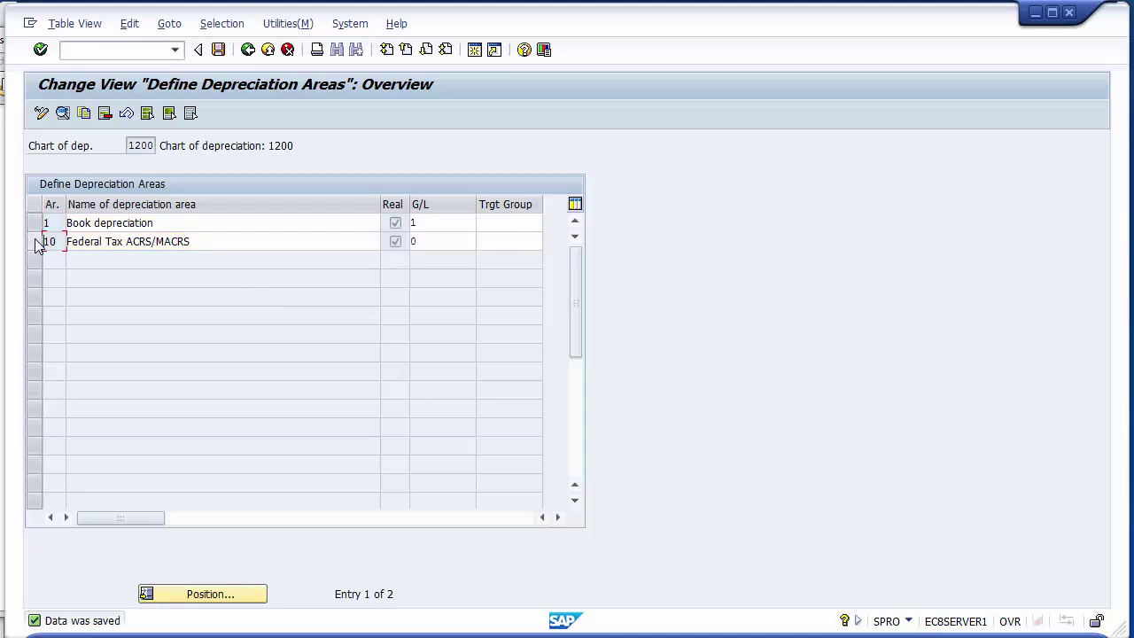
left_click(129, 240)
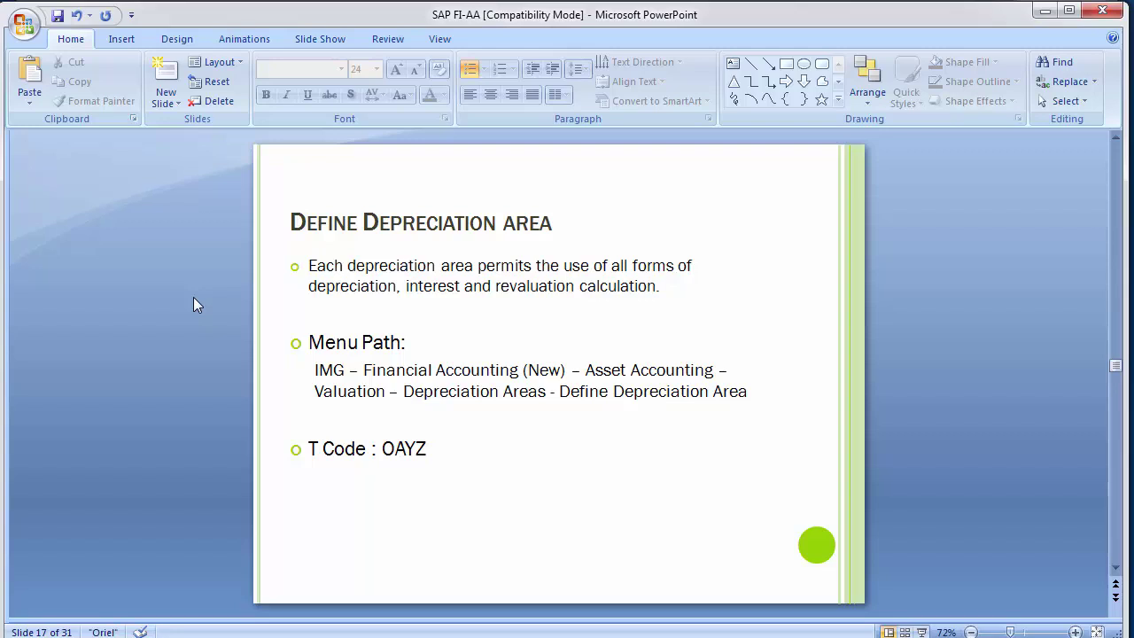
Advance the PowerPoint presentation to the Specify Document Type for Posting of Depreciation slide, and switch back to SAP and exit to the IMG structure.
scroll(193, 296, "down", 1)
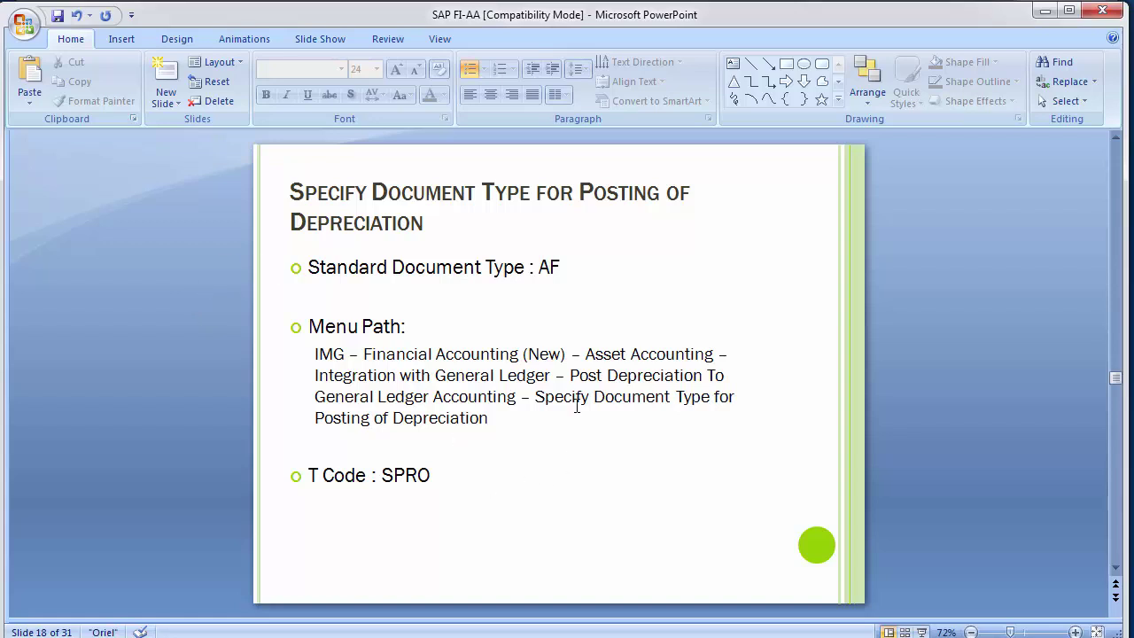
left_click(494, 398)
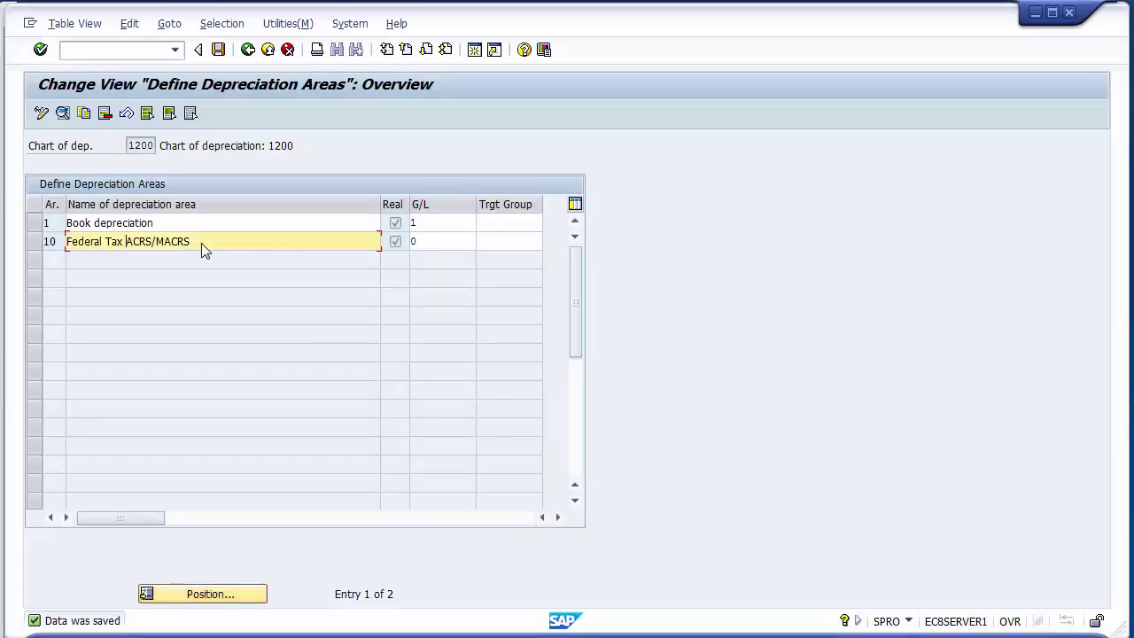
left_click(248, 51)
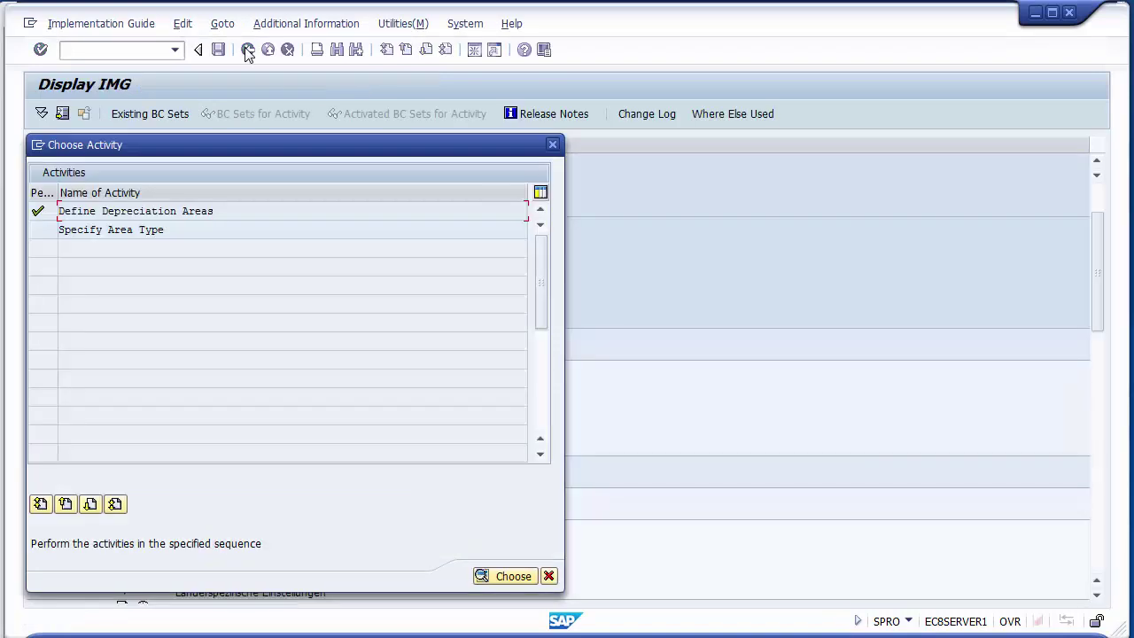
left_click(548, 578)
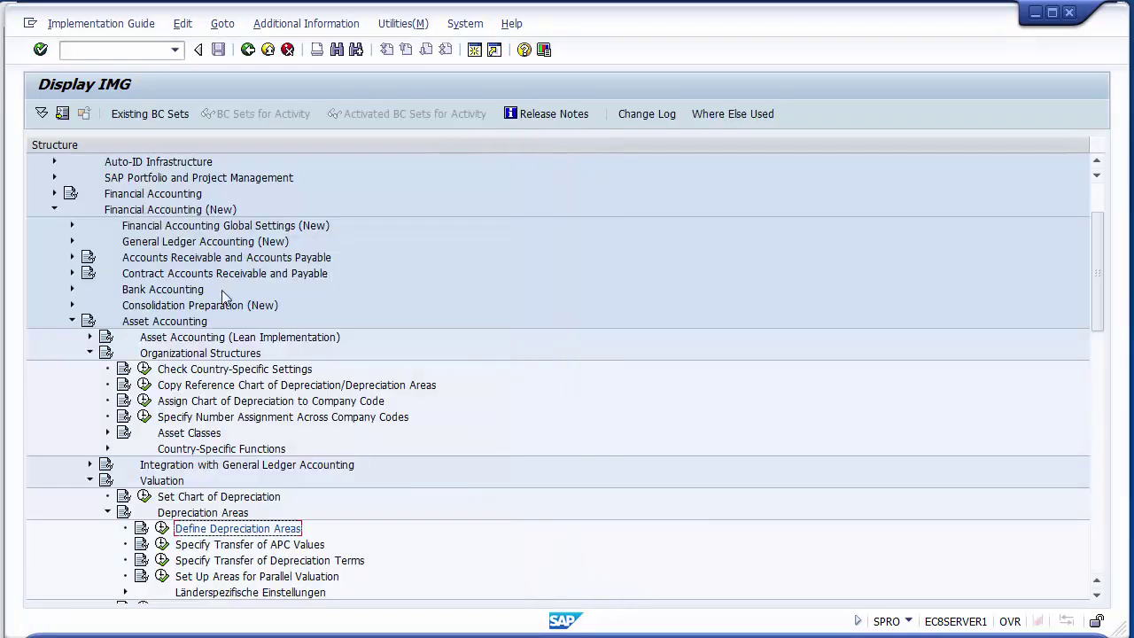
Collapse Organizational Structures and Valuation under Asset Accounting, and expand Integration with General Ledger Accounting.
left_click(88, 353)
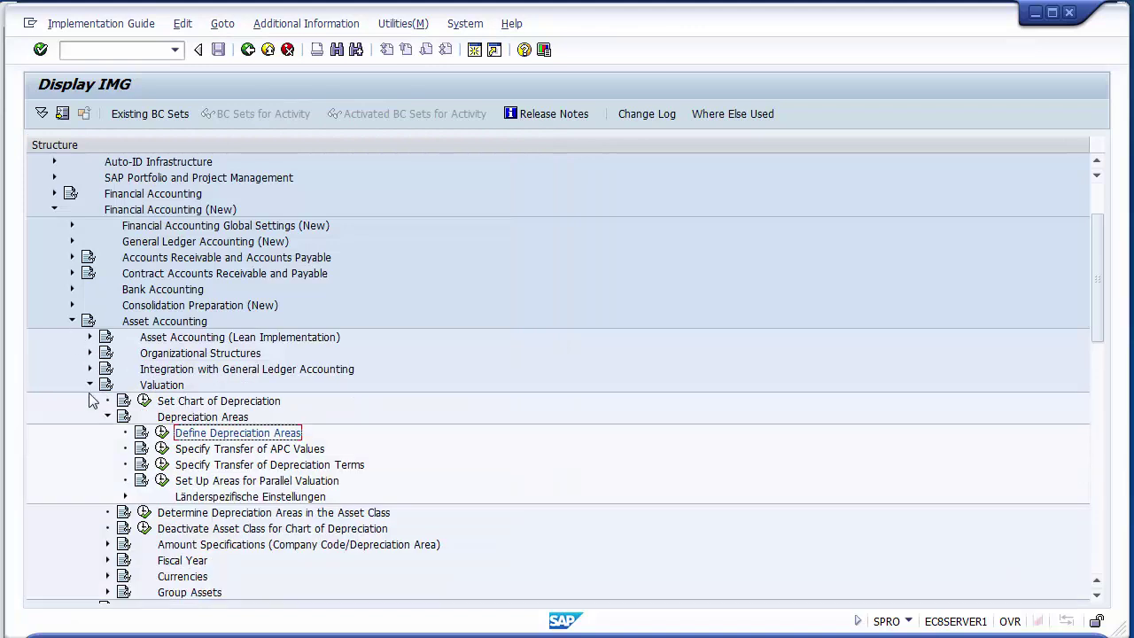
left_click(89, 385)
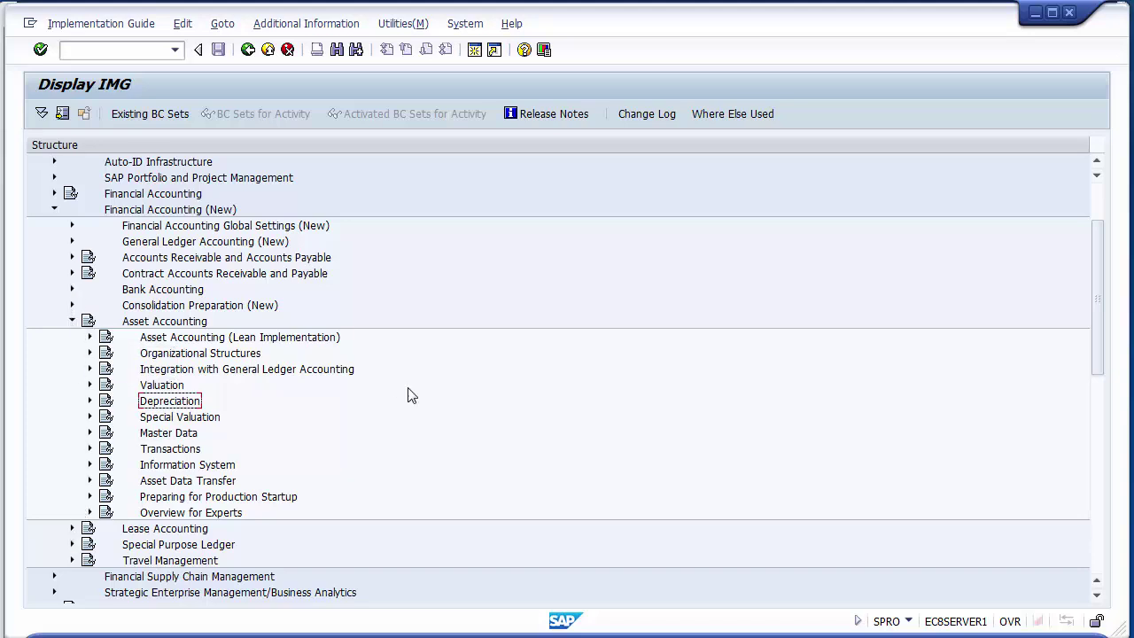
left_click(232, 372)
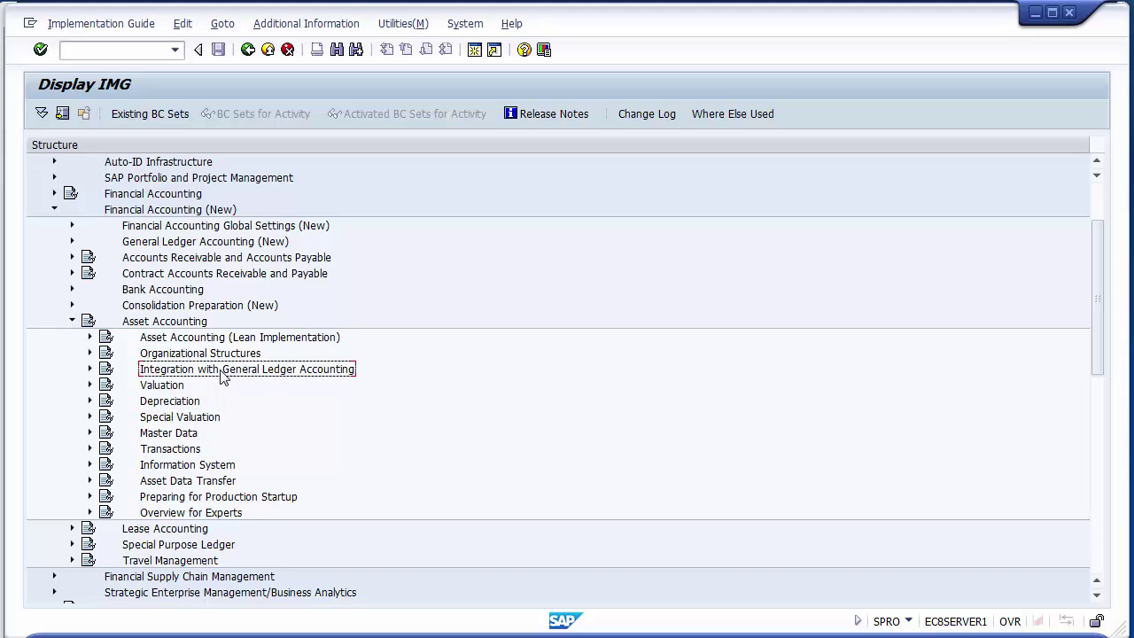
left_click(90, 370)
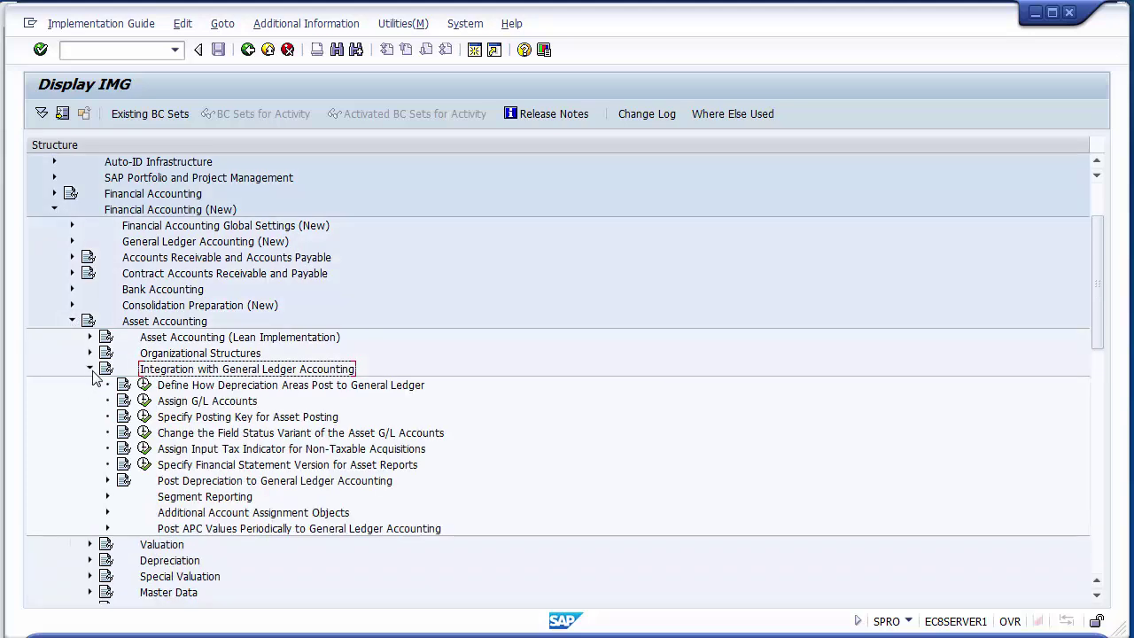
Check the menu path on the PowerPoint slide, return to SAP, and expand Post Depreciation to General Ledger Accounting.
key("alt+Tab")
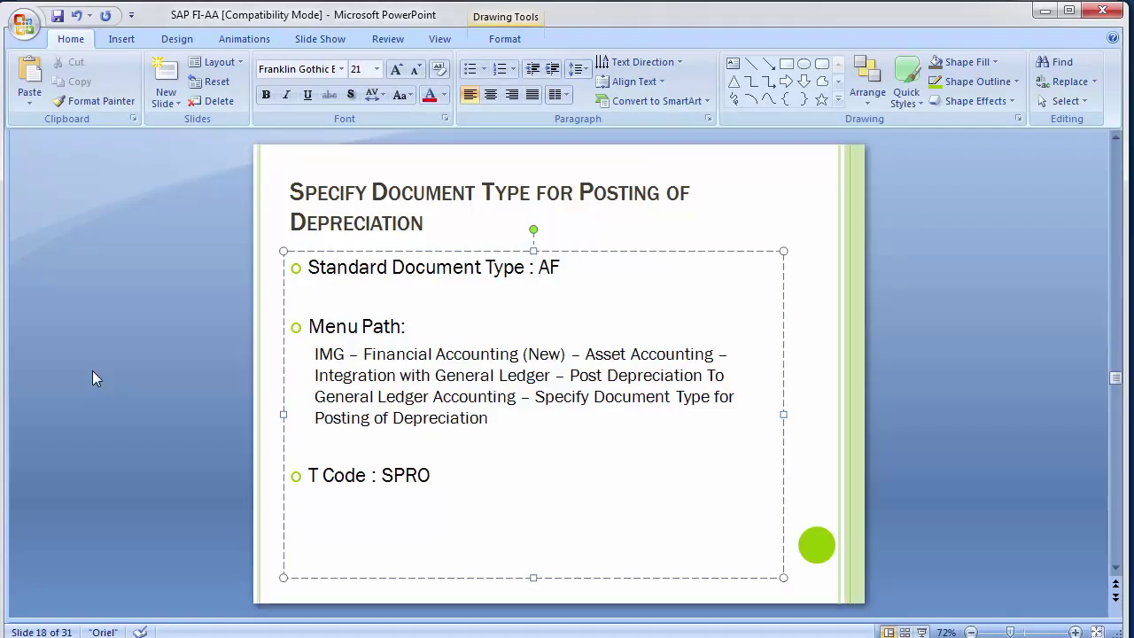
key("alt+Tab")
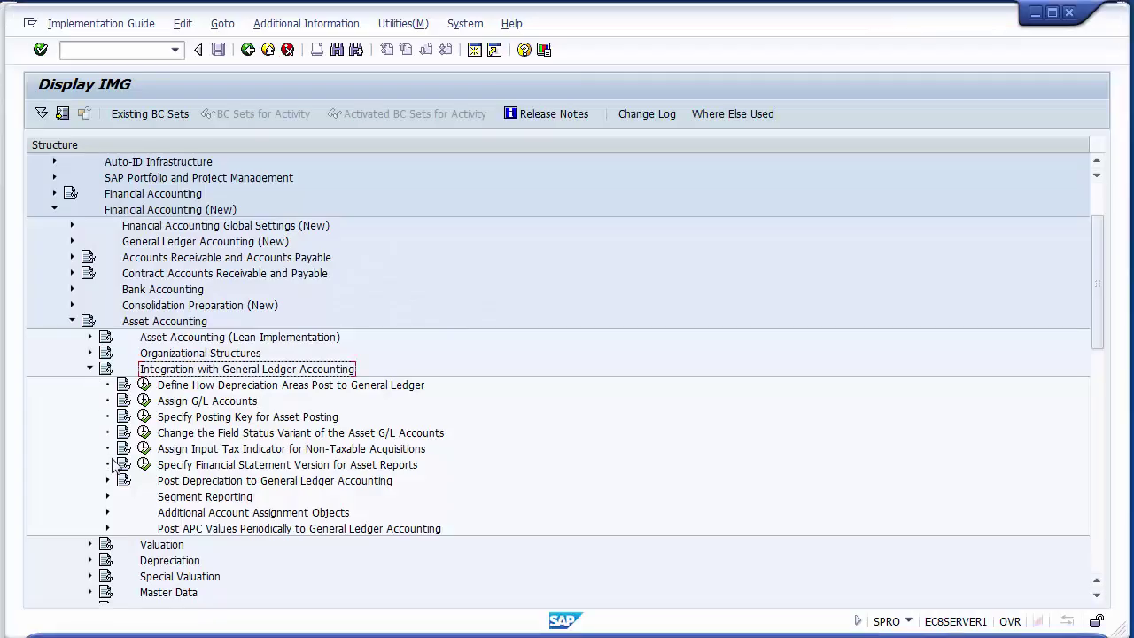
left_click(230, 481)
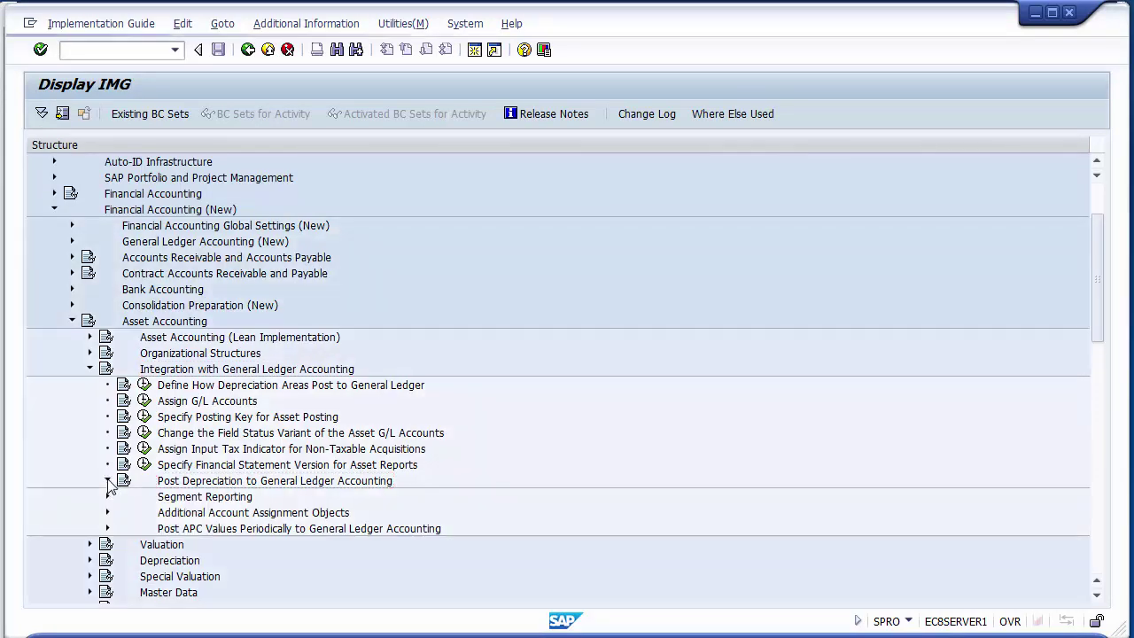
left_click(107, 480)
left_click(266, 499)
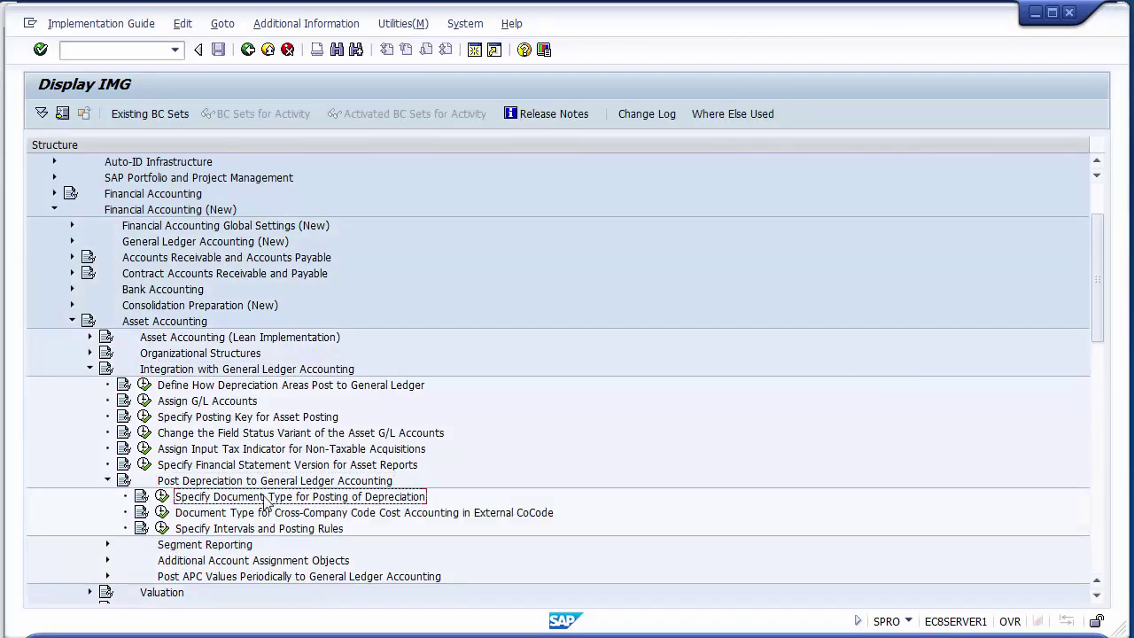
Open the Specify Document Type for Posting of Depreciation activity under Asset Accounting's Post Depreciation to General Ledger Accounting node.
left_click(152, 325)
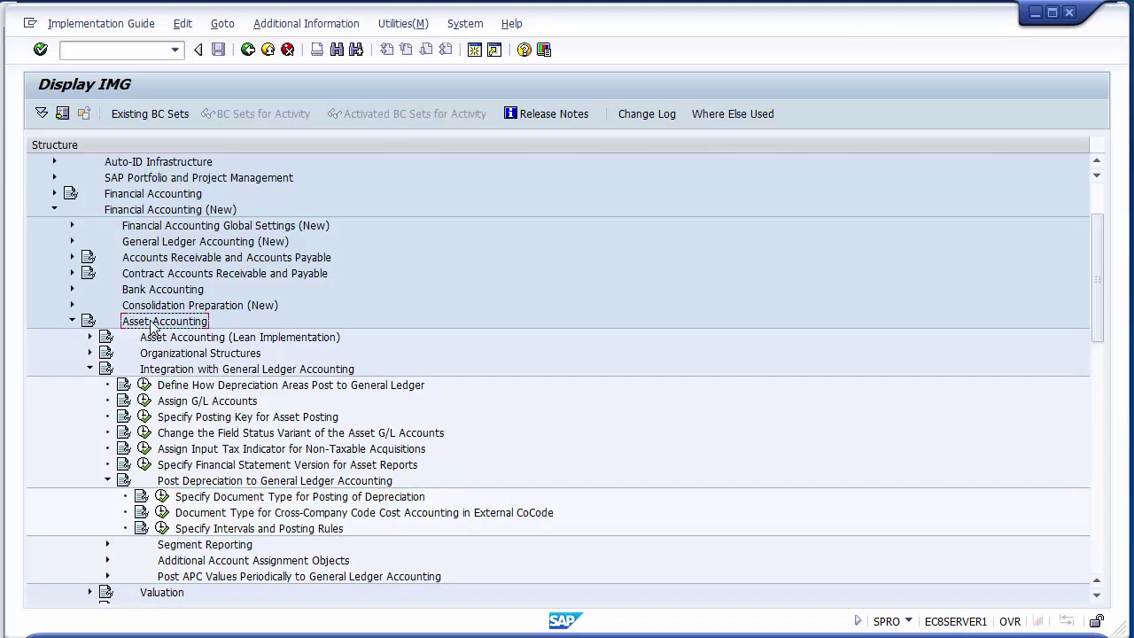
left_click(203, 375)
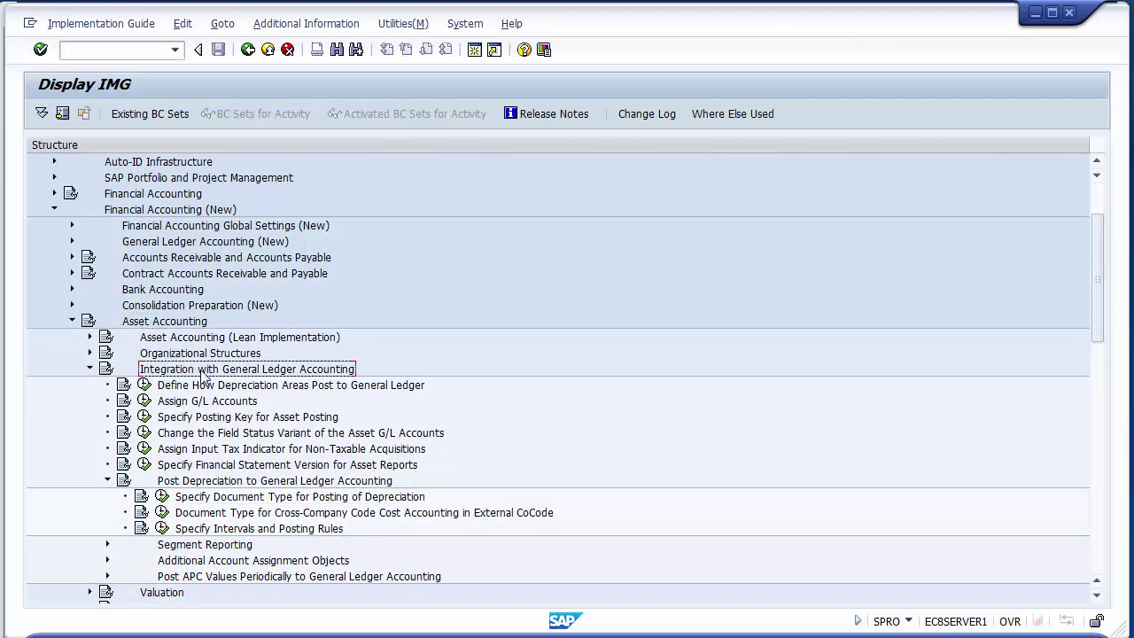
left_click(198, 485)
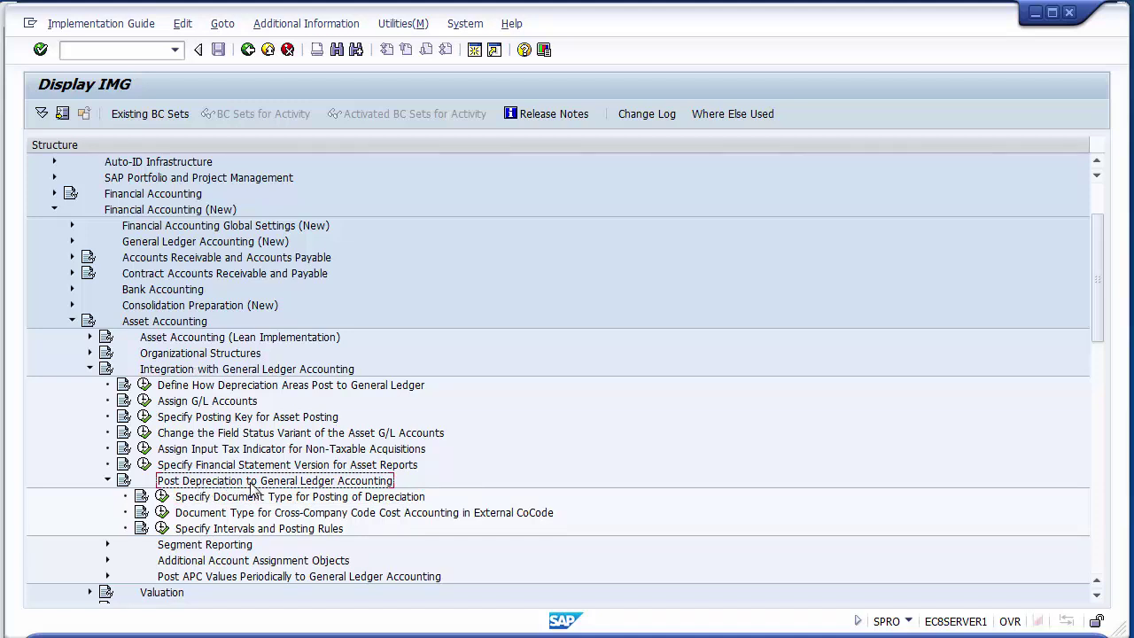
left_click(304, 501)
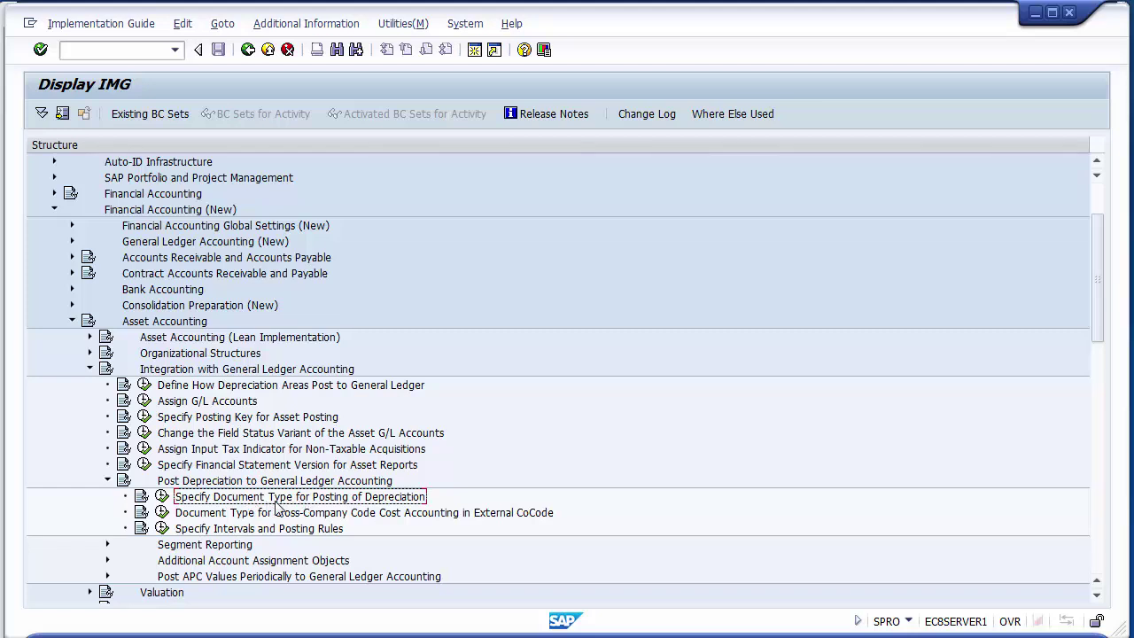
left_click(162, 501)
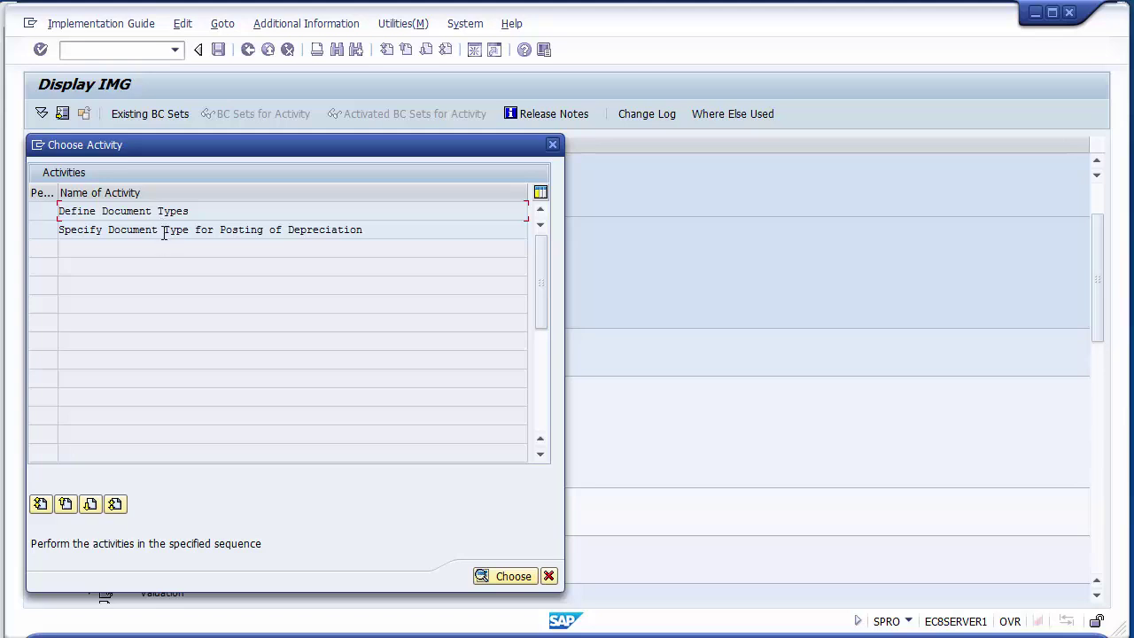
left_click(164, 232)
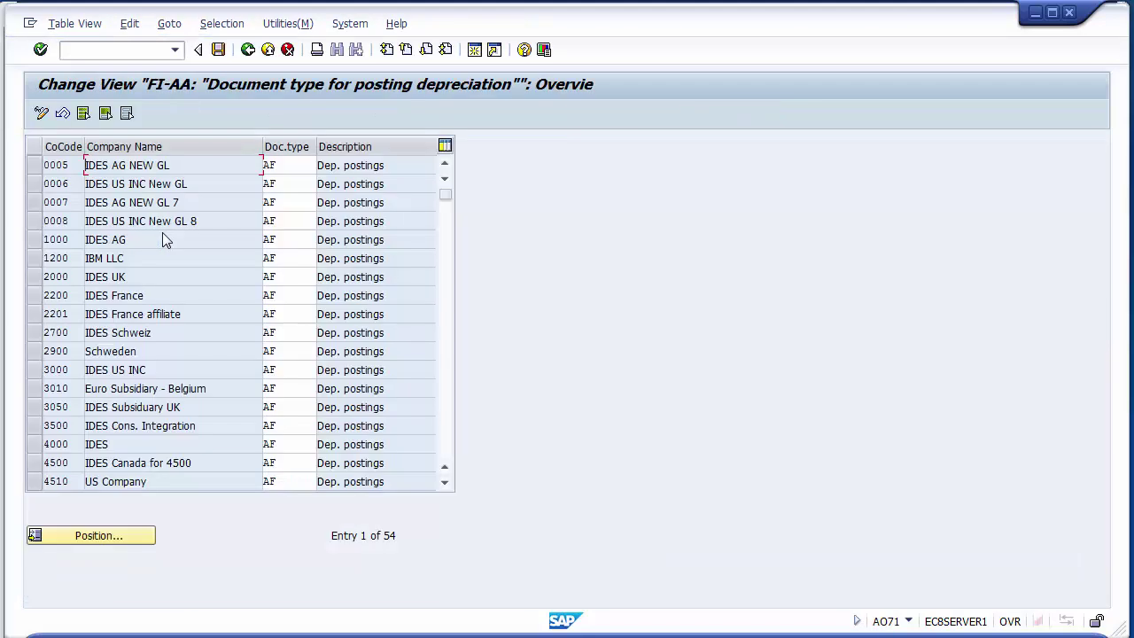
Review the depreciation posting document types assigned to the company codes, going through the list and returning to its start.
left_click(301, 165)
key("Down")
key("Down")
key("Down")
key("Down")
key("Down")
key("Down")
key("Down")
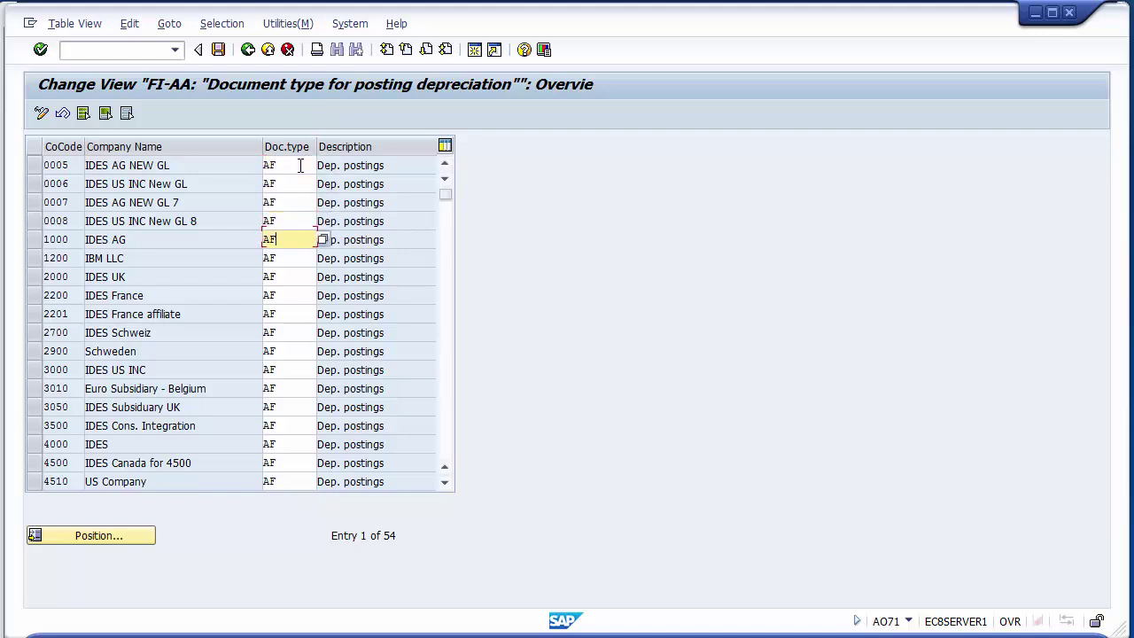
key("Down")
key("Down")
key("Down")
key("Down")
key("Down")
key("Down")
key("Down")
key("Down")
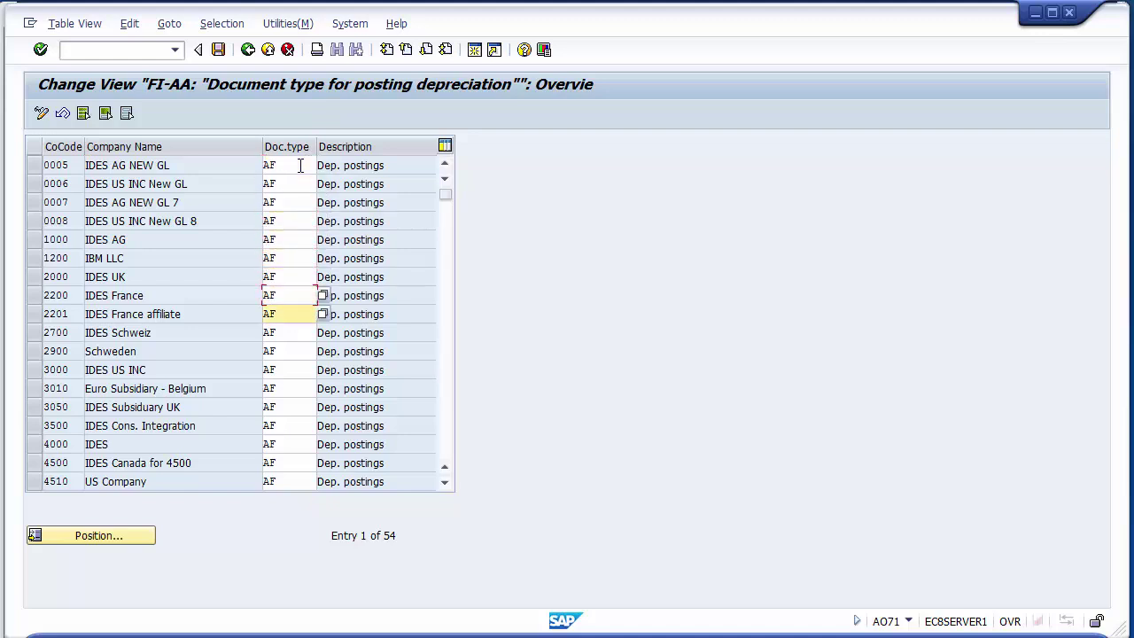
key("Down")
key("Down")
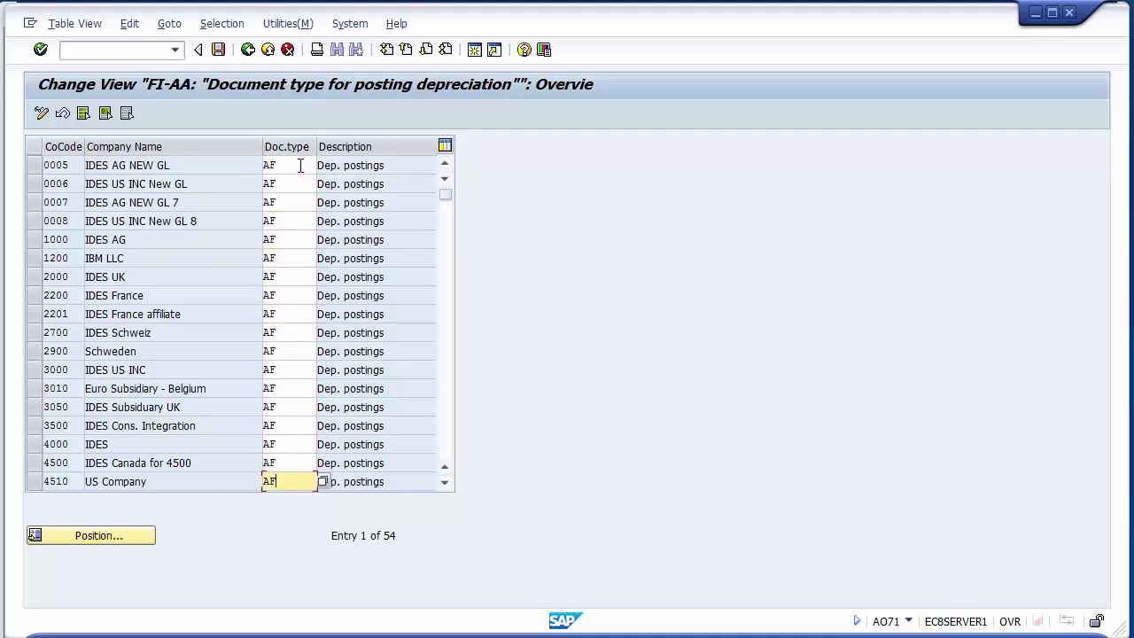
key("Page_Down")
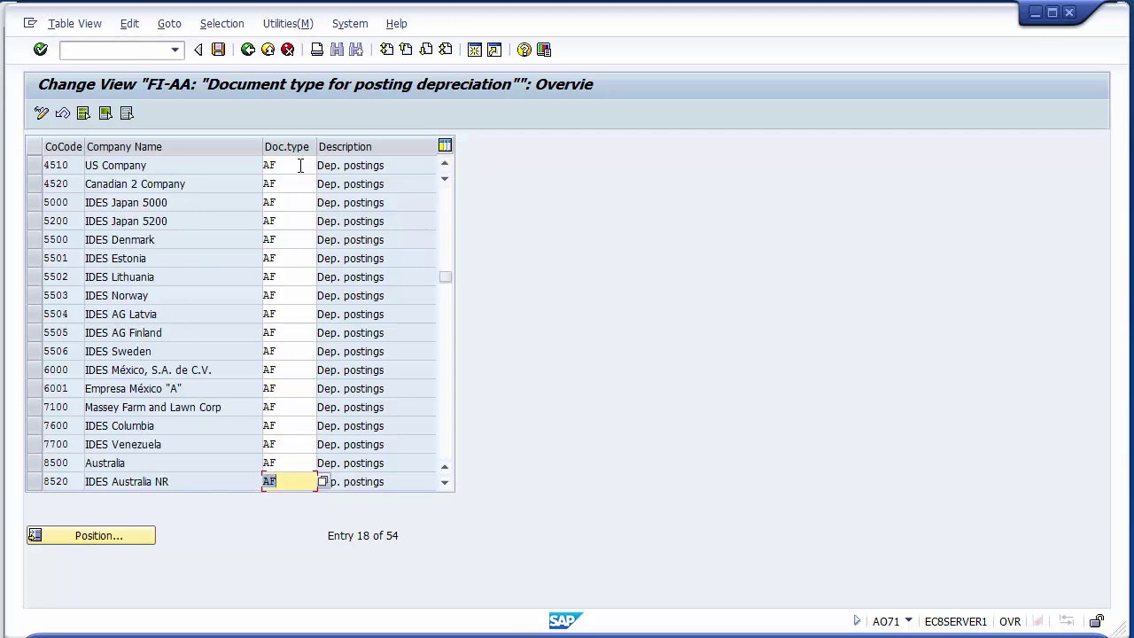
key("Page_Up")
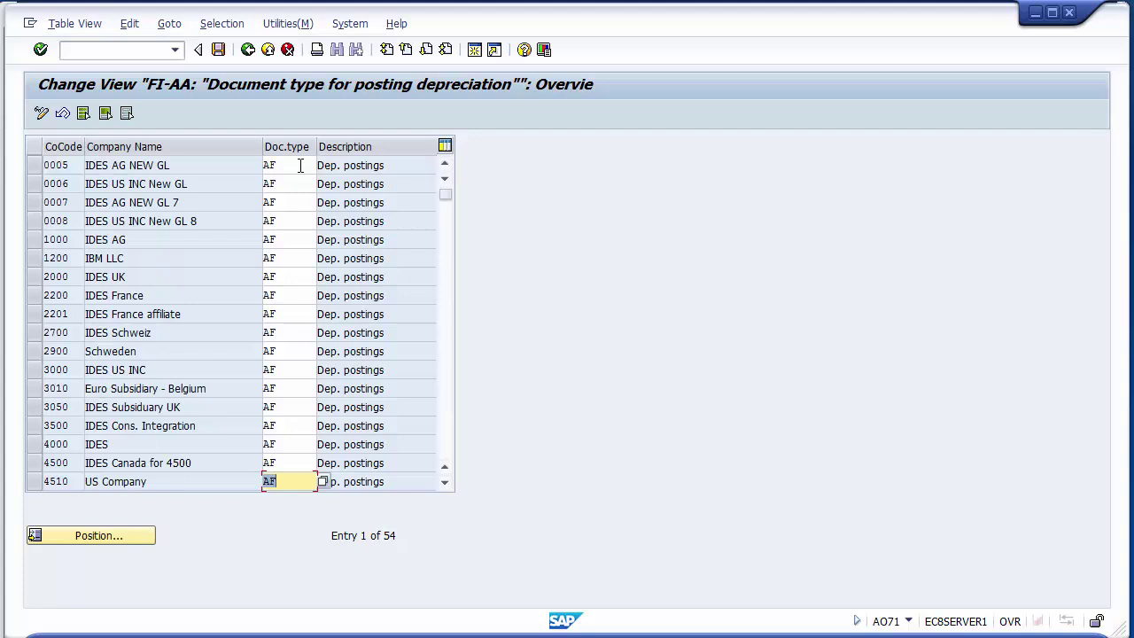
Look up document type AF in the possible values for company code 0005 and close the list without choosing one.
left_click(300, 166)
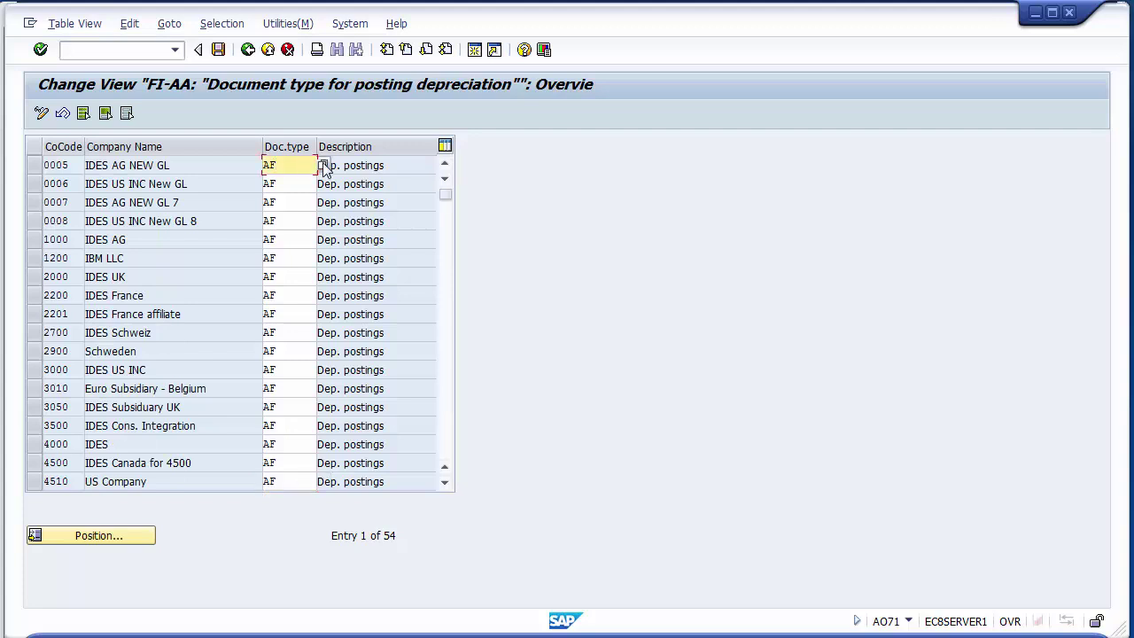
left_click(324, 168)
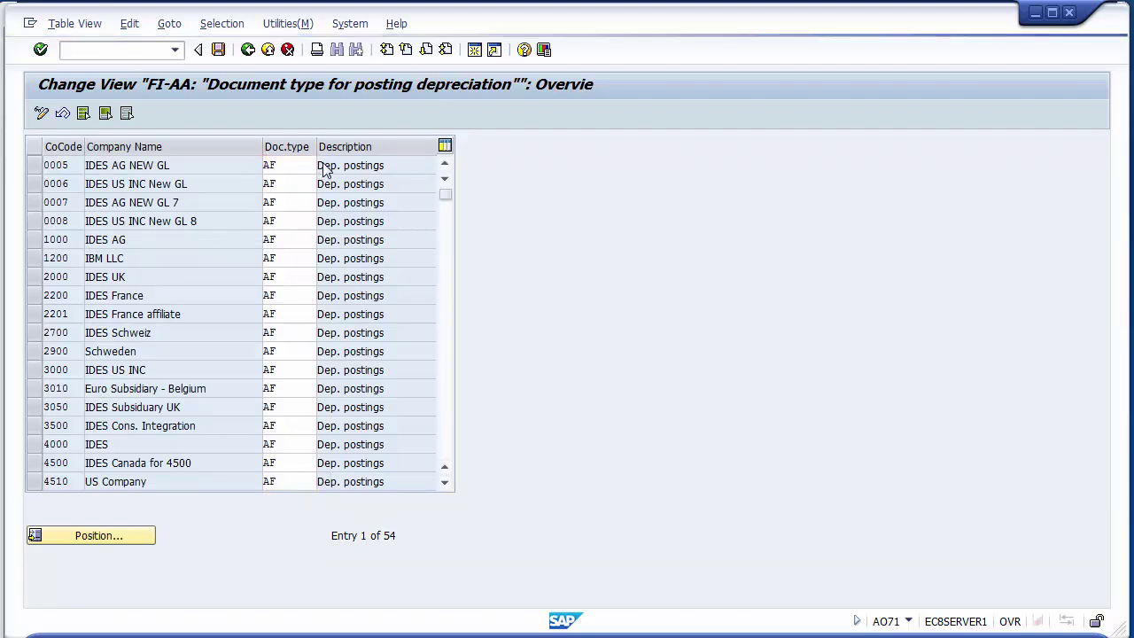
key("F4")
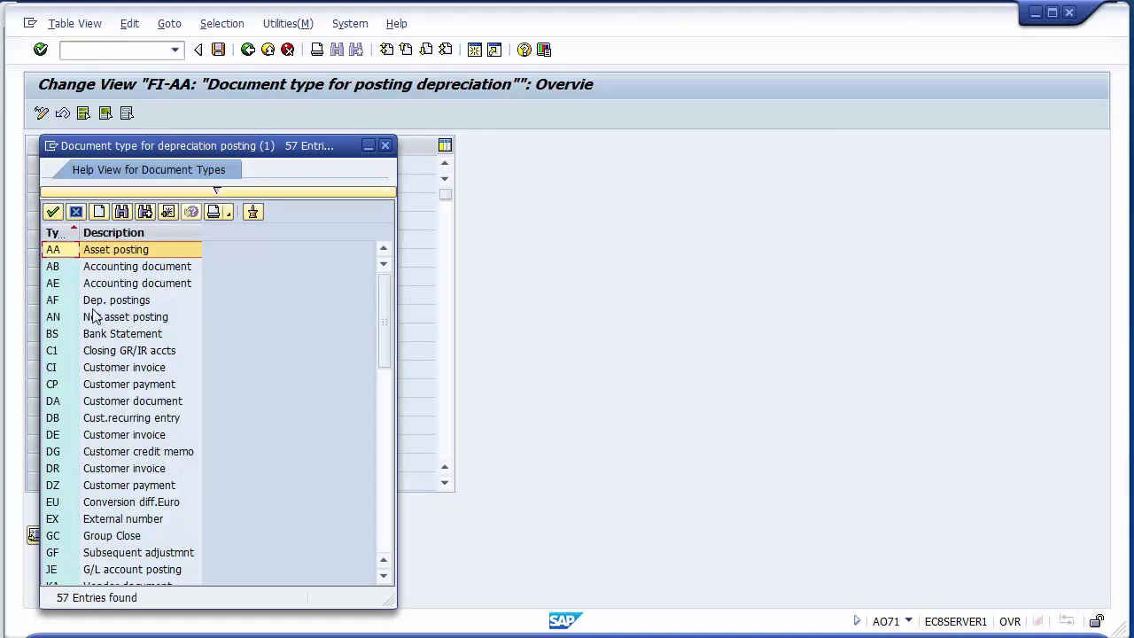
left_click(55, 302)
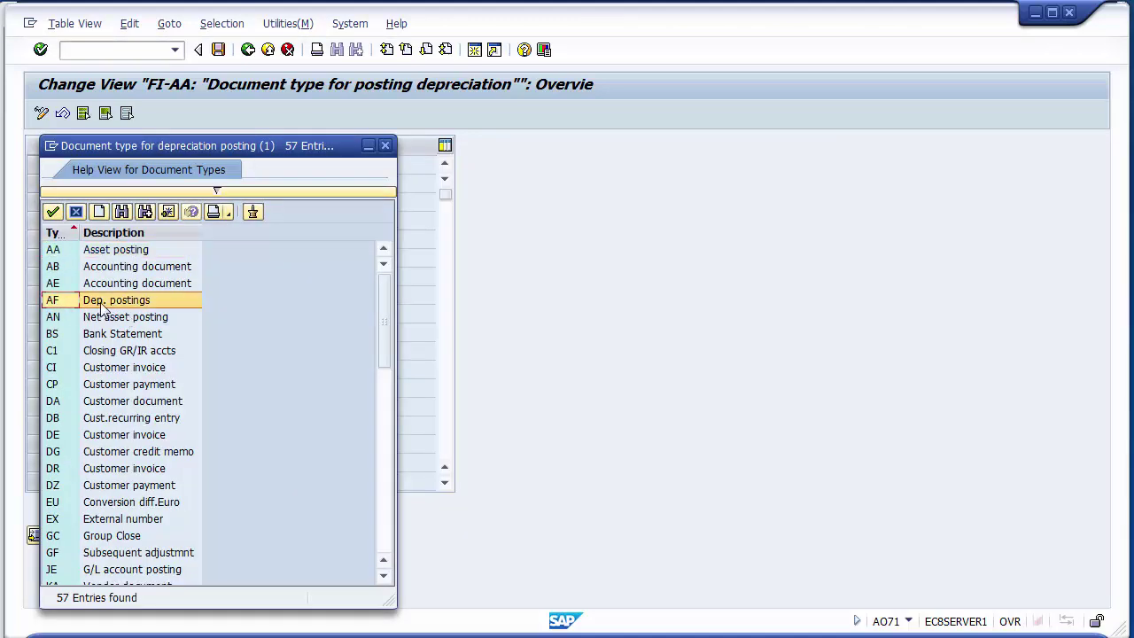
left_click(76, 213)
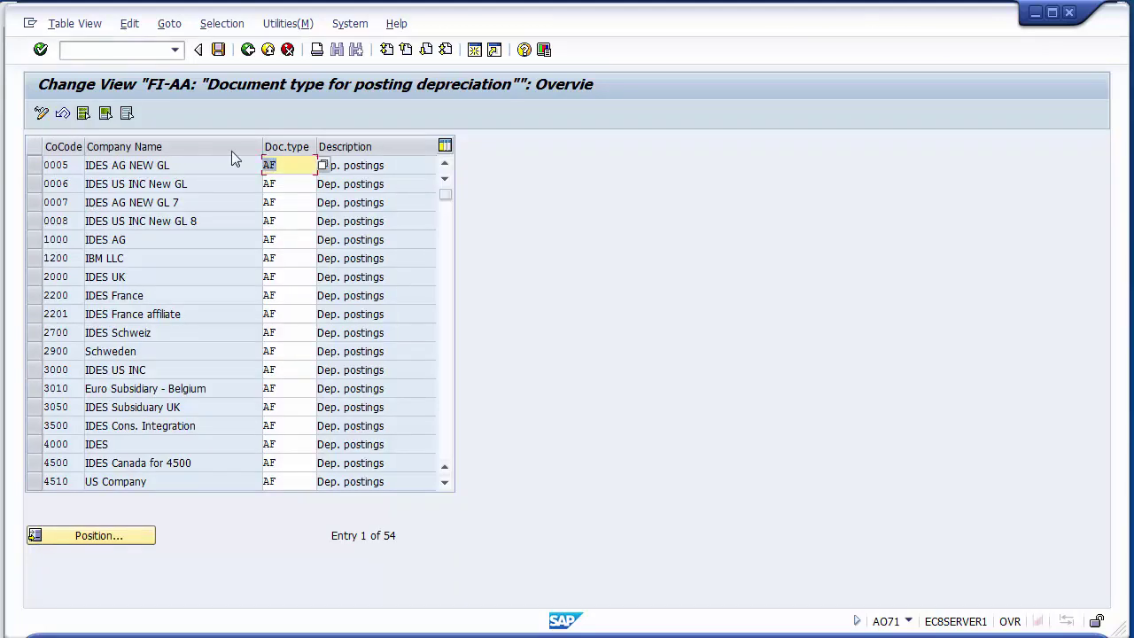
Clear and re-enter document type AF for company code 0006.
left_click(277, 184)
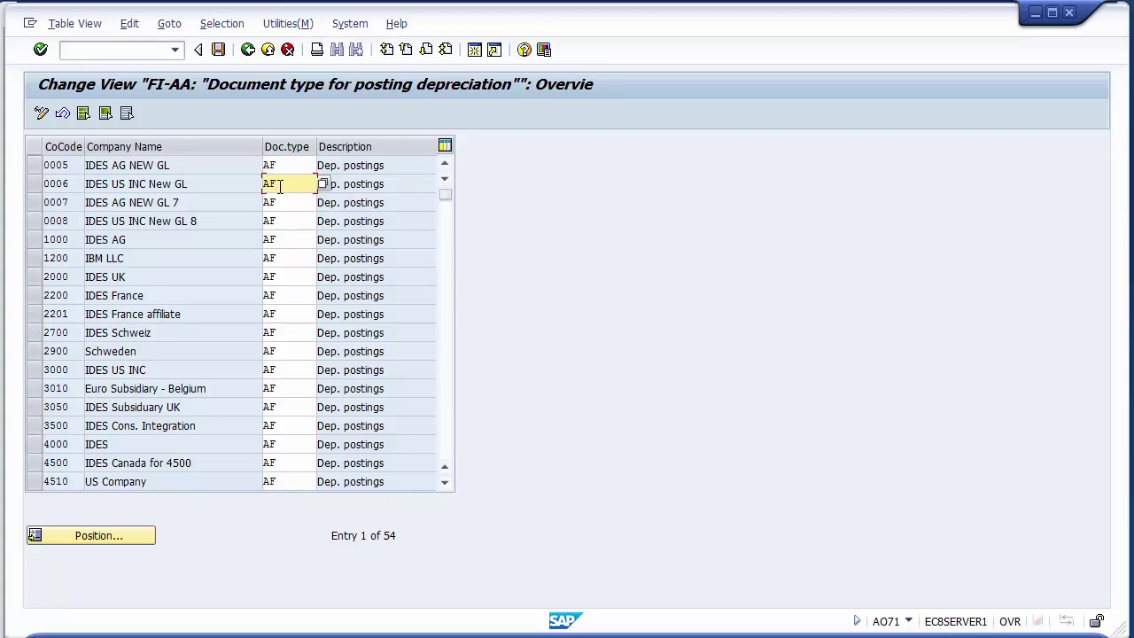
key("BackSpace")
key("BackSpace")
type("AF")
Select company code 1200 with document type AF, save the assignments, and return to the activity selection.
left_click(35, 257)
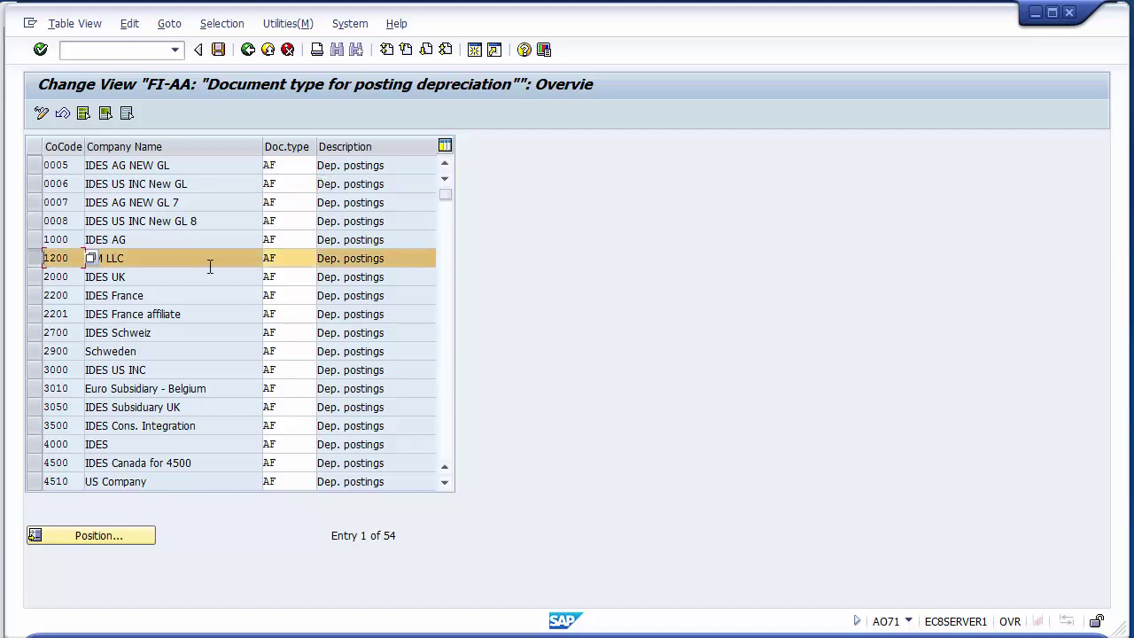
left_click(280, 261)
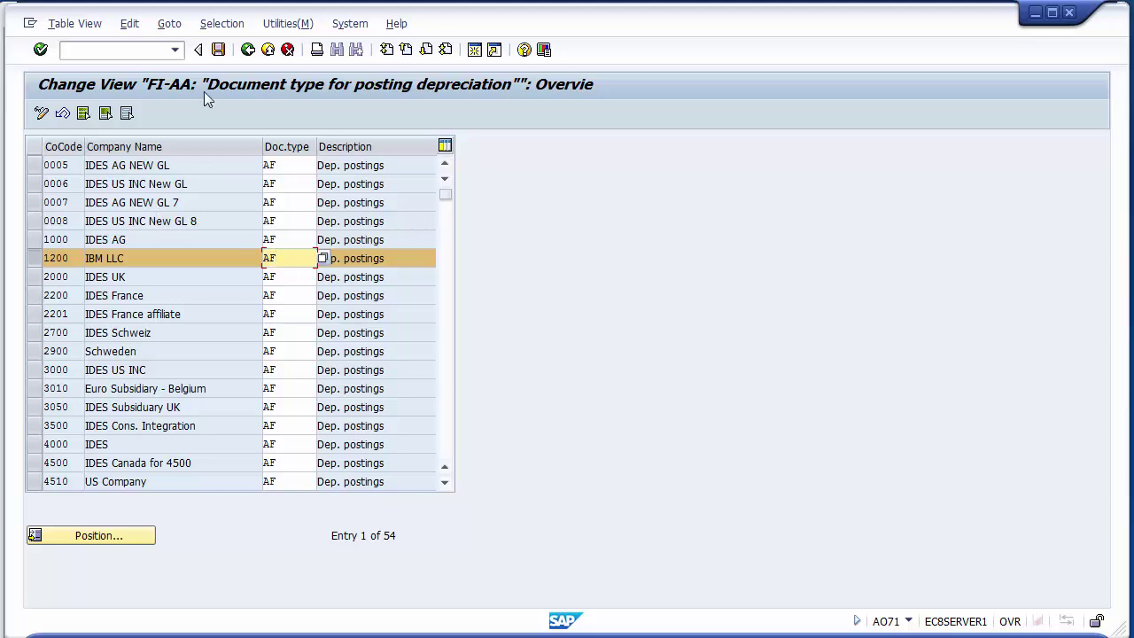
left_click(218, 51)
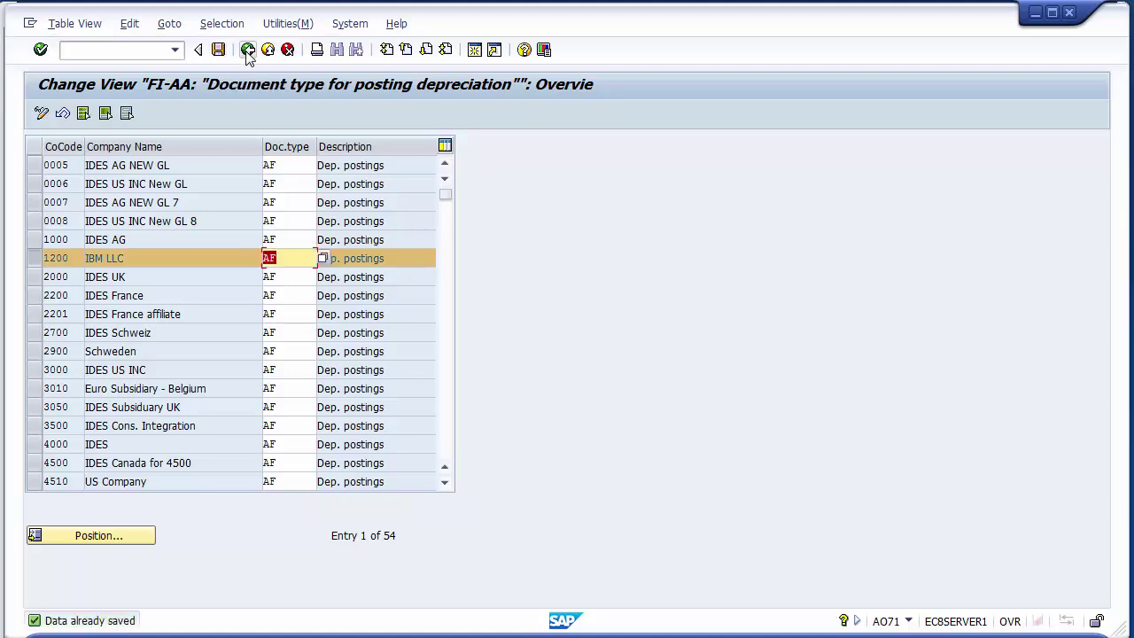
left_click(248, 49)
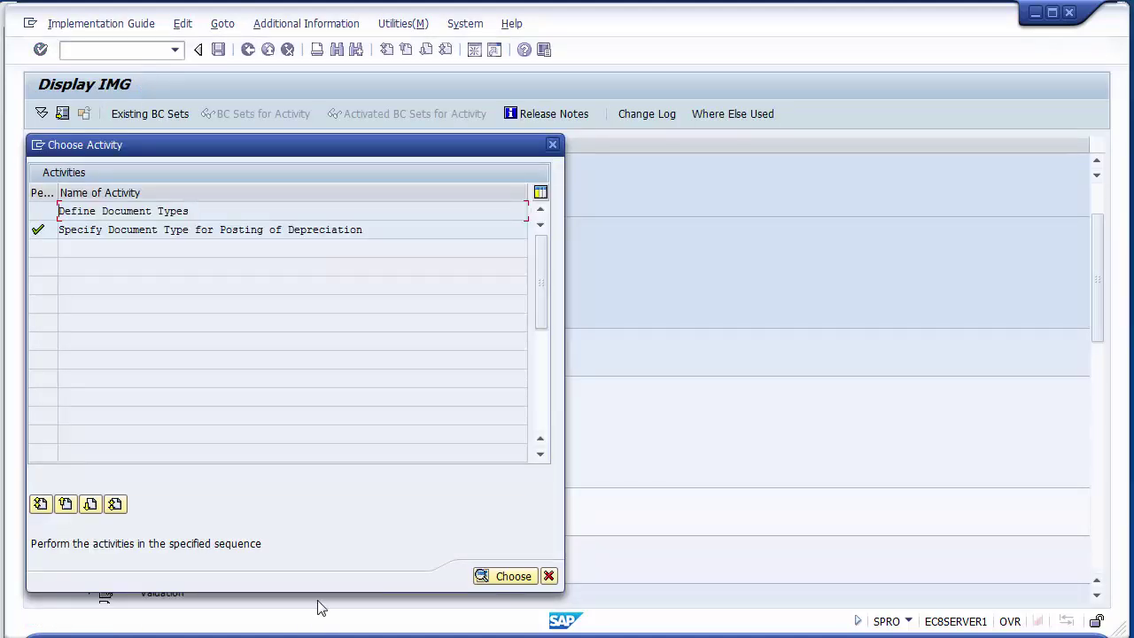
Return to the IMG structure, open Specify Intervals and Posting Rules, and select company code 1200.
left_click(276, 567)
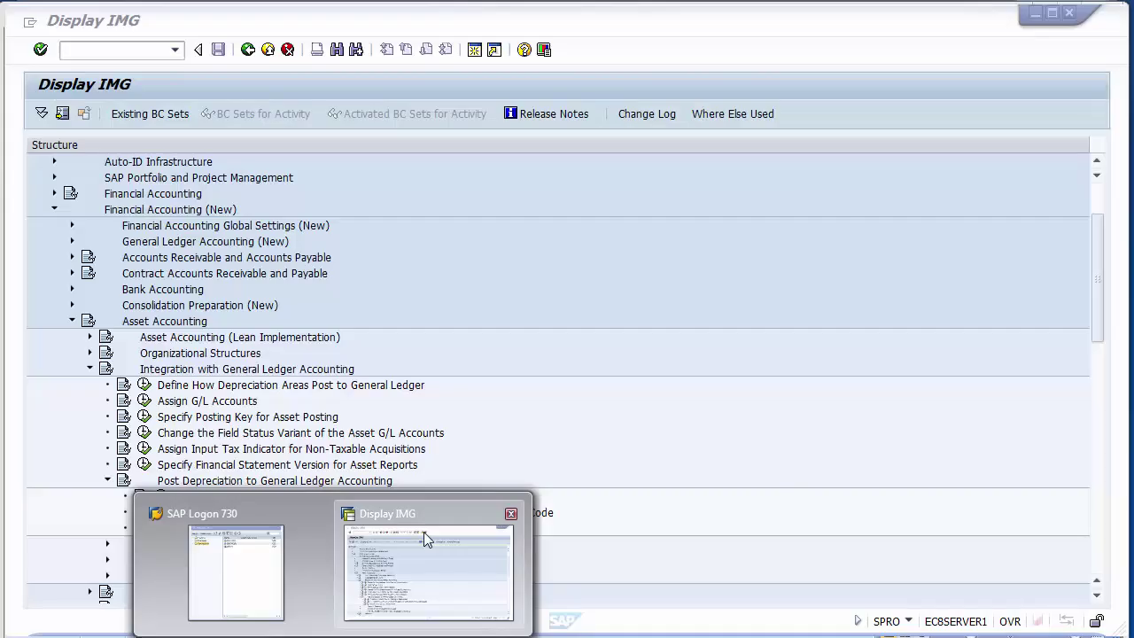
left_click(429, 542)
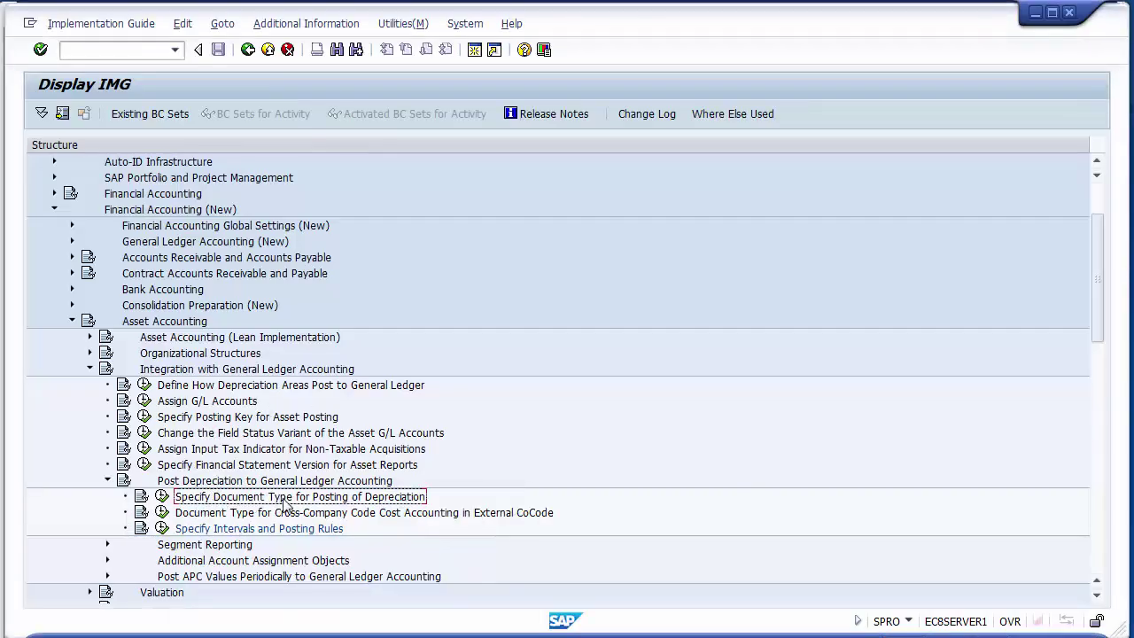
left_click(232, 530)
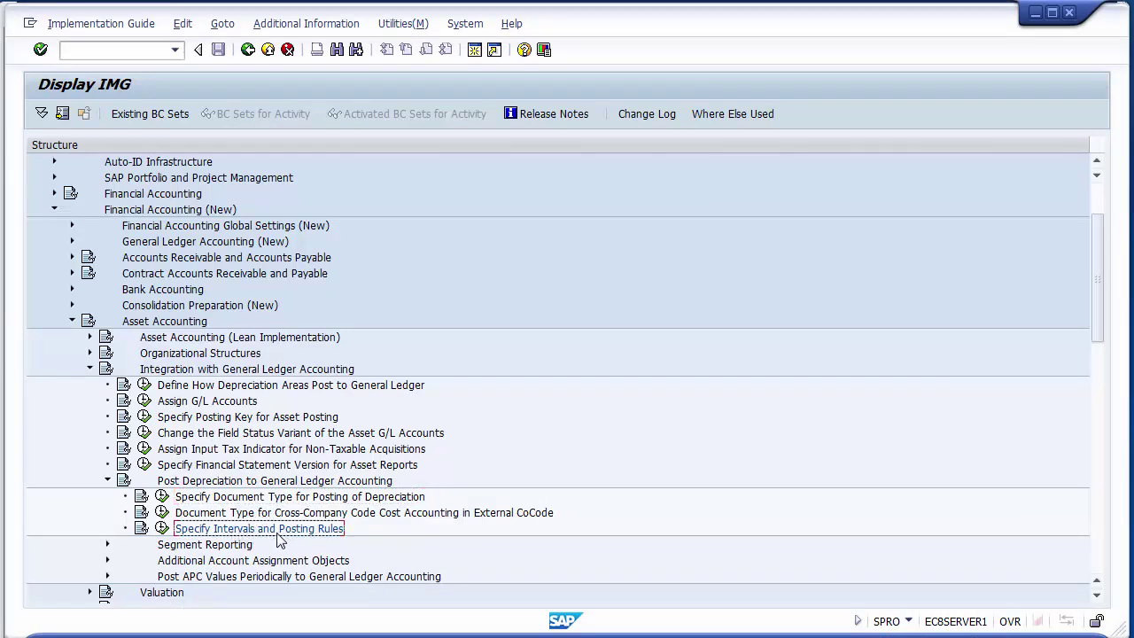
left_click(162, 529)
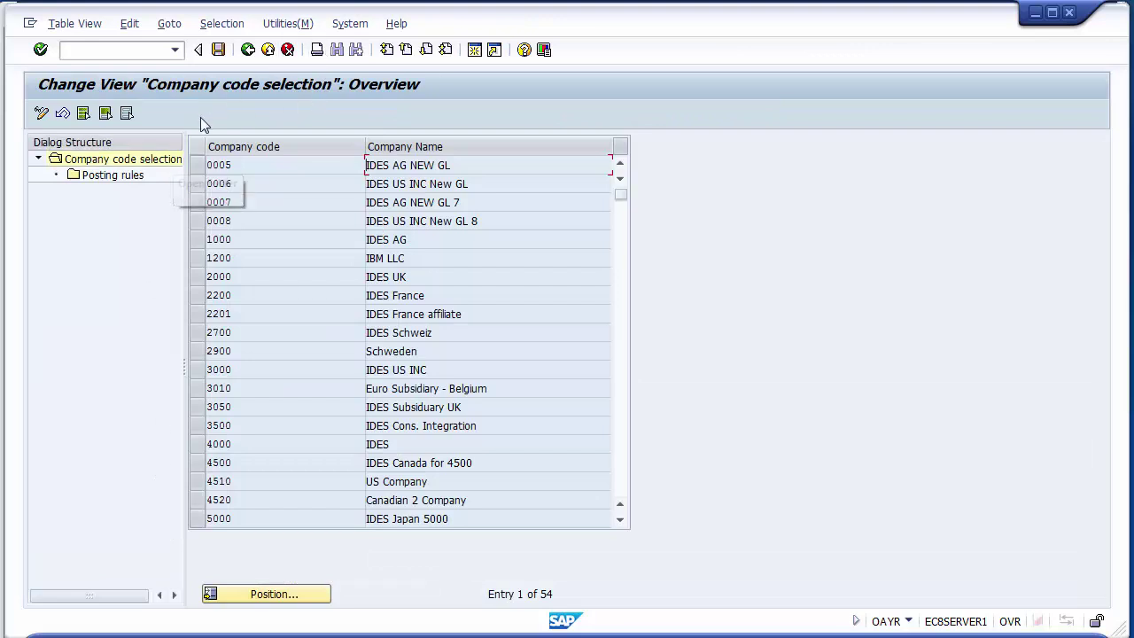
left_click(226, 258)
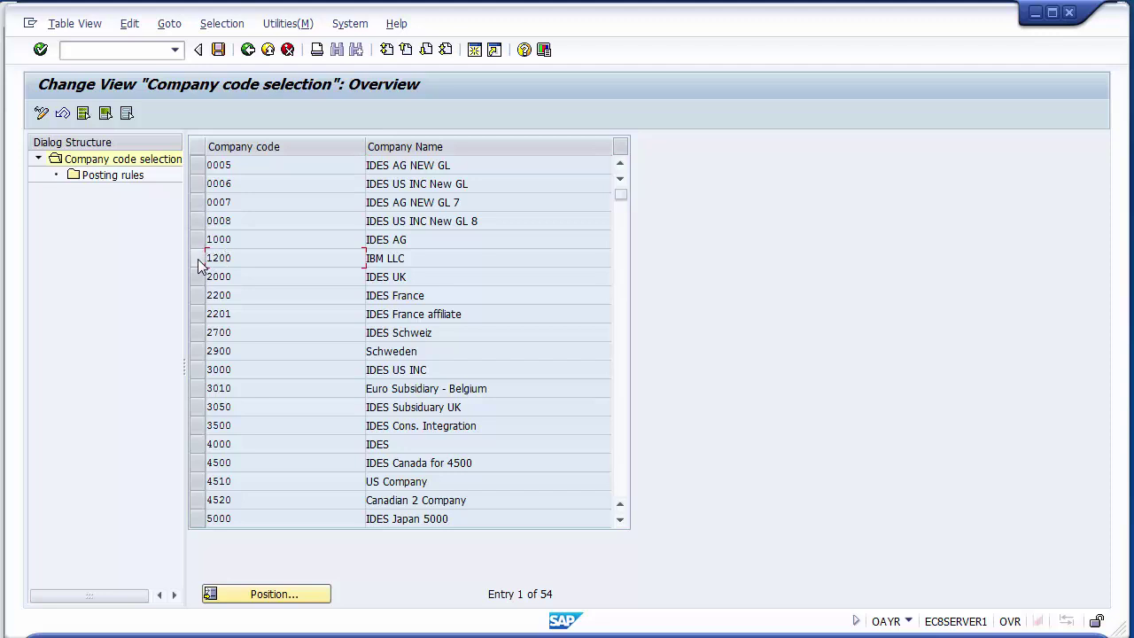
left_click(198, 258)
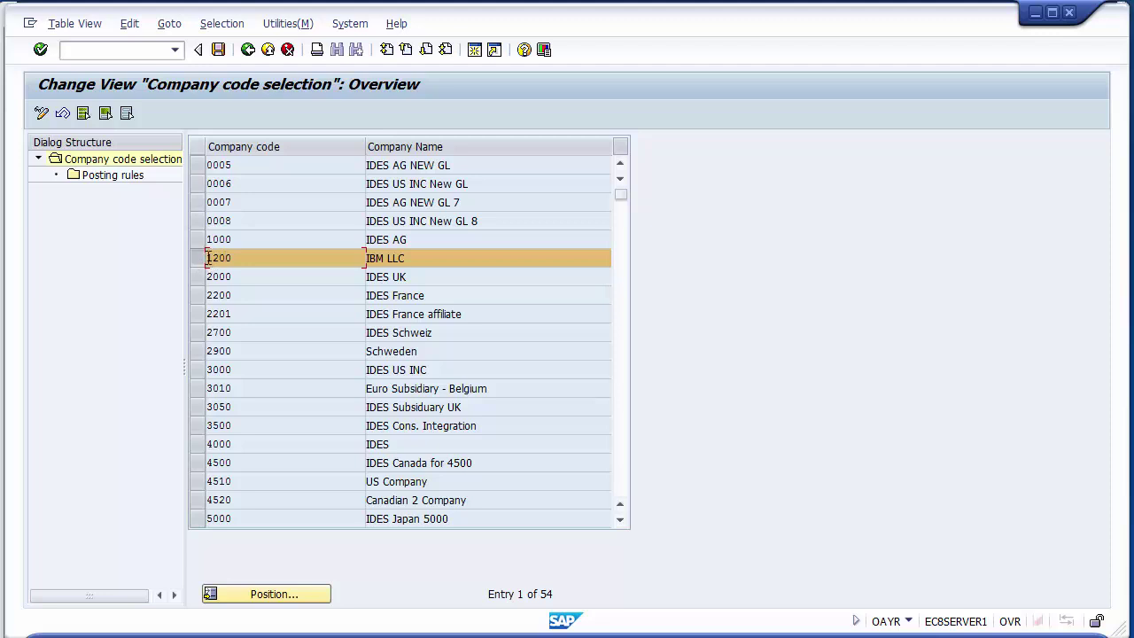
Select company code 1200 and open its posting rules.
left_click(198, 259)
left_click(198, 261)
left_click(84, 177)
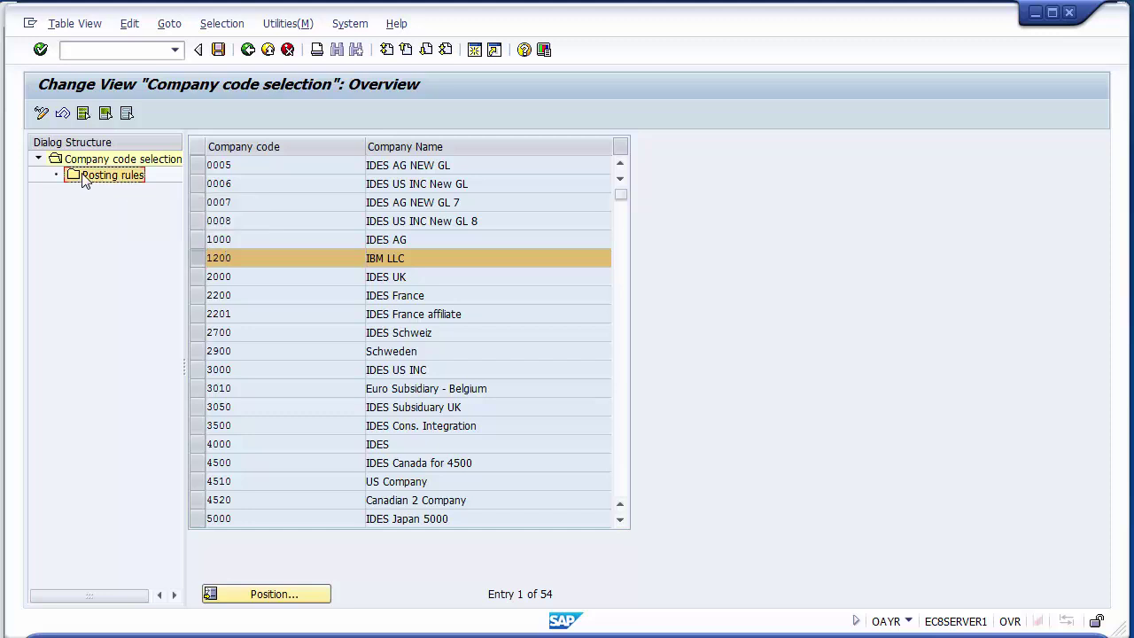
double_click(106, 175)
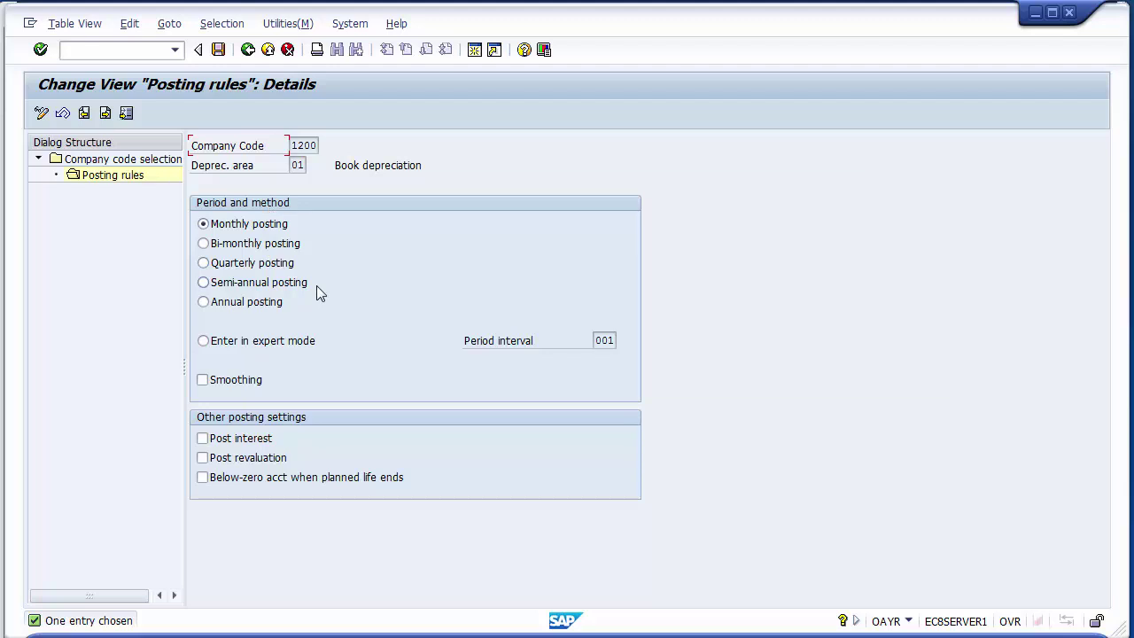
Review the posting period options for book depreciation area 01 and keep Monthly posting selected.
left_click(263, 225)
left_click(263, 248)
left_click(254, 262)
left_click(251, 287)
left_click(248, 228)
left_click(101, 175)
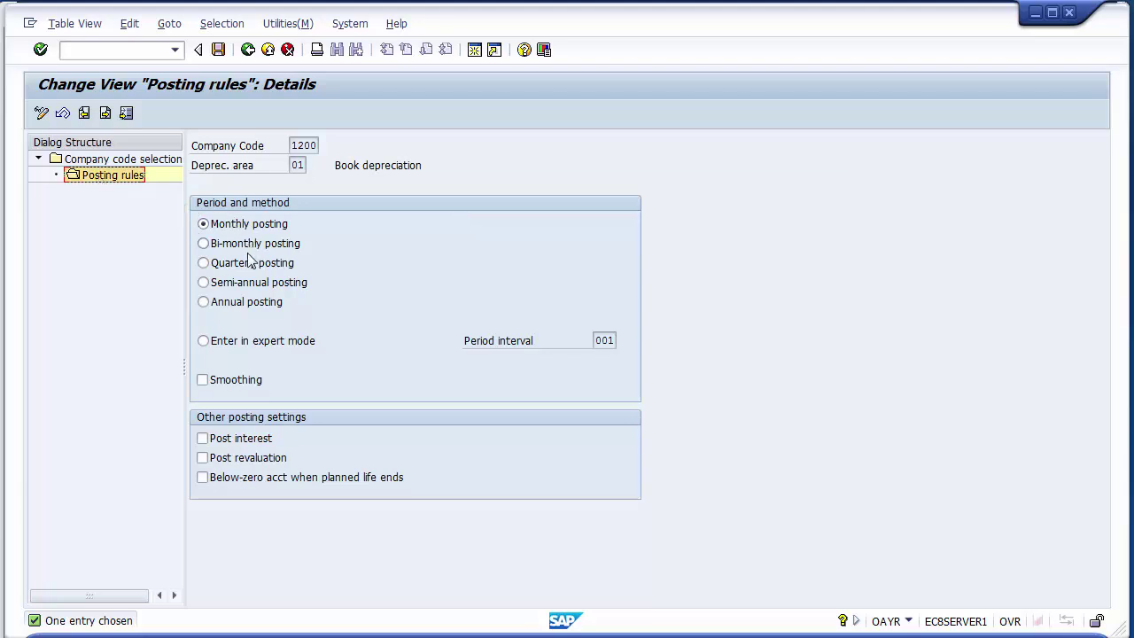
Save the posting rules in the FICO Configurations customizing request and switch to the PowerPoint presentation.
left_click(218, 51)
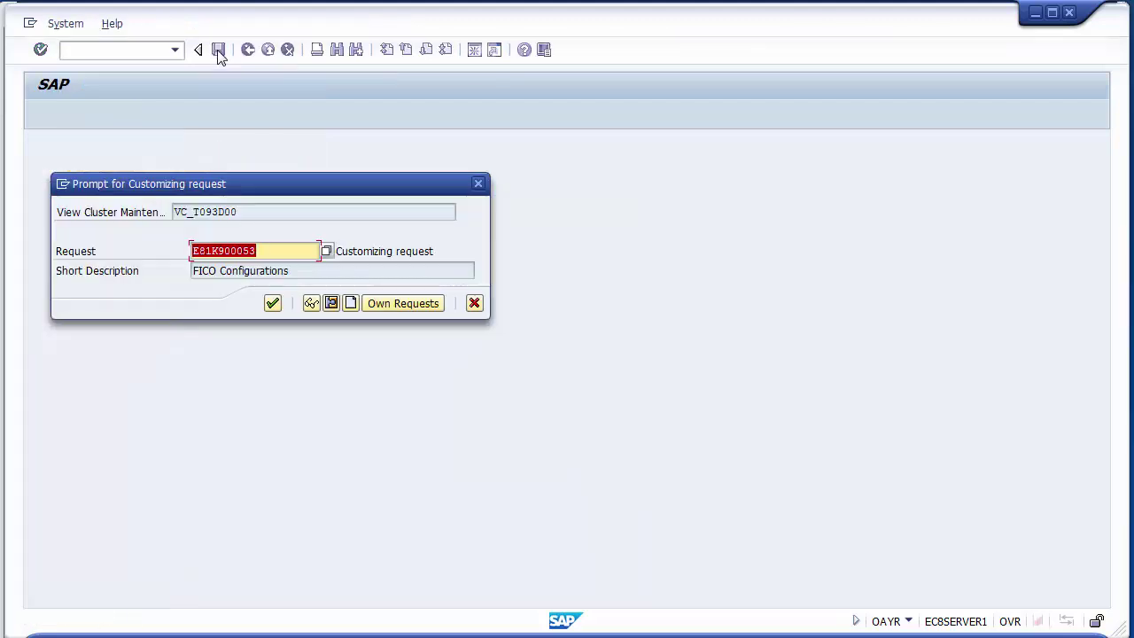
left_click(271, 303)
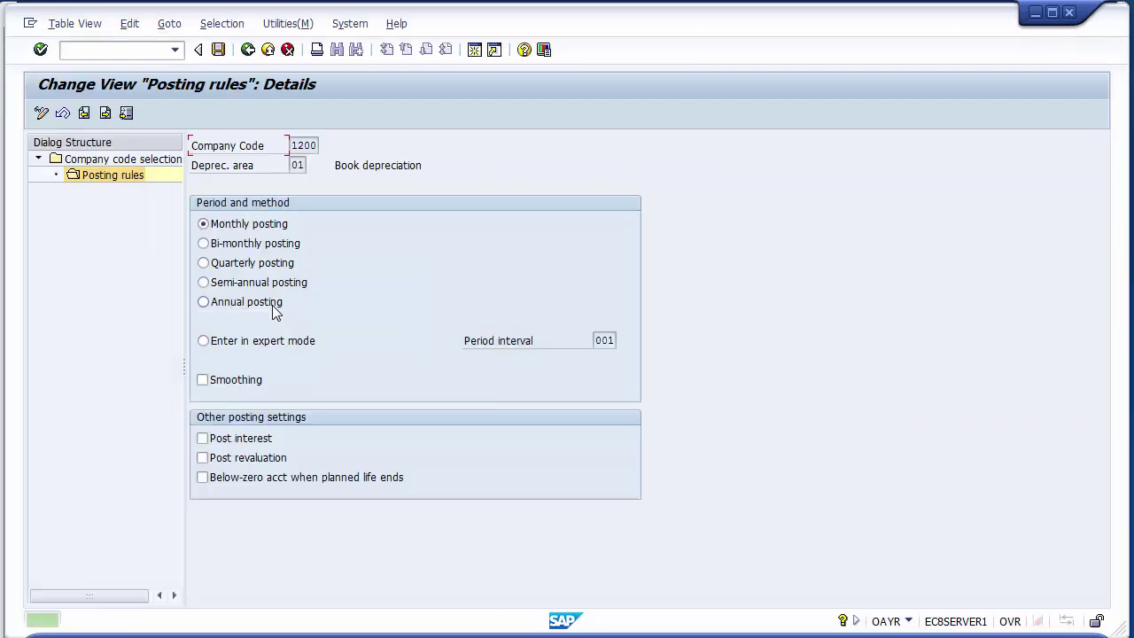
left_click(271, 633)
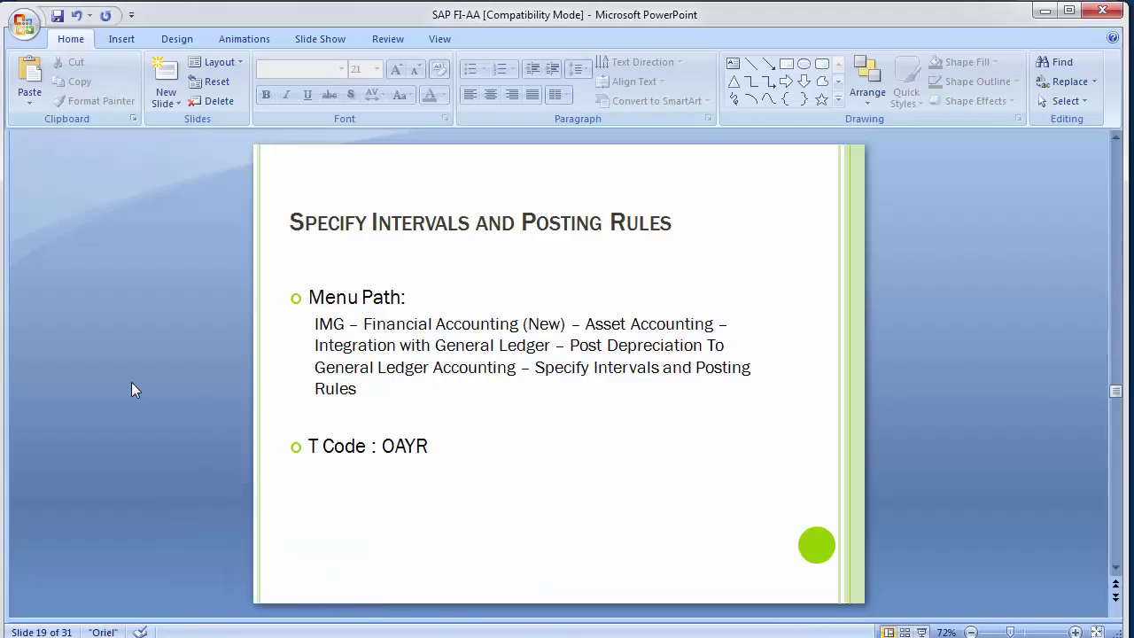
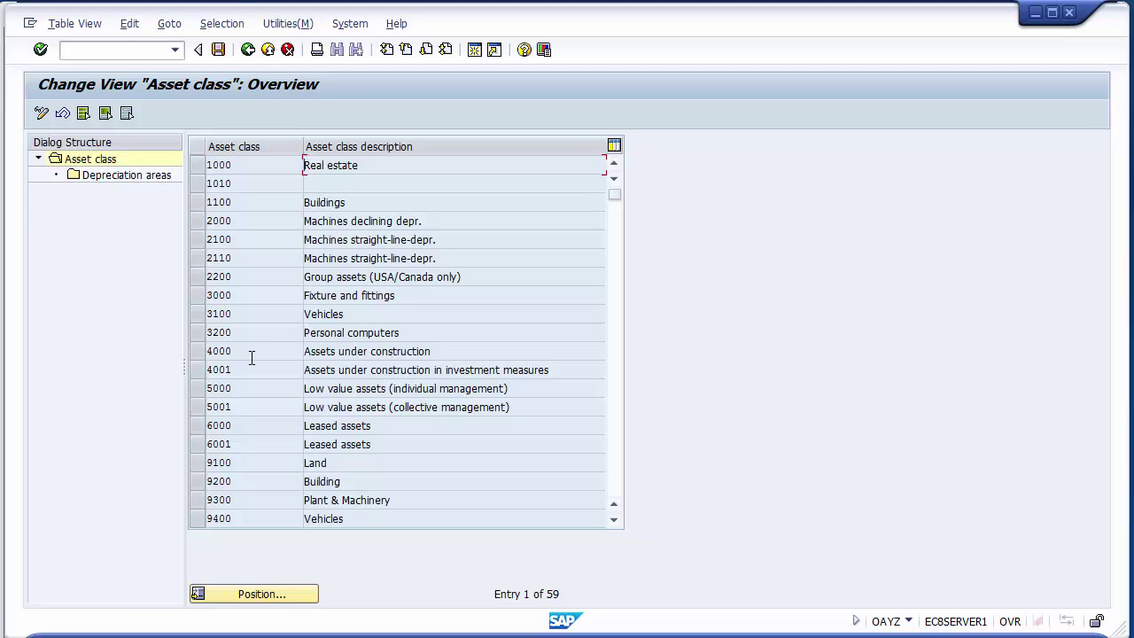
Open the depreciation areas of asset class 9100 Land in chart of depreciation 1200.
left_click(279, 462)
left_click(196, 462)
double_click(130, 176)
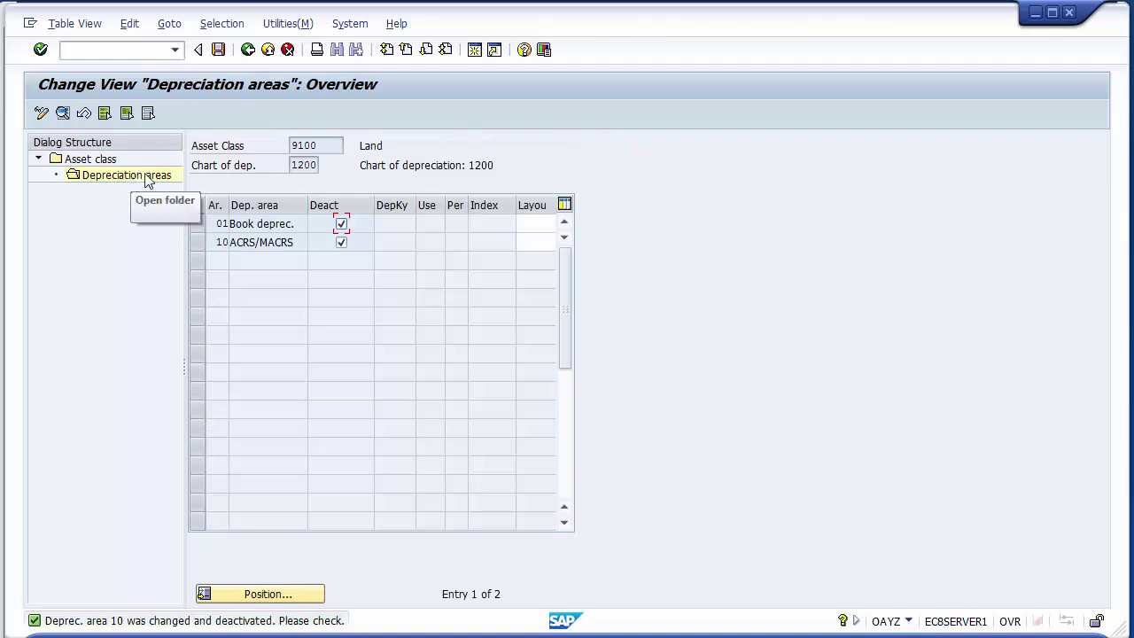
left_click(245, 223)
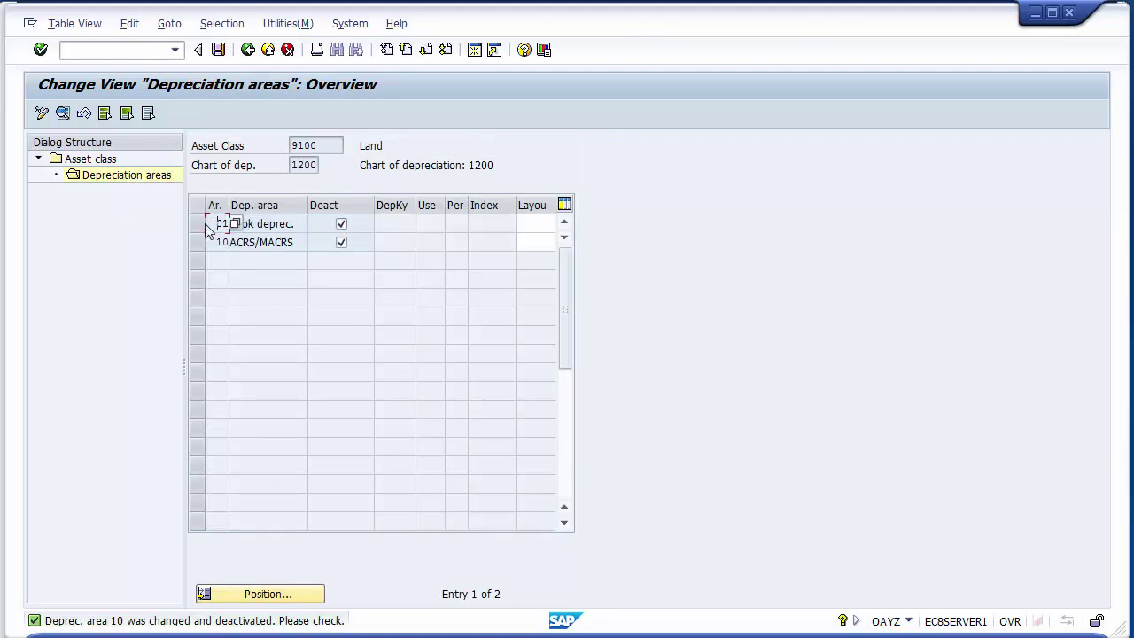
left_click(197, 223)
left_click(198, 241)
left_click(197, 224)
left_click(197, 240)
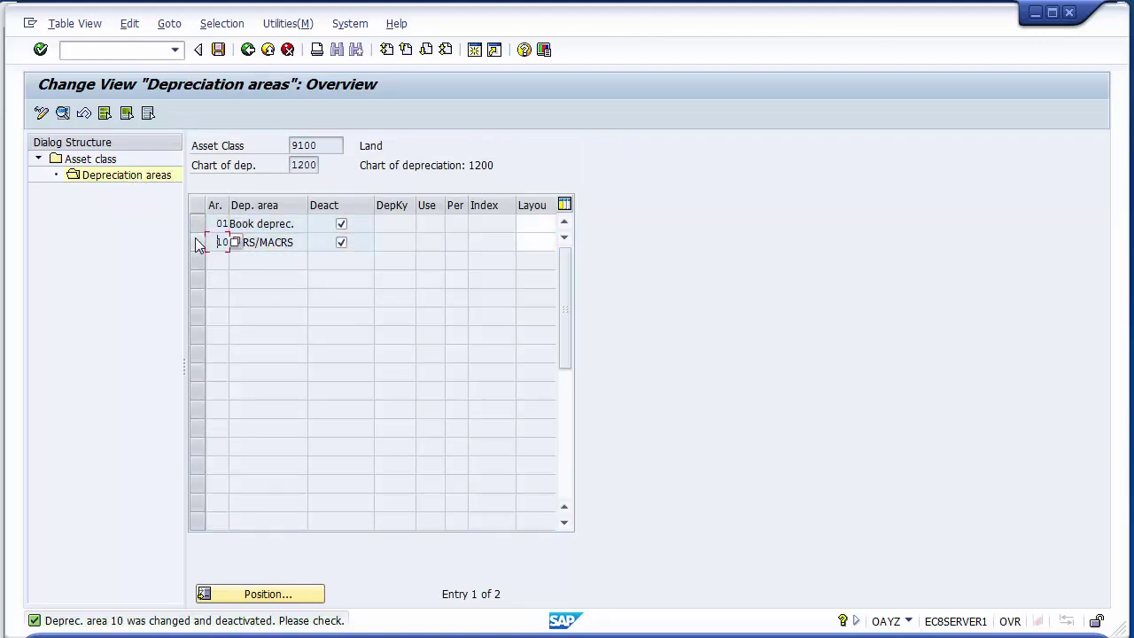
left_click(196, 223)
left_click(196, 239)
left_click(197, 223)
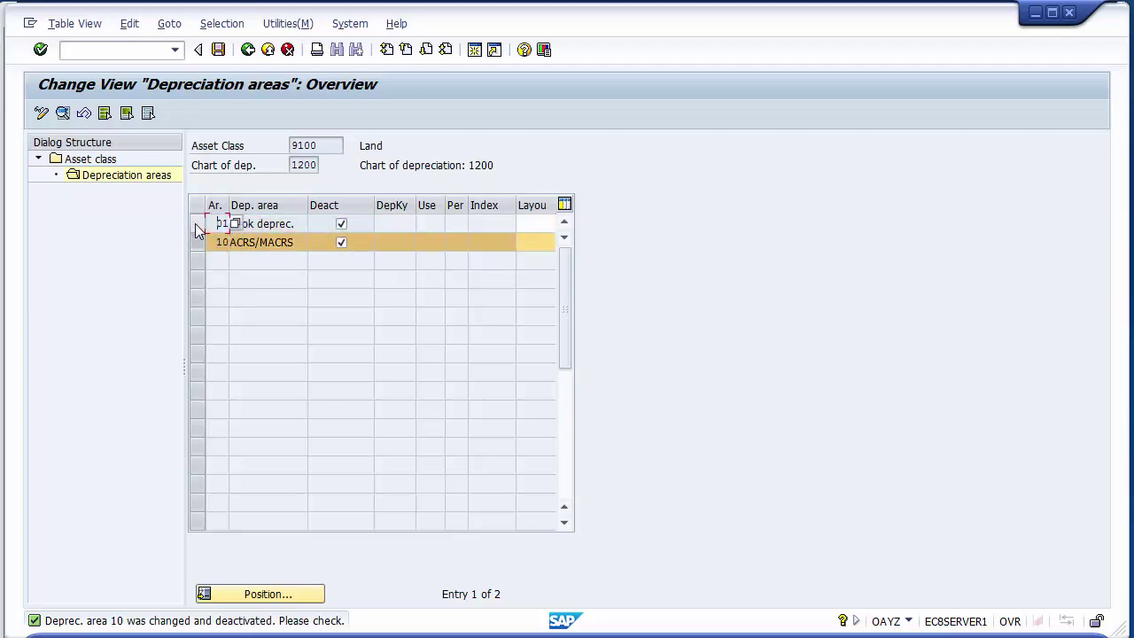
left_click(197, 240)
Assign screen layout 1000 (Depr. on main asset no. level) to the Book deprec. area of asset class 9100 Land.
left_click(527, 222)
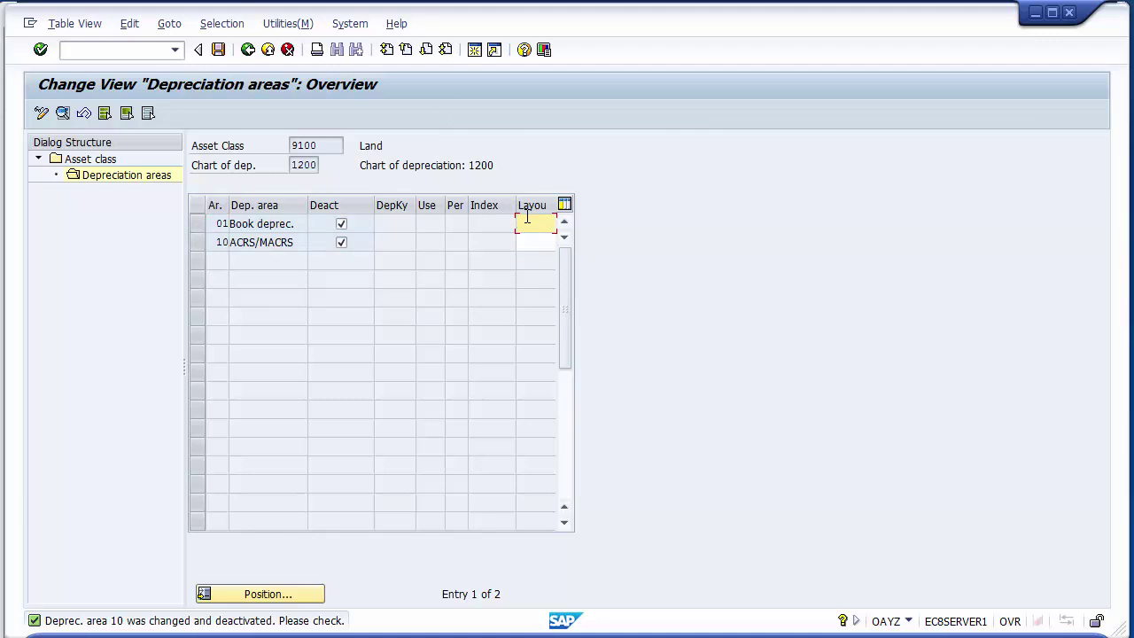
type("1000")
key("F4")
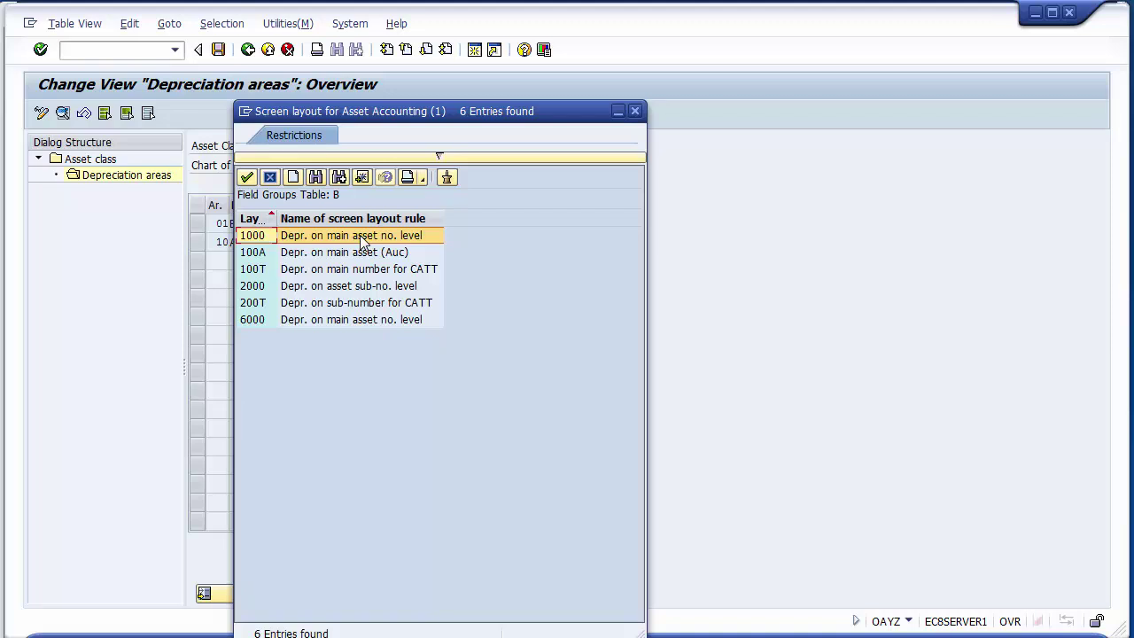
double_click(340, 237)
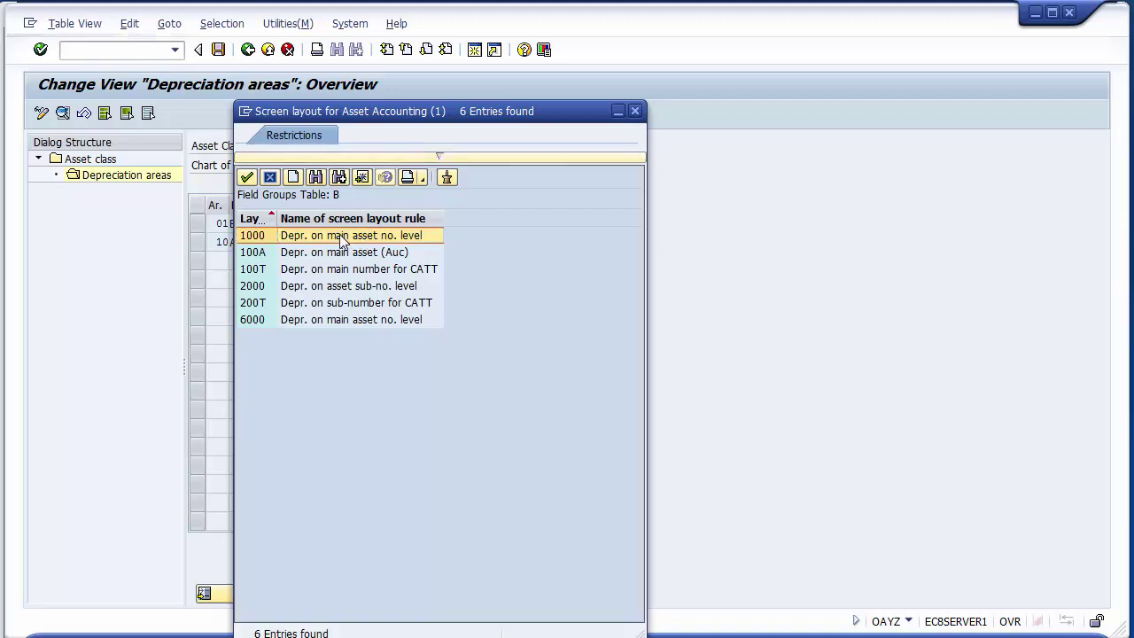
left_click(342, 242)
Assign layout 1000 to the ACRS/MACRS area of Land and return to the asset class overview.
left_click(524, 239)
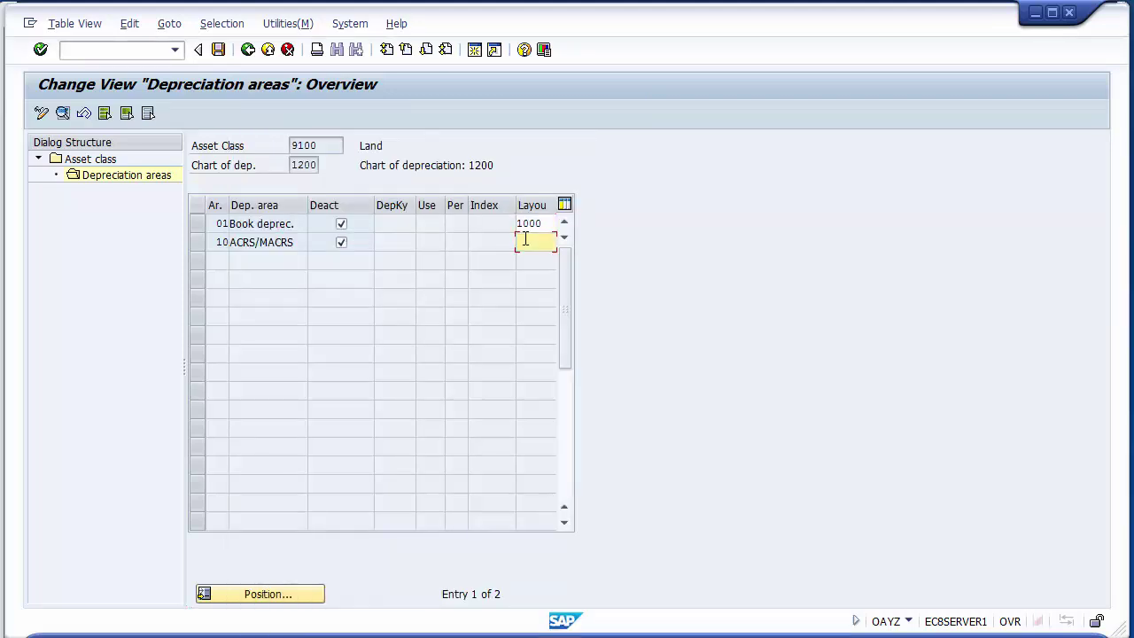
type("1000")
key("ctrl+y")
left_click_drag(356, 135, 673, 155)
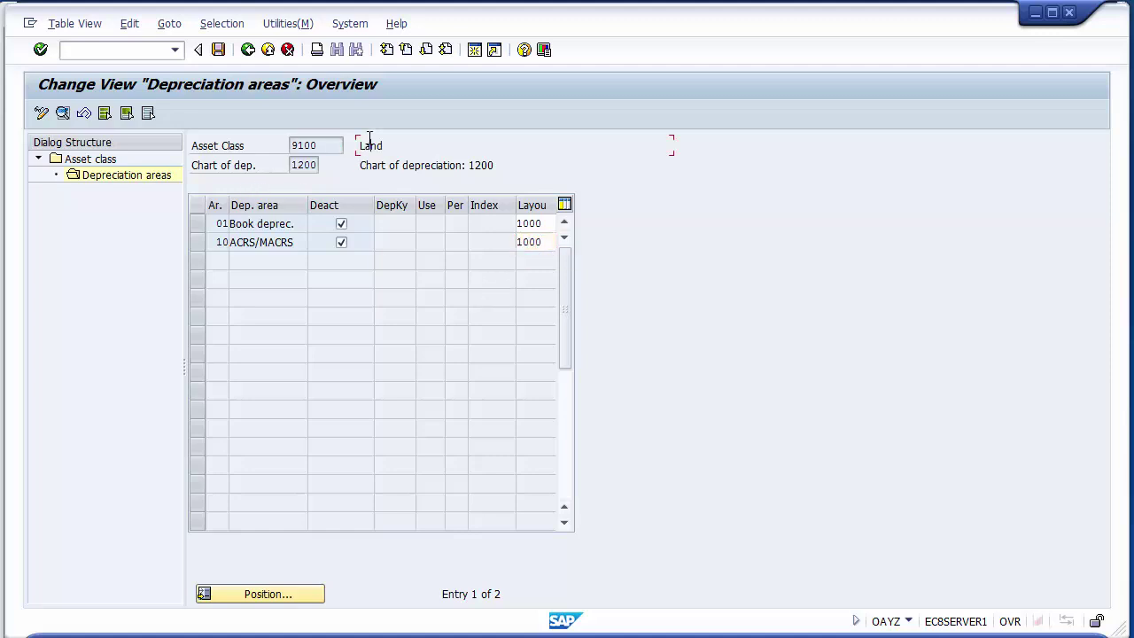
left_click(546, 224)
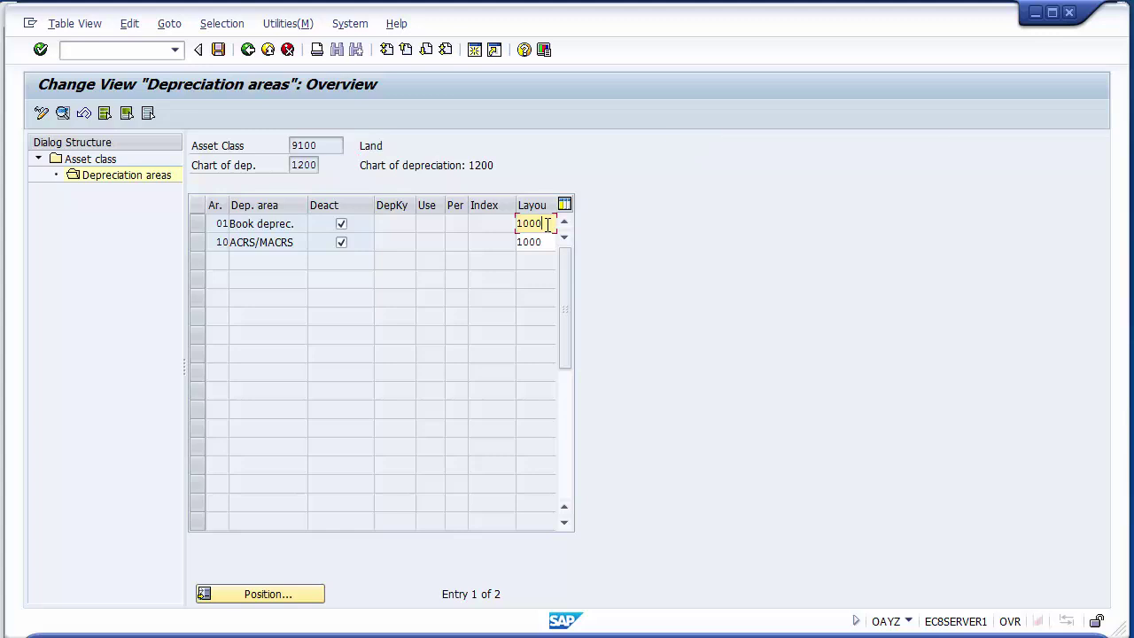
left_click_drag(542, 224, 518, 224)
left_click(249, 50)
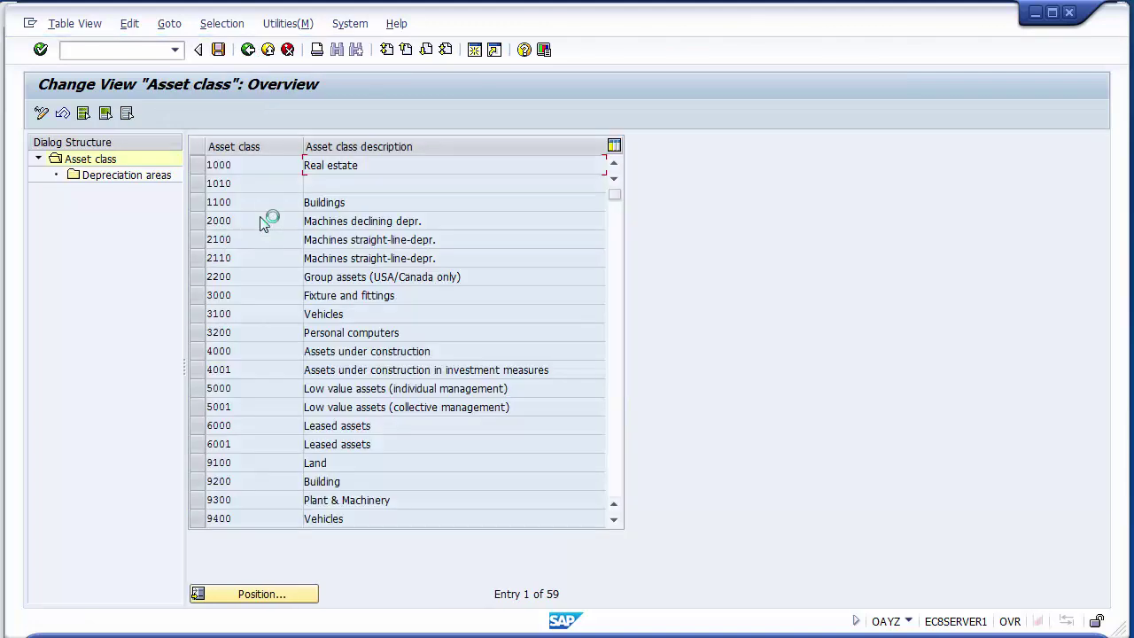
Open the depreciation areas of asset class 9200 Building.
left_click(258, 481)
left_click(196, 483)
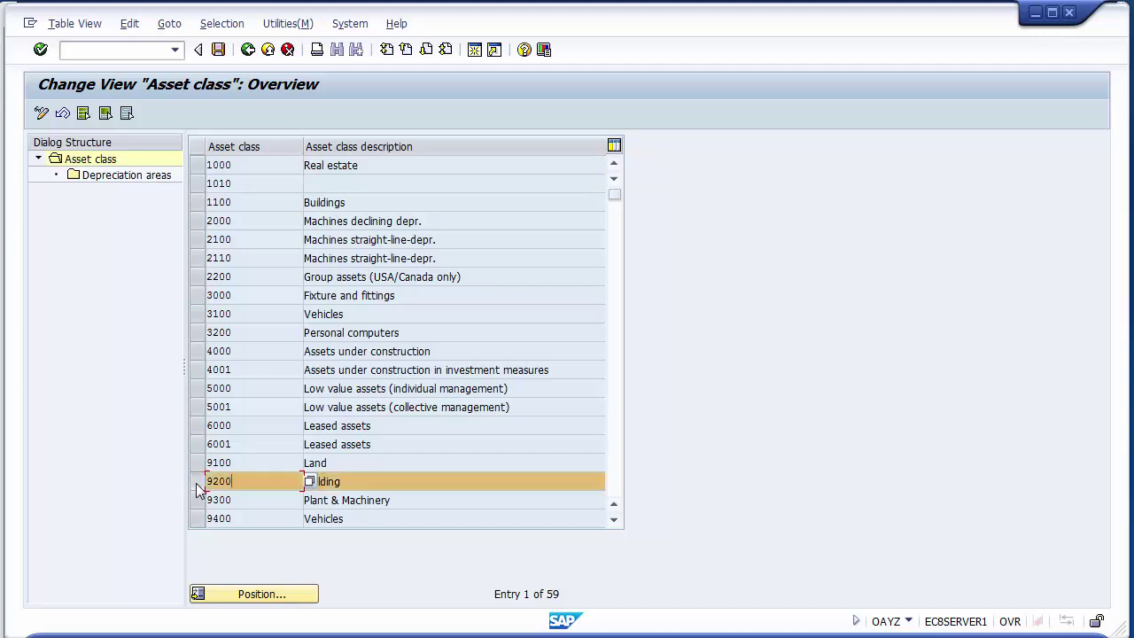
double_click(113, 177)
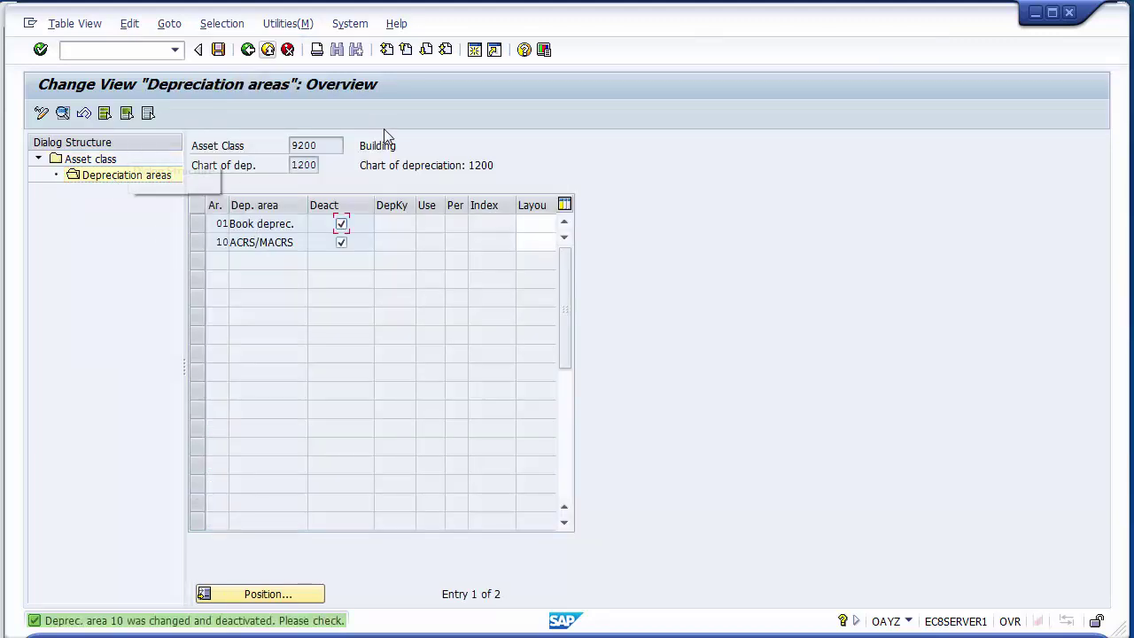
Set layout 1000 for both depreciation areas of Building and return to the asset class overview.
left_click(522, 222)
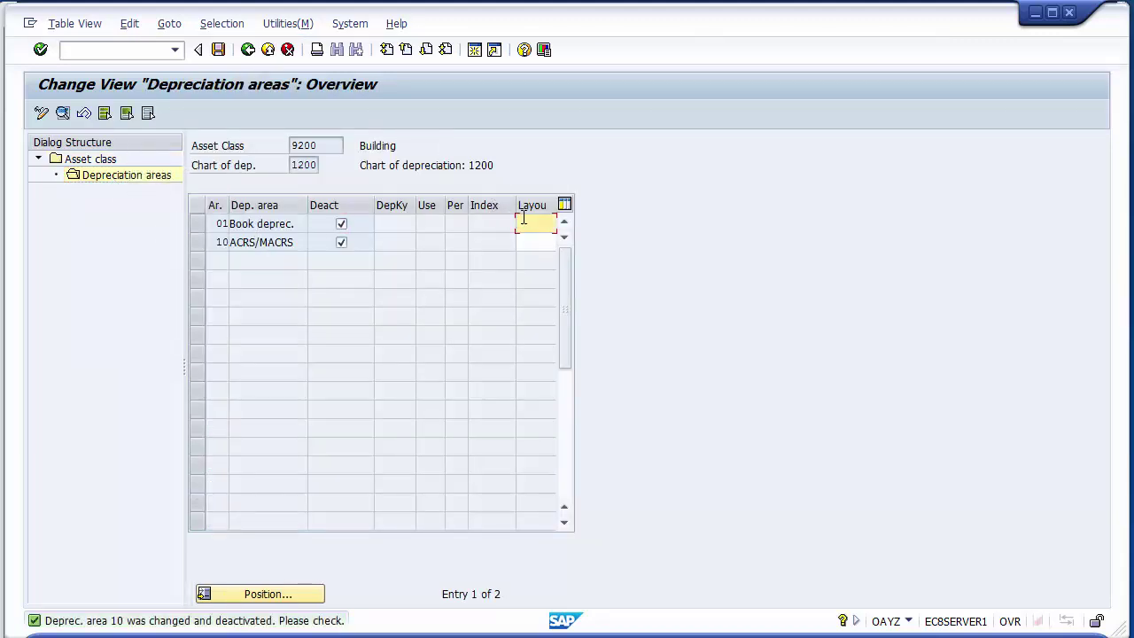
type("1000")
key("Down")
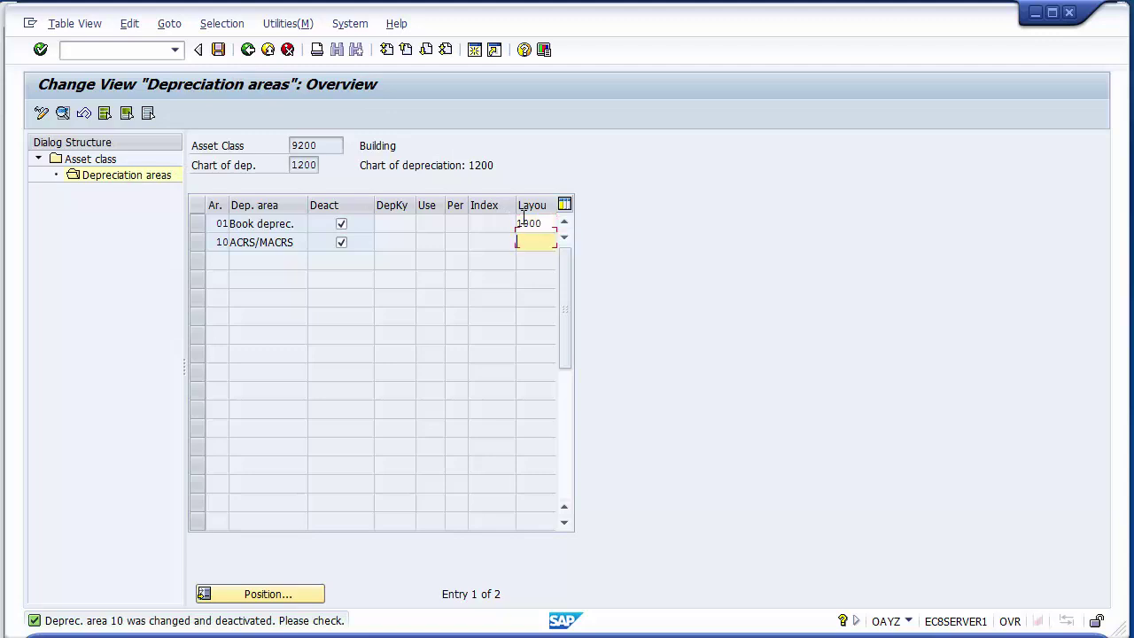
type("1000")
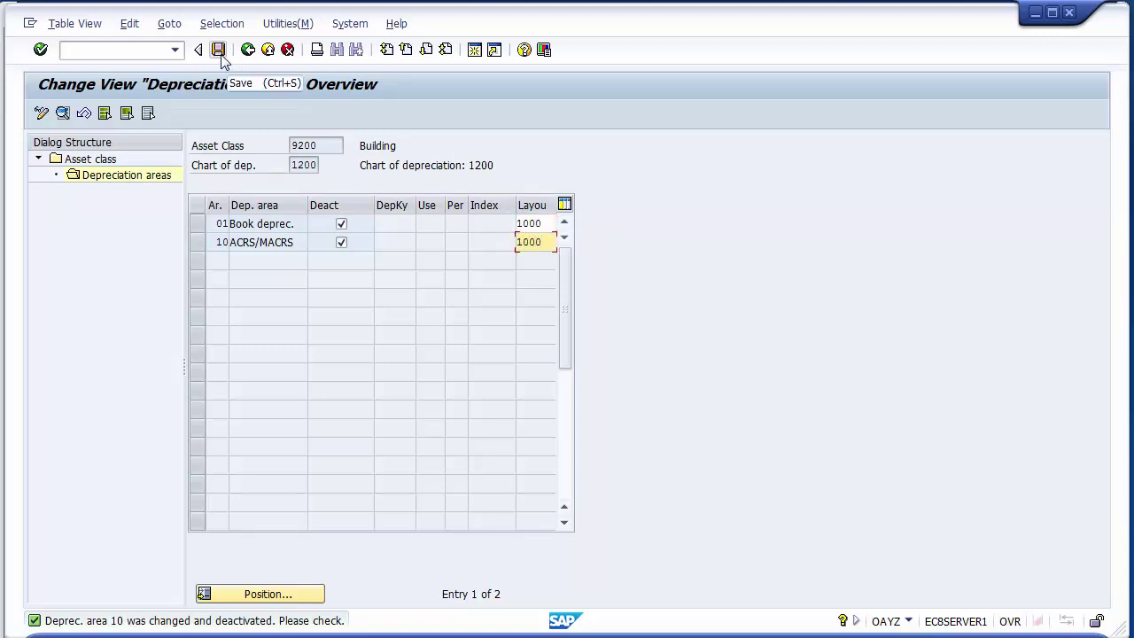
left_click(247, 53)
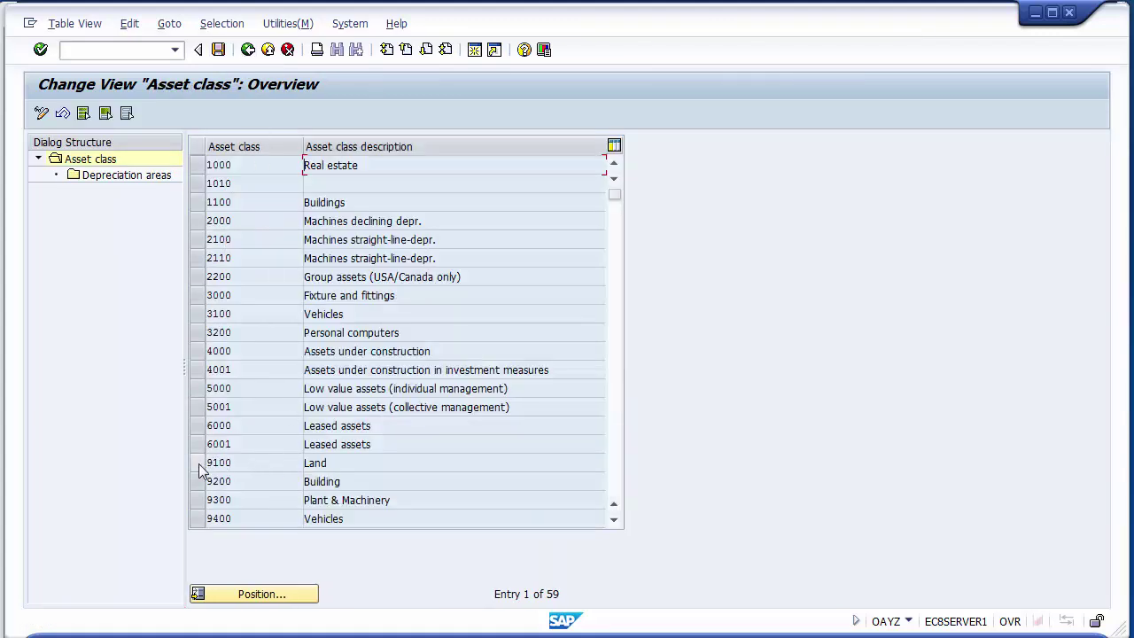
Reopen the depreciation areas of asset class 9100 Land, clear the deactivation of areas 01 and 10, and return to the overview.
left_click(198, 463)
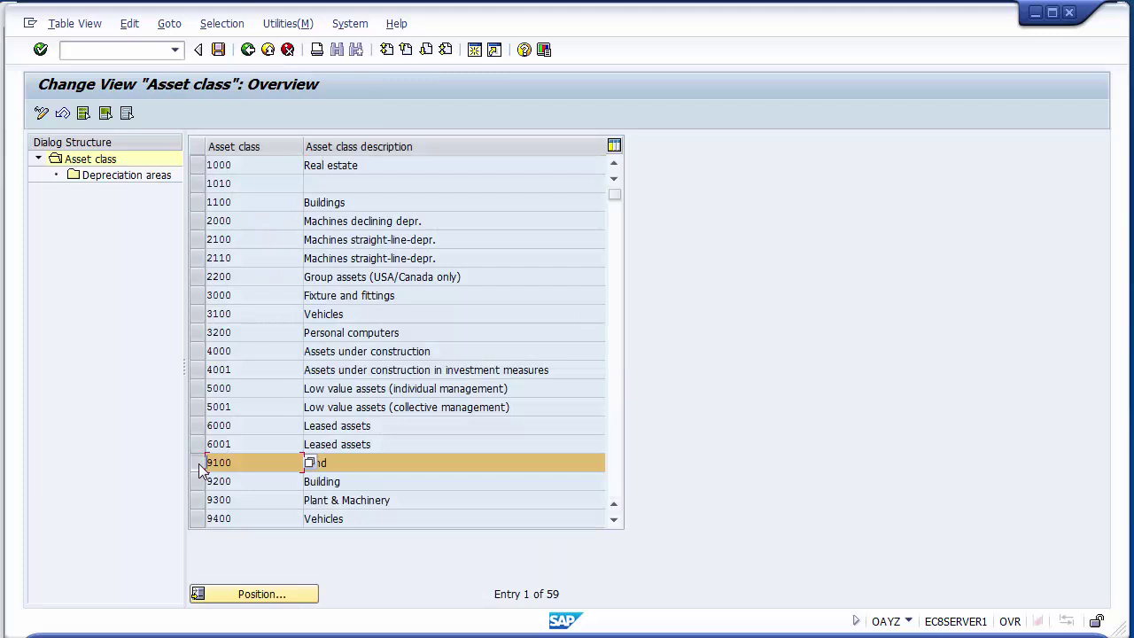
left_click(135, 177)
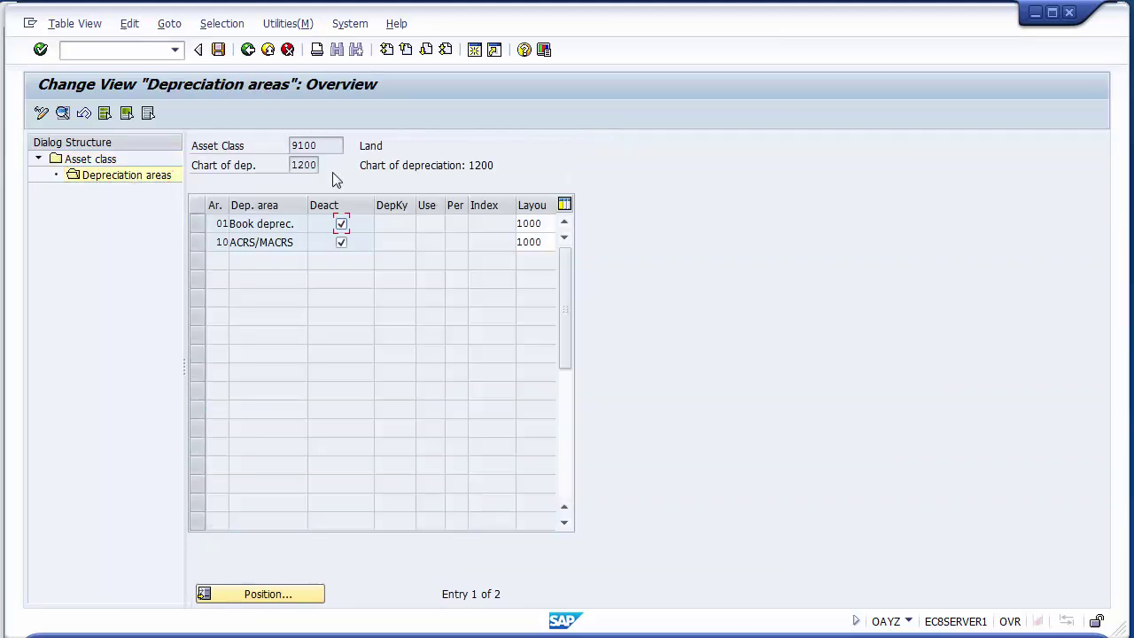
left_click(342, 242)
left_click(341, 224)
left_click(341, 242)
left_click_drag(360, 146, 398, 145)
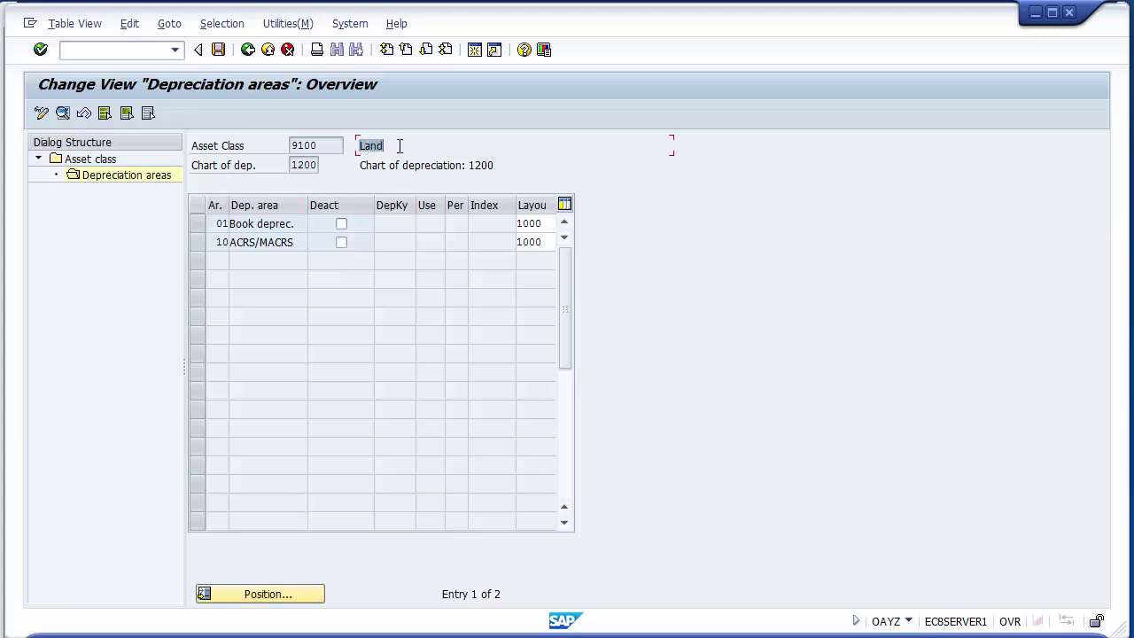
left_click(248, 51)
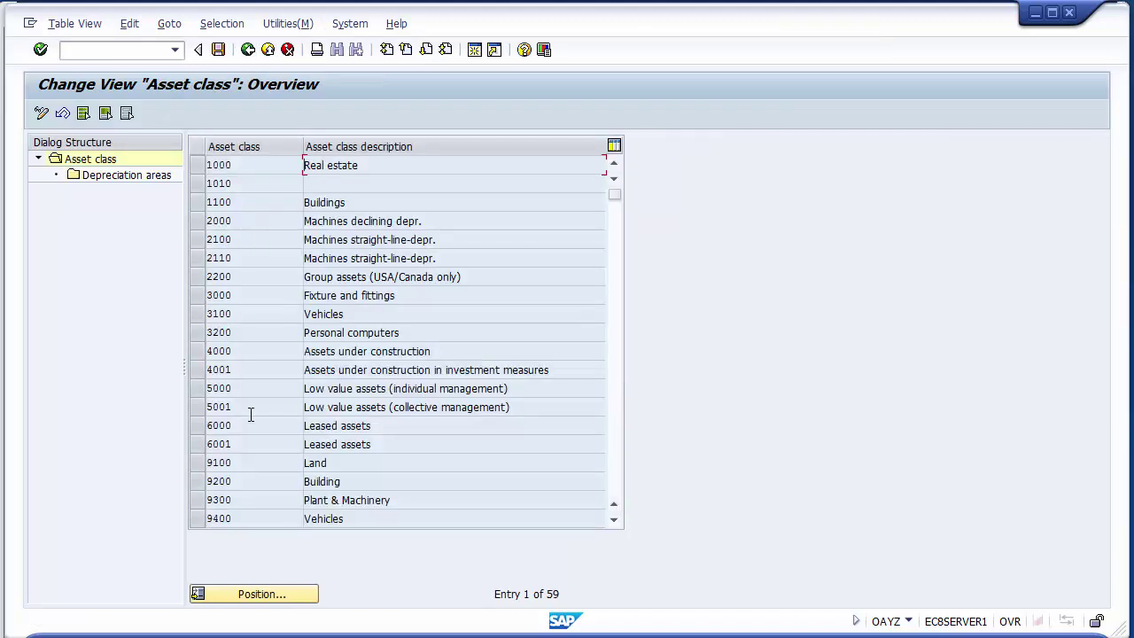
Reopen the depreciation areas of asset class 9200 Building, clear the deactivation of areas 01 and 10, and return to the overview.
left_click(199, 481)
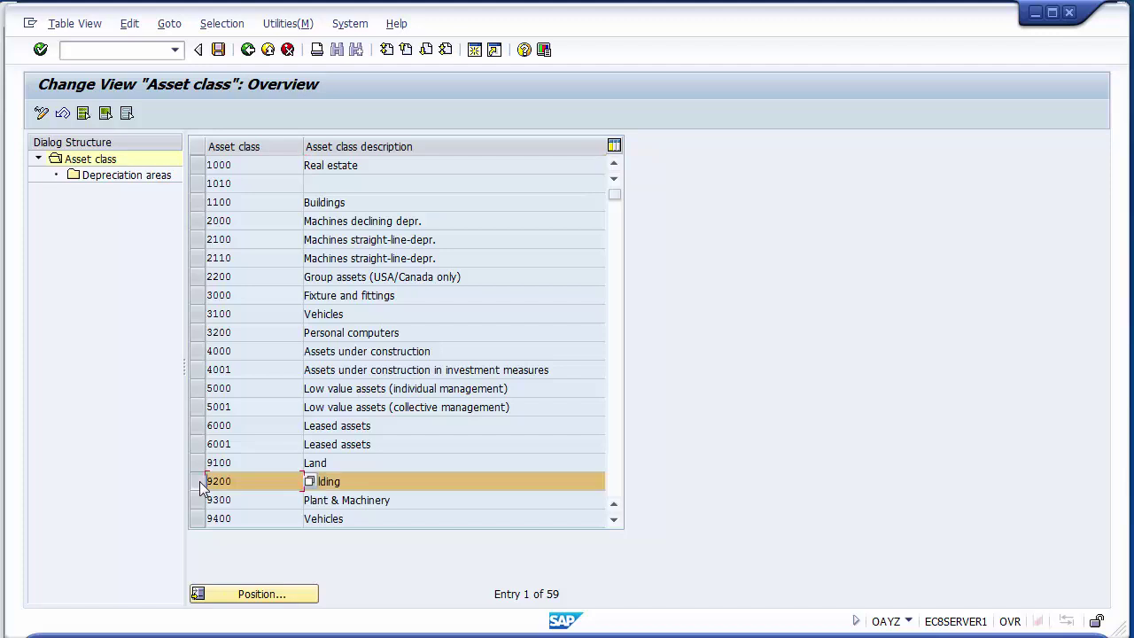
double_click(138, 177)
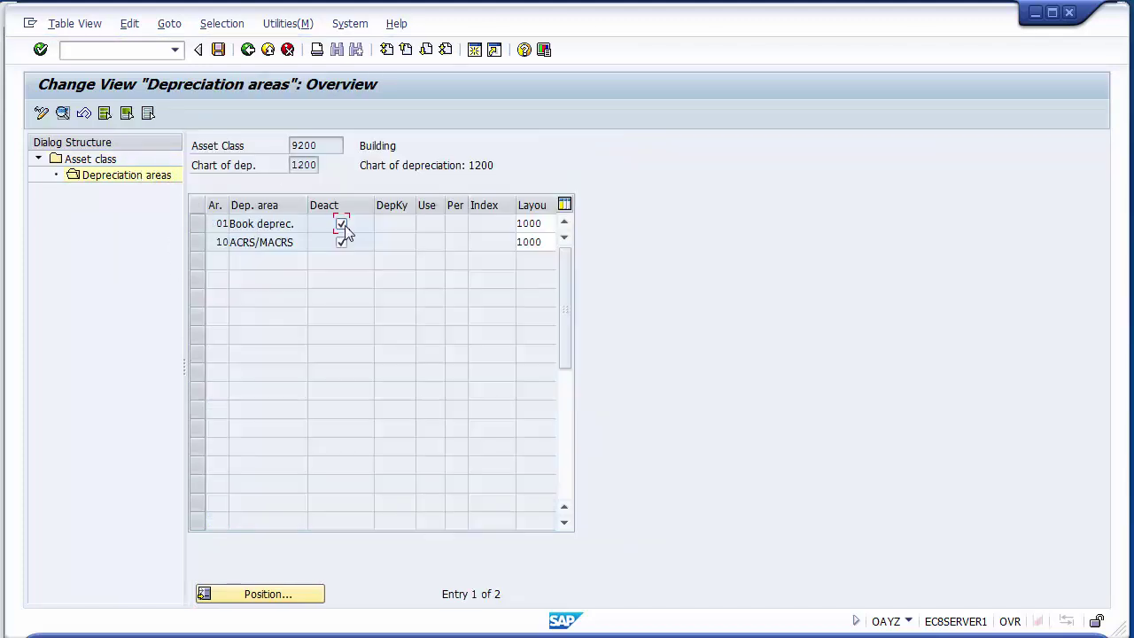
left_click(552, 225)
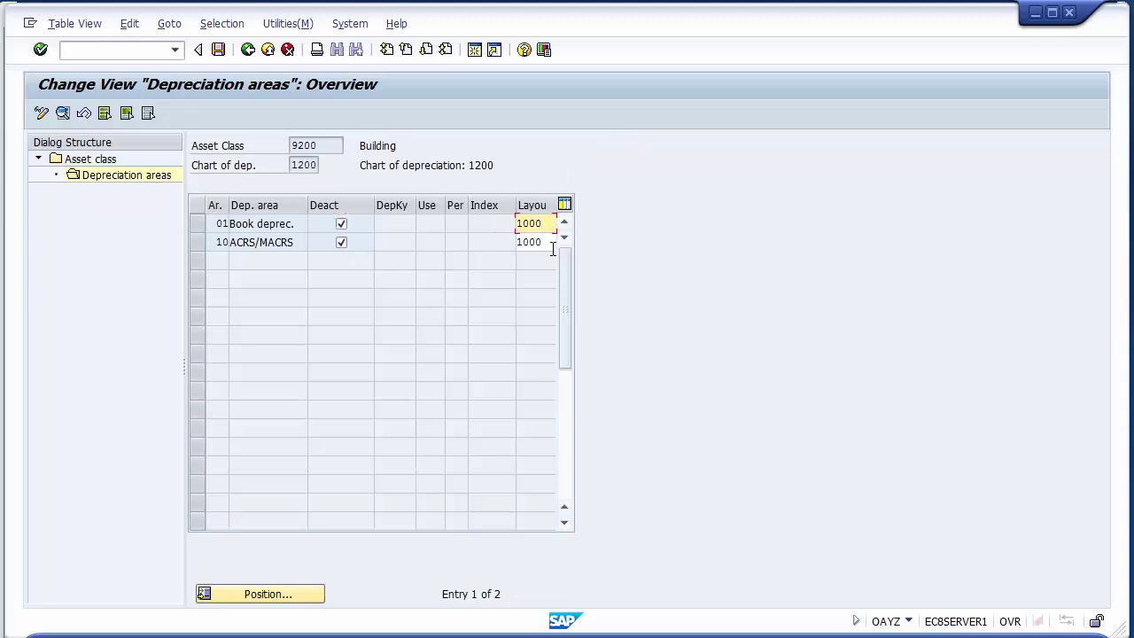
left_click(549, 246)
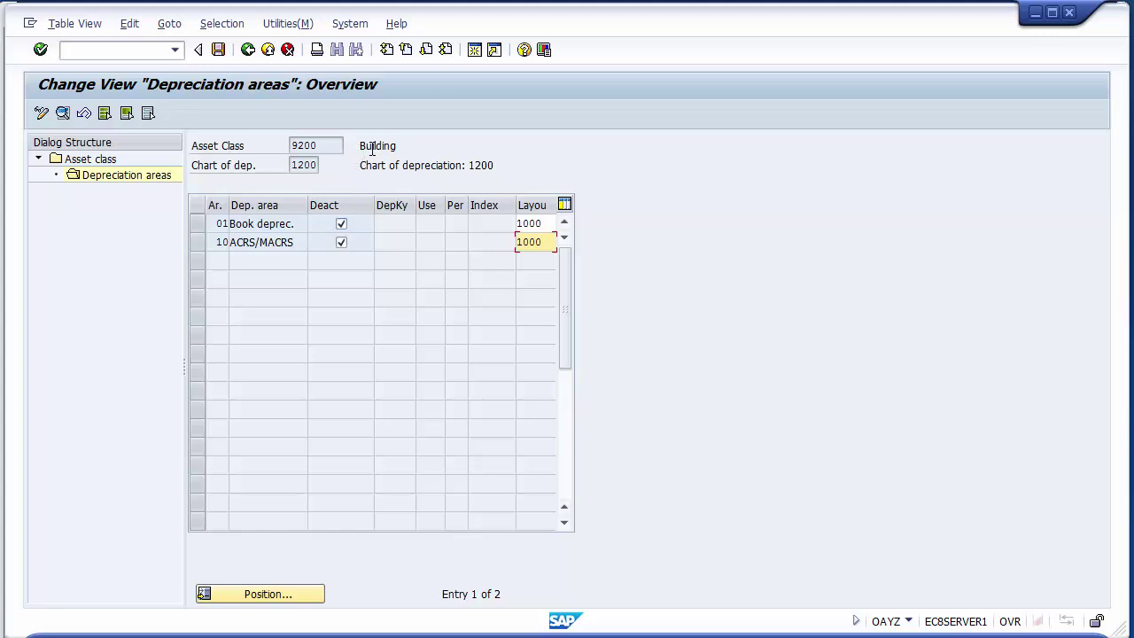
left_click(341, 223)
left_click_drag(359, 146, 401, 146)
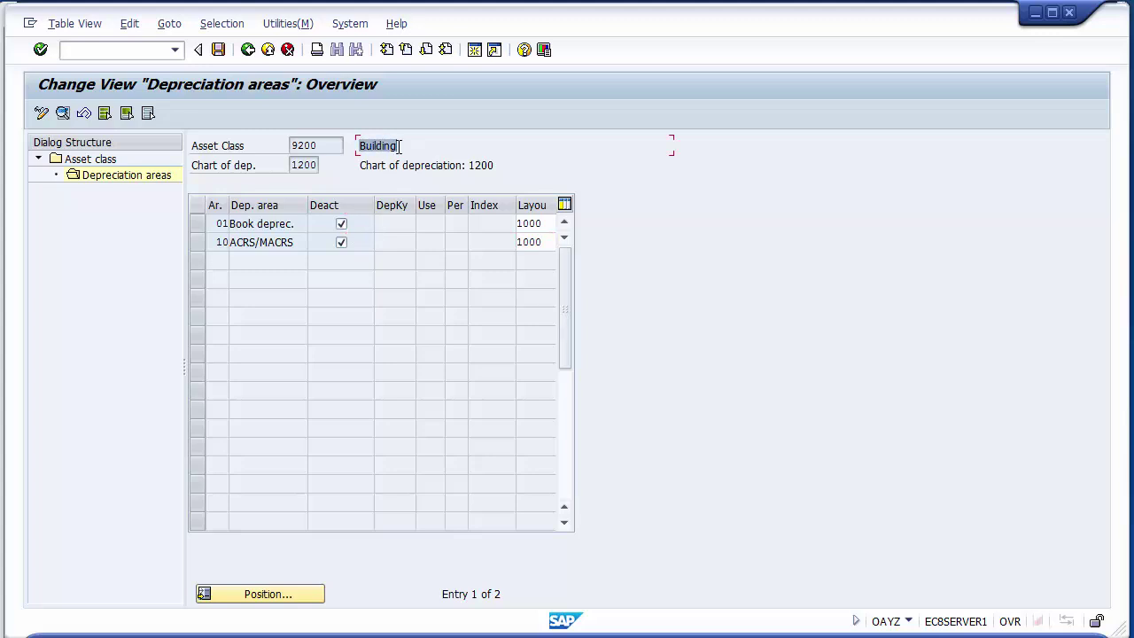
left_click(359, 228)
left_click(359, 248)
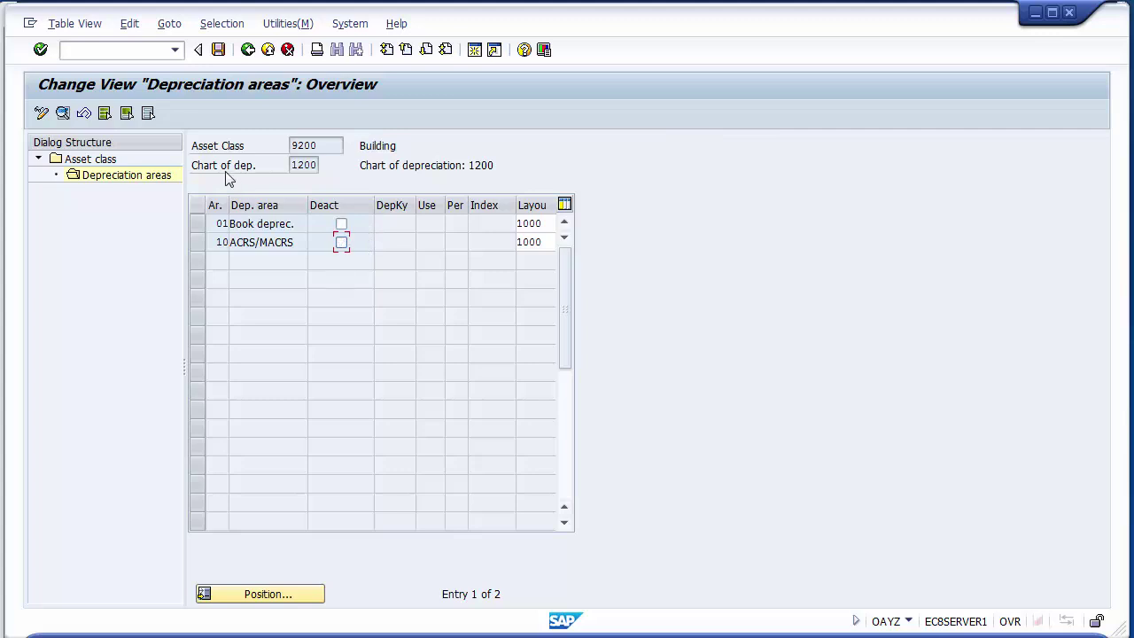
left_click(248, 51)
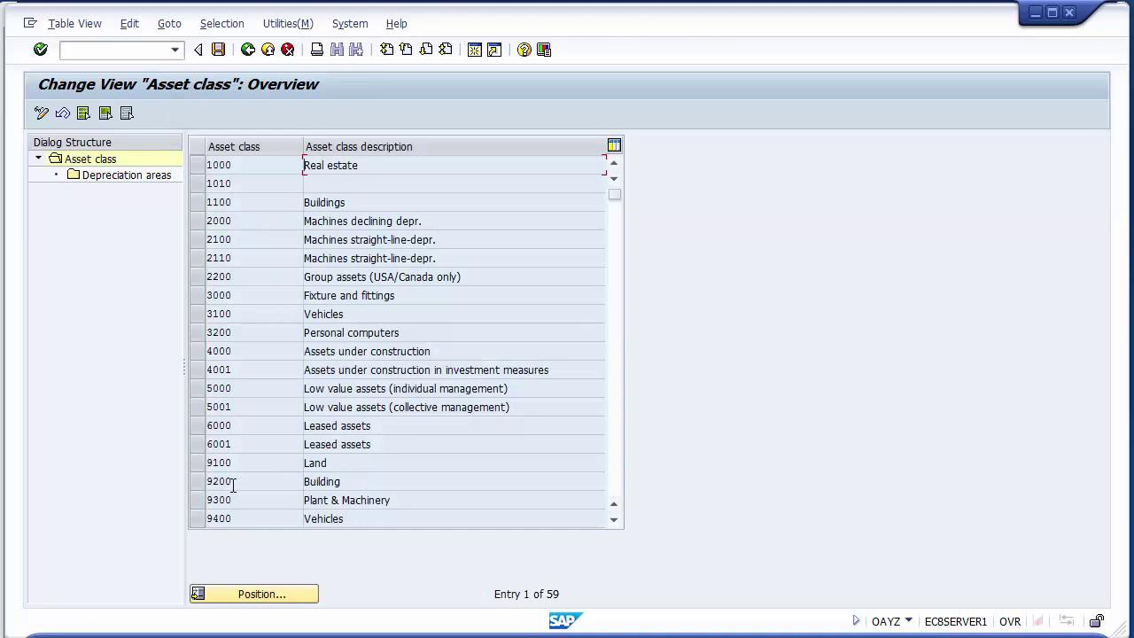
Open the depreciation areas of asset class 9300 Plant & Machinery and set layout 1000 for areas 01 and 10.
left_click(199, 500)
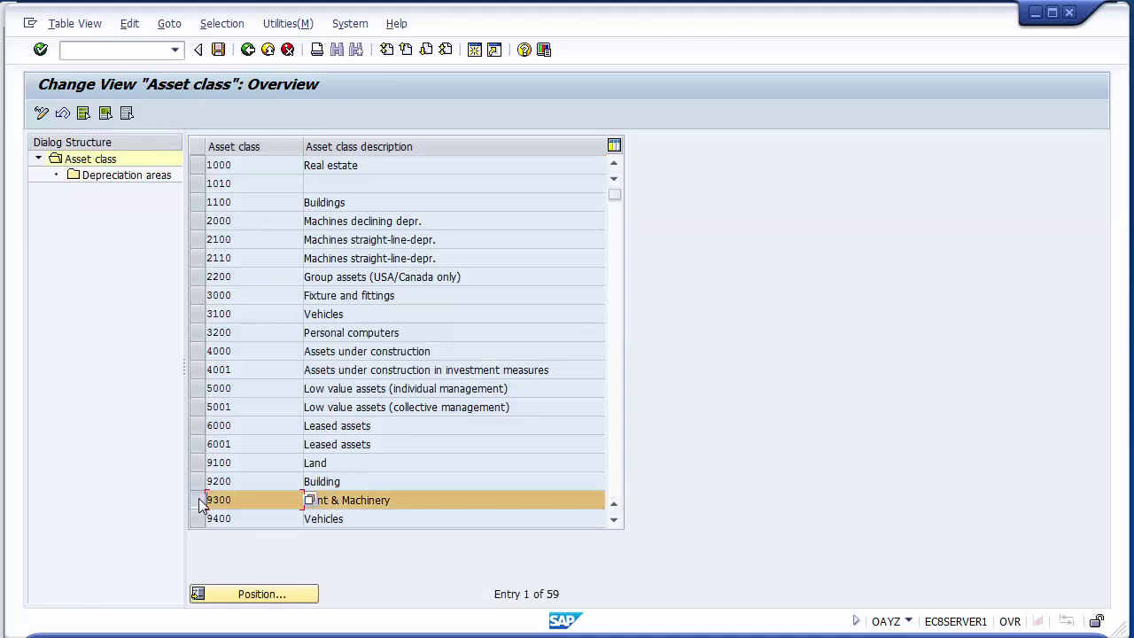
double_click(121, 177)
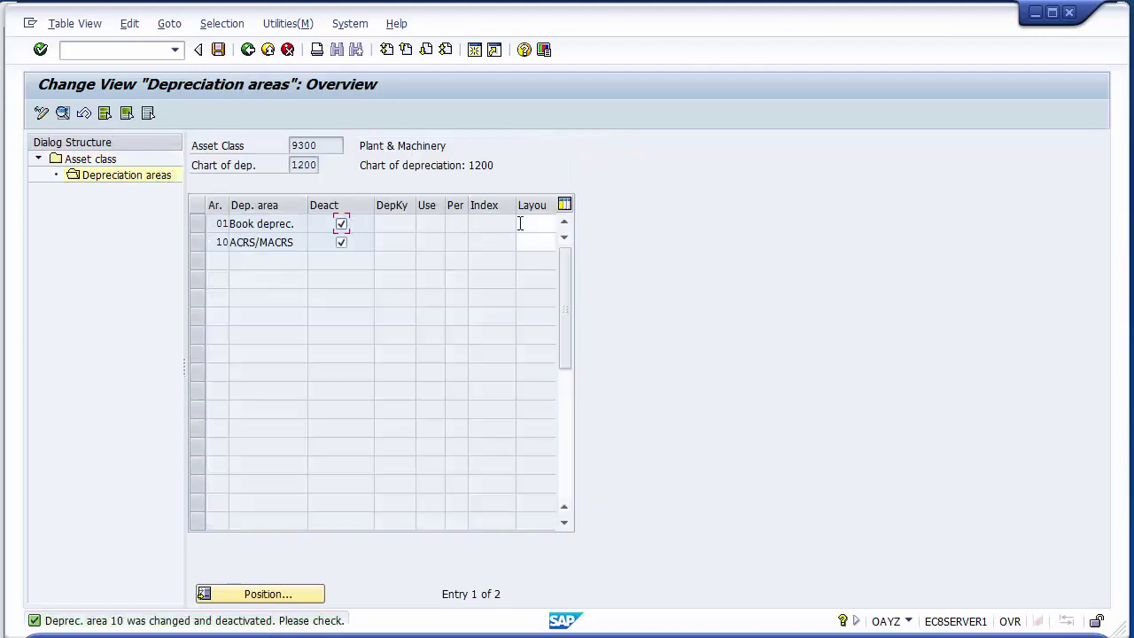
left_click(521, 223)
type("1000")
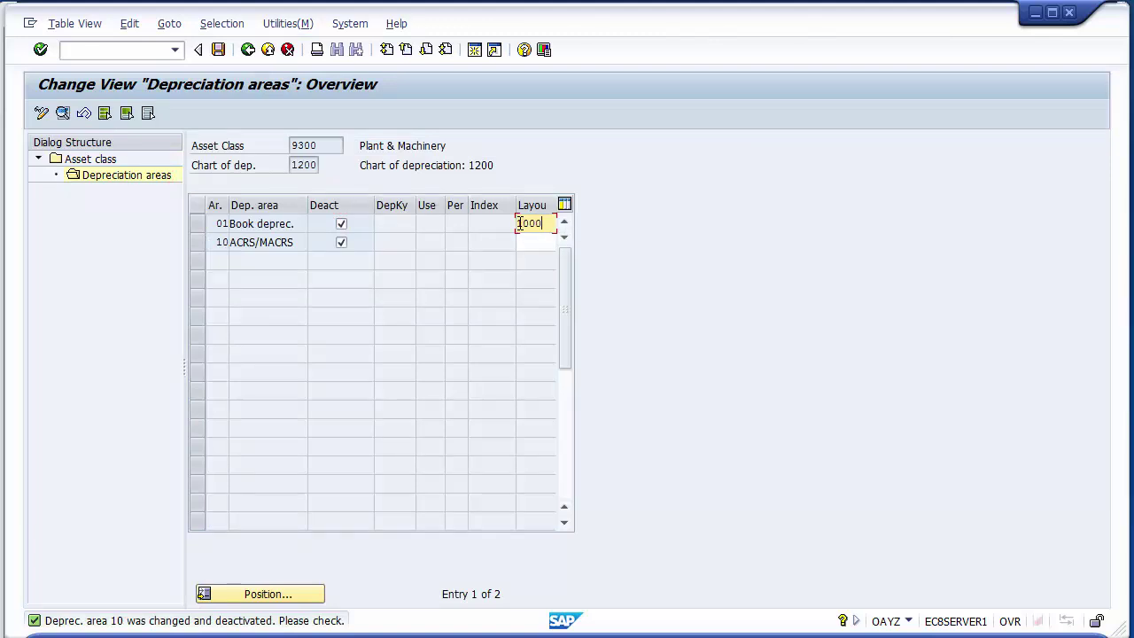
key("Down")
type("1000")
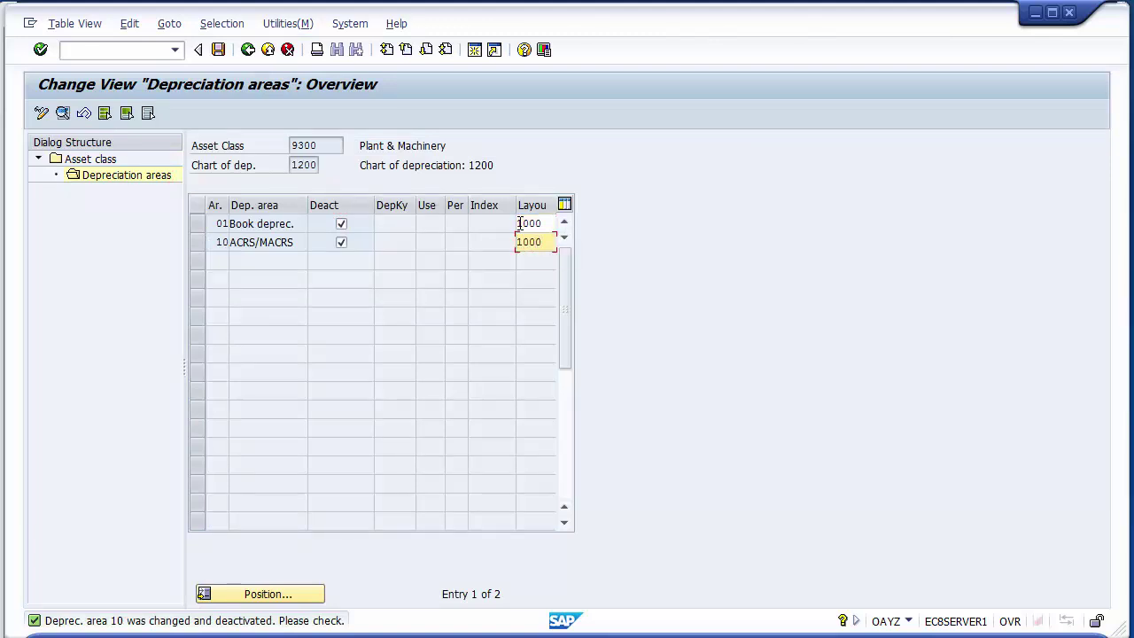
Clear the deactivation of areas 01 and 10 for Plant & Machinery and save to the FICO Configurations customizing request.
left_click(342, 225)
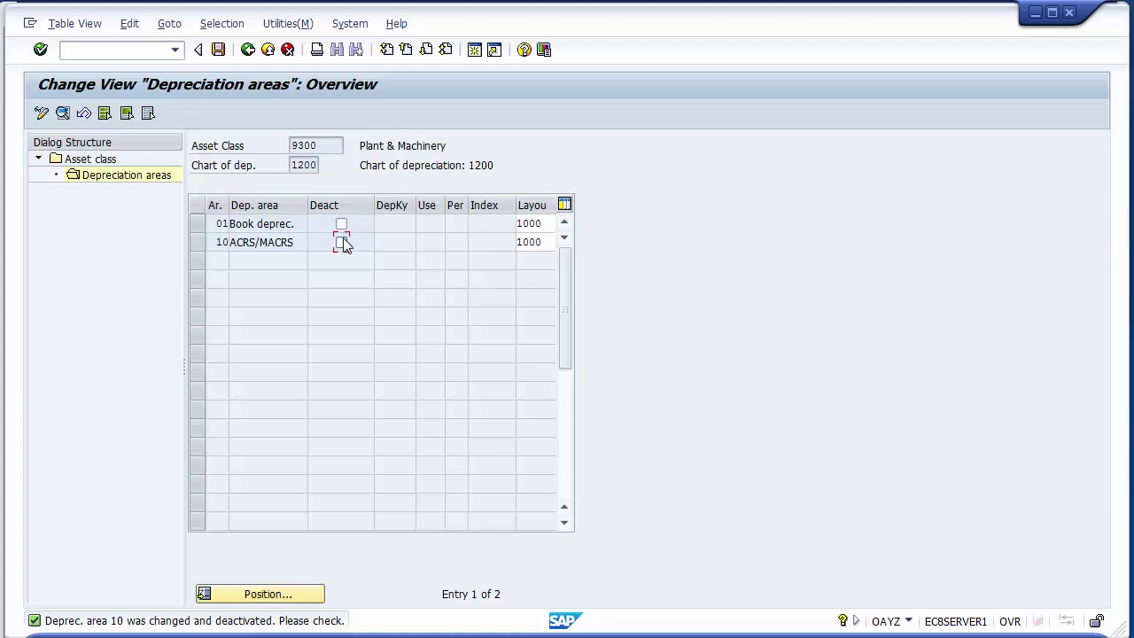
left_click(219, 51)
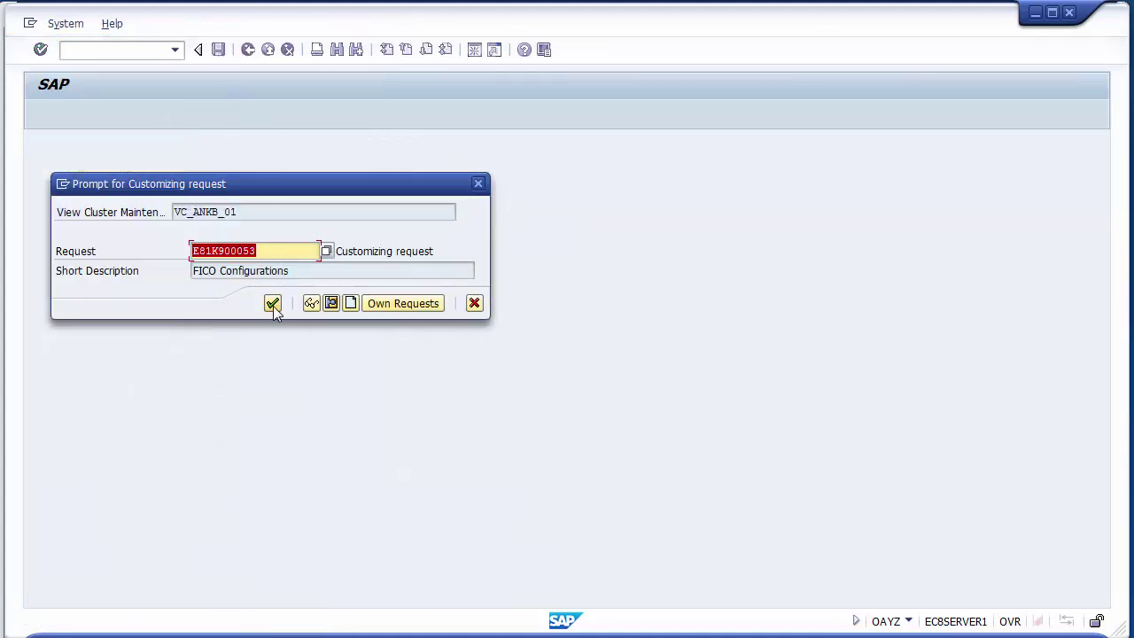
left_click(273, 304)
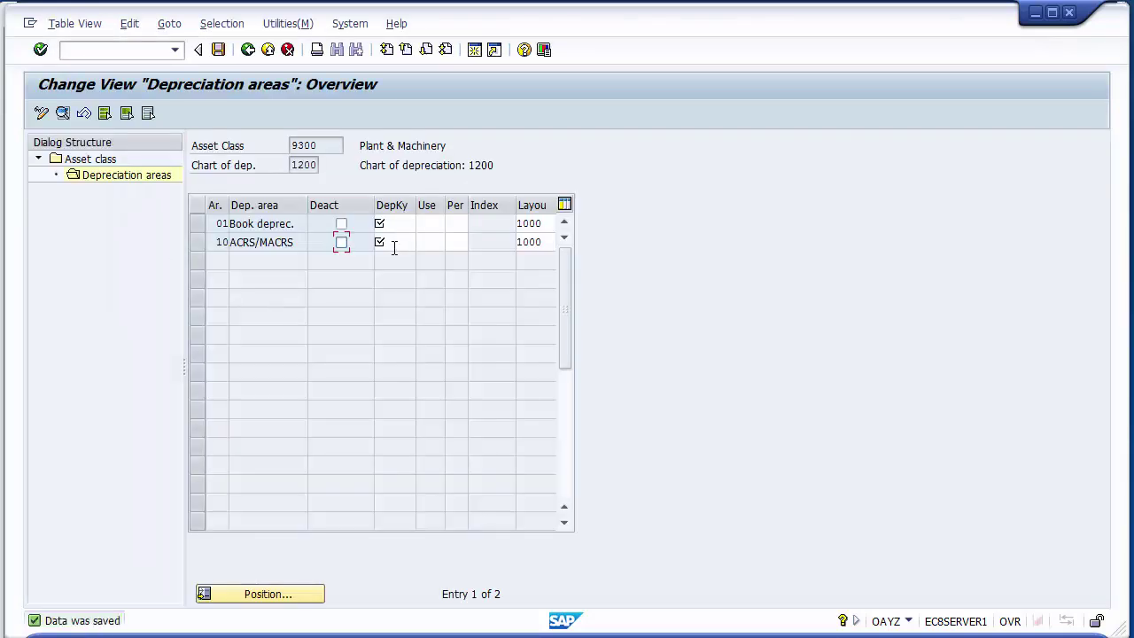
Examine the depreciation key and useful life fields of both Plant & Machinery areas and return to the asset class overview.
left_click(395, 225)
left_click(395, 241)
left_click(395, 223)
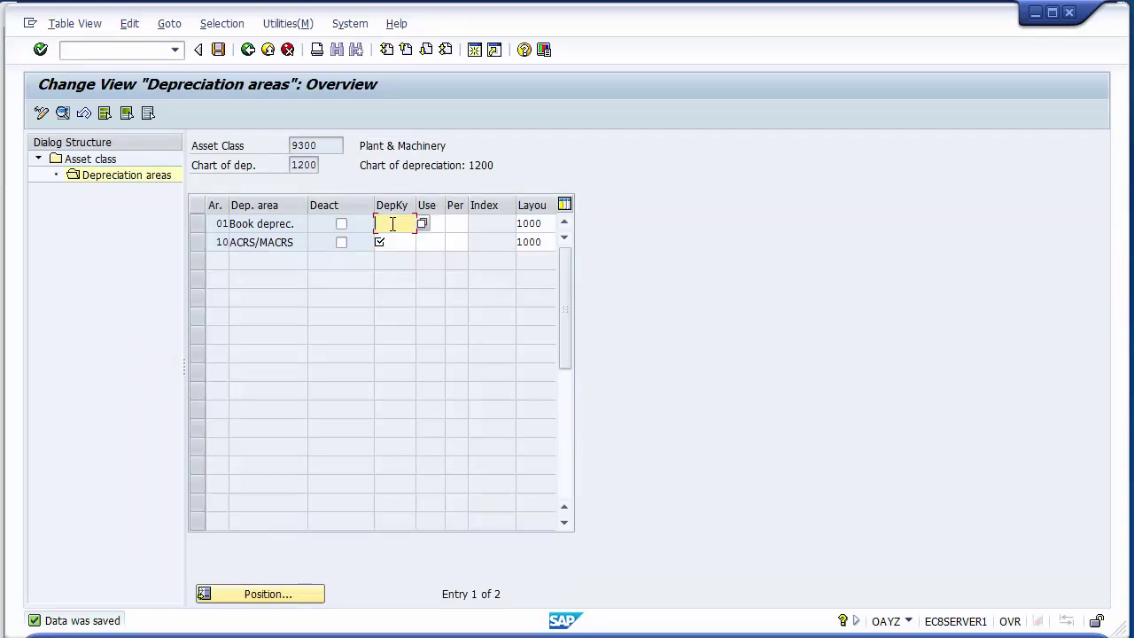
left_click(395, 241)
left_click(430, 223)
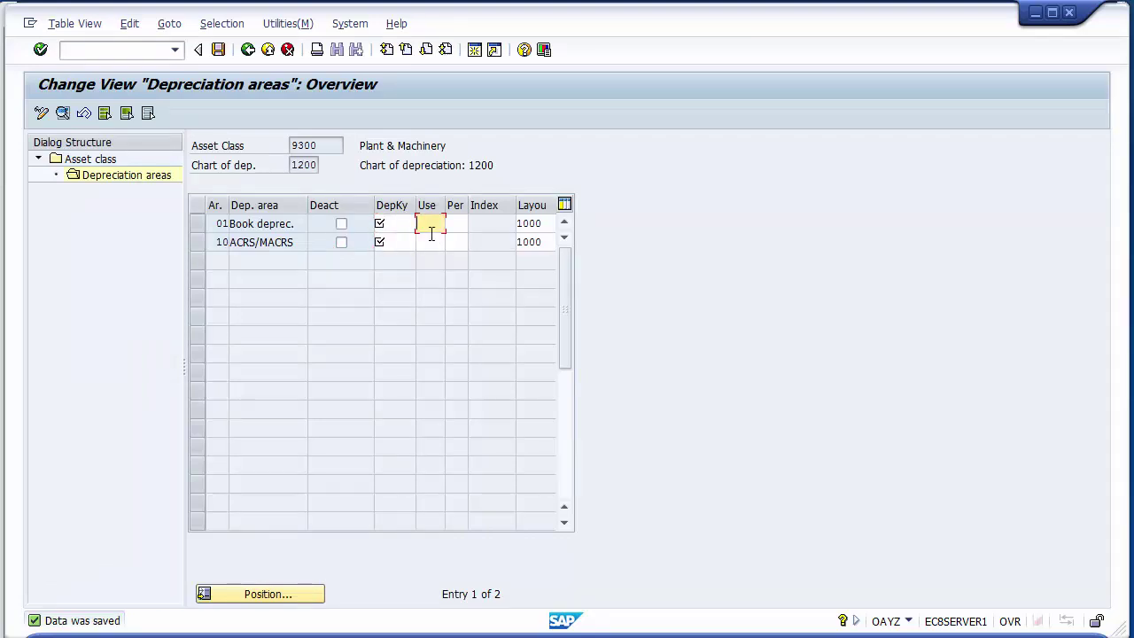
left_click(431, 242)
left_click(393, 223)
left_click(395, 241)
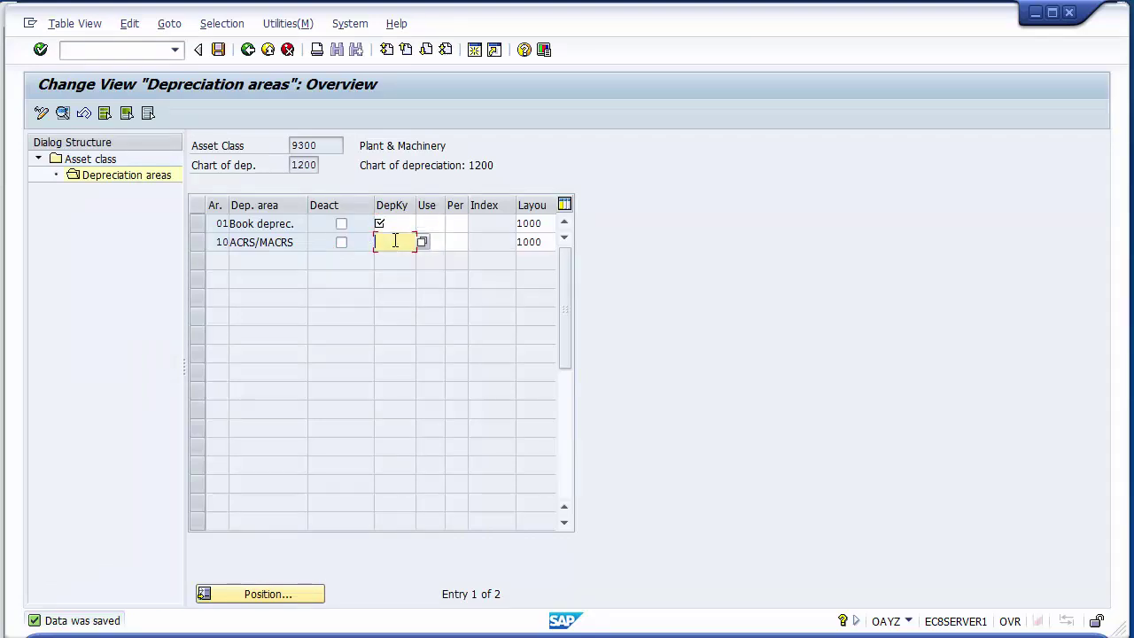
left_click(247, 50)
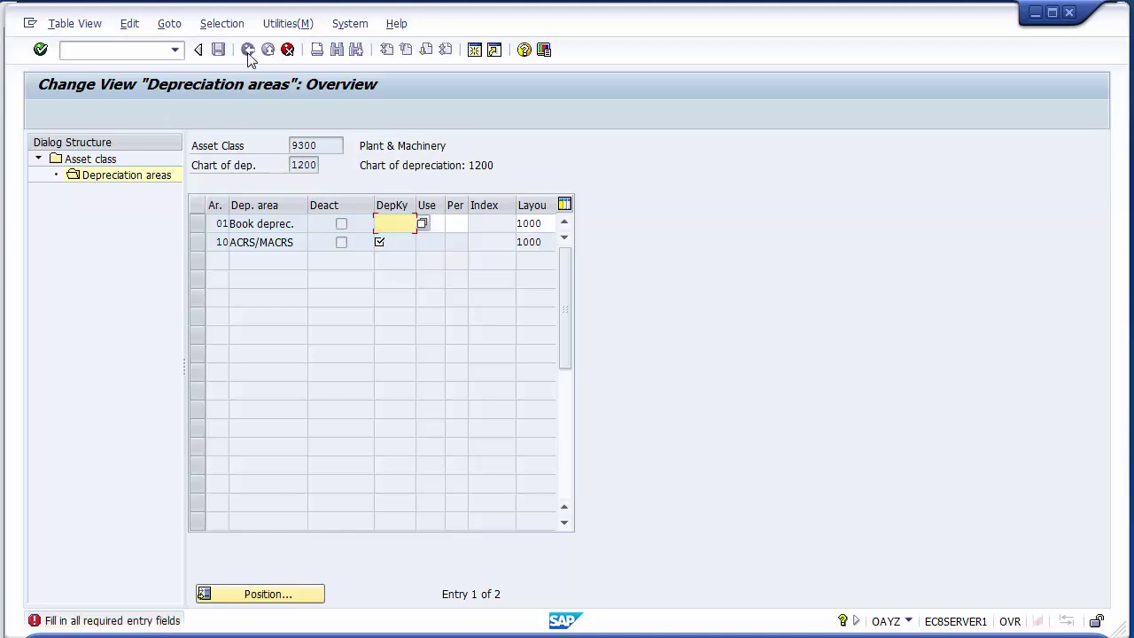
left_click(284, 51)
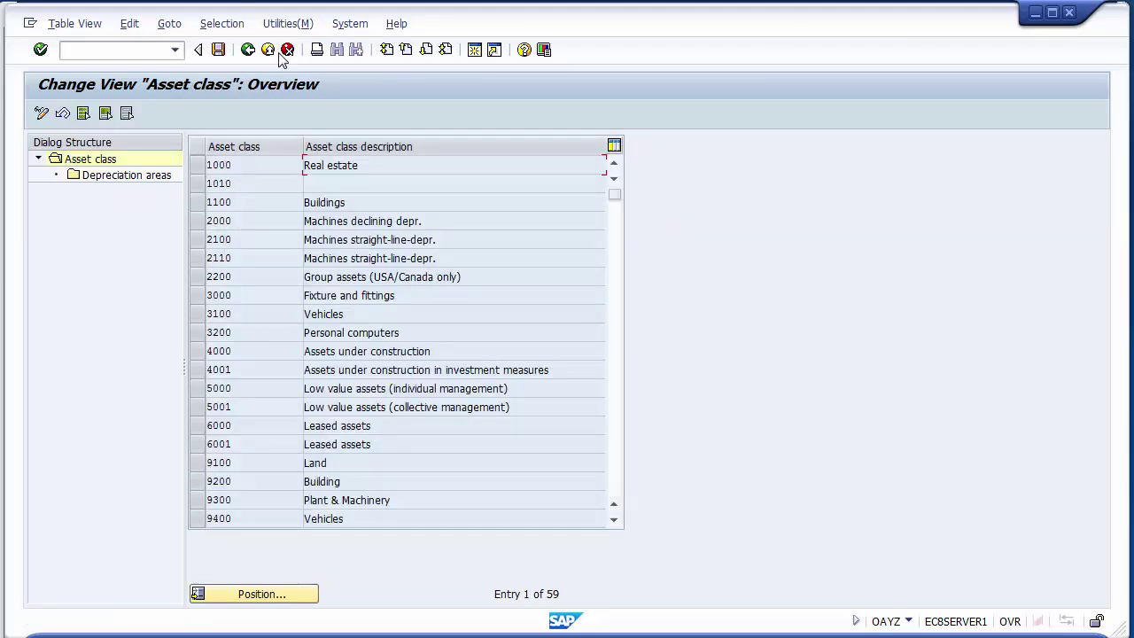
Open the depreciation areas of asset class 9400 Vehicles and set layout 1000 for areas 01 and 10.
left_click(196, 522)
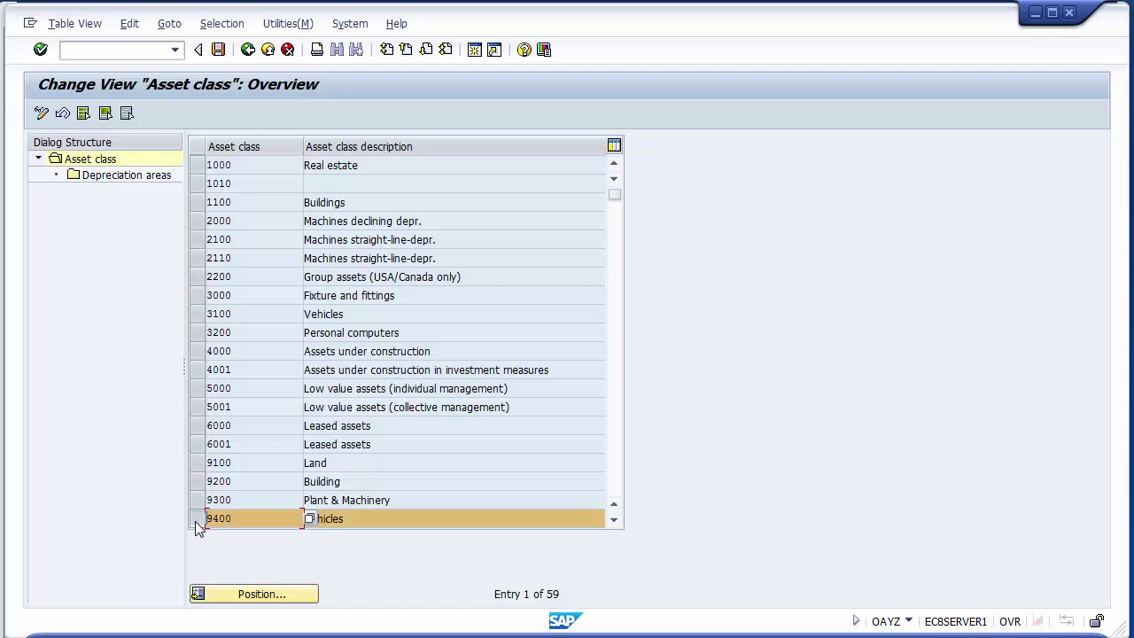
left_click(121, 177)
double_click(122, 177)
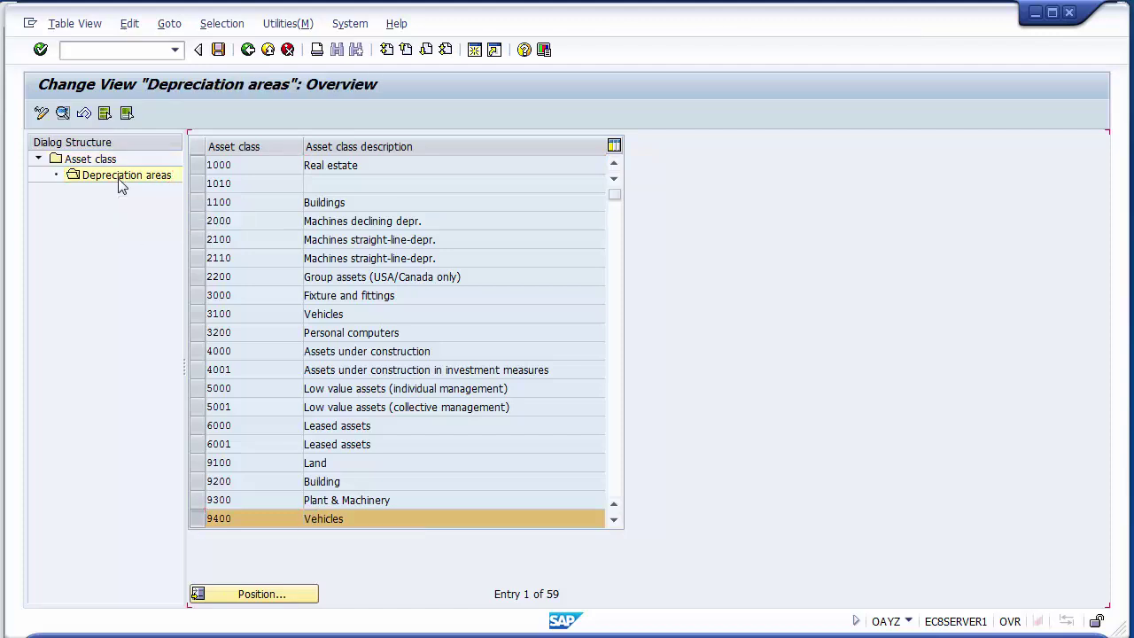
left_click(524, 221)
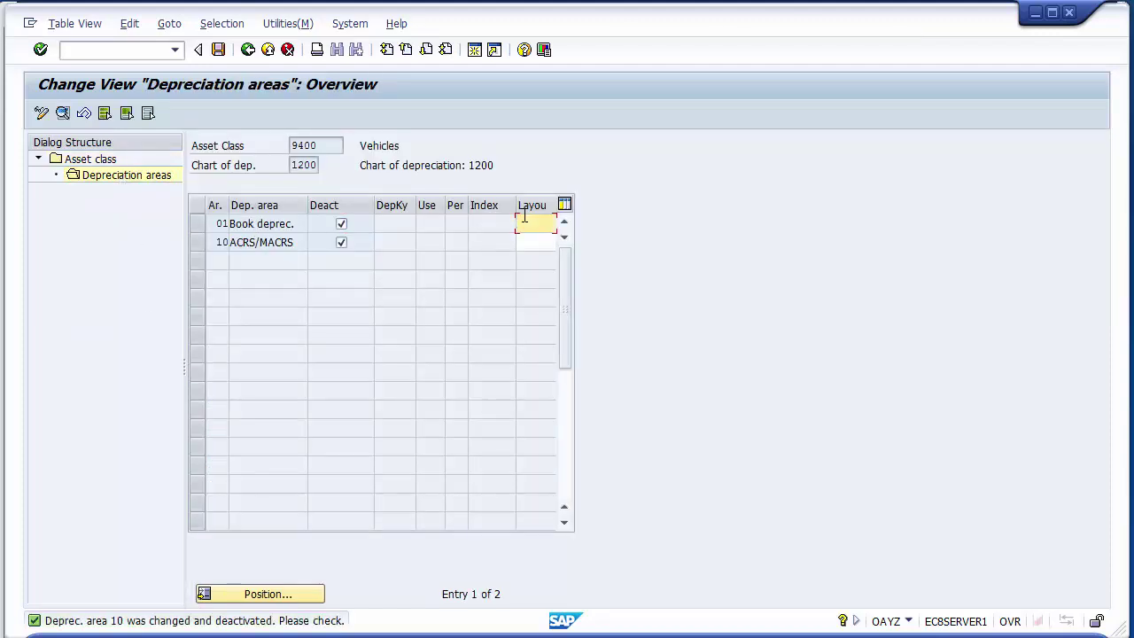
type("1000")
left_click(532, 240)
type("1000")
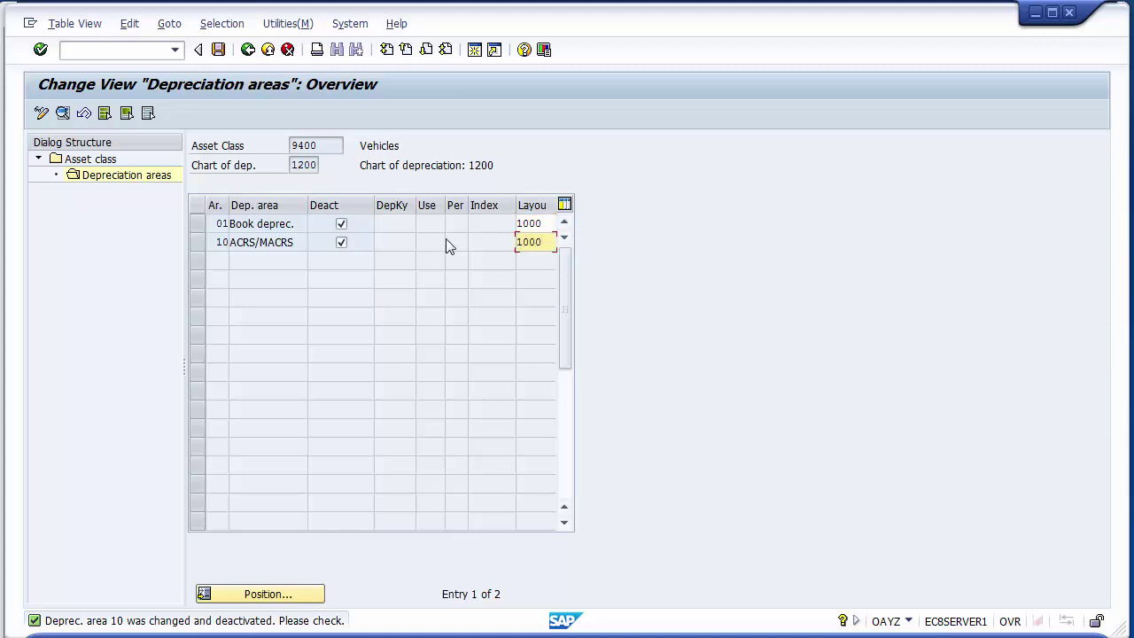
Clear the deactivation of areas 01 and 10 for Vehicles and save the entries.
left_click(341, 223)
left_click(341, 242)
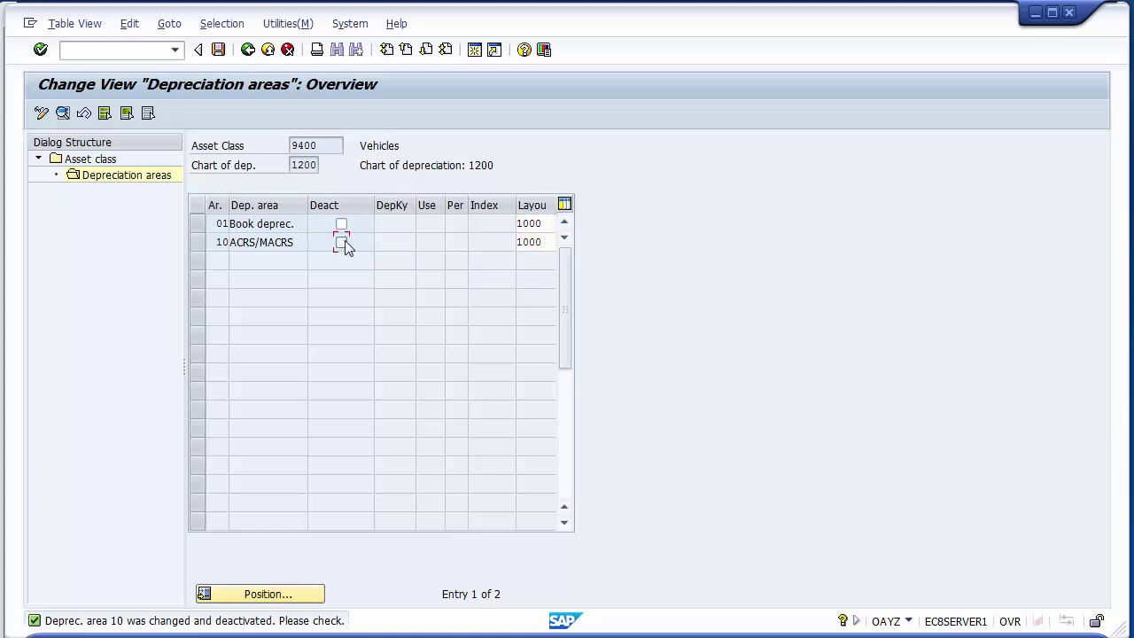
left_click(220, 52)
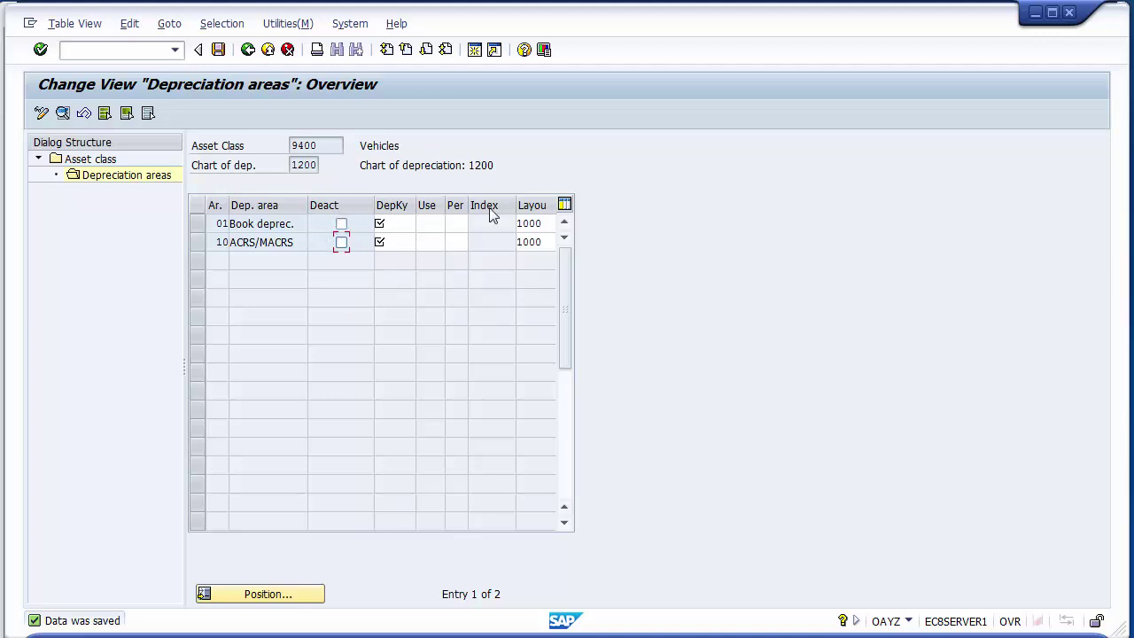
Examine the depreciation key, useful life and period fields of both Vehicles areas and return to the asset class overview.
left_click(399, 224)
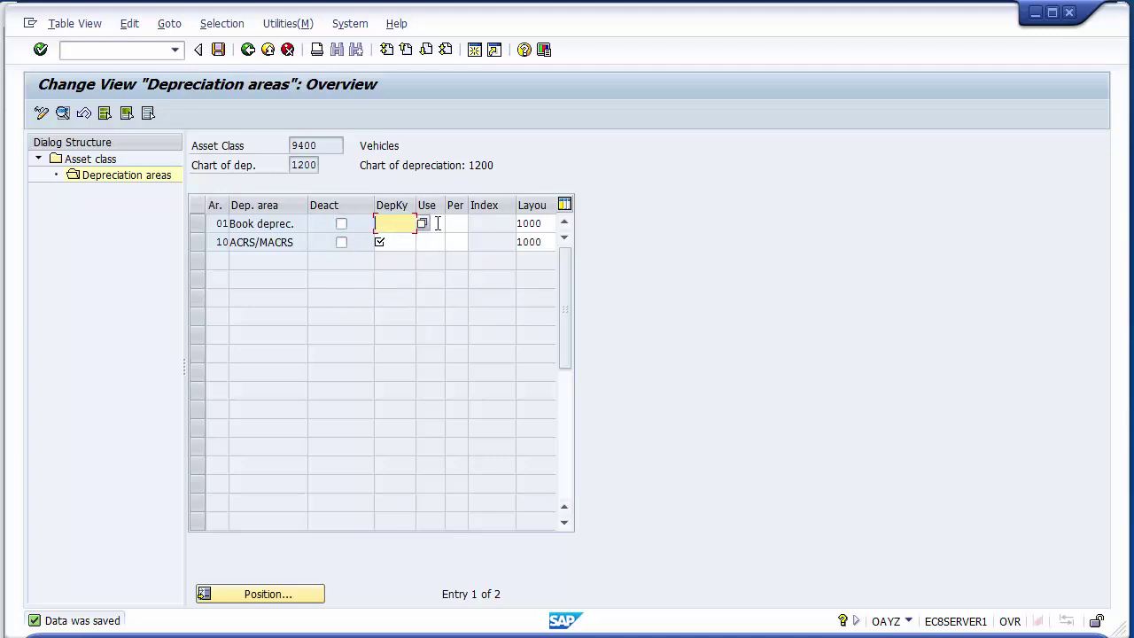
left_click(433, 223)
left_click(455, 223)
left_click(404, 241)
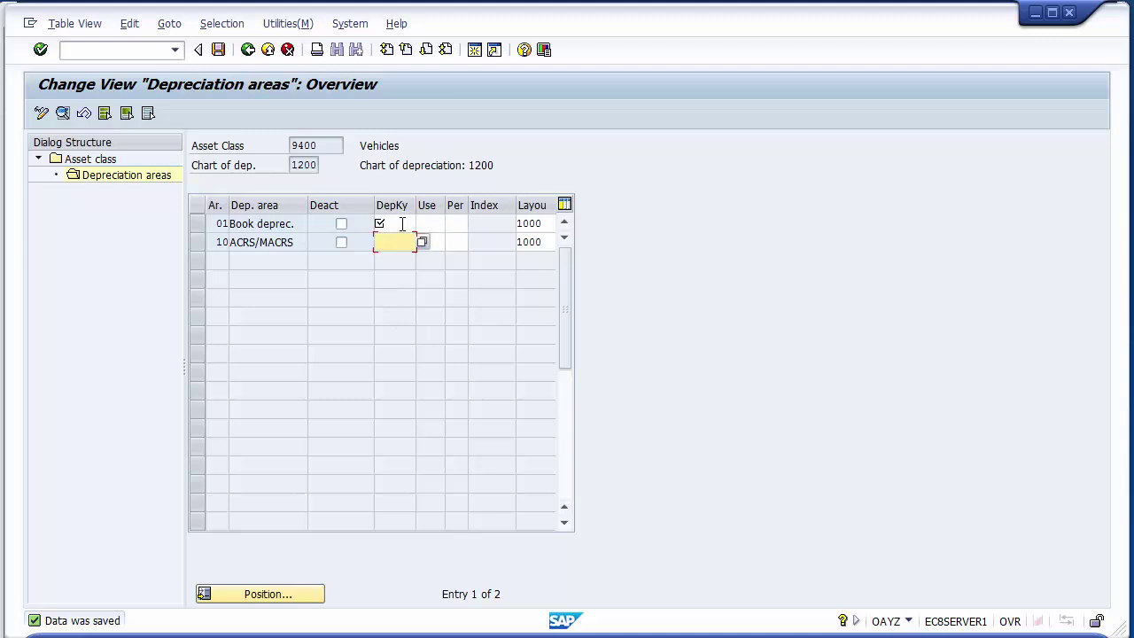
left_click(405, 223)
left_click(435, 224)
left_click(456, 224)
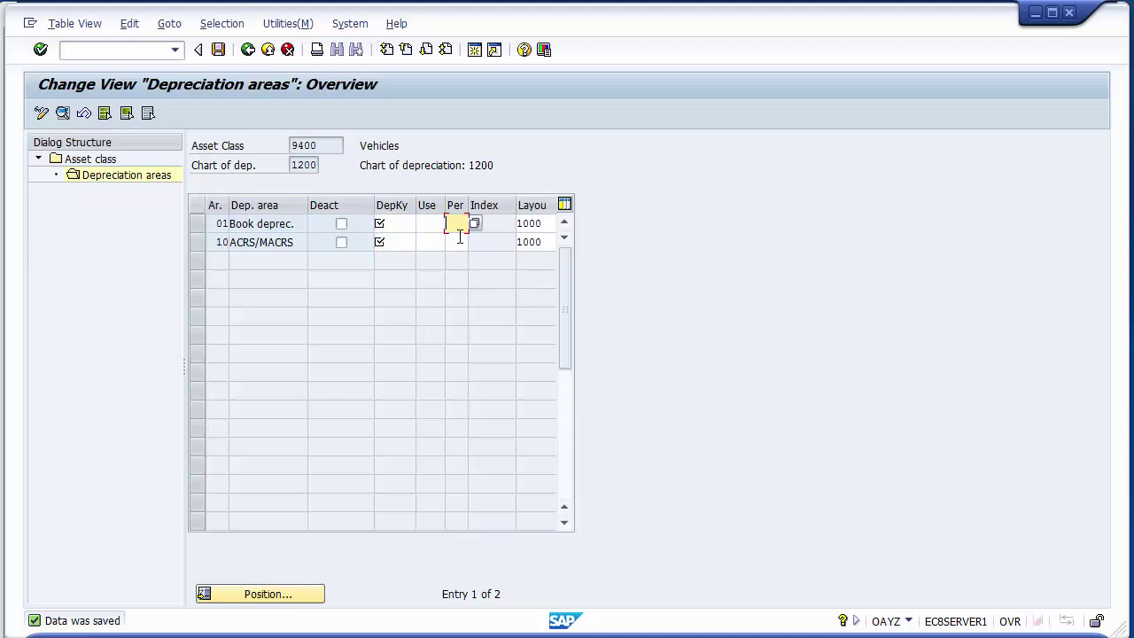
left_click(458, 240)
left_click(434, 241)
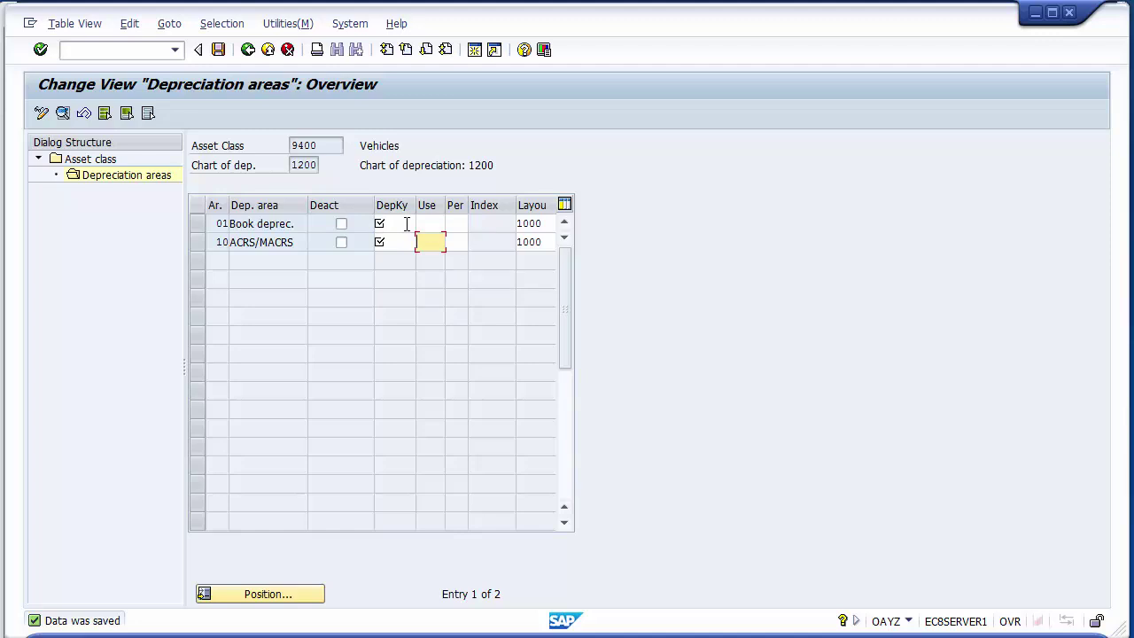
left_click(248, 51)
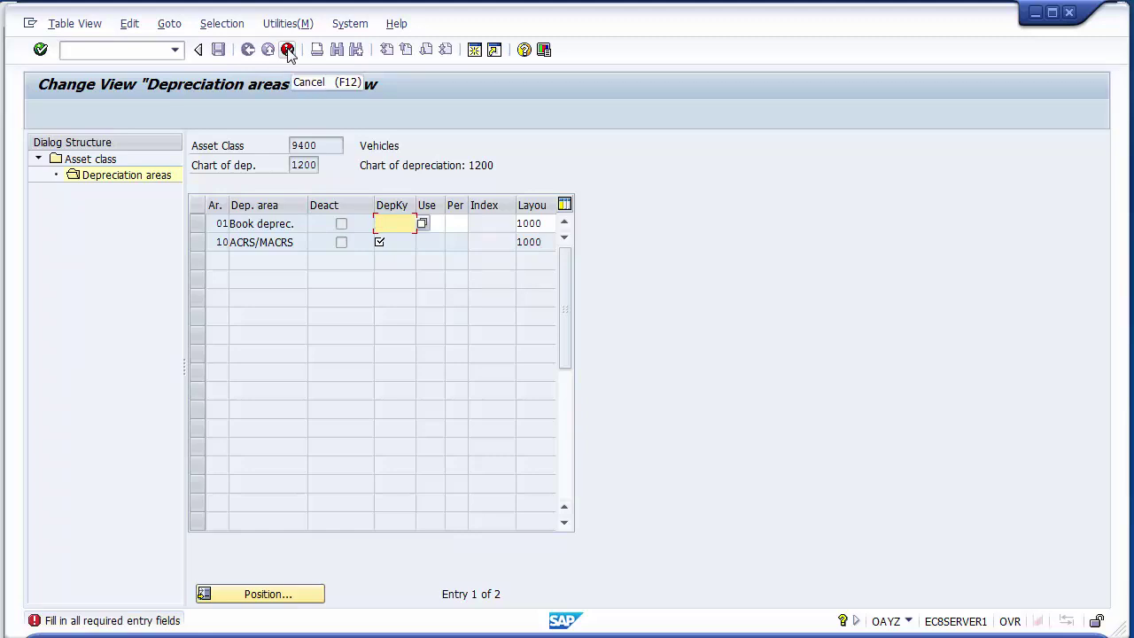
left_click(288, 51)
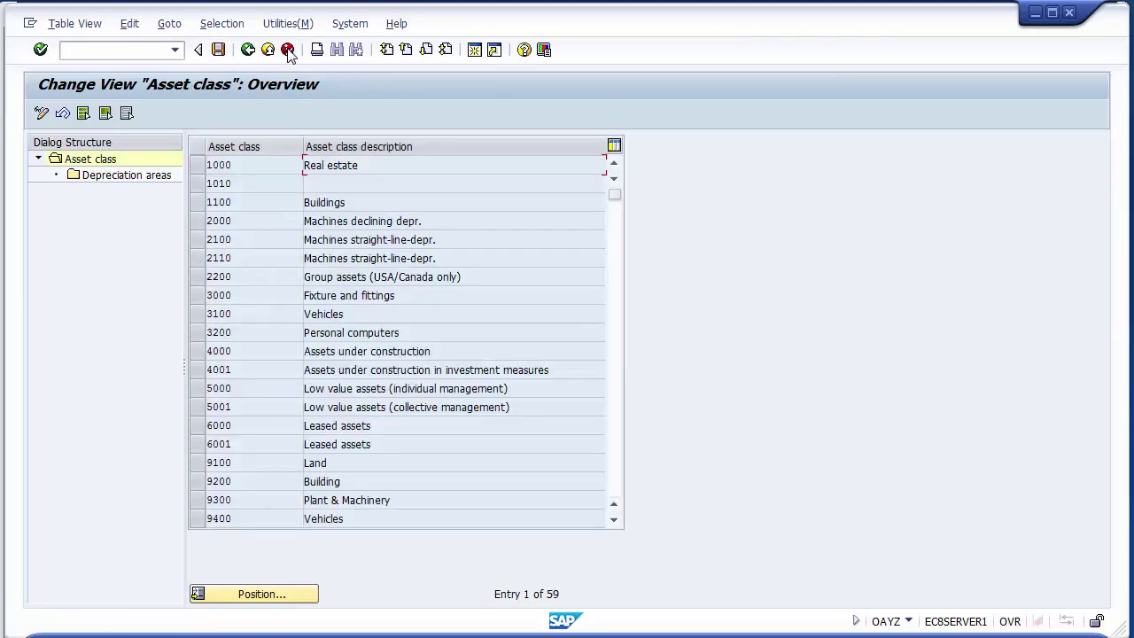
Reopen the depreciation areas of asset class 9400 Vehicles to check the entries, then return to the overview and save.
left_click(200, 519)
double_click(129, 176)
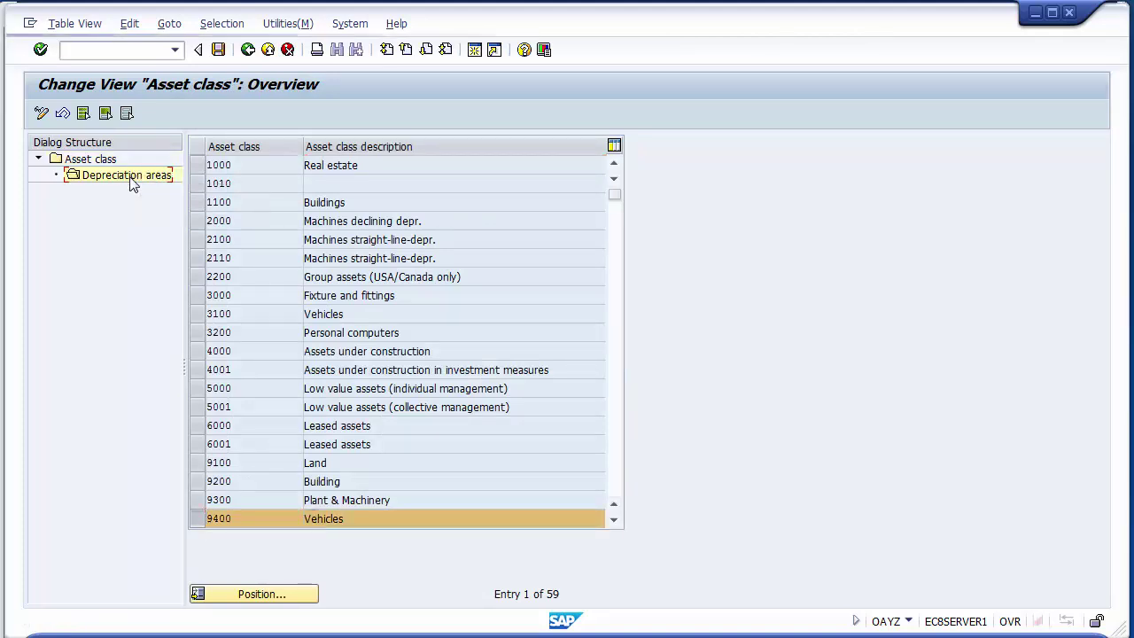
left_click(287, 51)
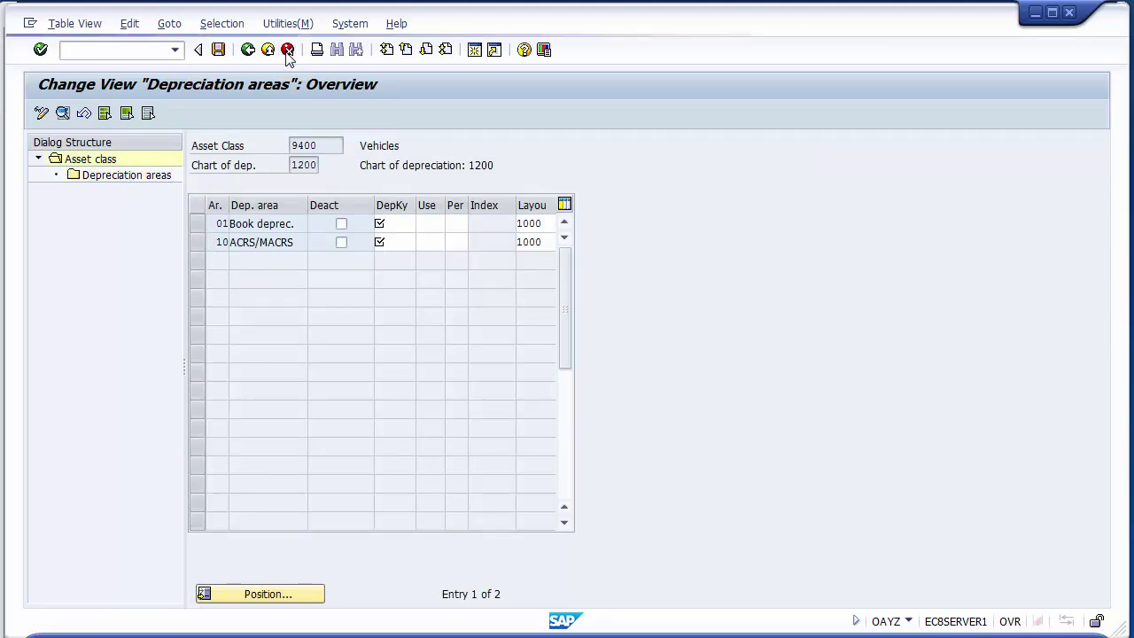
left_click(219, 51)
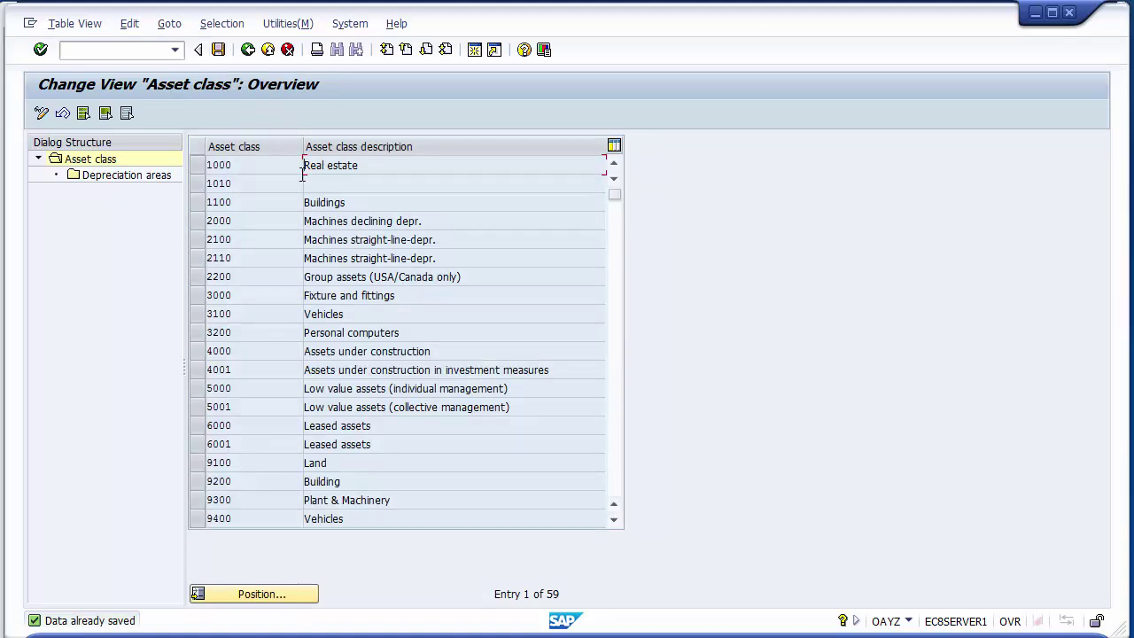
Open the depreciation areas of asset class 9200 Building, examine the depreciation key and useful life fields, and return to the overview.
left_click(197, 480)
double_click(151, 175)
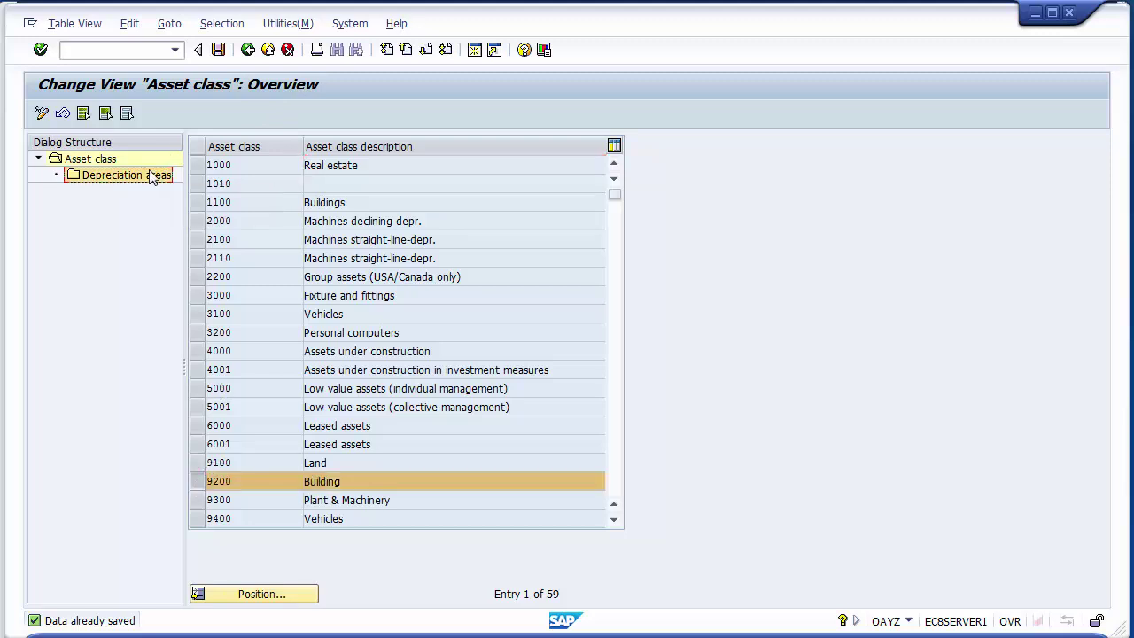
left_click(402, 222)
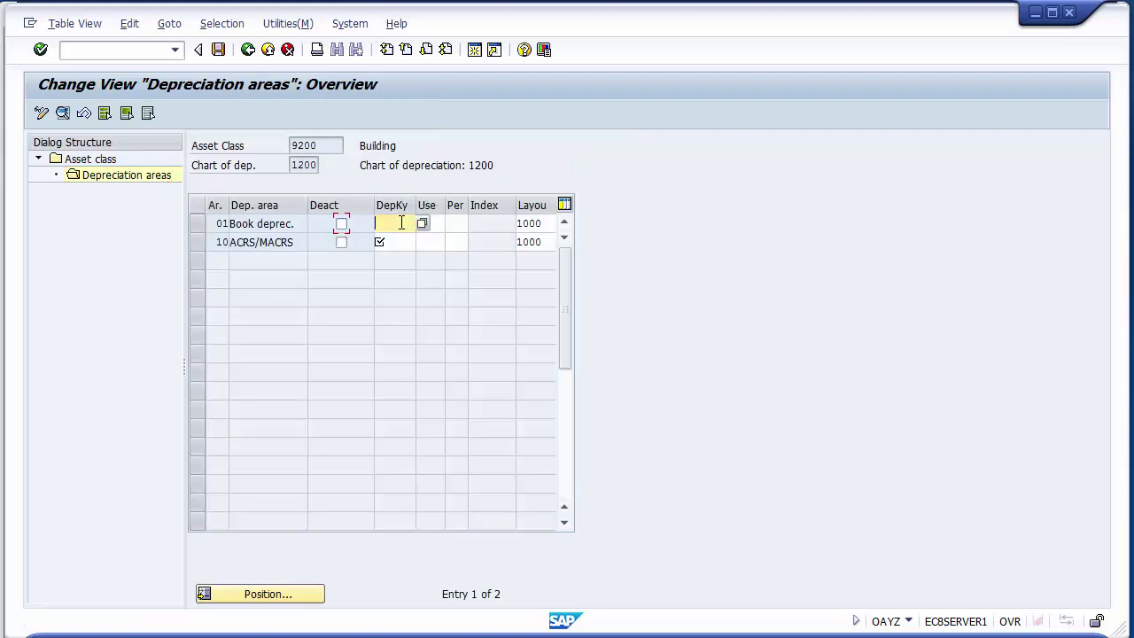
left_click(435, 222)
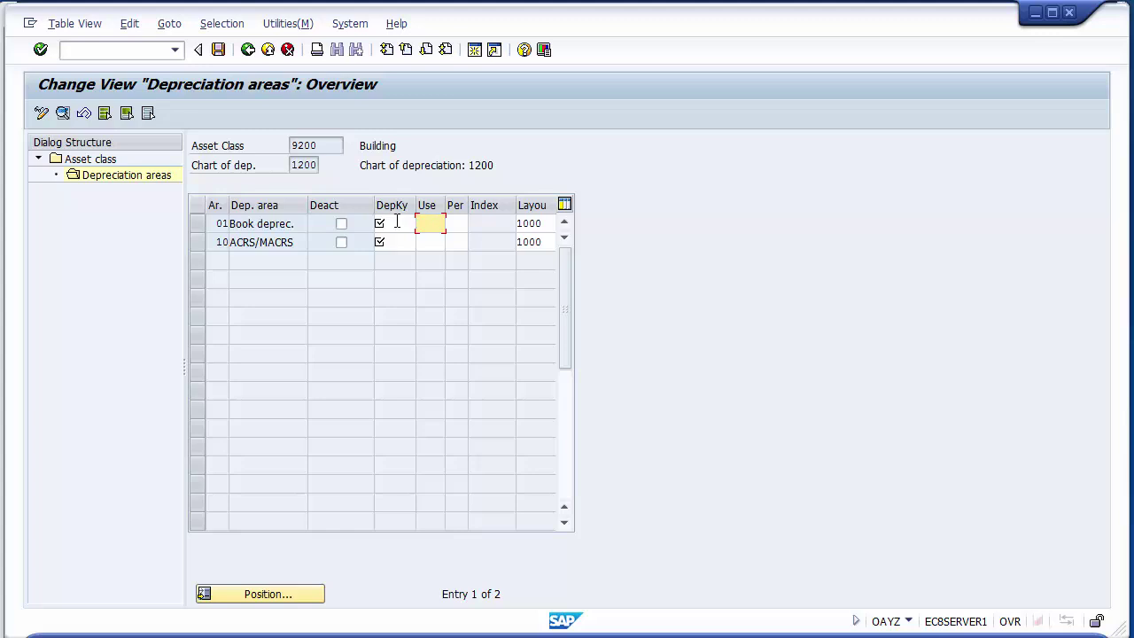
left_click(400, 222)
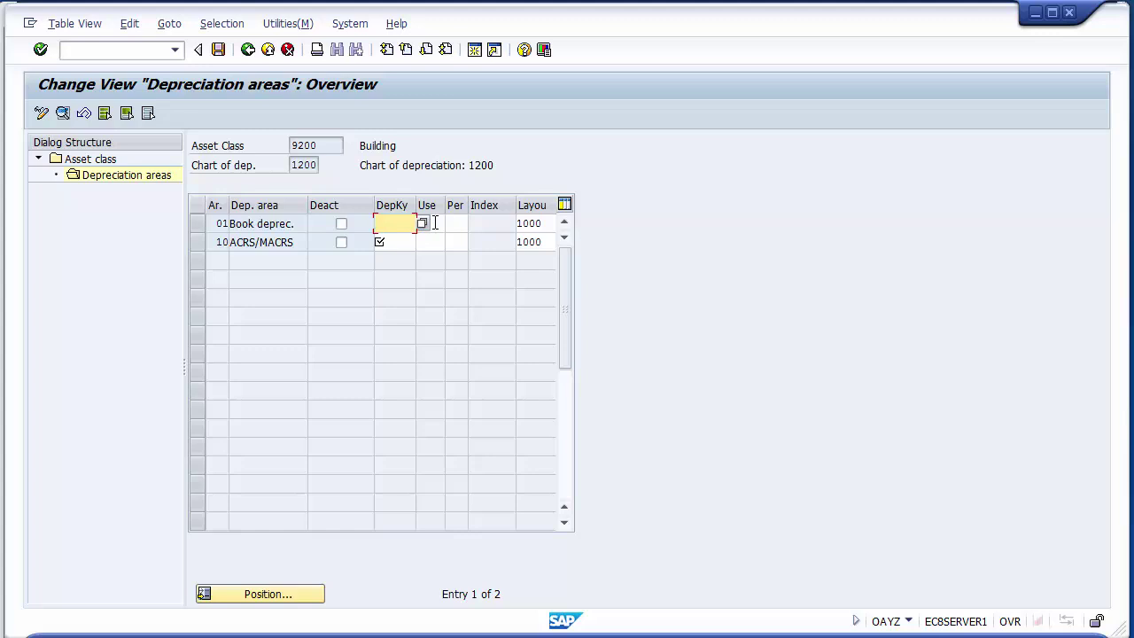
left_click(432, 240)
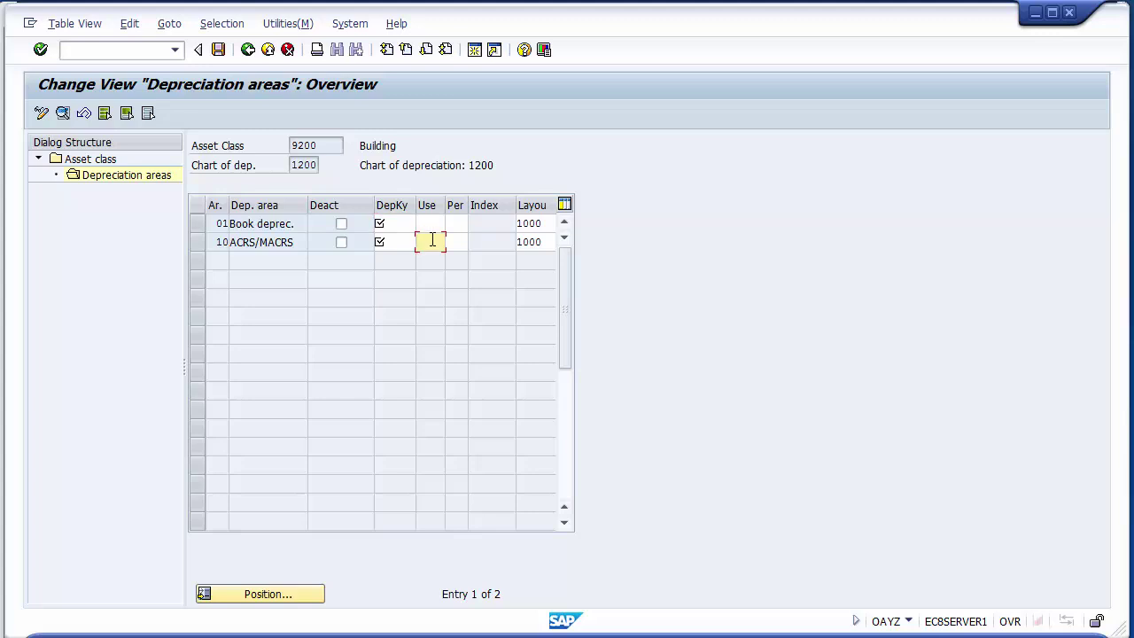
left_click(286, 51)
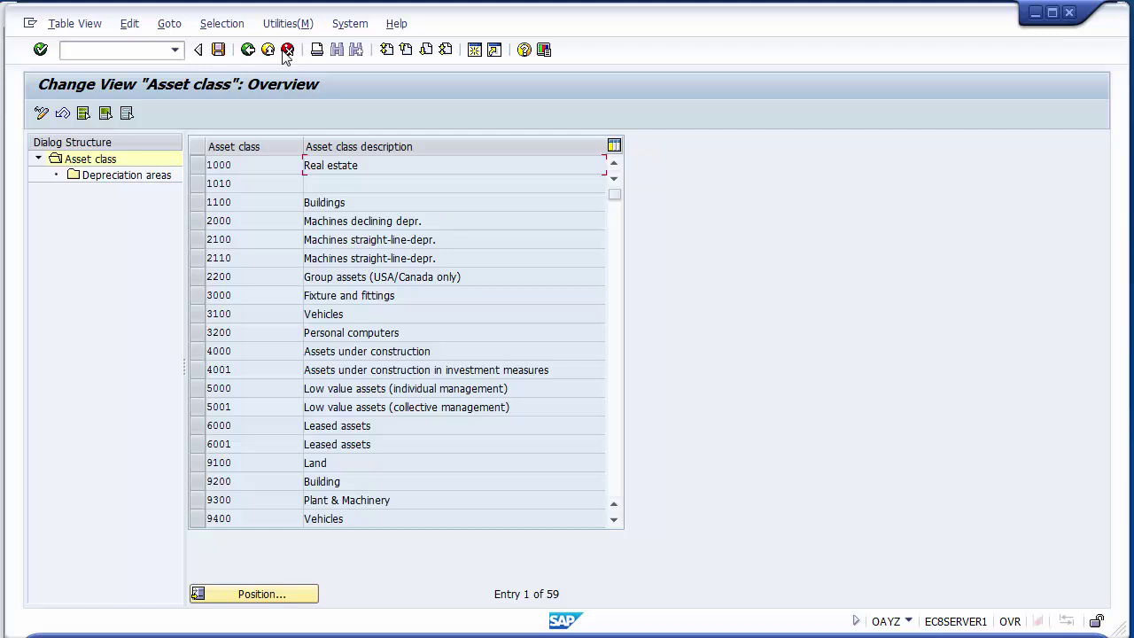
Look over the asset classes listed after 9400 Vehicles and leave the asset class overview.
left_click(614, 522)
left_click(614, 521)
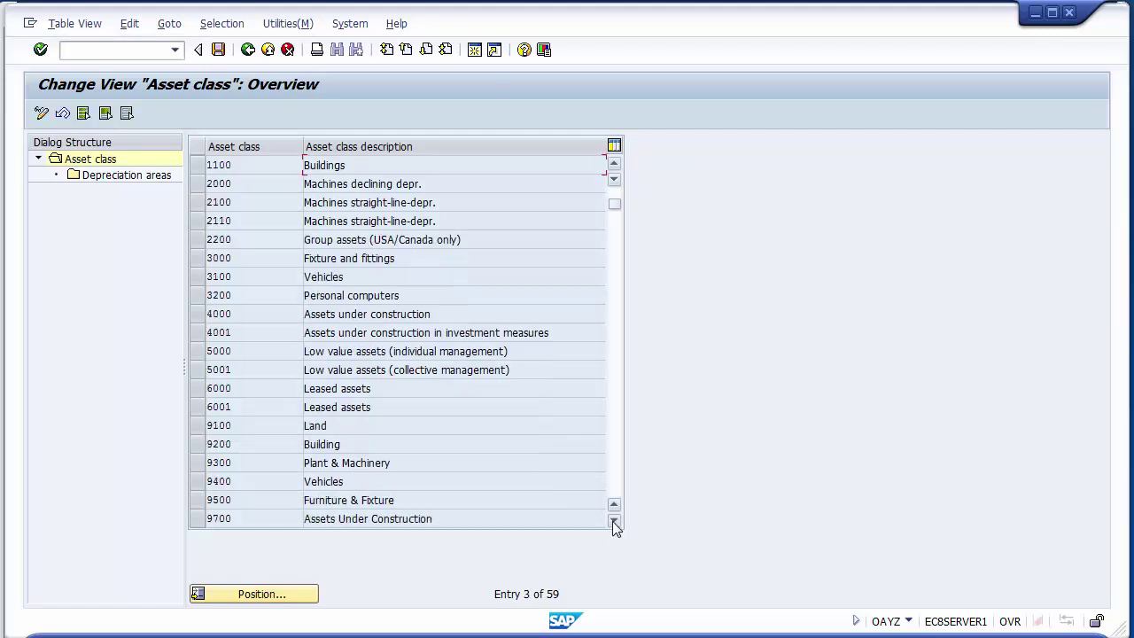
left_click(393, 496)
left_click(248, 51)
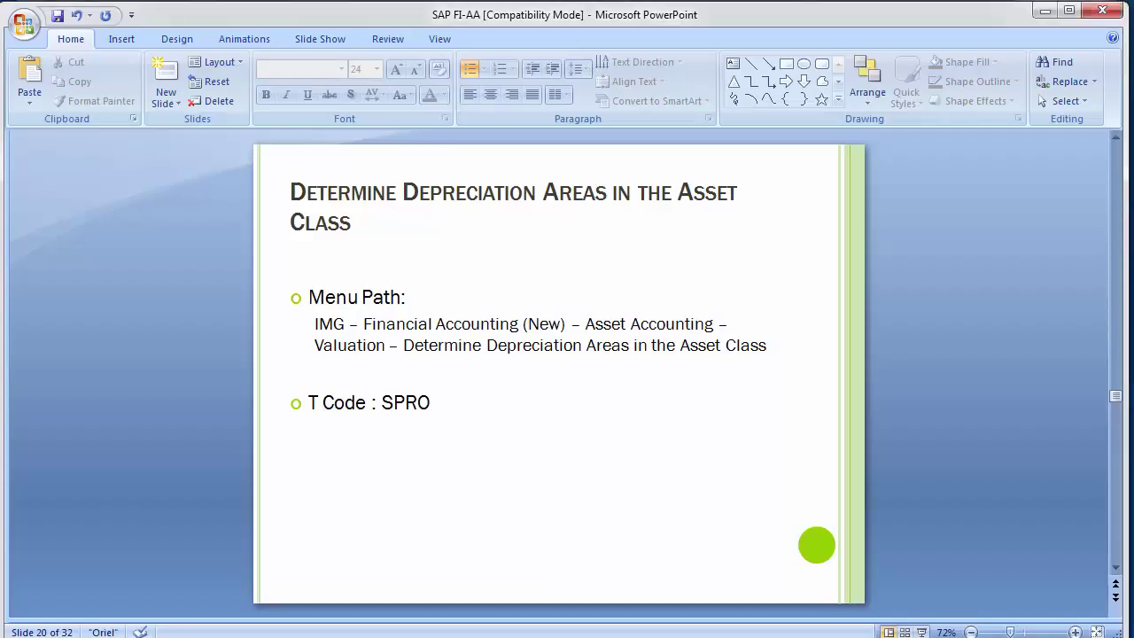
Advance the SAP FI-AA presentation in PowerPoint to the Depreciation slide.
key("Page_Down")
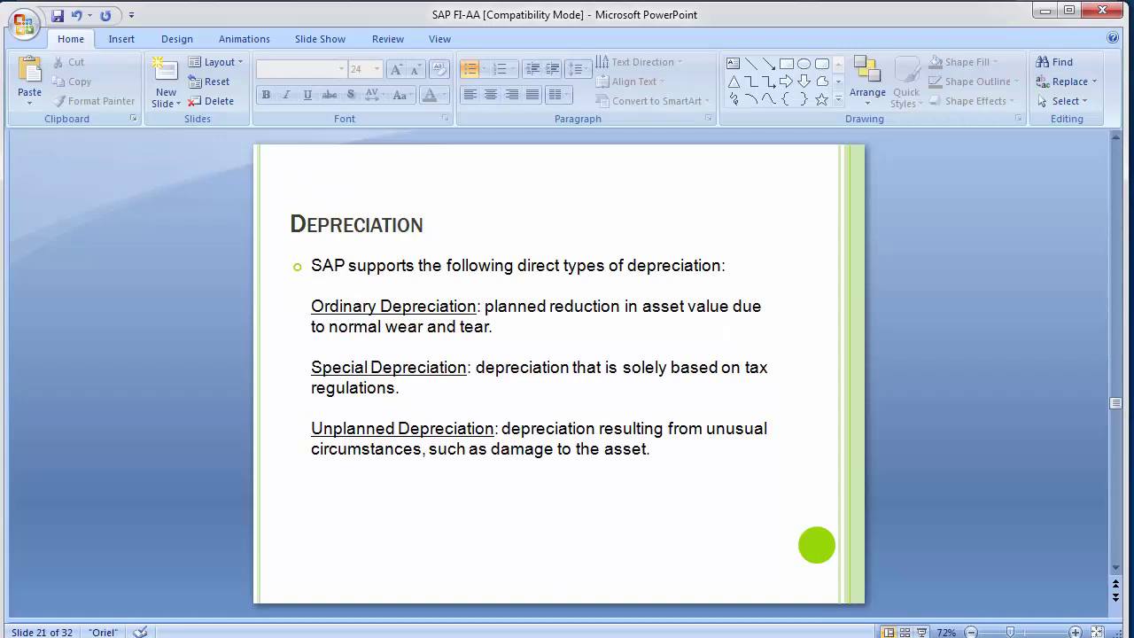